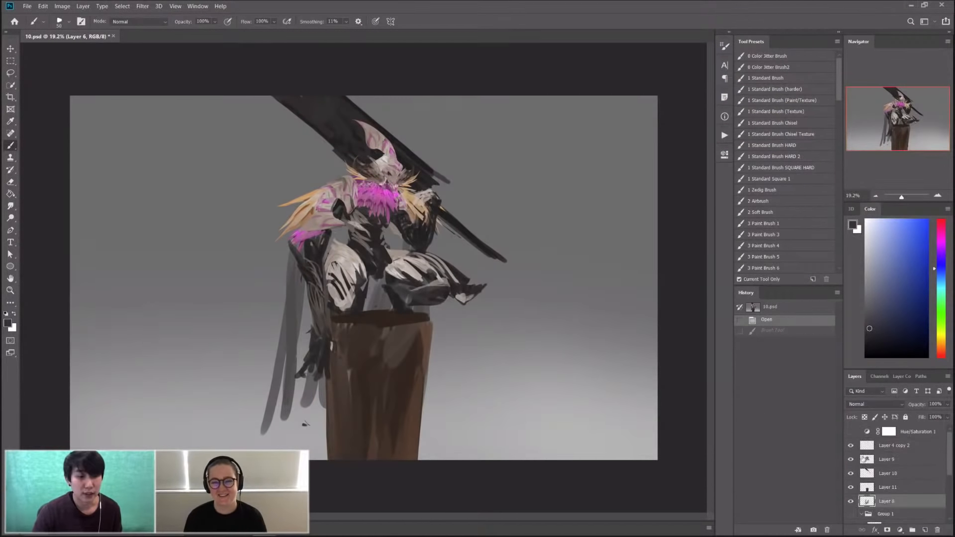
Show Group 1 and hide the character layers above it to isolate the loose costume pieces
{"action": "scroll", "coordinate": [873, 465], "scroll_direction": "down", "scroll_amount": 3}
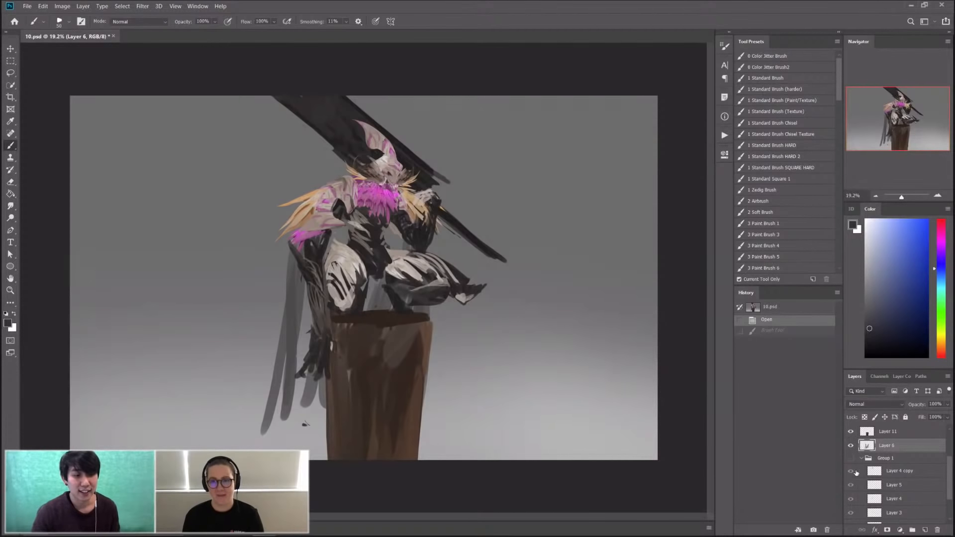
{"action": "scroll", "coordinate": [874, 447], "scroll_direction": "up", "scroll_amount": 4}
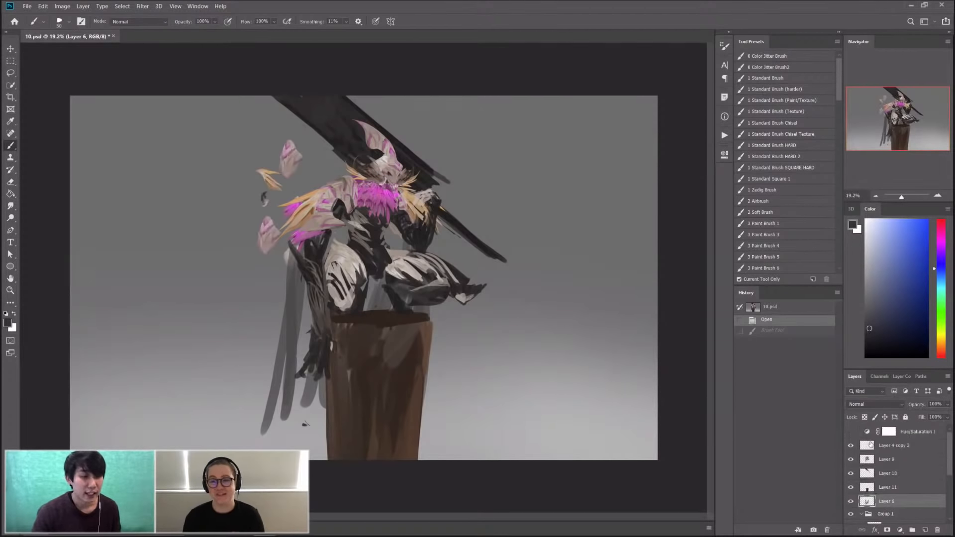
{"action": "left_click", "coordinate": [850, 500]}
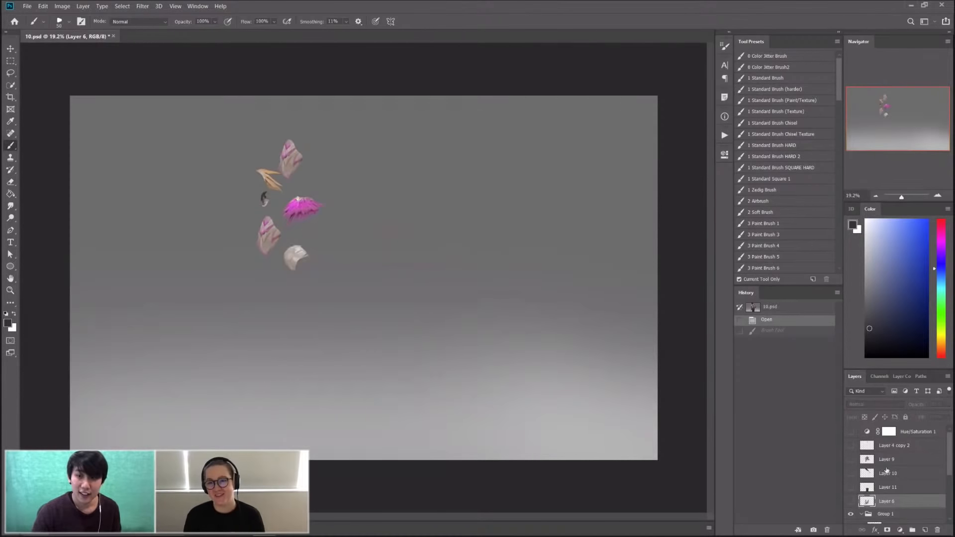
{"action": "scroll", "coordinate": [868, 475], "scroll_direction": "down", "scroll_amount": 2}
{"action": "left_click", "coordinate": [853, 486]}
{"action": "key", "text": "ctrl+space"}
{"action": "mouse_move", "coordinate": [512, 352]}
{"action": "left_mouse_down"}
{"action": "mouse_move", "coordinate": [493, 354]}
{"action": "mouse_move", "coordinate": [514, 352]}
{"action": "left_mouse_up"}
{"action": "key", "text": "v"}
{"action": "left_click_drag", "start_coordinate": [398, 302], "coordinate": [367, 307]}
{"action": "key", "text": "ctrl+z"}
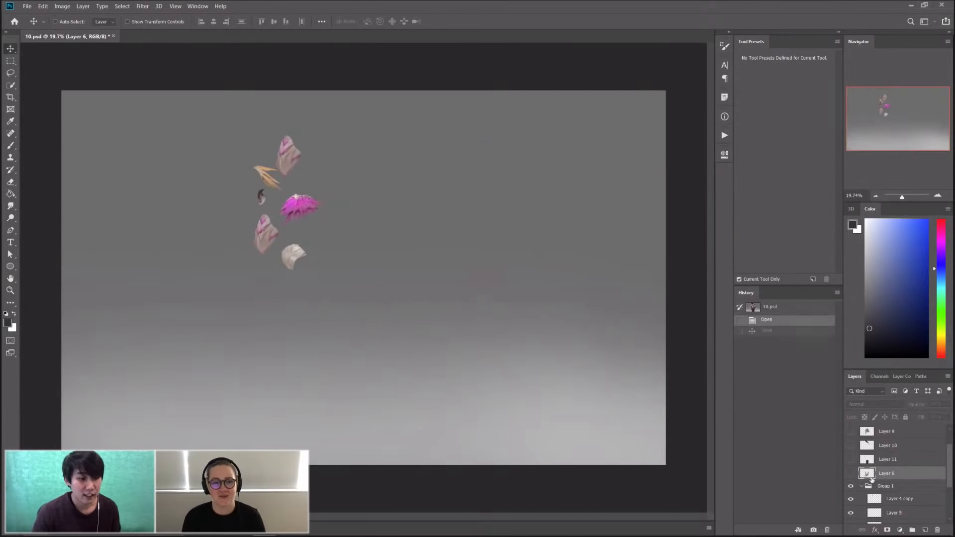
Select Group 1, show the character layers again and hide the group
{"action": "left_click", "coordinate": [865, 488]}
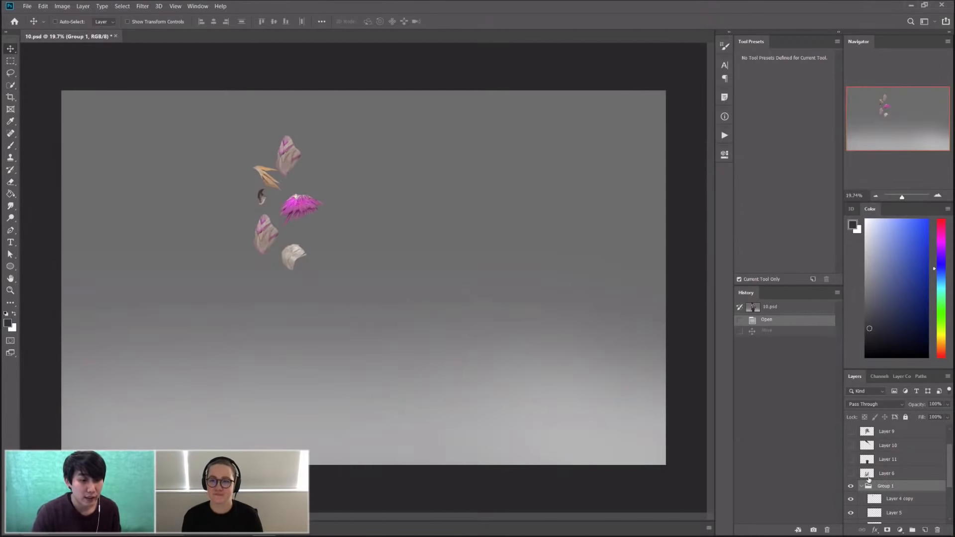
{"action": "scroll", "coordinate": [850, 489], "scroll_direction": "up", "scroll_amount": 1}
{"action": "scroll", "coordinate": [851, 500], "scroll_direction": "down", "scroll_amount": 1}
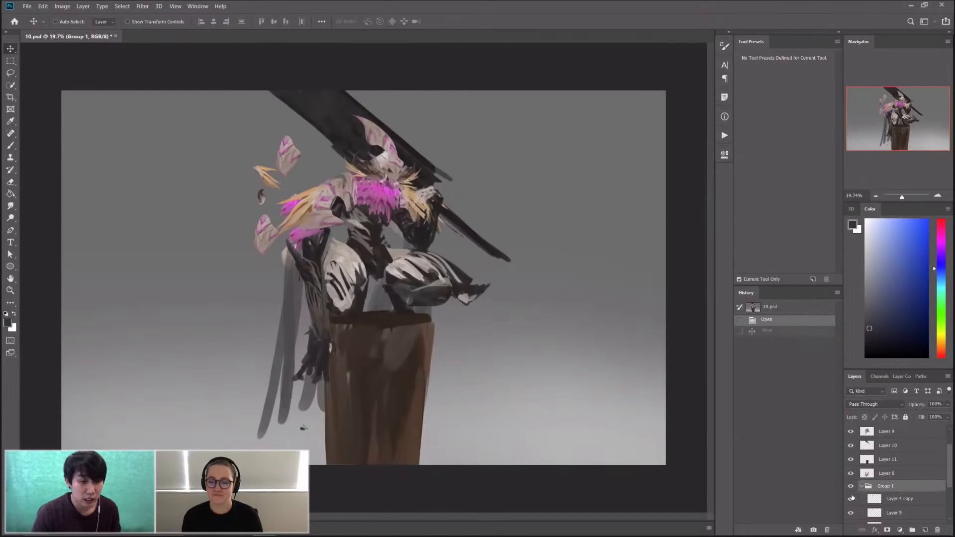
{"action": "left_click", "coordinate": [851, 489]}
{"action": "scroll", "coordinate": [924, 466], "scroll_direction": "up", "scroll_amount": 2}
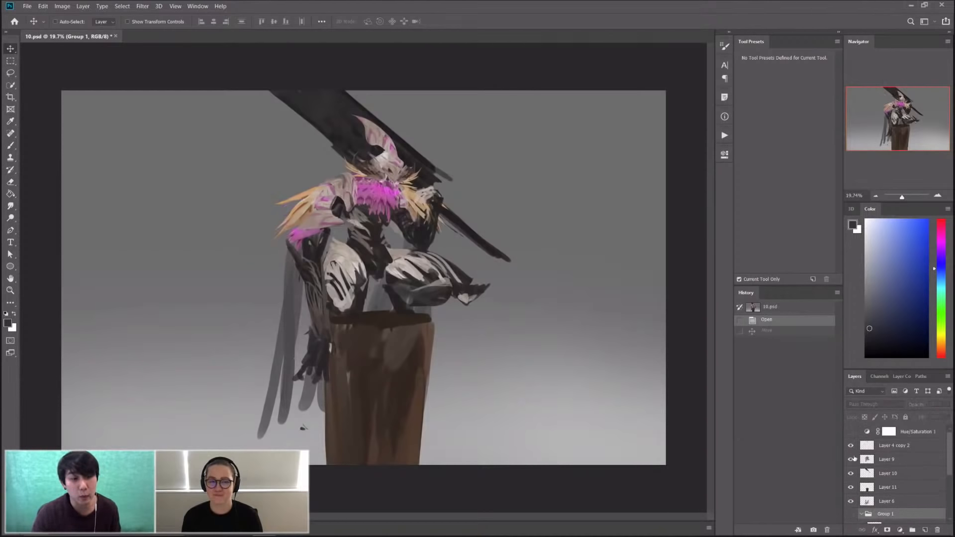
Toggle the visibility of Layer 4 copy 2 to compare the character with and without the helmet crest
{"action": "left_click", "coordinate": [852, 447]}
{"action": "left_click", "coordinate": [852, 447]}
{"action": "left_click", "coordinate": [851, 447]}
{"action": "left_click", "coordinate": [852, 447]}
{"action": "left_click", "coordinate": [851, 447]}
{"action": "left_click", "coordinate": [851, 447]}
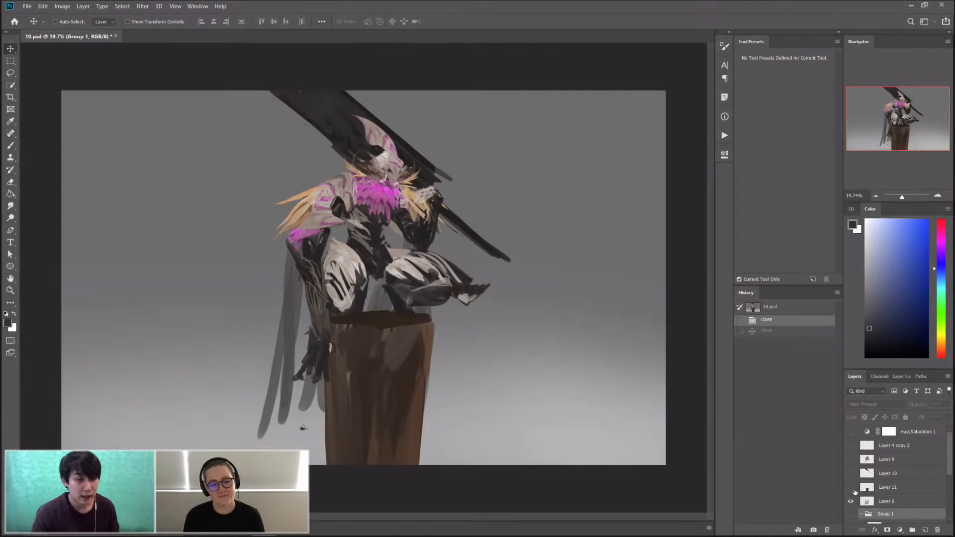
Isolate Group 1 and compare its loose pieces with the crest on Layer 4 copy 2
{"action": "left_click", "coordinate": [854, 513], "text": "alt"}
{"action": "key", "text": "z"}
{"action": "left_click_drag", "start_coordinate": [265, 141], "coordinate": [292, 149]}
{"action": "key", "text": "v"}
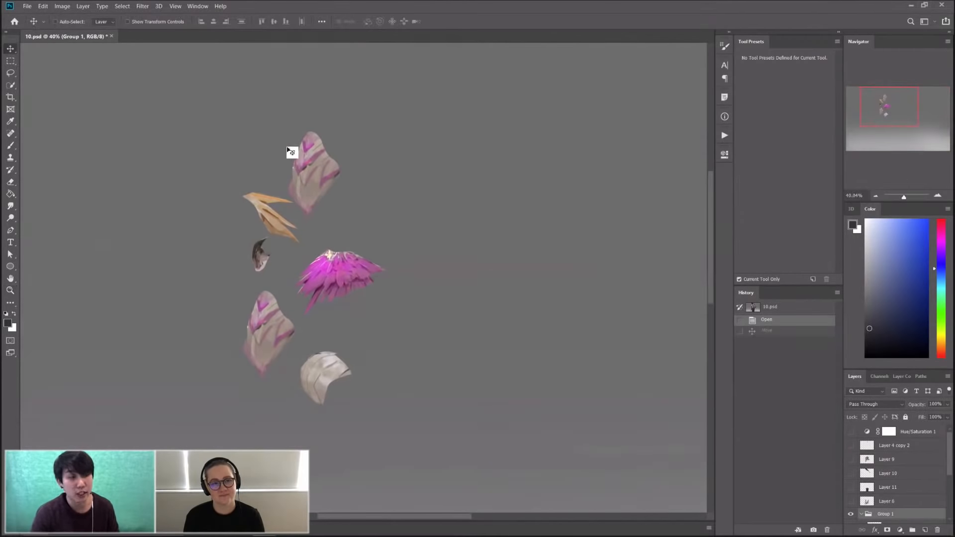
{"action": "left_click", "coordinate": [851, 446]}
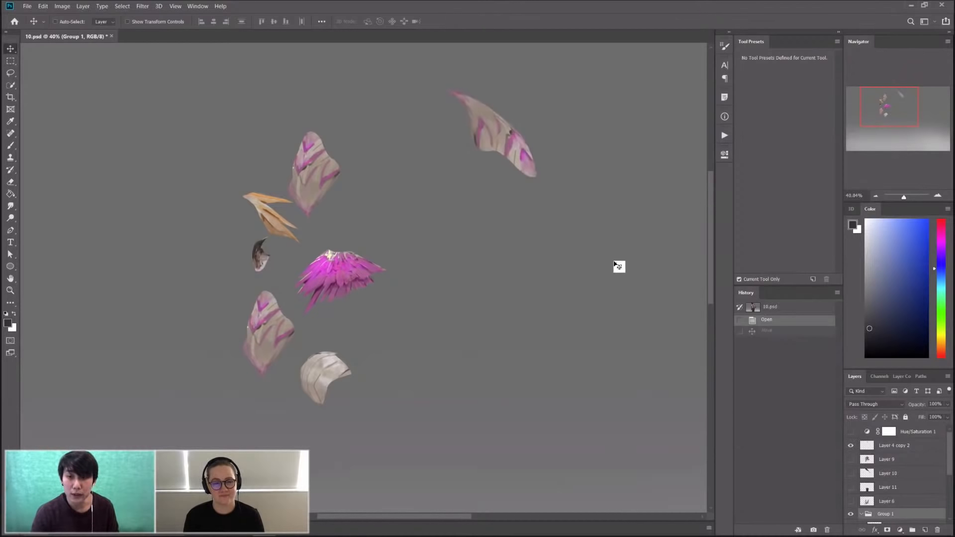
{"action": "left_click", "coordinate": [851, 446]}
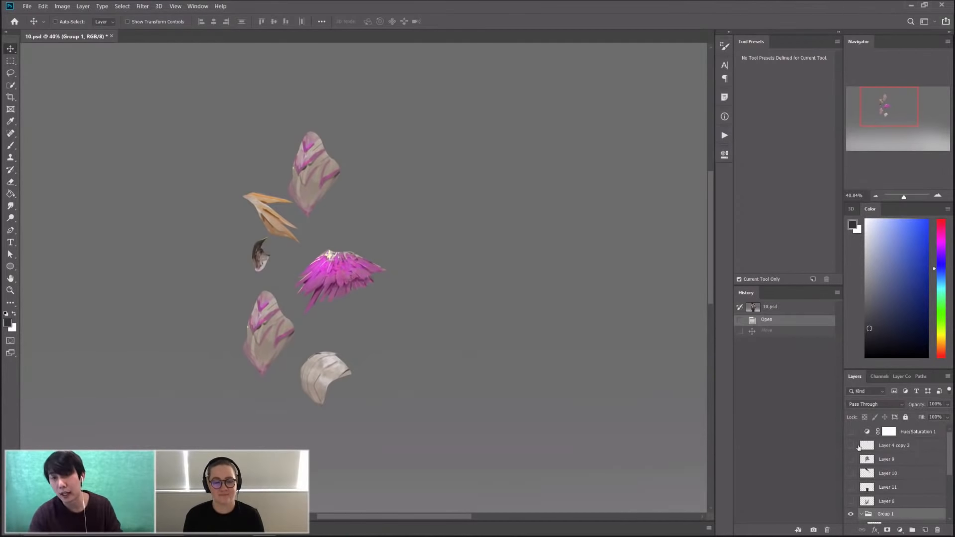
Make the character layers from Layer 4 copy 2 to Layer 6 visible and hide Group 1
{"action": "left_click_drag", "start_coordinate": [851, 446], "coordinate": [852, 499]}
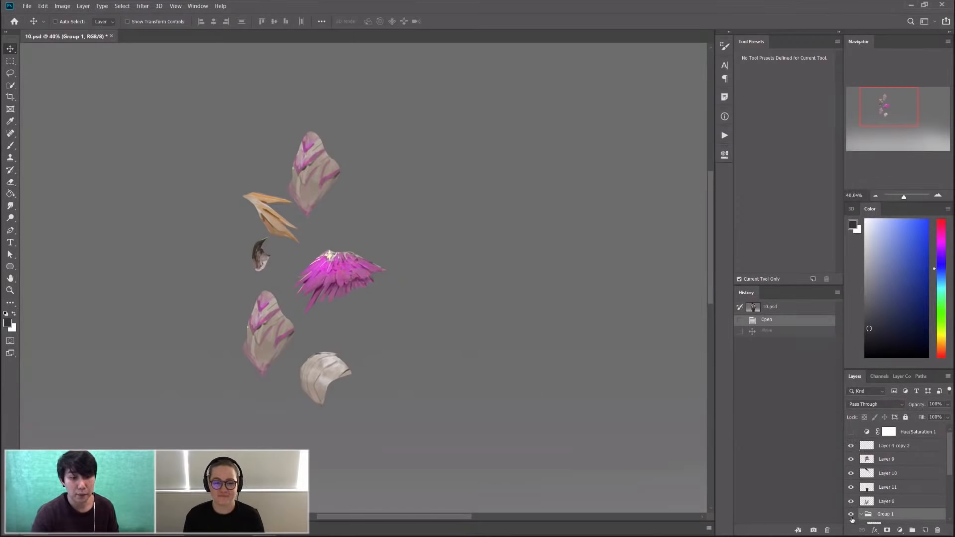
{"action": "left_click", "coordinate": [852, 516]}
{"action": "key", "text": "ctrl+space"}
{"action": "left_click_drag", "start_coordinate": [572, 371], "coordinate": [510, 325]}
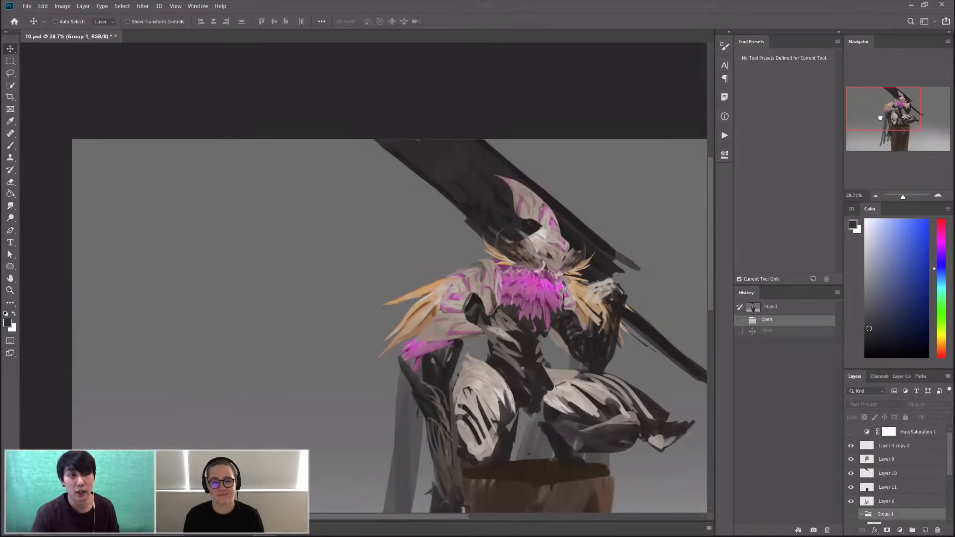
Compare the Group 1 pieces with the finished figure by briefly showing and hiding the group
{"action": "left_click_drag", "start_coordinate": [880, 117], "coordinate": [886, 122]}
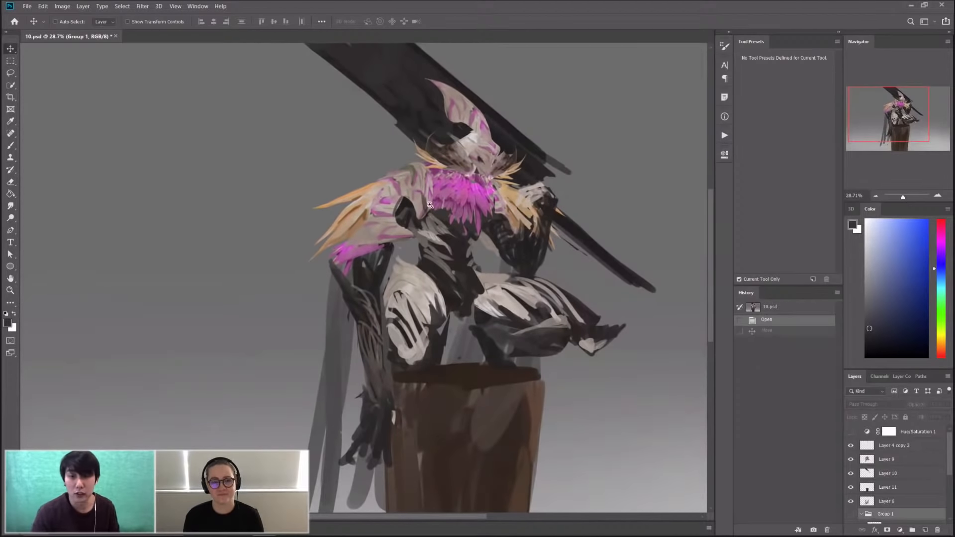
{"action": "left_click_drag", "start_coordinate": [417, 189], "coordinate": [440, 190]}
{"action": "left_click", "coordinate": [851, 514]}
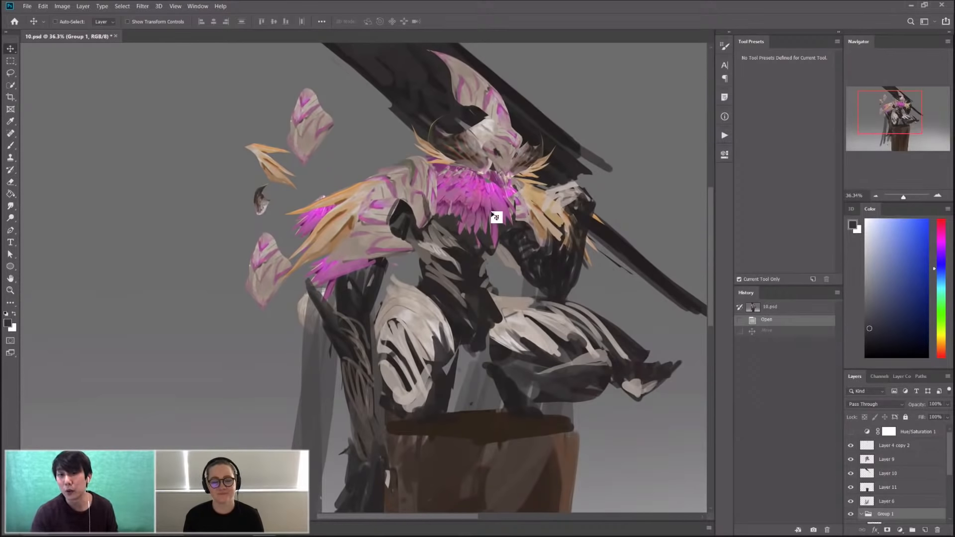
{"action": "left_click", "coordinate": [851, 515]}
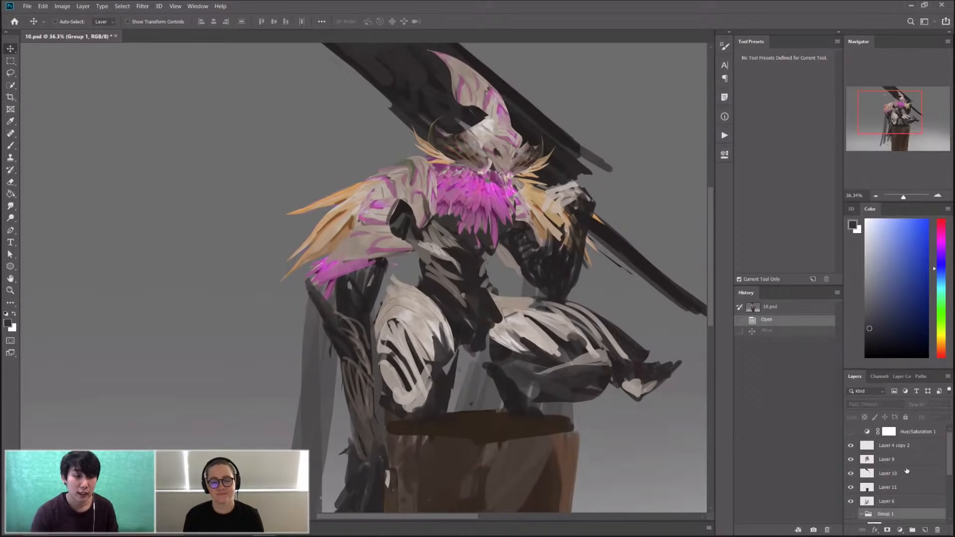
Examine the figure's reused textures up close, especially the head, collar and pink chest feathers
{"action": "key", "text": "z"}
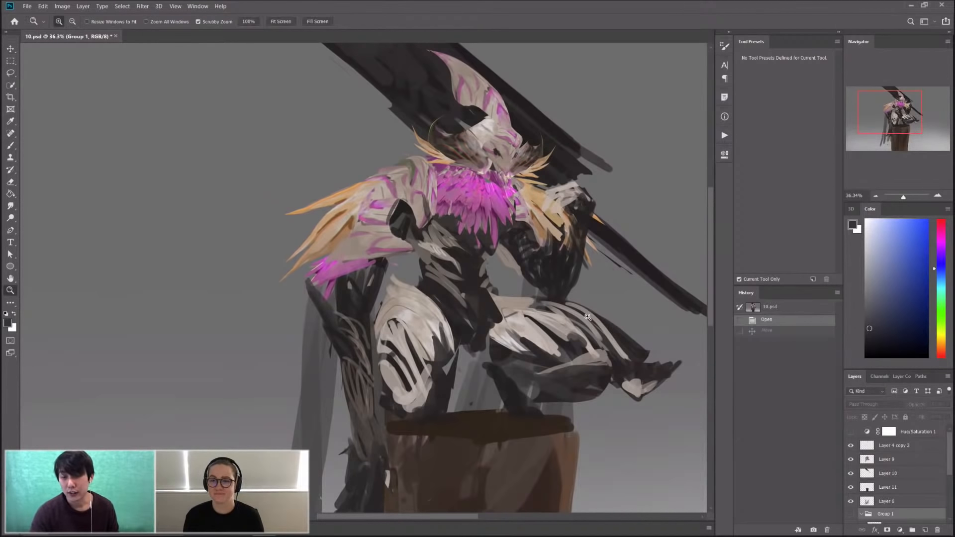
{"action": "left_click_drag", "start_coordinate": [600, 324], "coordinate": [595, 321]}
{"action": "left_click_drag", "start_coordinate": [444, 240], "coordinate": [465, 236]}
{"action": "left_click_drag", "start_coordinate": [360, 166], "coordinate": [370, 137]}
{"action": "key", "text": "v"}
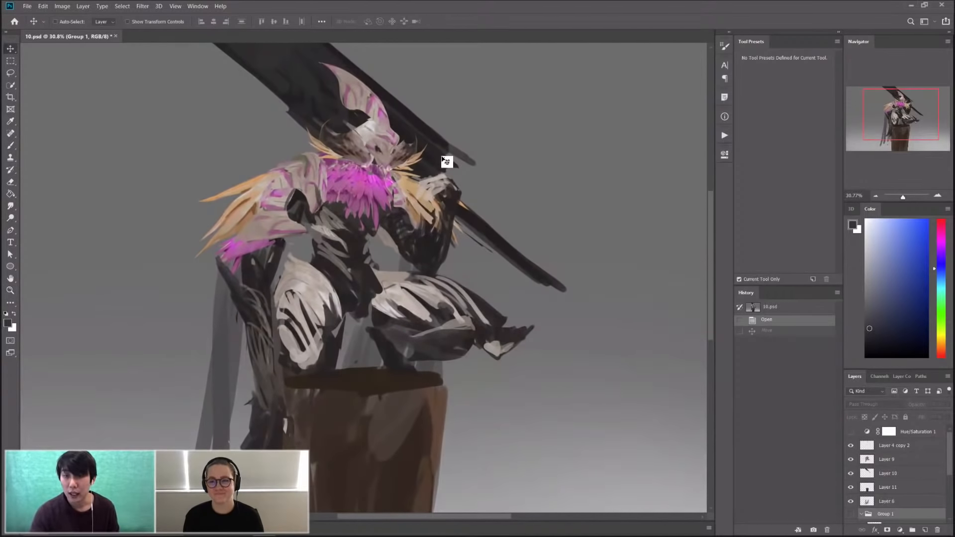
{"action": "key", "text": "z"}
{"action": "left_click_drag", "start_coordinate": [372, 108], "coordinate": [430, 142]}
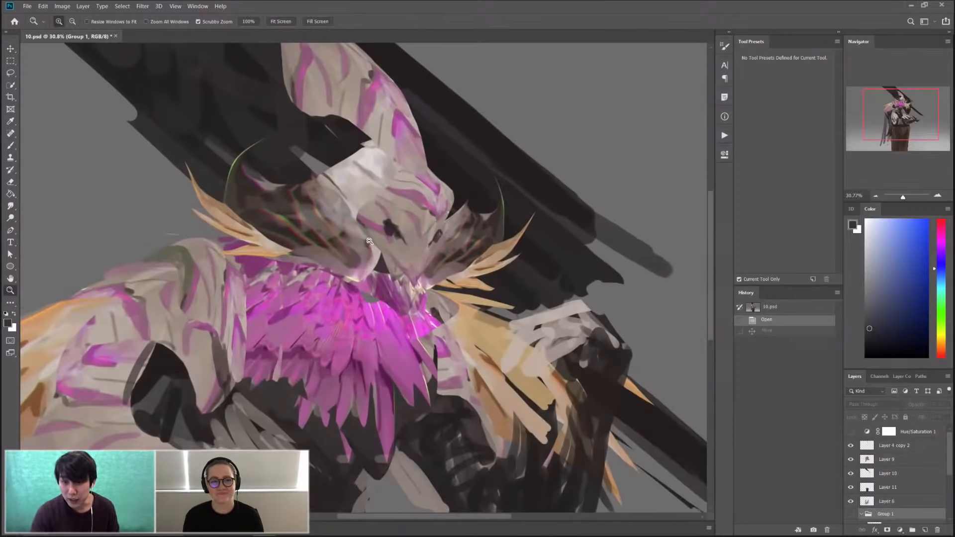
{"action": "left_click_drag", "start_coordinate": [351, 271], "coordinate": [384, 273]}
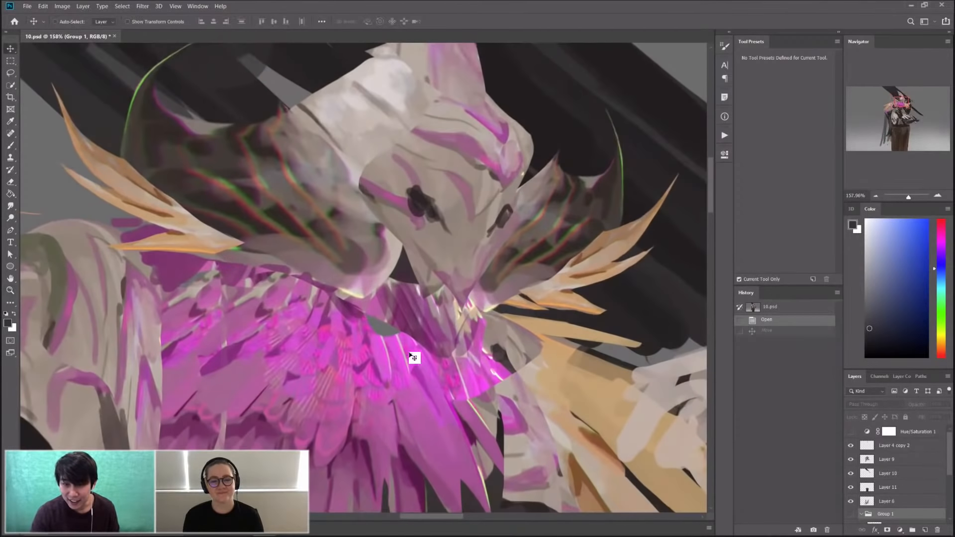
{"action": "left_click_drag", "start_coordinate": [460, 339], "coordinate": [448, 330]}
{"action": "left_click_drag", "start_coordinate": [479, 232], "coordinate": [466, 231]}
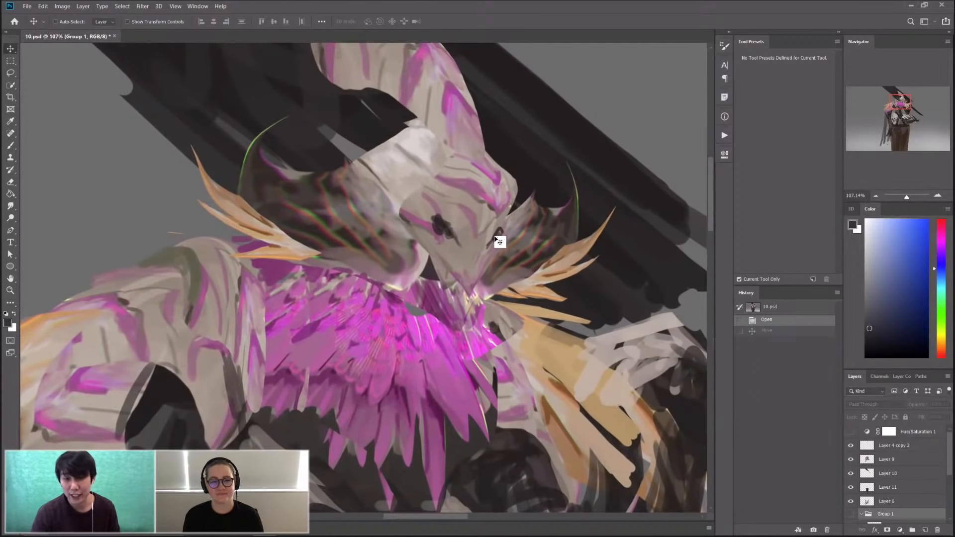
{"action": "left_click_drag", "start_coordinate": [533, 252], "coordinate": [591, 269]}
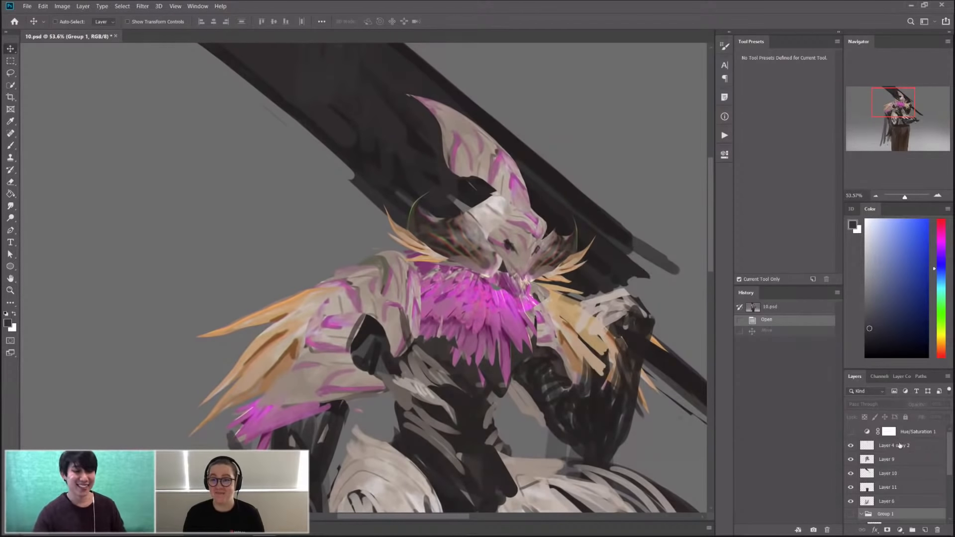
Reshape the helmet crest on Layer 4 copy 2 with a Distort transform, narrowing it and shifting it toward the blade's upper edge
{"action": "left_click", "coordinate": [896, 452]}
{"action": "key", "text": "ctrl+space"}
{"action": "left_click_drag", "start_coordinate": [597, 259], "coordinate": [615, 197]}
{"action": "key", "text": "ctrl+space"}
{"action": "key", "text": "ctrl+space"}
{"action": "left_click_drag", "start_coordinate": [605, 205], "coordinate": [583, 204]}
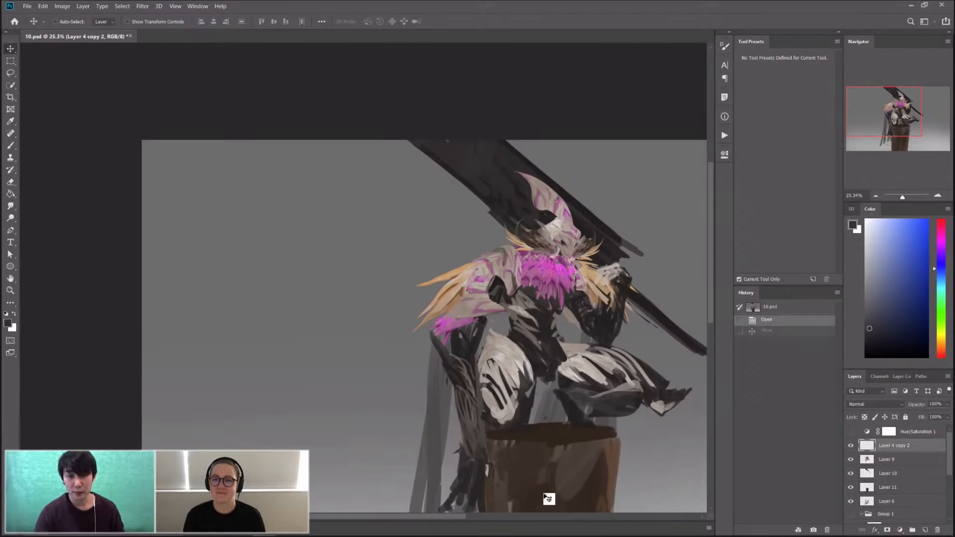
{"action": "left_click_drag", "start_coordinate": [454, 519], "coordinate": [512, 518]}
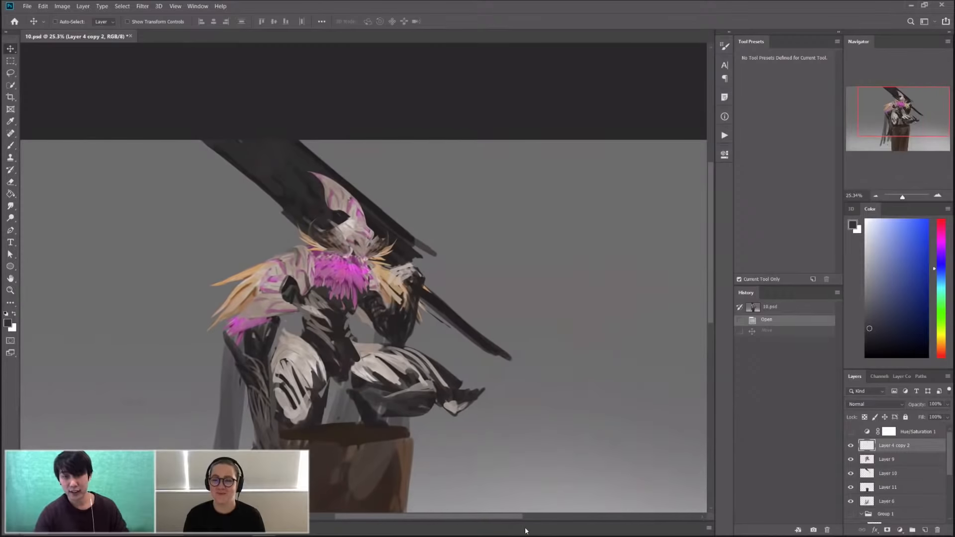
{"action": "key", "text": "z"}
{"action": "left_click_drag", "start_coordinate": [319, 188], "coordinate": [460, 197]}
{"action": "key", "text": "ctrl+t"}
{"action": "right_click", "coordinate": [349, 219]}
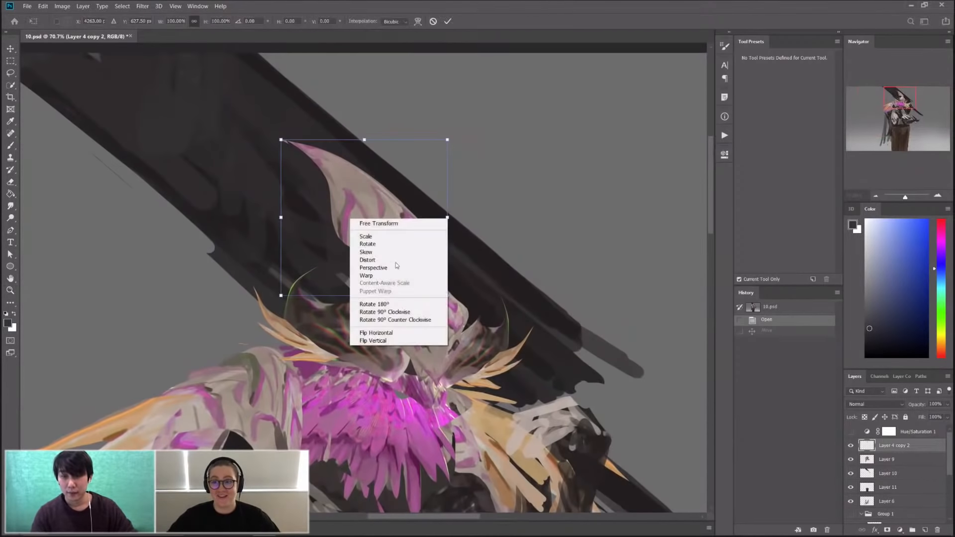
{"action": "left_click", "coordinate": [368, 260]}
{"action": "left_click_drag", "start_coordinate": [283, 218], "coordinate": [301, 205]}
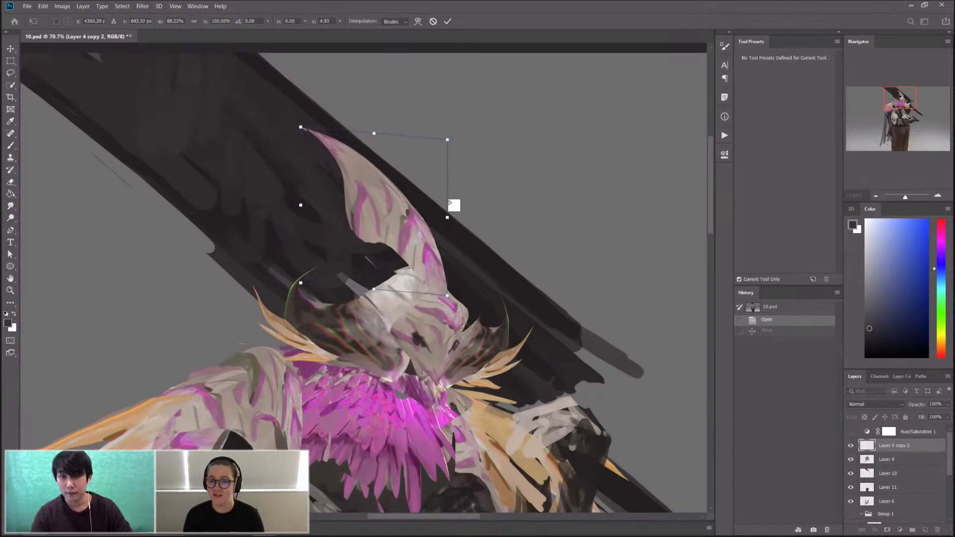
{"action": "left_click_drag", "start_coordinate": [454, 222], "coordinate": [461, 228]}
{"action": "left_click_drag", "start_coordinate": [304, 202], "coordinate": [304, 201]}
{"action": "left_click", "coordinate": [449, 22]}
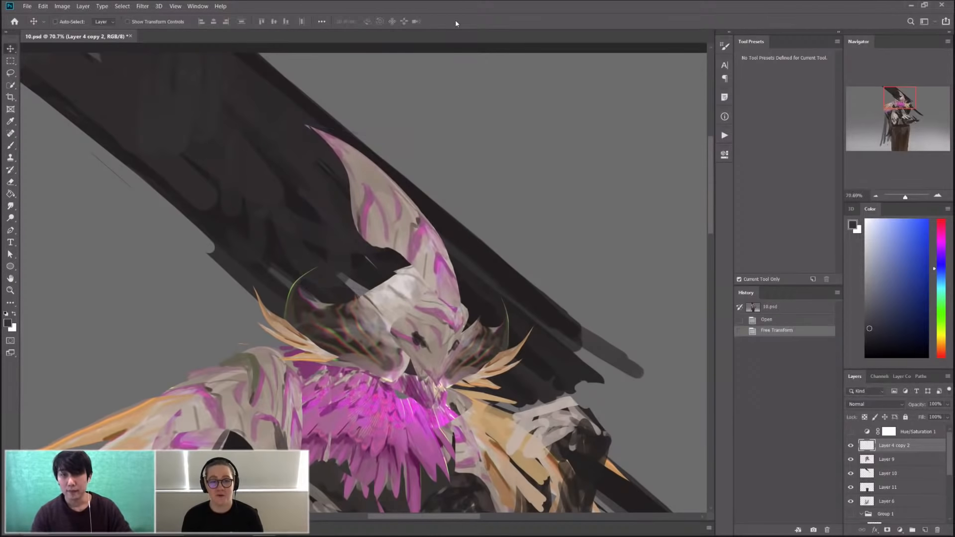
Distort the crest again to about 75% width so its tip rises more steeply past the blade's edge
{"action": "left_click_drag", "start_coordinate": [520, 320], "coordinate": [445, 321]}
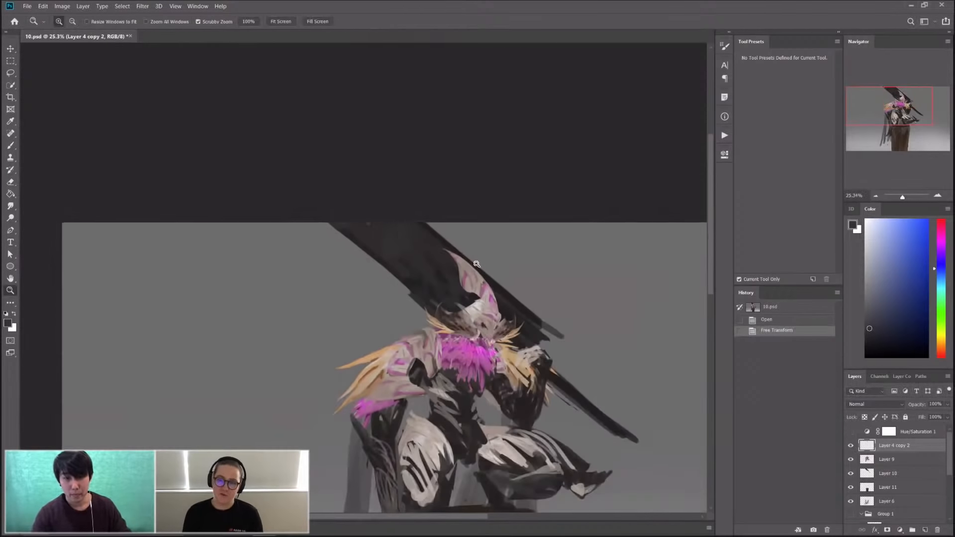
{"action": "left_click_drag", "start_coordinate": [473, 265], "coordinate": [569, 341]}
{"action": "key", "text": "ctrl+t"}
{"action": "right_click", "coordinate": [454, 286]}
{"action": "left_click", "coordinate": [483, 327]}
{"action": "left_click_drag", "start_coordinate": [431, 293], "coordinate": [453, 276]}
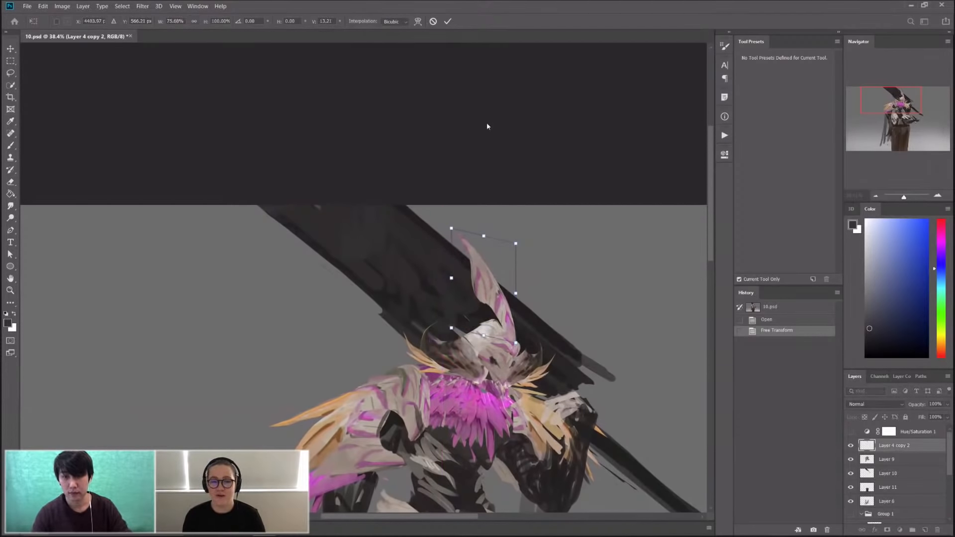
{"action": "left_click", "coordinate": [447, 22]}
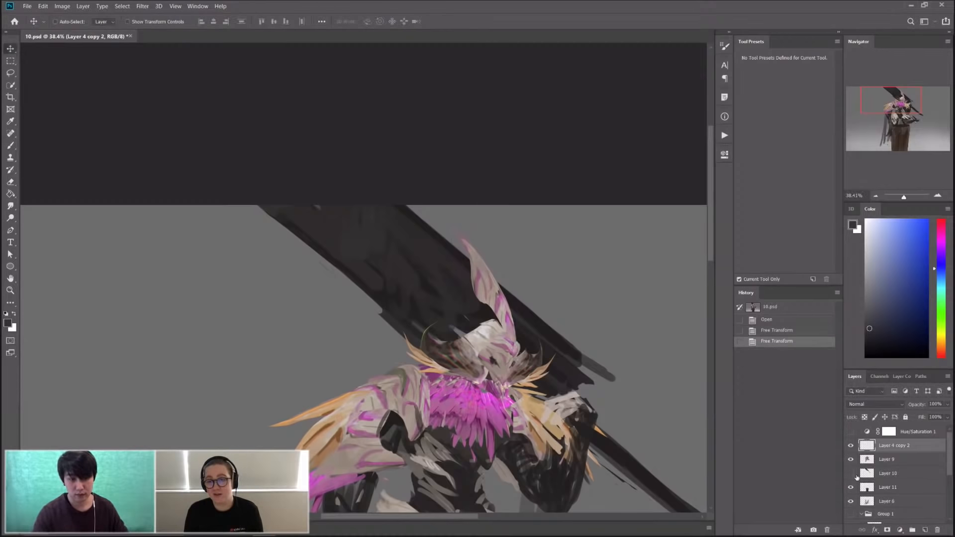
Rotate the large dark blade on Layer 10 by about -1.9°
{"action": "left_click", "coordinate": [506, 227], "text": "ctrl"}
{"action": "key", "text": "ctrl+t"}
{"action": "key", "text": "Escape"}
{"action": "key", "text": "ctrl+t"}
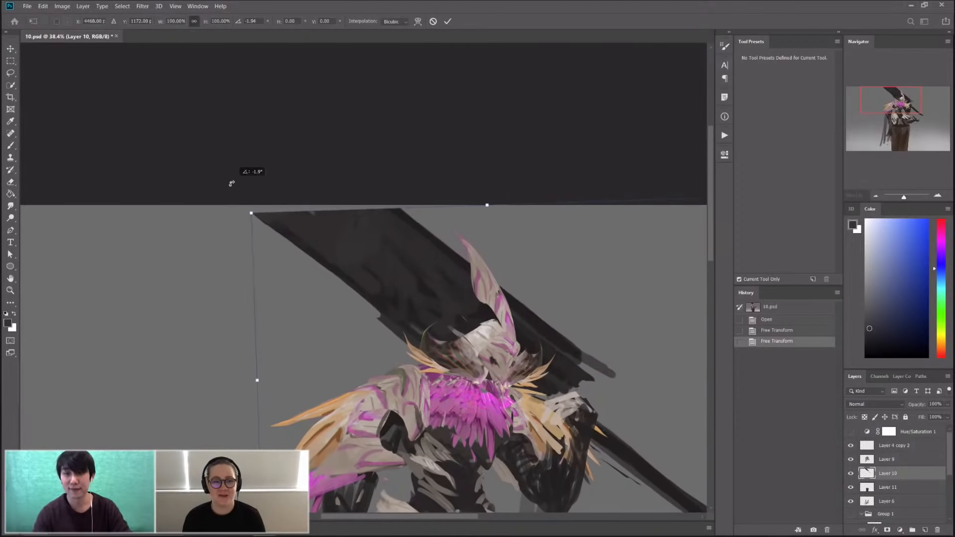
{"action": "left_click_drag", "start_coordinate": [482, 341], "coordinate": [482, 340]}
{"action": "key", "text": "Return"}
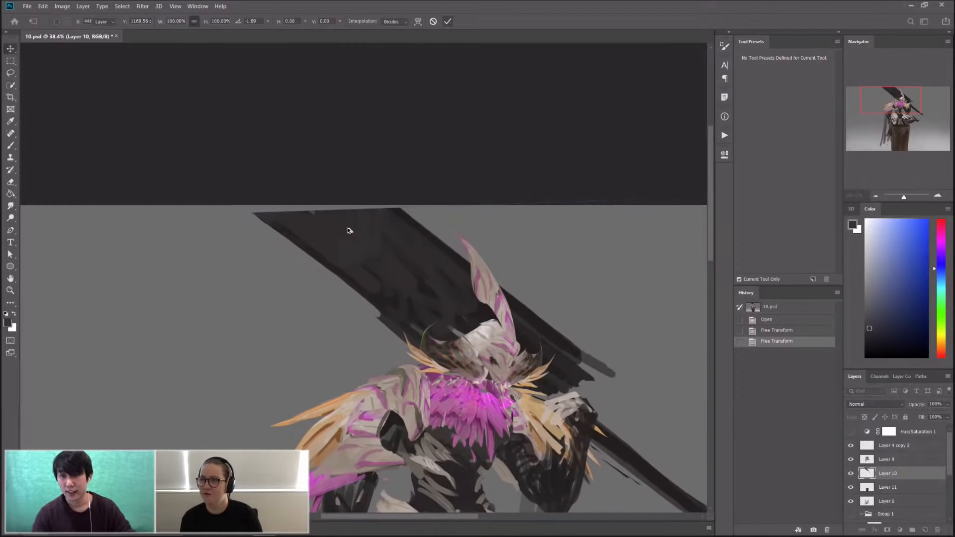
Fill the gap between the rotated blade and the canvas's upper edge with brush strokes in a dark colour sampled from the blade
{"action": "key", "text": "b"}
{"action": "left_click", "coordinate": [330, 214], "text": "alt"}
{"action": "key", "text": "bracketright"}
{"action": "key", "text": "bracketright"}
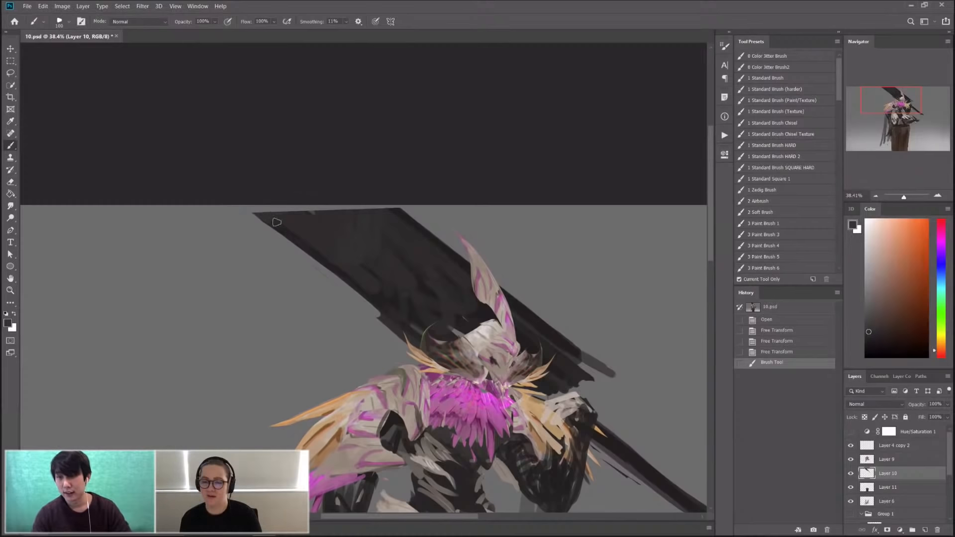
{"action": "left_click", "coordinate": [292, 224], "text": "alt"}
{"action": "mouse_move", "coordinate": [255, 206]}
{"action": "left_mouse_down"}
{"action": "mouse_move", "coordinate": [295, 230]}
{"action": "mouse_move", "coordinate": [301, 207]}
{"action": "mouse_move", "coordinate": [275, 186]}
{"action": "mouse_move", "coordinate": [310, 203]}
{"action": "mouse_move", "coordinate": [311, 190]}
{"action": "mouse_move", "coordinate": [409, 224]}
{"action": "left_mouse_up"}
{"action": "left_click_drag", "start_coordinate": [282, 204], "coordinate": [309, 211]}
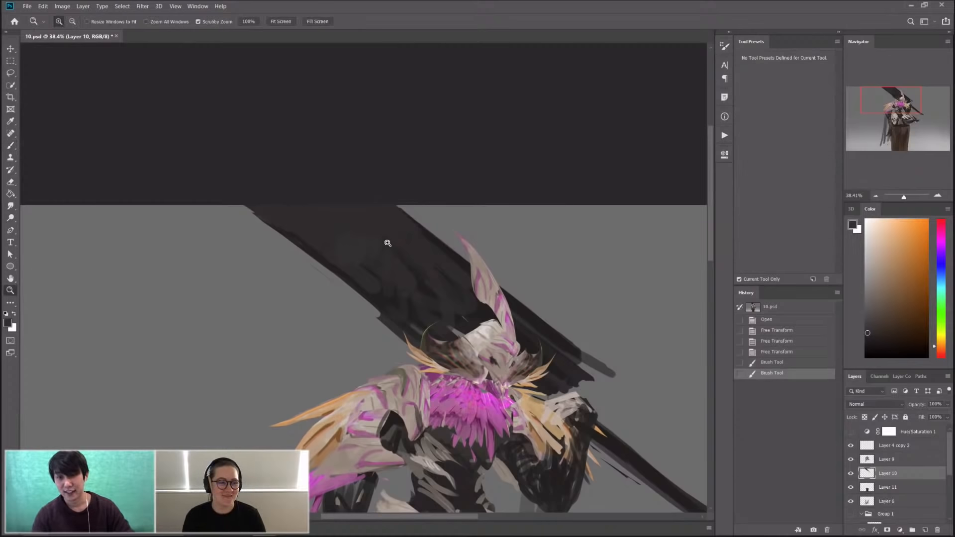
Paint darker diagonal streaks along the blade with a larger brush and a near-black colour sampled beside the helmet
{"action": "left_click_drag", "start_coordinate": [388, 242], "coordinate": [377, 243]}
{"action": "left_click", "coordinate": [474, 308], "text": "alt"}
{"action": "key", "text": "]"}
{"action": "key", "text": "]"}
{"action": "left_click_drag", "start_coordinate": [277, 211], "coordinate": [383, 291]}
{"action": "left_click_drag", "start_coordinate": [281, 219], "coordinate": [371, 281]}
{"action": "left_click_drag", "start_coordinate": [314, 232], "coordinate": [365, 265]}
{"action": "left_click_drag", "start_coordinate": [294, 205], "coordinate": [410, 290]}
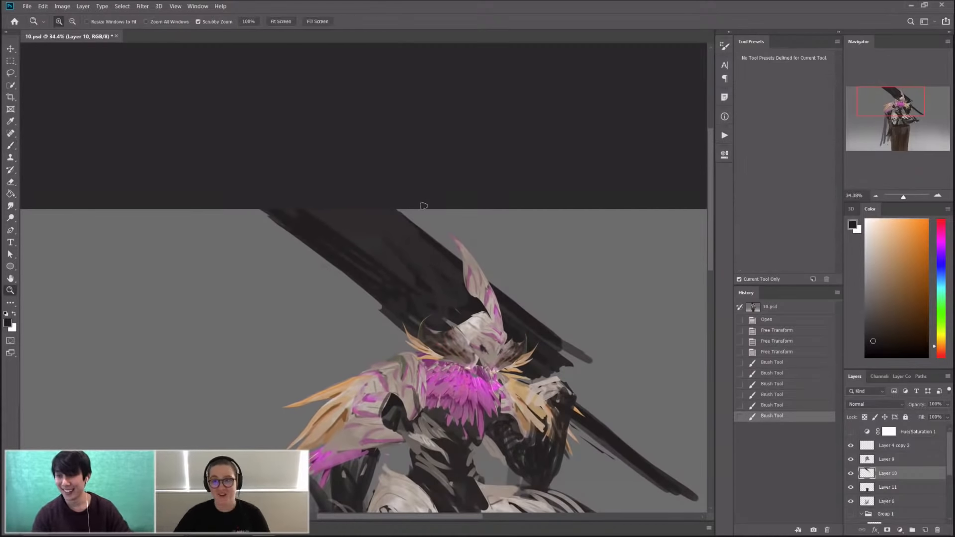
Repaint the blade's lower end beside the raised hand, sampling colours from the painting and using a smaller brush
{"action": "key", "text": "ctrl+0"}
{"action": "mouse_move", "coordinate": [443, 218]}
{"action": "left_mouse_down"}
{"action": "mouse_move", "coordinate": [461, 209]}
{"action": "mouse_move", "coordinate": [498, 219]}
{"action": "left_mouse_up"}
{"action": "left_click", "coordinate": [459, 213], "text": "alt"}
{"action": "left_click_drag", "start_coordinate": [465, 199], "coordinate": [490, 210]}
{"action": "key", "text": "["}
{"action": "key", "text": "["}
{"action": "mouse_move", "coordinate": [450, 179]}
{"action": "left_mouse_down"}
{"action": "mouse_move", "coordinate": [424, 166]}
{"action": "mouse_move", "coordinate": [501, 224]}
{"action": "left_mouse_up"}
{"action": "left_click", "coordinate": [423, 167], "text": "alt"}
{"action": "left_click_drag", "start_coordinate": [431, 166], "coordinate": [509, 223]}
{"action": "mouse_move", "coordinate": [461, 212]}
{"action": "left_mouse_down"}
{"action": "mouse_move", "coordinate": [495, 219]}
{"action": "mouse_move", "coordinate": [423, 245]}
{"action": "left_mouse_up"}
Refine the blade's lower end with the eraser and resampled brush strokes into a pointed tip with a curved notch
{"action": "key", "text": "e"}
{"action": "key", "text": "b"}
{"action": "left_click", "coordinate": [446, 229], "text": "alt"}
{"action": "key", "text": "z"}
{"action": "mouse_move", "coordinate": [577, 202]}
{"action": "left_mouse_down"}
{"action": "mouse_move", "coordinate": [535, 203]}
{"action": "mouse_move", "coordinate": [556, 203]}
{"action": "left_mouse_up"}
{"action": "key", "text": "b"}
{"action": "left_click_drag", "start_coordinate": [386, 178], "coordinate": [396, 186]}
{"action": "key", "text": "z"}
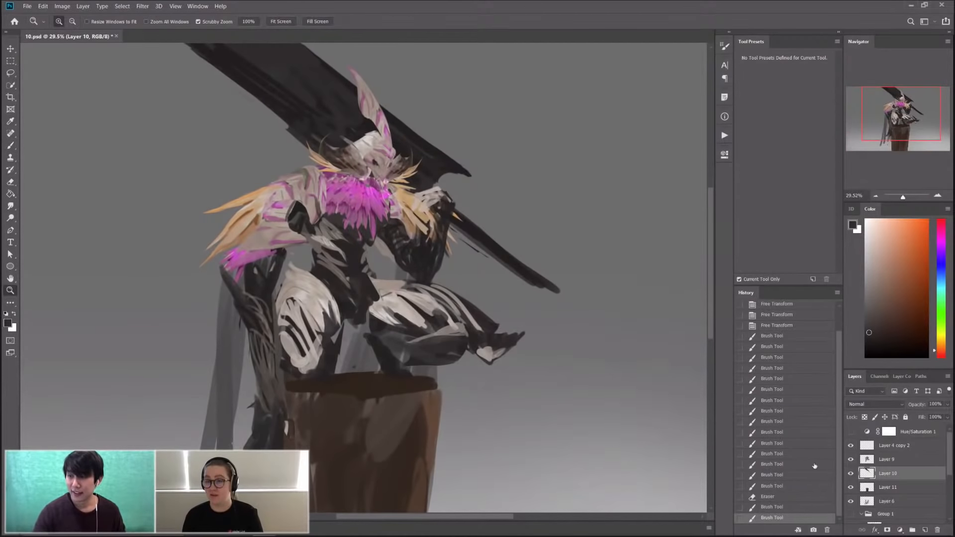
Merge Layer 9 and Layer 4 copy 2 into one layer
{"action": "left_click", "coordinate": [905, 464]}
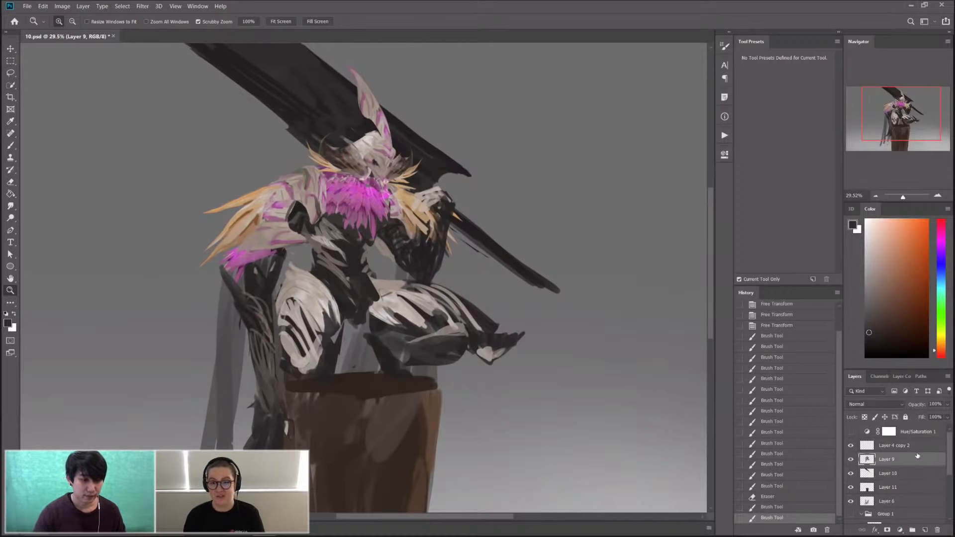
{"action": "left_click", "coordinate": [863, 448]}
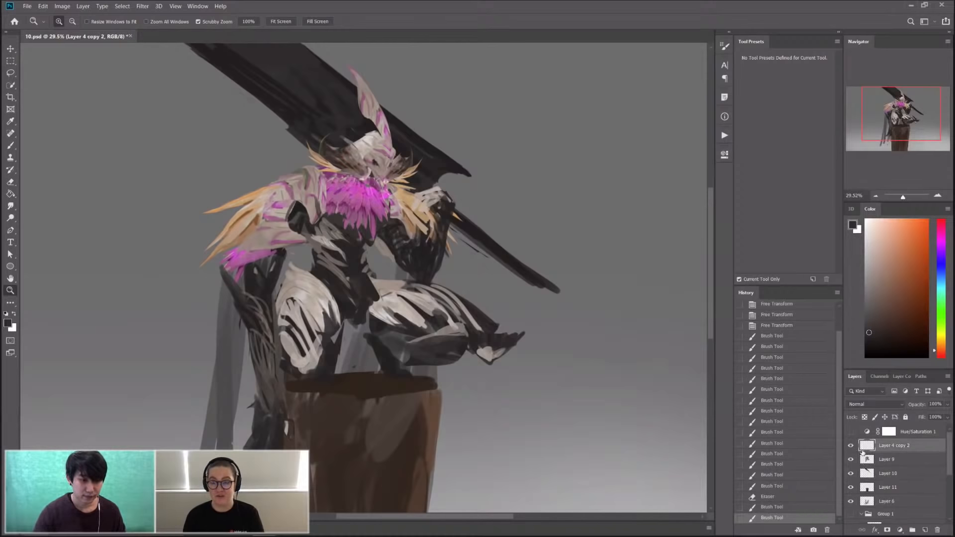
{"action": "left_click", "coordinate": [894, 458], "text": "ctrl"}
{"action": "right_click", "coordinate": [894, 455]}
{"action": "left_click", "coordinate": [846, 333]}
Add a new layer in Multiply mode and clip it to the merged character layer Layer 4 copy 2
{"action": "left_click", "coordinate": [925, 530]}
{"action": "left_click", "coordinate": [881, 405]}
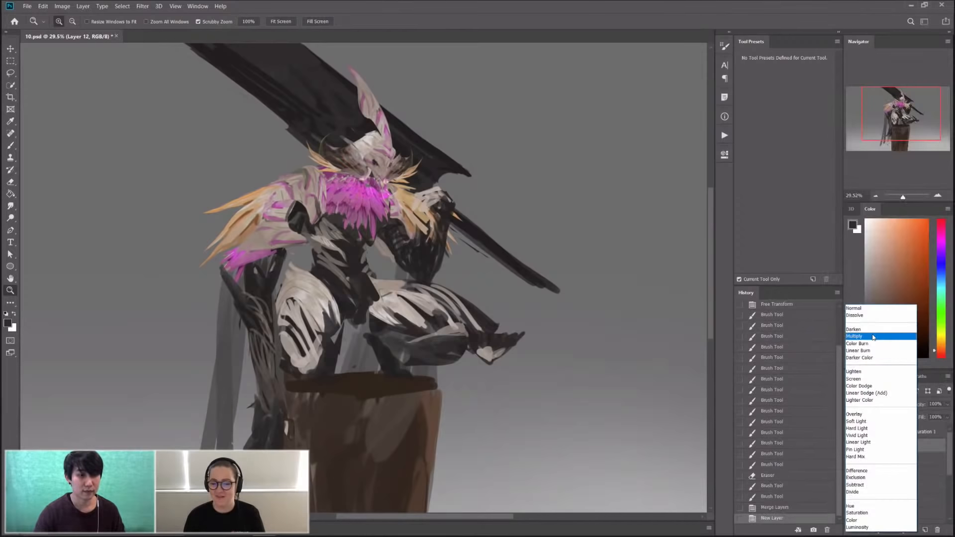
{"action": "left_click", "coordinate": [871, 334]}
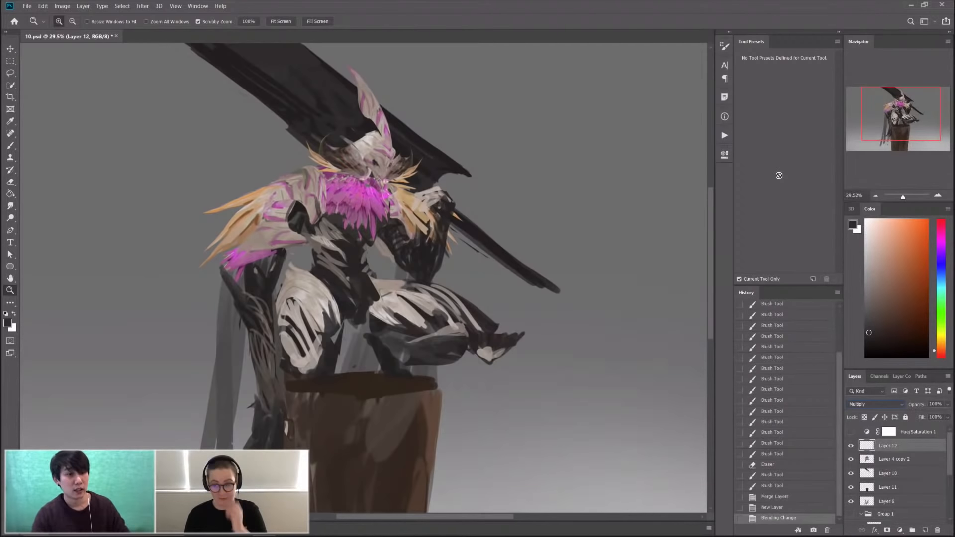
{"action": "left_click", "coordinate": [926, 452], "text": "alt"}
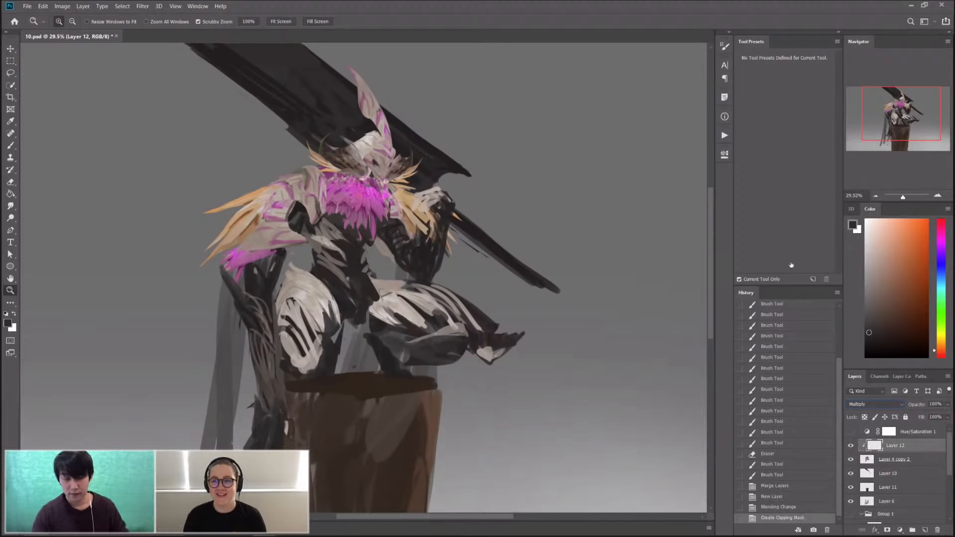
Shade the right side of the crest and helmet in muted blue-violet with the 1 Standard Brush (harder) preset
{"action": "left_click", "coordinate": [940, 271]}
{"action": "left_click", "coordinate": [889, 273]}
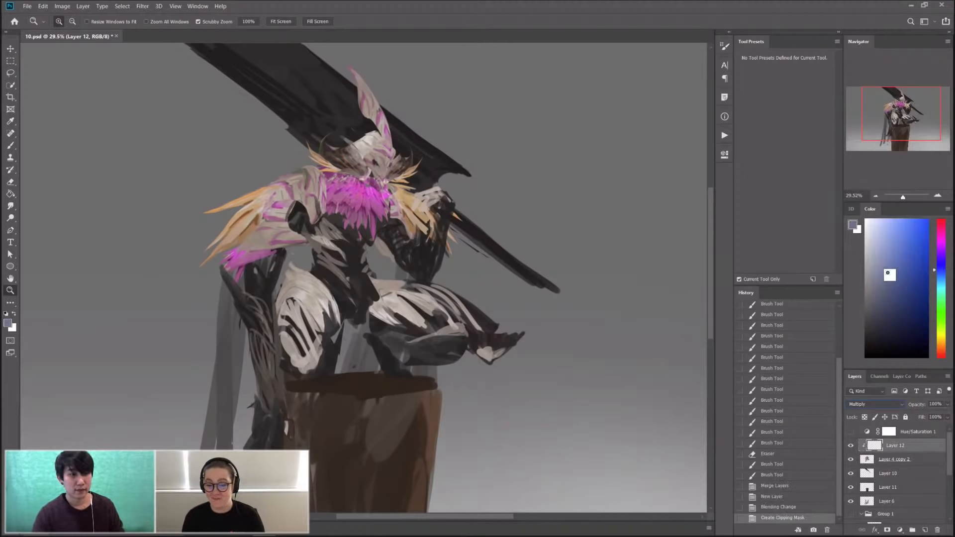
{"action": "left_click", "coordinate": [10, 145]}
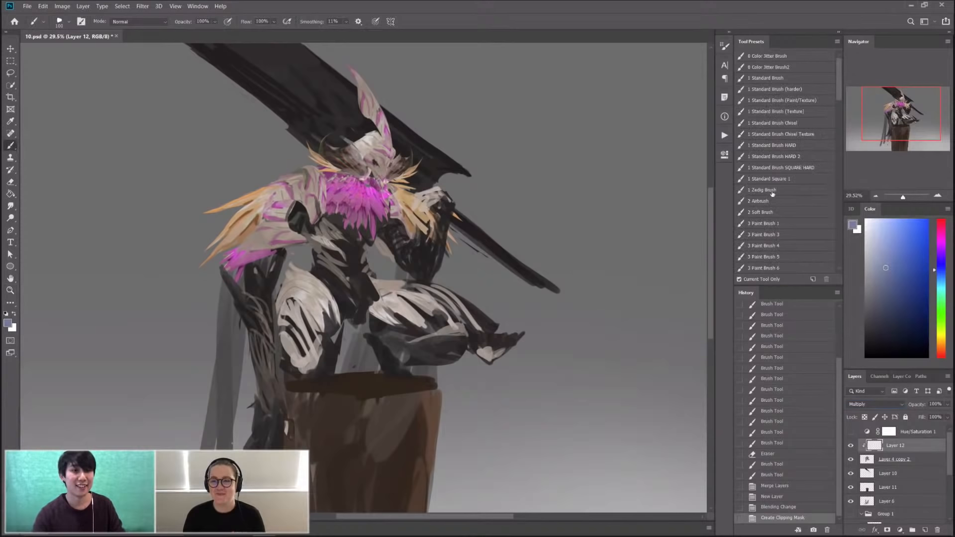
{"action": "left_click", "coordinate": [775, 90]}
{"action": "mouse_move", "coordinate": [403, 90]}
{"action": "left_mouse_down"}
{"action": "mouse_move", "coordinate": [408, 136]}
{"action": "mouse_move", "coordinate": [403, 106]}
{"action": "mouse_move", "coordinate": [398, 134]}
{"action": "mouse_move", "coordinate": [437, 232]}
{"action": "left_mouse_up"}
{"action": "mouse_move", "coordinate": [417, 170]}
{"action": "left_mouse_down"}
{"action": "mouse_move", "coordinate": [433, 232]}
{"action": "mouse_move", "coordinate": [415, 277]}
{"action": "left_mouse_up"}
{"action": "left_click_drag", "start_coordinate": [436, 234], "coordinate": [457, 235]}
{"action": "key", "text": "bracketleft"}
{"action": "key", "text": "bracketleft"}
{"action": "key", "text": "bracketleft"}
{"action": "mouse_move", "coordinate": [367, 242]}
{"action": "left_mouse_down"}
{"action": "mouse_move", "coordinate": [369, 267]}
{"action": "mouse_move", "coordinate": [379, 241]}
{"action": "mouse_move", "coordinate": [376, 280]}
{"action": "mouse_move", "coordinate": [389, 234]}
{"action": "left_mouse_up"}
Darken the eye socket and face markings on the helmet with a much smaller brush
{"action": "key", "text": "bracketleft"}
{"action": "key", "text": "bracketleft"}
{"action": "key", "text": "bracketleft"}
{"action": "key", "text": "bracketleft"}
{"action": "key", "text": "bracketleft"}
{"action": "key", "text": "bracketleft"}
{"action": "key", "text": "bracketleft"}
{"action": "key", "text": "bracketleft"}
{"action": "key", "text": "bracketleft"}
{"action": "key", "text": "bracketleft"}
{"action": "key", "text": "bracketleft"}
{"action": "left_click_drag", "start_coordinate": [451, 191], "coordinate": [462, 197]}
{"action": "key", "text": "bracketleft"}
{"action": "key", "text": "bracketleft"}
{"action": "mouse_move", "coordinate": [431, 306]}
{"action": "left_mouse_down"}
{"action": "mouse_move", "coordinate": [400, 282]}
{"action": "mouse_move", "coordinate": [411, 298]}
{"action": "left_mouse_up"}
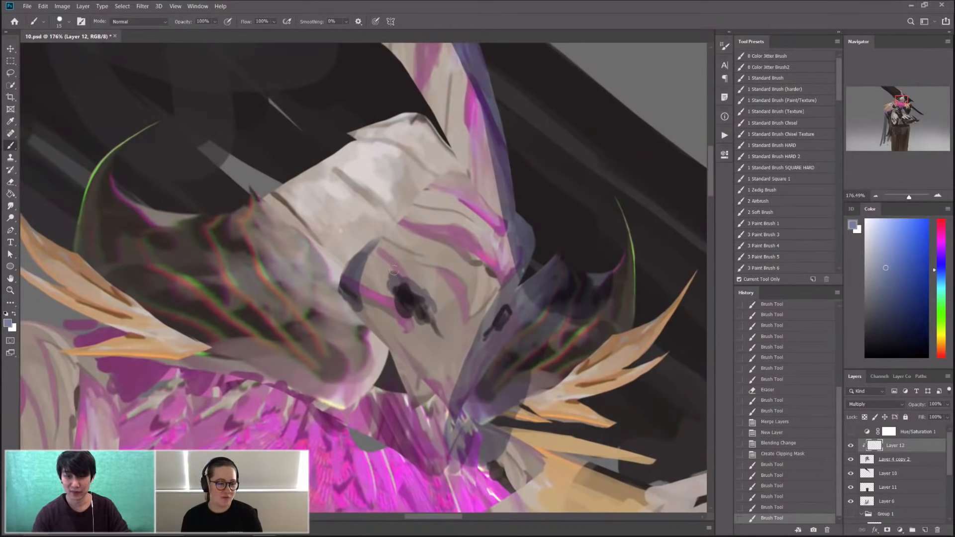
{"action": "left_click_drag", "start_coordinate": [393, 270], "coordinate": [436, 326]}
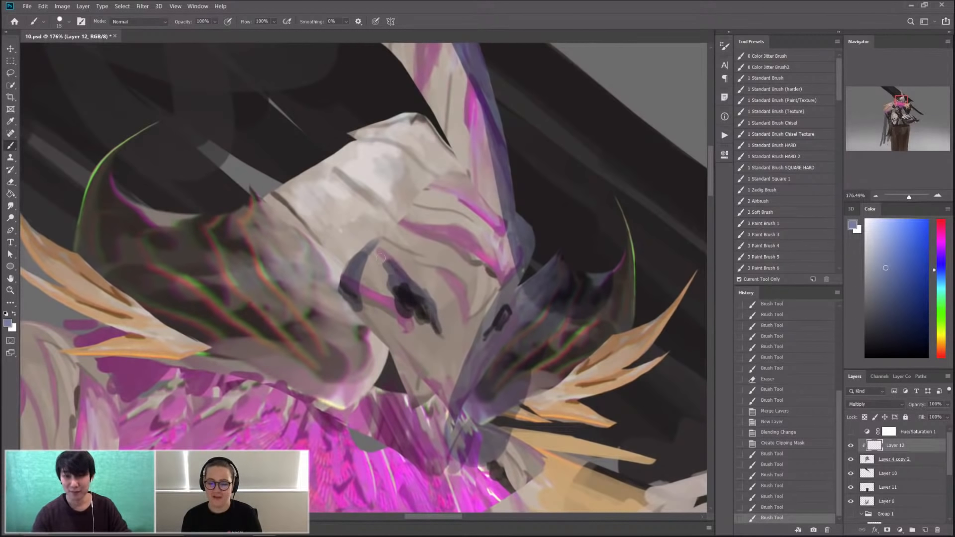
{"action": "left_click_drag", "start_coordinate": [433, 321], "coordinate": [442, 334]}
{"action": "left_click_drag", "start_coordinate": [440, 324], "coordinate": [445, 342]}
Paint the helmet's cast shadow over the neck and the right side of the magenta chest feathers with a larger brush
{"action": "key", "text": "z"}
{"action": "left_click_drag", "start_coordinate": [472, 299], "coordinate": [470, 302]}
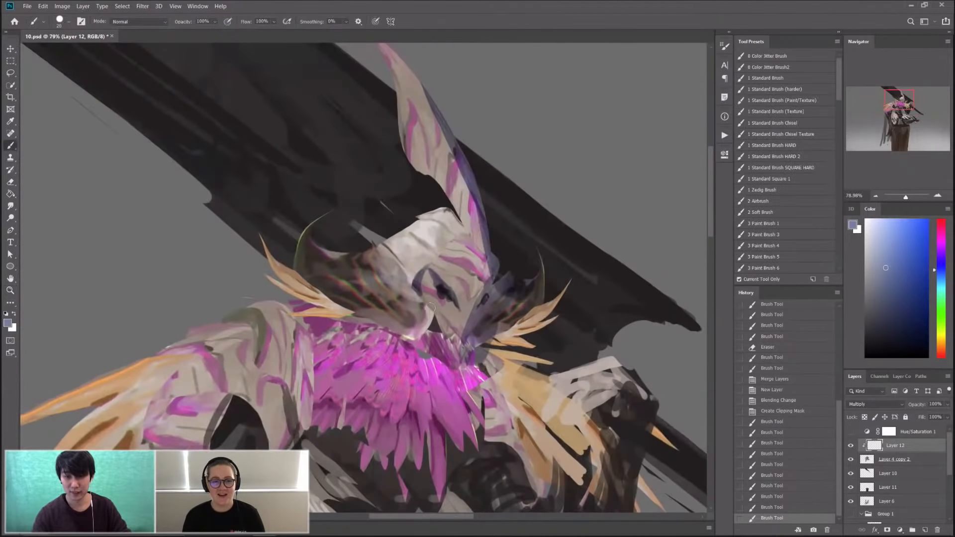
{"action": "key", "text": "bracketright"}
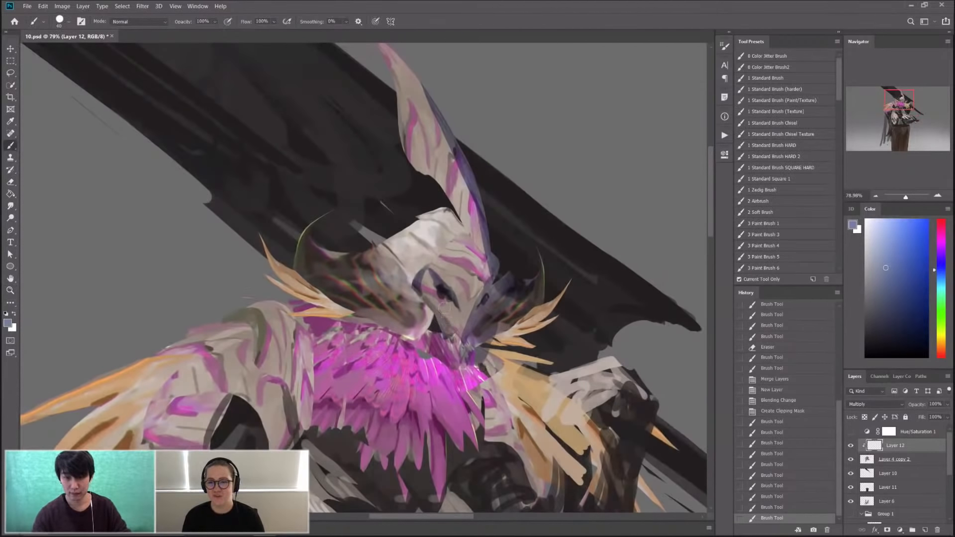
{"action": "mouse_move", "coordinate": [472, 322]}
{"action": "left_mouse_down"}
{"action": "mouse_move", "coordinate": [455, 288]}
{"action": "mouse_move", "coordinate": [468, 254]}
{"action": "left_mouse_up"}
{"action": "left_click", "coordinate": [468, 325]}
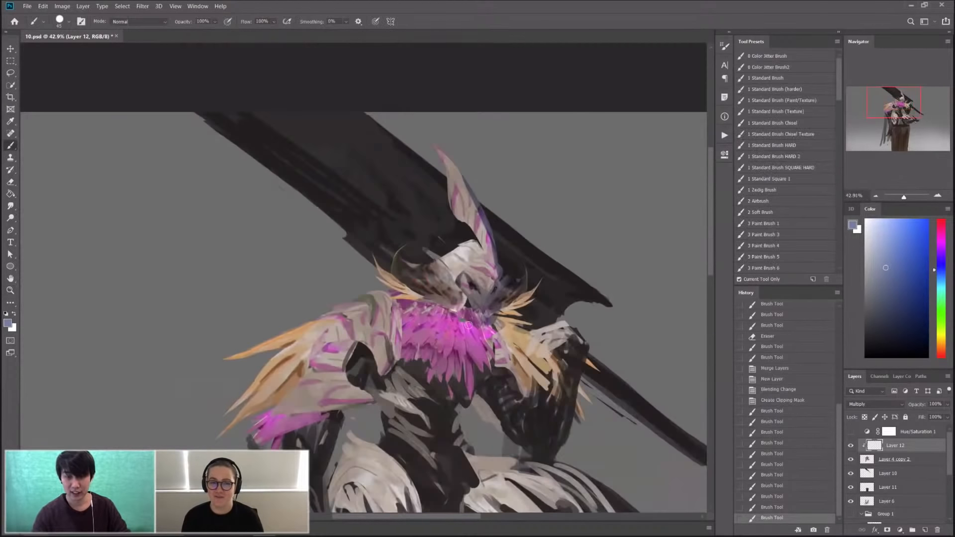
{"action": "mouse_move", "coordinate": [483, 343]}
{"action": "left_mouse_down"}
{"action": "mouse_move", "coordinate": [528, 294]}
{"action": "mouse_move", "coordinate": [526, 267]}
{"action": "mouse_move", "coordinate": [507, 275]}
{"action": "left_mouse_up"}
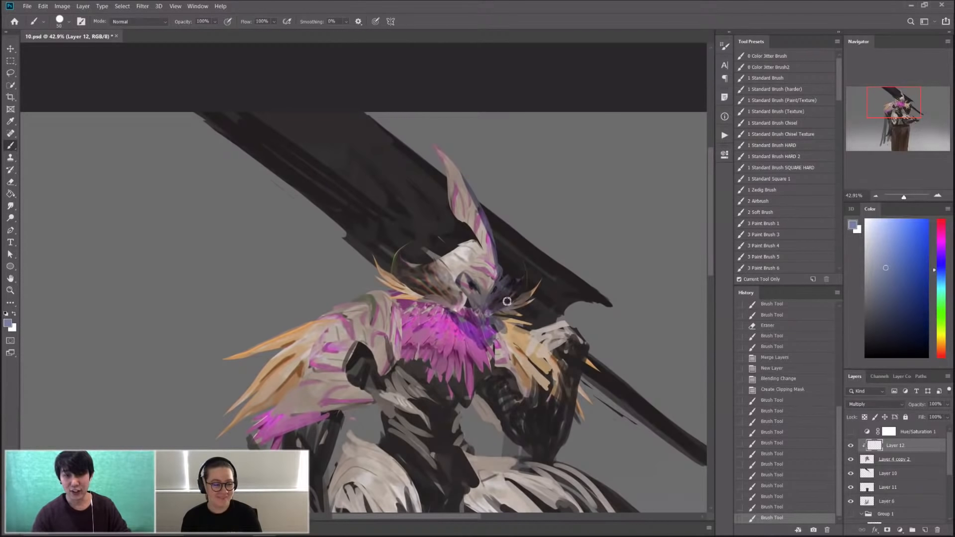
{"action": "left_click_drag", "start_coordinate": [525, 296], "coordinate": [423, 193]}
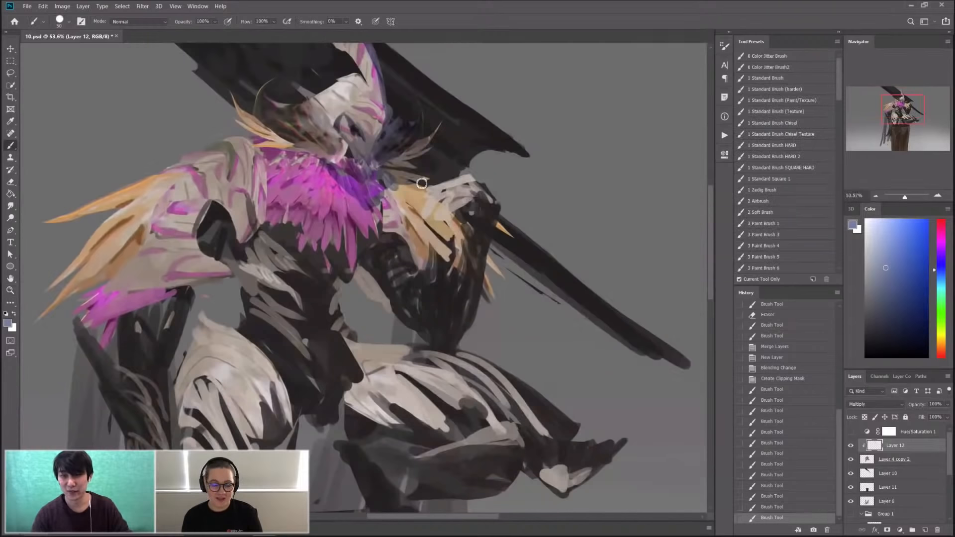
{"action": "mouse_move", "coordinate": [422, 184]}
{"action": "left_mouse_down"}
{"action": "mouse_move", "coordinate": [375, 186]}
{"action": "mouse_move", "coordinate": [393, 193]}
{"action": "mouse_move", "coordinate": [435, 178]}
{"action": "mouse_move", "coordinate": [373, 195]}
{"action": "mouse_move", "coordinate": [383, 215]}
{"action": "left_mouse_up"}
{"action": "mouse_move", "coordinate": [386, 198]}
{"action": "left_mouse_down"}
{"action": "mouse_move", "coordinate": [379, 239]}
{"action": "mouse_move", "coordinate": [375, 218]}
{"action": "mouse_move", "coordinate": [373, 252]}
{"action": "mouse_move", "coordinate": [355, 239]}
{"action": "left_mouse_up"}
{"action": "key", "text": "]"}
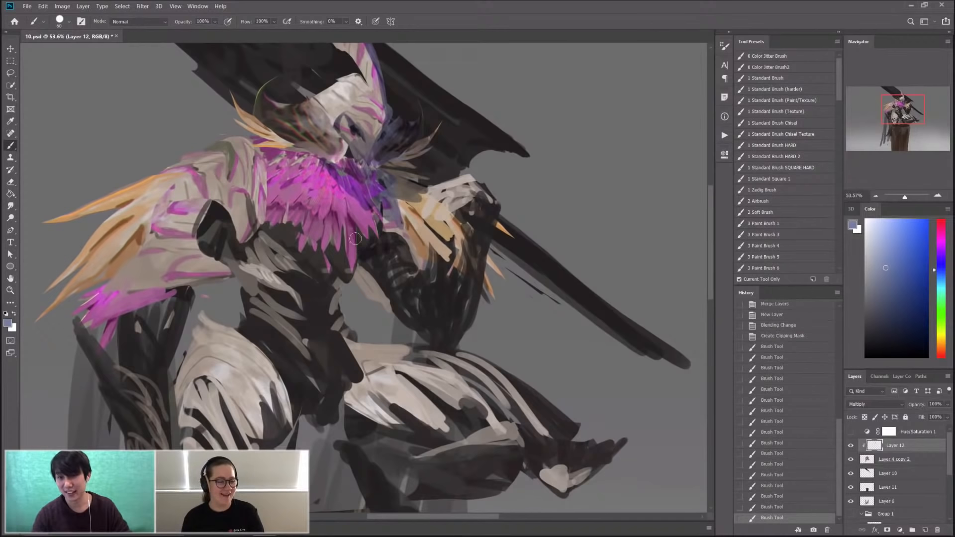
Shade the torso from below the chest feathers down its right side to the waist and across the upper abdomen
{"action": "mouse_move", "coordinate": [347, 272]}
{"action": "left_mouse_down"}
{"action": "mouse_move", "coordinate": [358, 231]}
{"action": "mouse_move", "coordinate": [329, 311]}
{"action": "left_mouse_up"}
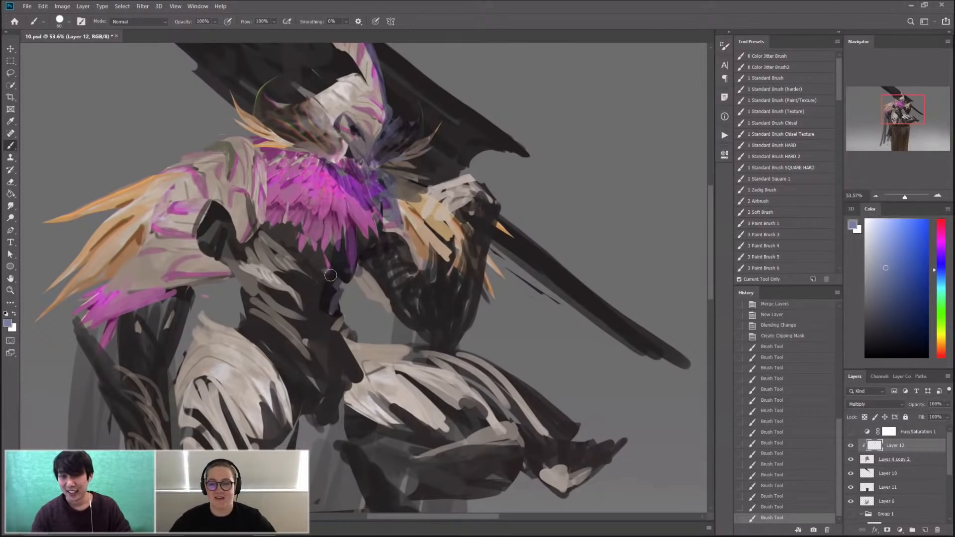
{"action": "mouse_move", "coordinate": [327, 255]}
{"action": "left_mouse_down"}
{"action": "mouse_move", "coordinate": [348, 382]}
{"action": "mouse_move", "coordinate": [326, 399]}
{"action": "mouse_move", "coordinate": [306, 378]}
{"action": "left_mouse_up"}
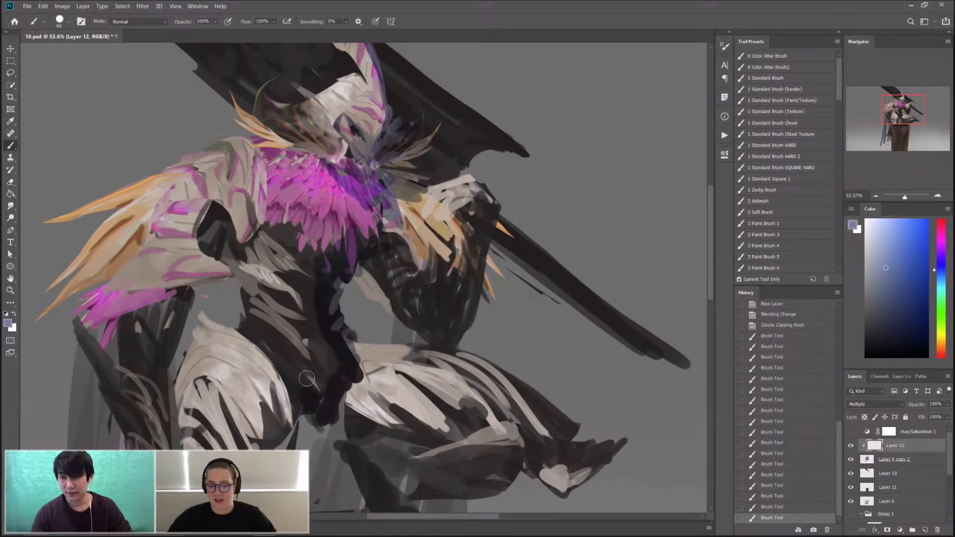
{"action": "left_click_drag", "start_coordinate": [280, 347], "coordinate": [298, 390]}
{"action": "left_click_drag", "start_coordinate": [324, 298], "coordinate": [320, 328]}
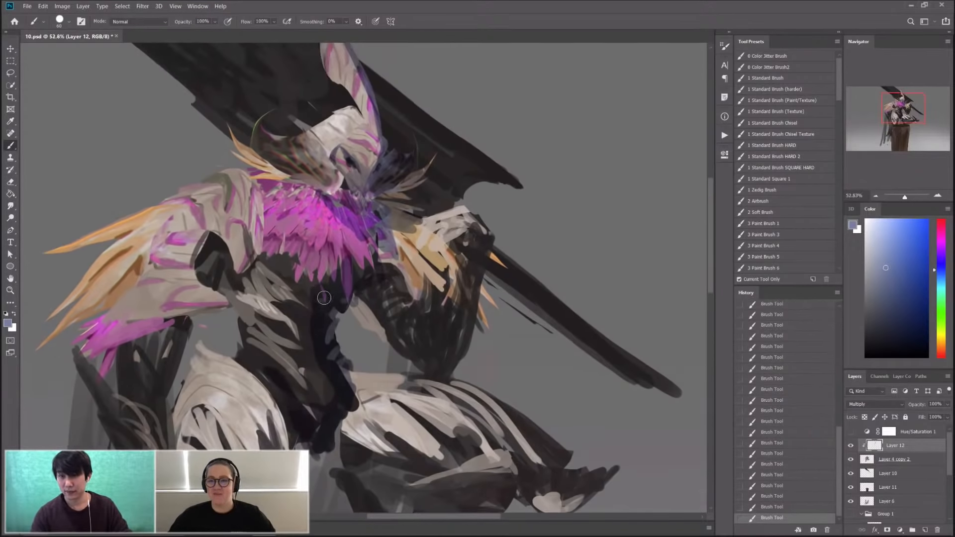
{"action": "key", "text": "bracketright"}
{"action": "left_click_drag", "start_coordinate": [314, 278], "coordinate": [259, 267]}
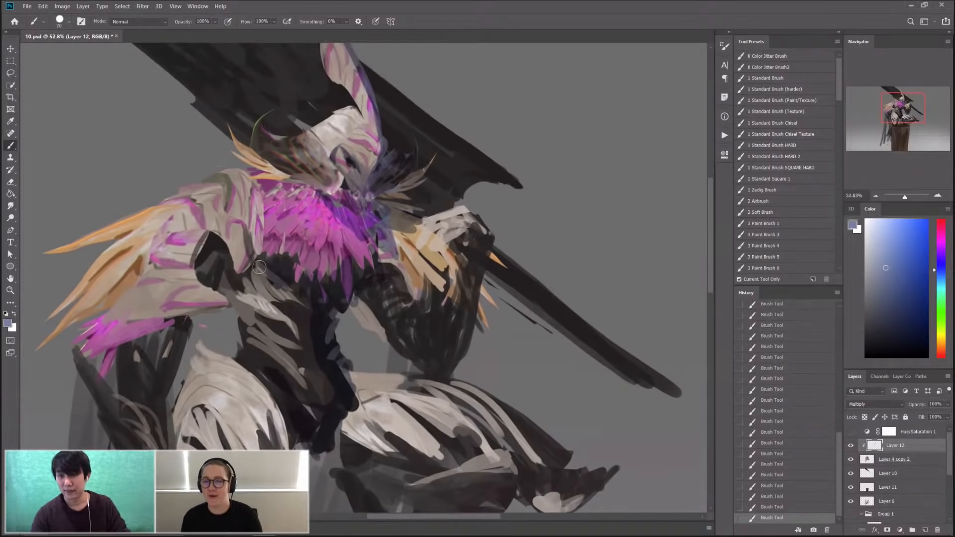
{"action": "mouse_move", "coordinate": [261, 311]}
{"action": "left_mouse_down"}
{"action": "mouse_move", "coordinate": [226, 267]}
{"action": "mouse_move", "coordinate": [244, 269]}
{"action": "mouse_move", "coordinate": [242, 231]}
{"action": "mouse_move", "coordinate": [256, 238]}
{"action": "left_mouse_up"}
Shade the inner part of the left shoulder armour and the adjoining edge of the magenta feathers
{"action": "key", "text": "bracketleft"}
{"action": "left_click_drag", "start_coordinate": [260, 199], "coordinate": [263, 247]}
{"action": "mouse_move", "coordinate": [238, 215]}
{"action": "left_mouse_down"}
{"action": "mouse_move", "coordinate": [231, 242]}
{"action": "mouse_move", "coordinate": [279, 260]}
{"action": "left_mouse_up"}
{"action": "left_click_drag", "start_coordinate": [265, 202], "coordinate": [280, 249]}
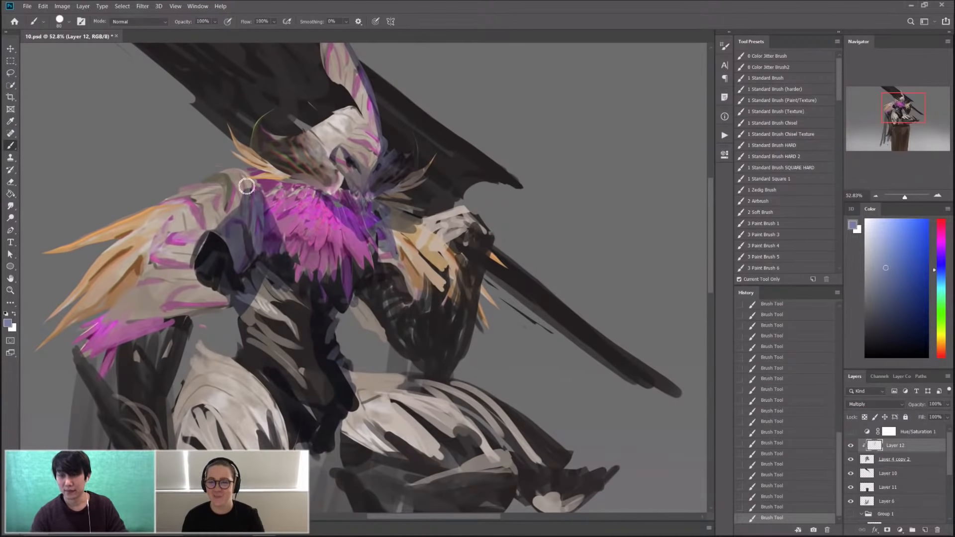
{"action": "key", "text": "]"}
{"action": "left_click_drag", "start_coordinate": [262, 185], "coordinate": [271, 203]}
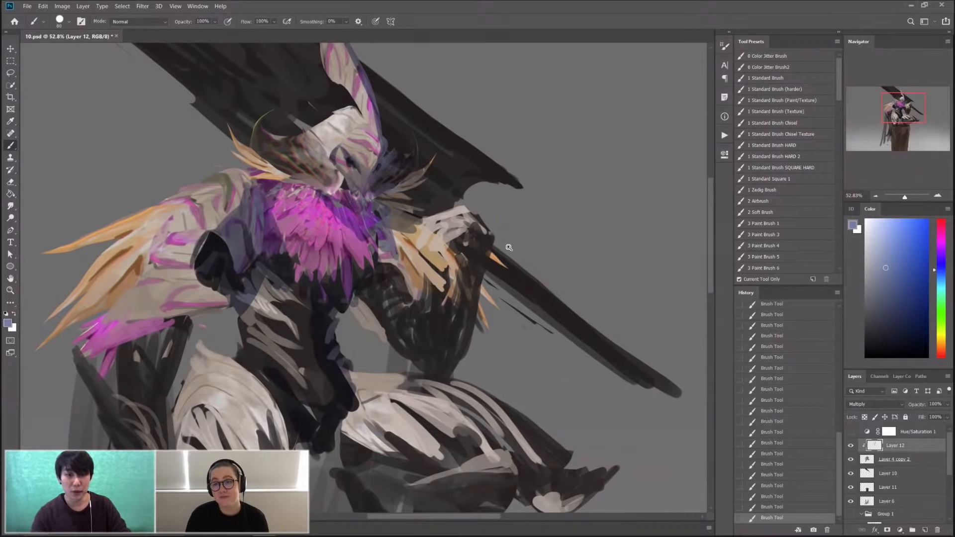
Compare the character with and without the Multiply shading by hiding Layer 12 and showing it again
{"action": "left_click_drag", "start_coordinate": [509, 247], "coordinate": [462, 247]}
{"action": "left_click_drag", "start_coordinate": [381, 189], "coordinate": [411, 189]}
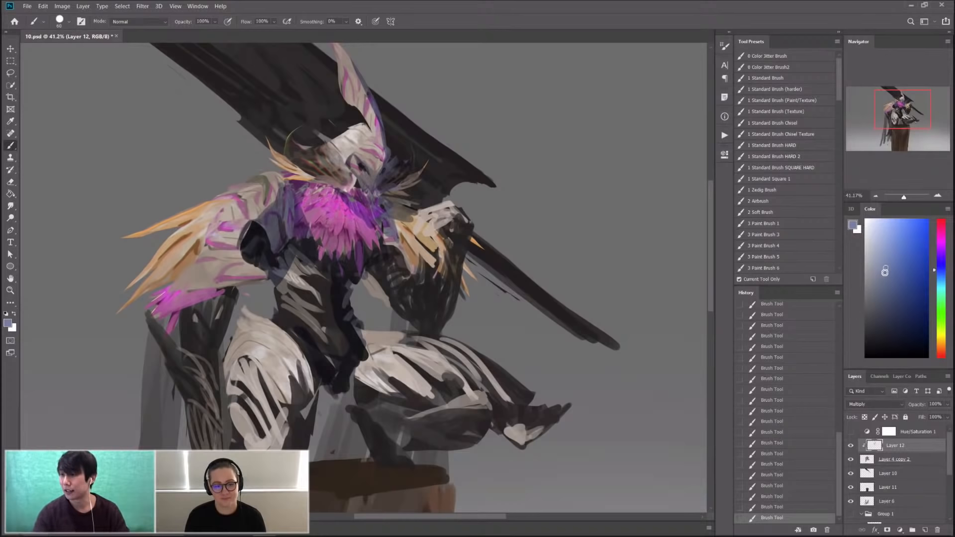
{"action": "left_click", "coordinate": [851, 445]}
{"action": "left_click_drag", "start_coordinate": [540, 283], "coordinate": [528, 280]}
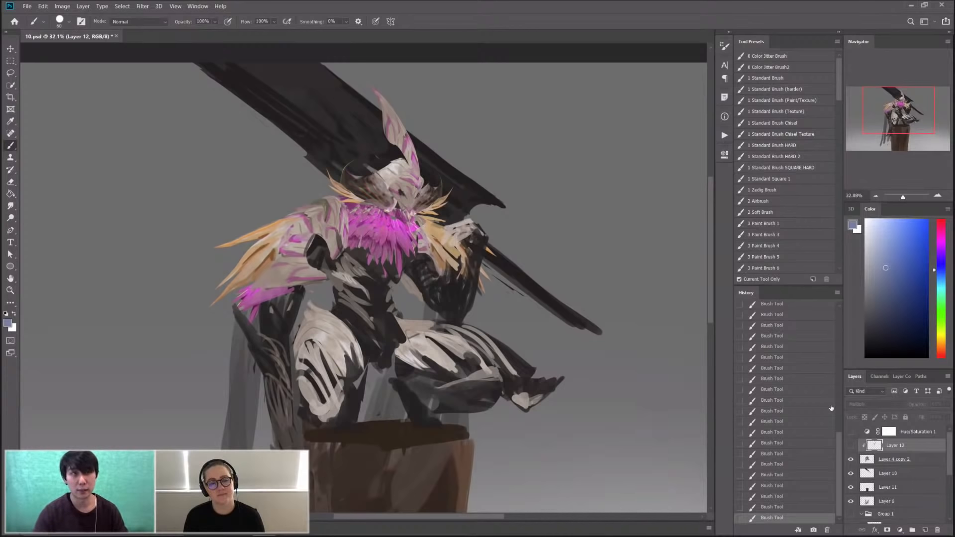
{"action": "left_click", "coordinate": [851, 447]}
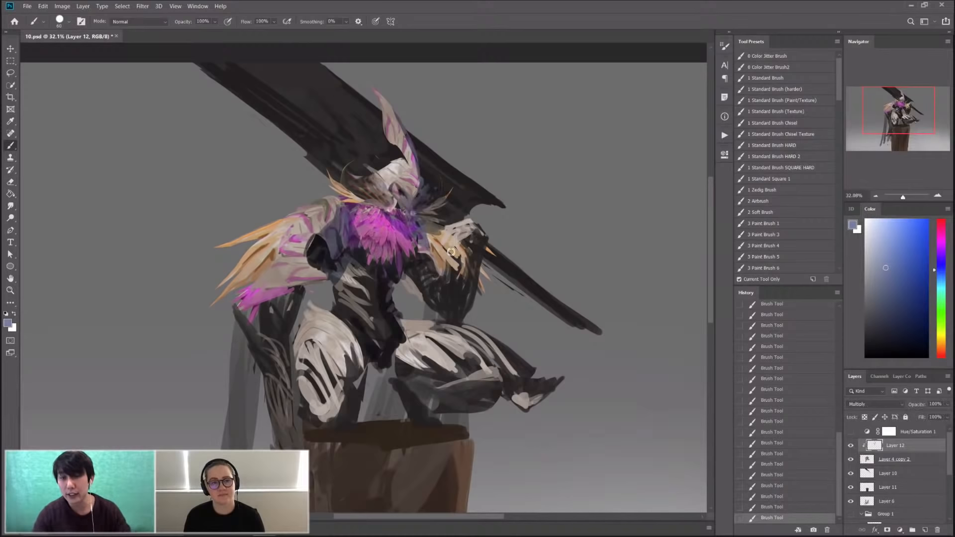
Darken the orange feathers between the chest and the raised forearm with a larger brush
{"action": "mouse_move", "coordinate": [416, 260]}
{"action": "left_mouse_down"}
{"action": "mouse_move", "coordinate": [434, 280]}
{"action": "mouse_move", "coordinate": [415, 245]}
{"action": "mouse_move", "coordinate": [410, 298]}
{"action": "mouse_move", "coordinate": [434, 248]}
{"action": "mouse_move", "coordinate": [401, 315]}
{"action": "mouse_move", "coordinate": [447, 344]}
{"action": "mouse_move", "coordinate": [449, 266]}
{"action": "mouse_move", "coordinate": [456, 306]}
{"action": "mouse_move", "coordinate": [449, 337]}
{"action": "mouse_move", "coordinate": [463, 352]}
{"action": "mouse_move", "coordinate": [477, 350]}
{"action": "mouse_move", "coordinate": [471, 339]}
{"action": "mouse_move", "coordinate": [505, 338]}
{"action": "mouse_move", "coordinate": [524, 267]}
{"action": "left_mouse_up"}
{"action": "key", "text": "]"}
{"action": "key", "text": "]"}
{"action": "key", "text": "z"}
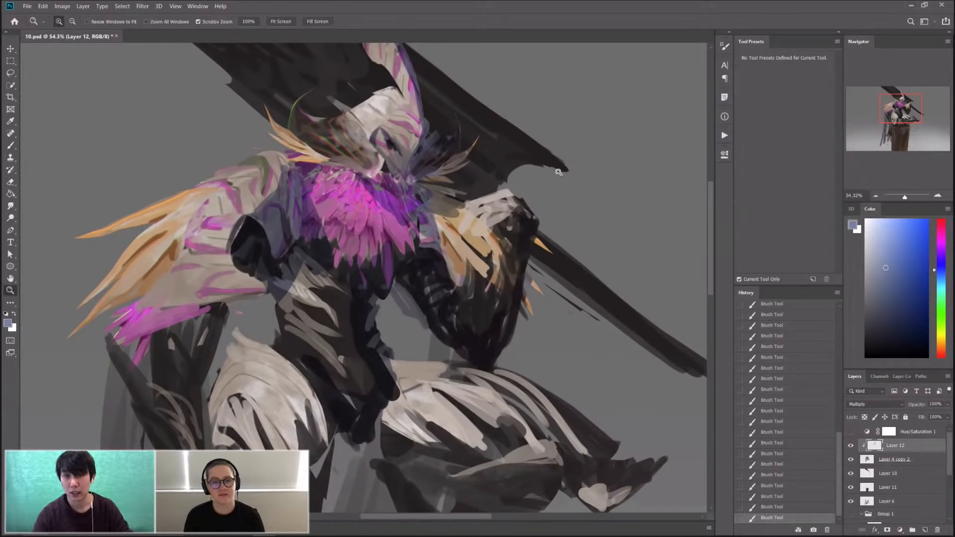
{"action": "left_click_drag", "start_coordinate": [572, 199], "coordinate": [499, 219]}
{"action": "left_click_drag", "start_coordinate": [451, 187], "coordinate": [498, 190]}
{"action": "key", "text": "b"}
{"action": "mouse_move", "coordinate": [497, 226]}
{"action": "left_mouse_down"}
{"action": "mouse_move", "coordinate": [515, 266]}
{"action": "mouse_move", "coordinate": [501, 215]}
{"action": "mouse_move", "coordinate": [526, 292]}
{"action": "mouse_move", "coordinate": [531, 242]}
{"action": "left_mouse_up"}
Shade the pale area behind the waist above the crossed leg
{"action": "key", "text": "z"}
{"action": "mouse_move", "coordinate": [572, 220]}
{"action": "left_mouse_down"}
{"action": "mouse_move", "coordinate": [380, 279]}
{"action": "mouse_move", "coordinate": [482, 277]}
{"action": "left_mouse_up"}
{"action": "key", "text": "b"}
{"action": "mouse_move", "coordinate": [478, 330]}
{"action": "left_mouse_down"}
{"action": "mouse_move", "coordinate": [486, 349]}
{"action": "mouse_move", "coordinate": [511, 333]}
{"action": "left_mouse_up"}
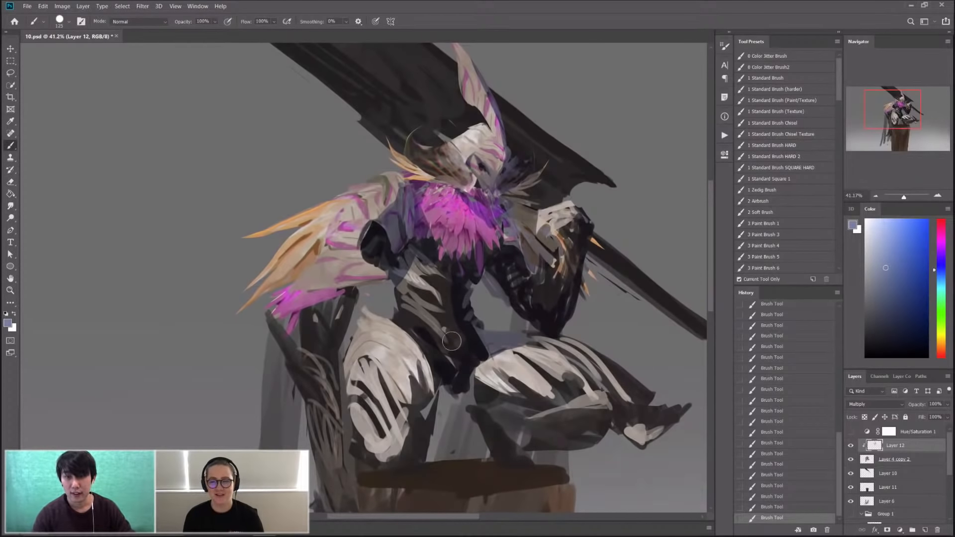
Shade the abdomen and the inner side of the upright leg's thigh
{"action": "mouse_move", "coordinate": [432, 265]}
{"action": "left_mouse_down"}
{"action": "mouse_move", "coordinate": [446, 283]}
{"action": "mouse_move", "coordinate": [440, 293]}
{"action": "left_mouse_up"}
{"action": "key", "text": "z"}
{"action": "left_click_drag", "start_coordinate": [511, 257], "coordinate": [469, 261]}
{"action": "key", "text": "b"}
{"action": "left_click_drag", "start_coordinate": [452, 325], "coordinate": [436, 298]}
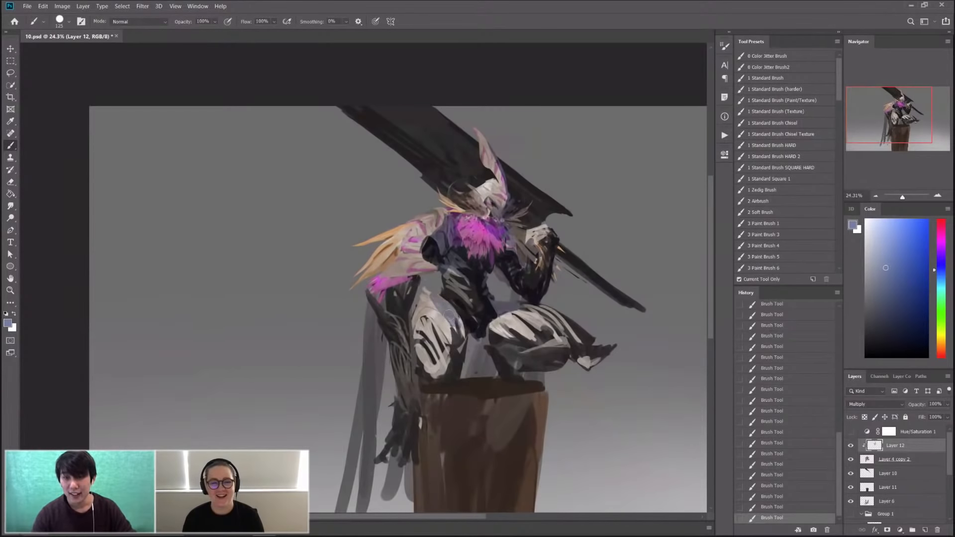
{"action": "key", "text": "z"}
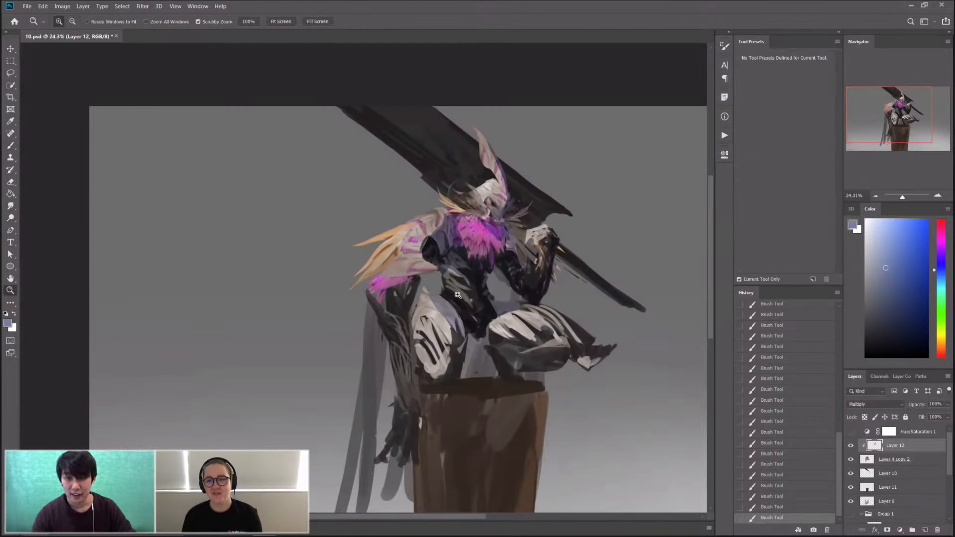
{"action": "left_click_drag", "start_coordinate": [457, 295], "coordinate": [500, 295]}
{"action": "key", "text": "b"}
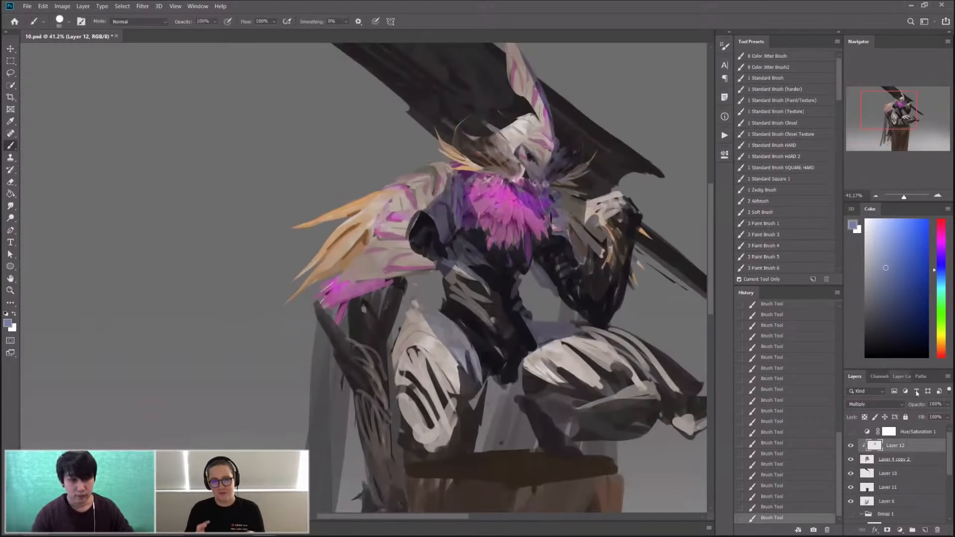
{"action": "key", "text": "z"}
{"action": "left_click_drag", "start_coordinate": [524, 287], "coordinate": [485, 289]}
{"action": "key", "text": "b"}
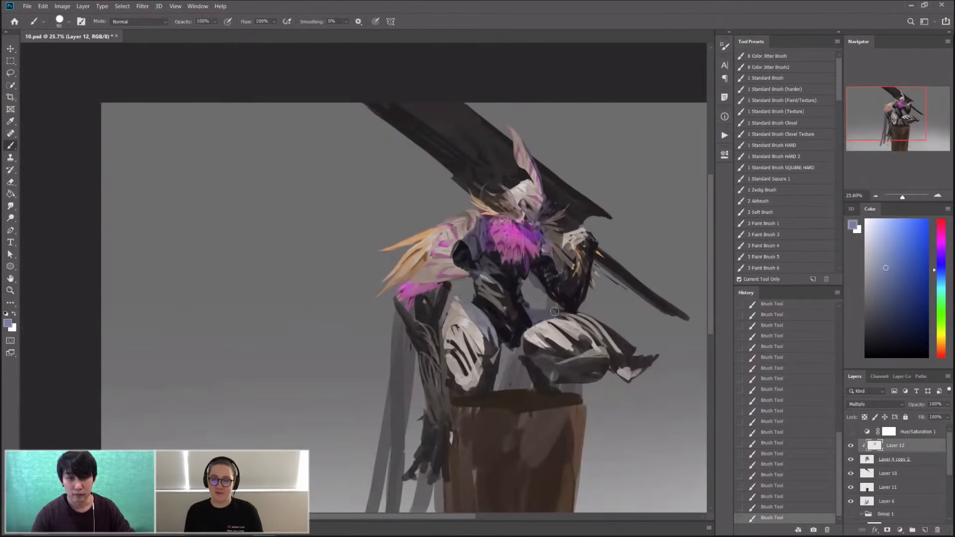
{"action": "key", "text": "z"}
{"action": "left_click_drag", "start_coordinate": [585, 301], "coordinate": [614, 302]}
{"action": "key", "text": "b"}
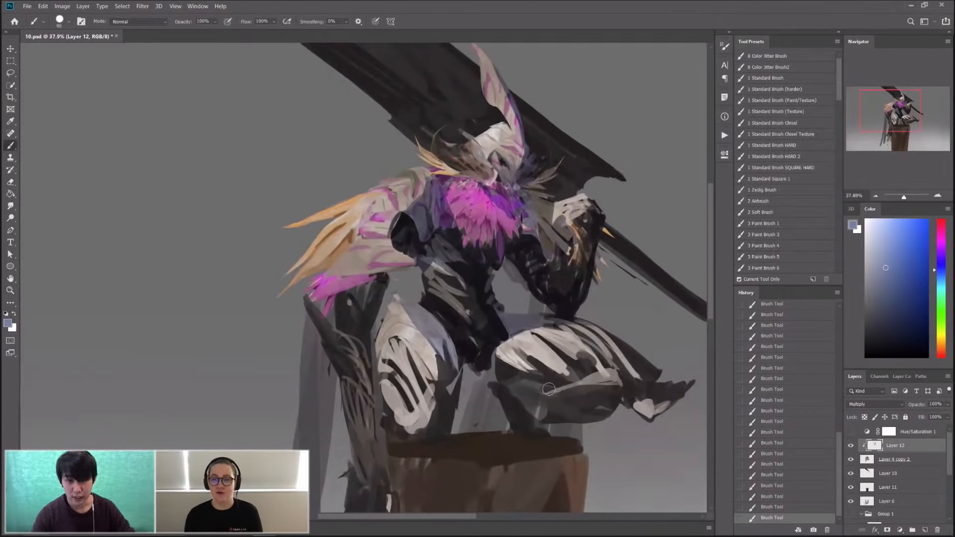
Shade the crossed leg's underside and foot, and the upright leg's right side and lower end
{"action": "mouse_move", "coordinate": [513, 386]}
{"action": "left_mouse_down"}
{"action": "mouse_move", "coordinate": [543, 413]}
{"action": "mouse_move", "coordinate": [615, 401]}
{"action": "mouse_move", "coordinate": [667, 405]}
{"action": "mouse_move", "coordinate": [691, 385]}
{"action": "left_mouse_up"}
{"action": "mouse_move", "coordinate": [447, 348]}
{"action": "left_mouse_down"}
{"action": "mouse_move", "coordinate": [443, 376]}
{"action": "mouse_move", "coordinate": [427, 321]}
{"action": "mouse_move", "coordinate": [455, 413]}
{"action": "mouse_move", "coordinate": [431, 321]}
{"action": "mouse_move", "coordinate": [417, 314]}
{"action": "mouse_move", "coordinate": [440, 356]}
{"action": "mouse_move", "coordinate": [433, 418]}
{"action": "mouse_move", "coordinate": [396, 419]}
{"action": "left_mouse_up"}
{"action": "key", "text": "ctrl+space"}
{"action": "left_click_drag", "start_coordinate": [477, 329], "coordinate": [455, 280]}
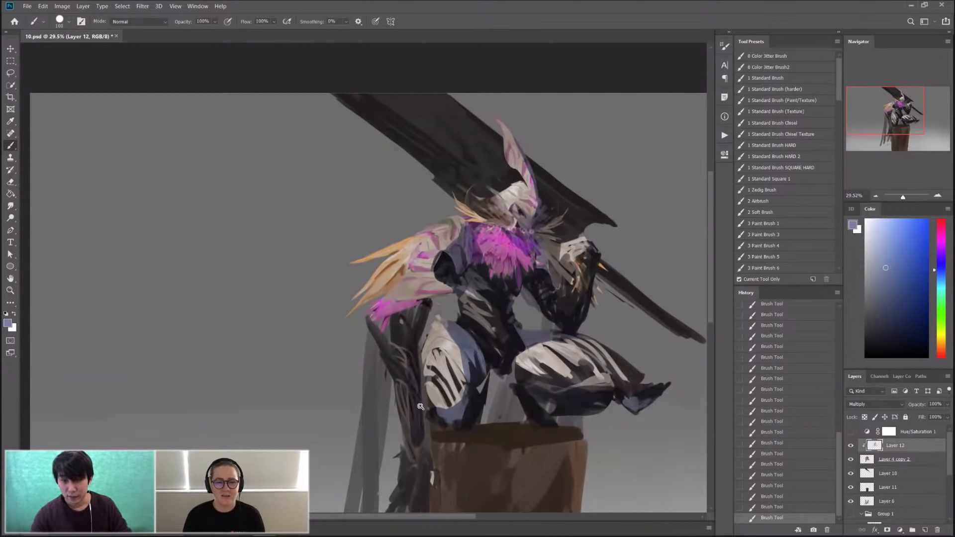
{"action": "key", "text": "ctrl+space"}
{"action": "left_click_drag", "start_coordinate": [422, 459], "coordinate": [357, 340]}
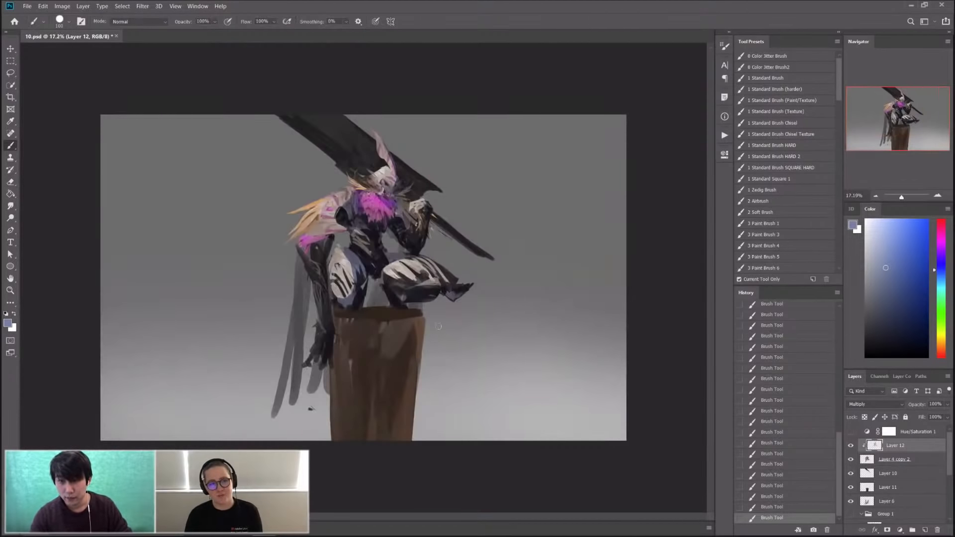
{"action": "key", "text": "ctrl+space"}
{"action": "left_click_drag", "start_coordinate": [502, 340], "coordinate": [543, 339]}
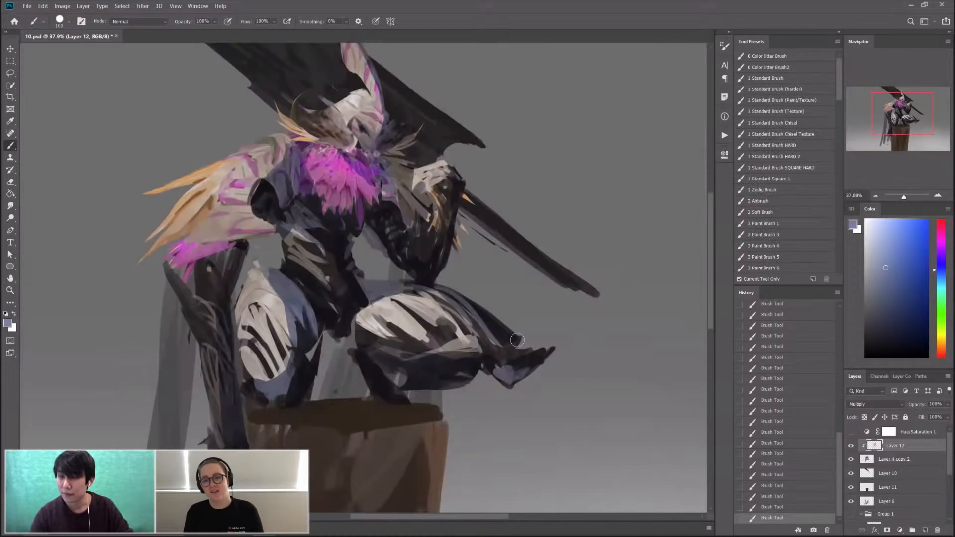
Shade the top of the crossed leg's thigh and the area around its knee
{"action": "left_click_drag", "start_coordinate": [477, 346], "coordinate": [446, 354]}
{"action": "left_click_drag", "start_coordinate": [374, 331], "coordinate": [421, 339]}
{"action": "left_click_drag", "start_coordinate": [362, 333], "coordinate": [466, 335]}
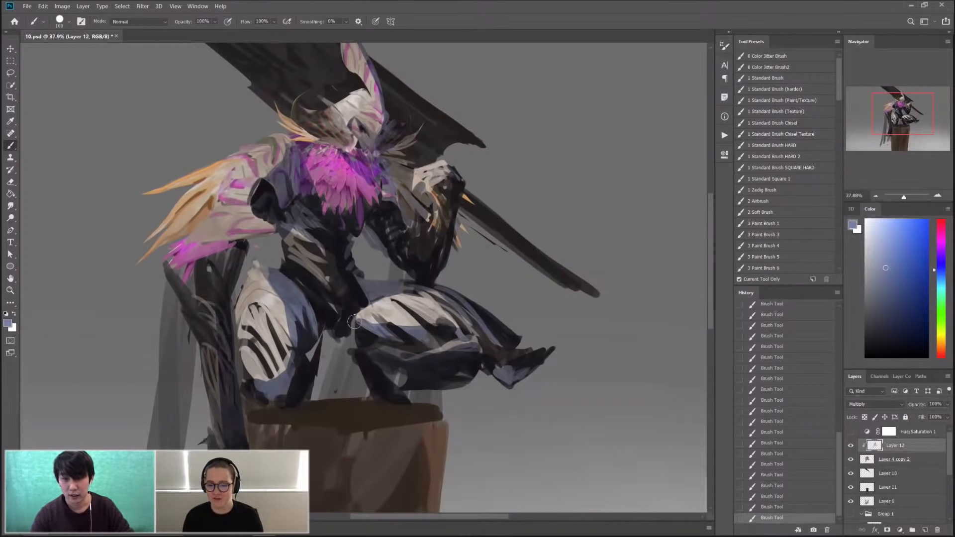
{"action": "left_click_drag", "start_coordinate": [591, 377], "coordinate": [522, 320]}
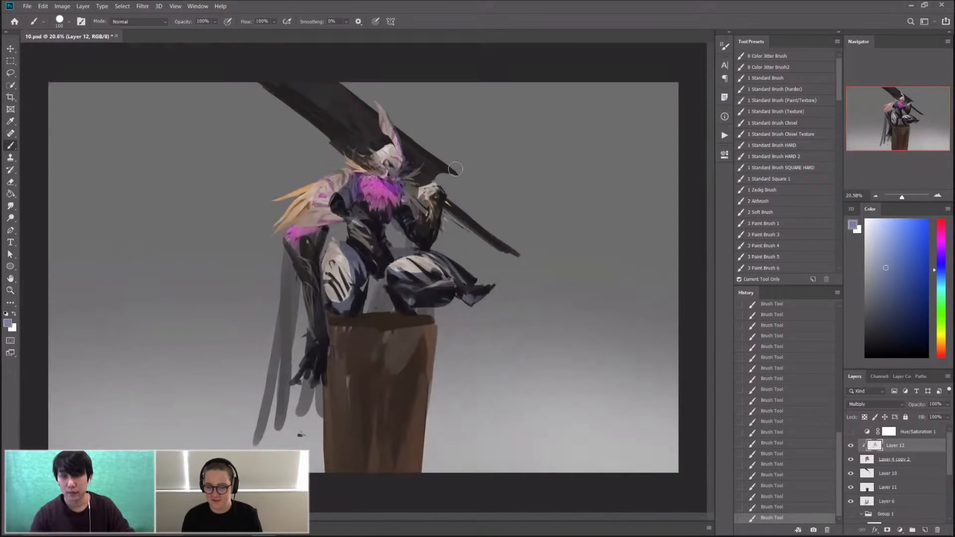
{"action": "left_click_drag", "start_coordinate": [433, 199], "coordinate": [494, 267]}
Refine the shading around the chest feathers and beside the raised forearm with a smaller brush
{"action": "key", "text": "bracketleft"}
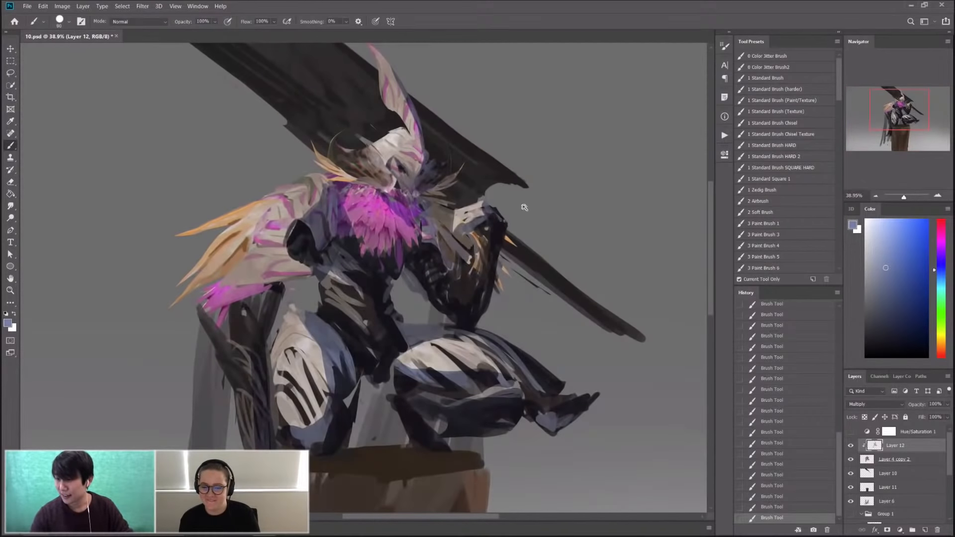
{"action": "key", "text": "z"}
{"action": "key", "text": "b"}
{"action": "mouse_move", "coordinate": [518, 197]}
{"action": "left_mouse_down"}
{"action": "mouse_move", "coordinate": [535, 200]}
{"action": "mouse_move", "coordinate": [496, 206]}
{"action": "mouse_move", "coordinate": [528, 192]}
{"action": "left_mouse_up"}
{"action": "key", "text": "z"}
{"action": "key", "text": "b"}
{"action": "mouse_move", "coordinate": [385, 235]}
{"action": "left_mouse_down"}
{"action": "mouse_move", "coordinate": [403, 289]}
{"action": "mouse_move", "coordinate": [433, 302]}
{"action": "mouse_move", "coordinate": [451, 258]}
{"action": "left_mouse_up"}
{"action": "key", "text": "z"}
{"action": "left_click_drag", "start_coordinate": [513, 236], "coordinate": [457, 240]}
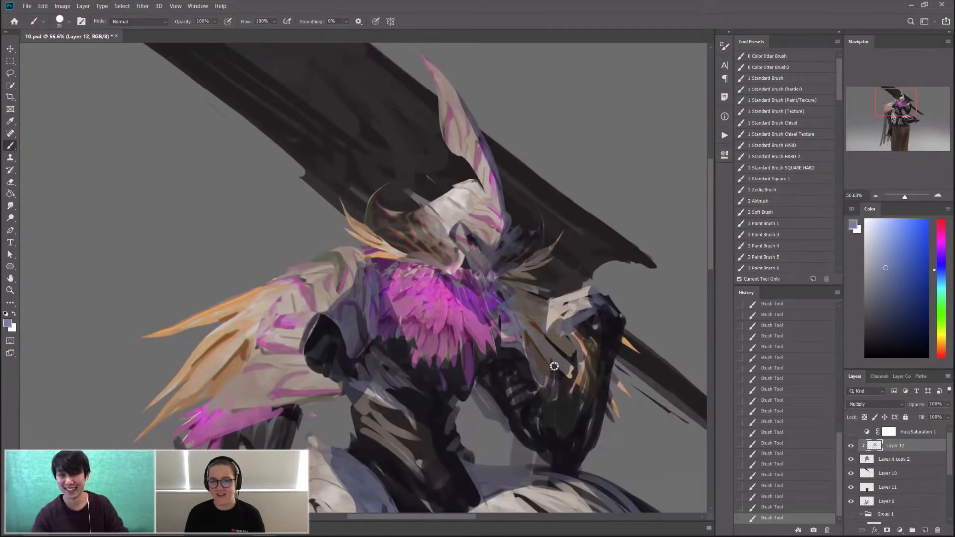
Mirror the canvas horizontally to examine the helmet and overall figure, and flip it back
{"action": "key", "text": "ctrl+shift+h"}
{"action": "key", "text": "z"}
{"action": "key", "text": "bracketleft"}
{"action": "mouse_move", "coordinate": [289, 198]}
{"action": "left_mouse_down"}
{"action": "mouse_move", "coordinate": [314, 197]}
{"action": "mouse_move", "coordinate": [340, 169]}
{"action": "left_mouse_up"}
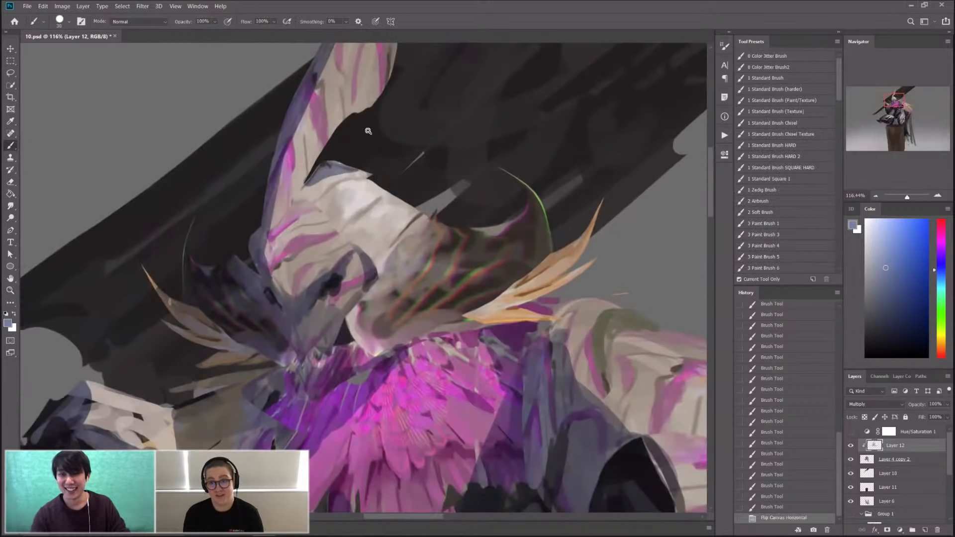
{"action": "key", "text": "z"}
{"action": "left_click_drag", "start_coordinate": [632, 373], "coordinate": [634, 373]}
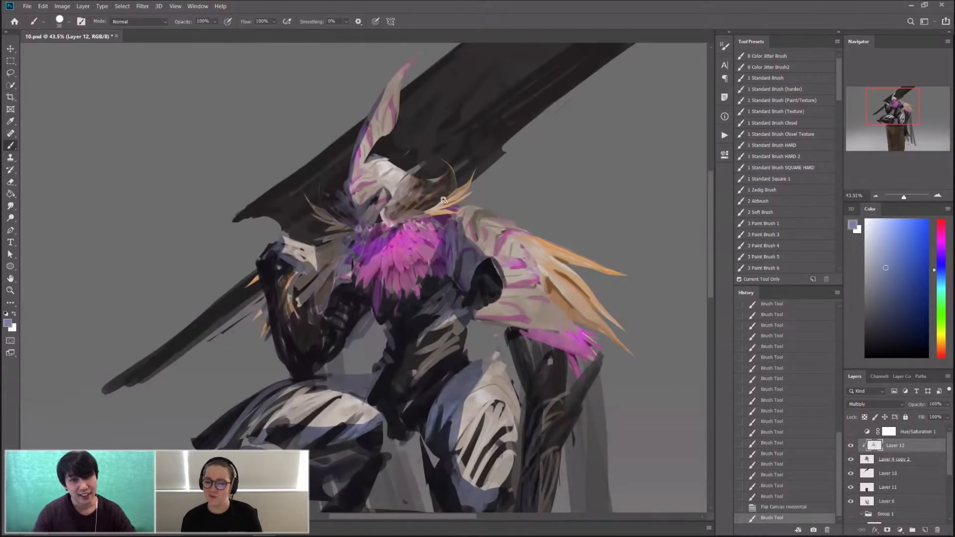
{"action": "key", "text": "ctrl+shift+h"}
Shade the helmet's lower edge along the dark collar and the underside of the raised hand
{"action": "mouse_move", "coordinate": [421, 198]}
{"action": "left_mouse_down"}
{"action": "mouse_move", "coordinate": [423, 210]}
{"action": "mouse_move", "coordinate": [505, 216]}
{"action": "mouse_move", "coordinate": [475, 225]}
{"action": "mouse_move", "coordinate": [399, 200]}
{"action": "mouse_move", "coordinate": [409, 210]}
{"action": "left_mouse_up"}
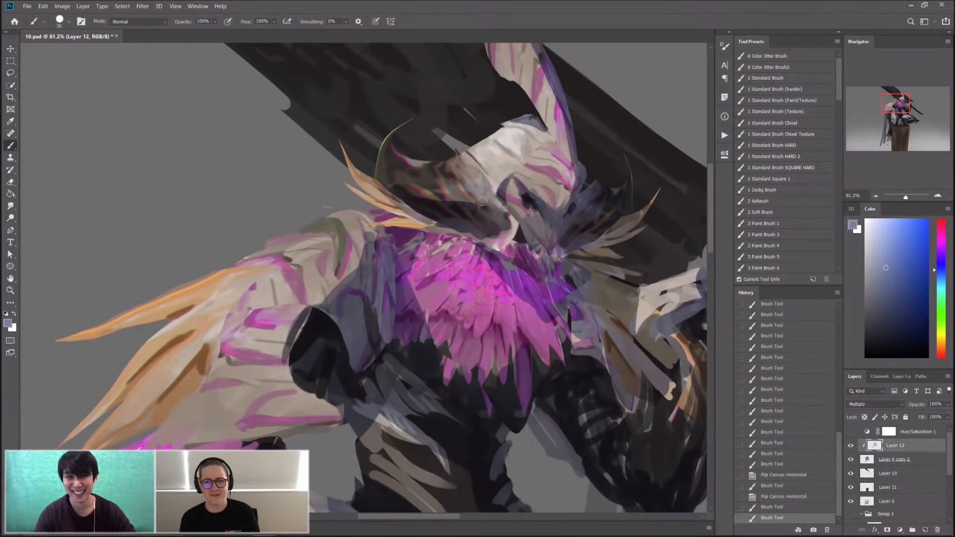
{"action": "mouse_move", "coordinate": [482, 201]}
{"action": "left_mouse_down"}
{"action": "mouse_move", "coordinate": [498, 201]}
{"action": "mouse_move", "coordinate": [519, 224]}
{"action": "mouse_move", "coordinate": [542, 215]}
{"action": "left_mouse_up"}
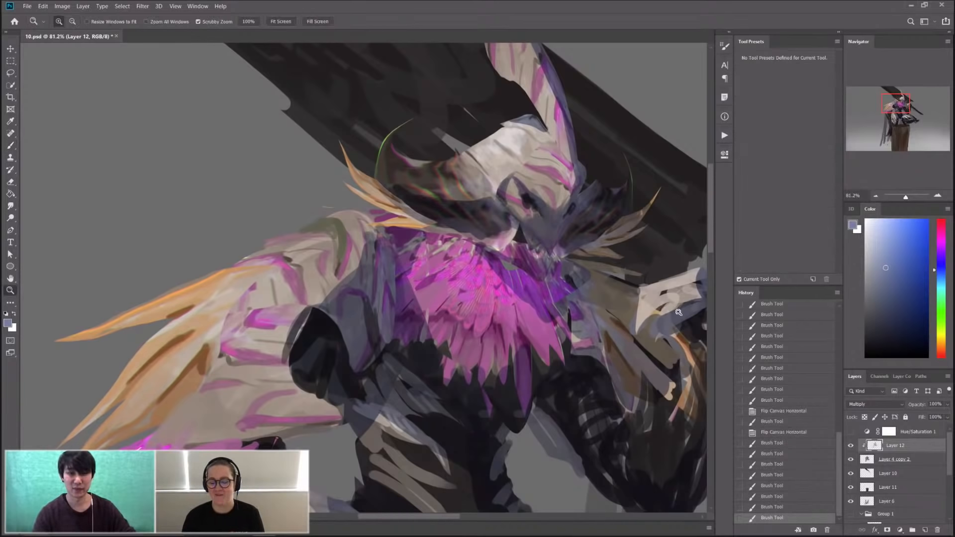
{"action": "left_click_drag", "start_coordinate": [644, 258], "coordinate": [558, 283]}
{"action": "left_click_drag", "start_coordinate": [378, 217], "coordinate": [426, 270]}
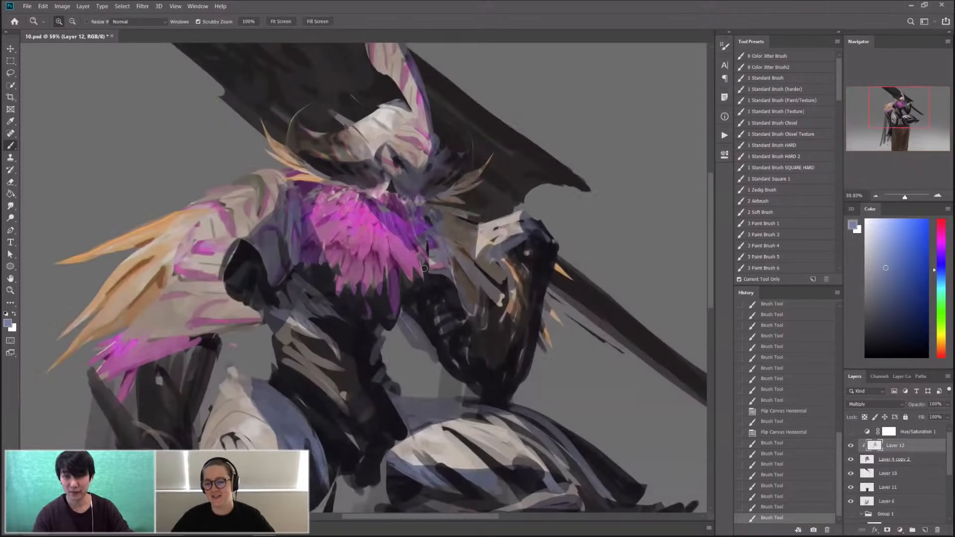
Darken the outer and lower edges of the pink chest feathers with small strokes
{"action": "left_click_drag", "start_coordinate": [387, 276], "coordinate": [387, 257]}
{"action": "mouse_move", "coordinate": [370, 250]}
{"action": "left_mouse_down"}
{"action": "mouse_move", "coordinate": [366, 279]}
{"action": "mouse_move", "coordinate": [331, 248]}
{"action": "mouse_move", "coordinate": [324, 262]}
{"action": "left_mouse_up"}
{"action": "left_click_drag", "start_coordinate": [347, 209], "coordinate": [319, 227]}
{"action": "left_click_drag", "start_coordinate": [330, 219], "coordinate": [343, 208]}
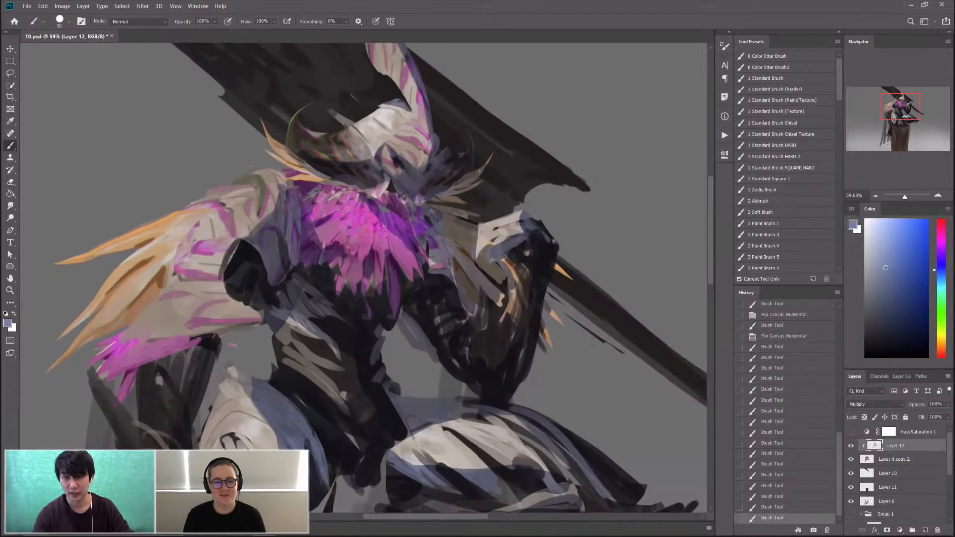
{"action": "left_click_drag", "start_coordinate": [412, 251], "coordinate": [417, 280]}
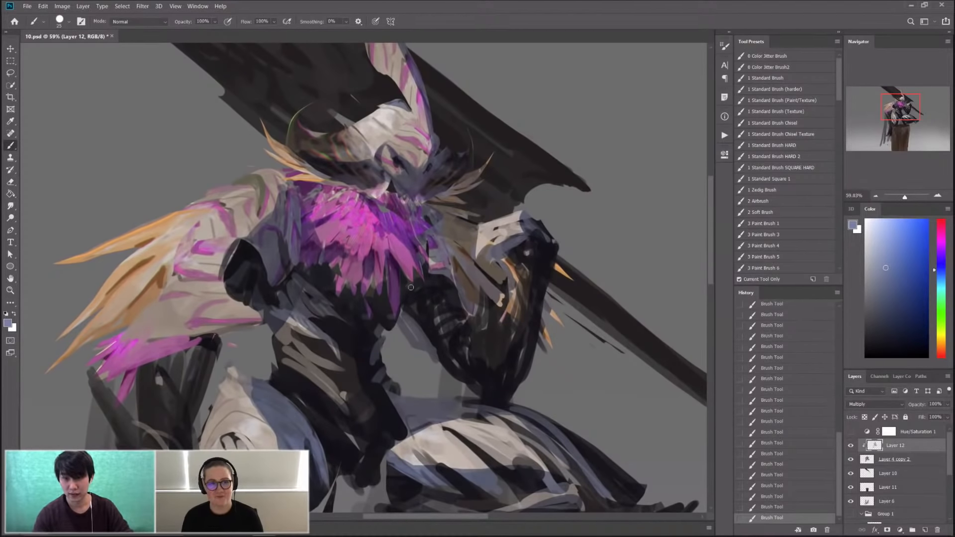
{"action": "left_click_drag", "start_coordinate": [438, 228], "coordinate": [427, 249]}
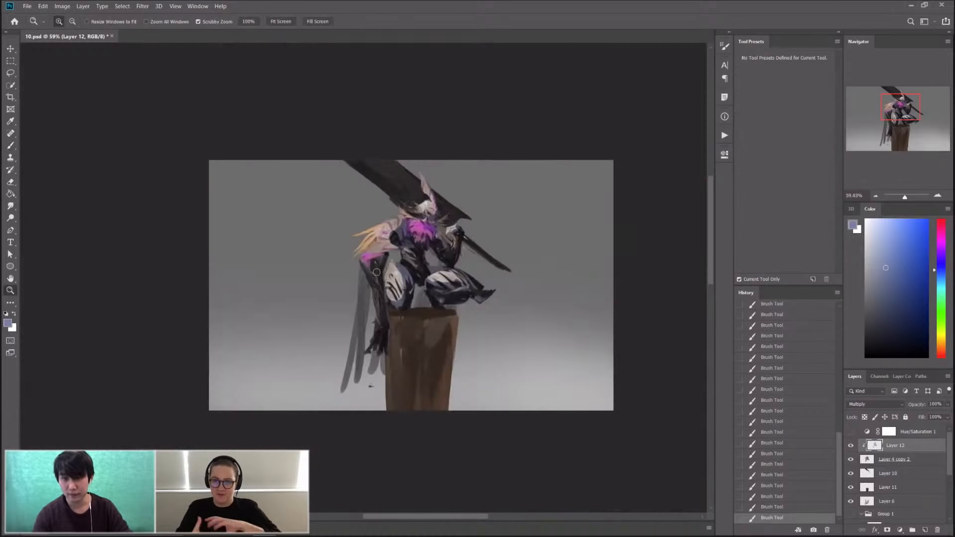
Erase some shading on the pink chest feathers and repaint small shadows between the lower feather tips
{"action": "left_click_drag", "start_coordinate": [373, 268], "coordinate": [384, 266]}
{"action": "key", "text": "e"}
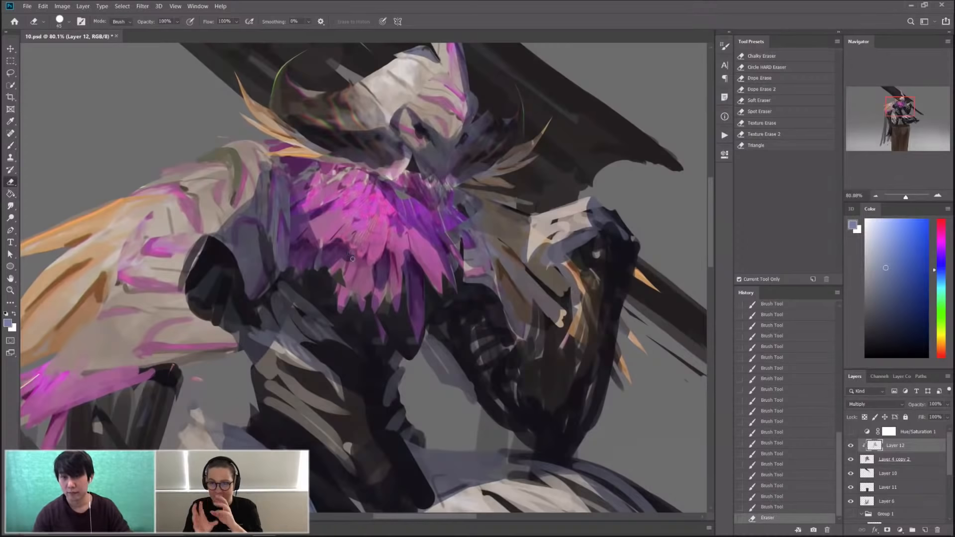
{"action": "key", "text": "b"}
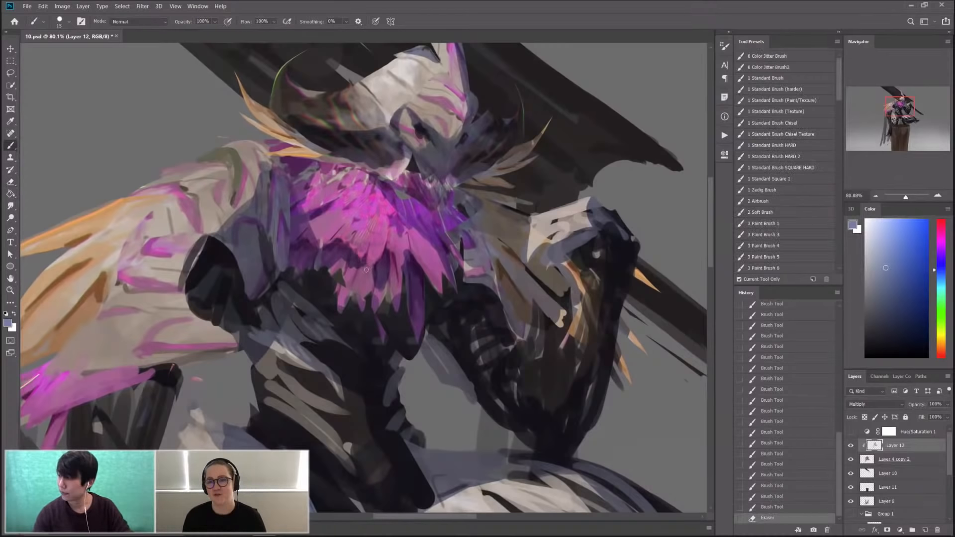
{"action": "left_click_drag", "start_coordinate": [380, 275], "coordinate": [380, 289]}
{"action": "key", "text": "z"}
{"action": "mouse_move", "coordinate": [382, 273]}
{"action": "left_mouse_down"}
{"action": "mouse_move", "coordinate": [383, 286]}
{"action": "mouse_move", "coordinate": [418, 270]}
{"action": "mouse_move", "coordinate": [378, 289]}
{"action": "mouse_move", "coordinate": [377, 301]}
{"action": "left_mouse_up"}
{"action": "key", "text": "b"}
{"action": "left_click_drag", "start_coordinate": [339, 256], "coordinate": [334, 265]}
Compare the creature painting in 9.psd with the reusable pieces in 10.psd, hiding the figure layers to isolate the pieces
{"action": "key", "text": "ctrl+0"}
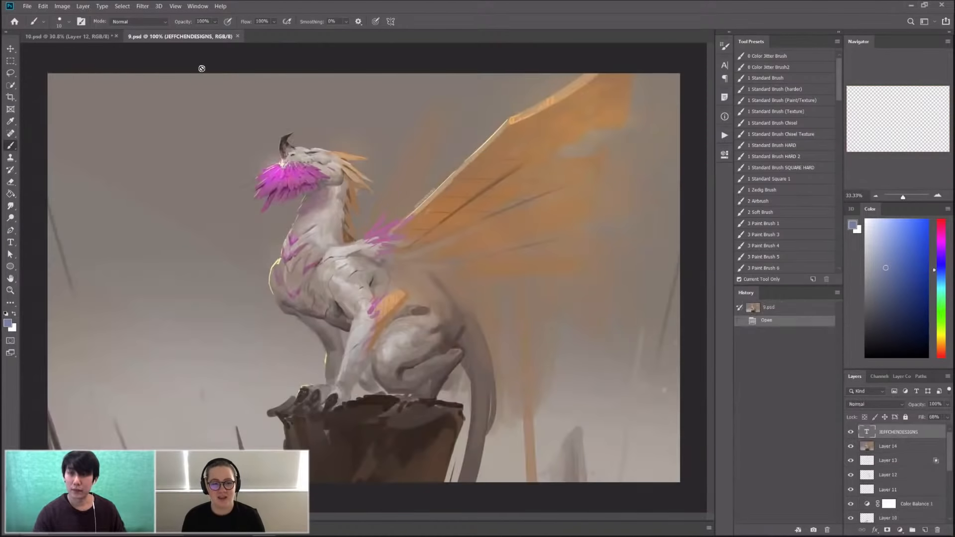
{"action": "left_click", "coordinate": [69, 37]}
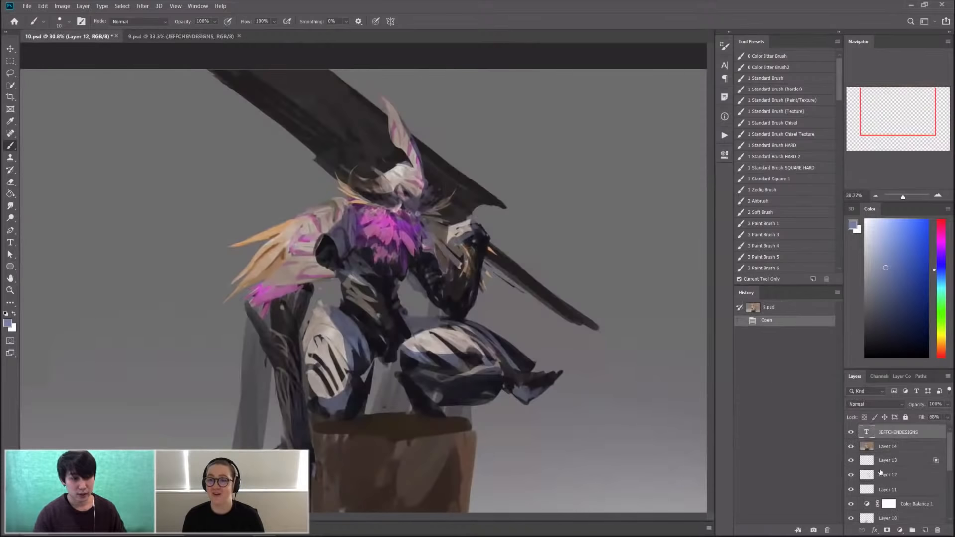
{"action": "left_click", "coordinate": [852, 473]}
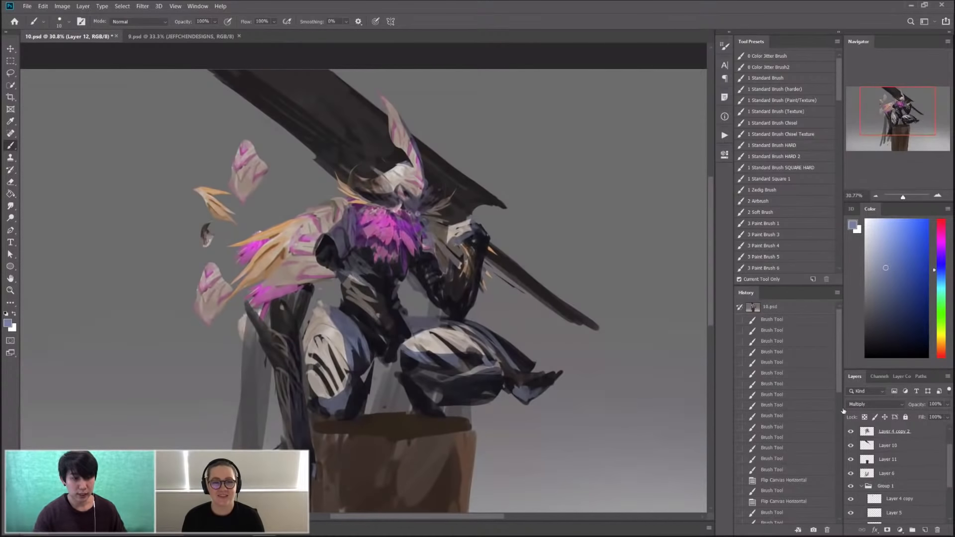
{"action": "left_click_drag", "start_coordinate": [851, 474], "coordinate": [852, 435]}
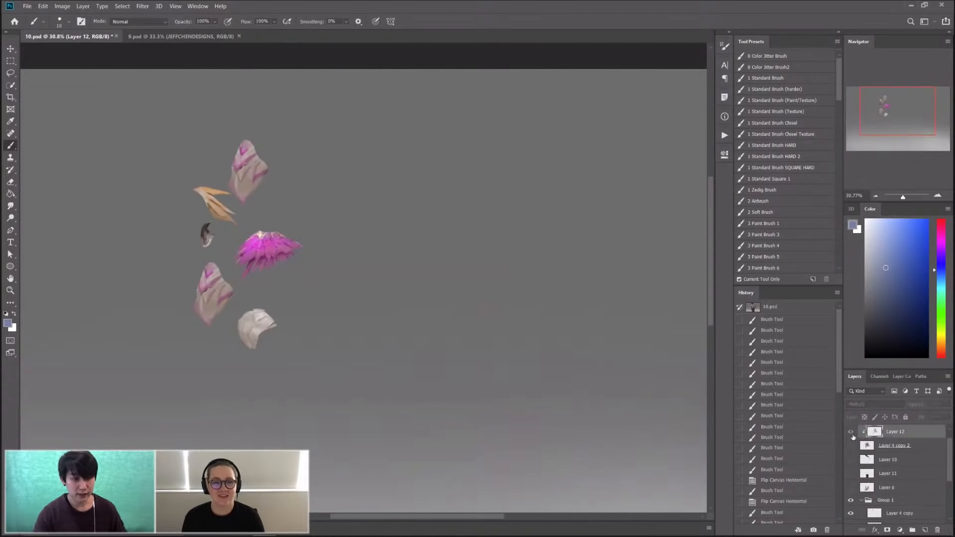
{"action": "left_click", "coordinate": [201, 39]}
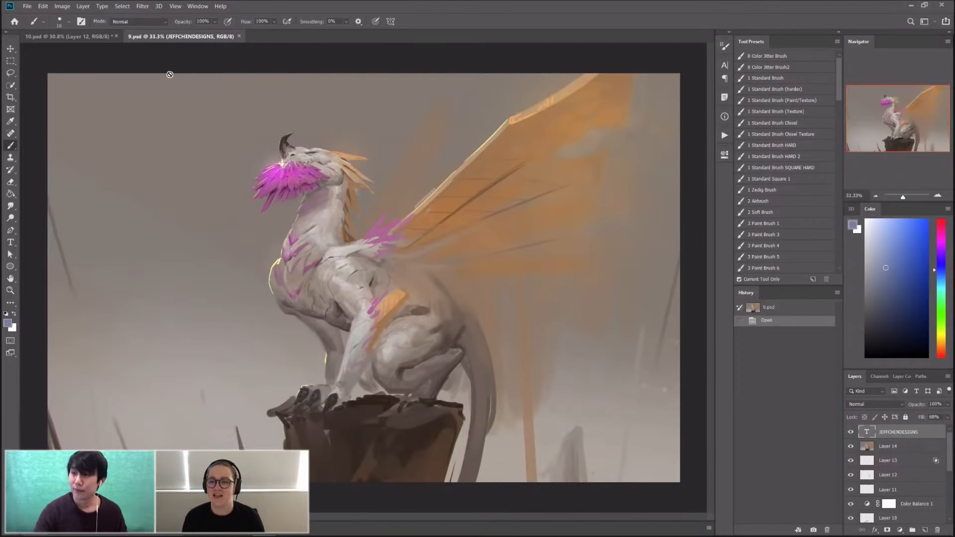
{"action": "left_click", "coordinate": [83, 38]}
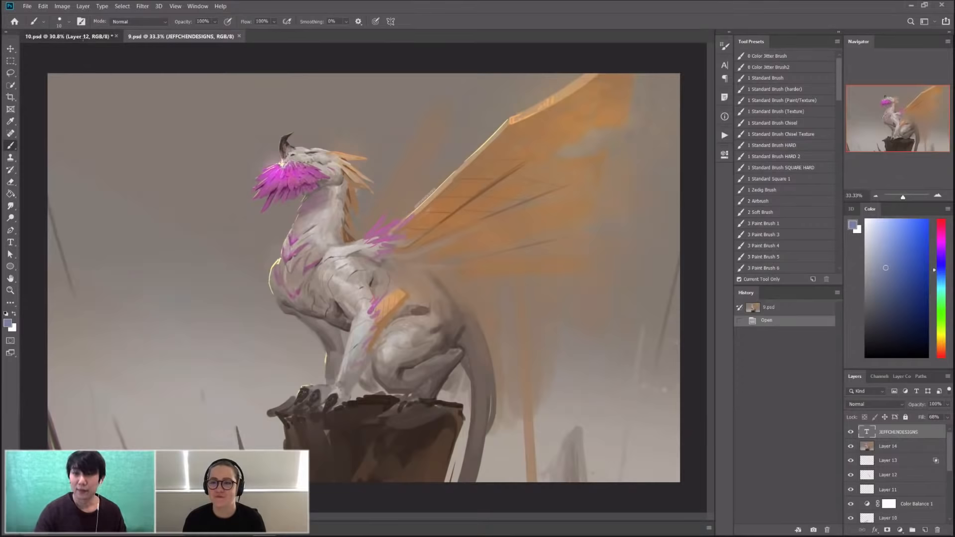
Hide the pieces in Group 1, review the 9.psd creature again, and return to 10.psd with the figure layers shown
{"action": "scroll", "coordinate": [854, 478], "scroll_direction": "down", "scroll_amount": 2}
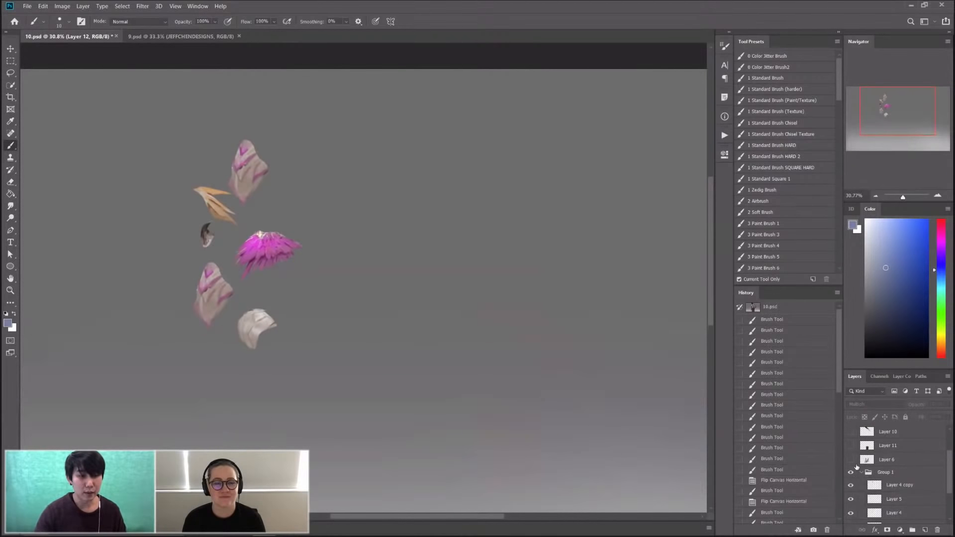
{"action": "left_click", "coordinate": [851, 472]}
{"action": "scroll", "coordinate": [849, 439], "scroll_direction": "up", "scroll_amount": 2}
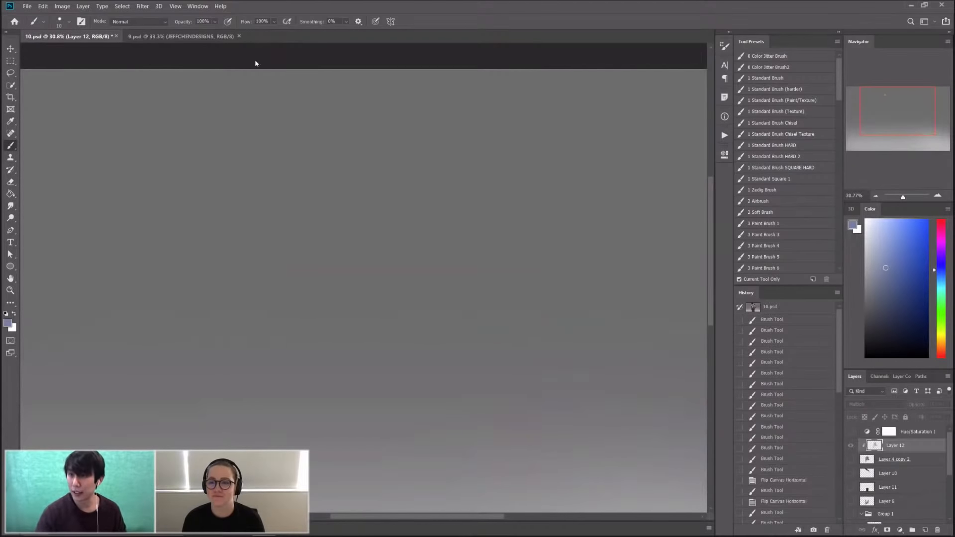
{"action": "left_click", "coordinate": [181, 36]}
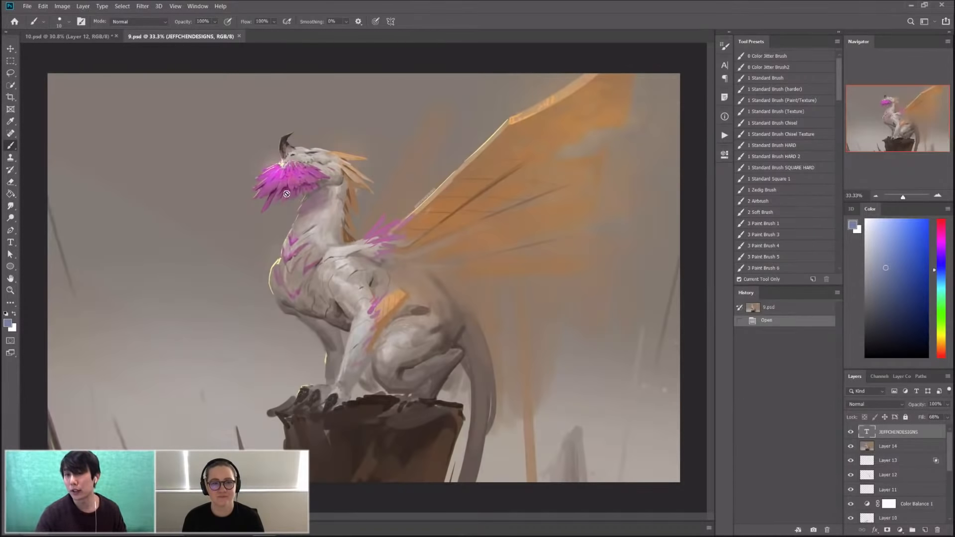
{"action": "left_click", "coordinate": [100, 40]}
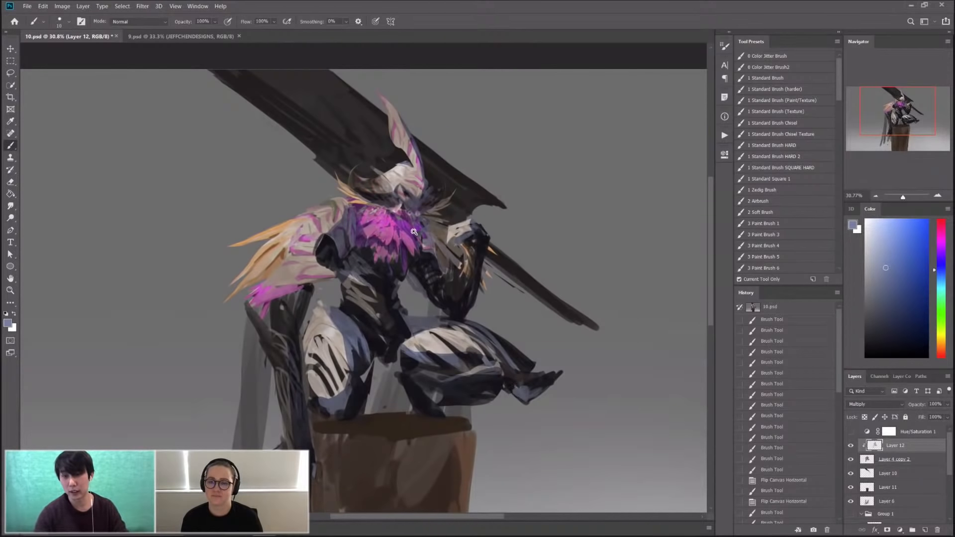
Shade the transition between the orange feathers and the pale striped shoulder piece with a larger brush
{"action": "key", "text": "z"}
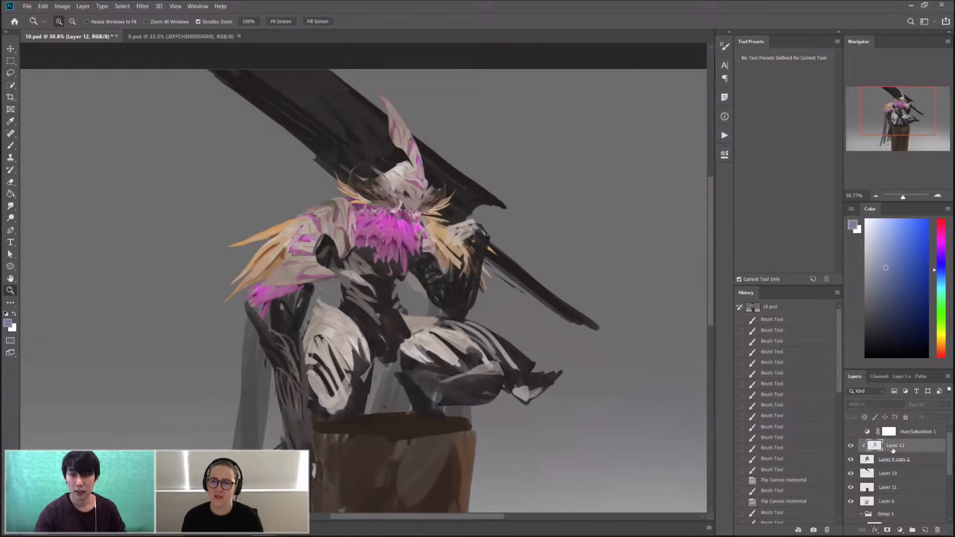
{"action": "key", "text": "b"}
{"action": "mouse_move", "coordinate": [264, 222]}
{"action": "left_mouse_down"}
{"action": "mouse_move", "coordinate": [297, 308]}
{"action": "mouse_move", "coordinate": [277, 345]}
{"action": "mouse_move", "coordinate": [305, 307]}
{"action": "mouse_move", "coordinate": [304, 279]}
{"action": "mouse_move", "coordinate": [341, 289]}
{"action": "mouse_move", "coordinate": [330, 240]}
{"action": "left_mouse_up"}
{"action": "key", "text": "bracketright"}
{"action": "key", "text": "bracketright"}
{"action": "key", "text": "bracketright"}
{"action": "key", "text": "bracketright"}
{"action": "key", "text": "bracketright"}
{"action": "left_click_drag", "start_coordinate": [320, 274], "coordinate": [332, 243]}
{"action": "mouse_move", "coordinate": [326, 255]}
{"action": "left_mouse_down"}
{"action": "mouse_move", "coordinate": [342, 231]}
{"action": "mouse_move", "coordinate": [319, 257]}
{"action": "left_mouse_up"}
{"action": "mouse_move", "coordinate": [286, 309]}
{"action": "left_mouse_down"}
{"action": "mouse_move", "coordinate": [303, 265]}
{"action": "mouse_move", "coordinate": [269, 283]}
{"action": "left_mouse_up"}
{"action": "mouse_move", "coordinate": [305, 268]}
{"action": "left_mouse_down"}
{"action": "mouse_move", "coordinate": [276, 281]}
{"action": "mouse_move", "coordinate": [291, 271]}
{"action": "left_mouse_up"}
{"action": "left_click_drag", "start_coordinate": [311, 260], "coordinate": [297, 269]}
Darken the lower orange feathers and the adjoining edge of the pale shoulder cape
{"action": "mouse_move", "coordinate": [246, 342]}
{"action": "left_mouse_down"}
{"action": "mouse_move", "coordinate": [193, 383]}
{"action": "mouse_move", "coordinate": [222, 352]}
{"action": "left_mouse_up"}
{"action": "mouse_move", "coordinate": [285, 315]}
{"action": "left_mouse_down"}
{"action": "mouse_move", "coordinate": [237, 342]}
{"action": "mouse_move", "coordinate": [248, 338]}
{"action": "left_mouse_up"}
{"action": "mouse_move", "coordinate": [311, 293]}
{"action": "left_mouse_down"}
{"action": "mouse_move", "coordinate": [270, 349]}
{"action": "mouse_move", "coordinate": [237, 357]}
{"action": "mouse_move", "coordinate": [263, 348]}
{"action": "left_mouse_up"}
{"action": "left_click_drag", "start_coordinate": [293, 323], "coordinate": [267, 361]}
{"action": "left_click_drag", "start_coordinate": [335, 287], "coordinate": [315, 304]}
{"action": "key", "text": "z"}
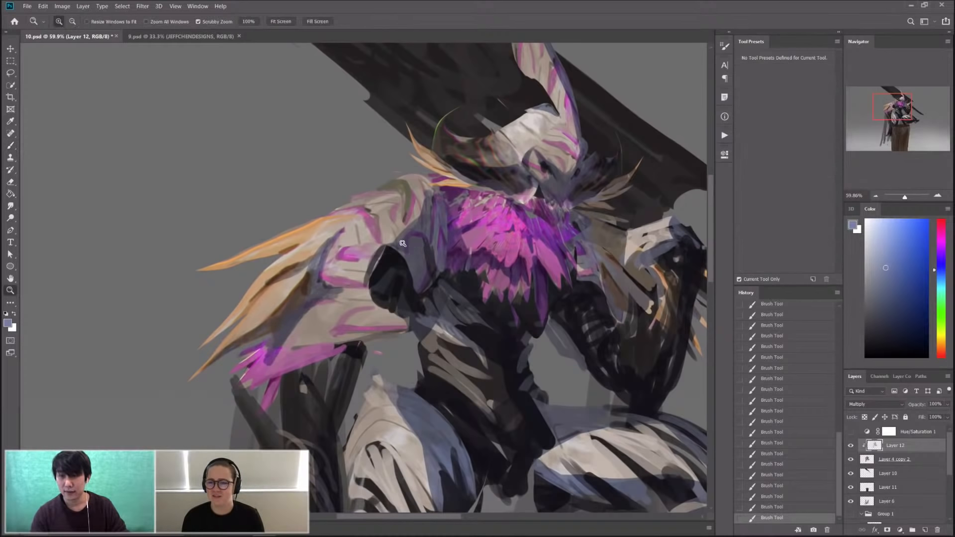
Toggle Layer 12's visibility to compare the figure with and without its shading
{"action": "left_click_drag", "start_coordinate": [403, 244], "coordinate": [308, 248]}
{"action": "key", "text": "z"}
{"action": "left_click_drag", "start_coordinate": [453, 234], "coordinate": [475, 237]}
{"action": "left_click", "coordinate": [851, 446]}
{"action": "left_click", "coordinate": [851, 446]}
Erase excess shading along the rear edge of the helmet's upright crest
{"action": "key", "text": "z"}
{"action": "mouse_move", "coordinate": [416, 147]}
{"action": "left_mouse_down"}
{"action": "mouse_move", "coordinate": [359, 189]}
{"action": "mouse_move", "coordinate": [378, 187]}
{"action": "left_mouse_up"}
{"action": "key", "text": "b"}
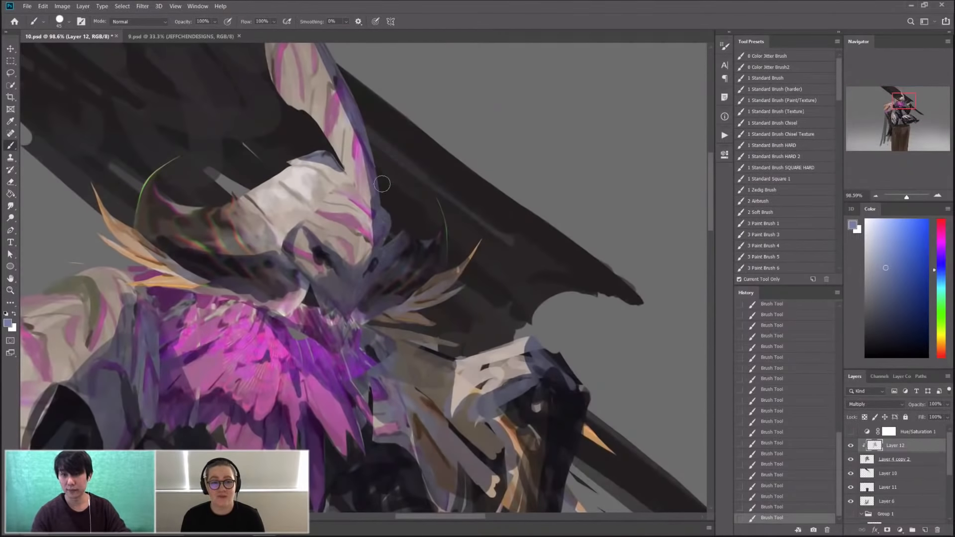
{"action": "key", "text": "z"}
{"action": "mouse_move", "coordinate": [381, 175]}
{"action": "left_mouse_down"}
{"action": "mouse_move", "coordinate": [370, 178]}
{"action": "mouse_move", "coordinate": [379, 175]}
{"action": "mouse_move", "coordinate": [376, 186]}
{"action": "left_mouse_up"}
{"action": "key", "text": "e"}
{"action": "mouse_move", "coordinate": [373, 178]}
{"action": "left_mouse_down"}
{"action": "mouse_move", "coordinate": [385, 242]}
{"action": "mouse_move", "coordinate": [392, 195]}
{"action": "mouse_move", "coordinate": [360, 193]}
{"action": "mouse_move", "coordinate": [356, 200]}
{"action": "mouse_move", "coordinate": [390, 228]}
{"action": "mouse_move", "coordinate": [363, 207]}
{"action": "mouse_move", "coordinate": [380, 222]}
{"action": "left_mouse_up"}
Repaint the shadow where the crest meets the back of the helmet with a smaller brush
{"action": "key", "text": "bracketleft"}
{"action": "key", "text": "bracketleft"}
{"action": "key", "text": "bracketleft"}
{"action": "key", "text": "b"}
{"action": "left_click_drag", "start_coordinate": [371, 212], "coordinate": [386, 233]}
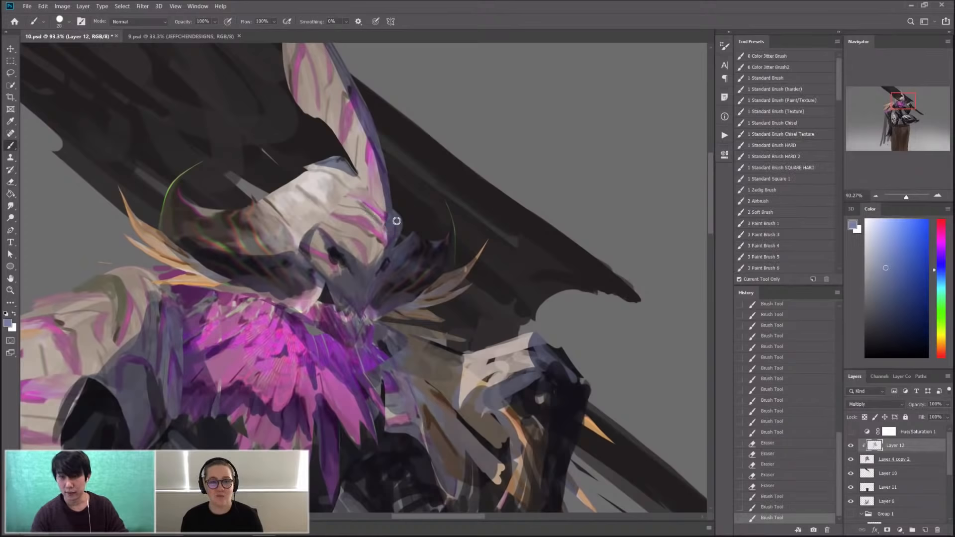
{"action": "left_click_drag", "start_coordinate": [404, 199], "coordinate": [425, 175]}
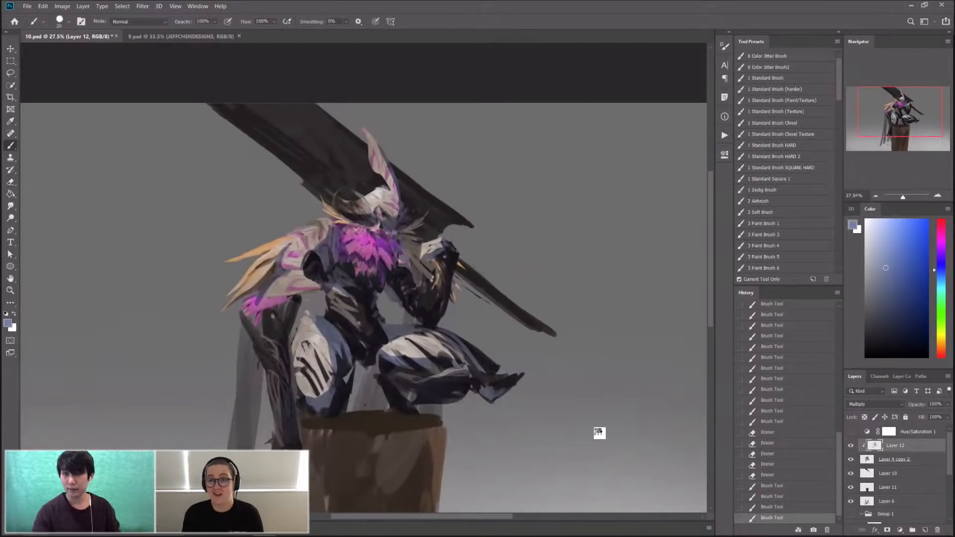
Mirror the canvas horizontally and shade beneath the pink-tipped shoulder cape around the hanging arm
{"action": "key", "text": "ctrl+shift+h"}
{"action": "left_click_drag", "start_coordinate": [586, 422], "coordinate": [589, 418]}
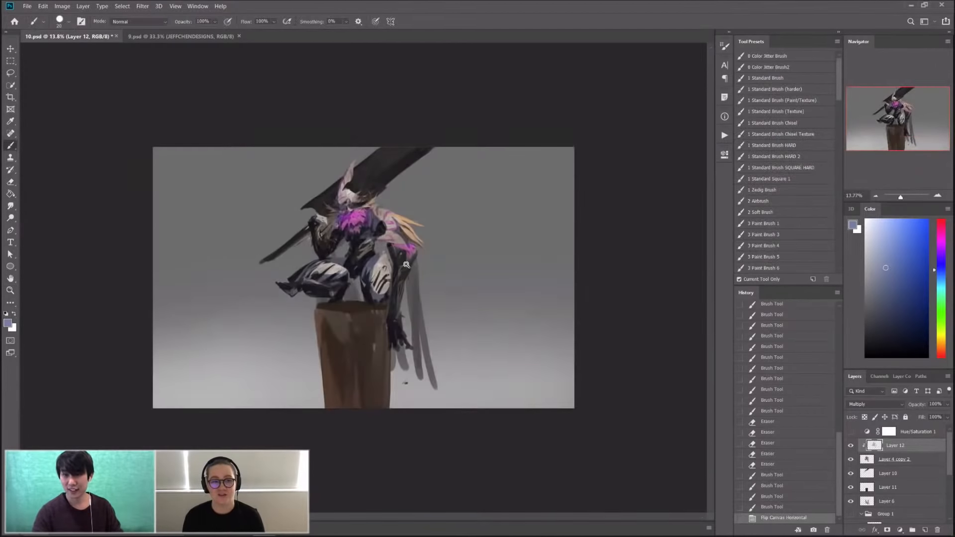
{"action": "mouse_move", "coordinate": [325, 197]}
{"action": "left_mouse_down"}
{"action": "mouse_move", "coordinate": [417, 284]}
{"action": "mouse_move", "coordinate": [407, 275]}
{"action": "mouse_move", "coordinate": [430, 273]}
{"action": "mouse_move", "coordinate": [439, 295]}
{"action": "mouse_move", "coordinate": [432, 269]}
{"action": "mouse_move", "coordinate": [419, 264]}
{"action": "left_mouse_up"}
{"action": "mouse_move", "coordinate": [474, 237]}
{"action": "left_mouse_down"}
{"action": "mouse_move", "coordinate": [445, 210]}
{"action": "mouse_move", "coordinate": [419, 271]}
{"action": "mouse_move", "coordinate": [469, 301]}
{"action": "left_mouse_up"}
{"action": "mouse_move", "coordinate": [424, 220]}
{"action": "left_mouse_down"}
{"action": "mouse_move", "coordinate": [419, 229]}
{"action": "mouse_move", "coordinate": [548, 294]}
{"action": "mouse_move", "coordinate": [558, 310]}
{"action": "left_mouse_up"}
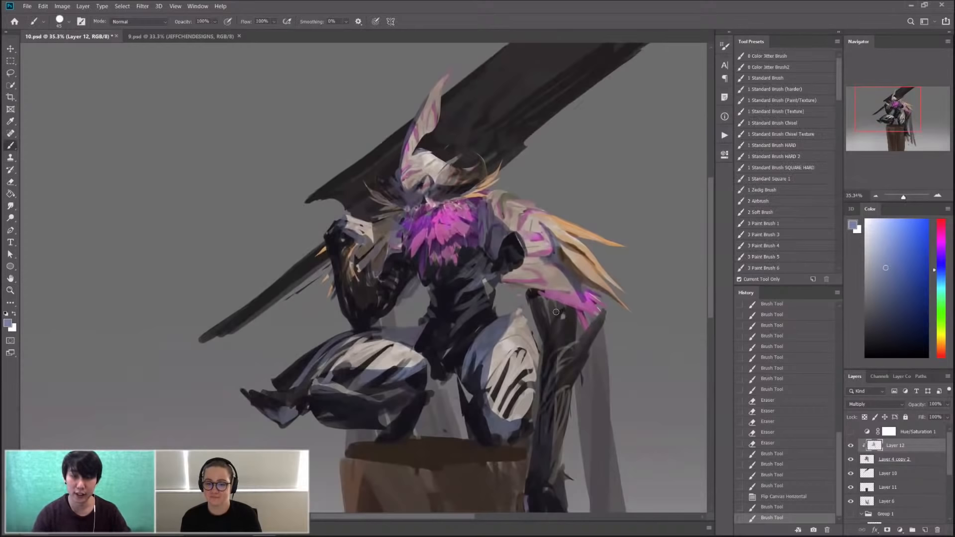
{"action": "left_click_drag", "start_coordinate": [517, 268], "coordinate": [570, 310]}
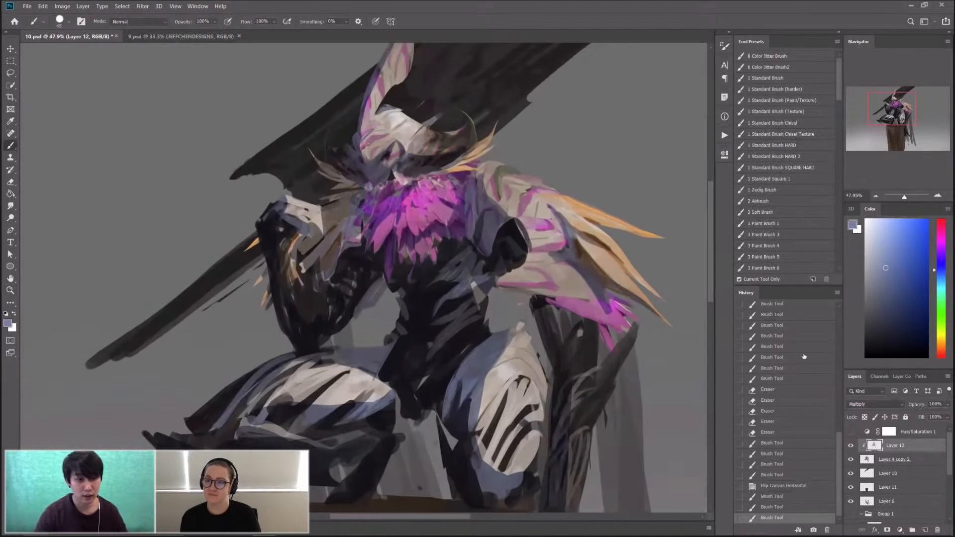
Move Layer 6 directly below Layer 4 copy 2 and release Layer 12's clipping mask
{"action": "left_click", "coordinate": [851, 501]}
{"action": "left_click", "coordinate": [850, 501]}
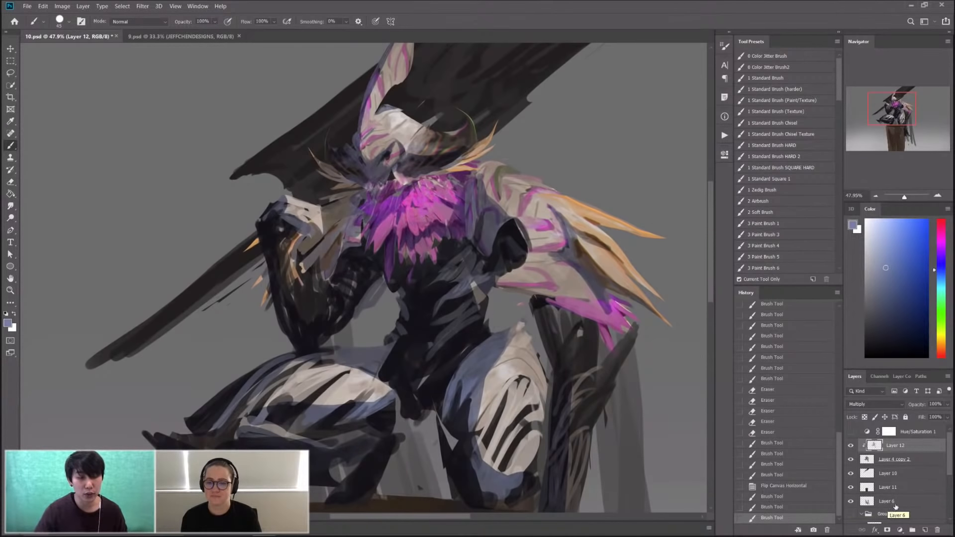
{"action": "left_click_drag", "start_coordinate": [904, 471], "coordinate": [905, 473]}
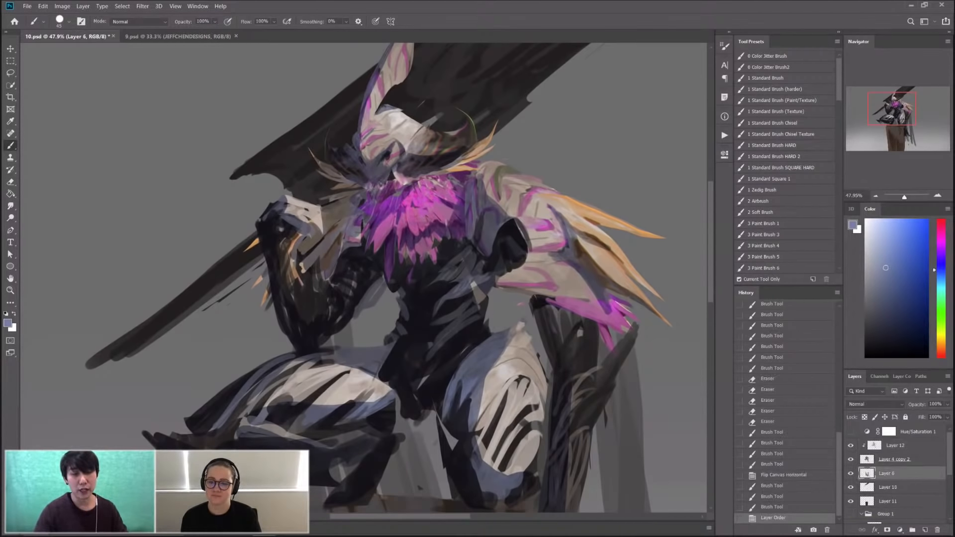
{"action": "left_click", "coordinate": [929, 453], "text": "alt"}
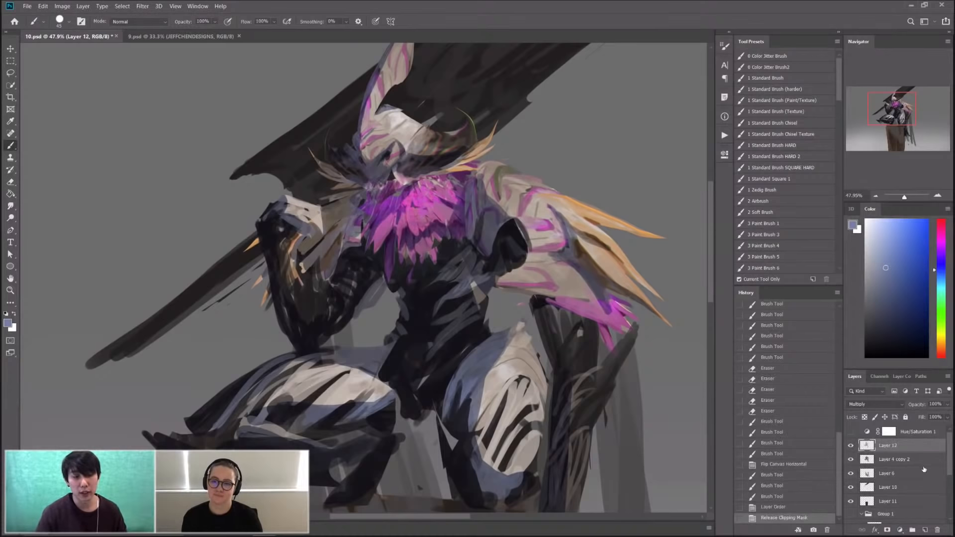
Merge Layer 4 copy 2 and Layer 6 into one layer and clip Layer 12 to it
{"action": "left_click", "coordinate": [926, 463], "text": "shift"}
{"action": "right_click", "coordinate": [928, 461]}
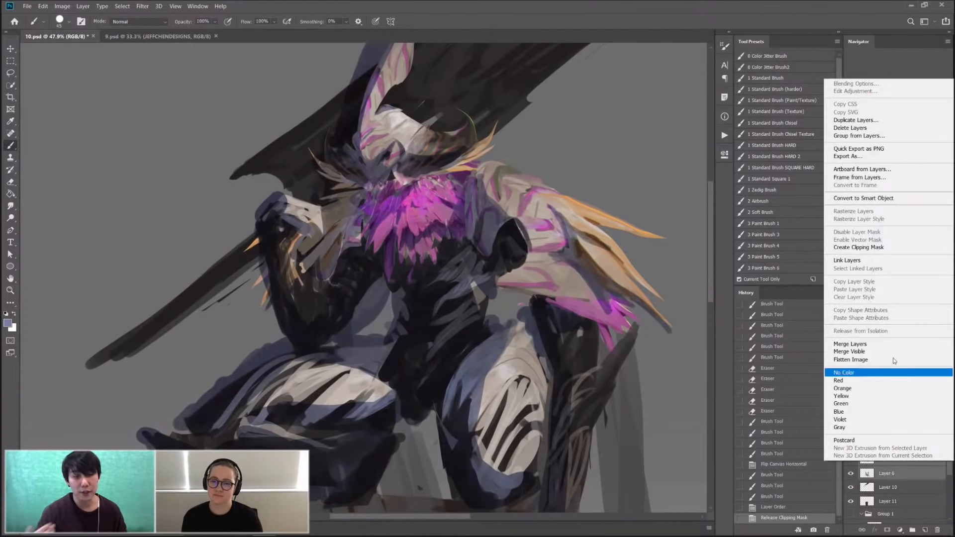
{"action": "left_click", "coordinate": [895, 343]}
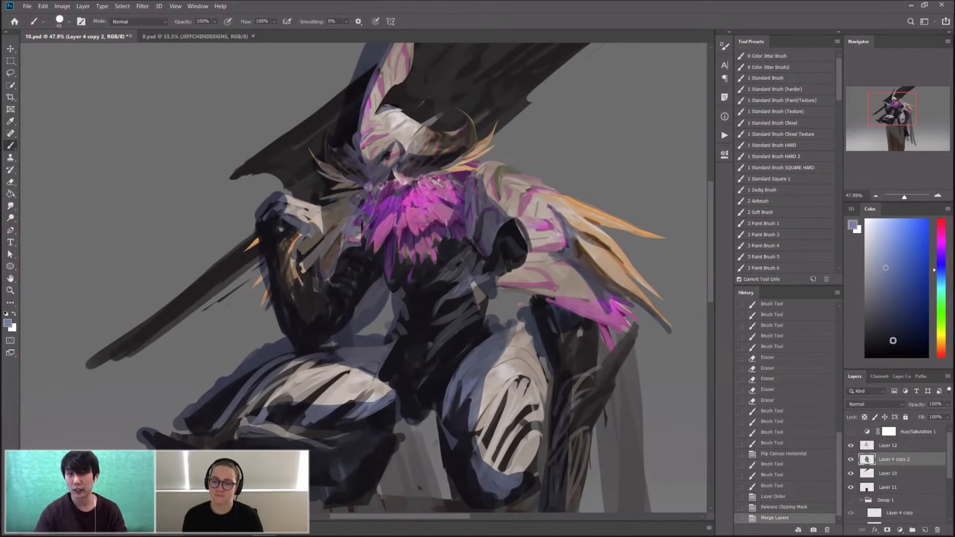
{"action": "left_click", "coordinate": [901, 453], "text": "alt"}
Mirror the canvas horizontally and paint shadow strokes on Layer 12 over the upper part of the raised arm
{"action": "scroll", "coordinate": [583, 277], "scroll_direction": "down", "scroll_amount": 3}
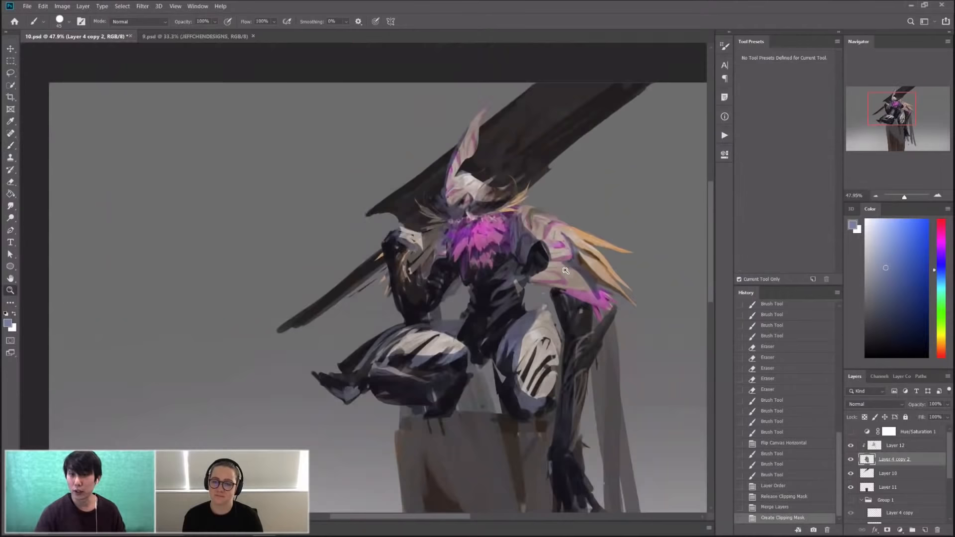
{"action": "key", "text": "h"}
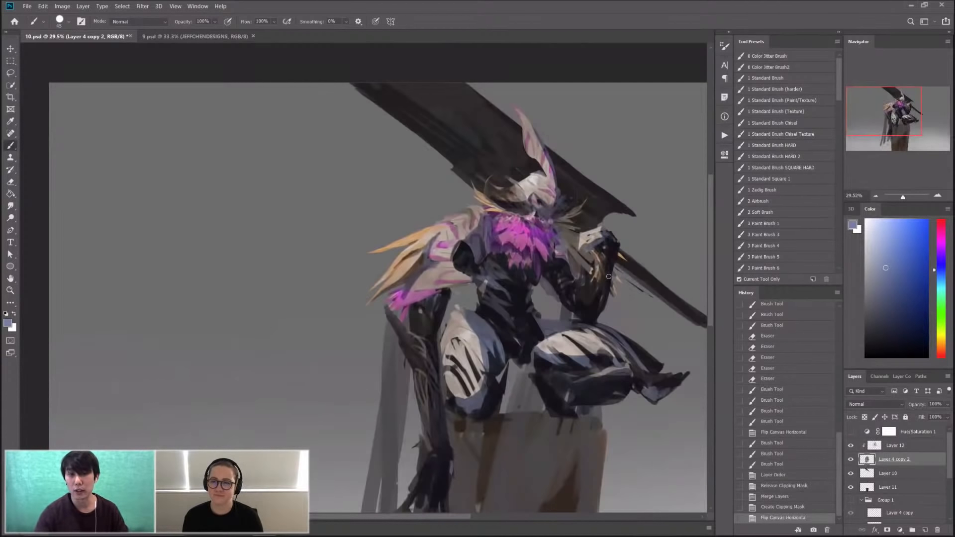
{"action": "scroll", "coordinate": [585, 282], "scroll_direction": "up", "scroll_amount": 5}
{"action": "left_click_drag", "start_coordinate": [577, 275], "coordinate": [531, 273]}
{"action": "key", "text": "ctrl+z"}
{"action": "left_click", "coordinate": [902, 444]}
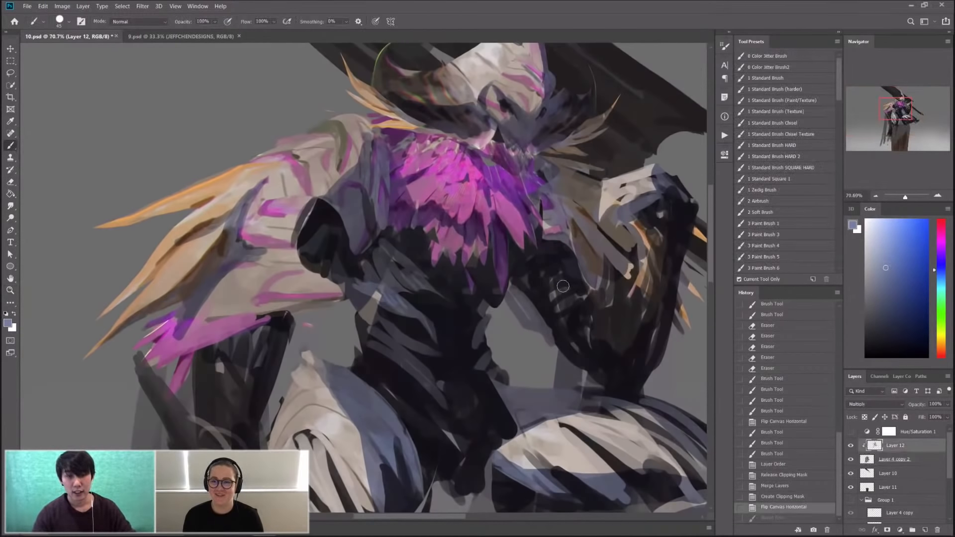
{"action": "left_click_drag", "start_coordinate": [564, 268], "coordinate": [599, 299]}
{"action": "mouse_move", "coordinate": [570, 239]}
{"action": "left_mouse_down"}
{"action": "mouse_move", "coordinate": [545, 219]}
{"action": "mouse_move", "coordinate": [472, 229]}
{"action": "left_mouse_up"}
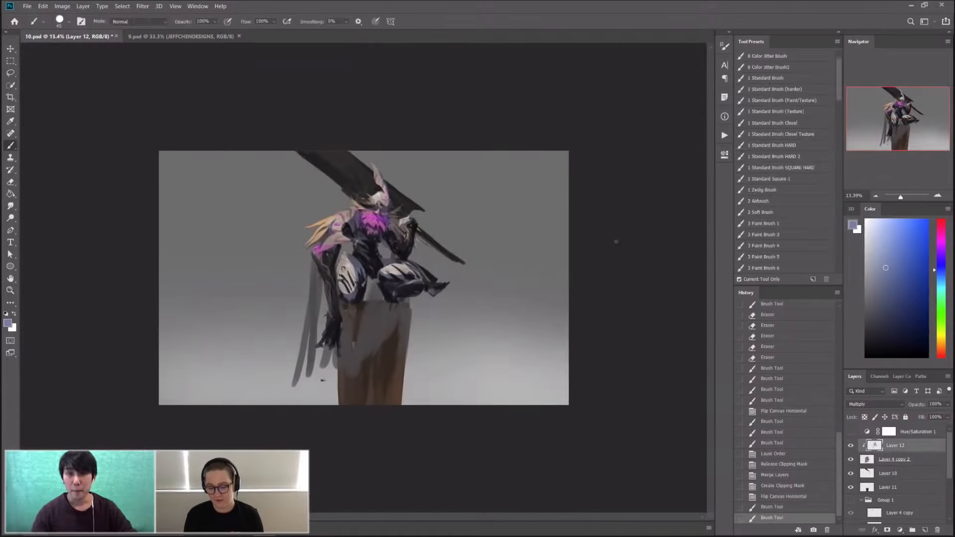
Shade the shoulder socket, the adjoining cape edge and the top of the hanging arm
{"action": "mouse_move", "coordinate": [349, 232]}
{"action": "left_mouse_down"}
{"action": "mouse_move", "coordinate": [411, 266]}
{"action": "mouse_move", "coordinate": [393, 311]}
{"action": "mouse_move", "coordinate": [426, 316]}
{"action": "left_mouse_up"}
{"action": "left_click_drag", "start_coordinate": [482, 305], "coordinate": [472, 311]}
{"action": "left_click_drag", "start_coordinate": [460, 297], "coordinate": [420, 323]}
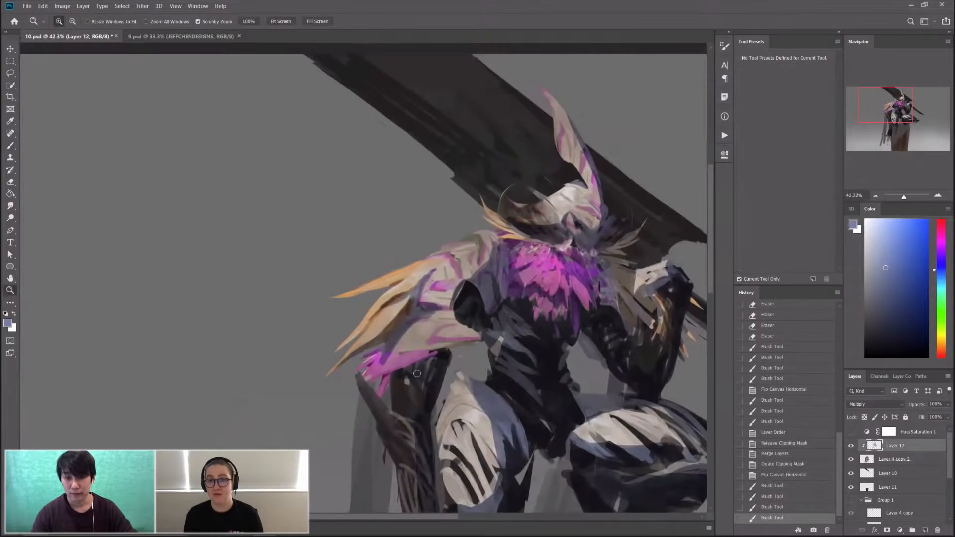
{"action": "mouse_move", "coordinate": [448, 357]}
{"action": "left_mouse_down"}
{"action": "mouse_move", "coordinate": [490, 343]}
{"action": "mouse_move", "coordinate": [432, 344]}
{"action": "left_mouse_up"}
Toggle the visibility of Layer 10, Layer 4 copy 2 and Layer 11 to check what each holds
{"action": "left_click", "coordinate": [851, 474]}
{"action": "left_click", "coordinate": [852, 474]}
{"action": "left_click", "coordinate": [852, 460]}
{"action": "left_click", "coordinate": [852, 460]}
{"action": "left_click", "coordinate": [851, 487]}
Try placing a new empty layer, and then a copy of Layer 12, directly above Layer 11
{"action": "left_click", "coordinate": [891, 486]}
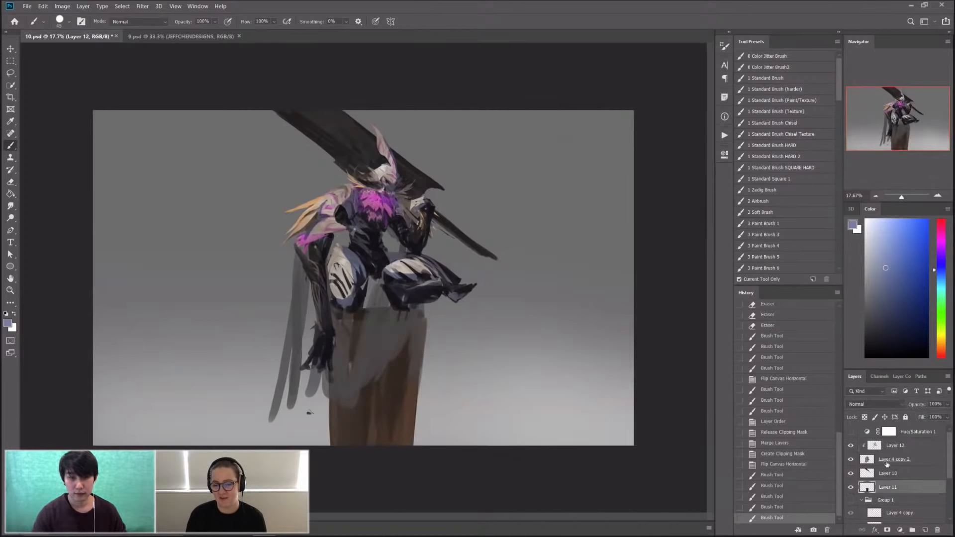
{"action": "left_click", "coordinate": [925, 529]}
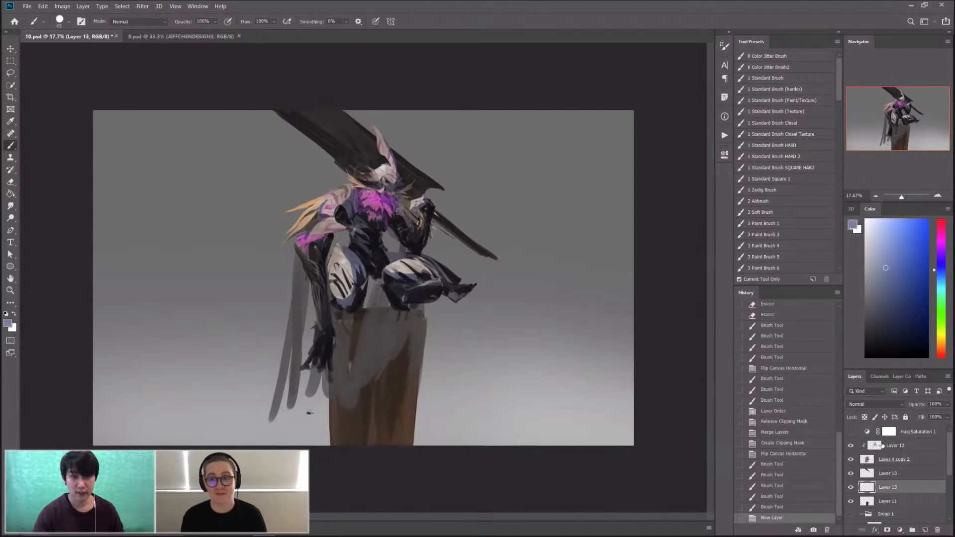
{"action": "key", "text": "ctrl+z"}
{"action": "left_click_drag", "start_coordinate": [914, 445], "coordinate": [904, 488]}
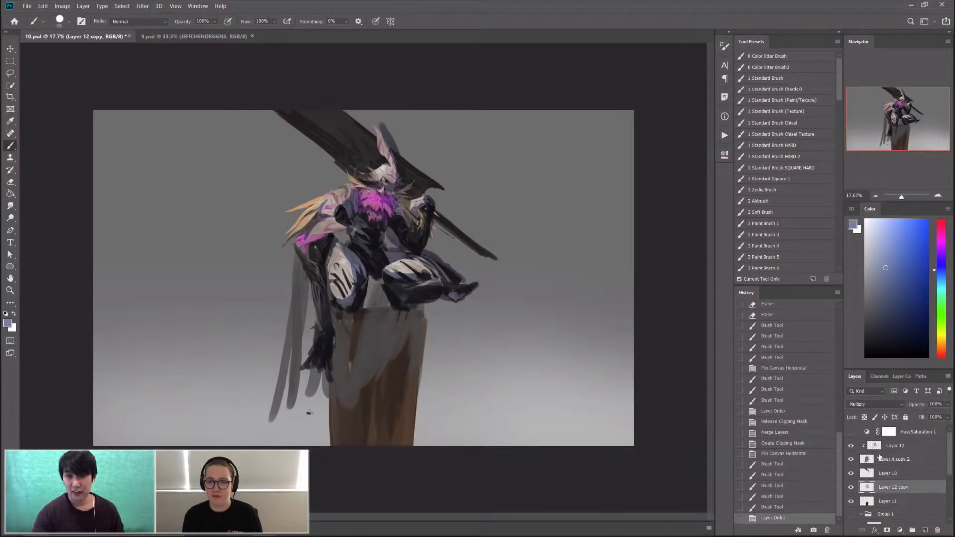
{"action": "key", "text": "ctrl+z"}
Paint shadow on Layer 12 along the rear edge of the helmet's upright crest
{"action": "left_click_drag", "start_coordinate": [478, 211], "coordinate": [500, 210]}
{"action": "left_click_drag", "start_coordinate": [386, 137], "coordinate": [561, 207]}
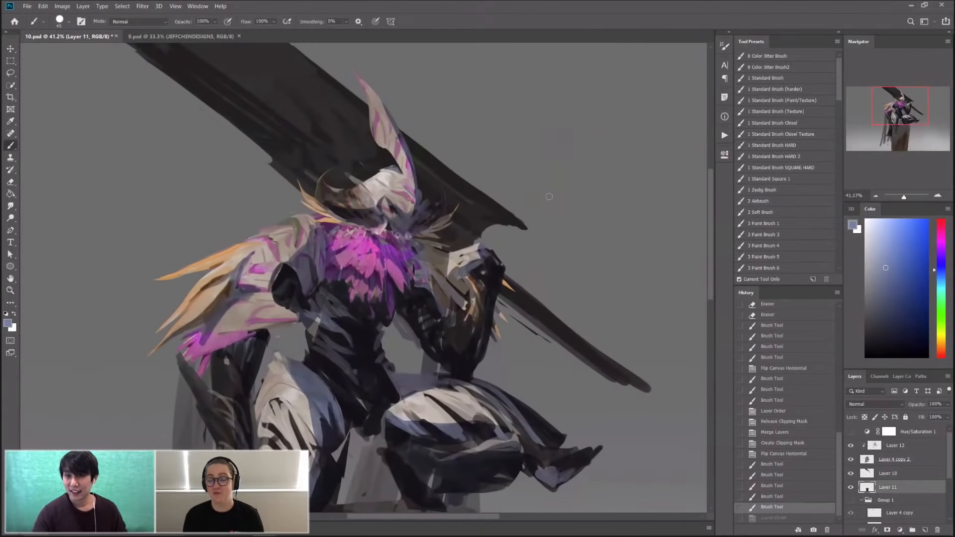
{"action": "left_click", "coordinate": [930, 449]}
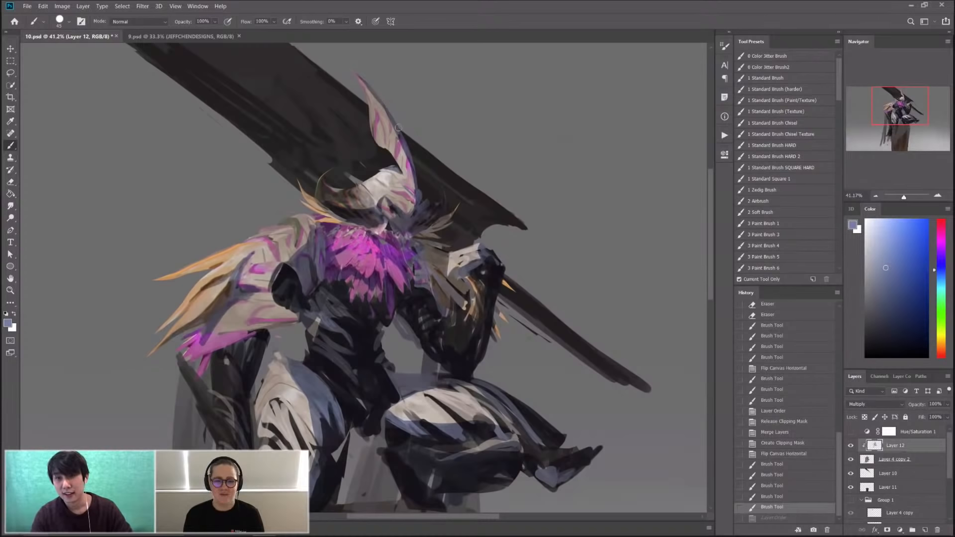
{"action": "left_click_drag", "start_coordinate": [394, 120], "coordinate": [416, 175]}
{"action": "key", "text": "ctrl+space"}
{"action": "left_click_drag", "start_coordinate": [458, 199], "coordinate": [474, 199]}
Soften the shadows around the magenta chest plumage using the 2 Soft Brush preset at a reduced size
{"action": "left_click", "coordinate": [762, 212]}
{"action": "key", "text": "bracketleft"}
{"action": "key", "text": "bracketleft"}
{"action": "key", "text": "bracketleft"}
{"action": "key", "text": "bracketleft"}
{"action": "key", "text": "bracketleft"}
{"action": "key", "text": "bracketleft"}
{"action": "key", "text": "bracketleft"}
{"action": "key", "text": "bracketleft"}
{"action": "key", "text": "bracketleft"}
{"action": "key", "text": "bracketleft"}
{"action": "key", "text": "bracketleft"}
{"action": "key", "text": "bracketleft"}
{"action": "mouse_move", "coordinate": [362, 206]}
{"action": "left_mouse_down"}
{"action": "mouse_move", "coordinate": [323, 204]}
{"action": "mouse_move", "coordinate": [349, 195]}
{"action": "left_mouse_up"}
{"action": "key", "text": "ctrl+space"}
{"action": "mouse_move", "coordinate": [400, 167]}
{"action": "left_mouse_down"}
{"action": "mouse_move", "coordinate": [318, 168]}
{"action": "mouse_move", "coordinate": [458, 179]}
{"action": "mouse_move", "coordinate": [385, 178]}
{"action": "mouse_move", "coordinate": [400, 205]}
{"action": "left_mouse_up"}
{"action": "key", "text": "ctrl+space"}
{"action": "key", "text": "ctrl+space"}
{"action": "mouse_move", "coordinate": [320, 247]}
{"action": "left_mouse_down"}
{"action": "mouse_move", "coordinate": [313, 254]}
{"action": "mouse_move", "coordinate": [355, 243]}
{"action": "mouse_move", "coordinate": [328, 241]}
{"action": "mouse_move", "coordinate": [322, 260]}
{"action": "mouse_move", "coordinate": [362, 259]}
{"action": "left_mouse_up"}
{"action": "key", "text": "ctrl+space"}
{"action": "left_click_drag", "start_coordinate": [405, 218], "coordinate": [321, 219]}
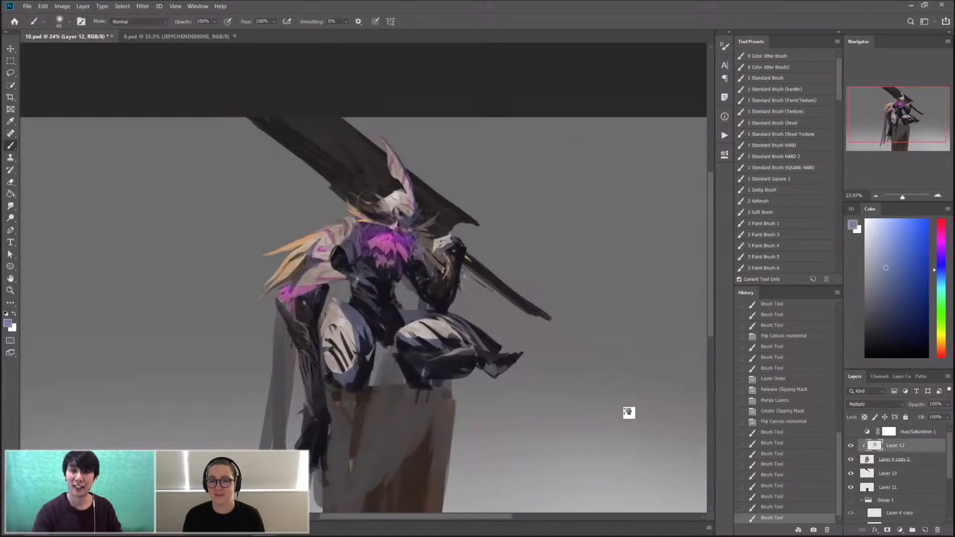
Mirror the canvas horizontally and add fine shadow strokes where the helmet's curved horn meets the orange spikes
{"action": "key", "text": "ctrl+shift+h"}
{"action": "key", "text": "ctrl+space"}
{"action": "mouse_move", "coordinate": [343, 210]}
{"action": "left_mouse_down"}
{"action": "mouse_move", "coordinate": [407, 213]}
{"action": "mouse_move", "coordinate": [408, 228]}
{"action": "left_mouse_up"}
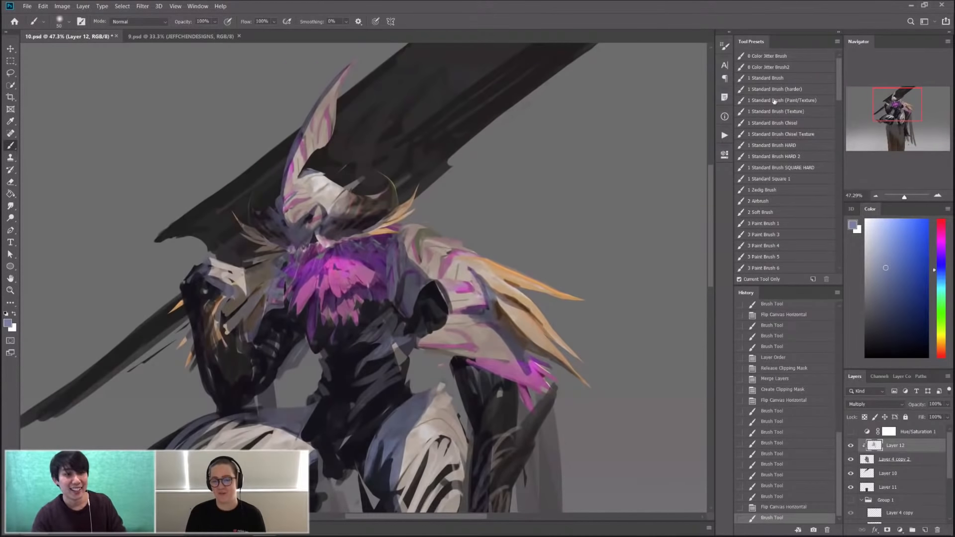
{"action": "key", "text": "bracketleft"}
{"action": "key", "text": "bracketleft"}
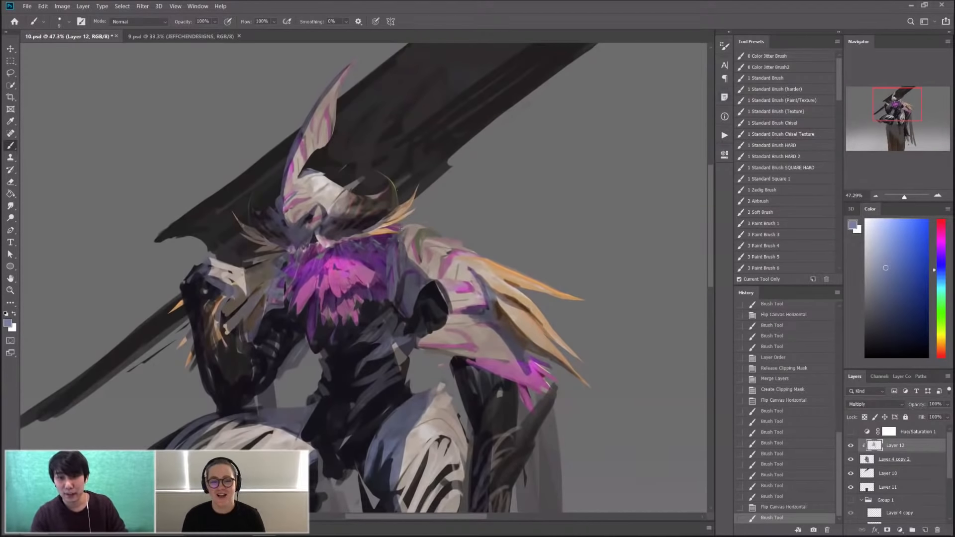
{"action": "mouse_move", "coordinate": [414, 222]}
{"action": "left_mouse_down"}
{"action": "mouse_move", "coordinate": [402, 241]}
{"action": "mouse_move", "coordinate": [410, 234]}
{"action": "mouse_move", "coordinate": [393, 205]}
{"action": "left_mouse_up"}
{"action": "key", "text": "ctrl+space"}
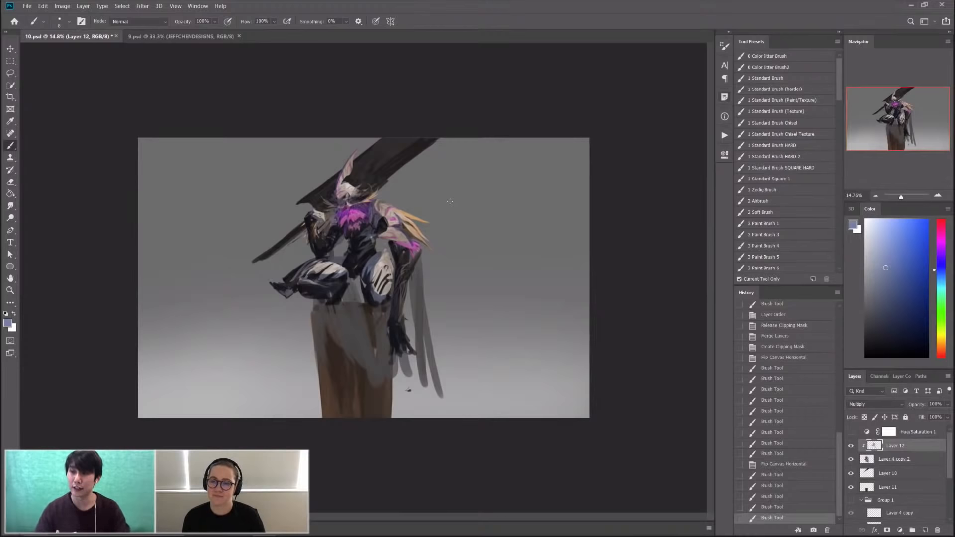
Mirror the canvas horizontally and shade the inner side of the upright striped knee with a larger brush
{"action": "left_click", "coordinate": [639, 441]}
{"action": "key", "text": "ctrl+shift+h"}
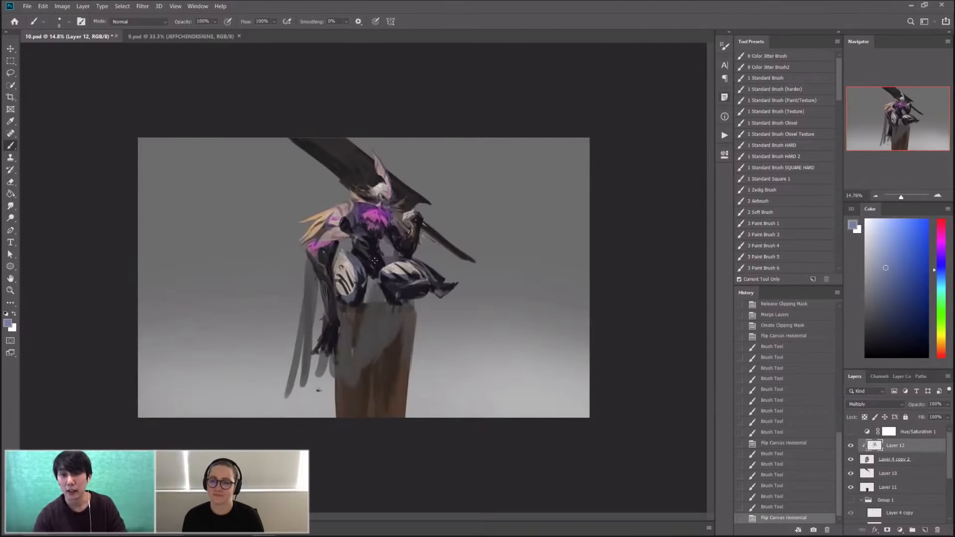
{"action": "key", "text": "ctrl+space"}
{"action": "left_click_drag", "start_coordinate": [330, 272], "coordinate": [386, 279]}
{"action": "key", "text": "]"}
{"action": "key", "text": "]"}
{"action": "key", "text": "]"}
{"action": "key", "text": "]"}
{"action": "key", "text": "]"}
{"action": "key", "text": "bracketright"}
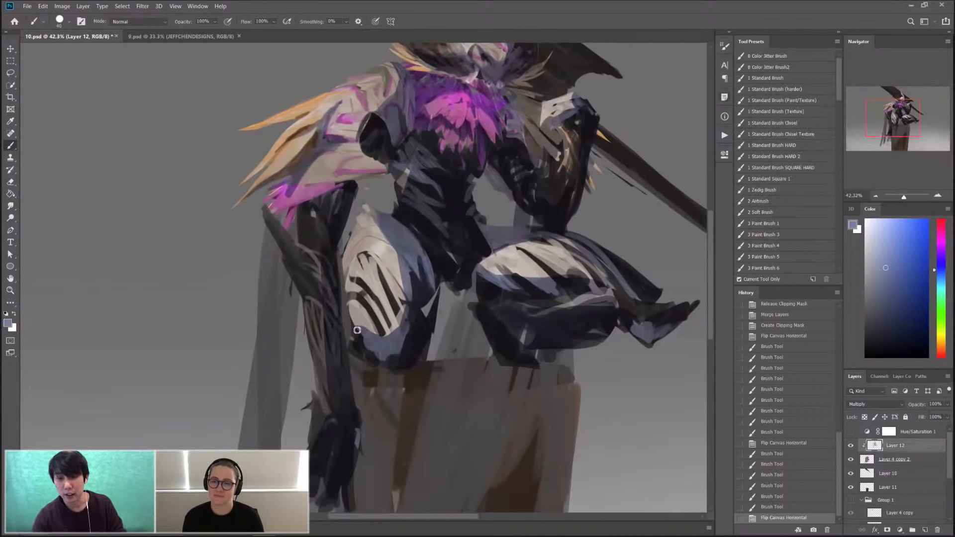
{"action": "left_click_drag", "start_coordinate": [399, 324], "coordinate": [418, 304]}
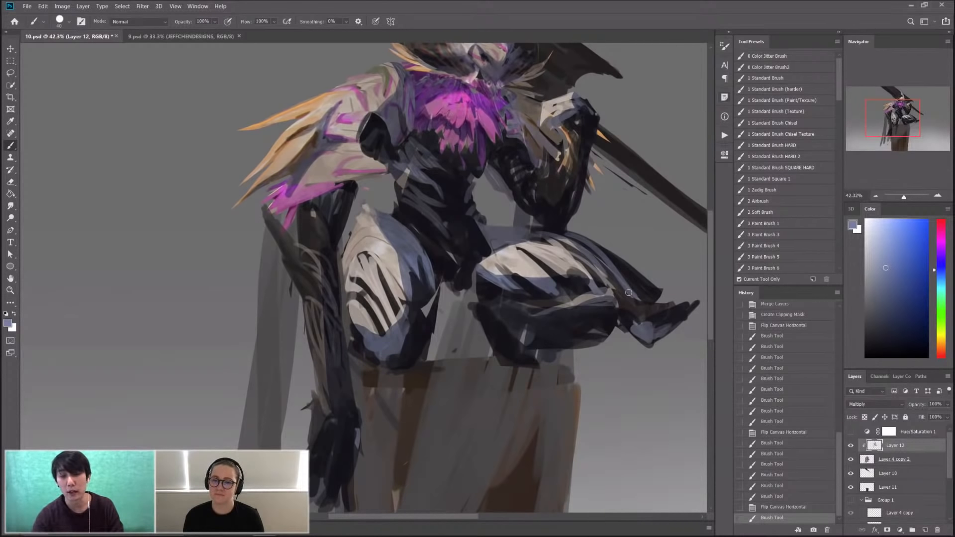
Erase shading from the beige band along the folded lower leg with an enlarged eraser
{"action": "key", "text": "z"}
{"action": "mouse_move", "coordinate": [543, 311]}
{"action": "left_mouse_down"}
{"action": "mouse_move", "coordinate": [384, 273]}
{"action": "mouse_move", "coordinate": [452, 277]}
{"action": "left_mouse_up"}
{"action": "key", "text": "e"}
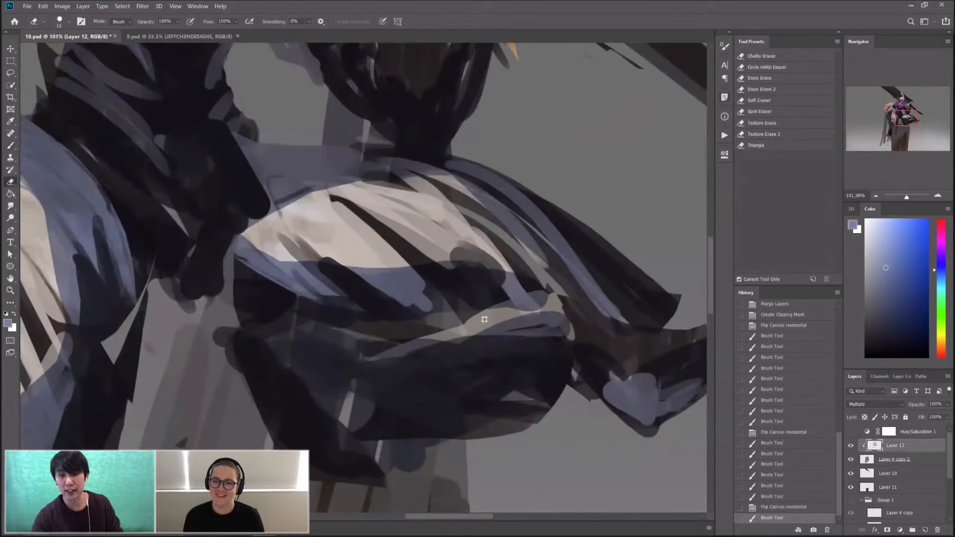
{"action": "key", "text": "bracketright"}
{"action": "left_click_drag", "start_coordinate": [449, 322], "coordinate": [550, 304]}
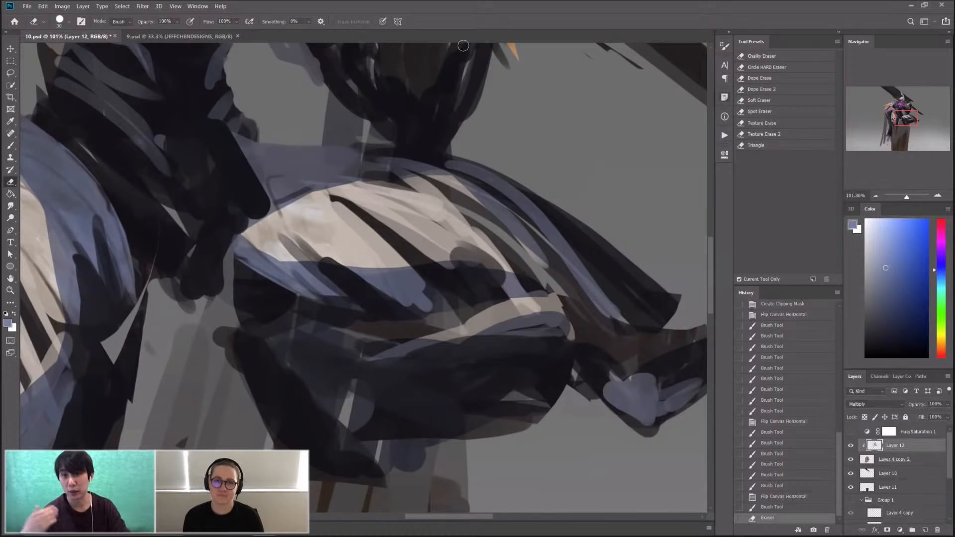
Compare the figure's upper body with and without the shading on Layer 12
{"action": "key", "text": "z"}
{"action": "mouse_move", "coordinate": [492, 244]}
{"action": "left_mouse_down"}
{"action": "mouse_move", "coordinate": [486, 205]}
{"action": "mouse_move", "coordinate": [441, 199]}
{"action": "left_mouse_up"}
{"action": "key", "text": "z"}
{"action": "left_click_drag", "start_coordinate": [357, 172], "coordinate": [412, 194]}
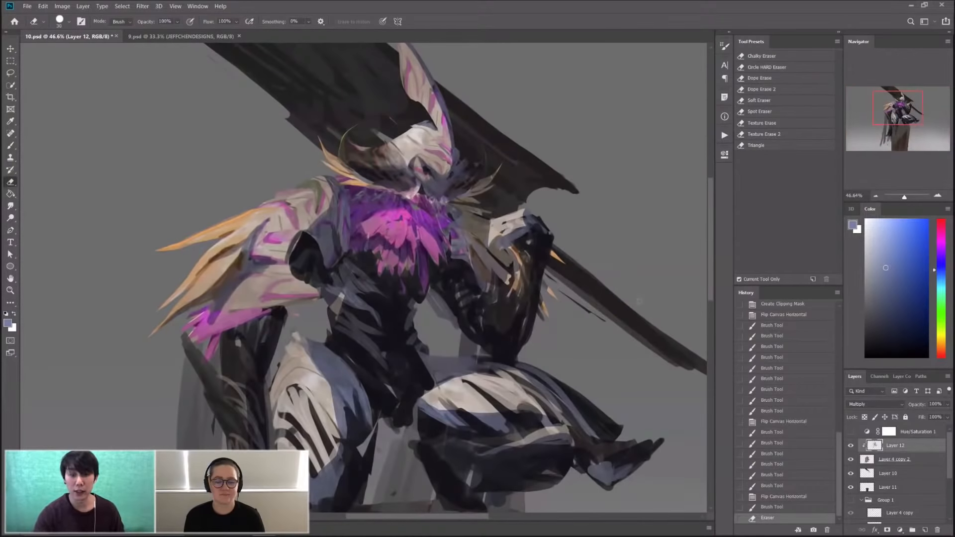
{"action": "left_click", "coordinate": [852, 446]}
{"action": "left_click", "coordinate": [851, 446]}
{"action": "key", "text": "b"}
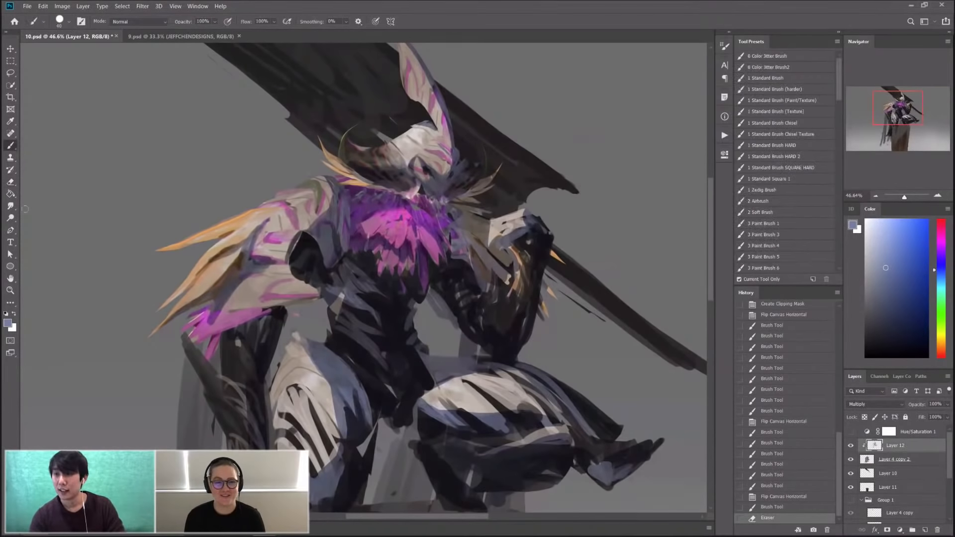
Smudge the shading where the upright crest meets the back of the helmet
{"action": "left_click", "coordinate": [12, 207]}
{"action": "key", "text": "z"}
{"action": "left_click_drag", "start_coordinate": [433, 124], "coordinate": [485, 137]}
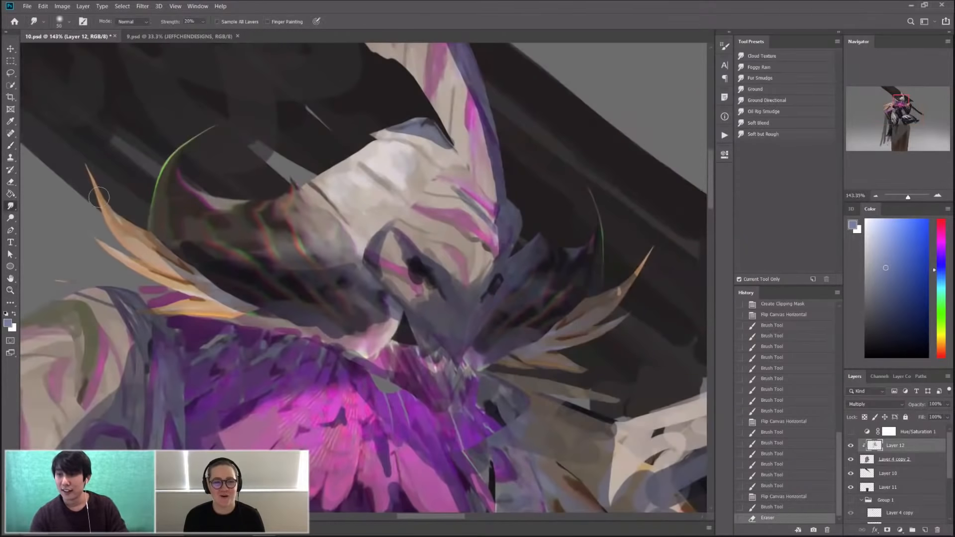
{"action": "mouse_move", "coordinate": [498, 240]}
{"action": "left_mouse_down"}
{"action": "mouse_move", "coordinate": [471, 282]}
{"action": "mouse_move", "coordinate": [499, 257]}
{"action": "left_mouse_up"}
Blend the shadow along the crest's rear edge up toward its tip with the Smudge tool
{"action": "key", "text": "z"}
{"action": "left_click_drag", "start_coordinate": [523, 225], "coordinate": [484, 124]}
{"action": "left_click_drag", "start_coordinate": [473, 171], "coordinate": [498, 170]}
{"action": "left_click", "coordinate": [12, 205]}
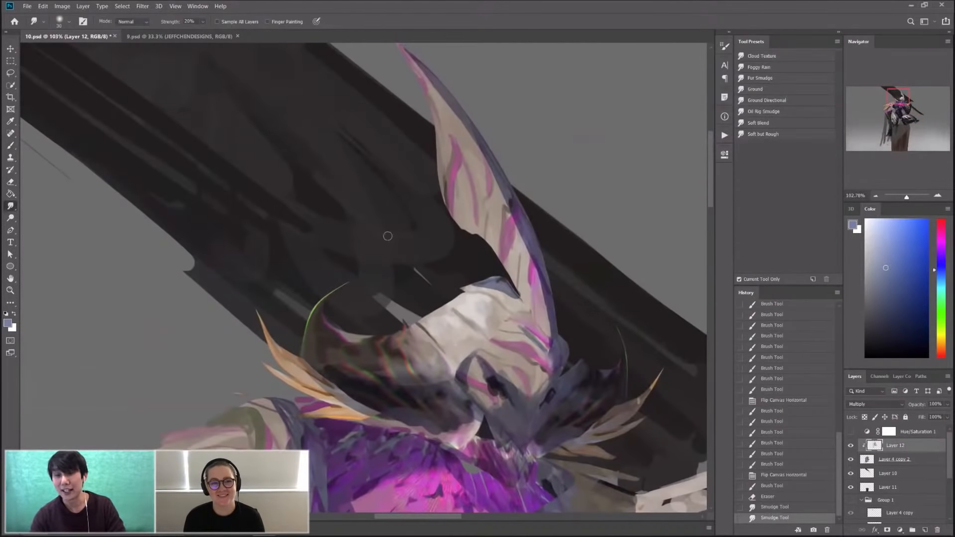
{"action": "mouse_move", "coordinate": [544, 303]}
{"action": "left_mouse_down"}
{"action": "mouse_move", "coordinate": [527, 228]}
{"action": "mouse_move", "coordinate": [461, 109]}
{"action": "left_mouse_up"}
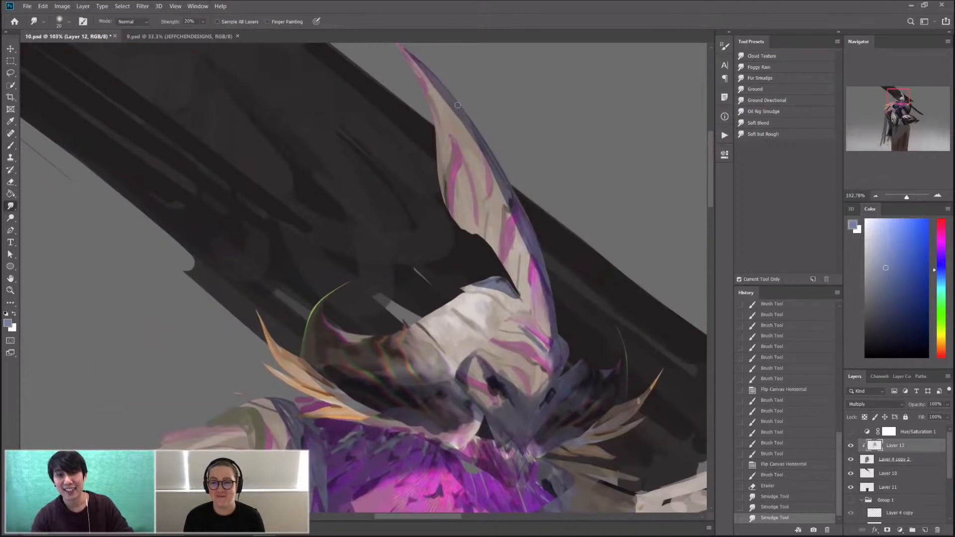
{"action": "mouse_move", "coordinate": [499, 200]}
{"action": "left_mouse_down"}
{"action": "mouse_move", "coordinate": [512, 227]}
{"action": "mouse_move", "coordinate": [448, 97]}
{"action": "mouse_move", "coordinate": [490, 145]}
{"action": "mouse_move", "coordinate": [478, 348]}
{"action": "mouse_move", "coordinate": [493, 348]}
{"action": "left_mouse_up"}
Smudge the shading across the caped shoulder beside the chest plumage
{"action": "key", "text": "z"}
{"action": "left_click", "coordinate": [11, 206]}
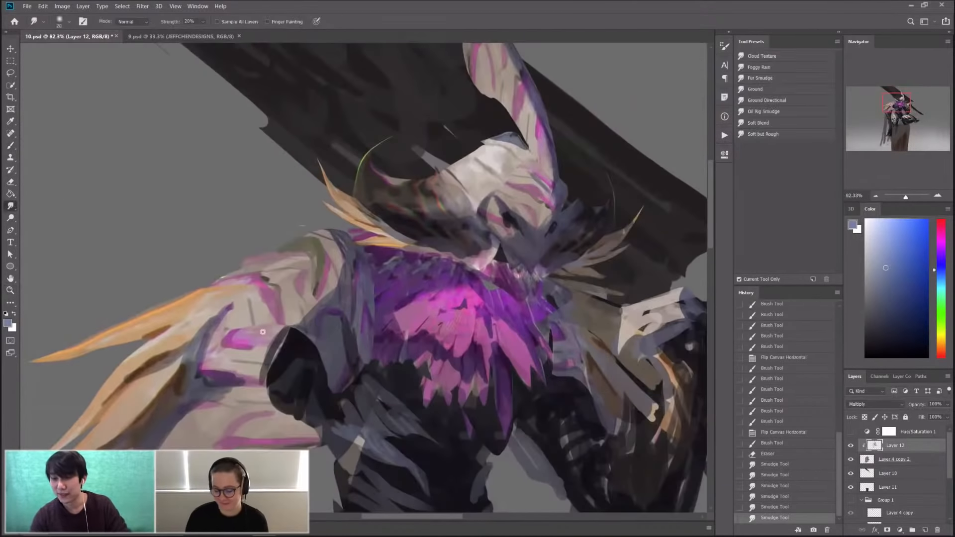
{"action": "mouse_move", "coordinate": [342, 279]}
{"action": "left_mouse_down"}
{"action": "mouse_move", "coordinate": [344, 260]}
{"action": "mouse_move", "coordinate": [307, 220]}
{"action": "mouse_move", "coordinate": [259, 199]}
{"action": "left_mouse_up"}
{"action": "key", "text": "z"}
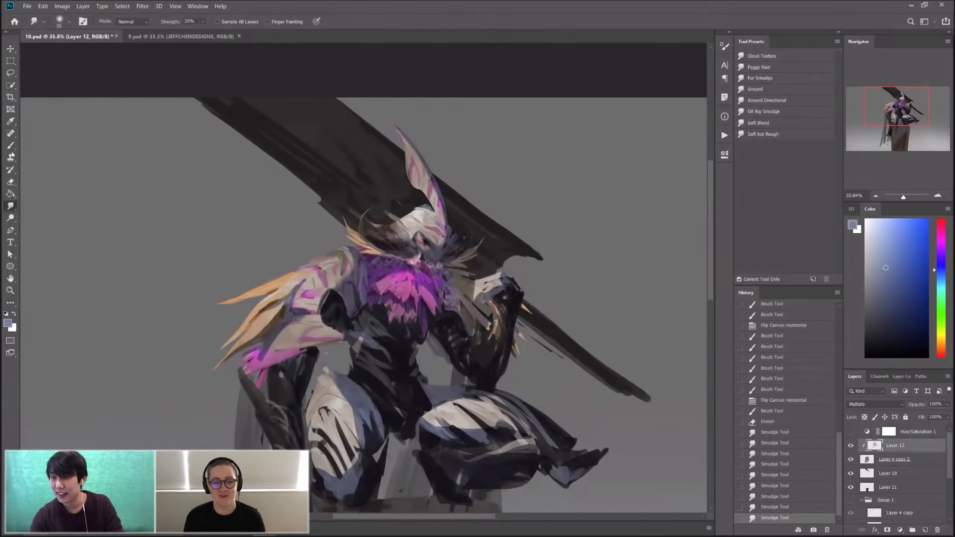
Smudge the shading along the raised forearm and around its elbow
{"action": "key", "text": "z"}
{"action": "left_click_drag", "start_coordinate": [510, 378], "coordinate": [602, 353]}
{"action": "left_click", "coordinate": [10, 206]}
{"action": "left_click_drag", "start_coordinate": [484, 322], "coordinate": [492, 298]}
{"action": "left_click_drag", "start_coordinate": [524, 217], "coordinate": [525, 223]}
{"action": "key", "text": "z"}
{"action": "mouse_move", "coordinate": [525, 216]}
{"action": "left_mouse_down"}
{"action": "mouse_move", "coordinate": [452, 221]}
{"action": "mouse_move", "coordinate": [531, 219]}
{"action": "left_mouse_up"}
Add small shadow strokes near the raised arm's elbow with a smaller brush
{"action": "key", "text": "b"}
{"action": "key", "text": "["}
{"action": "left_click_drag", "start_coordinate": [450, 338], "coordinate": [450, 344]}
{"action": "left_click_drag", "start_coordinate": [451, 333], "coordinate": [454, 343]}
{"action": "key", "text": "z"}
{"action": "left_click_drag", "start_coordinate": [467, 301], "coordinate": [427, 302]}
Adjust Layer 12's hue/saturation with saturation at about +27 and lightness at -28
{"action": "key", "text": "b"}
{"action": "key", "text": "ctrl+u"}
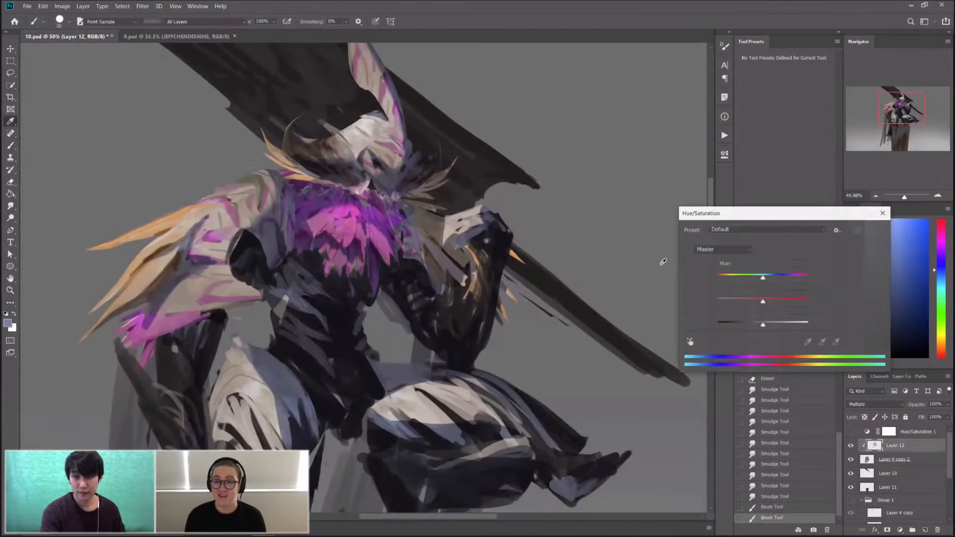
{"action": "mouse_move", "coordinate": [763, 325]}
{"action": "left_mouse_down"}
{"action": "mouse_move", "coordinate": [751, 324]}
{"action": "mouse_move", "coordinate": [781, 301]}
{"action": "left_mouse_up"}
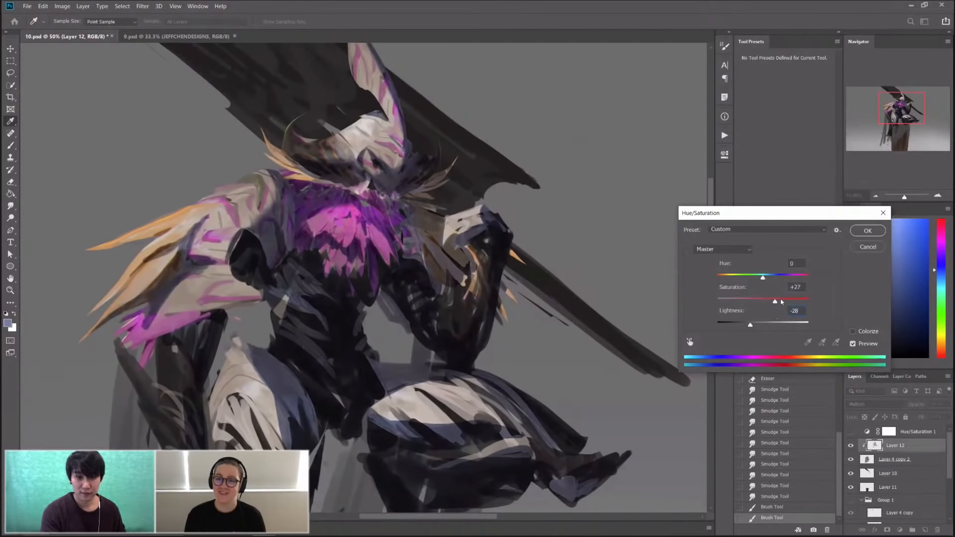
{"action": "left_click", "coordinate": [866, 232]}
{"action": "left_click", "coordinate": [12, 206]}
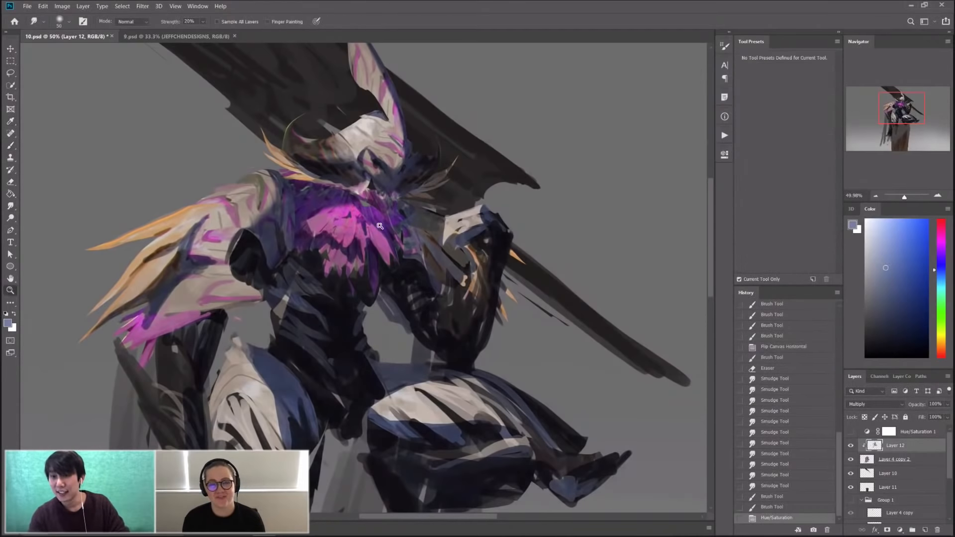
{"action": "left_click_drag", "start_coordinate": [379, 225], "coordinate": [413, 229]}
{"action": "key", "text": "b"}
{"action": "mouse_move", "coordinate": [407, 282]}
{"action": "left_mouse_down"}
{"action": "mouse_move", "coordinate": [391, 246]}
{"action": "mouse_move", "coordinate": [398, 261]}
{"action": "mouse_move", "coordinate": [341, 223]}
{"action": "mouse_move", "coordinate": [348, 256]}
{"action": "mouse_move", "coordinate": [320, 285]}
{"action": "left_mouse_up"}
{"action": "key", "text": "ctrl+z"}
{"action": "key", "text": "ctrl+z"}
Blend the darkened shading around the chest plumage with the Smudge tool
{"action": "left_click", "coordinate": [10, 207]}
{"action": "key", "text": "ctrl+space"}
{"action": "mouse_move", "coordinate": [379, 269]}
{"action": "left_mouse_down"}
{"action": "mouse_move", "coordinate": [326, 231]}
{"action": "mouse_move", "coordinate": [126, 205]}
{"action": "left_mouse_up"}
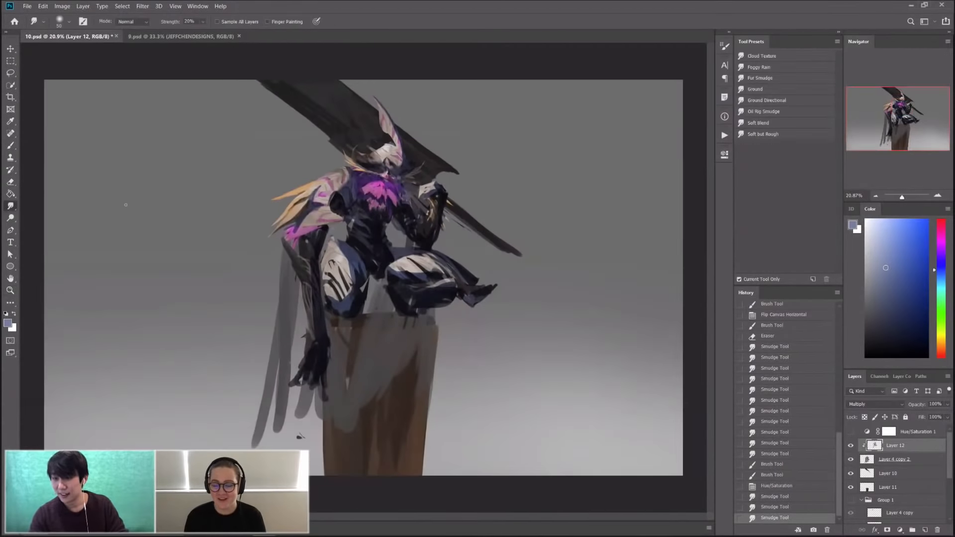
Smudge the shading on the upright striped thigh and along the folded lower leg
{"action": "key", "text": "ctrl+space"}
{"action": "left_click_drag", "start_coordinate": [359, 260], "coordinate": [472, 249]}
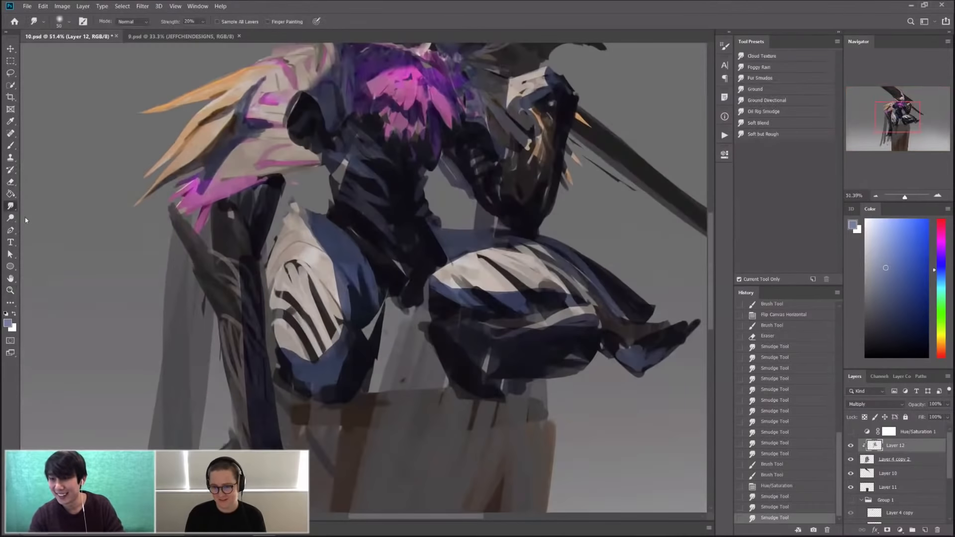
{"action": "mouse_move", "coordinate": [335, 273]}
{"action": "left_mouse_down"}
{"action": "mouse_move", "coordinate": [339, 332]}
{"action": "mouse_move", "coordinate": [334, 273]}
{"action": "mouse_move", "coordinate": [345, 248]}
{"action": "left_mouse_up"}
{"action": "key", "text": "ctrl+space"}
{"action": "left_click_drag", "start_coordinate": [434, 337], "coordinate": [379, 333]}
{"action": "left_click_drag", "start_coordinate": [496, 320], "coordinate": [531, 323]}
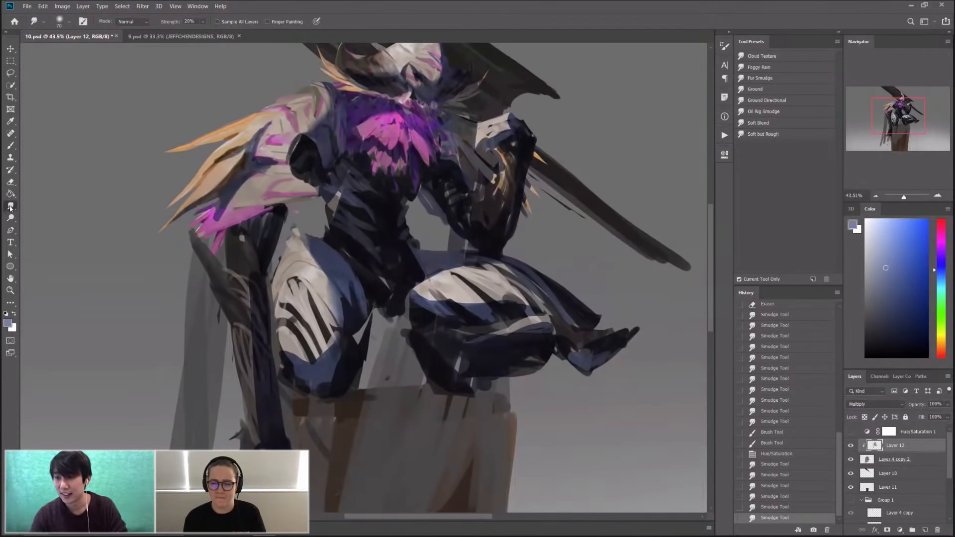
Blend the shading across the folded thigh and shin and over the shoulder above the hanging arm
{"action": "key", "text": "ctrl+space"}
{"action": "mouse_move", "coordinate": [486, 295]}
{"action": "left_mouse_down"}
{"action": "mouse_move", "coordinate": [512, 250]}
{"action": "mouse_move", "coordinate": [558, 292]}
{"action": "left_mouse_up"}
{"action": "left_click_drag", "start_coordinate": [506, 242], "coordinate": [588, 319]}
{"action": "mouse_move", "coordinate": [365, 289]}
{"action": "left_mouse_down"}
{"action": "mouse_move", "coordinate": [559, 302]}
{"action": "mouse_move", "coordinate": [451, 358]}
{"action": "left_mouse_up"}
{"action": "key", "text": "ctrl+space"}
{"action": "left_click_drag", "start_coordinate": [539, 237], "coordinate": [471, 196]}
{"action": "left_click_drag", "start_coordinate": [333, 211], "coordinate": [363, 211]}
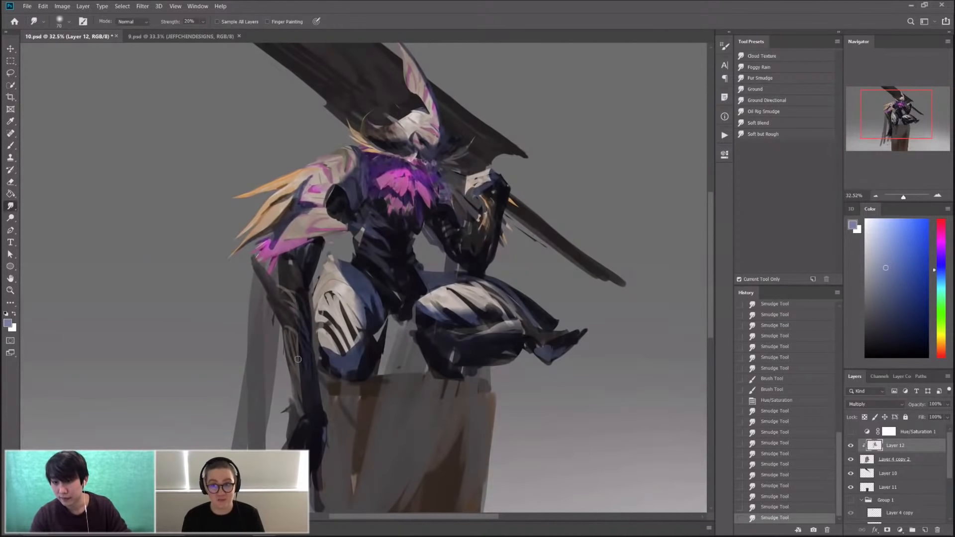
Smudge the shading along the hanging forearm and brush more shadow onto the upper arm below the shoulder feathers
{"action": "left_click_drag", "start_coordinate": [304, 419], "coordinate": [302, 386]}
{"action": "key", "text": "b"}
{"action": "key", "text": "ctrl+space"}
{"action": "left_click_drag", "start_coordinate": [302, 237], "coordinate": [313, 231]}
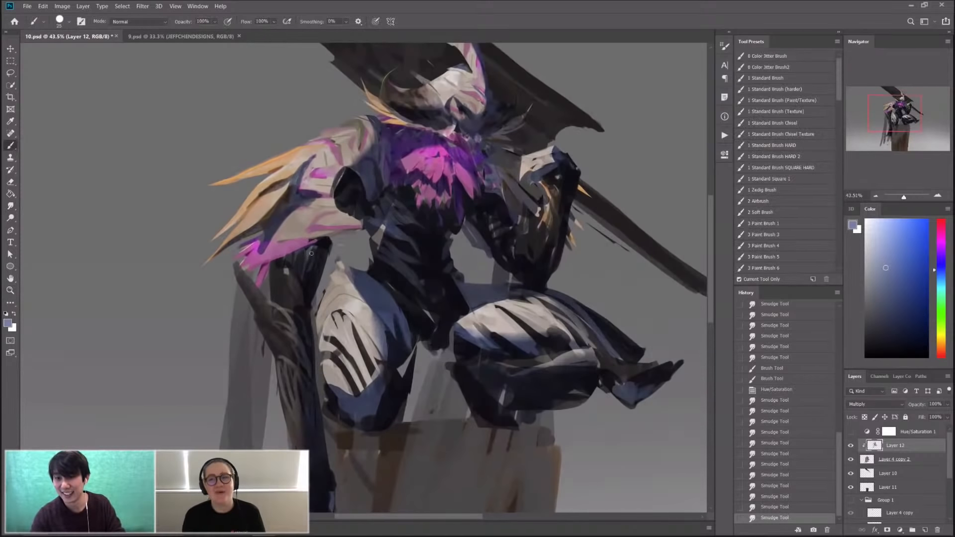
{"action": "left_click_drag", "start_coordinate": [286, 254], "coordinate": [259, 285]}
{"action": "key", "text": "ctrl+space"}
{"action": "mouse_move", "coordinate": [358, 222]}
{"action": "left_mouse_down"}
{"action": "mouse_move", "coordinate": [339, 208]}
{"action": "mouse_move", "coordinate": [378, 209]}
{"action": "mouse_move", "coordinate": [344, 217]}
{"action": "left_mouse_up"}
Blend the shading around the collar and between the chest plumage and raised arm with the Smudge tool
{"action": "left_click", "coordinate": [12, 206]}
{"action": "left_click_drag", "start_coordinate": [478, 166], "coordinate": [488, 175]}
{"action": "key", "text": "ctrl+space"}
{"action": "mouse_move", "coordinate": [498, 180]}
{"action": "left_mouse_down"}
{"action": "mouse_move", "coordinate": [517, 145]}
{"action": "mouse_move", "coordinate": [490, 150]}
{"action": "left_mouse_up"}
{"action": "left_click_drag", "start_coordinate": [437, 201], "coordinate": [468, 205]}
{"action": "key", "text": "ctrl+space"}
{"action": "mouse_move", "coordinate": [369, 113]}
{"action": "left_mouse_down"}
{"action": "mouse_move", "coordinate": [466, 186]}
{"action": "mouse_move", "coordinate": [444, 180]}
{"action": "left_mouse_up"}
{"action": "key", "text": "ctrl+space"}
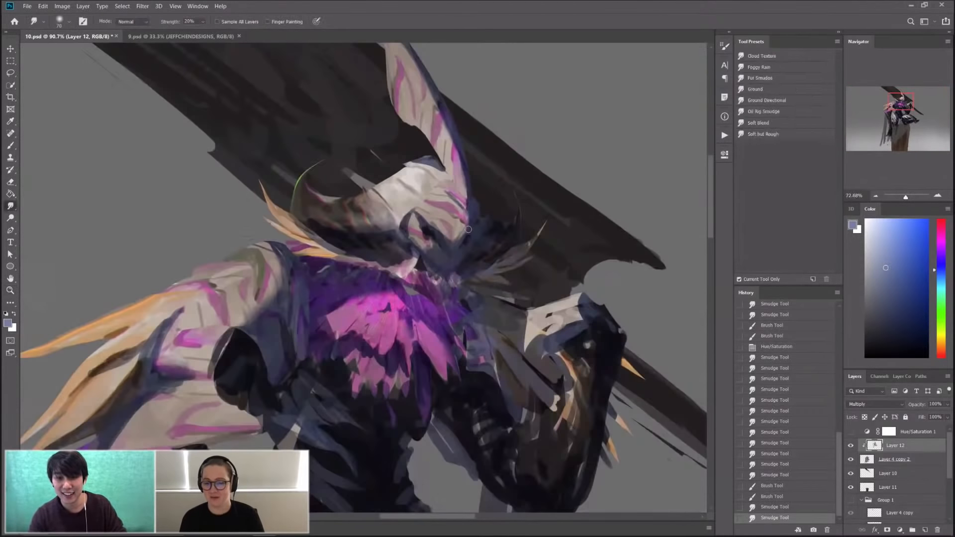
Paint small shadow strokes around the helmet and collar on Layer 12 with a smaller brush
{"action": "key", "text": "b"}
{"action": "key", "text": "ctrl+space"}
{"action": "left_click_drag", "start_coordinate": [461, 224], "coordinate": [493, 228]}
{"action": "mouse_move", "coordinate": [442, 268]}
{"action": "left_mouse_down"}
{"action": "mouse_move", "coordinate": [474, 198]}
{"action": "mouse_move", "coordinate": [438, 265]}
{"action": "mouse_move", "coordinate": [463, 220]}
{"action": "mouse_move", "coordinate": [405, 190]}
{"action": "mouse_move", "coordinate": [437, 254]}
{"action": "left_mouse_up"}
{"action": "key", "text": "ctrl+z"}
{"action": "key", "text": "["}
{"action": "key", "text": "["}
{"action": "left_click_drag", "start_coordinate": [405, 218], "coordinate": [351, 188]}
{"action": "left_click_drag", "start_coordinate": [369, 200], "coordinate": [354, 192]}
{"action": "left_click_drag", "start_coordinate": [299, 115], "coordinate": [325, 141]}
{"action": "left_click_drag", "start_coordinate": [301, 117], "coordinate": [343, 149]}
{"action": "mouse_move", "coordinate": [326, 137]}
{"action": "left_mouse_down"}
{"action": "mouse_move", "coordinate": [354, 159]}
{"action": "mouse_move", "coordinate": [278, 150]}
{"action": "left_mouse_up"}
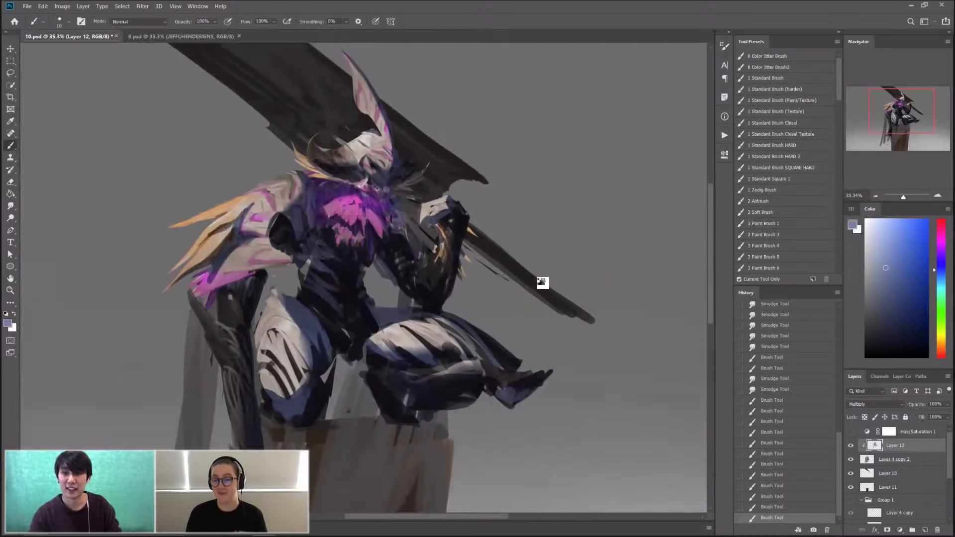
Flip the canvas horizontally
{"action": "key", "text": "ctrl+shift+h"}
{"action": "left_click", "coordinate": [542, 279]}
{"action": "left_click_drag", "start_coordinate": [522, 272], "coordinate": [483, 276]}
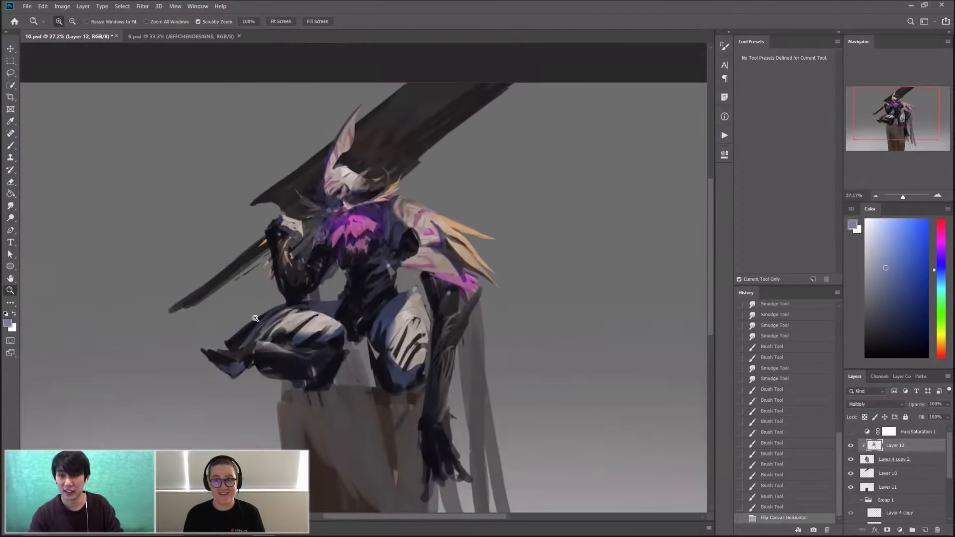
{"action": "left_click_drag", "start_coordinate": [279, 320], "coordinate": [311, 322]}
{"action": "left_click", "coordinate": [925, 530]}
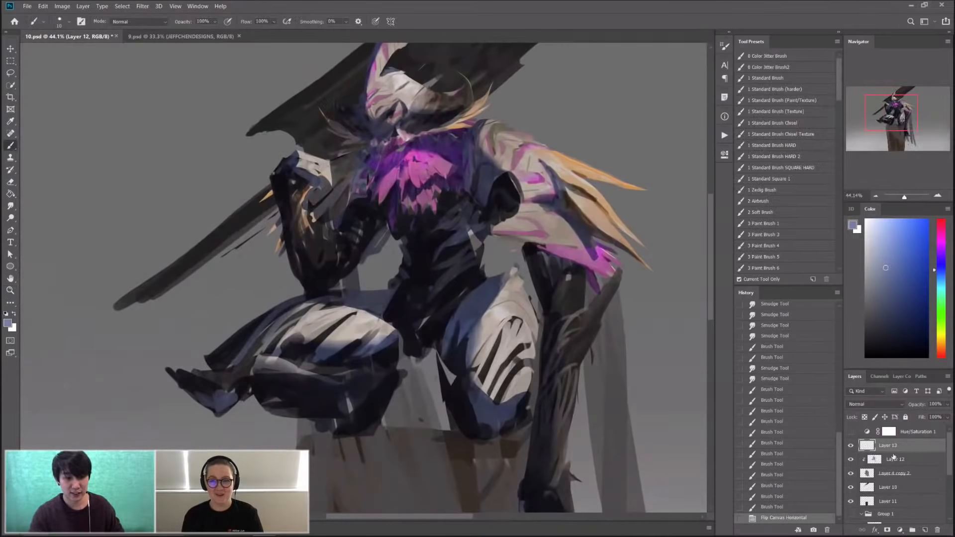
{"action": "left_click", "coordinate": [903, 451], "text": "alt"}
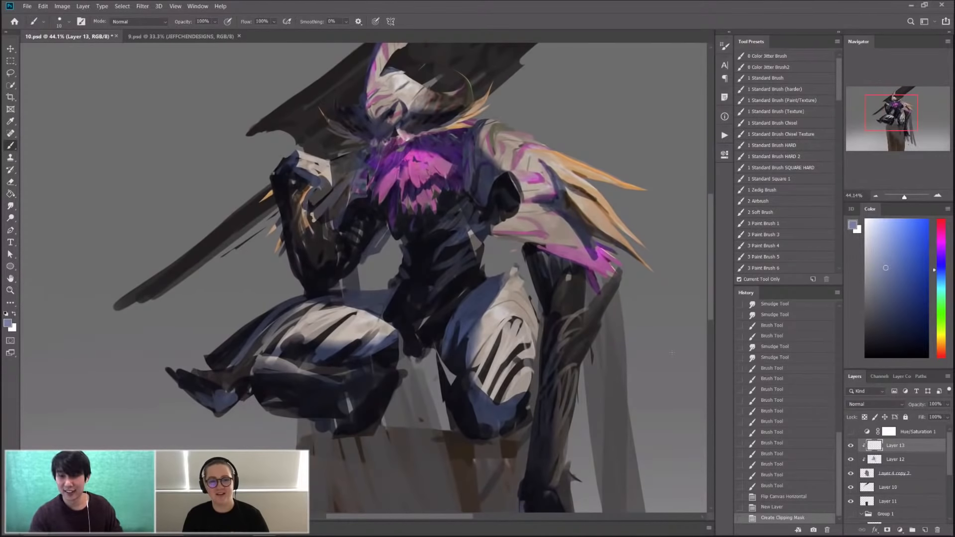
{"action": "key", "text": "ctrl+z"}
{"action": "key", "text": "ctrl+z"}
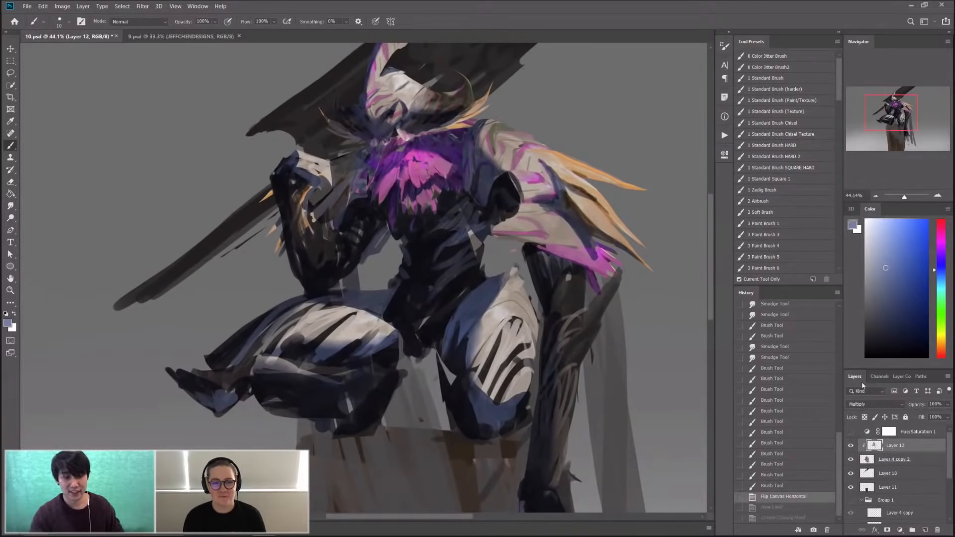
Lock Layer 12's transparent pixels and brush a lighter blue over the upright thigh's shading with 2 Soft Brush
{"action": "left_click", "coordinate": [864, 417]}
{"action": "left_click_drag", "start_coordinate": [886, 251], "coordinate": [893, 227]}
{"action": "left_click", "coordinate": [761, 212]}
{"action": "key", "text": "["}
{"action": "key", "text": "["}
{"action": "key", "text": "["}
{"action": "left_click_drag", "start_coordinate": [476, 292], "coordinate": [464, 351]}
{"action": "left_click_drag", "start_coordinate": [489, 289], "coordinate": [466, 354]}
Softly brush the lighter blue over the folded thigh and the shading near the shoulder and collar using smaller brush sizes
{"action": "key", "text": "["}
{"action": "key", "text": "["}
{"action": "key", "text": "["}
{"action": "left_click_drag", "start_coordinate": [319, 298], "coordinate": [386, 297]}
{"action": "mouse_move", "coordinate": [445, 147]}
{"action": "left_mouse_down"}
{"action": "mouse_move", "coordinate": [476, 149]}
{"action": "mouse_move", "coordinate": [486, 124]}
{"action": "left_mouse_up"}
{"action": "key", "text": "["}
{"action": "mouse_move", "coordinate": [468, 91]}
{"action": "left_mouse_down"}
{"action": "mouse_move", "coordinate": [404, 82]}
{"action": "mouse_move", "coordinate": [502, 90]}
{"action": "left_mouse_up"}
{"action": "key", "text": "["}
Undo the last stroke and brush lighter blue along the helmet's tall crest and down the side of the face
{"action": "left_click_drag", "start_coordinate": [712, 209], "coordinate": [712, 177]}
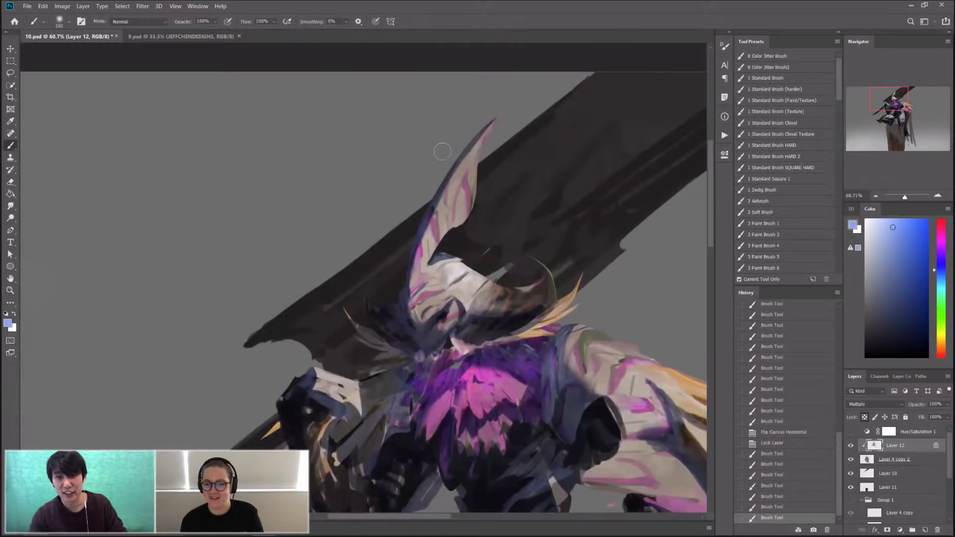
{"action": "key", "text": "ctrl+z"}
{"action": "left_click_drag", "start_coordinate": [458, 159], "coordinate": [418, 255]}
{"action": "left_click_drag", "start_coordinate": [399, 326], "coordinate": [416, 271]}
{"action": "left_click_drag", "start_coordinate": [429, 209], "coordinate": [420, 222]}
{"action": "left_click_drag", "start_coordinate": [430, 231], "coordinate": [366, 229]}
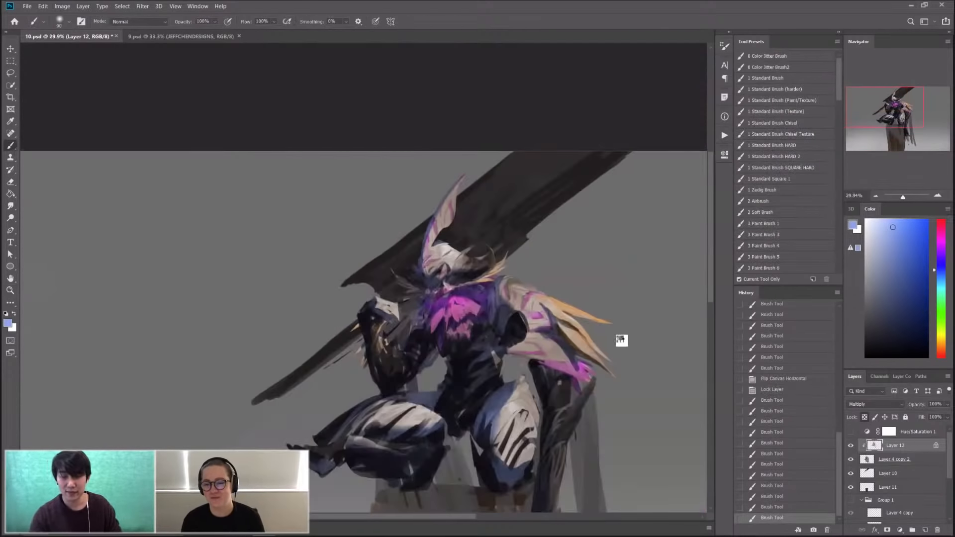
Flip the canvas back horizontally and lighten the shading along the folded leg's upper edge with the soft brush
{"action": "key", "text": "ctrl+shift+h"}
{"action": "mouse_move", "coordinate": [622, 350]}
{"action": "left_mouse_down"}
{"action": "mouse_move", "coordinate": [610, 383]}
{"action": "mouse_move", "coordinate": [337, 214]}
{"action": "left_mouse_up"}
{"action": "left_click_drag", "start_coordinate": [318, 244], "coordinate": [341, 245]}
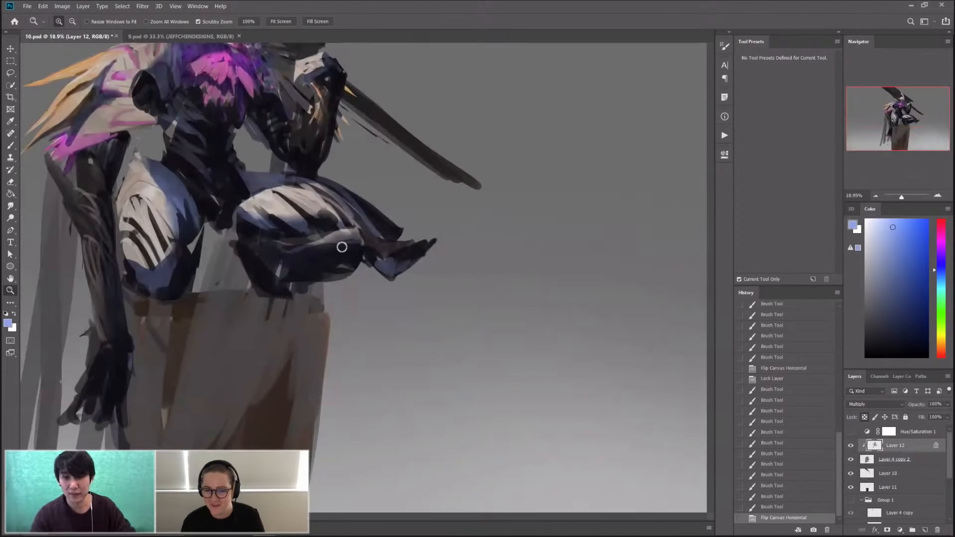
{"action": "left_click_drag", "start_coordinate": [354, 195], "coordinate": [375, 215]}
{"action": "left_click_drag", "start_coordinate": [330, 180], "coordinate": [354, 201]}
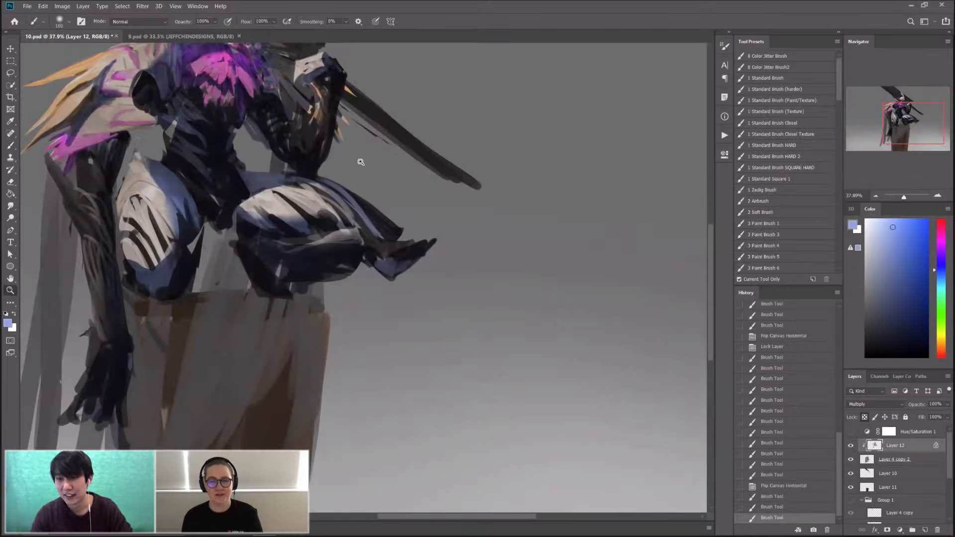
{"action": "left_click_drag", "start_coordinate": [367, 162], "coordinate": [335, 172]}
{"action": "left_click_drag", "start_coordinate": [355, 229], "coordinate": [400, 227]}
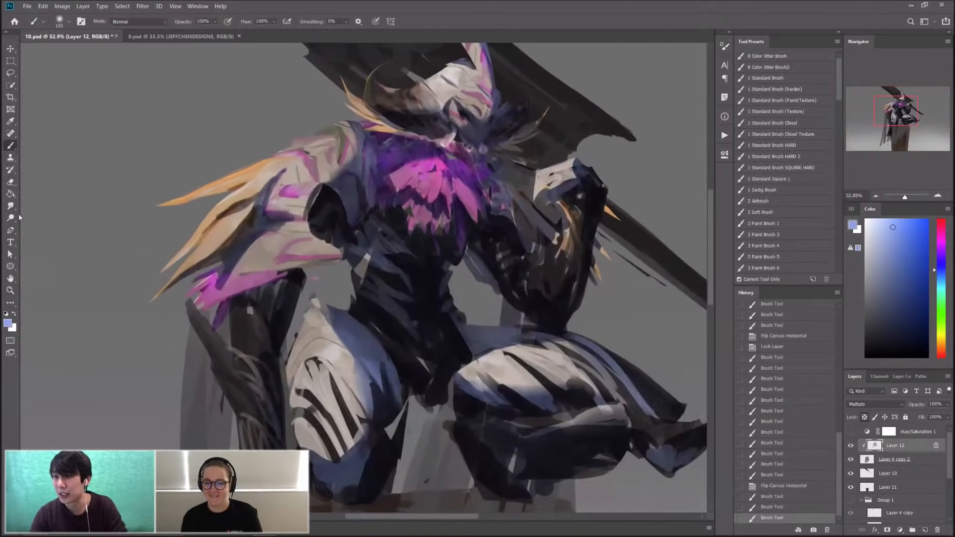
Lighten the shading on the shoulder, the wing feathers and the collar area with a smaller soft brush
{"action": "left_click_drag", "start_coordinate": [363, 161], "coordinate": [356, 196]}
{"action": "key", "text": "bracketleft"}
{"action": "key", "text": "bracketleft"}
{"action": "left_click_drag", "start_coordinate": [222, 283], "coordinate": [243, 247]}
{"action": "left_click_drag", "start_coordinate": [468, 171], "coordinate": [472, 180]}
{"action": "left_click_drag", "start_coordinate": [466, 168], "coordinate": [473, 181]}
{"action": "left_click_drag", "start_coordinate": [469, 169], "coordinate": [474, 182]}
Brush lighter blue into the shading beside the helmet and over the raised hand
{"action": "mouse_move", "coordinate": [511, 139]}
{"action": "left_mouse_down"}
{"action": "mouse_move", "coordinate": [462, 136]}
{"action": "mouse_move", "coordinate": [562, 130]}
{"action": "left_mouse_up"}
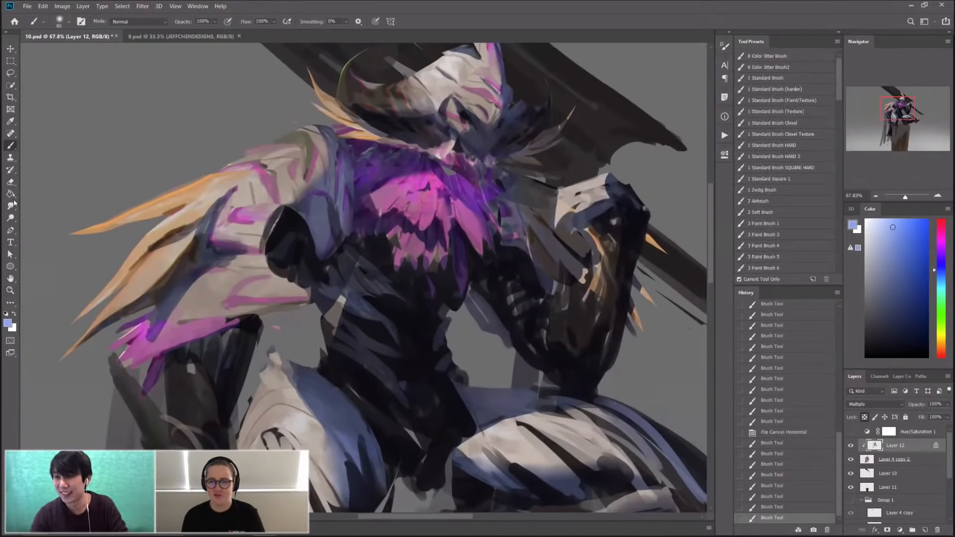
{"action": "left_click_drag", "start_coordinate": [521, 104], "coordinate": [555, 82]}
{"action": "mouse_move", "coordinate": [617, 184]}
{"action": "left_mouse_down"}
{"action": "mouse_move", "coordinate": [642, 208]}
{"action": "mouse_move", "coordinate": [584, 213]}
{"action": "left_mouse_up"}
{"action": "left_click_drag", "start_coordinate": [640, 175], "coordinate": [561, 153]}
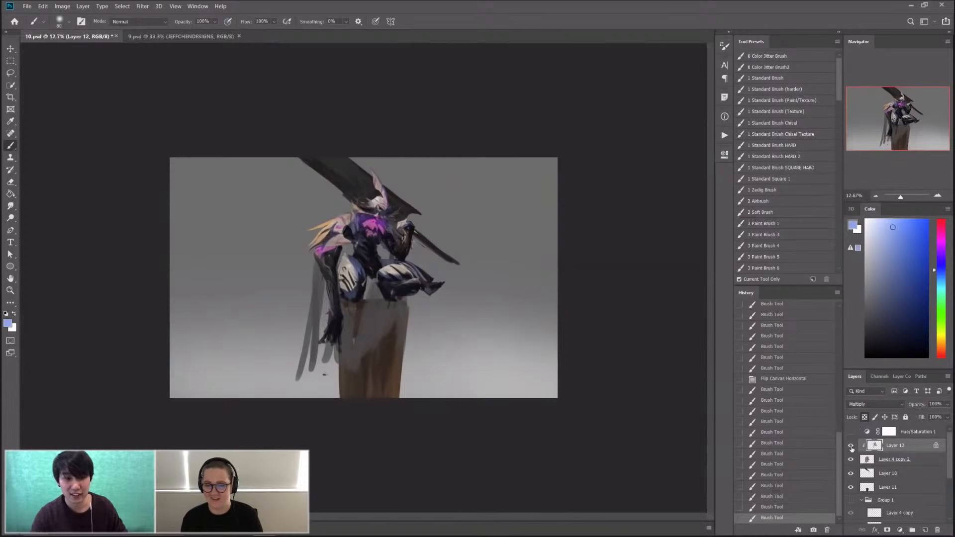
Compare the figure with Layer 12 hidden and shown, and set the layer's fill to 88%
{"action": "left_click", "coordinate": [851, 447]}
{"action": "left_click", "coordinate": [851, 446]}
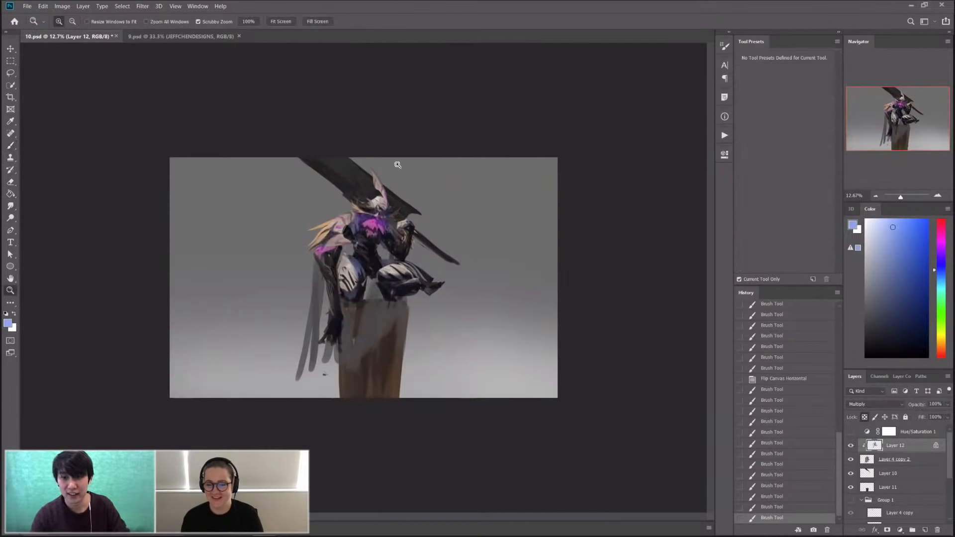
{"action": "left_click_drag", "start_coordinate": [394, 164], "coordinate": [438, 164]}
{"action": "mouse_move", "coordinate": [332, 151]}
{"action": "left_mouse_down"}
{"action": "mouse_move", "coordinate": [368, 151]}
{"action": "mouse_move", "coordinate": [343, 151]}
{"action": "left_mouse_up"}
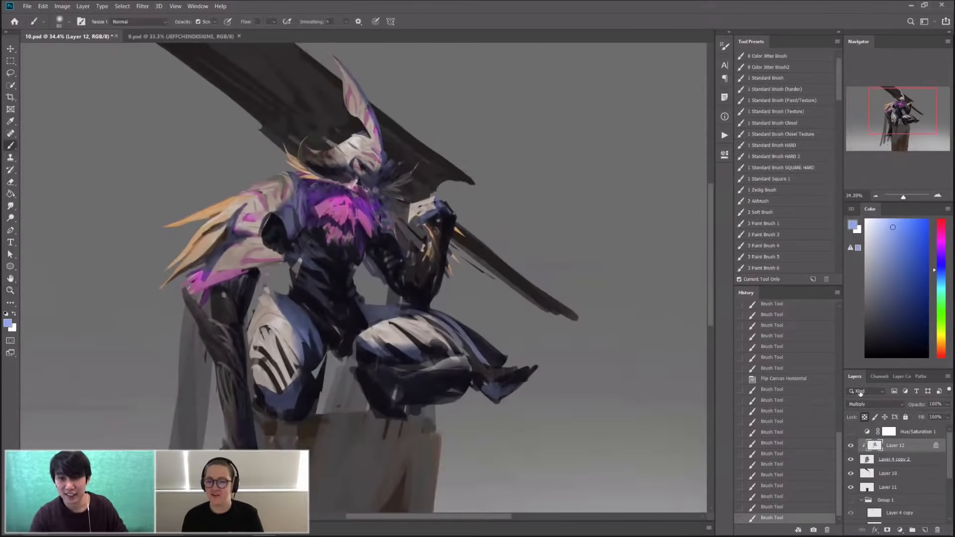
{"action": "left_click_drag", "start_coordinate": [915, 416], "coordinate": [918, 419]}
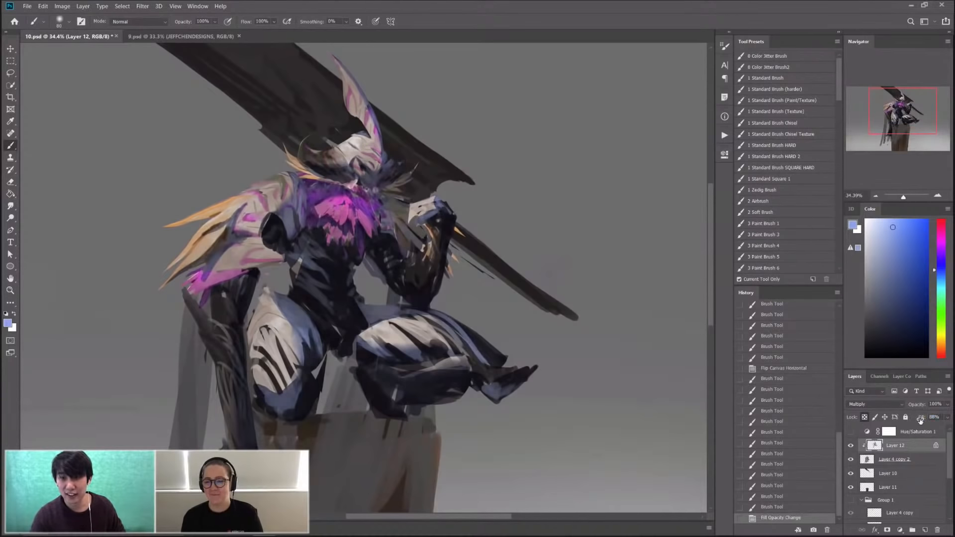
Add a new blank layer above Layer 12
{"action": "key", "text": "z"}
{"action": "left_click_drag", "start_coordinate": [335, 176], "coordinate": [442, 176]}
{"action": "key", "text": "ctrl+0"}
{"action": "key", "text": "b"}
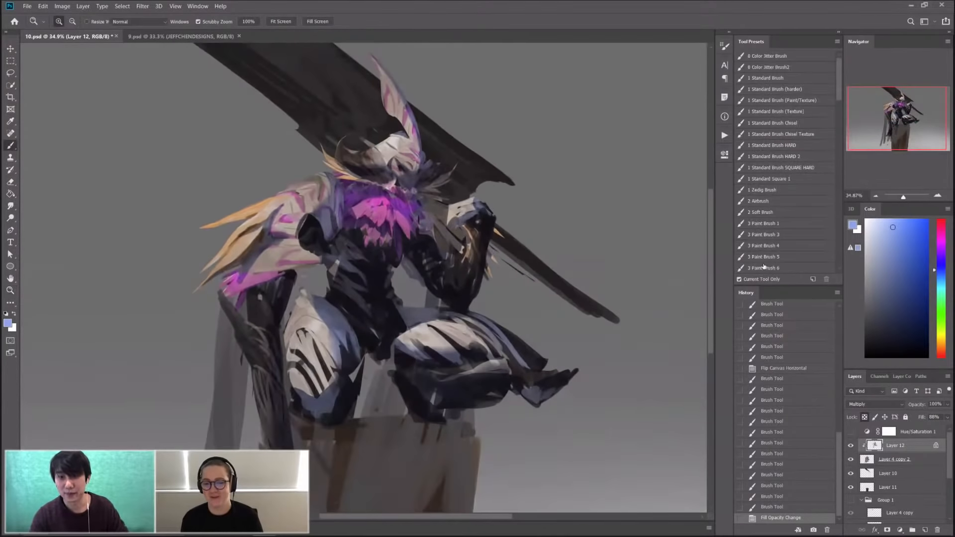
{"action": "left_click", "coordinate": [925, 530]}
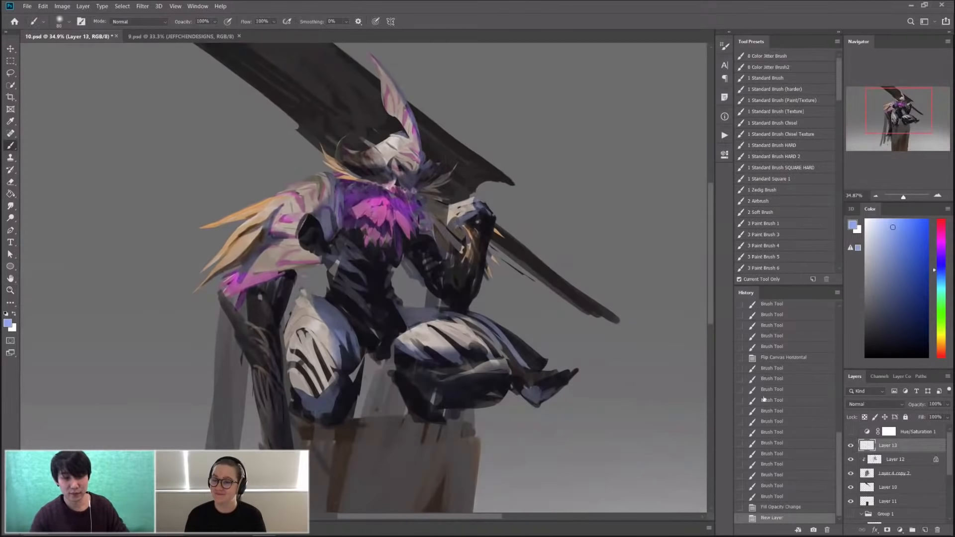
Toggle Layer 12's visibility to compare the figure with and without its shading
{"action": "left_click", "coordinate": [851, 446]}
{"action": "left_click", "coordinate": [853, 459]}
{"action": "left_click_drag", "start_coordinate": [852, 459], "coordinate": [851, 446]}
{"action": "left_click", "coordinate": [851, 459]}
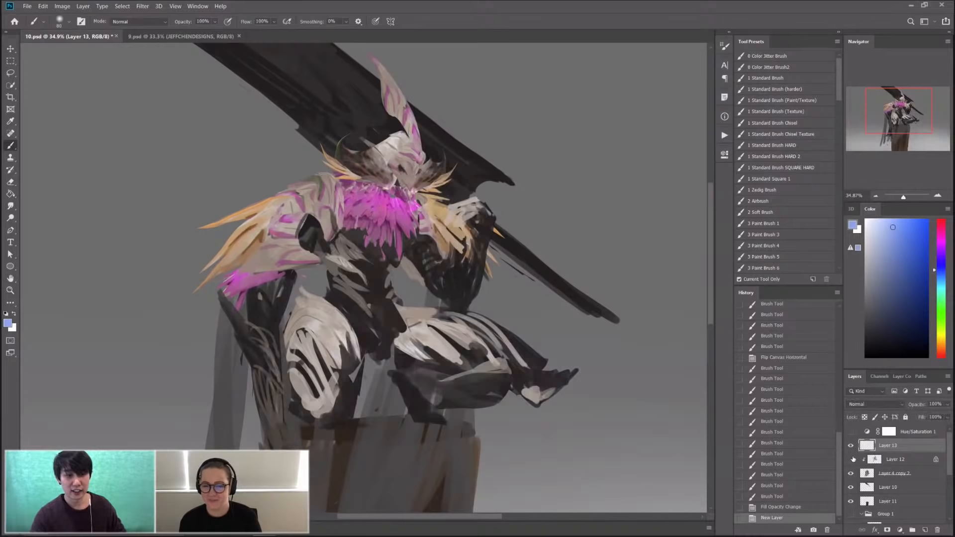
{"action": "left_click", "coordinate": [852, 460]}
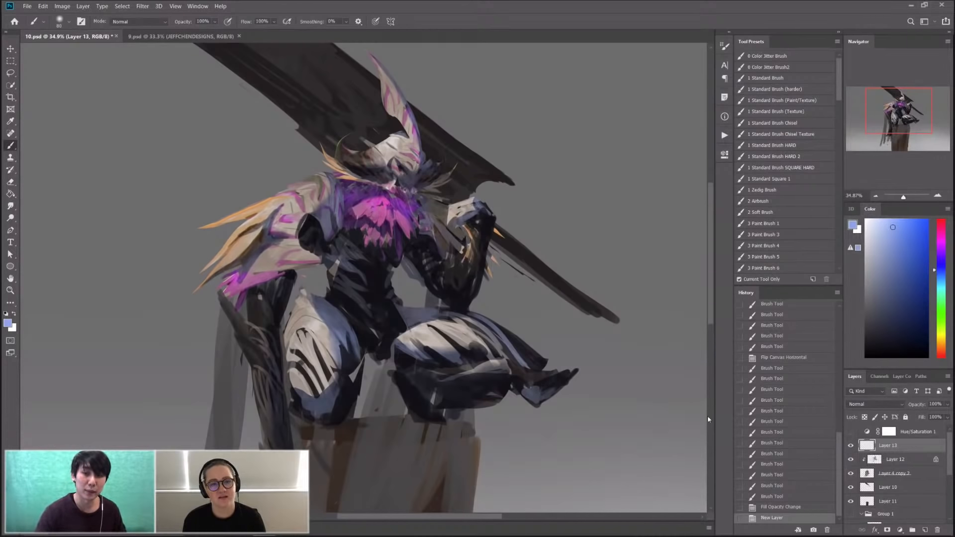
{"action": "left_click", "coordinate": [852, 460]}
{"action": "left_click", "coordinate": [852, 461]}
Examine the shading on the thighs, torso and shoulders up close and across the whole figure
{"action": "key", "text": "ctrl+space"}
{"action": "left_click_drag", "start_coordinate": [375, 352], "coordinate": [418, 351]}
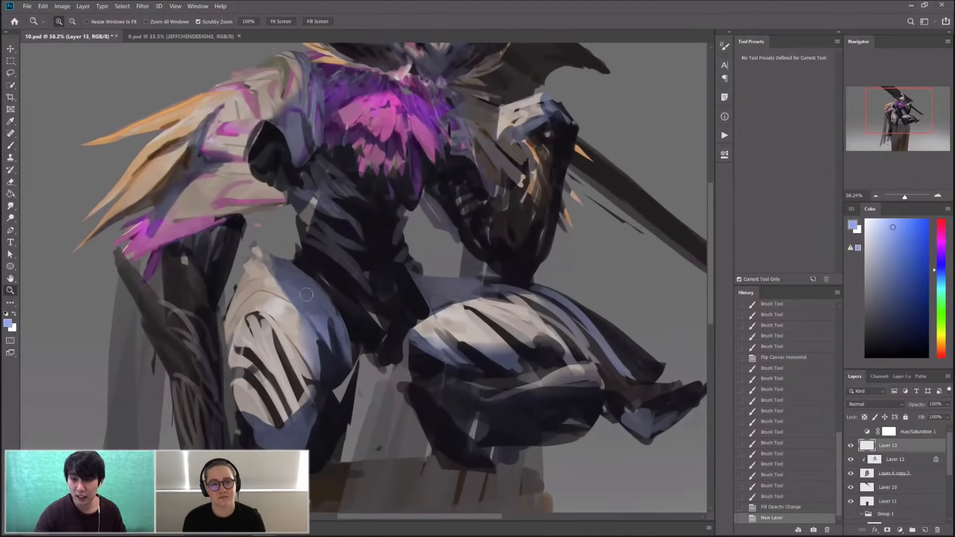
{"action": "key", "text": "ctrl+space"}
{"action": "left_click_drag", "start_coordinate": [311, 303], "coordinate": [312, 337]}
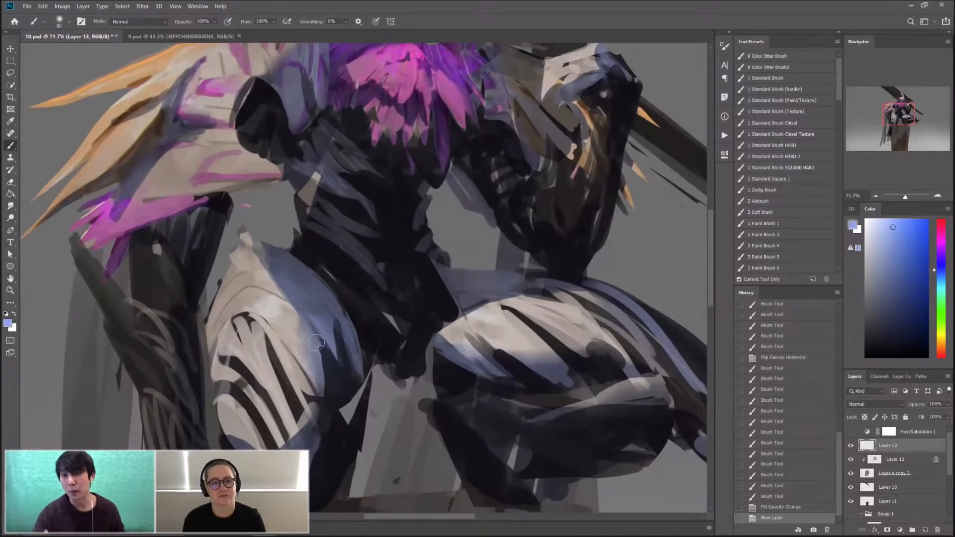
{"action": "key", "text": "ctrl+space"}
{"action": "mouse_move", "coordinate": [369, 309]}
{"action": "left_mouse_down"}
{"action": "mouse_move", "coordinate": [326, 310]}
{"action": "mouse_move", "coordinate": [363, 319]}
{"action": "left_mouse_up"}
{"action": "key", "text": "ctrl+space"}
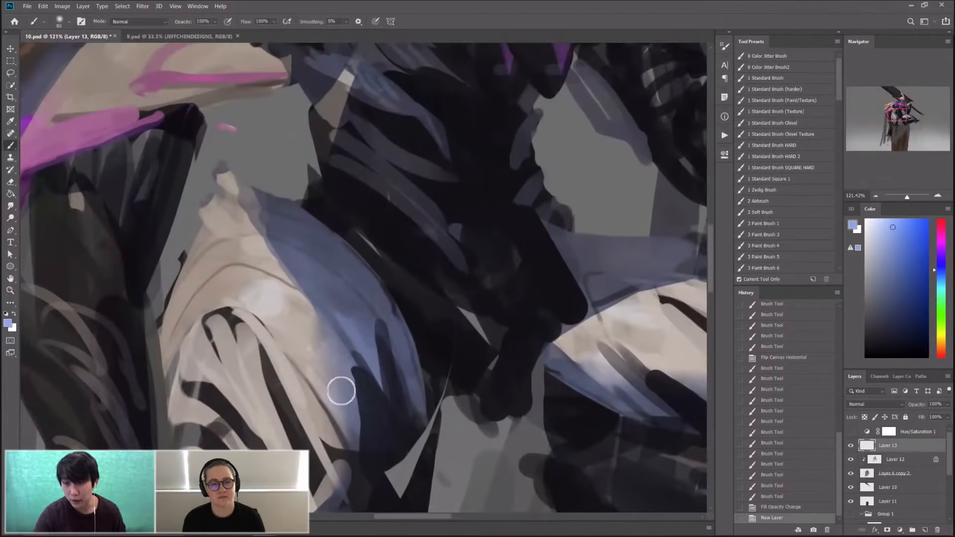
{"action": "key", "text": "ctrl+space"}
{"action": "left_click_drag", "start_coordinate": [354, 361], "coordinate": [310, 362]}
{"action": "left_click_drag", "start_coordinate": [408, 318], "coordinate": [427, 323]}
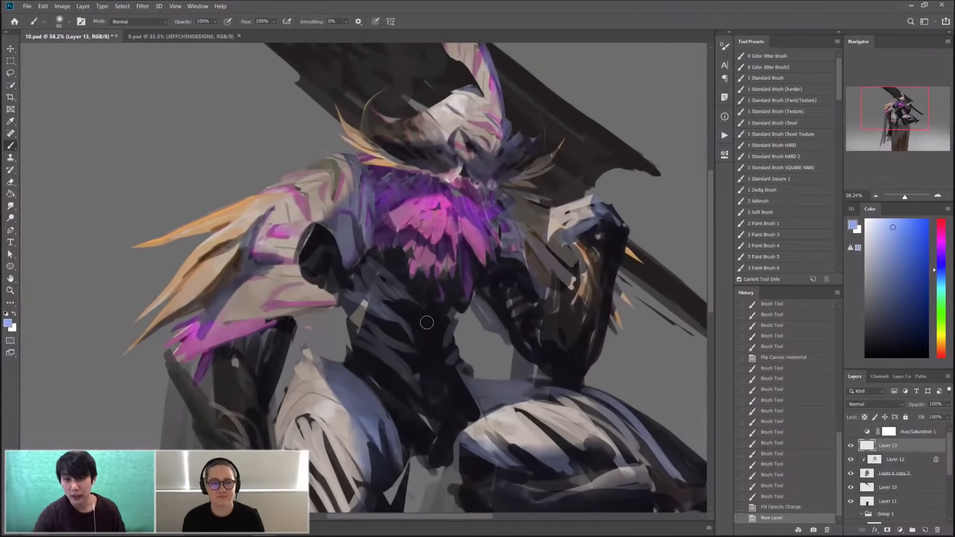
{"action": "key", "text": "ctrl+space"}
{"action": "left_click_drag", "start_coordinate": [423, 219], "coordinate": [392, 220]}
{"action": "left_click_drag", "start_coordinate": [615, 356], "coordinate": [645, 360]}
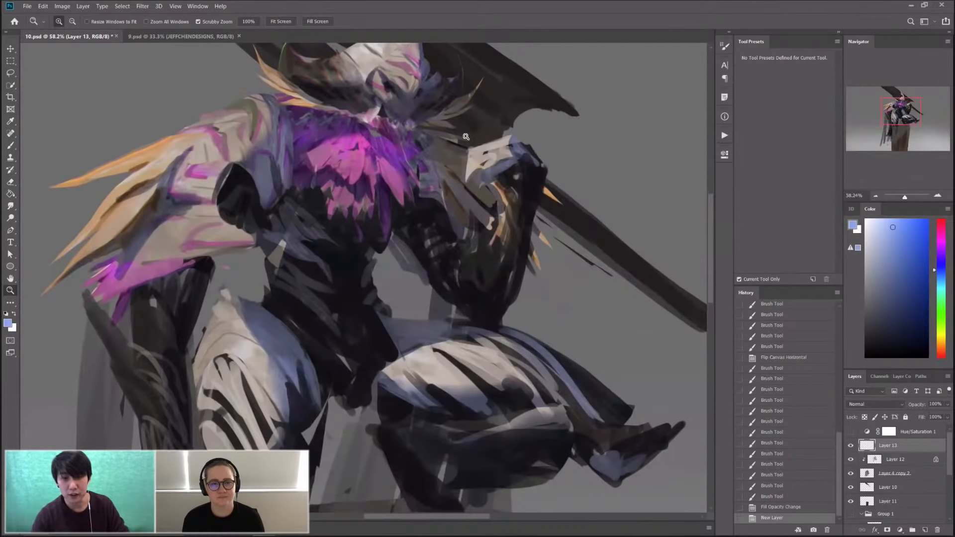
{"action": "left_click_drag", "start_coordinate": [537, 150], "coordinate": [488, 146]}
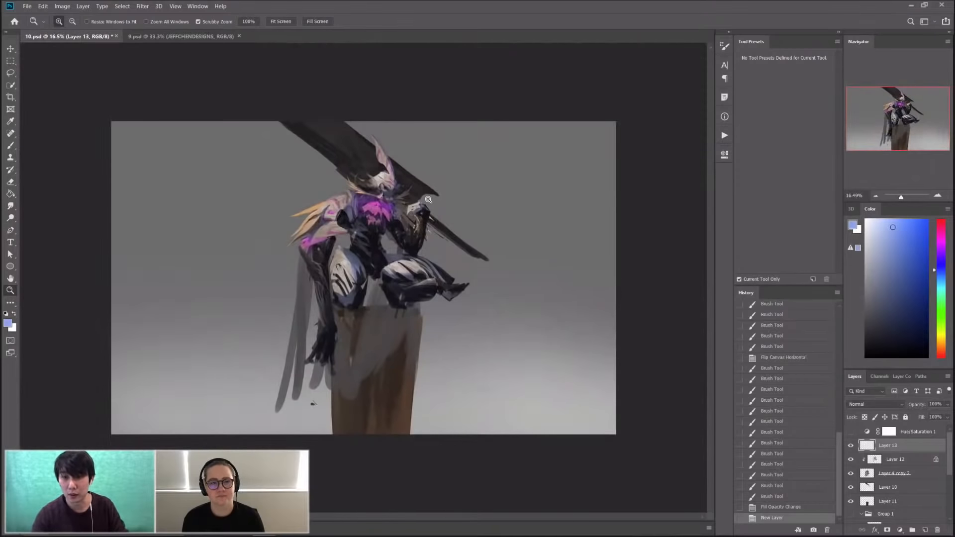
Darken and define the eye hollow on the mask on Layer 13 with a much smaller brush
{"action": "left_click_drag", "start_coordinate": [428, 200], "coordinate": [356, 193]}
{"action": "key", "text": "b"}
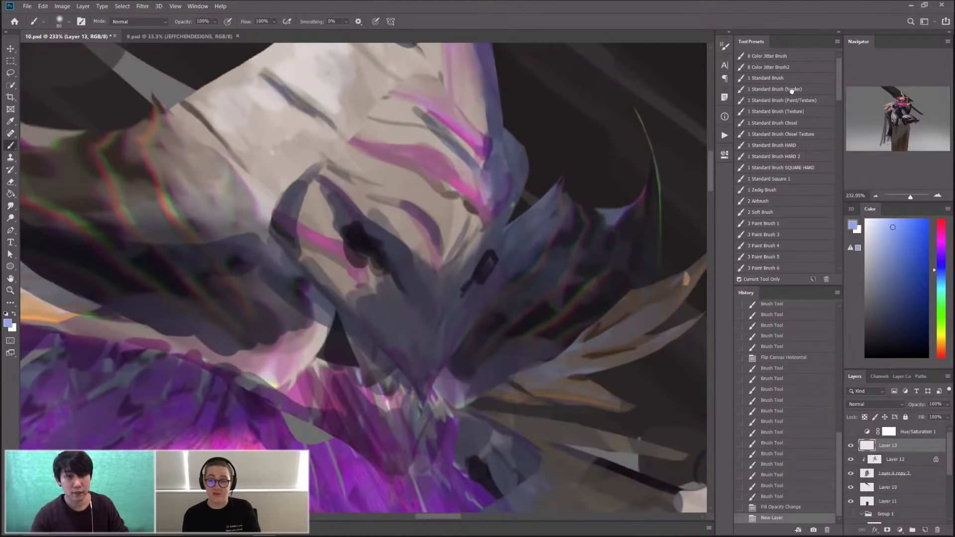
{"action": "key", "text": "bracketleft"}
{"action": "key", "text": "bracketleft"}
{"action": "key", "text": "bracketleft"}
{"action": "key", "text": "bracketleft"}
{"action": "key", "text": "bracketleft"}
{"action": "key", "text": "bracketleft"}
{"action": "key", "text": "bracketleft"}
{"action": "key", "text": "bracketleft"}
{"action": "key", "text": "bracketleft"}
{"action": "key", "text": "bracketleft"}
{"action": "key", "text": "bracketleft"}
{"action": "key", "text": "bracketleft"}
{"action": "mouse_move", "coordinate": [351, 234]}
{"action": "left_mouse_down"}
{"action": "mouse_move", "coordinate": [372, 252]}
{"action": "mouse_move", "coordinate": [383, 240]}
{"action": "mouse_move", "coordinate": [349, 227]}
{"action": "left_mouse_up"}
{"action": "key", "text": "ctrl+z"}
{"action": "key", "text": "ctrl+z"}
{"action": "left_click", "coordinate": [360, 242], "text": "alt"}
Sample a pale tone from the helmet and paint a small highlight under the dark eye
{"action": "left_click", "coordinate": [376, 206], "text": "alt"}
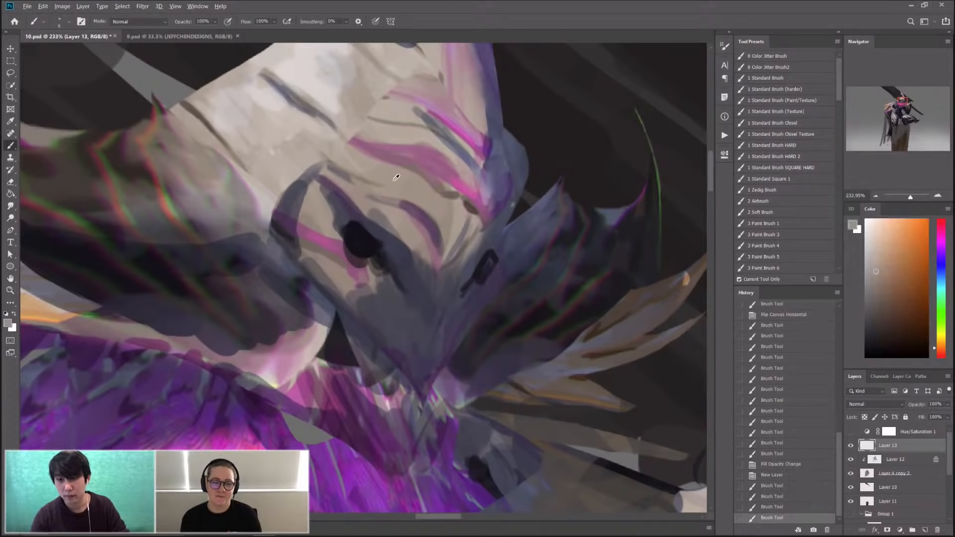
{"action": "left_click", "coordinate": [324, 91], "text": "alt"}
{"action": "mouse_move", "coordinate": [365, 262]}
{"action": "left_mouse_down"}
{"action": "mouse_move", "coordinate": [357, 255]}
{"action": "mouse_move", "coordinate": [372, 260]}
{"action": "left_mouse_up"}
{"action": "left_click_drag", "start_coordinate": [415, 208], "coordinate": [361, 212]}
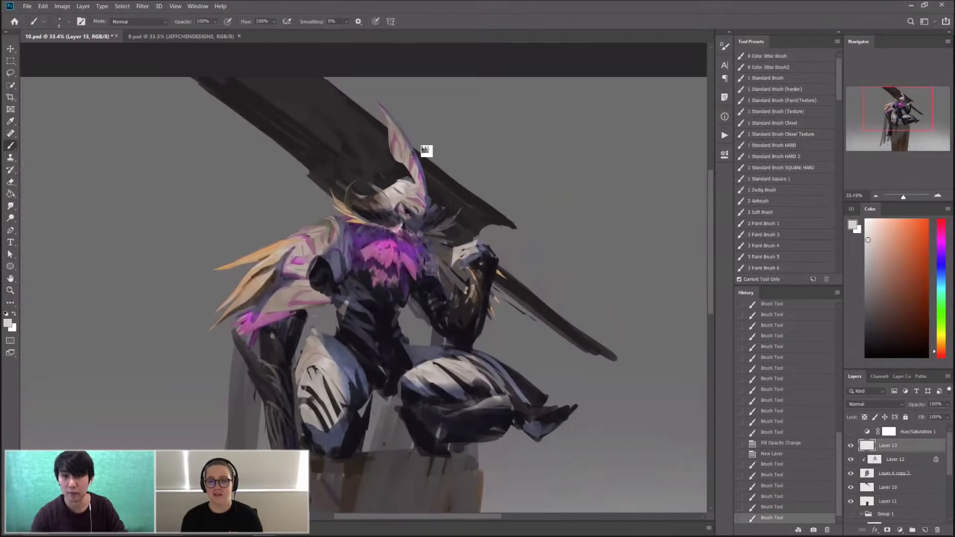
Flip the canvas horizontally and paint a stroke in a sampled dark tone on the mask below the eye
{"action": "key", "text": "ctrl+shift+h"}
{"action": "key", "text": "z"}
{"action": "left_click_drag", "start_coordinate": [303, 208], "coordinate": [386, 217]}
{"action": "key", "text": "b"}
{"action": "left_click", "coordinate": [352, 232], "text": "alt"}
{"action": "left_click_drag", "start_coordinate": [328, 263], "coordinate": [316, 281]}
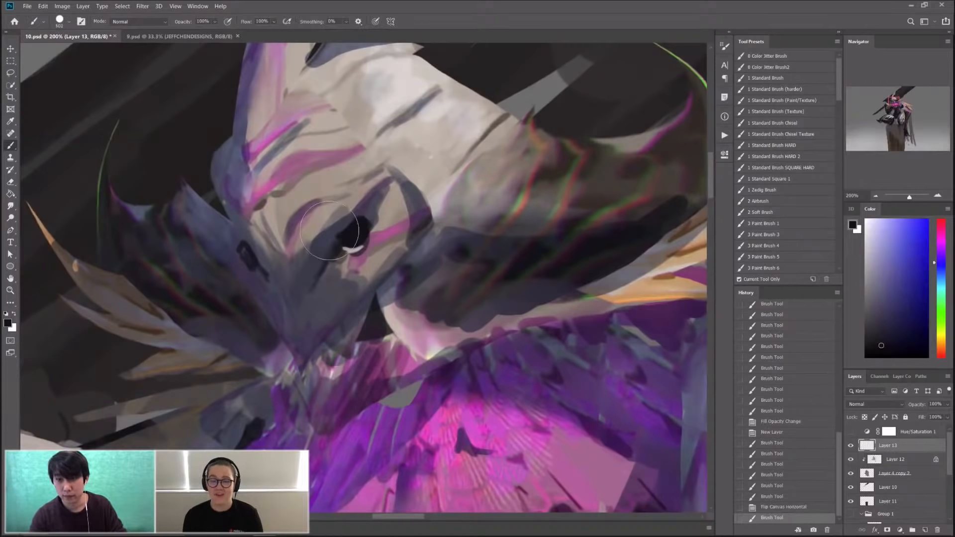
Paint further accents around the eye and along the edge of the mask with tones sampled from the face
{"action": "key", "text": "z"}
{"action": "left_click_drag", "start_coordinate": [428, 164], "coordinate": [426, 166]}
{"action": "key", "text": "b"}
{"action": "left_click", "coordinate": [455, 230], "text": "alt"}
{"action": "key", "text": "alt+t"}
{"action": "mouse_move", "coordinate": [448, 217]}
{"action": "left_mouse_down"}
{"action": "mouse_move", "coordinate": [445, 230]}
{"action": "mouse_move", "coordinate": [446, 200]}
{"action": "mouse_move", "coordinate": [465, 172]}
{"action": "left_mouse_up"}
{"action": "left_click", "coordinate": [424, 223], "text": "alt"}
{"action": "left_click", "coordinate": [427, 218], "text": "alt"}
{"action": "mouse_move", "coordinate": [454, 192]}
{"action": "left_mouse_down"}
{"action": "mouse_move", "coordinate": [449, 229]}
{"action": "mouse_move", "coordinate": [424, 239]}
{"action": "mouse_move", "coordinate": [393, 280]}
{"action": "left_mouse_up"}
{"action": "left_click", "coordinate": [456, 197], "text": "alt"}
{"action": "left_click", "coordinate": [451, 228], "text": "alt"}
{"action": "left_click", "coordinate": [361, 228], "text": "alt"}
Fill and sharpen the dark gap between the mask's beak and the pale collar tip with sampled dark tones
{"action": "key", "text": "z"}
{"action": "mouse_move", "coordinate": [418, 248]}
{"action": "left_mouse_down"}
{"action": "mouse_move", "coordinate": [434, 234]}
{"action": "mouse_move", "coordinate": [428, 145]}
{"action": "left_mouse_up"}
{"action": "left_click_drag", "start_coordinate": [452, 219], "coordinate": [480, 225]}
{"action": "key", "text": "b"}
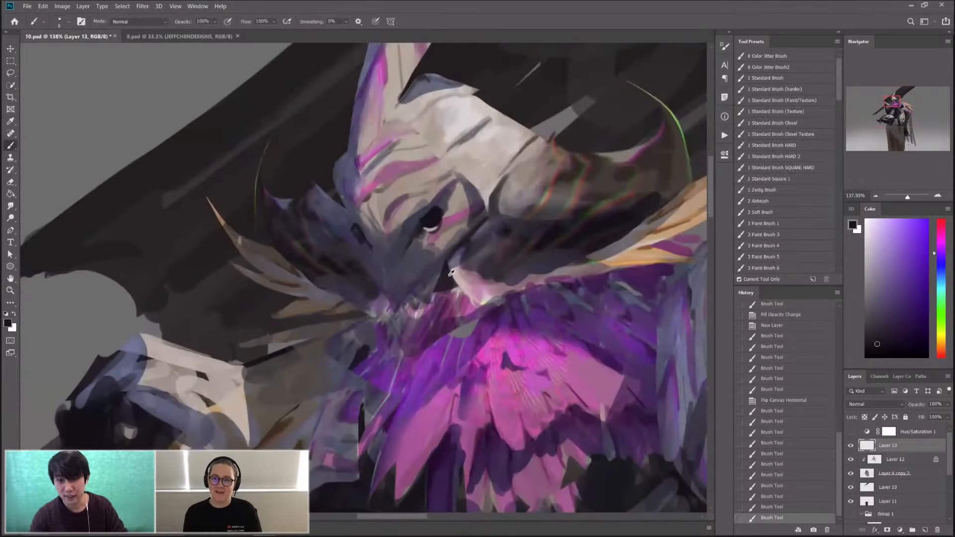
{"action": "left_click", "coordinate": [450, 284], "text": "alt"}
{"action": "mouse_move", "coordinate": [449, 281]}
{"action": "left_mouse_down"}
{"action": "mouse_move", "coordinate": [453, 262]}
{"action": "mouse_move", "coordinate": [454, 275]}
{"action": "left_mouse_up"}
{"action": "left_click", "coordinate": [450, 280], "text": "alt"}
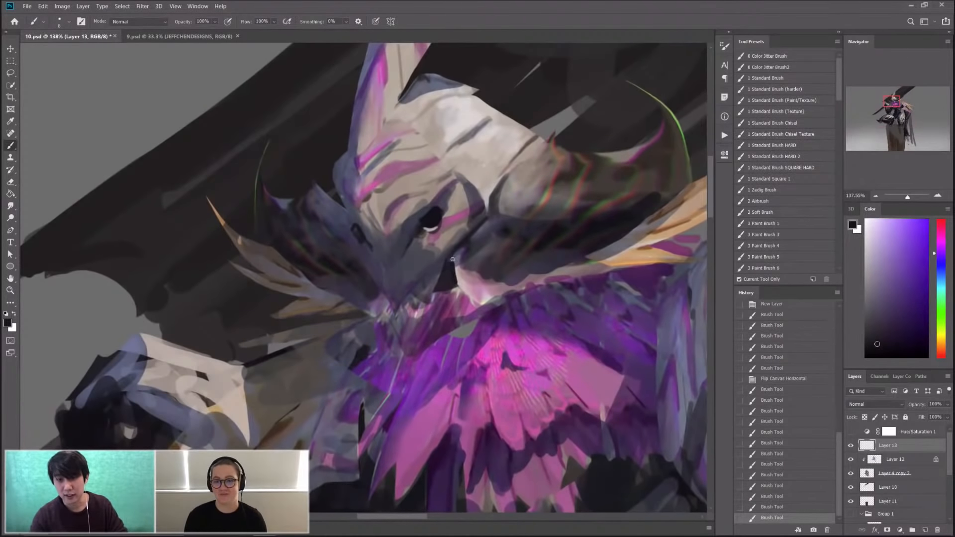
{"action": "left_click_drag", "start_coordinate": [457, 276], "coordinate": [461, 294]}
{"action": "mouse_move", "coordinate": [457, 287]}
{"action": "left_mouse_down"}
{"action": "mouse_move", "coordinate": [478, 261]}
{"action": "mouse_move", "coordinate": [470, 253]}
{"action": "mouse_move", "coordinate": [489, 288]}
{"action": "mouse_move", "coordinate": [474, 270]}
{"action": "left_mouse_up"}
Touch up the collar's lower edge with tones sampled beside it and flip the canvas back horizontally
{"action": "left_click", "coordinate": [510, 291], "text": "alt"}
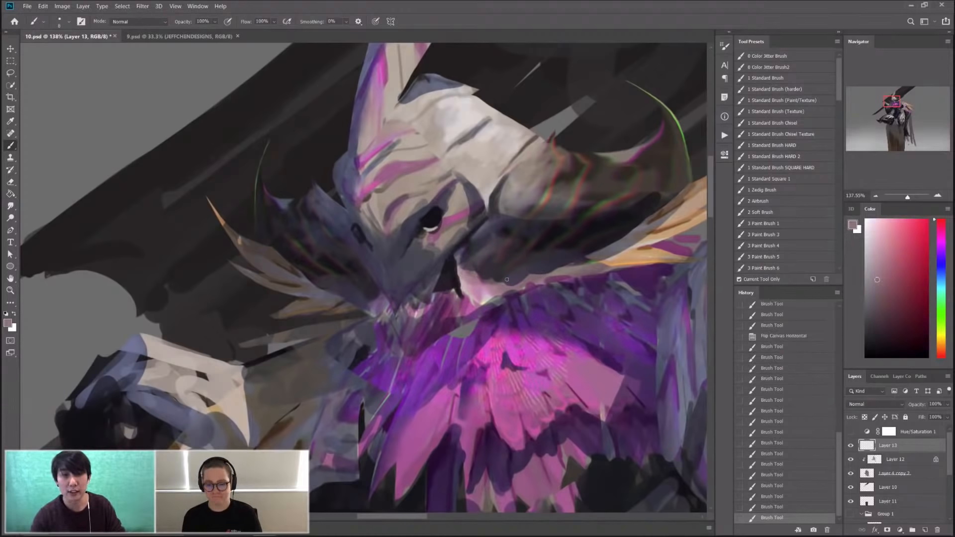
{"action": "left_click", "coordinate": [551, 261], "text": "alt"}
{"action": "mouse_move", "coordinate": [536, 269]}
{"action": "left_mouse_down"}
{"action": "mouse_move", "coordinate": [572, 261]}
{"action": "mouse_move", "coordinate": [528, 255]}
{"action": "left_mouse_up"}
{"action": "key", "text": "ctrl+shift+h"}
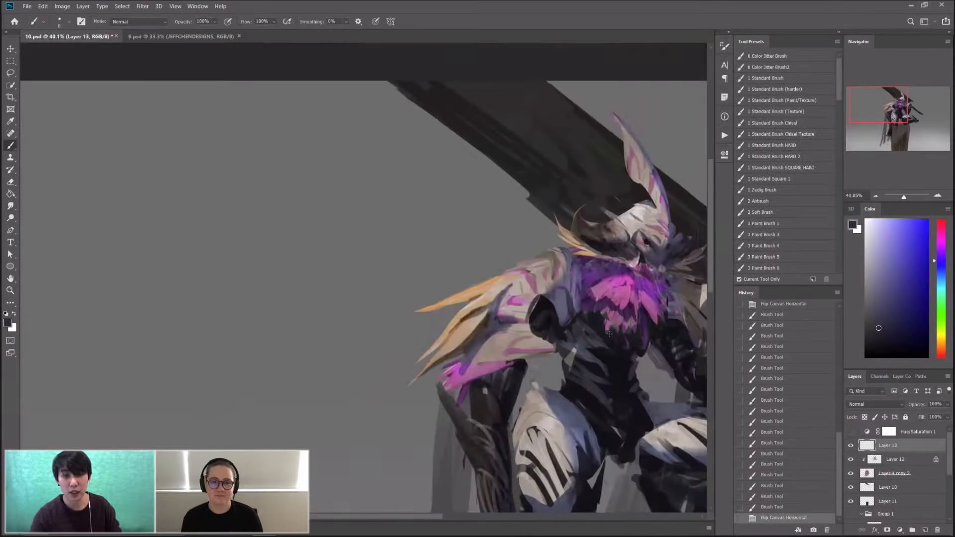
Paint thin strokes in sampled orange and dark tones where the collar's feather tips meet the mask's lower edge
{"action": "left_click_drag", "start_coordinate": [900, 113], "coordinate": [919, 118]}
{"action": "left_click_drag", "start_coordinate": [367, 184], "coordinate": [430, 183]}
{"action": "left_click", "coordinate": [103, 308], "text": "alt"}
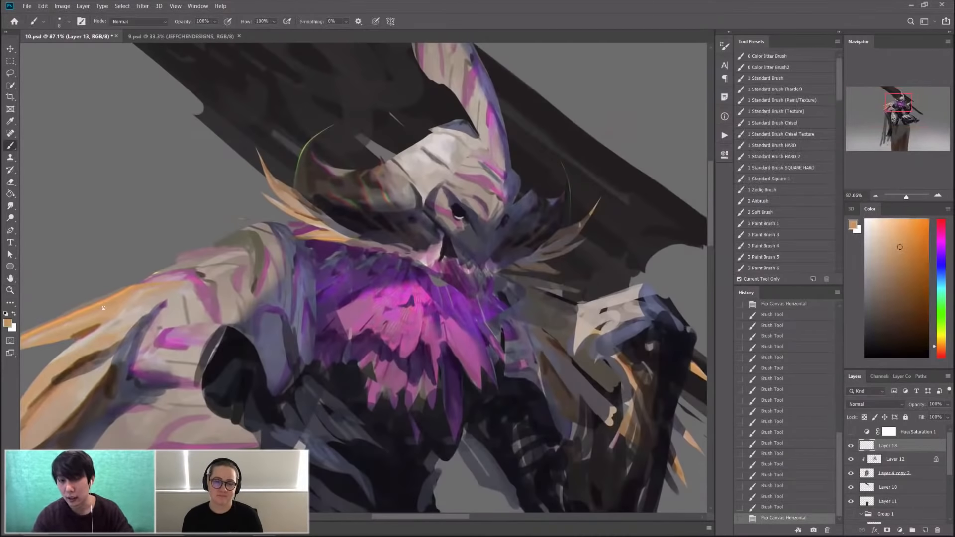
{"action": "left_click_drag", "start_coordinate": [345, 201], "coordinate": [378, 202]}
{"action": "mouse_move", "coordinate": [373, 264]}
{"action": "left_mouse_down"}
{"action": "mouse_move", "coordinate": [333, 207]}
{"action": "mouse_move", "coordinate": [366, 250]}
{"action": "mouse_move", "coordinate": [341, 230]}
{"action": "mouse_move", "coordinate": [372, 264]}
{"action": "left_mouse_up"}
{"action": "key", "text": "ctrl+z"}
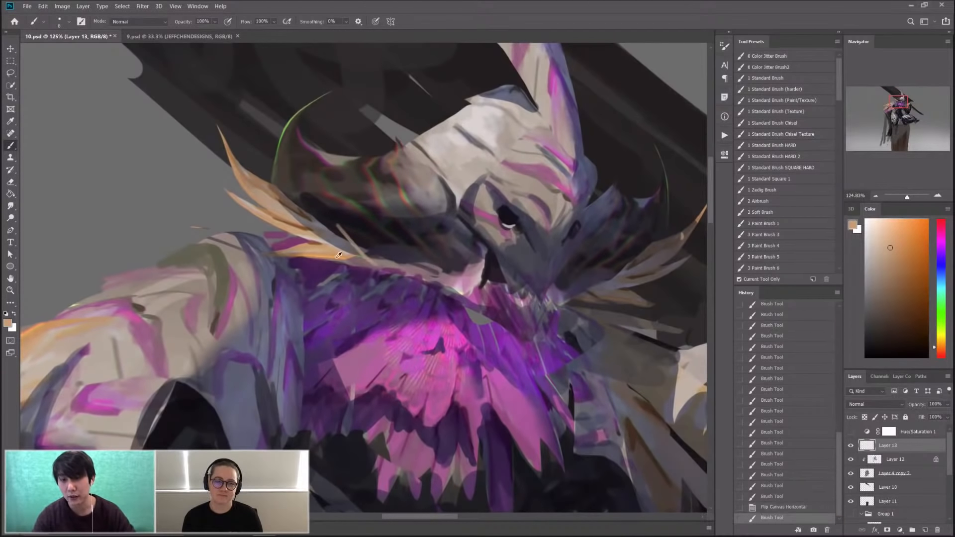
{"action": "left_click", "coordinate": [343, 226], "text": "alt"}
{"action": "left_click_drag", "start_coordinate": [338, 226], "coordinate": [357, 239]}
{"action": "mouse_move", "coordinate": [352, 236]}
{"action": "left_mouse_down"}
{"action": "mouse_move", "coordinate": [298, 222]}
{"action": "mouse_move", "coordinate": [317, 222]}
{"action": "left_mouse_up"}
{"action": "mouse_move", "coordinate": [512, 231]}
{"action": "left_mouse_down"}
{"action": "mouse_move", "coordinate": [456, 231]}
{"action": "mouse_move", "coordinate": [555, 228]}
{"action": "left_mouse_up"}
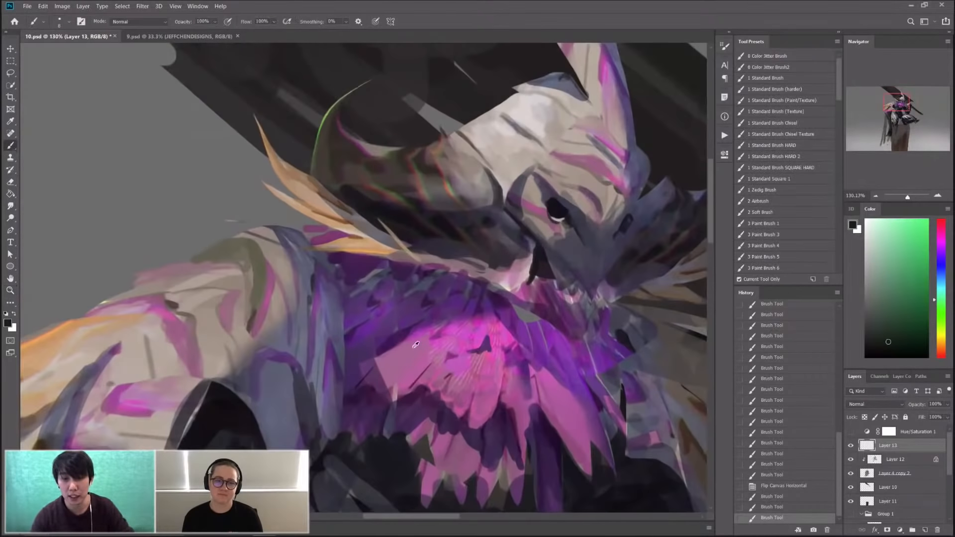
Paint long purple feather tips below the pink chest plumage with a larger brush and tones sampled from the feathers
{"action": "left_click", "coordinate": [403, 346], "text": "alt"}
{"action": "left_click_drag", "start_coordinate": [404, 345], "coordinate": [530, 348]}
{"action": "mouse_move", "coordinate": [577, 407]}
{"action": "left_mouse_down"}
{"action": "mouse_move", "coordinate": [569, 346]}
{"action": "mouse_move", "coordinate": [569, 401]}
{"action": "left_mouse_up"}
{"action": "key", "text": "bracketright"}
{"action": "left_click_drag", "start_coordinate": [571, 404], "coordinate": [566, 411]}
{"action": "left_click_drag", "start_coordinate": [566, 412], "coordinate": [570, 418]}
{"action": "mouse_move", "coordinate": [569, 417]}
{"action": "left_mouse_down"}
{"action": "mouse_move", "coordinate": [589, 438]}
{"action": "mouse_move", "coordinate": [522, 429]}
{"action": "mouse_move", "coordinate": [617, 441]}
{"action": "mouse_move", "coordinate": [576, 443]}
{"action": "mouse_move", "coordinate": [585, 462]}
{"action": "left_mouse_up"}
{"action": "key", "text": "ctrl+space"}
{"action": "left_click", "coordinate": [580, 436], "text": "alt"}
{"action": "left_click_drag", "start_coordinate": [577, 444], "coordinate": [587, 464]}
{"action": "left_click_drag", "start_coordinate": [581, 449], "coordinate": [590, 473]}
{"action": "left_click", "coordinate": [592, 441], "text": "alt"}
{"action": "key", "text": "ctrl+space"}
Add narrow dark purple feathers beside the longest pink chest feather, over the dark torso
{"action": "mouse_move", "coordinate": [630, 398]}
{"action": "left_mouse_down"}
{"action": "mouse_move", "coordinate": [612, 381]}
{"action": "mouse_move", "coordinate": [623, 319]}
{"action": "mouse_move", "coordinate": [403, 121]}
{"action": "left_mouse_up"}
{"action": "key", "text": "space"}
{"action": "key", "text": "ctrl+space"}
{"action": "left_click_drag", "start_coordinate": [396, 180], "coordinate": [498, 184]}
{"action": "left_click", "coordinate": [407, 281], "text": "alt"}
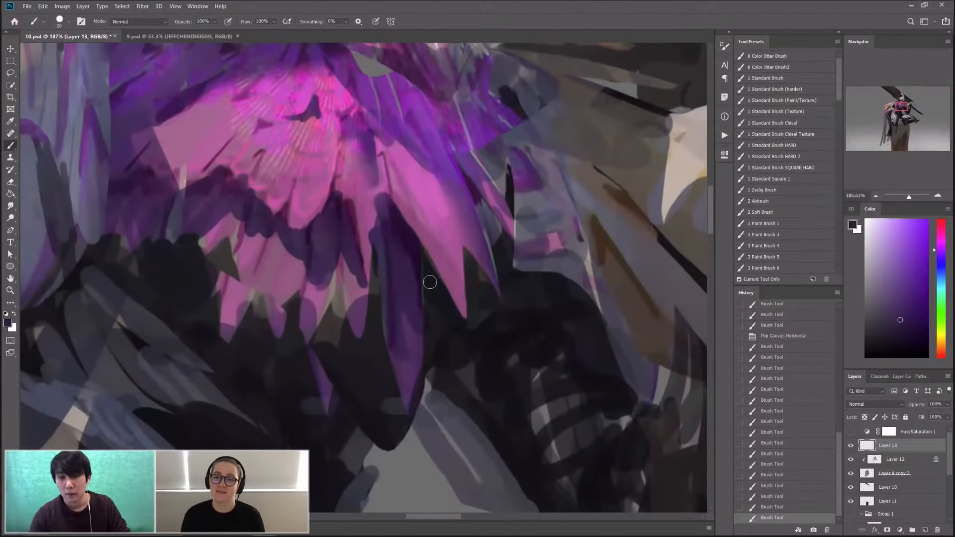
{"action": "left_click_drag", "start_coordinate": [431, 284], "coordinate": [454, 345]}
{"action": "left_click_drag", "start_coordinate": [440, 304], "coordinate": [458, 354]}
{"action": "left_click_drag", "start_coordinate": [458, 353], "coordinate": [438, 300]}
{"action": "mouse_move", "coordinate": [472, 269]}
{"action": "left_mouse_down"}
{"action": "mouse_move", "coordinate": [498, 333]}
{"action": "mouse_move", "coordinate": [492, 295]}
{"action": "left_mouse_up"}
{"action": "left_click_drag", "start_coordinate": [498, 347], "coordinate": [505, 347]}
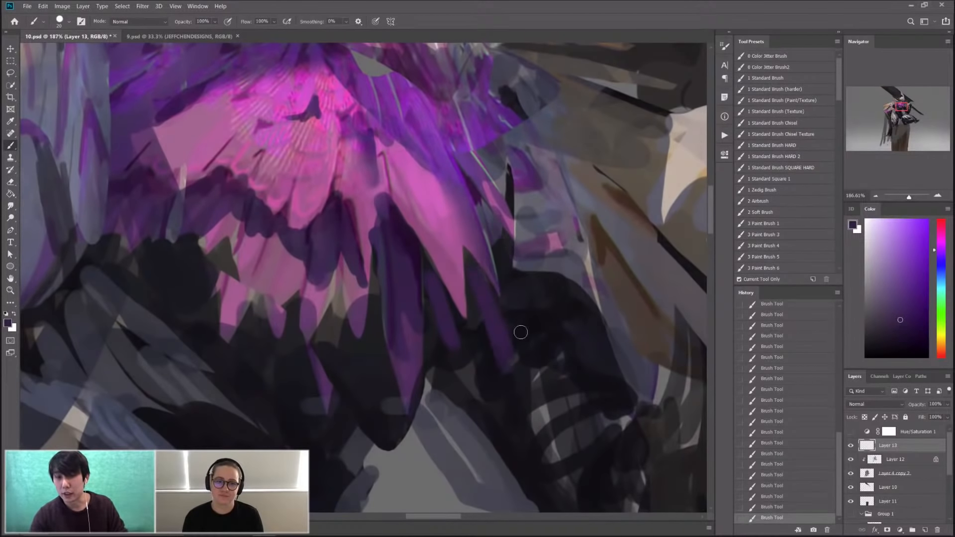
Review the whole figure and toggle Layer 10 off and on to compare the composition with and without it
{"action": "key", "text": "ctrl+space"}
{"action": "left_click_drag", "start_coordinate": [546, 228], "coordinate": [517, 239]}
{"action": "left_click", "coordinate": [529, 282], "text": "alt"}
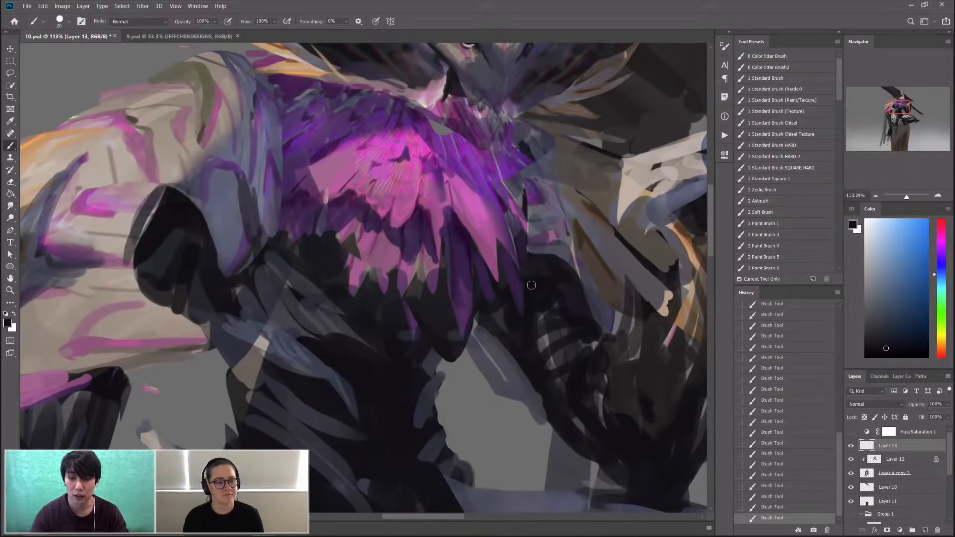
{"action": "key", "text": "ctrl+space"}
{"action": "left_click_drag", "start_coordinate": [532, 285], "coordinate": [424, 425]}
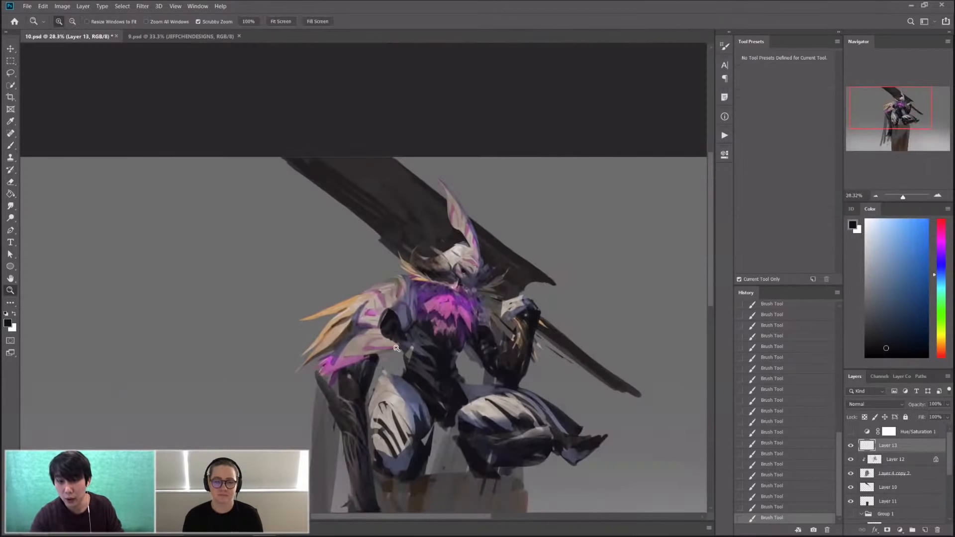
{"action": "left_click_drag", "start_coordinate": [396, 348], "coordinate": [551, 263]}
{"action": "scroll", "coordinate": [452, 211], "scroll_direction": "down", "scroll_amount": 3}
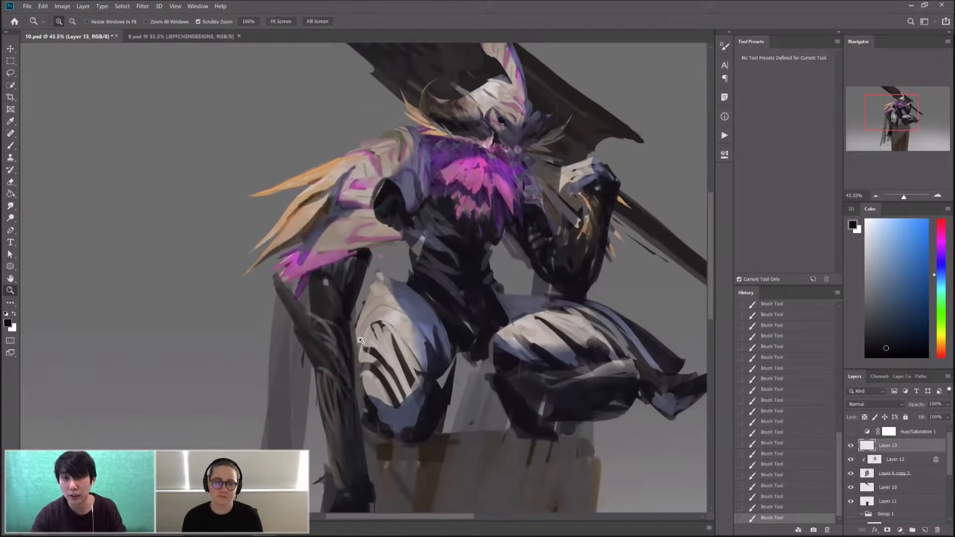
{"action": "left_click_drag", "start_coordinate": [458, 114], "coordinate": [464, 304]}
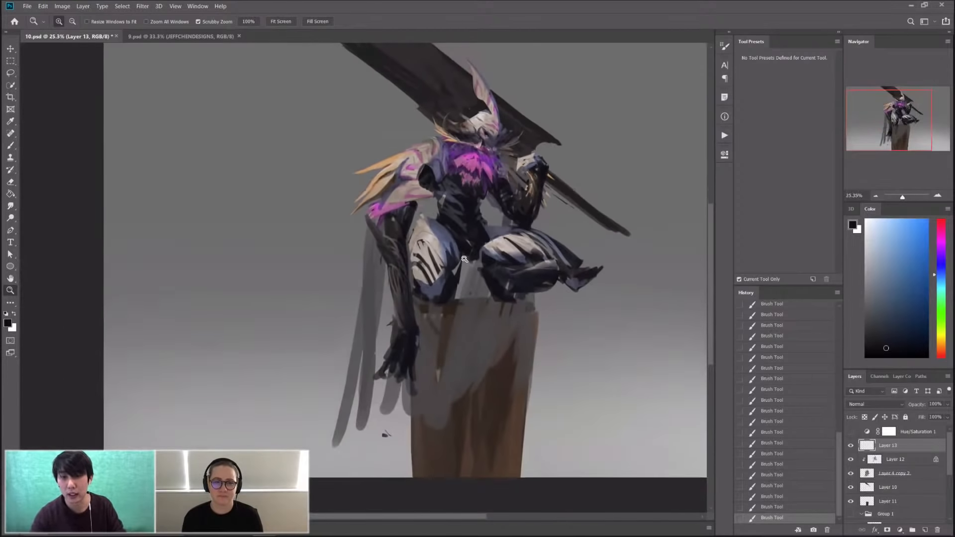
{"action": "left_click_drag", "start_coordinate": [460, 91], "coordinate": [444, 248]}
{"action": "left_click_drag", "start_coordinate": [437, 212], "coordinate": [533, 227]}
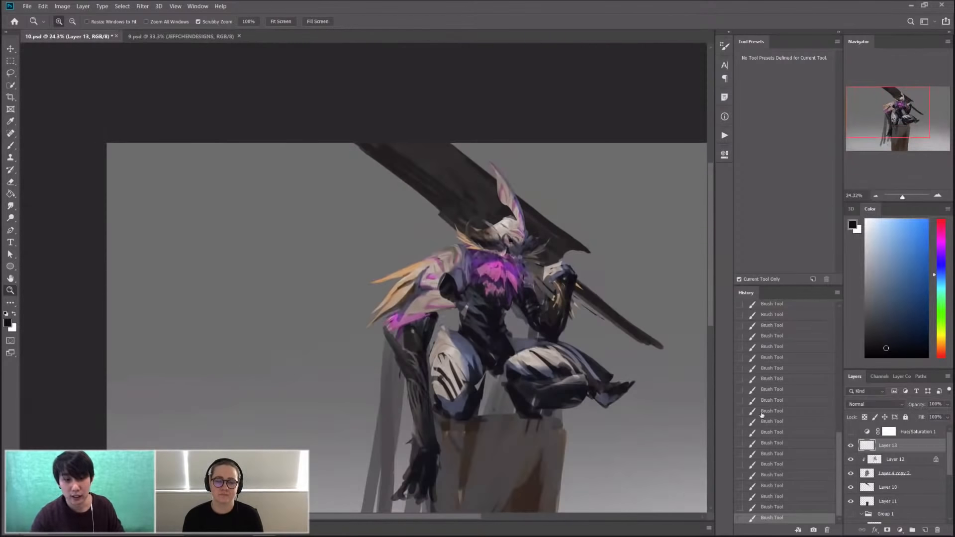
{"action": "left_click", "coordinate": [851, 488]}
{"action": "left_click", "coordinate": [851, 488]}
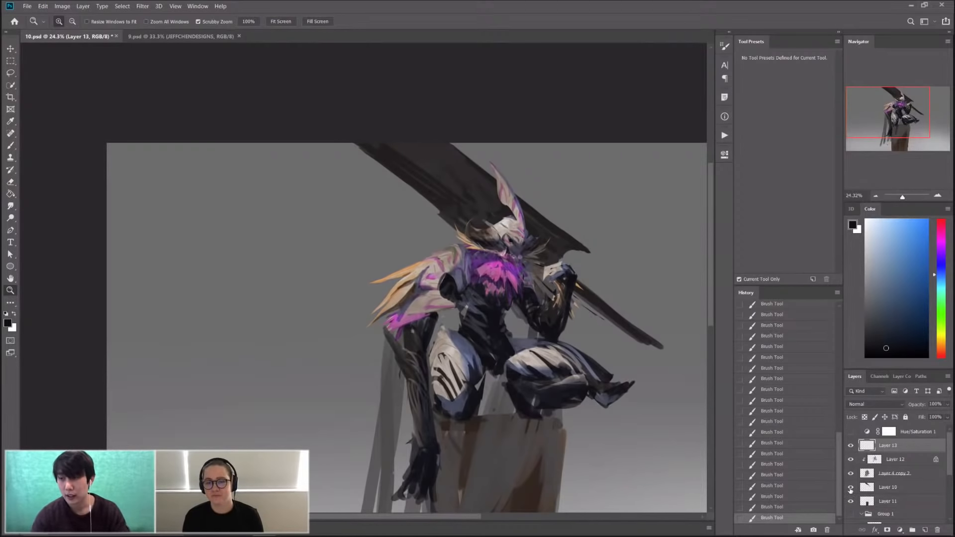
Paint a pale inner edge and a dark outer rim around the arm opening in the shoulder armour, using sampled tones
{"action": "mouse_move", "coordinate": [470, 295]}
{"action": "left_mouse_down"}
{"action": "mouse_move", "coordinate": [512, 291]}
{"action": "mouse_move", "coordinate": [469, 289]}
{"action": "mouse_move", "coordinate": [479, 319]}
{"action": "left_mouse_up"}
{"action": "left_click", "coordinate": [453, 259], "text": "alt"}
{"action": "key", "text": "ctrl+z"}
{"action": "left_click_drag", "start_coordinate": [499, 266], "coordinate": [518, 266]}
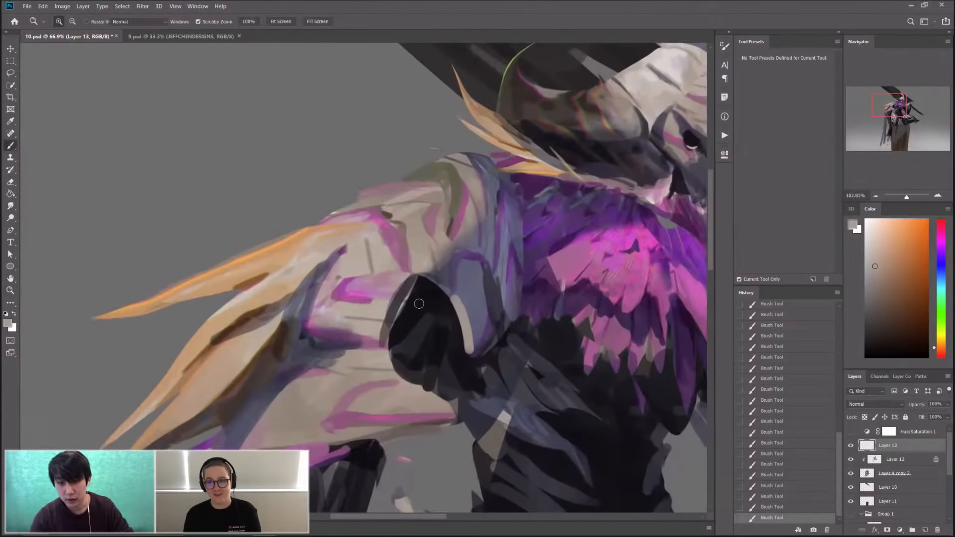
{"action": "left_click", "coordinate": [417, 303], "text": "alt"}
{"action": "left_click_drag", "start_coordinate": [412, 291], "coordinate": [395, 326]}
{"action": "left_click", "coordinate": [410, 286], "text": "alt"}
{"action": "mouse_move", "coordinate": [403, 286]}
{"action": "left_mouse_down"}
{"action": "mouse_move", "coordinate": [434, 280]}
{"action": "mouse_move", "coordinate": [407, 284]}
{"action": "mouse_move", "coordinate": [448, 290]}
{"action": "left_mouse_up"}
{"action": "key", "text": "ctrl+z"}
{"action": "left_click", "coordinate": [434, 298], "text": "alt"}
{"action": "mouse_move", "coordinate": [429, 294]}
{"action": "left_mouse_down"}
{"action": "mouse_move", "coordinate": [439, 293]}
{"action": "mouse_move", "coordinate": [389, 321]}
{"action": "mouse_move", "coordinate": [376, 318]}
{"action": "mouse_move", "coordinate": [366, 357]}
{"action": "mouse_move", "coordinate": [339, 359]}
{"action": "mouse_move", "coordinate": [340, 369]}
{"action": "mouse_move", "coordinate": [334, 361]}
{"action": "left_mouse_up"}
Refine the lower rim of the arm opening with dark and pale tones sampled beside it
{"action": "left_click", "coordinate": [411, 298], "text": "alt"}
{"action": "left_click", "coordinate": [397, 293], "text": "alt"}
{"action": "left_click", "coordinate": [348, 371], "text": "alt"}
{"action": "mouse_move", "coordinate": [394, 319]}
{"action": "left_mouse_down"}
{"action": "mouse_move", "coordinate": [443, 321]}
{"action": "mouse_move", "coordinate": [418, 302]}
{"action": "left_mouse_up"}
{"action": "left_click", "coordinate": [394, 332], "text": "alt"}
{"action": "left_click_drag", "start_coordinate": [429, 343], "coordinate": [430, 294]}
{"action": "left_click", "coordinate": [439, 355], "text": "alt"}
{"action": "mouse_move", "coordinate": [430, 347]}
{"action": "left_mouse_down"}
{"action": "mouse_move", "coordinate": [426, 334]}
{"action": "mouse_move", "coordinate": [442, 384]}
{"action": "mouse_move", "coordinate": [408, 348]}
{"action": "left_mouse_up"}
{"action": "left_click", "coordinate": [401, 357], "text": "alt"}
Undo the last three strokes around the arm opening and flip the canvas horizontally
{"action": "key", "text": "ctrl+0"}
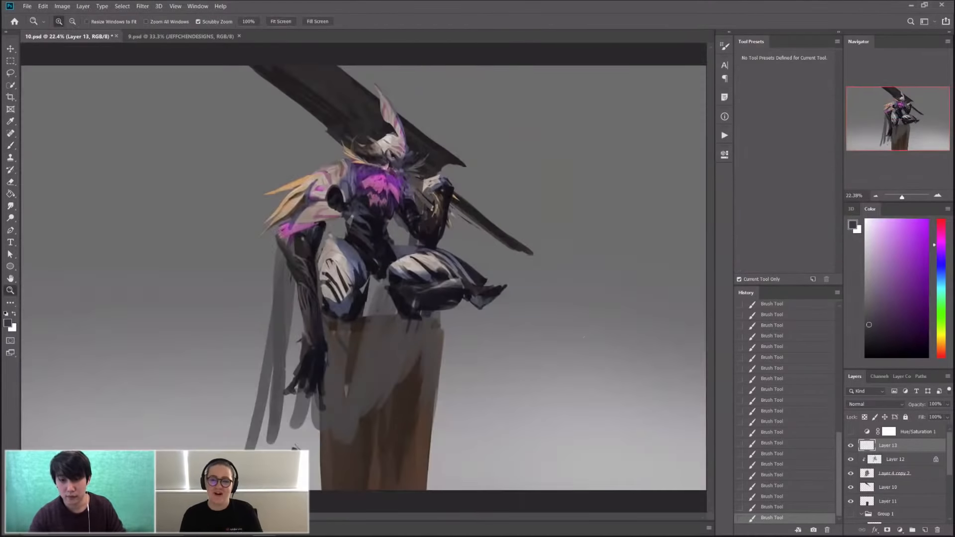
{"action": "mouse_move", "coordinate": [286, 218]}
{"action": "left_mouse_down"}
{"action": "mouse_move", "coordinate": [348, 209]}
{"action": "mouse_move", "coordinate": [403, 220]}
{"action": "mouse_move", "coordinate": [358, 230]}
{"action": "mouse_move", "coordinate": [397, 224]}
{"action": "left_mouse_up"}
{"action": "key", "text": "ctrl+z"}
{"action": "key", "text": "ctrl+z"}
{"action": "key", "text": "ctrl+z"}
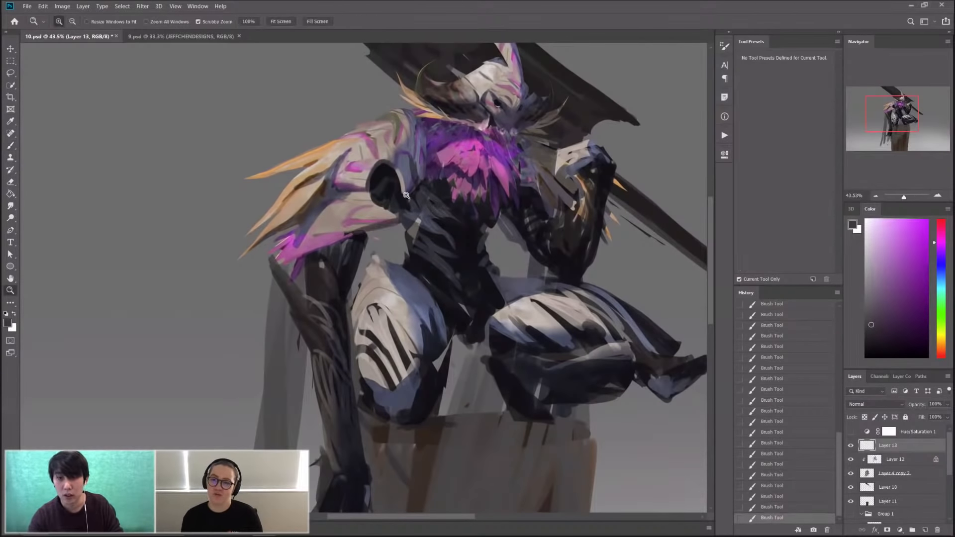
{"action": "key", "text": "ctrl+0"}
{"action": "key", "text": "ctrl+shift+h"}
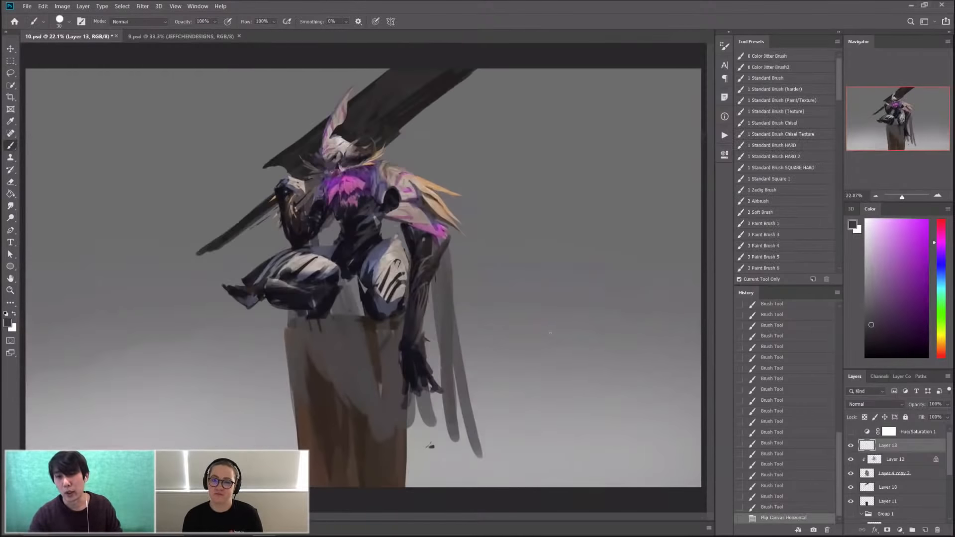
Paint a dark purple-grey rim along the upper and outer edge of the arm opening with a smaller brush and sampled tones
{"action": "left_click_drag", "start_coordinate": [390, 201], "coordinate": [467, 204]}
{"action": "left_click", "coordinate": [392, 237], "text": "alt"}
{"action": "key", "text": "["}
{"action": "left_click", "coordinate": [409, 237], "text": "alt"}
{"action": "mouse_move", "coordinate": [397, 235]}
{"action": "left_mouse_down"}
{"action": "mouse_move", "coordinate": [430, 229]}
{"action": "mouse_move", "coordinate": [438, 209]}
{"action": "mouse_move", "coordinate": [408, 258]}
{"action": "mouse_move", "coordinate": [429, 244]}
{"action": "mouse_move", "coordinate": [439, 214]}
{"action": "mouse_move", "coordinate": [426, 173]}
{"action": "mouse_move", "coordinate": [438, 210]}
{"action": "left_mouse_up"}
{"action": "left_click", "coordinate": [430, 246], "text": "alt"}
{"action": "key", "text": "["}
{"action": "key", "text": "["}
{"action": "left_click", "coordinate": [401, 241], "text": "alt"}
{"action": "left_click", "coordinate": [434, 193], "text": "alt"}
{"action": "left_click_drag", "start_coordinate": [435, 175], "coordinate": [441, 199]}
{"action": "left_click_drag", "start_coordinate": [438, 172], "coordinate": [438, 225]}
{"action": "left_click_drag", "start_coordinate": [417, 136], "coordinate": [424, 148]}
Clean up the rim's lower edge where it meets the pale shoulder armour, and flip the canvas back horizontally
{"action": "key", "text": "z"}
{"action": "mouse_move", "coordinate": [513, 189]}
{"action": "left_mouse_down"}
{"action": "mouse_move", "coordinate": [456, 197]}
{"action": "mouse_move", "coordinate": [567, 180]}
{"action": "left_mouse_up"}
{"action": "key", "text": "b"}
{"action": "left_click", "coordinate": [488, 227], "text": "alt"}
{"action": "mouse_move", "coordinate": [489, 253]}
{"action": "left_mouse_down"}
{"action": "mouse_move", "coordinate": [473, 287]}
{"action": "mouse_move", "coordinate": [449, 304]}
{"action": "left_mouse_up"}
{"action": "left_click_drag", "start_coordinate": [467, 293], "coordinate": [441, 311]}
{"action": "left_click", "coordinate": [439, 313], "text": "alt"}
{"action": "key", "text": "z"}
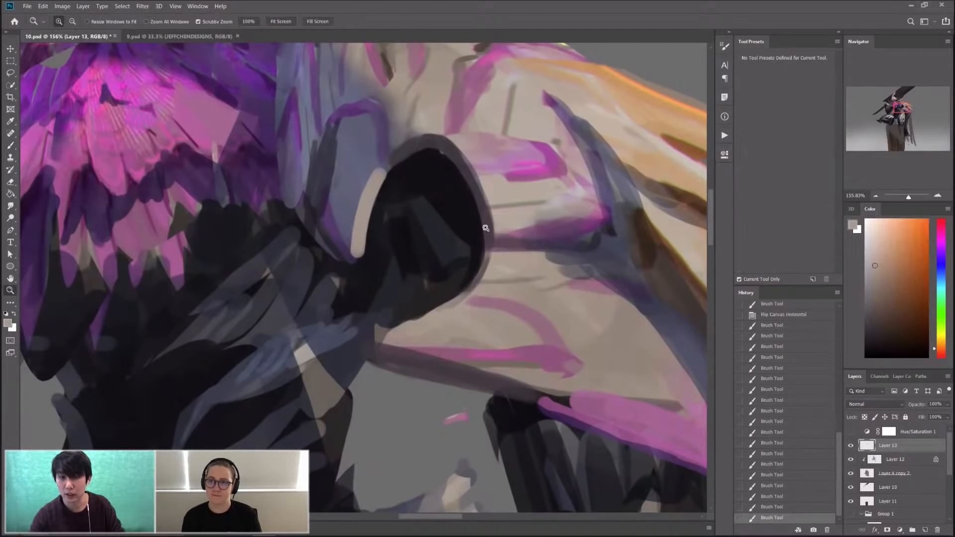
{"action": "left_click_drag", "start_coordinate": [525, 254], "coordinate": [477, 257]}
{"action": "left_click_drag", "start_coordinate": [600, 288], "coordinate": [581, 314]}
{"action": "key", "text": "b"}
{"action": "key", "text": "ctrl+shift+h"}
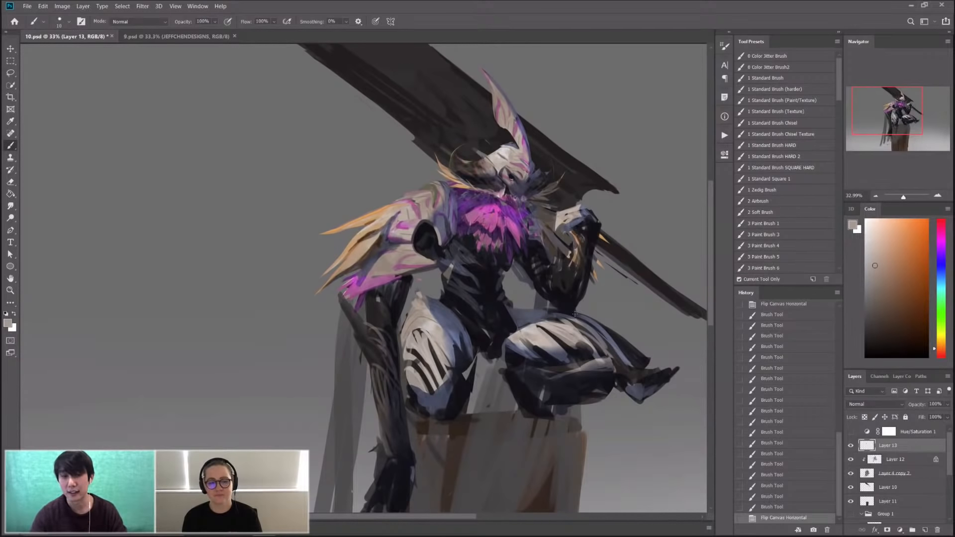
Cover the light striped marks on the raised upper arm with sampled dark tones and a larger brush
{"action": "key", "text": "alt+space"}
{"action": "left_click_drag", "start_coordinate": [536, 245], "coordinate": [602, 251]}
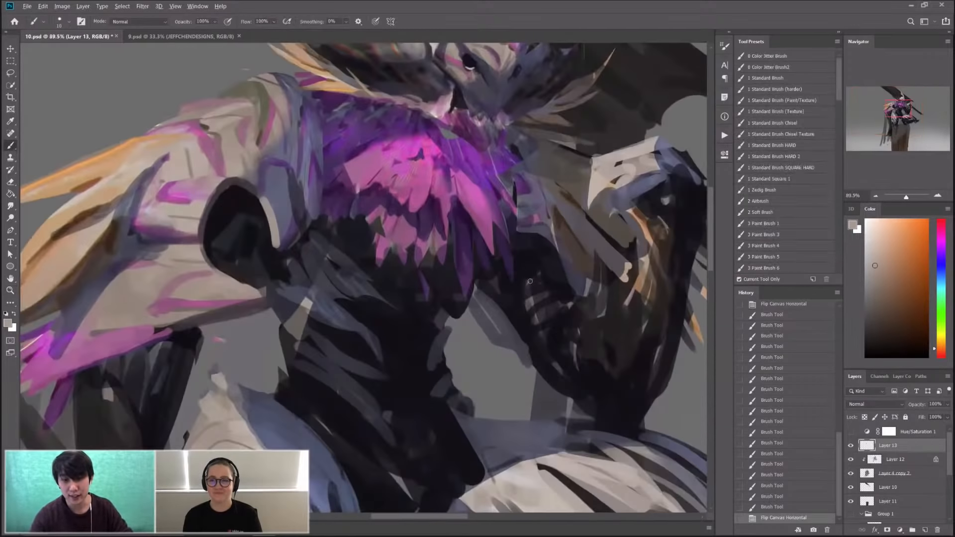
{"action": "left_click", "coordinate": [530, 282], "text": "alt"}
{"action": "key", "text": "bracketright"}
{"action": "key", "text": "bracketright"}
{"action": "key", "text": "bracketright"}
{"action": "mouse_move", "coordinate": [541, 274]}
{"action": "left_mouse_down"}
{"action": "mouse_move", "coordinate": [527, 286]}
{"action": "mouse_move", "coordinate": [533, 314]}
{"action": "left_mouse_up"}
{"action": "left_click", "coordinate": [531, 269], "text": "alt"}
{"action": "mouse_move", "coordinate": [531, 308]}
{"action": "left_mouse_down"}
{"action": "mouse_move", "coordinate": [540, 321]}
{"action": "mouse_move", "coordinate": [550, 314]}
{"action": "left_mouse_up"}
{"action": "mouse_move", "coordinate": [547, 319]}
{"action": "left_mouse_down"}
{"action": "mouse_move", "coordinate": [556, 330]}
{"action": "mouse_move", "coordinate": [559, 298]}
{"action": "left_mouse_up"}
{"action": "left_click", "coordinate": [545, 294], "text": "alt"}
{"action": "left_click", "coordinate": [530, 260], "text": "alt"}
{"action": "left_click_drag", "start_coordinate": [530, 259], "coordinate": [538, 251]}
{"action": "left_click", "coordinate": [536, 255], "text": "alt"}
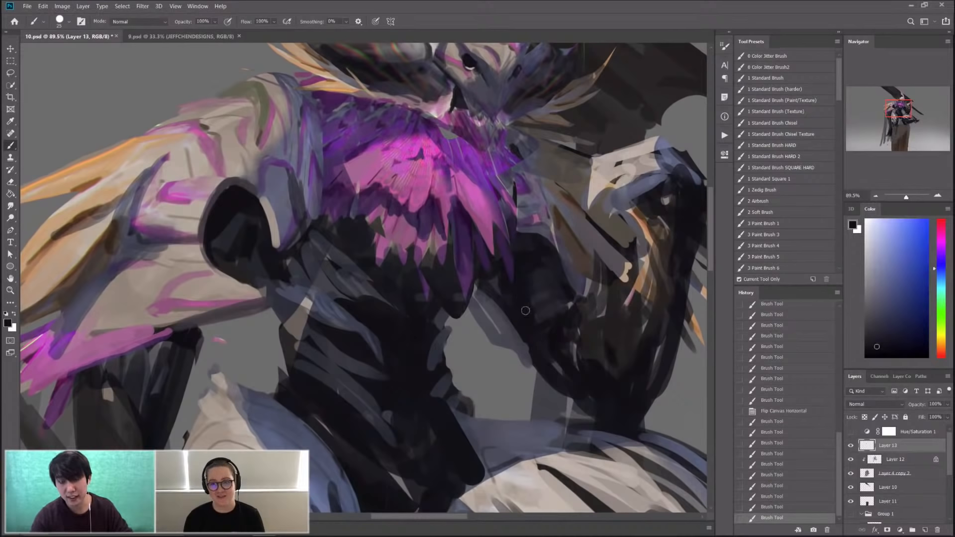
Extend the sampled dark tones down the raised arm to the elbow and touch up where it meets the thigh
{"action": "mouse_move", "coordinate": [525, 311]}
{"action": "left_mouse_down"}
{"action": "mouse_move", "coordinate": [554, 372]}
{"action": "mouse_move", "coordinate": [609, 421]}
{"action": "left_mouse_up"}
{"action": "left_click", "coordinate": [601, 401], "text": "alt"}
{"action": "mouse_move", "coordinate": [597, 393]}
{"action": "left_mouse_down"}
{"action": "mouse_move", "coordinate": [603, 409]}
{"action": "mouse_move", "coordinate": [634, 410]}
{"action": "left_mouse_up"}
{"action": "key", "text": "z"}
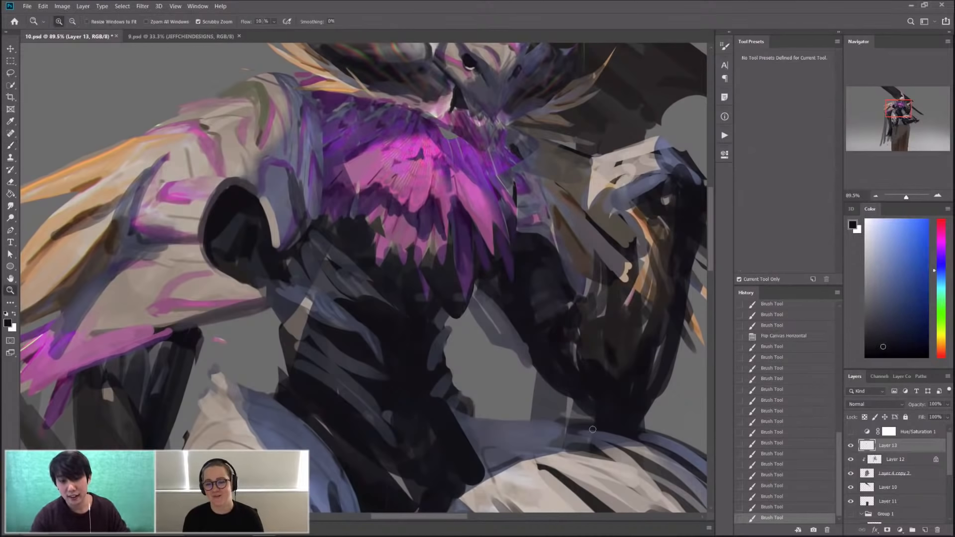
{"action": "left_click_drag", "start_coordinate": [589, 437], "coordinate": [562, 433]}
{"action": "left_click", "coordinate": [543, 398], "text": "alt"}
Touch up the torso beside the shoulder armour with dark tones sampled from the body
{"action": "key", "text": "z"}
{"action": "mouse_move", "coordinate": [543, 397]}
{"action": "left_mouse_down"}
{"action": "mouse_move", "coordinate": [477, 386]}
{"action": "mouse_move", "coordinate": [493, 370]}
{"action": "mouse_move", "coordinate": [490, 392]}
{"action": "left_mouse_up"}
{"action": "left_click", "coordinate": [459, 360], "text": "alt"}
{"action": "left_click_drag", "start_coordinate": [422, 359], "coordinate": [416, 370]}
{"action": "left_click", "coordinate": [406, 330], "text": "alt"}
{"action": "mouse_move", "coordinate": [405, 336]}
{"action": "left_mouse_down"}
{"action": "mouse_move", "coordinate": [418, 352]}
{"action": "mouse_move", "coordinate": [420, 331]}
{"action": "mouse_move", "coordinate": [433, 324]}
{"action": "mouse_move", "coordinate": [425, 312]}
{"action": "mouse_move", "coordinate": [445, 324]}
{"action": "mouse_move", "coordinate": [434, 294]}
{"action": "mouse_move", "coordinate": [497, 334]}
{"action": "left_mouse_up"}
{"action": "left_click", "coordinate": [426, 304], "text": "alt"}
{"action": "key", "text": "z"}
Sharpen the corner where the lower shoulder plate meets the torso, using a smaller brush and sampled dark and pale tones
{"action": "left_click", "coordinate": [487, 329], "text": "alt"}
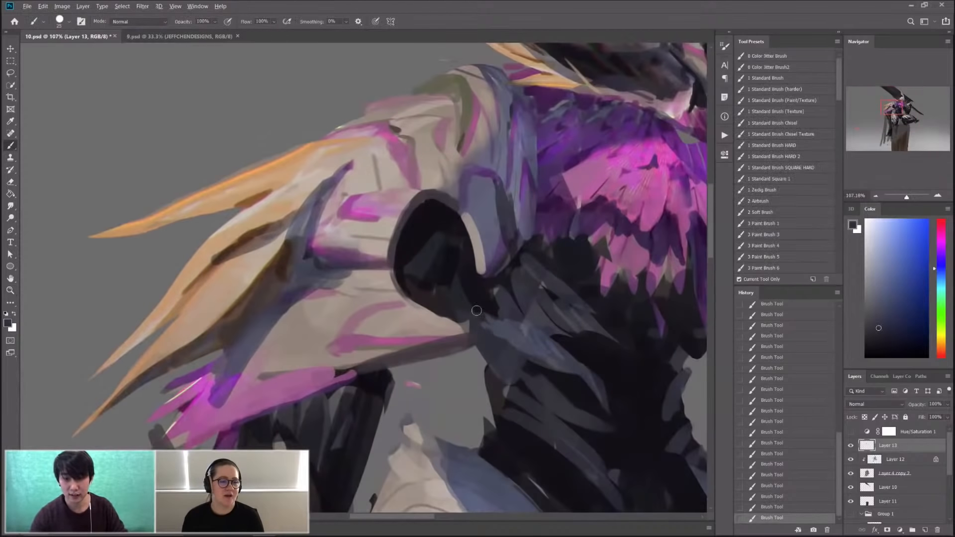
{"action": "left_click", "coordinate": [468, 322], "text": "alt"}
{"action": "key", "text": "bracketleft"}
{"action": "key", "text": "bracketleft"}
{"action": "mouse_move", "coordinate": [458, 321]}
{"action": "left_mouse_down"}
{"action": "mouse_move", "coordinate": [474, 318]}
{"action": "mouse_move", "coordinate": [472, 333]}
{"action": "mouse_move", "coordinate": [483, 304]}
{"action": "left_mouse_up"}
{"action": "left_click", "coordinate": [464, 312], "text": "alt"}
{"action": "left_click", "coordinate": [472, 304], "text": "alt"}
{"action": "left_click", "coordinate": [448, 325], "text": "alt"}
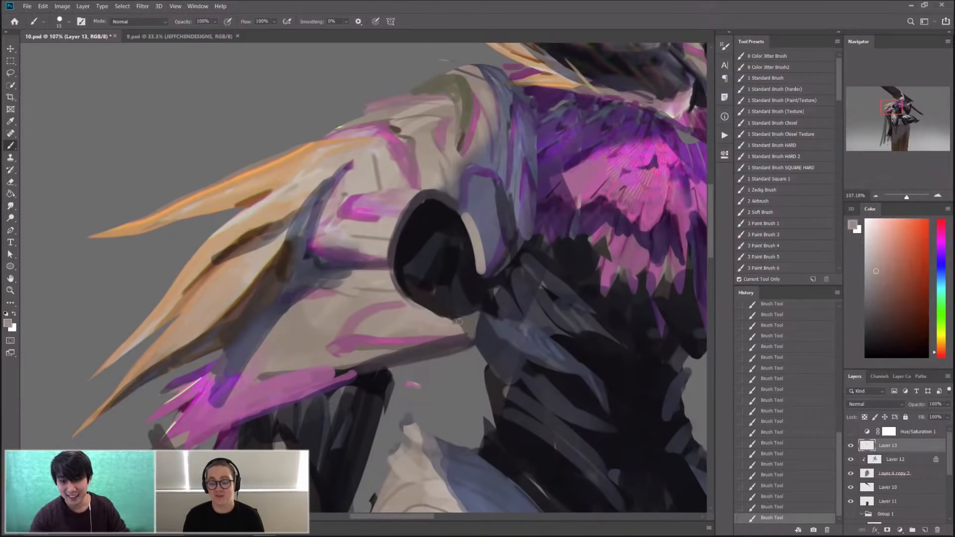
{"action": "left_click", "coordinate": [442, 324], "text": "alt"}
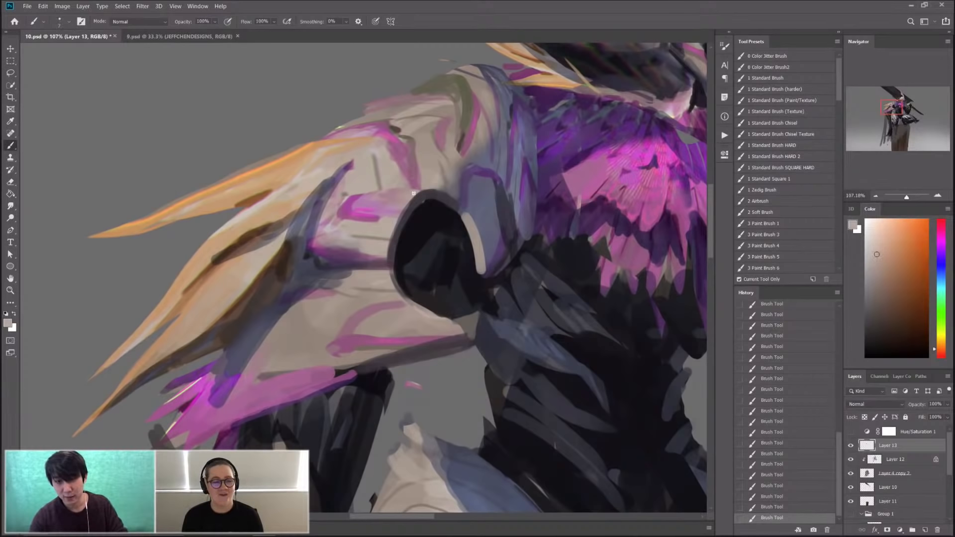
Paint short pale highlights on top of the shoulder armour with a light tone sampled from it
{"action": "left_click_drag", "start_coordinate": [443, 140], "coordinate": [485, 125]}
{"action": "left_click", "coordinate": [466, 224], "text": "alt"}
{"action": "left_click", "coordinate": [450, 239], "text": "alt"}
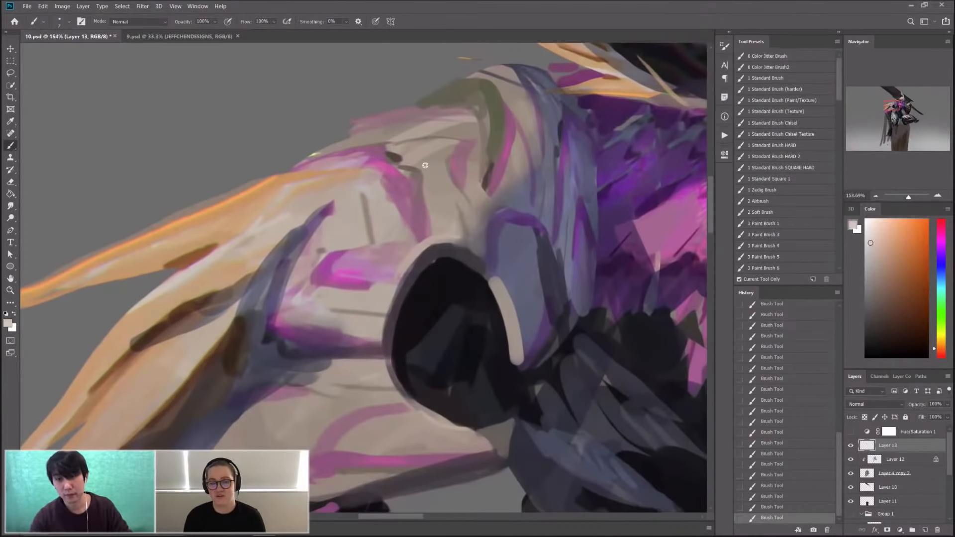
{"action": "mouse_move", "coordinate": [424, 172]}
{"action": "left_mouse_down"}
{"action": "mouse_move", "coordinate": [426, 183]}
{"action": "mouse_move", "coordinate": [427, 168]}
{"action": "left_mouse_up"}
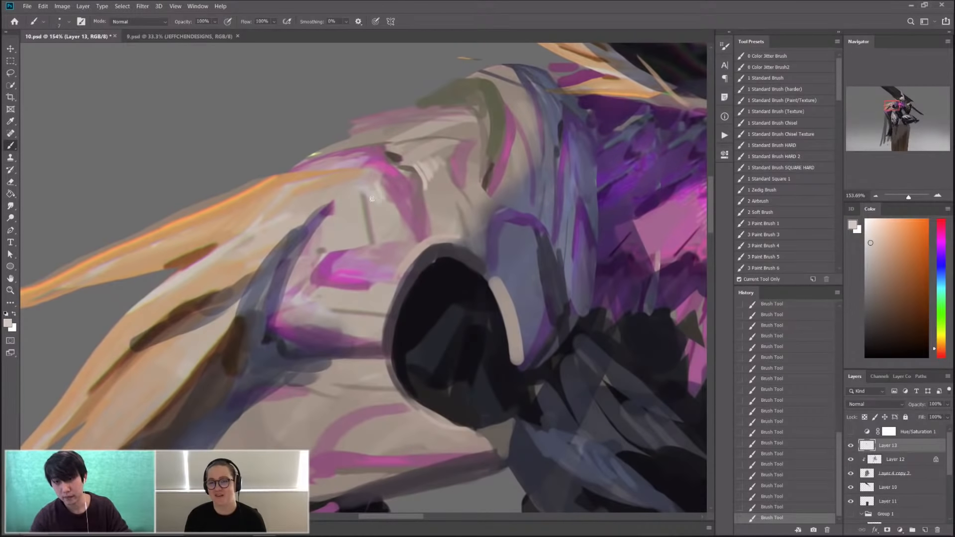
{"action": "left_click_drag", "start_coordinate": [384, 174], "coordinate": [298, 175]}
{"action": "left_click_drag", "start_coordinate": [604, 348], "coordinate": [542, 349]}
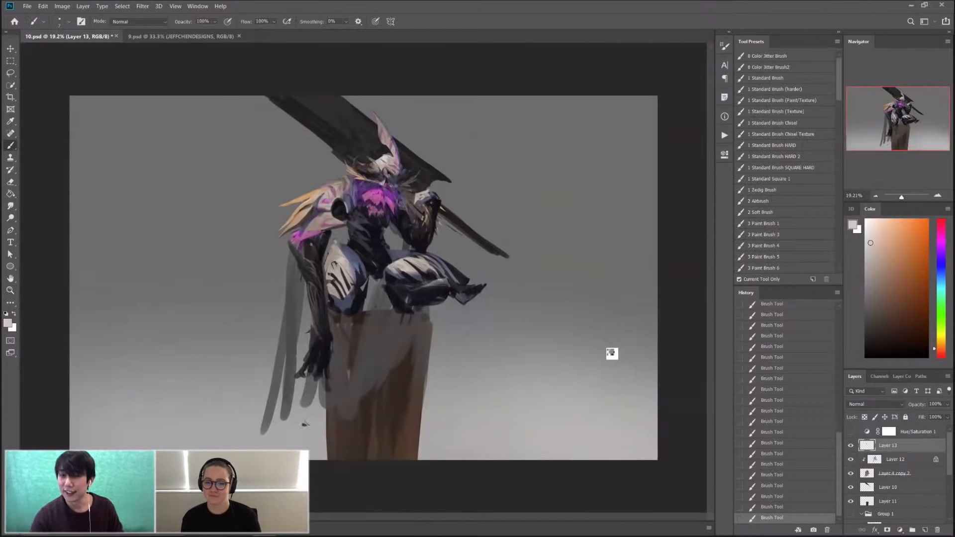
Flip the canvas horizontally and touch up the mask's lower face with a sampled tone and a larger brush
{"action": "key", "text": "ctrl+shift+h"}
{"action": "mouse_move", "coordinate": [343, 153]}
{"action": "left_mouse_down"}
{"action": "mouse_move", "coordinate": [398, 253]}
{"action": "mouse_move", "coordinate": [396, 241]}
{"action": "left_mouse_up"}
{"action": "left_click", "coordinate": [399, 255], "text": "alt"}
{"action": "key", "text": "bracketright"}
{"action": "key", "text": "bracketright"}
{"action": "key", "text": "bracketright"}
{"action": "mouse_move", "coordinate": [393, 227]}
{"action": "left_mouse_down"}
{"action": "mouse_move", "coordinate": [401, 247]}
{"action": "mouse_move", "coordinate": [398, 230]}
{"action": "left_mouse_up"}
{"action": "left_click_drag", "start_coordinate": [402, 230], "coordinate": [410, 259]}
{"action": "mouse_move", "coordinate": [406, 232]}
{"action": "left_mouse_down"}
{"action": "mouse_move", "coordinate": [414, 268]}
{"action": "mouse_move", "coordinate": [422, 233]}
{"action": "left_mouse_up"}
{"action": "key", "text": "z"}
{"action": "left_click_drag", "start_coordinate": [482, 185], "coordinate": [478, 157]}
{"action": "left_click_drag", "start_coordinate": [455, 210], "coordinate": [471, 217]}
{"action": "key", "text": "b"}
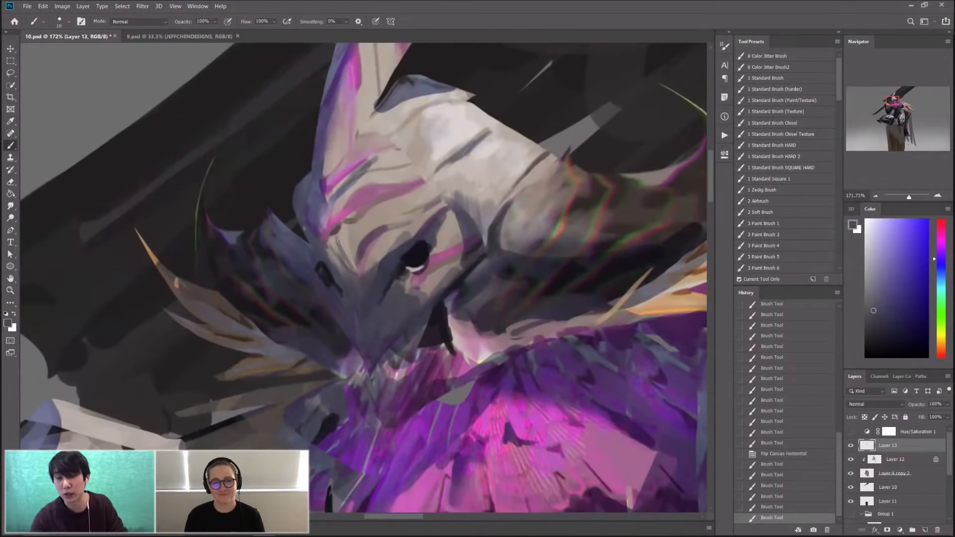
Deepen the mask's far eye and extend a dark line down from it with tones sampled from the face
{"action": "left_click", "coordinate": [419, 253], "text": "alt"}
{"action": "left_click_drag", "start_coordinate": [340, 291], "coordinate": [345, 295]}
{"action": "left_click_drag", "start_coordinate": [346, 297], "coordinate": [353, 319]}
{"action": "mouse_move", "coordinate": [346, 300]}
{"action": "left_mouse_down"}
{"action": "mouse_move", "coordinate": [357, 326]}
{"action": "mouse_move", "coordinate": [344, 288]}
{"action": "mouse_move", "coordinate": [350, 302]}
{"action": "mouse_move", "coordinate": [384, 300]}
{"action": "mouse_move", "coordinate": [403, 270]}
{"action": "mouse_move", "coordinate": [380, 303]}
{"action": "left_mouse_up"}
{"action": "left_click", "coordinate": [344, 285], "text": "alt"}
{"action": "left_click", "coordinate": [402, 271], "text": "alt"}
{"action": "key", "text": "bracketleft"}
{"action": "left_click_drag", "start_coordinate": [385, 297], "coordinate": [377, 308]}
{"action": "left_click_drag", "start_coordinate": [382, 300], "coordinate": [374, 313]}
{"action": "left_click", "coordinate": [397, 272], "text": "alt"}
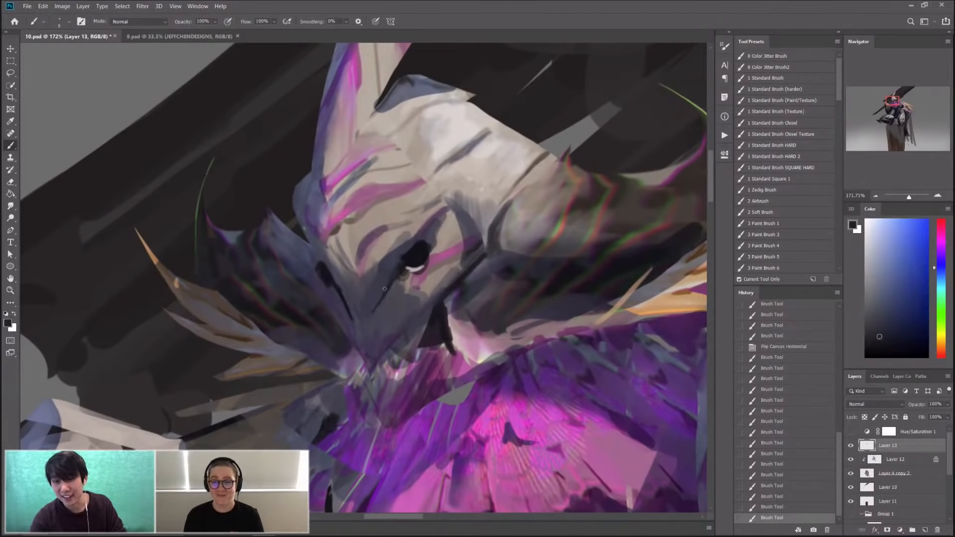
Paint thin pale strands beneath the mask's cheek using light tones sampled from the surrounding area
{"action": "mouse_move", "coordinate": [430, 230]}
{"action": "left_mouse_down"}
{"action": "mouse_move", "coordinate": [393, 250]}
{"action": "mouse_move", "coordinate": [429, 293]}
{"action": "mouse_move", "coordinate": [409, 275]}
{"action": "left_mouse_up"}
{"action": "left_click", "coordinate": [416, 294], "text": "alt"}
{"action": "left_click_drag", "start_coordinate": [389, 244], "coordinate": [397, 252]}
{"action": "mouse_move", "coordinate": [470, 243]}
{"action": "left_mouse_down"}
{"action": "mouse_move", "coordinate": [437, 230]}
{"action": "mouse_move", "coordinate": [465, 237]}
{"action": "mouse_move", "coordinate": [571, 316]}
{"action": "mouse_move", "coordinate": [507, 318]}
{"action": "left_mouse_up"}
{"action": "mouse_move", "coordinate": [591, 320]}
{"action": "left_mouse_down"}
{"action": "mouse_move", "coordinate": [614, 321]}
{"action": "mouse_move", "coordinate": [592, 319]}
{"action": "left_mouse_up"}
{"action": "left_click", "coordinate": [538, 334], "text": "alt"}
{"action": "left_click_drag", "start_coordinate": [531, 340], "coordinate": [538, 358]}
{"action": "left_click_drag", "start_coordinate": [528, 338], "coordinate": [536, 363]}
{"action": "left_click", "coordinate": [531, 326], "text": "alt"}
{"action": "left_click_drag", "start_coordinate": [522, 312], "coordinate": [513, 339]}
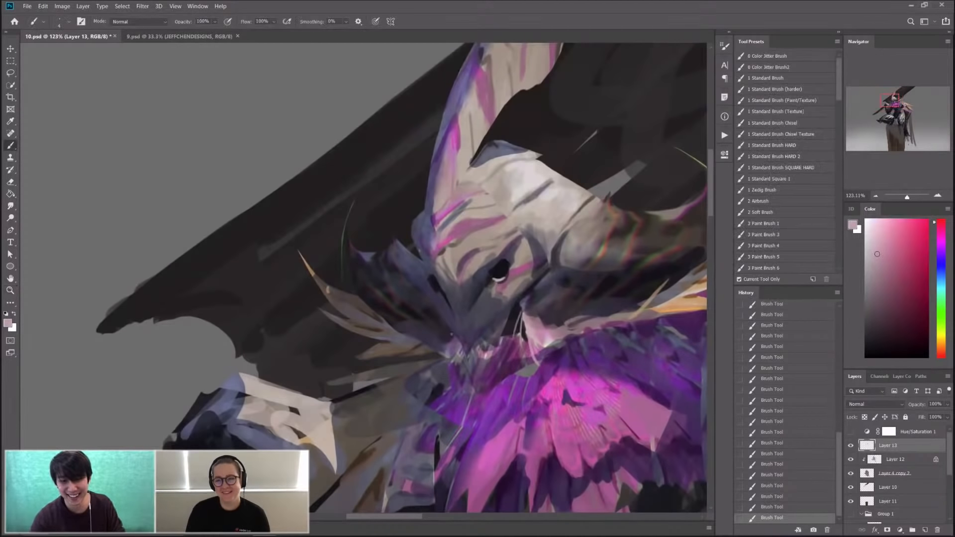
{"action": "left_click", "coordinate": [532, 311], "text": "alt"}
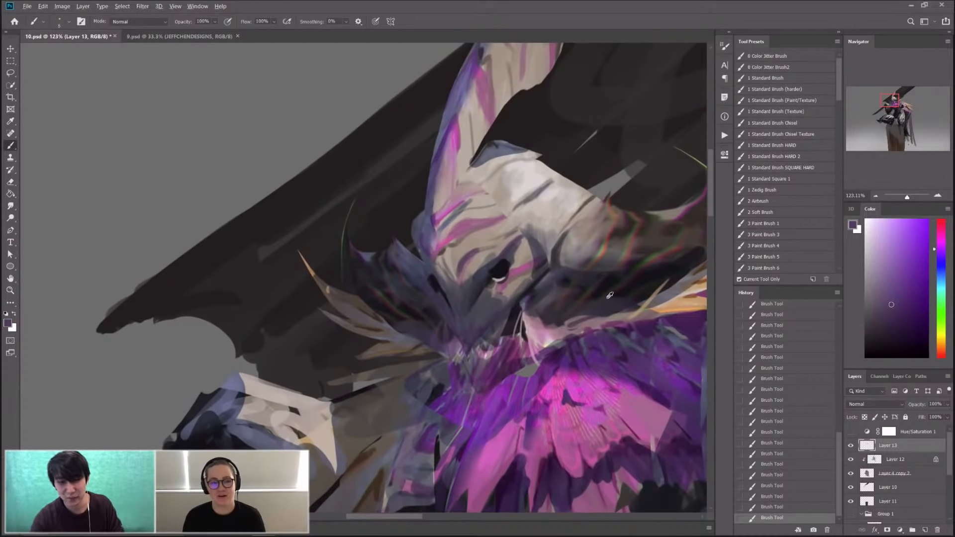
Refine the far edge of the mask and the dark feathers beside it with sampled dark and grey-blue tones
{"action": "left_click", "coordinate": [435, 321], "text": "alt"}
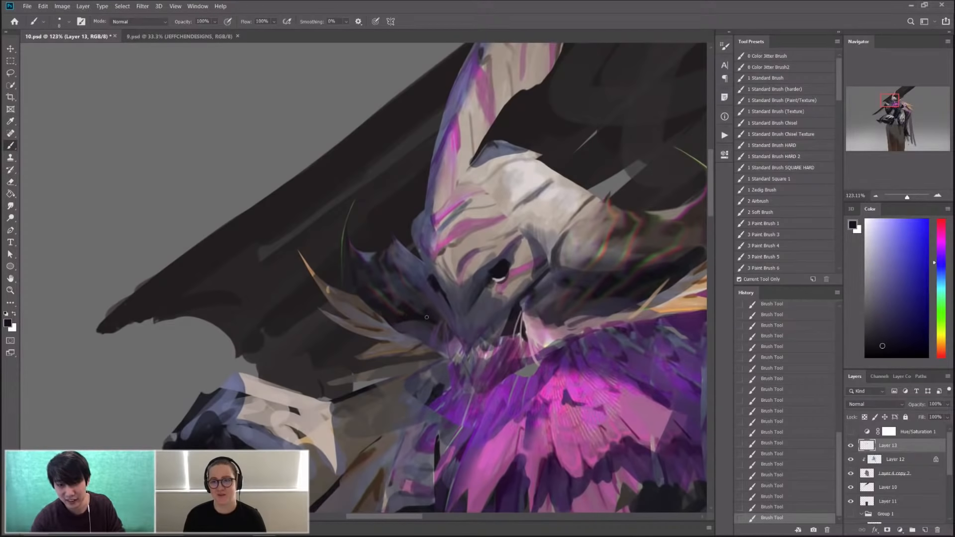
{"action": "key", "text": "ctrl+space"}
{"action": "mouse_move", "coordinate": [423, 295]}
{"action": "left_mouse_down"}
{"action": "mouse_move", "coordinate": [388, 296]}
{"action": "mouse_move", "coordinate": [458, 293]}
{"action": "left_mouse_up"}
{"action": "key", "text": "ctrl+space"}
{"action": "left_click_drag", "start_coordinate": [433, 246], "coordinate": [397, 239]}
{"action": "mouse_move", "coordinate": [396, 233]}
{"action": "left_mouse_down"}
{"action": "mouse_move", "coordinate": [436, 244]}
{"action": "mouse_move", "coordinate": [449, 294]}
{"action": "left_mouse_up"}
{"action": "left_click", "coordinate": [440, 261], "text": "alt"}
{"action": "left_click", "coordinate": [450, 294], "text": "alt"}
{"action": "left_click", "coordinate": [437, 264], "text": "alt"}
{"action": "left_click", "coordinate": [431, 258], "text": "alt"}
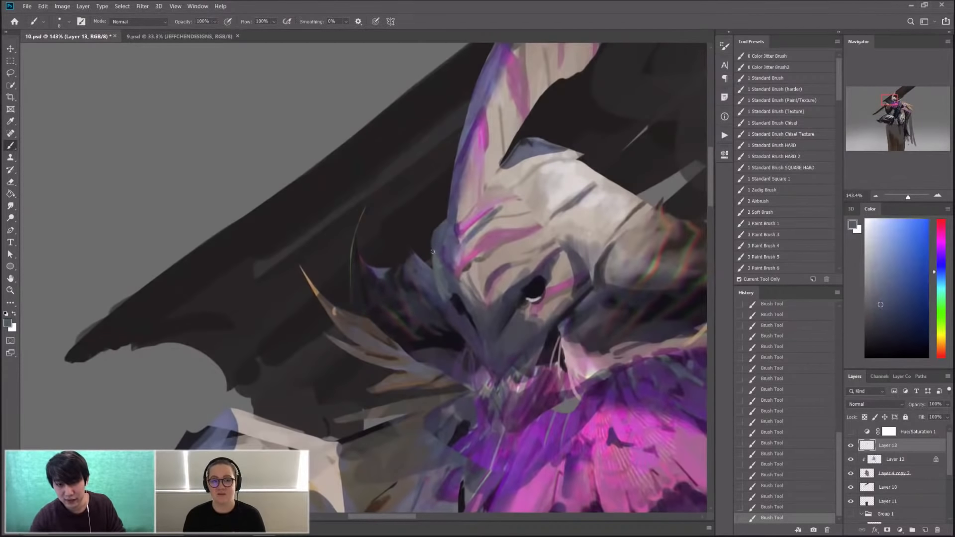
{"action": "left_click_drag", "start_coordinate": [433, 240], "coordinate": [431, 268]}
Flip the canvas horizontally and rework the markings on the mask's face with sampled tones
{"action": "left_click_drag", "start_coordinate": [492, 234], "coordinate": [432, 239], "text": "ctrl+space"}
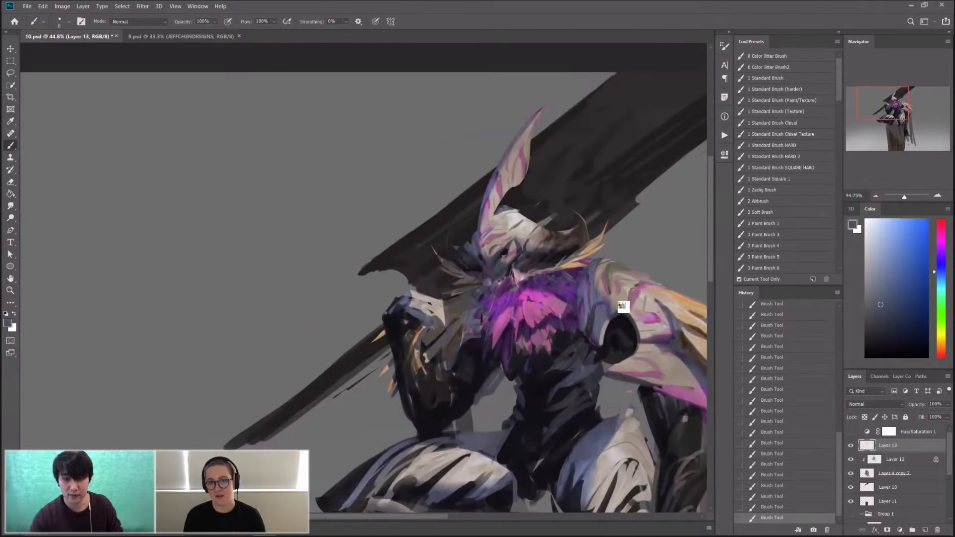
{"action": "key", "text": "ctrl+shift+h"}
{"action": "left_click_drag", "start_coordinate": [643, 256], "coordinate": [703, 233], "text": "ctrl+space"}
{"action": "left_click_drag", "start_coordinate": [907, 101], "coordinate": [908, 102]}
{"action": "mouse_move", "coordinate": [351, 211]}
{"action": "left_mouse_down", "text": "ctrl+space"}
{"action": "mouse_move", "coordinate": [369, 204]}
{"action": "mouse_move", "coordinate": [367, 216]}
{"action": "left_mouse_up", "text": "ctrl+space"}
{"action": "left_click", "coordinate": [363, 209], "text": "alt"}
{"action": "key", "text": "["}
{"action": "left_click", "coordinate": [367, 192], "text": "alt"}
{"action": "mouse_move", "coordinate": [370, 178]}
{"action": "left_mouse_down"}
{"action": "mouse_move", "coordinate": [360, 230]}
{"action": "mouse_move", "coordinate": [313, 245]}
{"action": "mouse_move", "coordinate": [343, 222]}
{"action": "left_mouse_up"}
{"action": "left_click", "coordinate": [353, 225], "text": "alt"}
{"action": "left_click", "coordinate": [331, 233], "text": "alt"}
{"action": "key", "text": "]"}
{"action": "left_click_drag", "start_coordinate": [342, 219], "coordinate": [338, 230]}
Paint muted curved strokes across the mask's pale forehead up to the base of the horn with sampled tones
{"action": "mouse_move", "coordinate": [399, 192]}
{"action": "left_mouse_down"}
{"action": "mouse_move", "coordinate": [348, 192]}
{"action": "mouse_move", "coordinate": [404, 189]}
{"action": "mouse_move", "coordinate": [349, 182]}
{"action": "mouse_move", "coordinate": [369, 182]}
{"action": "left_mouse_up"}
{"action": "left_click", "coordinate": [312, 185], "text": "alt"}
{"action": "mouse_move", "coordinate": [301, 157]}
{"action": "left_mouse_down"}
{"action": "mouse_move", "coordinate": [335, 158]}
{"action": "mouse_move", "coordinate": [307, 164]}
{"action": "left_mouse_up"}
{"action": "left_click", "coordinate": [268, 173], "text": "alt"}
{"action": "left_click_drag", "start_coordinate": [276, 125], "coordinate": [331, 181]}
{"action": "key", "text": "ctrl+z"}
{"action": "left_click", "coordinate": [283, 152], "text": "alt"}
{"action": "mouse_move", "coordinate": [284, 143]}
{"action": "left_mouse_down"}
{"action": "mouse_move", "coordinate": [278, 126]}
{"action": "mouse_move", "coordinate": [301, 136]}
{"action": "left_mouse_up"}
{"action": "mouse_move", "coordinate": [301, 121]}
{"action": "left_mouse_down"}
{"action": "mouse_move", "coordinate": [322, 142]}
{"action": "mouse_move", "coordinate": [319, 134]}
{"action": "left_mouse_up"}
{"action": "left_click_drag", "start_coordinate": [311, 119], "coordinate": [325, 134]}
{"action": "left_click_drag", "start_coordinate": [312, 101], "coordinate": [328, 116]}
{"action": "left_click_drag", "start_coordinate": [318, 102], "coordinate": [346, 117]}
{"action": "left_click_drag", "start_coordinate": [348, 122], "coordinate": [364, 139]}
Extend the long pink forehead stripe and brighten the short mark above it with sampled pink tones
{"action": "left_click", "coordinate": [304, 201], "text": "alt"}
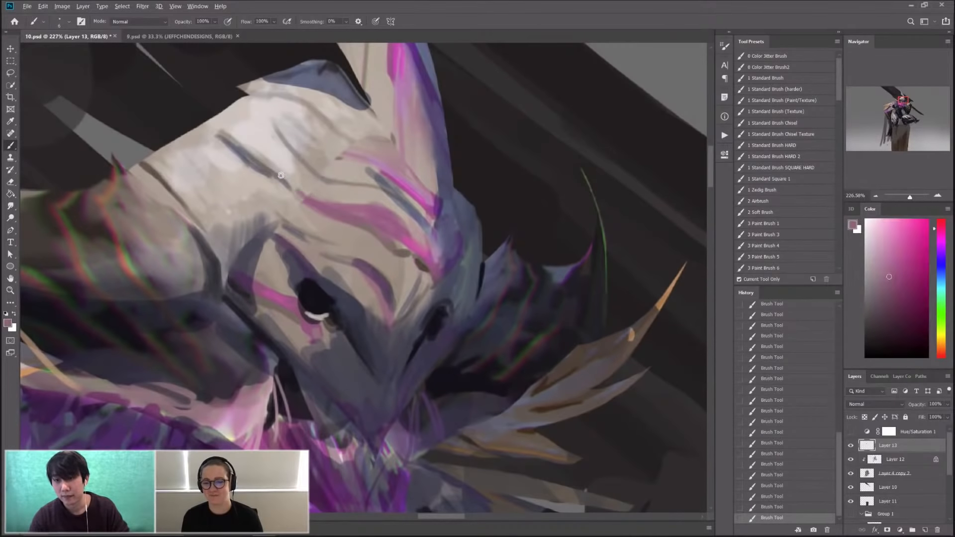
{"action": "left_click_drag", "start_coordinate": [292, 183], "coordinate": [271, 167]}
{"action": "left_click", "coordinate": [414, 239], "text": "alt"}
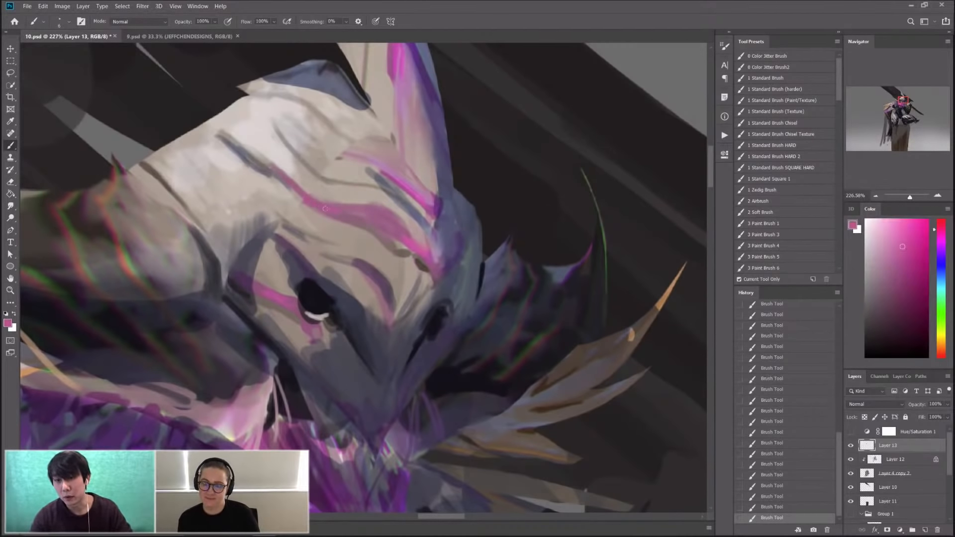
{"action": "left_click_drag", "start_coordinate": [378, 161], "coordinate": [339, 153]}
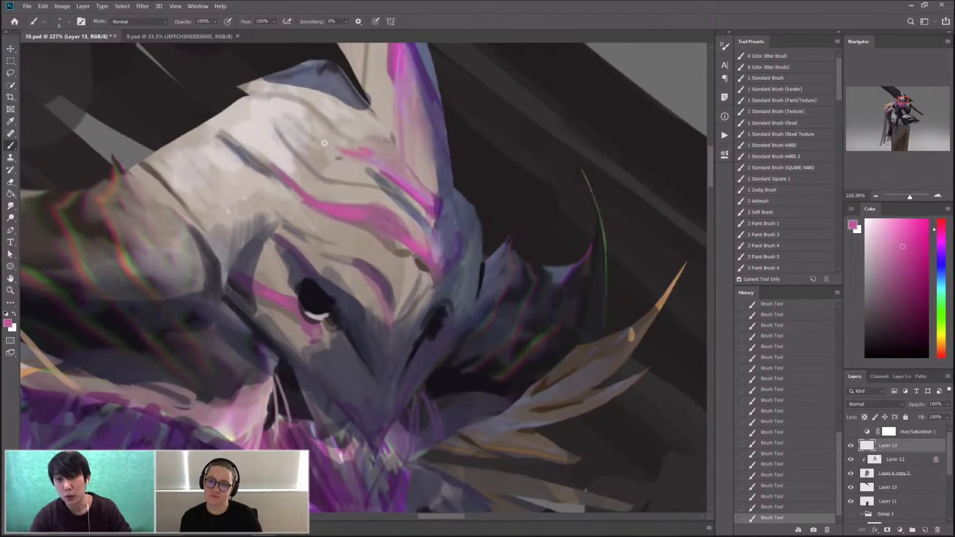
Soften the pale forehead around the upper pink mark with light tones sampled from the mask
{"action": "key", "text": "z"}
{"action": "left_click_drag", "start_coordinate": [350, 120], "coordinate": [253, 126]}
{"action": "left_click_drag", "start_coordinate": [350, 113], "coordinate": [442, 114]}
{"action": "key", "text": "b"}
{"action": "left_click", "coordinate": [289, 134], "text": "alt"}
{"action": "mouse_move", "coordinate": [294, 138]}
{"action": "left_mouse_down"}
{"action": "mouse_move", "coordinate": [328, 172]}
{"action": "mouse_move", "coordinate": [302, 147]}
{"action": "left_mouse_up"}
{"action": "left_click", "coordinate": [314, 170], "text": "alt"}
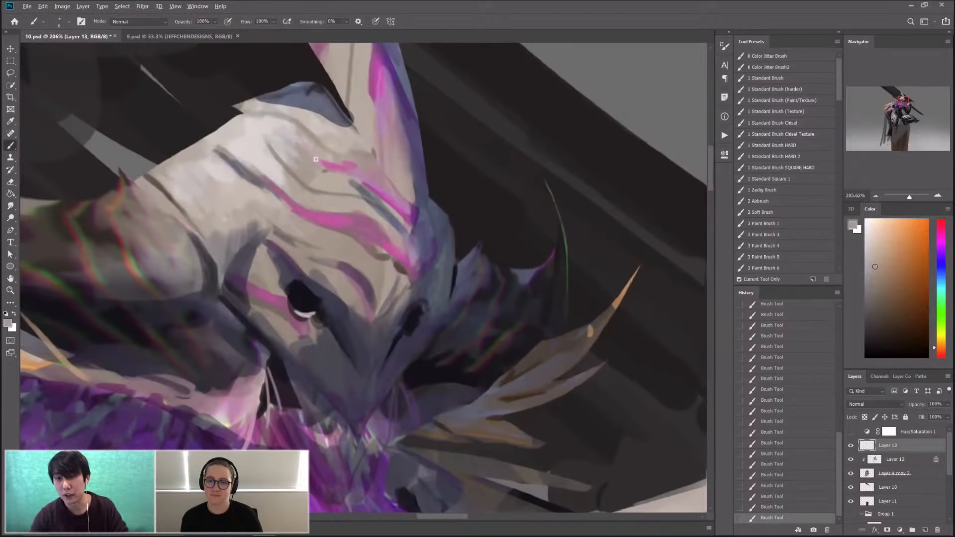
{"action": "key", "text": "z"}
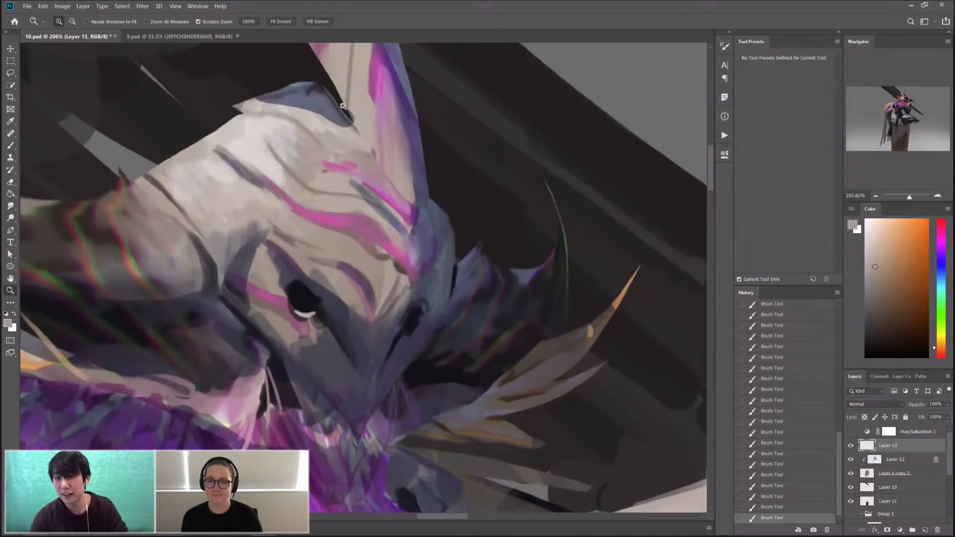
{"action": "left_click_drag", "start_coordinate": [326, 134], "coordinate": [279, 136]}
{"action": "key", "text": "b"}
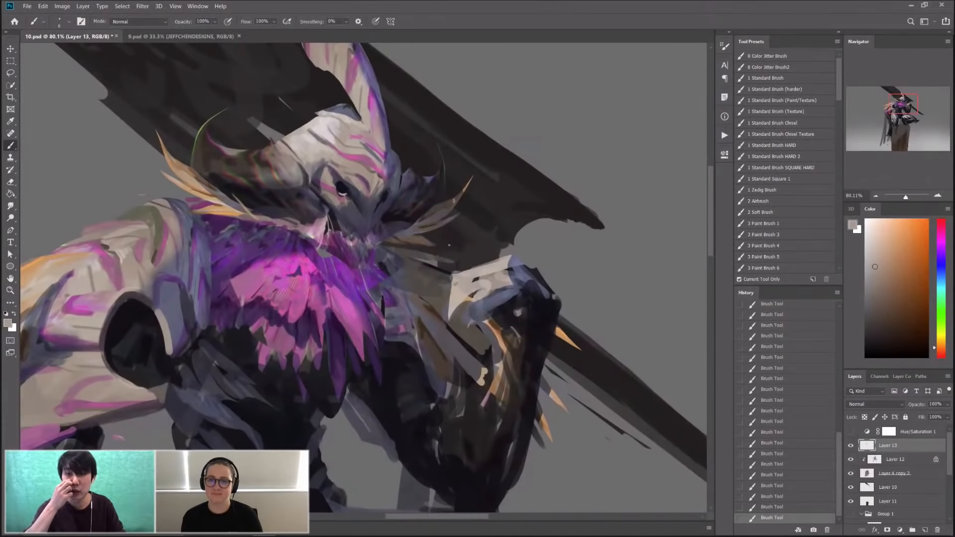
Cover the grey gap between the mask's jaw and the chest feathers with sampled dark purple tones
{"action": "key", "text": "z"}
{"action": "left_click_drag", "start_coordinate": [378, 149], "coordinate": [418, 150]}
{"action": "key", "text": "b"}
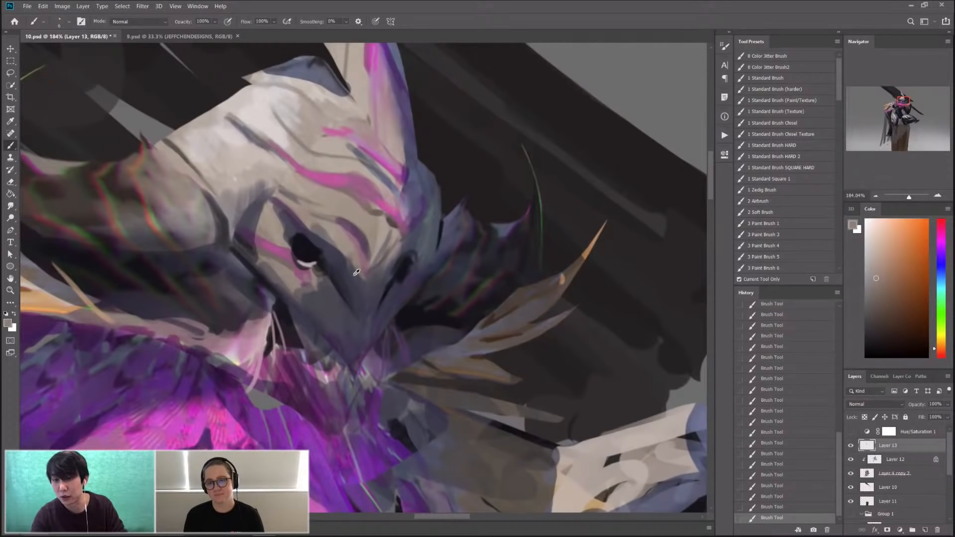
{"action": "key", "text": "z"}
{"action": "mouse_move", "coordinate": [479, 213]}
{"action": "left_mouse_down"}
{"action": "mouse_move", "coordinate": [422, 194]}
{"action": "mouse_move", "coordinate": [468, 235]}
{"action": "left_mouse_up"}
{"action": "key", "text": "b"}
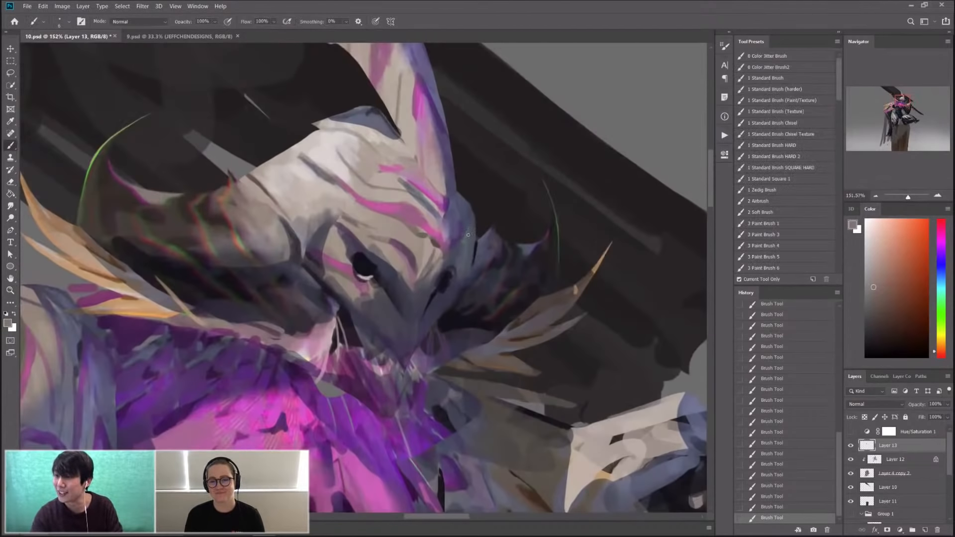
{"action": "key", "text": "z"}
{"action": "mouse_move", "coordinate": [501, 284]}
{"action": "left_mouse_down"}
{"action": "mouse_move", "coordinate": [423, 286]}
{"action": "mouse_move", "coordinate": [522, 301]}
{"action": "left_mouse_up"}
{"action": "key", "text": "b"}
{"action": "left_click", "coordinate": [499, 374], "text": "alt"}
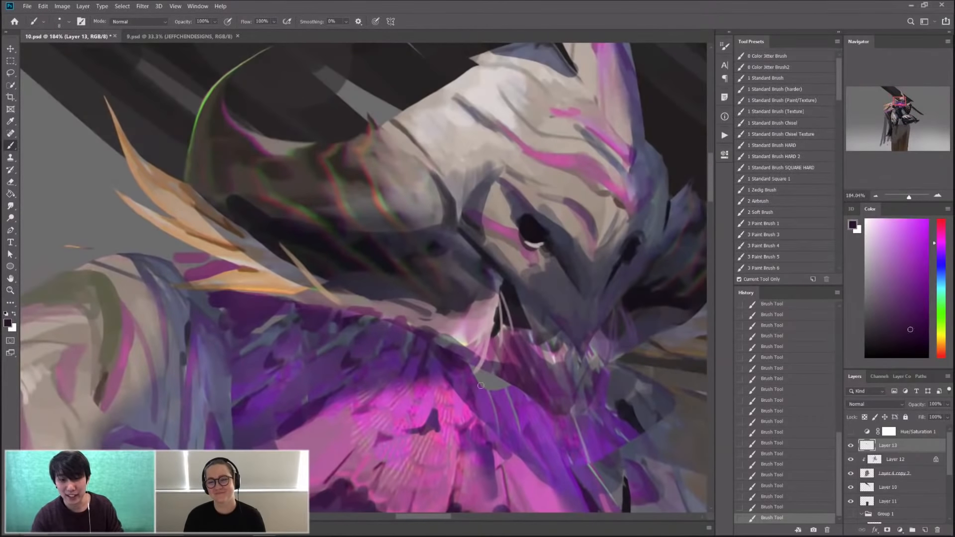
{"action": "left_click", "coordinate": [486, 394], "text": "alt"}
{"action": "mouse_move", "coordinate": [487, 393]}
{"action": "left_mouse_down"}
{"action": "mouse_move", "coordinate": [476, 379]}
{"action": "mouse_move", "coordinate": [509, 391]}
{"action": "mouse_move", "coordinate": [503, 383]}
{"action": "left_mouse_up"}
{"action": "left_click", "coordinate": [464, 360], "text": "alt"}
Clean up the mask's jaw edge and the bright specks beneath it with sampled purple and dark grey tones
{"action": "key", "text": "z"}
{"action": "left_click_drag", "start_coordinate": [592, 402], "coordinate": [672, 401]}
{"action": "key", "text": "b"}
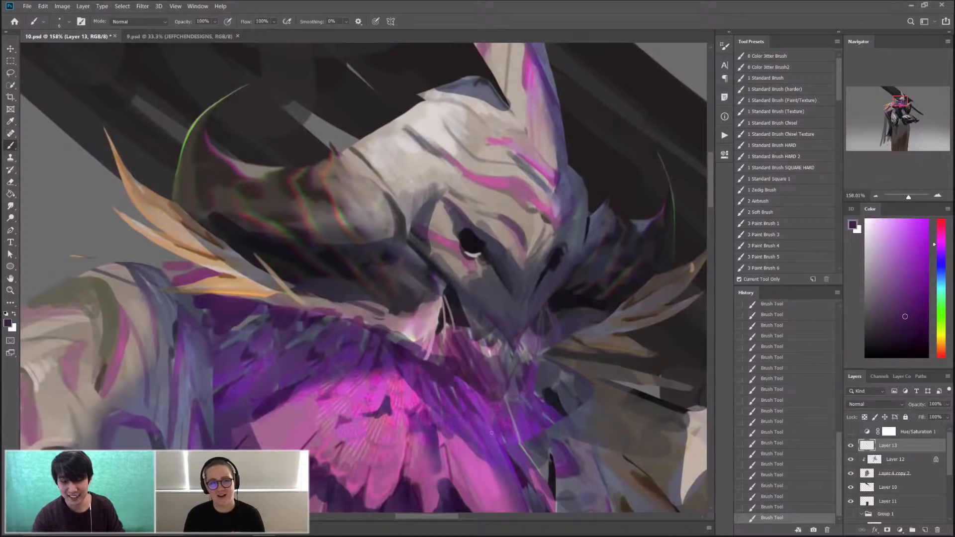
{"action": "left_click", "coordinate": [479, 381], "text": "alt"}
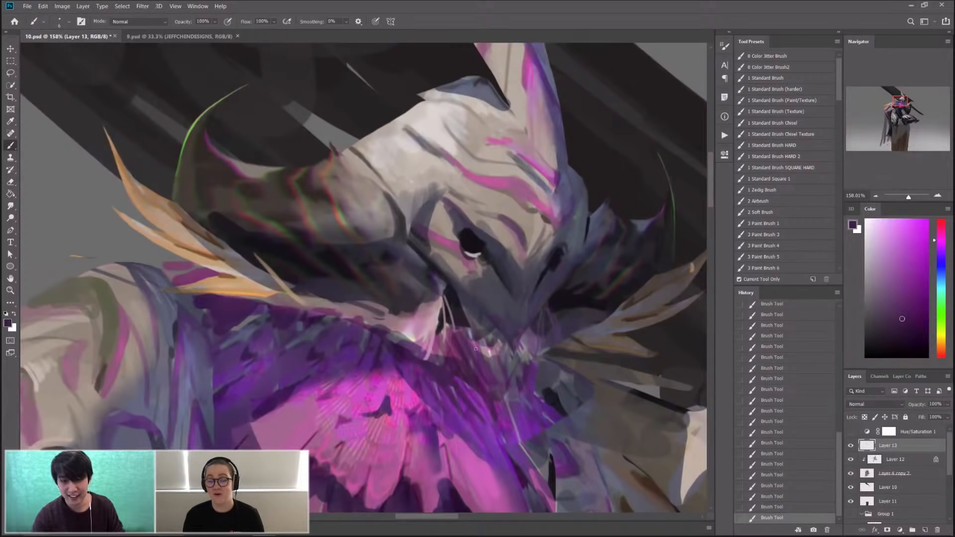
{"action": "left_click", "coordinate": [475, 327], "text": "alt"}
{"action": "left_click", "coordinate": [485, 343], "text": "alt"}
{"action": "mouse_move", "coordinate": [484, 343]}
{"action": "left_mouse_down"}
{"action": "mouse_move", "coordinate": [490, 350]}
{"action": "mouse_move", "coordinate": [499, 337]}
{"action": "left_mouse_up"}
{"action": "left_click", "coordinate": [484, 350], "text": "alt"}
{"action": "left_click", "coordinate": [491, 340], "text": "alt"}
{"action": "left_click", "coordinate": [487, 320], "text": "alt"}
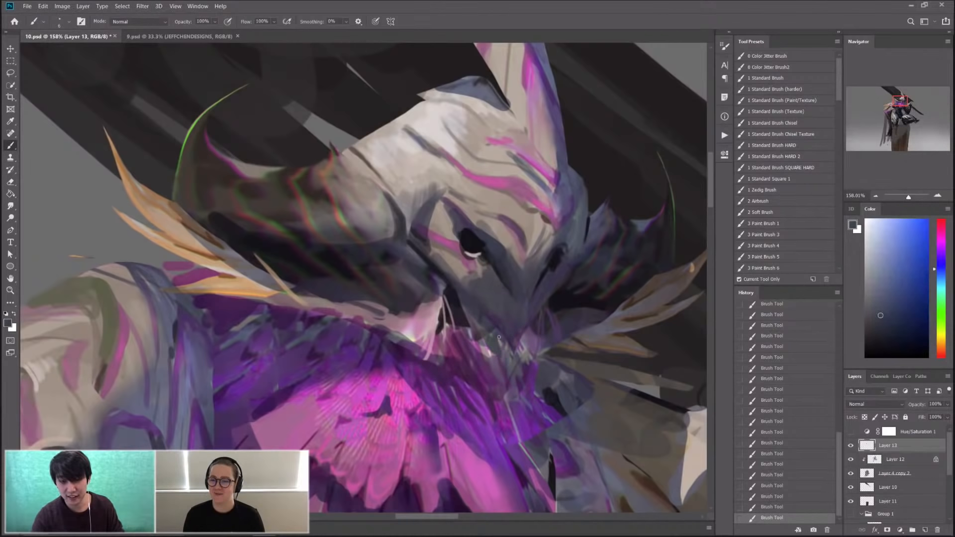
{"action": "left_click", "coordinate": [469, 300], "text": "alt"}
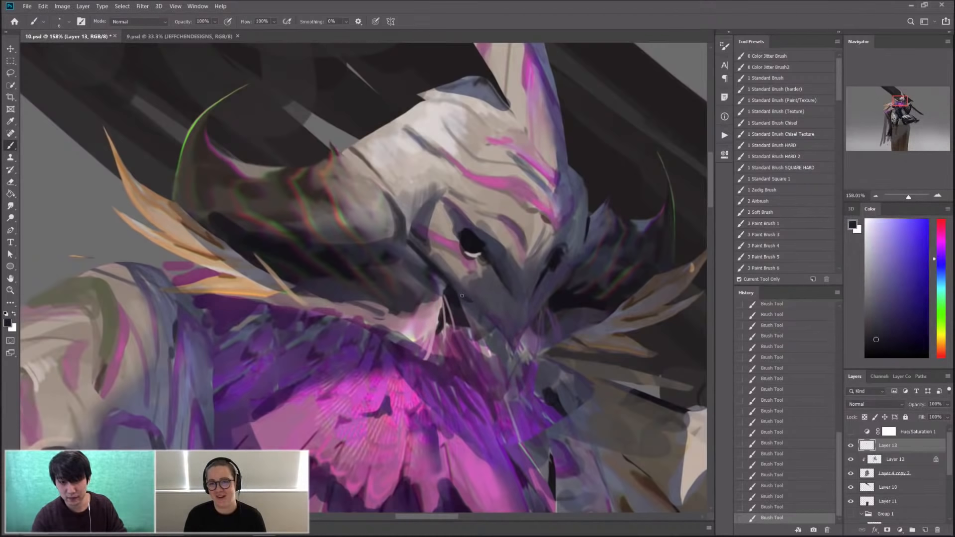
{"action": "left_click", "coordinate": [468, 279], "text": "alt"}
{"action": "left_click", "coordinate": [474, 287], "text": "alt"}
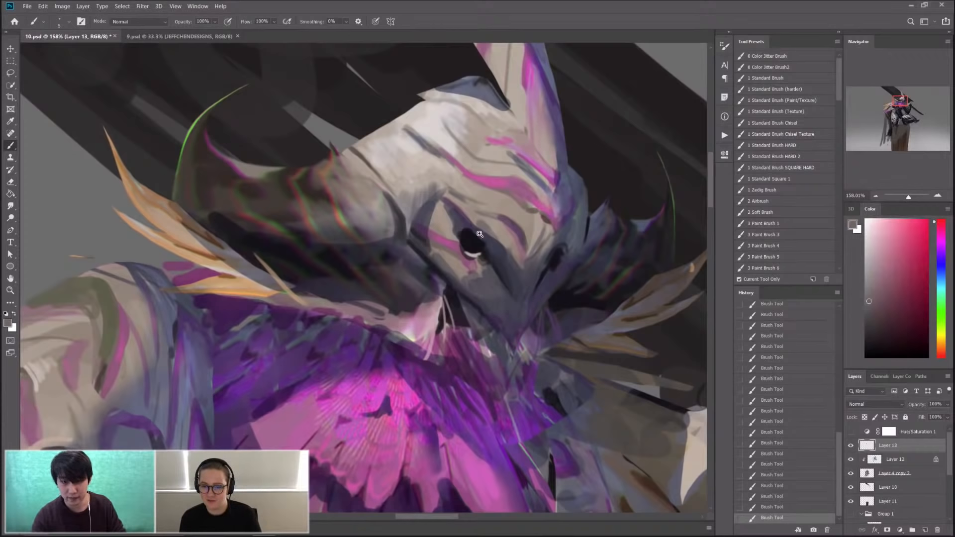
Flip the canvas horizontally and paint feather divisions into the pink chest area with a larger brush and sampled tones
{"action": "left_click_drag", "start_coordinate": [517, 272], "coordinate": [432, 279]}
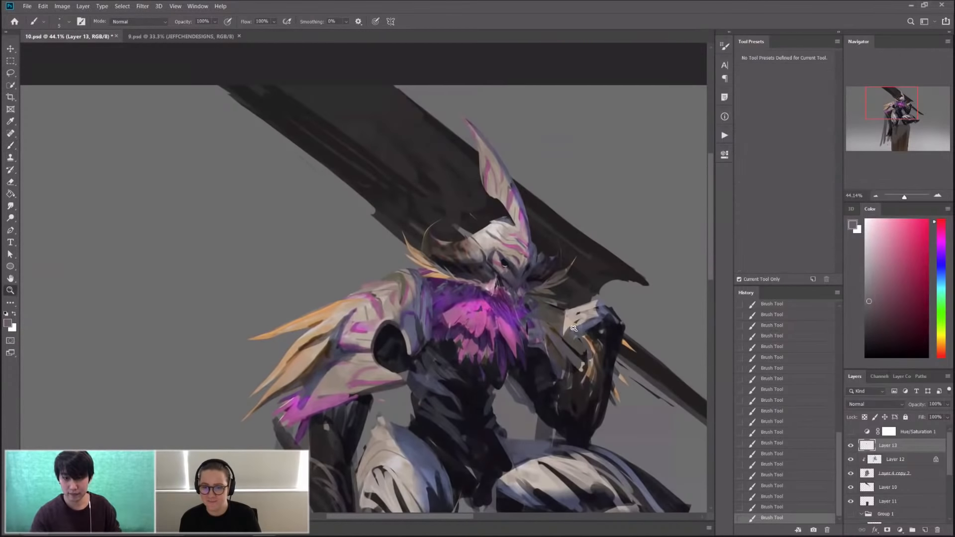
{"action": "key", "text": "F1"}
{"action": "left_click_drag", "start_coordinate": [382, 273], "coordinate": [503, 299]}
{"action": "left_click", "coordinate": [437, 296], "text": "alt"}
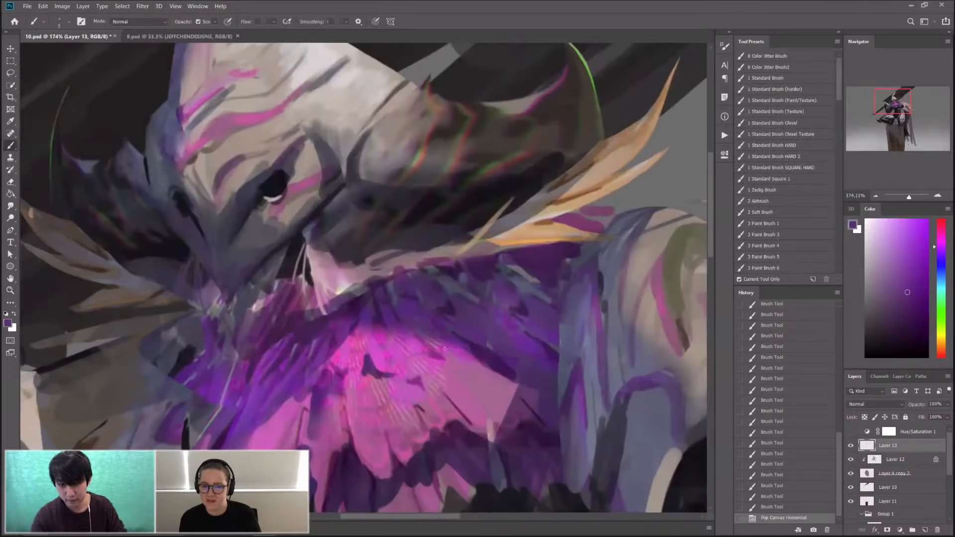
{"action": "left_click", "coordinate": [437, 353], "text": "alt"}
{"action": "key", "text": "]"}
{"action": "left_click_drag", "start_coordinate": [441, 358], "coordinate": [455, 371]}
{"action": "left_click_drag", "start_coordinate": [447, 363], "coordinate": [509, 414]}
{"action": "left_click", "coordinate": [491, 383], "text": "alt"}
{"action": "left_click_drag", "start_coordinate": [493, 392], "coordinate": [500, 400]}
{"action": "mouse_move", "coordinate": [507, 363]}
{"action": "left_mouse_down"}
{"action": "mouse_move", "coordinate": [489, 359]}
{"action": "mouse_move", "coordinate": [495, 380]}
{"action": "mouse_move", "coordinate": [467, 398]}
{"action": "mouse_move", "coordinate": [462, 418]}
{"action": "left_mouse_up"}
Add small feather strokes to the chest plumage with purple and pink tones sampled from it
{"action": "left_click", "coordinate": [449, 400], "text": "alt"}
{"action": "mouse_move", "coordinate": [437, 453]}
{"action": "left_mouse_down"}
{"action": "mouse_move", "coordinate": [444, 449]}
{"action": "mouse_move", "coordinate": [428, 444]}
{"action": "mouse_move", "coordinate": [444, 454]}
{"action": "left_mouse_up"}
{"action": "left_click", "coordinate": [436, 438], "text": "alt"}
{"action": "left_click", "coordinate": [499, 423], "text": "alt"}
{"action": "left_click_drag", "start_coordinate": [497, 412], "coordinate": [506, 418]}
{"action": "mouse_move", "coordinate": [484, 402]}
{"action": "left_mouse_down"}
{"action": "mouse_move", "coordinate": [463, 402]}
{"action": "mouse_move", "coordinate": [499, 422]}
{"action": "mouse_move", "coordinate": [488, 415]}
{"action": "mouse_move", "coordinate": [508, 414]}
{"action": "mouse_move", "coordinate": [516, 394]}
{"action": "mouse_move", "coordinate": [485, 377]}
{"action": "mouse_move", "coordinate": [552, 383]}
{"action": "mouse_move", "coordinate": [518, 358]}
{"action": "left_mouse_up"}
{"action": "left_click", "coordinate": [504, 387], "text": "alt"}
{"action": "left_click", "coordinate": [498, 406], "text": "alt"}
{"action": "left_click", "coordinate": [506, 411], "text": "alt"}
{"action": "left_click", "coordinate": [521, 392], "text": "alt"}
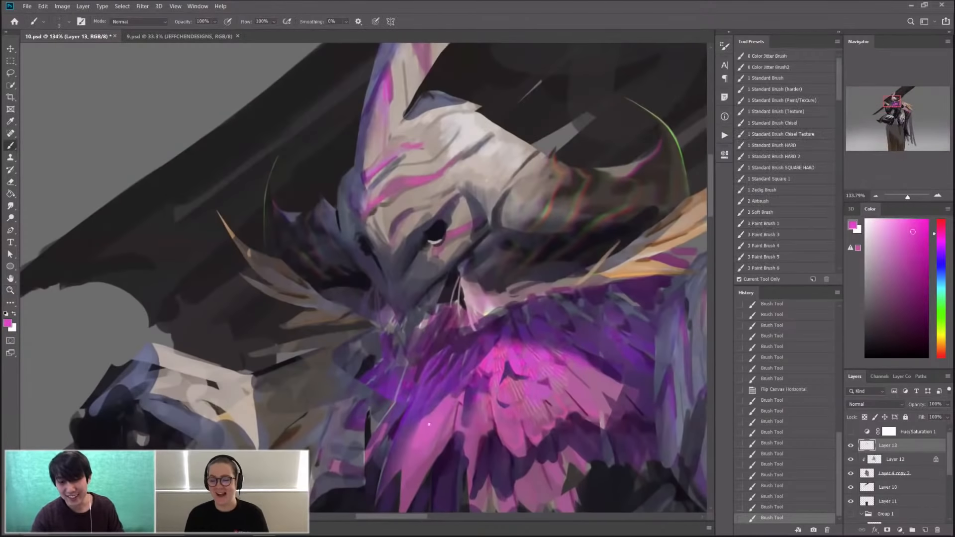
Paint bright magenta highlights along the long front chest feathers and define their edges with sampled tones
{"action": "left_click_drag", "start_coordinate": [414, 455], "coordinate": [440, 408]}
{"action": "left_click_drag", "start_coordinate": [433, 421], "coordinate": [442, 410]}
{"action": "mouse_move", "coordinate": [475, 401]}
{"action": "left_mouse_down"}
{"action": "mouse_move", "coordinate": [446, 405]}
{"action": "mouse_move", "coordinate": [499, 414]}
{"action": "mouse_move", "coordinate": [469, 421]}
{"action": "mouse_move", "coordinate": [469, 447]}
{"action": "left_mouse_up"}
{"action": "left_click", "coordinate": [469, 409], "text": "alt"}
{"action": "left_click_drag", "start_coordinate": [468, 432], "coordinate": [472, 453]}
{"action": "left_click", "coordinate": [458, 404], "text": "alt"}
{"action": "left_click", "coordinate": [458, 380], "text": "alt"}
Extend the lower pink chest feathers over the dark torso with short strokes in a sampled pink
{"action": "key", "text": "z"}
{"action": "left_click_drag", "start_coordinate": [563, 358], "coordinate": [384, 189]}
{"action": "key", "text": "z"}
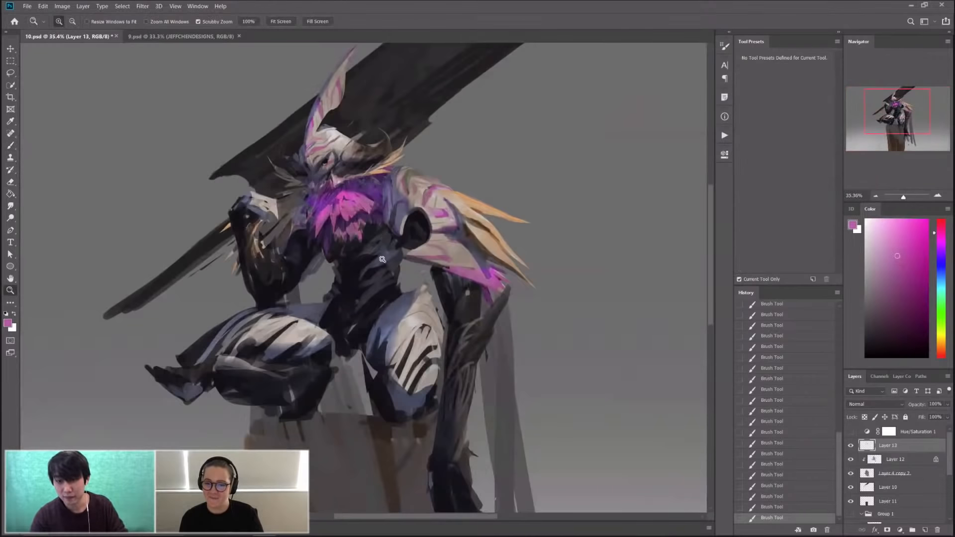
{"action": "left_click_drag", "start_coordinate": [361, 232], "coordinate": [418, 233]}
{"action": "key", "text": "b"}
{"action": "left_click", "coordinate": [356, 215], "text": "alt"}
{"action": "mouse_move", "coordinate": [357, 219]}
{"action": "left_mouse_down"}
{"action": "mouse_move", "coordinate": [373, 248]}
{"action": "mouse_move", "coordinate": [384, 249]}
{"action": "mouse_move", "coordinate": [384, 236]}
{"action": "left_mouse_up"}
{"action": "left_click", "coordinate": [366, 220], "text": "alt"}
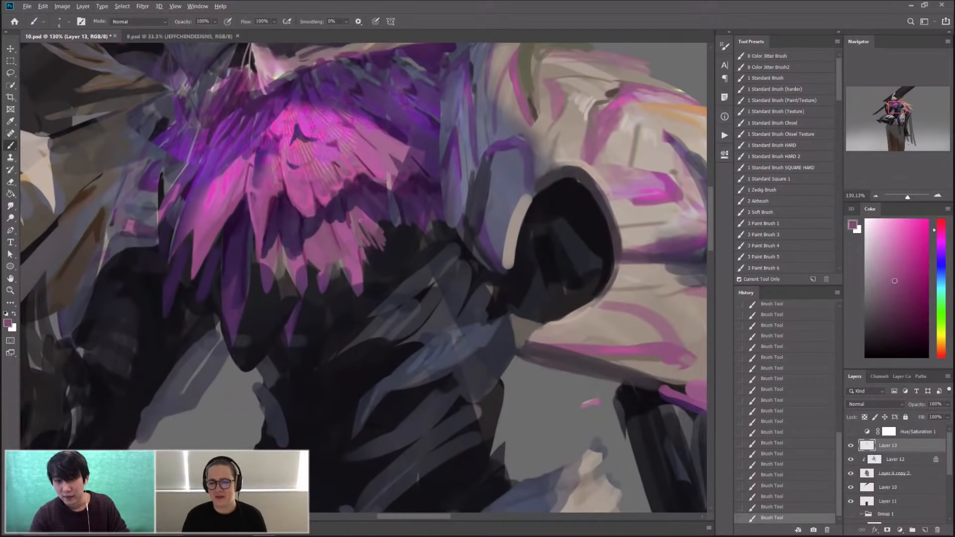
Shape the pointed tips of the lowest pink chest feathers with sampled pink and dark torso tones
{"action": "left_click", "coordinate": [327, 199], "text": "alt"}
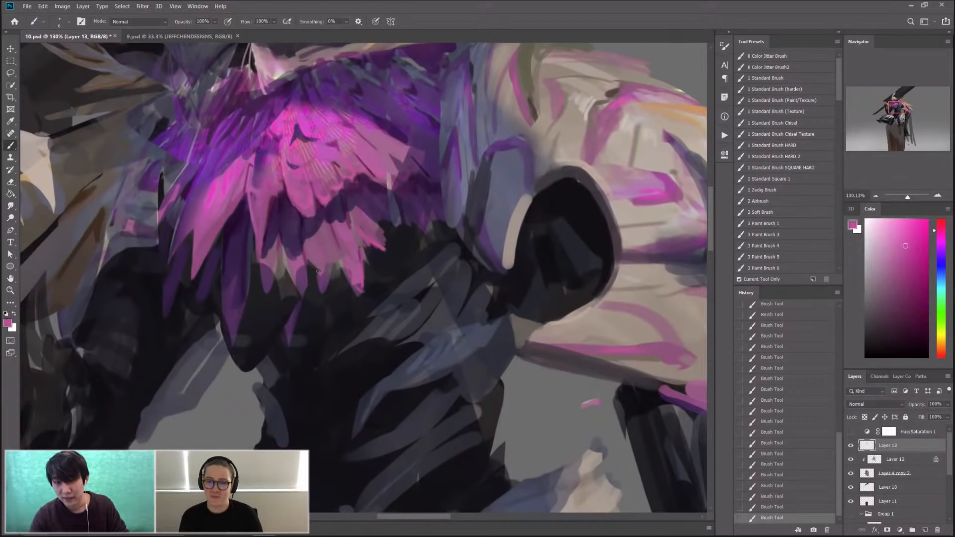
{"action": "left_click", "coordinate": [339, 287], "text": "alt"}
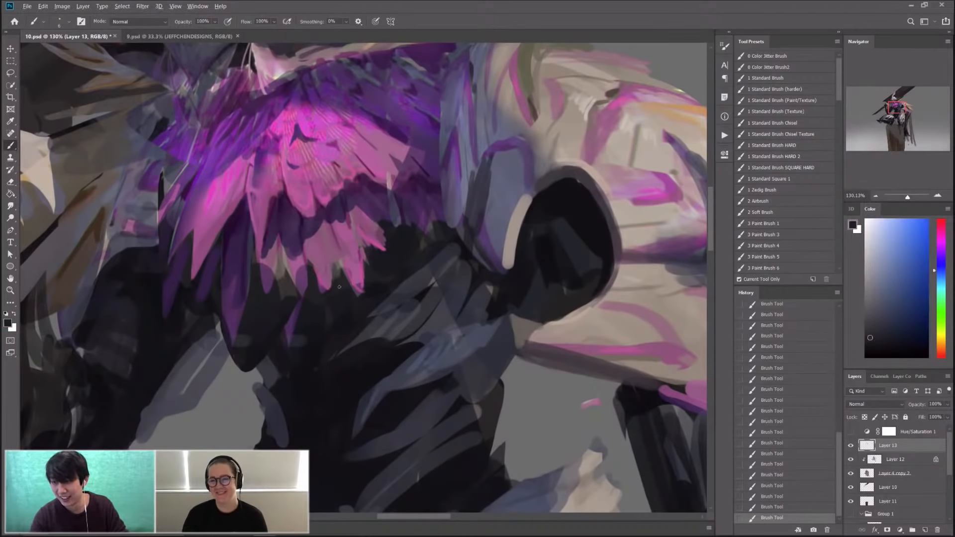
{"action": "left_click", "coordinate": [339, 286], "text": "alt"}
{"action": "left_click", "coordinate": [327, 242], "text": "alt"}
{"action": "left_click", "coordinate": [319, 293], "text": "alt"}
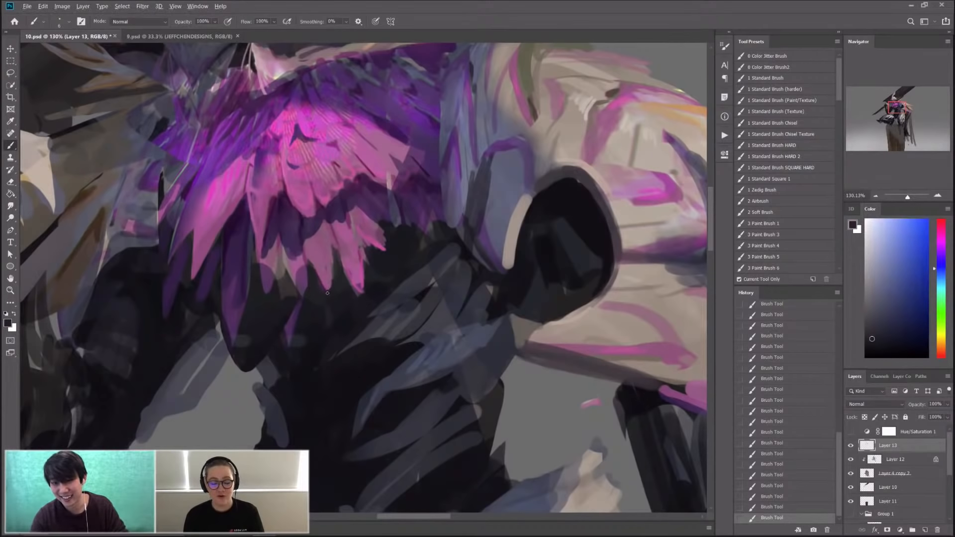
Touch up the middle of the lower chest feathers with sampled pink and dark purple tones
{"action": "left_click", "coordinate": [312, 200], "text": "alt"}
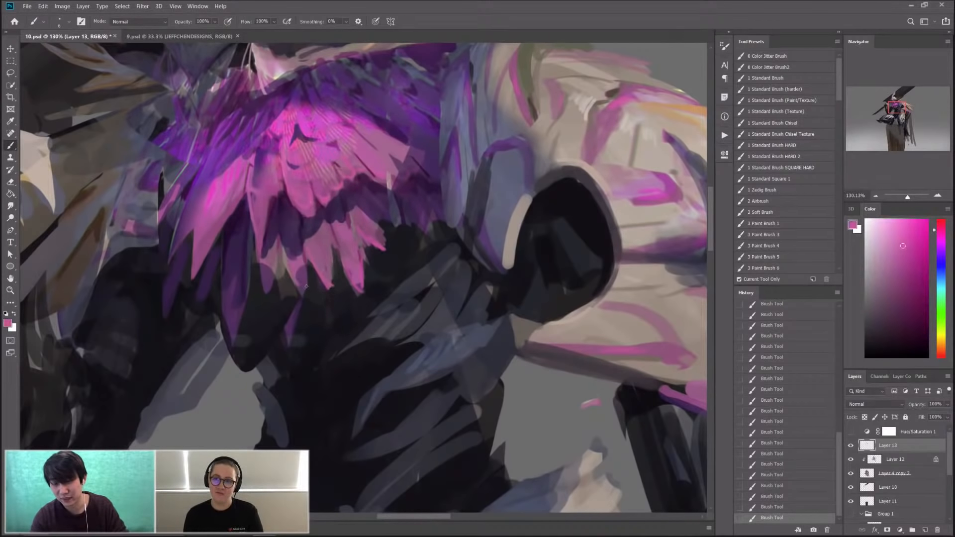
{"action": "left_click_drag", "start_coordinate": [396, 178], "coordinate": [343, 186]}
{"action": "mouse_move", "coordinate": [490, 293]}
{"action": "left_mouse_down"}
{"action": "mouse_move", "coordinate": [422, 294]}
{"action": "mouse_move", "coordinate": [432, 287]}
{"action": "mouse_move", "coordinate": [362, 240]}
{"action": "left_mouse_up"}
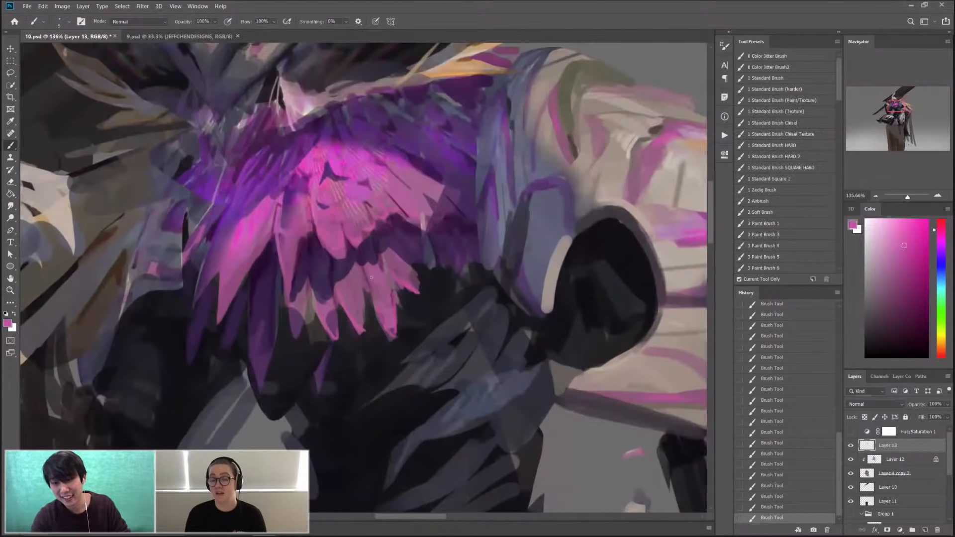
{"action": "left_click", "coordinate": [360, 254], "text": "alt"}
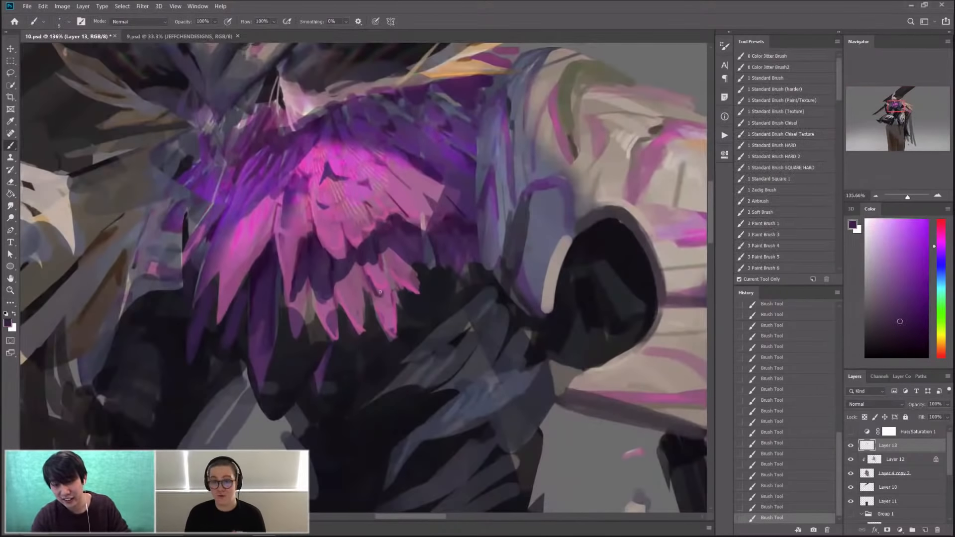
{"action": "left_click_drag", "start_coordinate": [360, 217], "coordinate": [303, 221]}
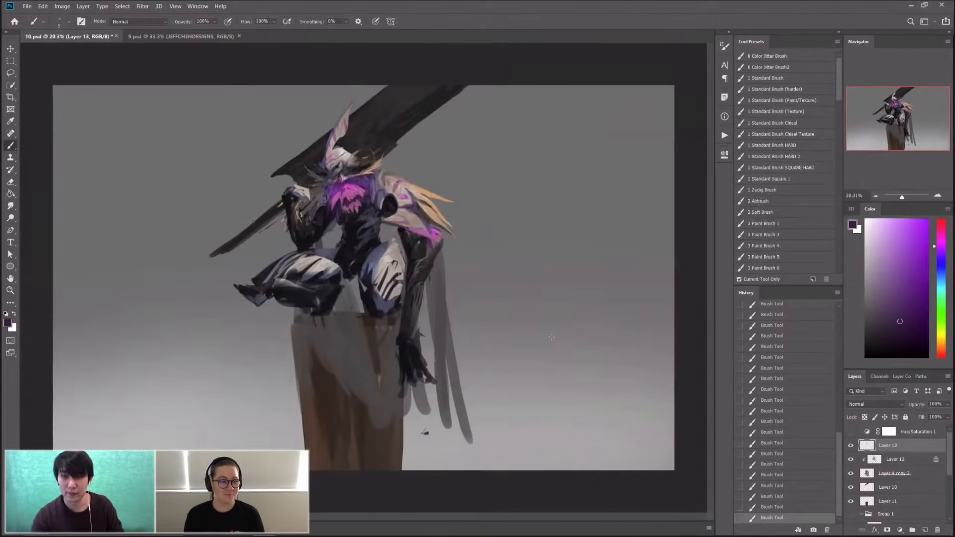
Flip the canvas horizontally and shape the lower chest feather tips over the dark torso with sampled tones
{"action": "key", "text": "ctrl+shift+h"}
{"action": "mouse_move", "coordinate": [376, 193]}
{"action": "left_mouse_down"}
{"action": "mouse_move", "coordinate": [403, 228]}
{"action": "mouse_move", "coordinate": [414, 291]}
{"action": "left_mouse_up"}
{"action": "left_click", "coordinate": [411, 265], "text": "alt"}
{"action": "left_click", "coordinate": [415, 268], "text": "alt"}
{"action": "left_click_drag", "start_coordinate": [416, 257], "coordinate": [414, 290]}
{"action": "left_click_drag", "start_coordinate": [417, 272], "coordinate": [415, 288]}
{"action": "left_click", "coordinate": [412, 287], "text": "alt"}
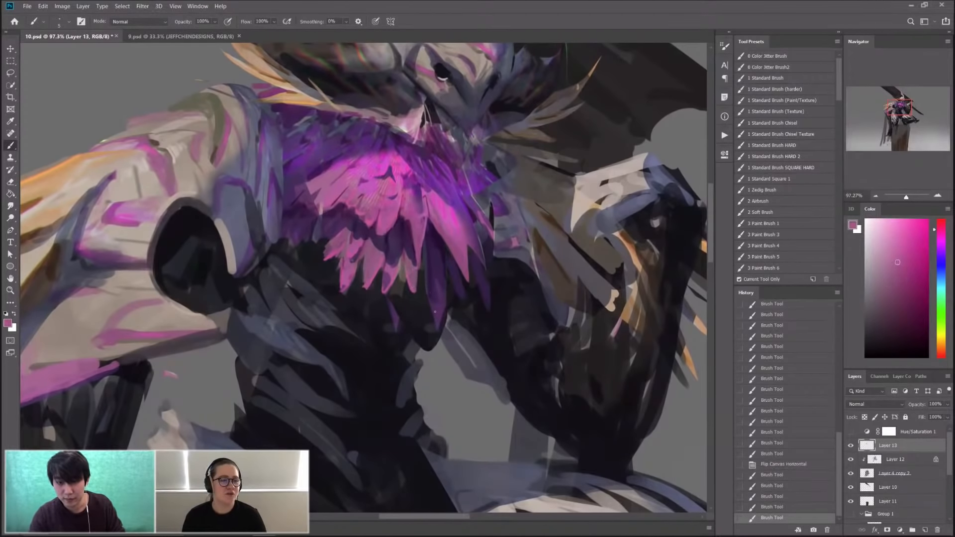
Paint the long feather tip at the inner end of the lower chest feathers in sampled pink
{"action": "left_click_drag", "start_coordinate": [438, 329], "coordinate": [440, 315]}
{"action": "left_click_drag", "start_coordinate": [440, 316], "coordinate": [439, 326]}
{"action": "key", "text": "z"}
{"action": "mouse_move", "coordinate": [462, 240]}
{"action": "left_mouse_down"}
{"action": "mouse_move", "coordinate": [398, 249]}
{"action": "mouse_move", "coordinate": [451, 292]}
{"action": "mouse_move", "coordinate": [446, 309]}
{"action": "left_mouse_up"}
{"action": "key", "text": "z"}
{"action": "left_click_drag", "start_coordinate": [448, 306], "coordinate": [454, 301]}
{"action": "left_click", "coordinate": [444, 308], "text": "alt"}
{"action": "left_click", "coordinate": [454, 301], "text": "alt"}
Add a muted purple tip beside the long pink feather and trim its edges with a sampled dark torso tone
{"action": "mouse_move", "coordinate": [523, 234]}
{"action": "left_mouse_down"}
{"action": "mouse_move", "coordinate": [463, 235]}
{"action": "mouse_move", "coordinate": [512, 250]}
{"action": "left_mouse_up"}
{"action": "left_click_drag", "start_coordinate": [525, 291], "coordinate": [489, 276]}
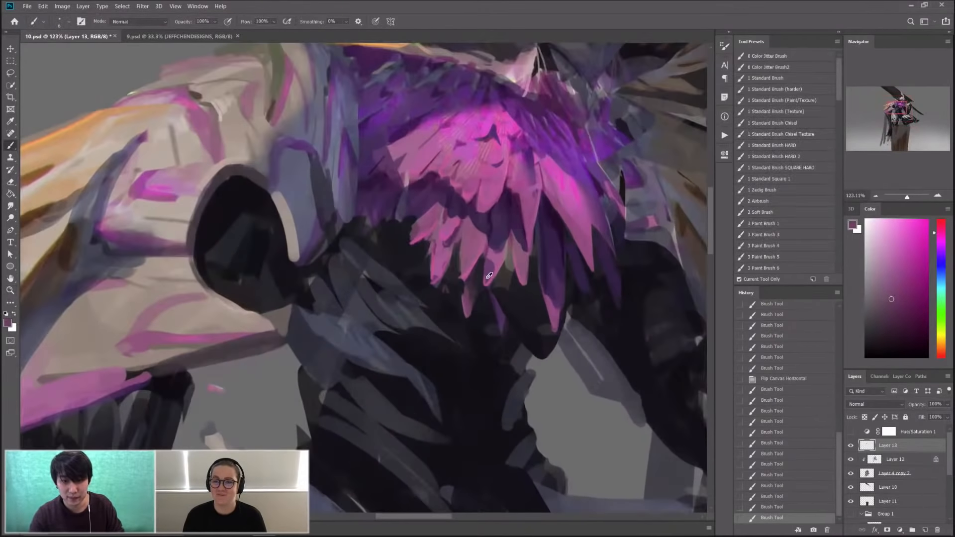
{"action": "left_click_drag", "start_coordinate": [532, 310], "coordinate": [530, 303]}
{"action": "left_click", "coordinate": [528, 294], "text": "alt"}
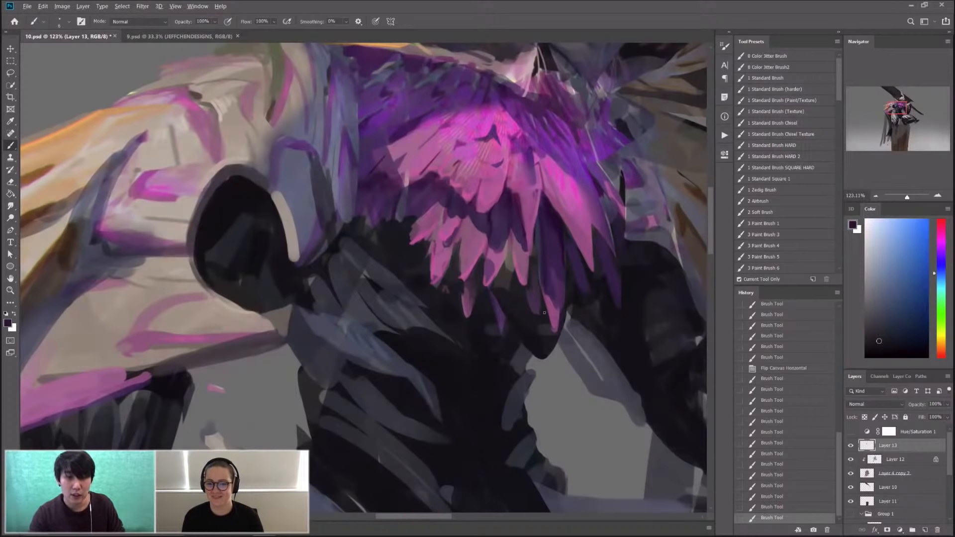
{"action": "left_click_drag", "start_coordinate": [524, 245], "coordinate": [526, 252]}
{"action": "left_click_drag", "start_coordinate": [567, 279], "coordinate": [498, 280]}
{"action": "mouse_move", "coordinate": [839, 85]}
{"action": "left_mouse_down"}
{"action": "mouse_move", "coordinate": [828, 229]}
{"action": "mouse_move", "coordinate": [802, 61]}
{"action": "left_mouse_up"}
{"action": "right_click", "coordinate": [565, 280]}
{"action": "scroll", "coordinate": [791, 393], "scroll_direction": "down", "scroll_amount": 10}
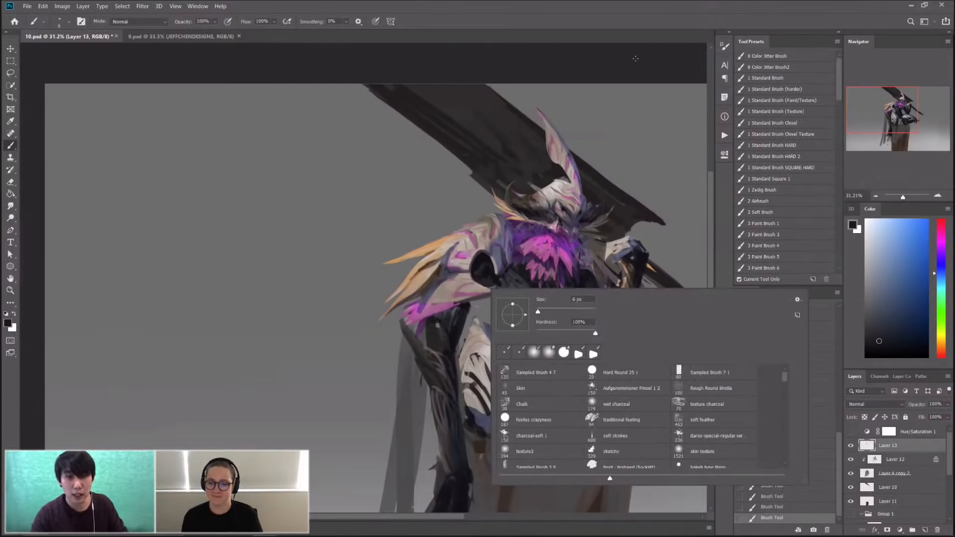
{"action": "key", "text": "Escape"}
{"action": "key", "text": "z"}
{"action": "left_click", "coordinate": [611, 256]}
{"action": "left_click_drag", "start_coordinate": [644, 282], "coordinate": [577, 279]}
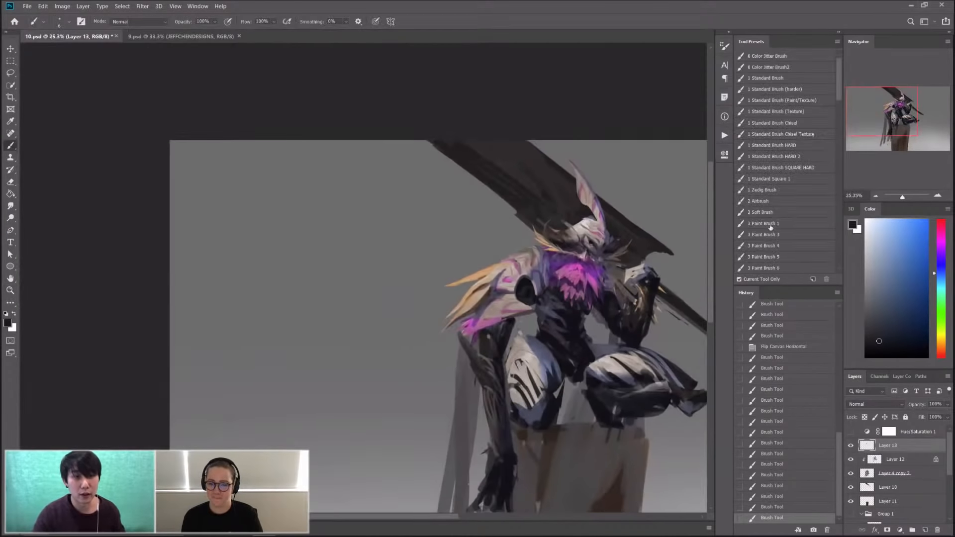
{"action": "left_click_drag", "start_coordinate": [446, 259], "coordinate": [468, 259]}
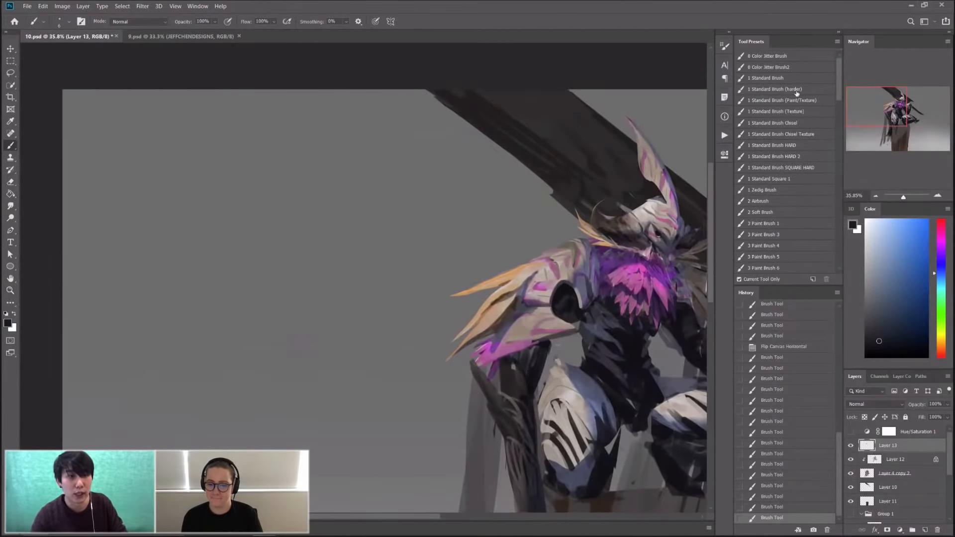
Paint comparison strokes on the grey background with the 1 Standard Brush (harder), 1 Standard Brush and 2 Soft Brush presets, and undo all three
{"action": "left_click", "coordinate": [801, 91]}
{"action": "left_click_drag", "start_coordinate": [284, 228], "coordinate": [304, 228]}
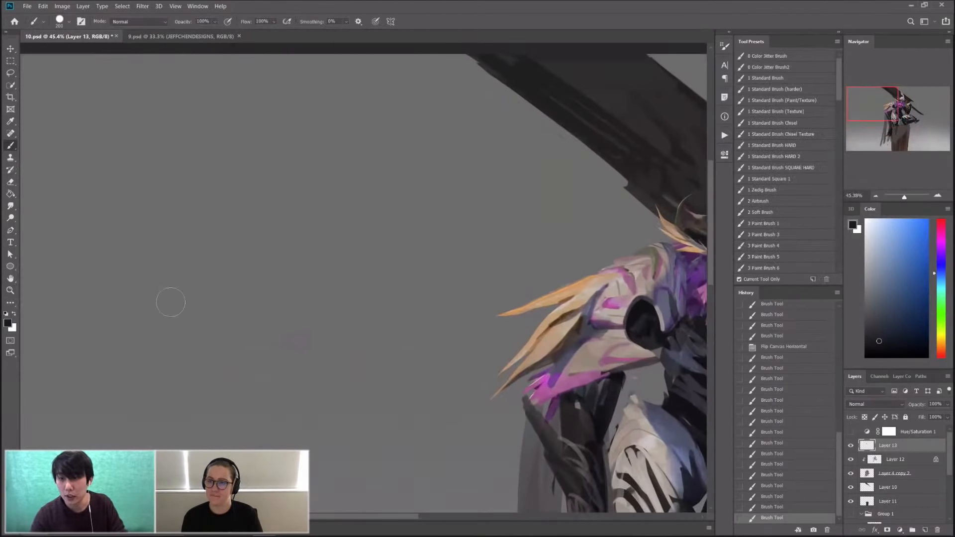
{"action": "left_click_drag", "start_coordinate": [170, 319], "coordinate": [290, 178]}
{"action": "mouse_move", "coordinate": [342, 328]}
{"action": "left_mouse_down"}
{"action": "mouse_move", "coordinate": [326, 327]}
{"action": "mouse_move", "coordinate": [339, 327]}
{"action": "left_mouse_up"}
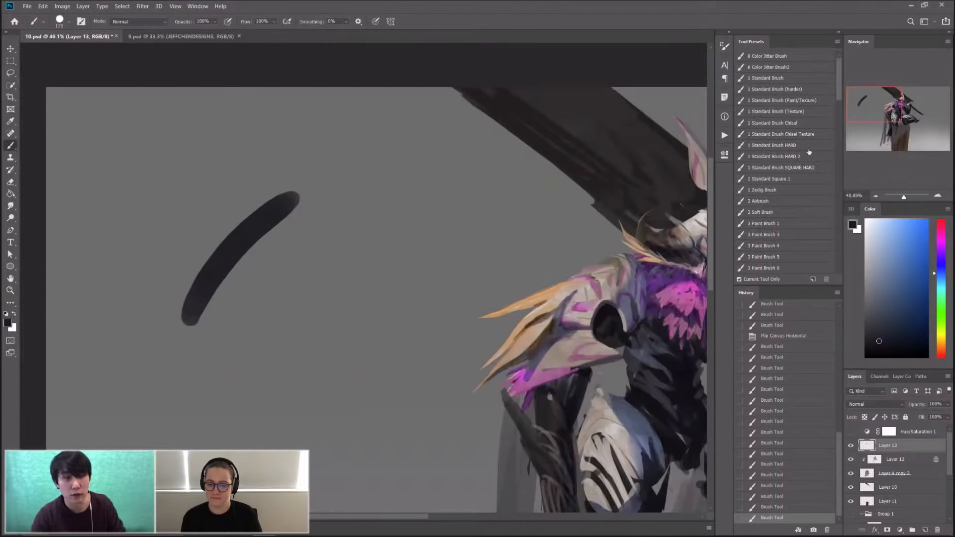
{"action": "left_click", "coordinate": [783, 79]}
{"action": "left_click_drag", "start_coordinate": [349, 204], "coordinate": [261, 380]}
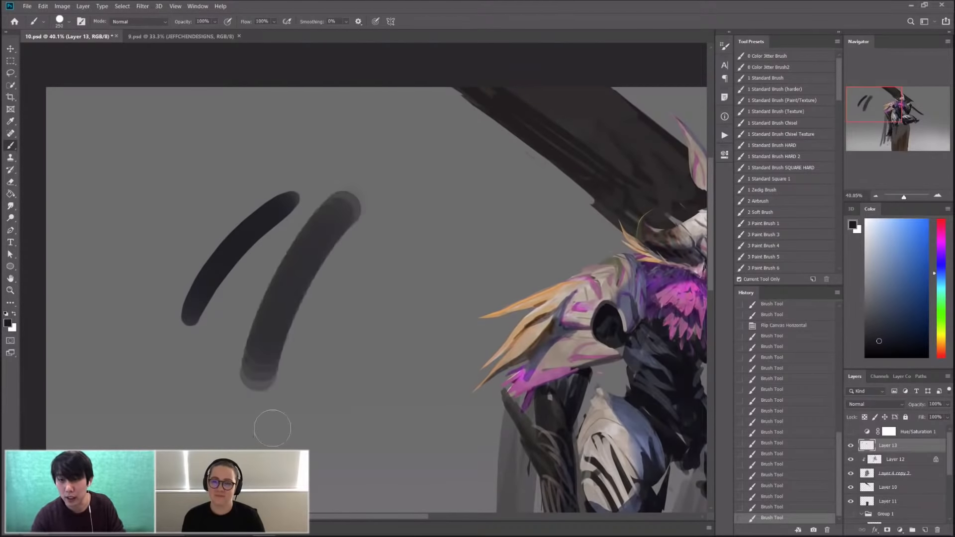
{"action": "left_click_drag", "start_coordinate": [350, 171], "coordinate": [351, 222]}
{"action": "left_click", "coordinate": [768, 212]}
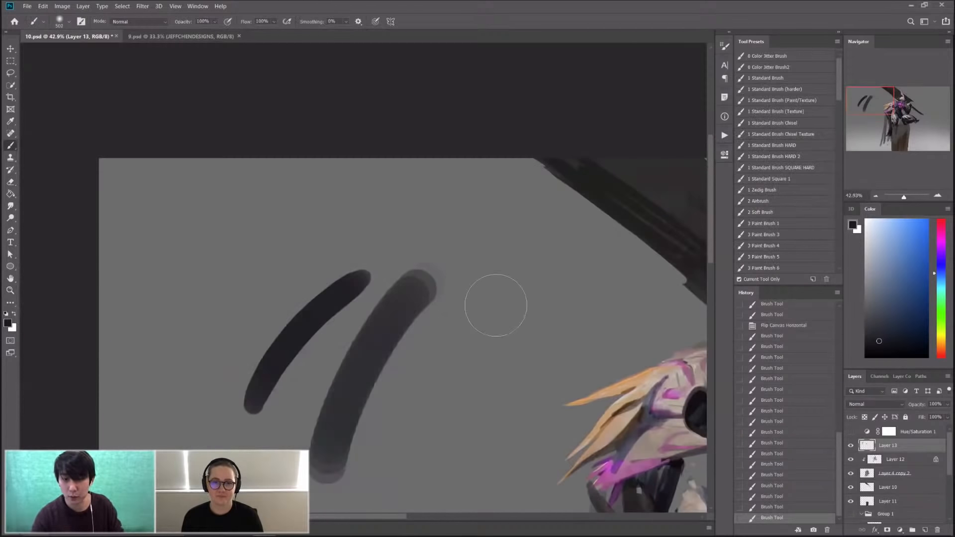
{"action": "left_click_drag", "start_coordinate": [494, 303], "coordinate": [403, 492]}
{"action": "mouse_move", "coordinate": [523, 314]}
{"action": "left_mouse_down"}
{"action": "mouse_move", "coordinate": [481, 277]}
{"action": "mouse_move", "coordinate": [460, 309]}
{"action": "mouse_move", "coordinate": [468, 313]}
{"action": "left_mouse_up"}
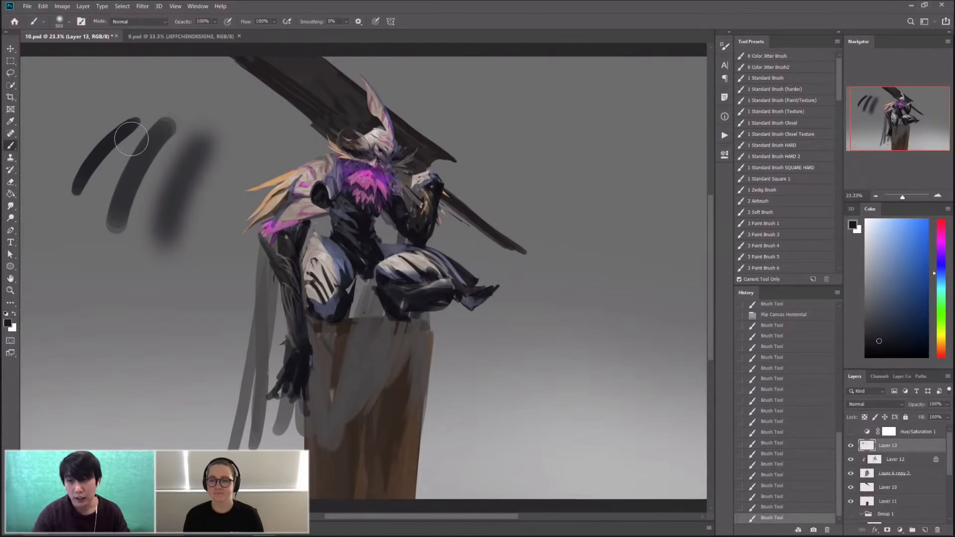
{"action": "key", "text": "ctrl+z"}
{"action": "key", "text": "ctrl+z"}
{"action": "key", "text": "ctrl+z"}
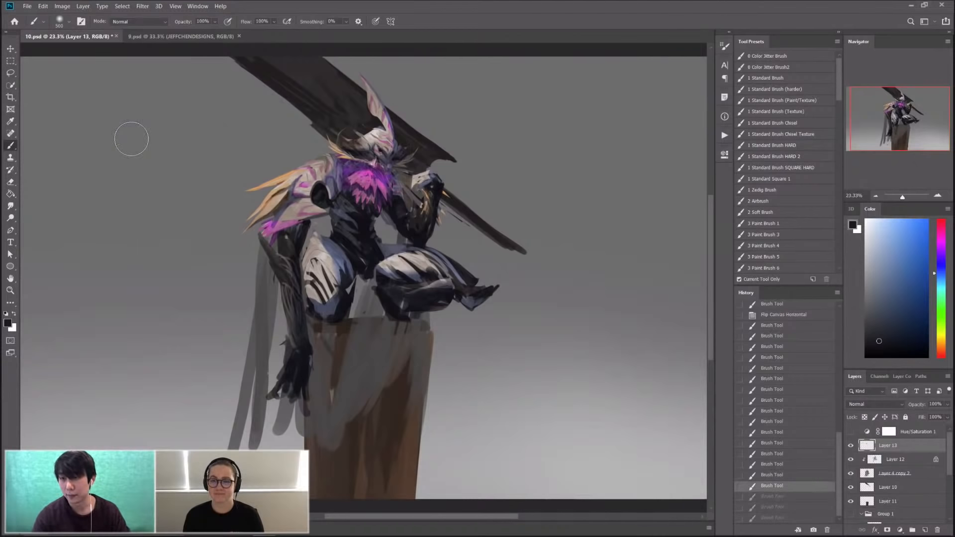
Reduce the brush size and refine the blue-grey torso plates beside the shoulder opening with a sampled tone
{"action": "key", "text": "z"}
{"action": "left_click_drag", "start_coordinate": [340, 184], "coordinate": [497, 281]}
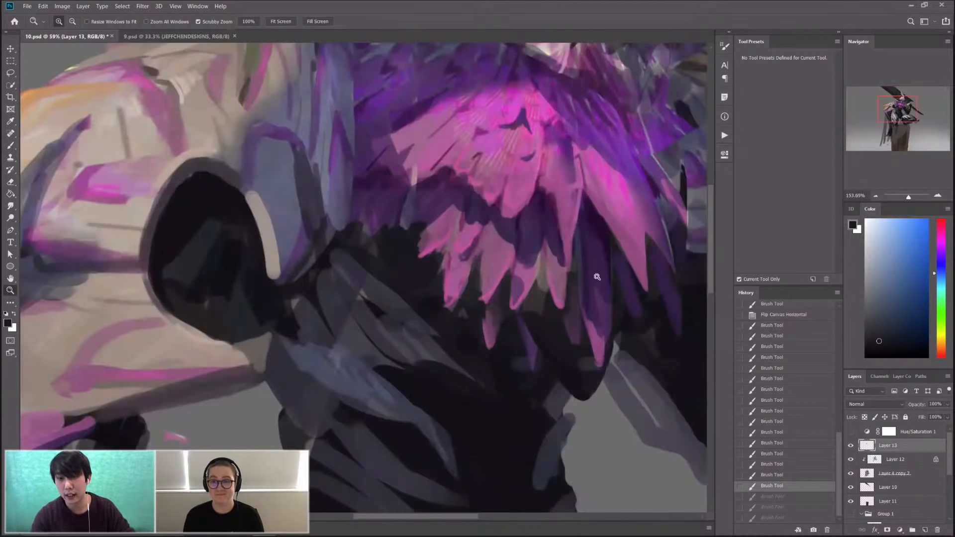
{"action": "key", "text": "b"}
{"action": "key", "text": "bracketleft"}
{"action": "key", "text": "bracketleft"}
{"action": "key", "text": "bracketleft"}
{"action": "key", "text": "bracketleft"}
{"action": "key", "text": "bracketleft"}
{"action": "key", "text": "bracketleft"}
{"action": "key", "text": "bracketleft"}
{"action": "key", "text": "bracketleft"}
{"action": "key", "text": "bracketleft"}
{"action": "key", "text": "bracketleft"}
{"action": "key", "text": "bracketleft"}
{"action": "key", "text": "bracketleft"}
{"action": "key", "text": "bracketleft"}
{"action": "key", "text": "bracketleft"}
{"action": "left_click", "coordinate": [335, 345], "text": "alt"}
{"action": "key", "text": "bracketleft"}
{"action": "key", "text": "bracketleft"}
{"action": "key", "text": "bracketleft"}
{"action": "key", "text": "bracketleft"}
{"action": "key", "text": "bracketleft"}
{"action": "left_click_drag", "start_coordinate": [338, 331], "coordinate": [354, 344]}
{"action": "left_click_drag", "start_coordinate": [345, 327], "coordinate": [351, 340]}
{"action": "mouse_move", "coordinate": [339, 324]}
{"action": "left_mouse_down"}
{"action": "mouse_move", "coordinate": [317, 303]}
{"action": "mouse_move", "coordinate": [385, 367]}
{"action": "mouse_move", "coordinate": [346, 331]}
{"action": "mouse_move", "coordinate": [371, 338]}
{"action": "mouse_move", "coordinate": [360, 314]}
{"action": "left_mouse_up"}
Define the edges of the upper torso plates below the chest feathers with sampled blue-grey and near-black tones
{"action": "left_click", "coordinate": [318, 303], "text": "alt"}
{"action": "key", "text": "bracketleft"}
{"action": "left_click", "coordinate": [347, 331], "text": "alt"}
{"action": "key", "text": "bracketleft"}
{"action": "left_click", "coordinate": [329, 261], "text": "alt"}
{"action": "mouse_move", "coordinate": [328, 267]}
{"action": "left_mouse_down"}
{"action": "mouse_move", "coordinate": [337, 256]}
{"action": "mouse_move", "coordinate": [352, 291]}
{"action": "left_mouse_up"}
{"action": "left_click", "coordinate": [337, 258], "text": "alt"}
{"action": "left_click", "coordinate": [328, 262], "text": "alt"}
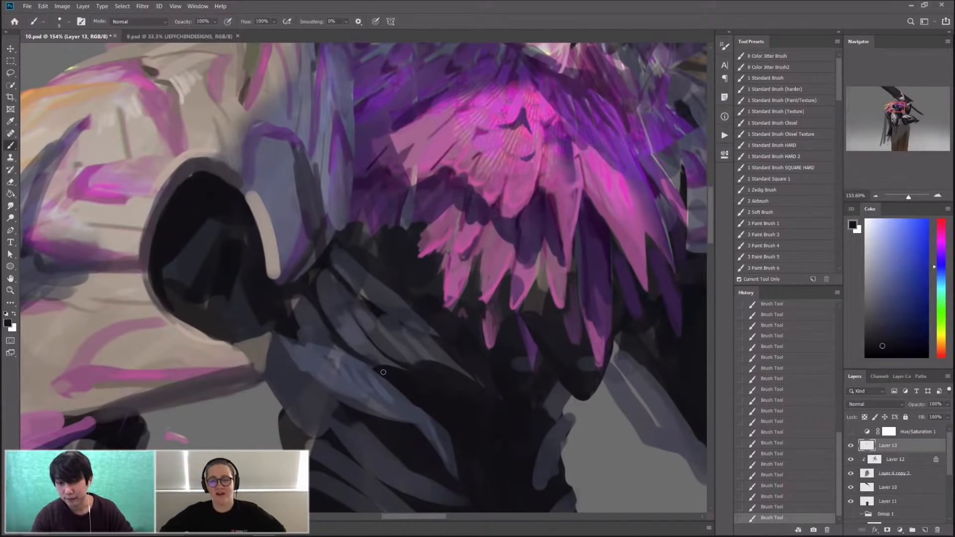
Darken the inner edge of the waist plate with sampled near-black and blue-grey tones
{"action": "key", "text": "ctrl+space"}
{"action": "left_click_drag", "start_coordinate": [462, 386], "coordinate": [423, 398]}
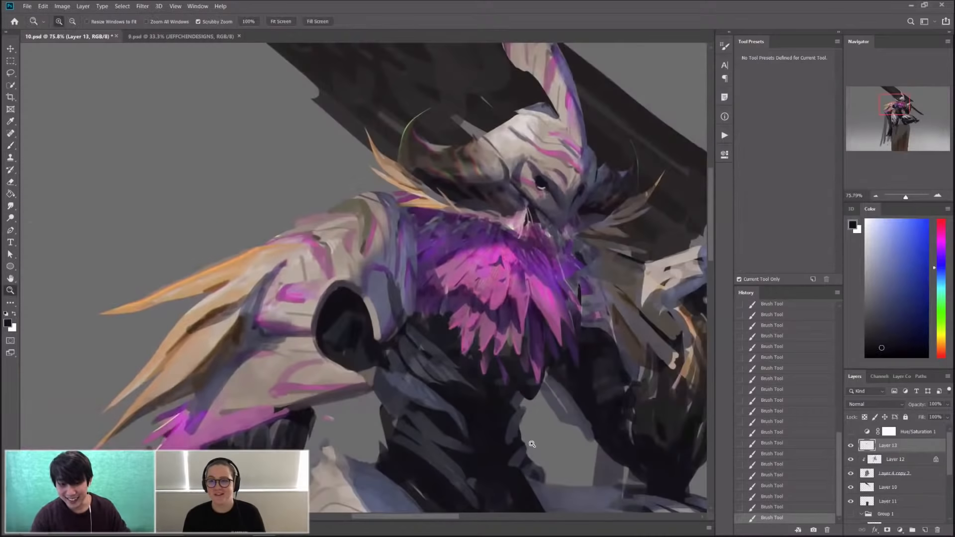
{"action": "left_click_drag", "start_coordinate": [522, 438], "coordinate": [552, 440]}
{"action": "left_click", "coordinate": [499, 414], "text": "alt"}
{"action": "left_click_drag", "start_coordinate": [496, 424], "coordinate": [494, 449]}
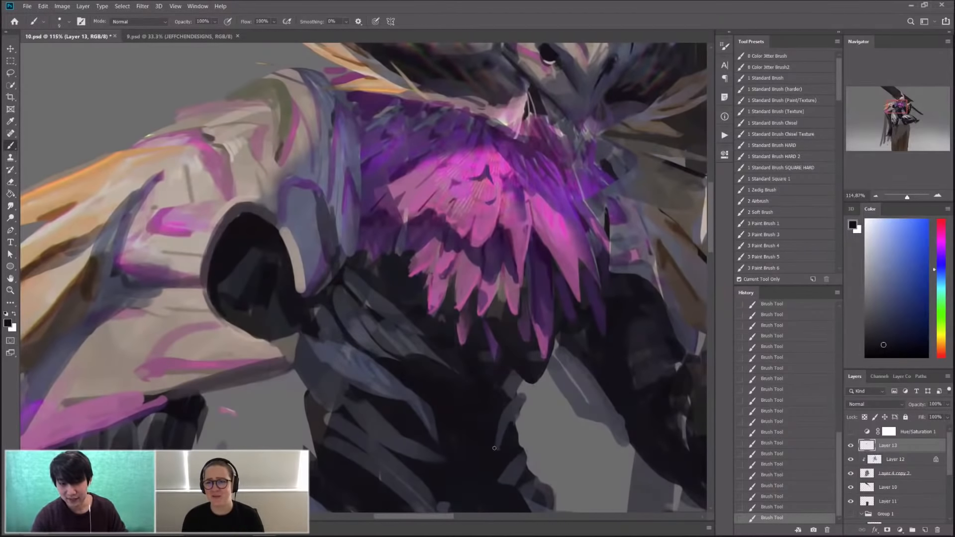
{"action": "left_click", "coordinate": [519, 404], "text": "alt"}
{"action": "left_click", "coordinate": [513, 438], "text": "alt"}
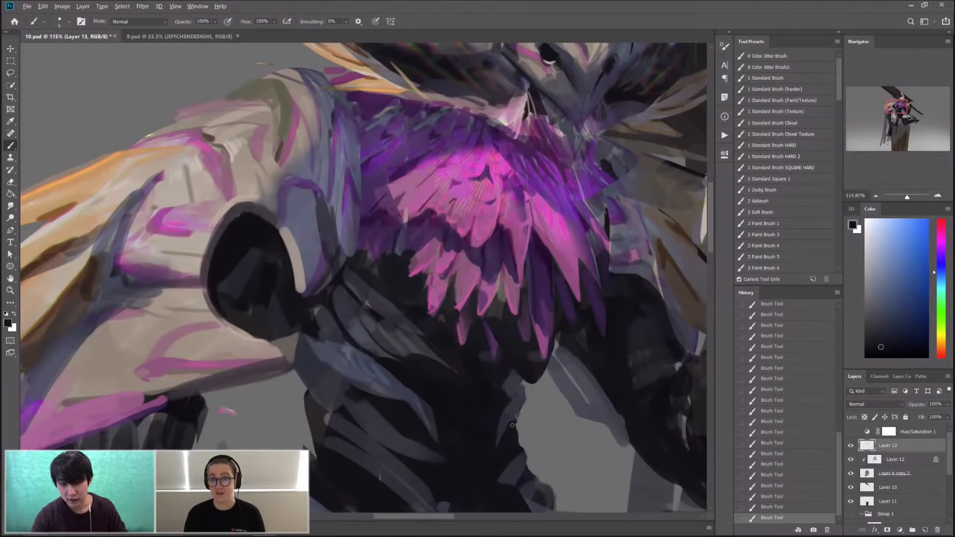
Refine the dark lower waist and hip plates with strokes in sampled dark blue-grey tones
{"action": "scroll", "coordinate": [515, 443], "scroll_direction": "down", "scroll_amount": 4}
{"action": "scroll", "coordinate": [515, 443], "scroll_direction": "up", "scroll_amount": 2}
{"action": "left_click", "coordinate": [513, 458], "text": "alt"}
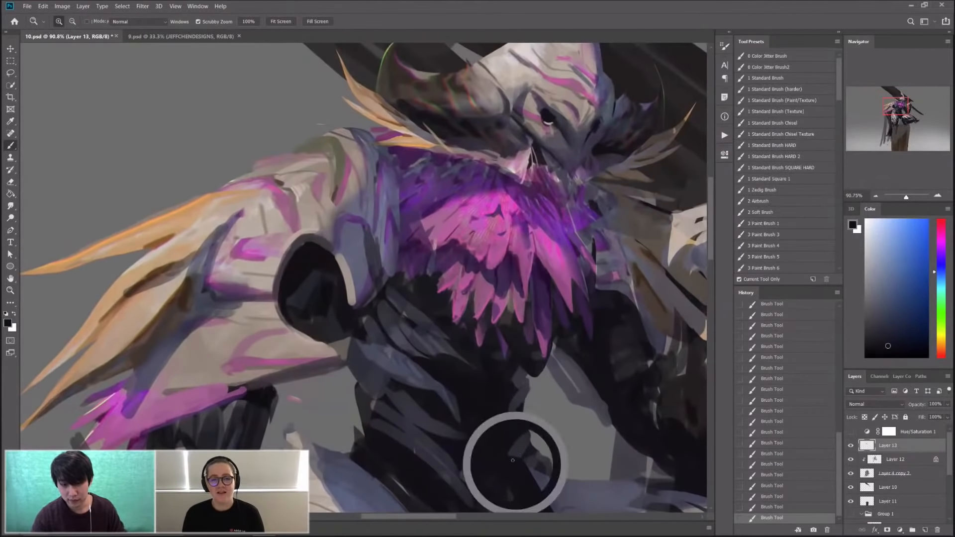
{"action": "left_click", "coordinate": [520, 436], "text": "alt"}
{"action": "left_click_drag", "start_coordinate": [516, 456], "coordinate": [515, 485]}
{"action": "left_click", "coordinate": [513, 464], "text": "alt"}
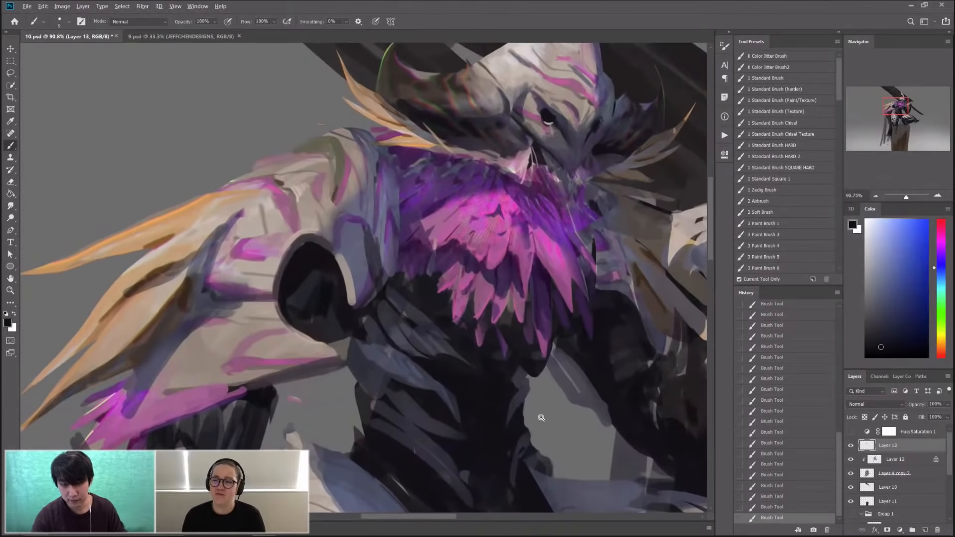
{"action": "scroll", "coordinate": [542, 417], "scroll_direction": "down", "scroll_amount": 3}
{"action": "scroll", "coordinate": [541, 418], "scroll_direction": "up", "scroll_amount": 3}
{"action": "left_click", "coordinate": [517, 460], "text": "alt"}
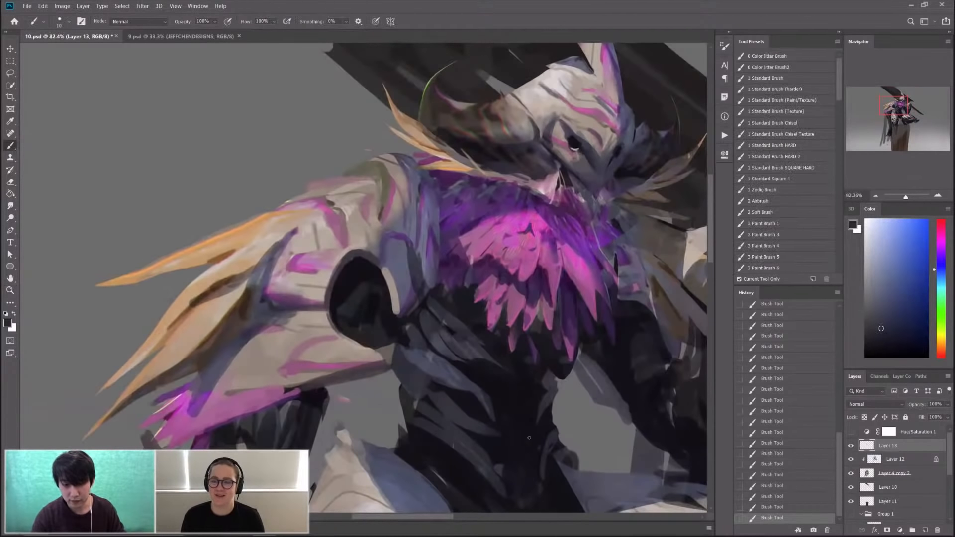
{"action": "left_click_drag", "start_coordinate": [523, 401], "coordinate": [559, 398]}
{"action": "left_click", "coordinate": [484, 362], "text": "alt"}
{"action": "left_click_drag", "start_coordinate": [519, 369], "coordinate": [473, 365]}
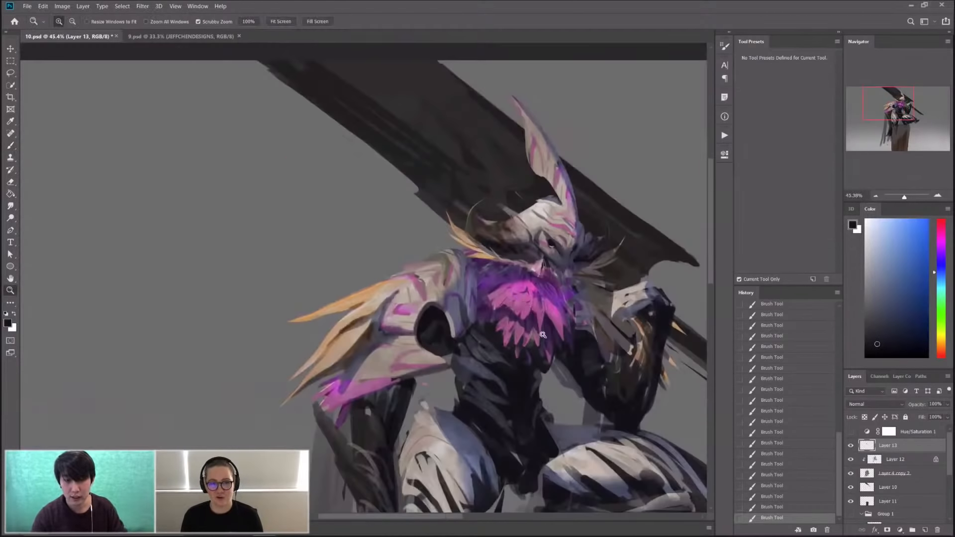
Shape the lower pink chest feathers and the gaps between them with sampled pink and dark tones
{"action": "left_click_drag", "start_coordinate": [543, 335], "coordinate": [592, 331]}
{"action": "left_click", "coordinate": [513, 334], "text": "alt"}
{"action": "mouse_move", "coordinate": [578, 290]}
{"action": "left_mouse_down"}
{"action": "mouse_move", "coordinate": [571, 265]}
{"action": "mouse_move", "coordinate": [433, 248]}
{"action": "left_mouse_up"}
{"action": "mouse_move", "coordinate": [343, 256]}
{"action": "left_mouse_down"}
{"action": "mouse_move", "coordinate": [393, 293]}
{"action": "mouse_move", "coordinate": [350, 352]}
{"action": "mouse_move", "coordinate": [364, 349]}
{"action": "mouse_move", "coordinate": [352, 389]}
{"action": "left_mouse_up"}
{"action": "left_click", "coordinate": [366, 309], "text": "alt"}
{"action": "left_click", "coordinate": [375, 342], "text": "alt"}
{"action": "left_click", "coordinate": [371, 341], "text": "alt"}
{"action": "mouse_move", "coordinate": [372, 329]}
{"action": "left_mouse_down"}
{"action": "mouse_move", "coordinate": [402, 295]}
{"action": "mouse_move", "coordinate": [450, 309]}
{"action": "mouse_move", "coordinate": [408, 302]}
{"action": "mouse_move", "coordinate": [410, 359]}
{"action": "left_mouse_up"}
{"action": "left_click", "coordinate": [375, 367], "text": "alt"}
Paint narrow muted feather tips between the lowest pink chest feathers with sampled pink and purple tones
{"action": "left_click", "coordinate": [419, 306], "text": "alt"}
{"action": "mouse_move", "coordinate": [437, 294]}
{"action": "left_mouse_down"}
{"action": "mouse_move", "coordinate": [392, 257]}
{"action": "mouse_move", "coordinate": [490, 349]}
{"action": "left_mouse_up"}
{"action": "left_click", "coordinate": [386, 339], "text": "alt"}
{"action": "mouse_move", "coordinate": [406, 351]}
{"action": "left_mouse_down"}
{"action": "mouse_move", "coordinate": [412, 394]}
{"action": "mouse_move", "coordinate": [421, 362]}
{"action": "left_mouse_up"}
{"action": "left_click", "coordinate": [398, 253], "text": "alt"}
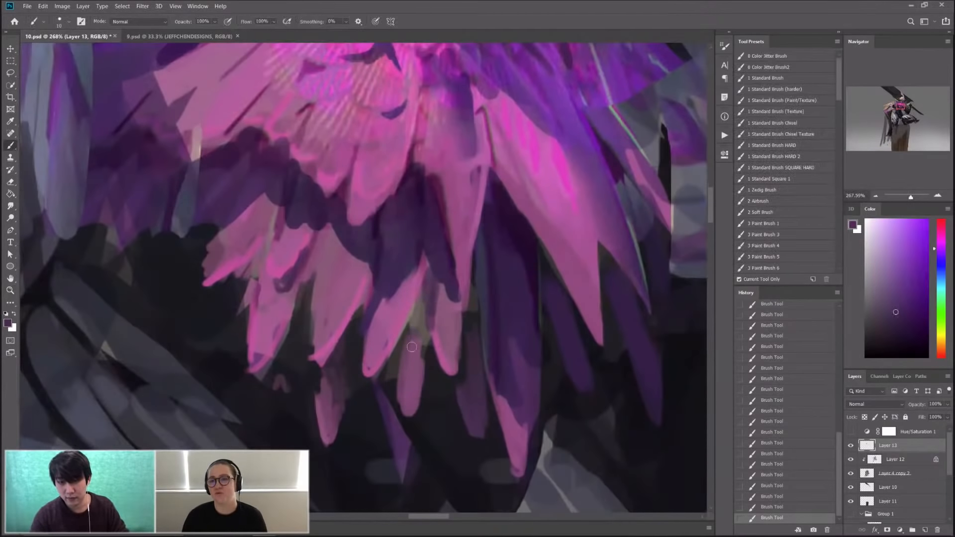
{"action": "left_click_drag", "start_coordinate": [419, 310], "coordinate": [412, 414]}
{"action": "left_click", "coordinate": [412, 389], "text": "alt"}
{"action": "left_click", "coordinate": [426, 343], "text": "alt"}
{"action": "mouse_move", "coordinate": [430, 365]}
{"action": "left_mouse_down"}
{"action": "mouse_move", "coordinate": [424, 395]}
{"action": "mouse_move", "coordinate": [403, 386]}
{"action": "mouse_move", "coordinate": [417, 418]}
{"action": "left_mouse_up"}
{"action": "left_click", "coordinate": [397, 341], "text": "alt"}
{"action": "left_click", "coordinate": [376, 370], "text": "alt"}
Sharpen the outer tips of the upper pink chest feathers nearest the shoulder with sampled purple tones
{"action": "key", "text": "z"}
{"action": "mouse_move", "coordinate": [457, 297]}
{"action": "left_mouse_down"}
{"action": "mouse_move", "coordinate": [465, 259]}
{"action": "mouse_move", "coordinate": [421, 277]}
{"action": "mouse_move", "coordinate": [438, 280]}
{"action": "mouse_move", "coordinate": [407, 294]}
{"action": "mouse_move", "coordinate": [392, 335]}
{"action": "mouse_move", "coordinate": [402, 331]}
{"action": "left_mouse_up"}
{"action": "key", "text": "b"}
{"action": "left_click", "coordinate": [422, 373], "text": "alt"}
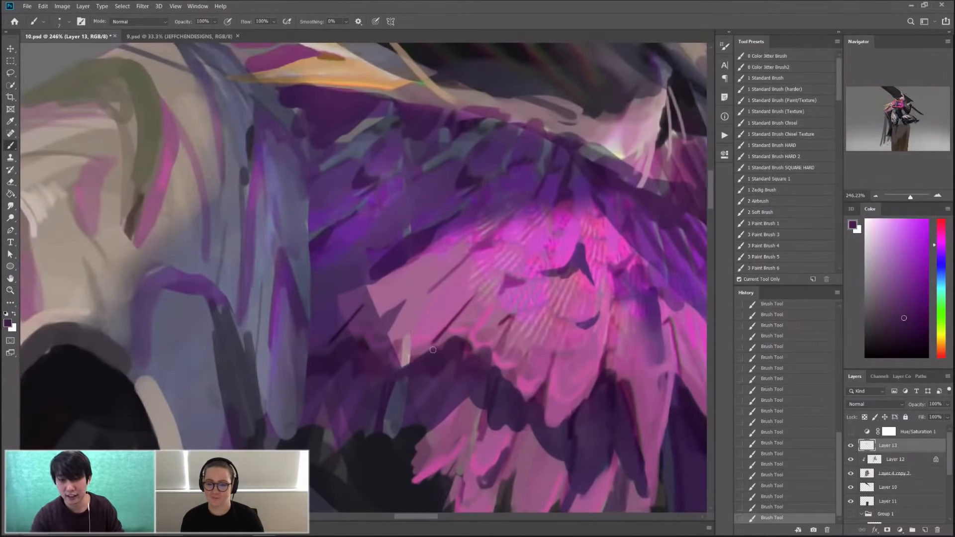
{"action": "left_click", "coordinate": [382, 359], "text": "alt"}
{"action": "left_click_drag", "start_coordinate": [404, 329], "coordinate": [392, 341]}
{"action": "left_click_drag", "start_coordinate": [426, 311], "coordinate": [404, 334]}
{"action": "left_click", "coordinate": [368, 357], "text": "alt"}
Cover the pale streak at the outer edge of the upper pink feathers with sampled pink and dark purple
{"action": "left_click", "coordinate": [438, 314], "text": "alt"}
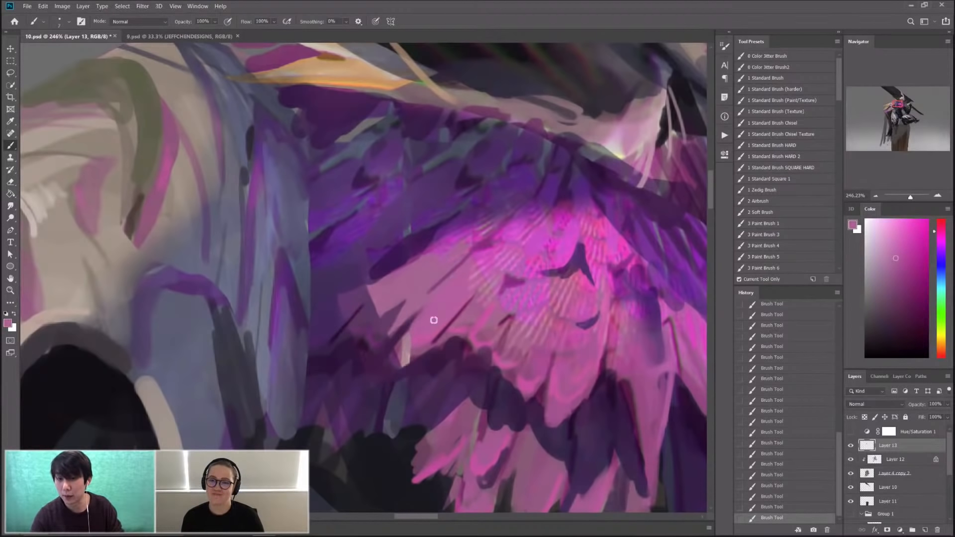
{"action": "left_click", "coordinate": [417, 344], "text": "alt"}
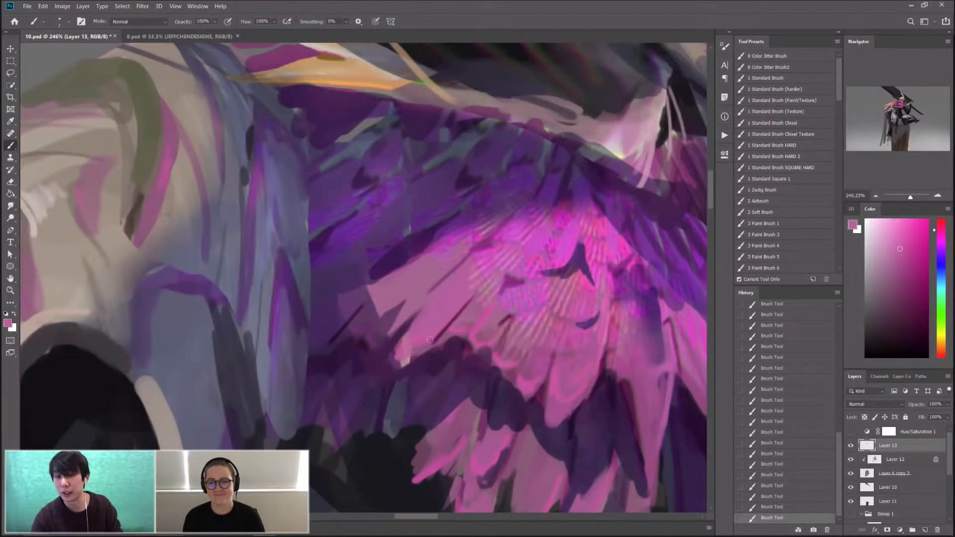
{"action": "left_click", "coordinate": [409, 371], "text": "alt"}
{"action": "mouse_move", "coordinate": [419, 355]}
{"action": "left_mouse_down"}
{"action": "mouse_move", "coordinate": [391, 370]}
{"action": "mouse_move", "coordinate": [404, 361]}
{"action": "left_mouse_up"}
Define the scalloped lower edge of the upper pink feathers with sampled pink and dark purple tones
{"action": "key", "text": "z"}
{"action": "left_click_drag", "start_coordinate": [490, 301], "coordinate": [476, 285]}
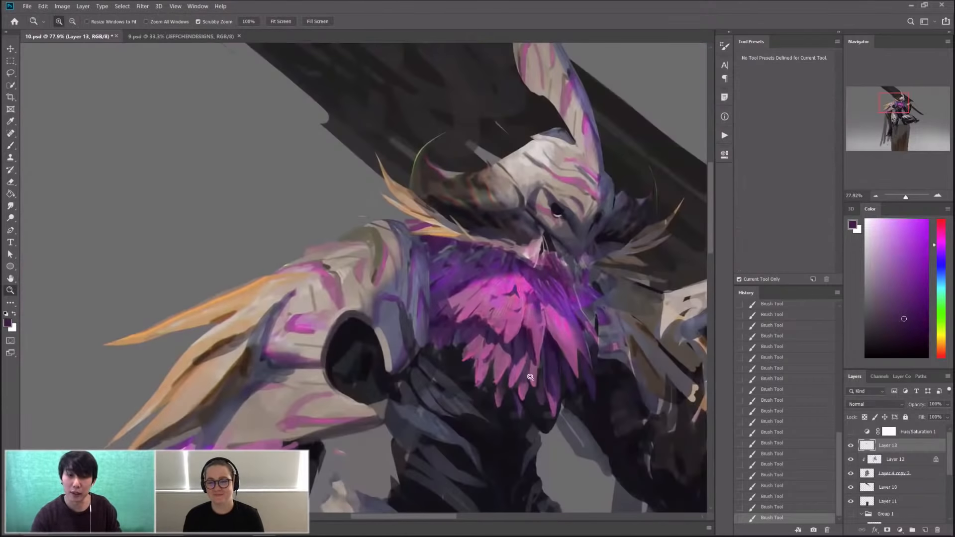
{"action": "left_click_drag", "start_coordinate": [530, 377], "coordinate": [562, 377]}
{"action": "key", "text": "b"}
{"action": "left_click", "coordinate": [443, 315], "text": "alt"}
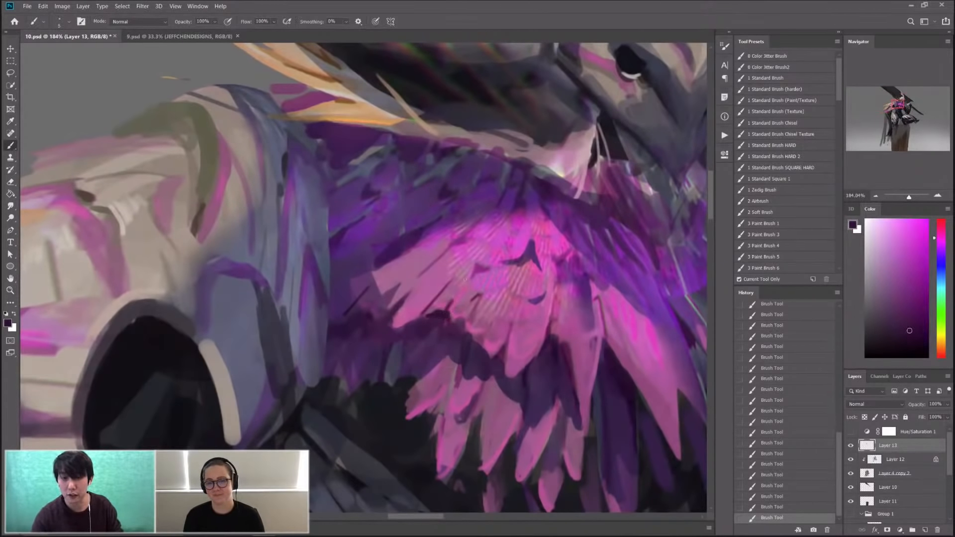
{"action": "left_click", "coordinate": [456, 308], "text": "alt"}
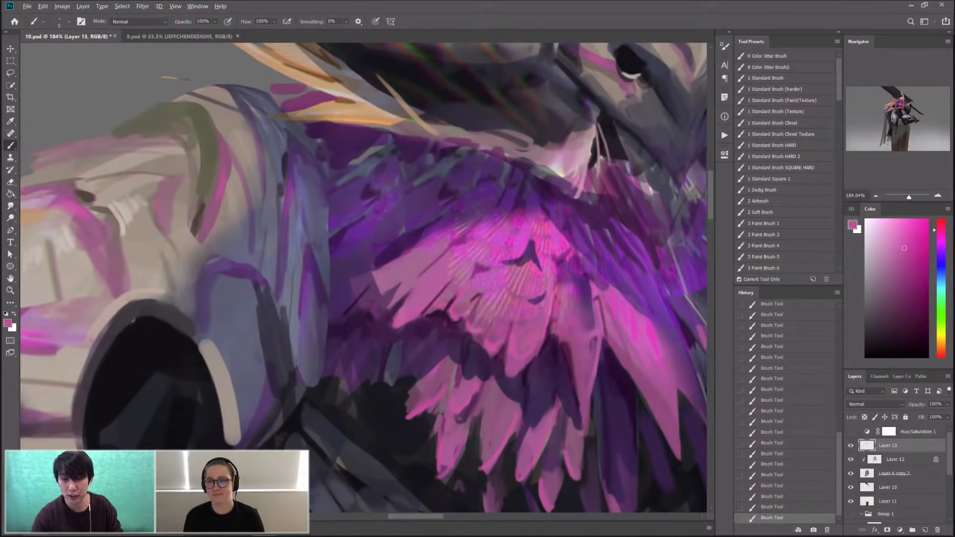
{"action": "left_click", "coordinate": [460, 327], "text": "alt"}
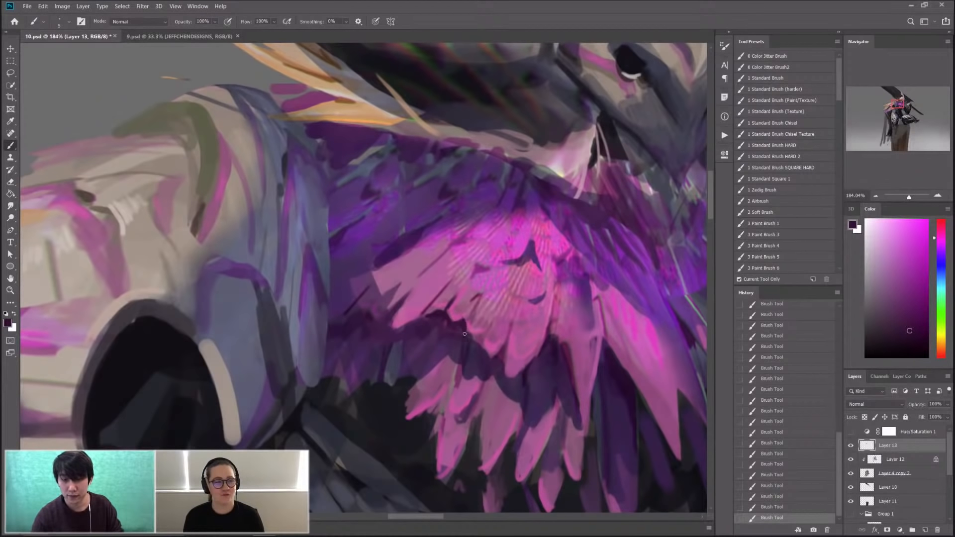
{"action": "left_click", "coordinate": [490, 372], "text": "alt"}
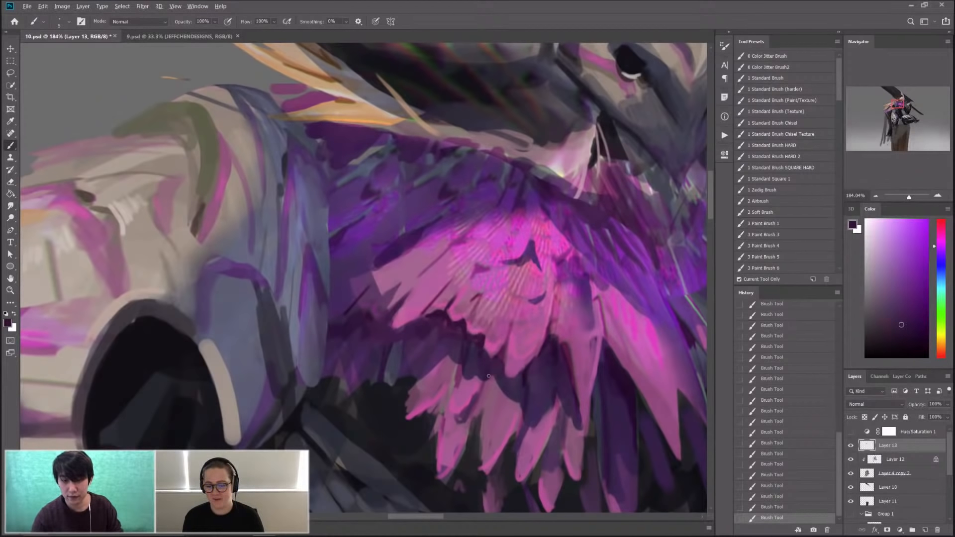
Enlarge the brush and paint the inner end of the raised striped thigh with sampled blue-grey tones
{"action": "key", "text": "z"}
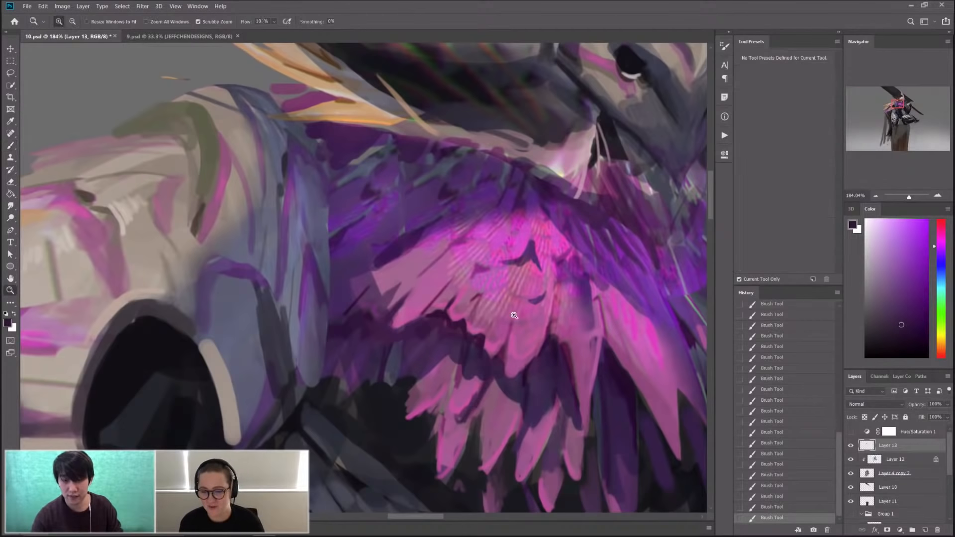
{"action": "left_click_drag", "start_coordinate": [554, 331], "coordinate": [448, 328]}
{"action": "key", "text": "z"}
{"action": "left_click", "coordinate": [598, 312]}
{"action": "left_click_drag", "start_coordinate": [598, 312], "coordinate": [570, 312]}
{"action": "key", "text": "z"}
{"action": "mouse_move", "coordinate": [395, 202]}
{"action": "left_mouse_down"}
{"action": "mouse_move", "coordinate": [416, 202]}
{"action": "mouse_move", "coordinate": [406, 246]}
{"action": "mouse_move", "coordinate": [460, 249]}
{"action": "left_mouse_up"}
{"action": "left_click", "coordinate": [330, 379], "text": "alt"}
{"action": "left_click", "coordinate": [327, 367], "text": "alt"}
{"action": "key", "text": "bracketright"}
{"action": "key", "text": "bracketright"}
{"action": "left_click_drag", "start_coordinate": [320, 341], "coordinate": [353, 372]}
{"action": "key", "text": "bracketright"}
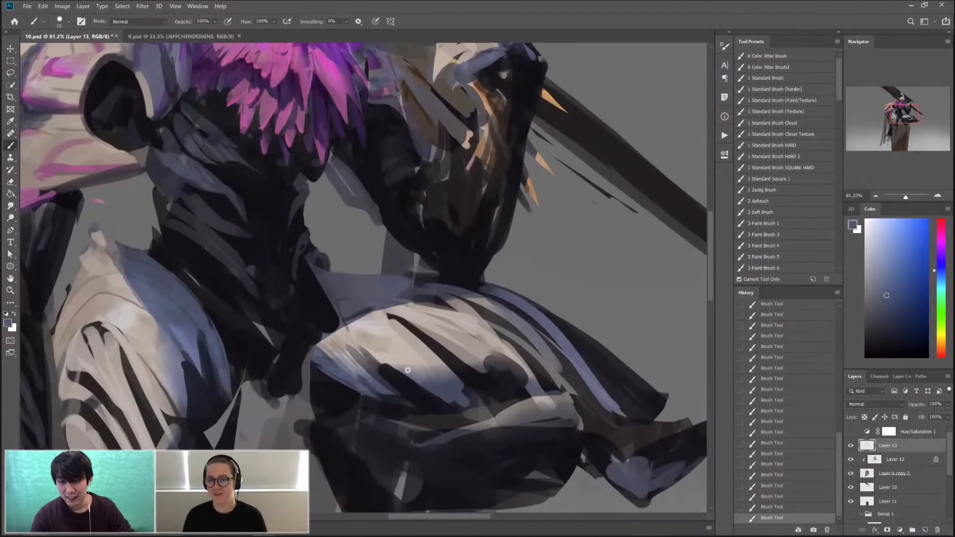
{"action": "left_click", "coordinate": [413, 372], "text": "alt"}
Paint the area between the neck and the raised hand with sampled dark purple and blue-grey tones, using a larger brush
{"action": "left_click_drag", "start_coordinate": [465, 328], "coordinate": [408, 323]}
{"action": "mouse_move", "coordinate": [406, 146]}
{"action": "left_mouse_down"}
{"action": "mouse_move", "coordinate": [416, 208]}
{"action": "mouse_move", "coordinate": [454, 220]}
{"action": "left_mouse_up"}
{"action": "left_click", "coordinate": [414, 296], "text": "alt"}
{"action": "key", "text": "bracketright"}
{"action": "mouse_move", "coordinate": [412, 244]}
{"action": "left_mouse_down"}
{"action": "mouse_move", "coordinate": [425, 272]}
{"action": "mouse_move", "coordinate": [424, 262]}
{"action": "left_mouse_up"}
{"action": "left_click", "coordinate": [410, 263], "text": "alt"}
{"action": "left_click", "coordinate": [412, 245], "text": "alt"}
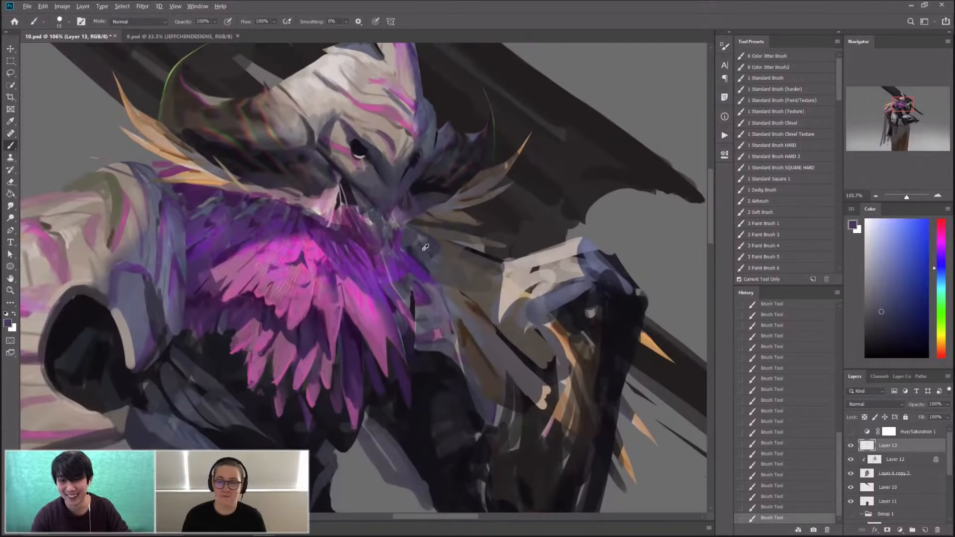
Enlarge the brush and cover the brownish area between the chest feathers and the raised hand with sampled grey tones
{"action": "mouse_move", "coordinate": [479, 239]}
{"action": "left_mouse_down"}
{"action": "mouse_move", "coordinate": [455, 244]}
{"action": "mouse_move", "coordinate": [510, 271]}
{"action": "left_mouse_up"}
{"action": "left_click", "coordinate": [529, 333], "text": "alt"}
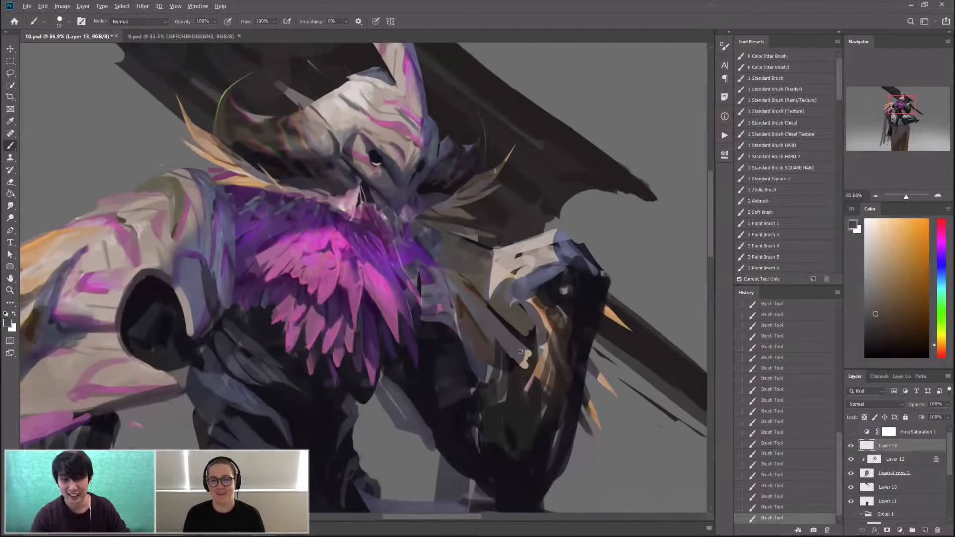
{"action": "key", "text": "bracketright"}
{"action": "mouse_move", "coordinate": [468, 291]}
{"action": "left_mouse_down"}
{"action": "mouse_move", "coordinate": [463, 279]}
{"action": "mouse_move", "coordinate": [484, 274]}
{"action": "mouse_move", "coordinate": [462, 262]}
{"action": "mouse_move", "coordinate": [457, 275]}
{"action": "left_mouse_up"}
{"action": "left_click", "coordinate": [443, 246], "text": "alt"}
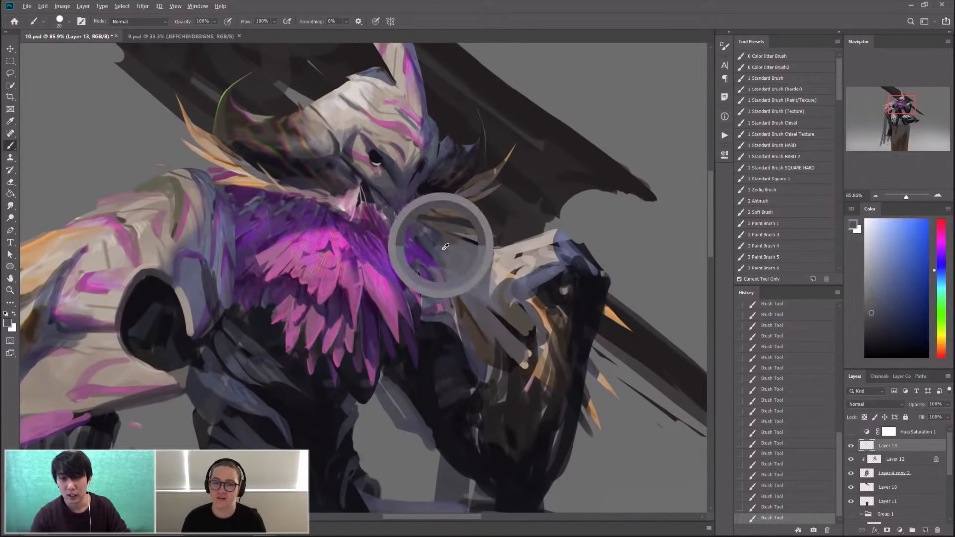
{"action": "left_click", "coordinate": [525, 337], "text": "alt"}
{"action": "mouse_move", "coordinate": [524, 339]}
{"action": "left_mouse_down"}
{"action": "mouse_move", "coordinate": [506, 318]}
{"action": "mouse_move", "coordinate": [468, 303]}
{"action": "left_mouse_up"}
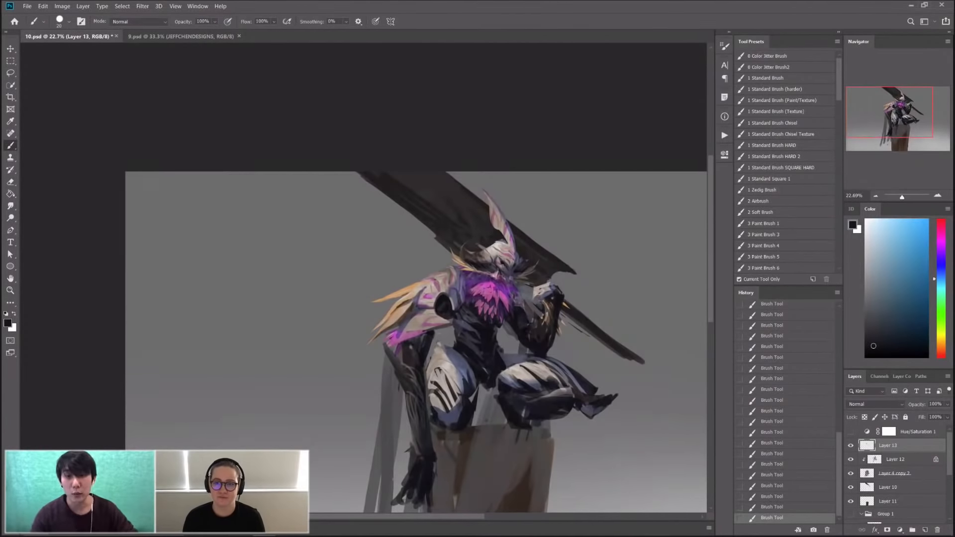
Compare the figure with Layer 13 hidden and shown, checking the chest, mask and arms both close up and at full view
{"action": "key", "text": "z"}
{"action": "left_click_drag", "start_coordinate": [575, 329], "coordinate": [597, 325]}
{"action": "mouse_move", "coordinate": [530, 276]}
{"action": "left_mouse_down"}
{"action": "mouse_move", "coordinate": [552, 275]}
{"action": "mouse_move", "coordinate": [607, 301]}
{"action": "left_mouse_up"}
{"action": "left_click_drag", "start_coordinate": [453, 288], "coordinate": [413, 290]}
{"action": "left_click", "coordinate": [851, 446]}
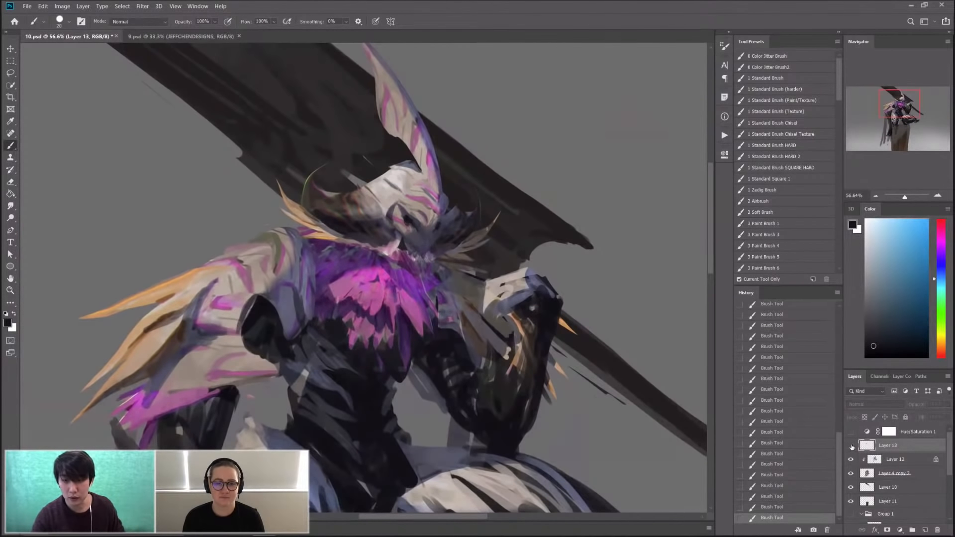
{"action": "left_click", "coordinate": [851, 445]}
{"action": "left_click", "coordinate": [852, 446]}
{"action": "left_click", "coordinate": [852, 446]}
{"action": "left_click", "coordinate": [852, 444]}
{"action": "left_click", "coordinate": [852, 444]}
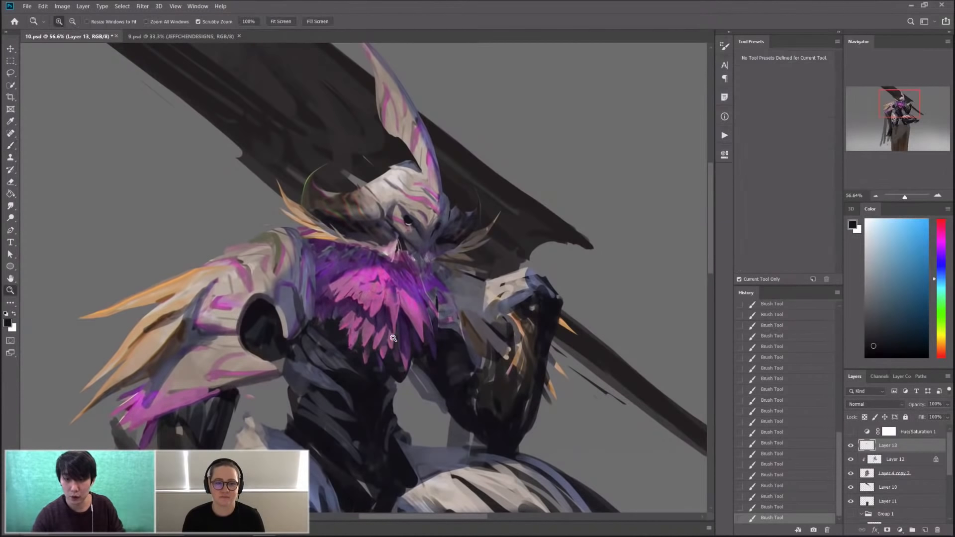
{"action": "left_click_drag", "start_coordinate": [377, 321], "coordinate": [416, 321]}
{"action": "left_click_drag", "start_coordinate": [334, 302], "coordinate": [313, 302]}
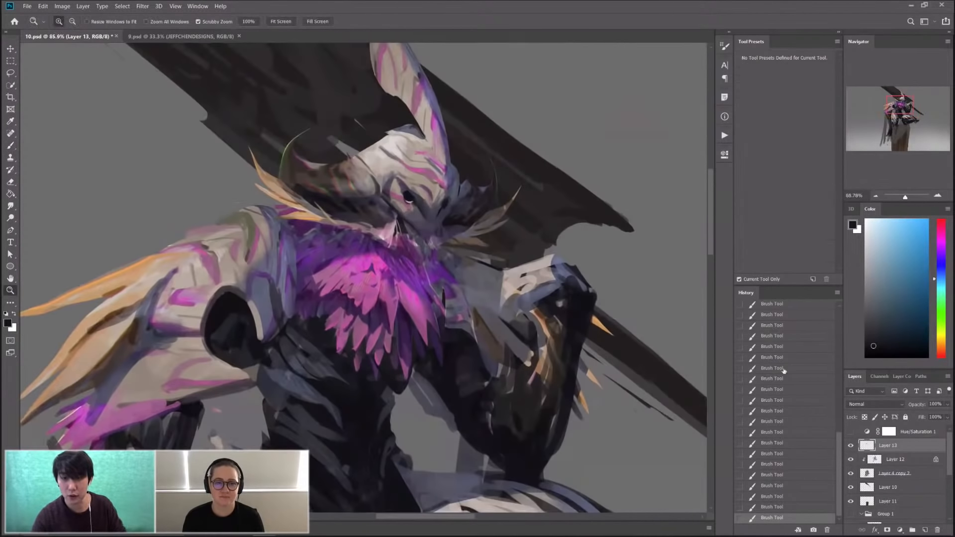
{"action": "left_click", "coordinate": [851, 446]}
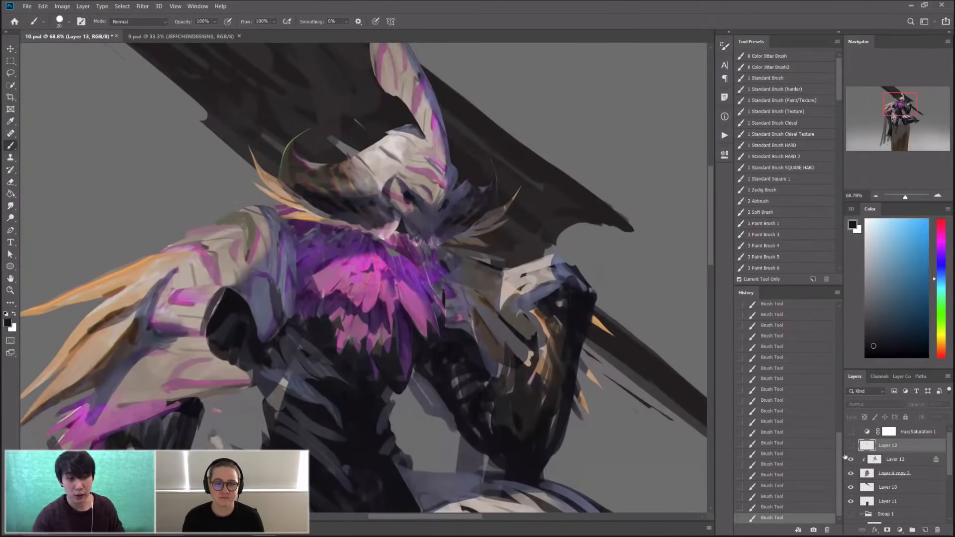
{"action": "left_click", "coordinate": [851, 446]}
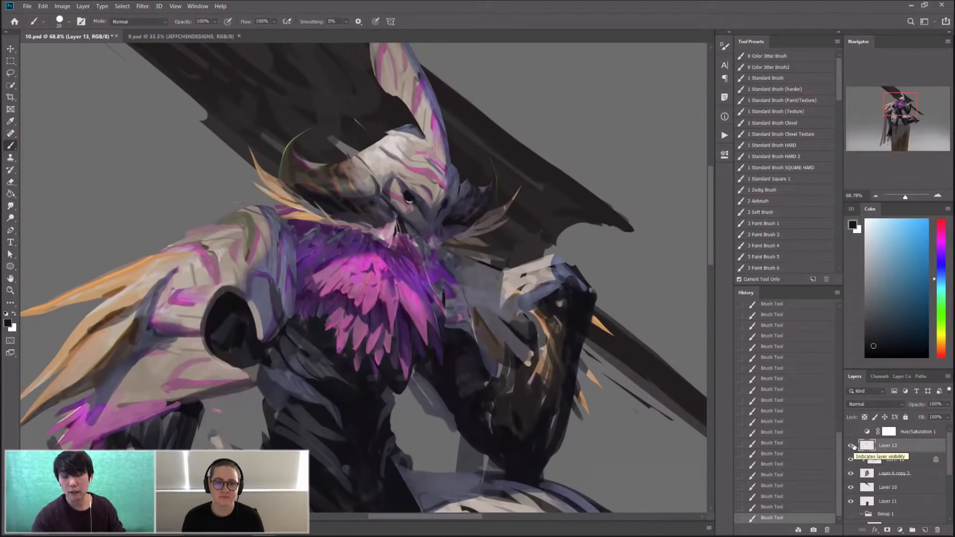
{"action": "left_click", "coordinate": [851, 446]}
{"action": "left_click", "coordinate": [851, 446]}
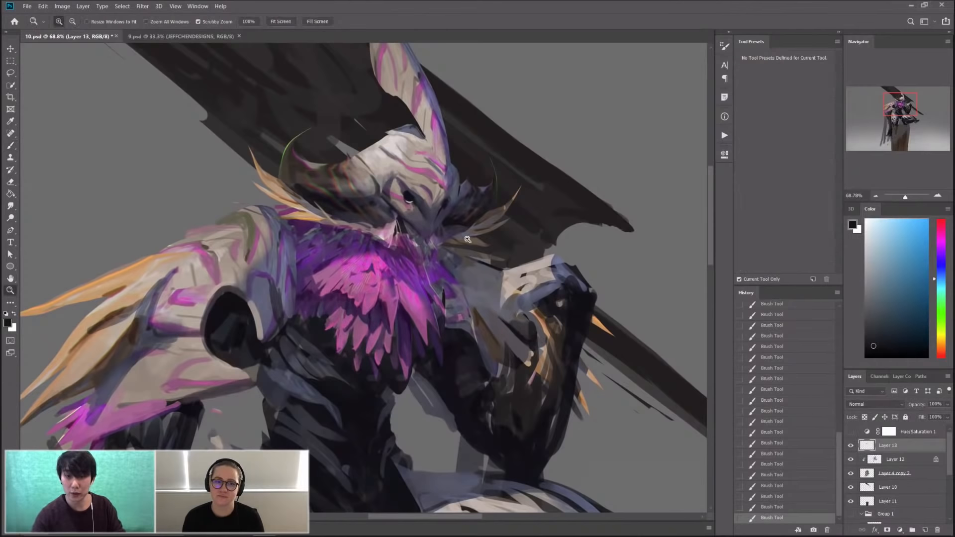
{"action": "scroll", "coordinate": [433, 270], "scroll_direction": "down", "scroll_amount": 5}
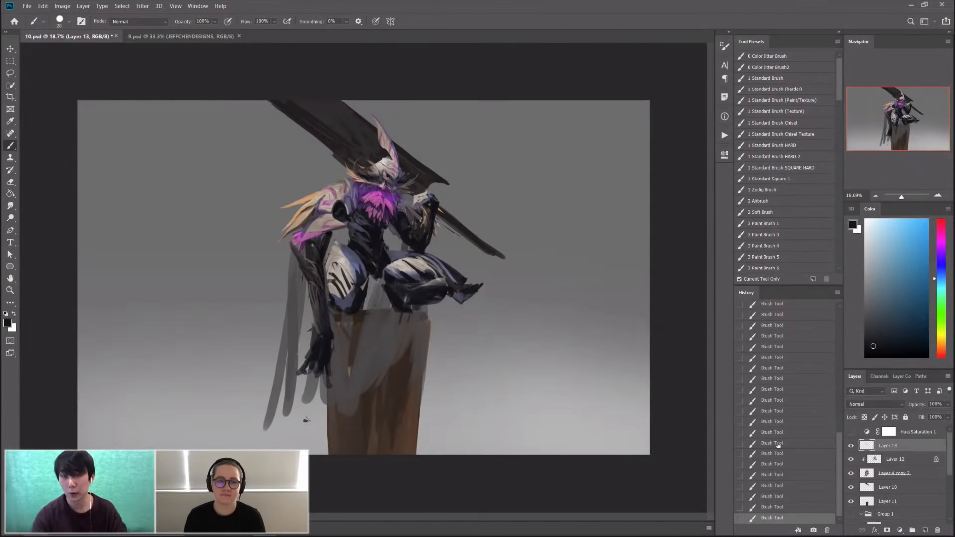
{"action": "left_click", "coordinate": [852, 446]}
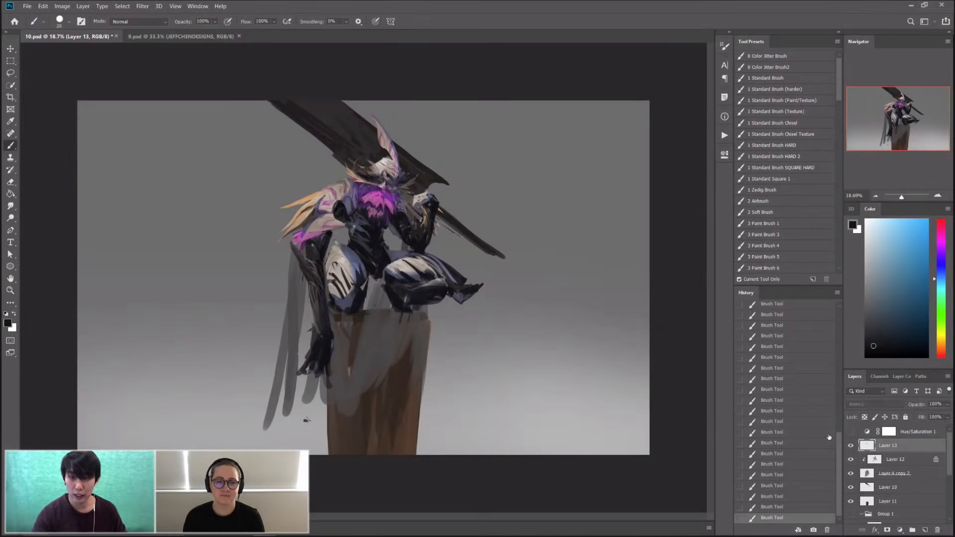
Mark the mask and the pink chest feathers as focal areas with temporary bright blue circles
{"action": "key", "text": "z"}
{"action": "left_click_drag", "start_coordinate": [381, 154], "coordinate": [427, 203]}
{"action": "key", "text": "b"}
{"action": "left_click", "coordinate": [928, 220]}
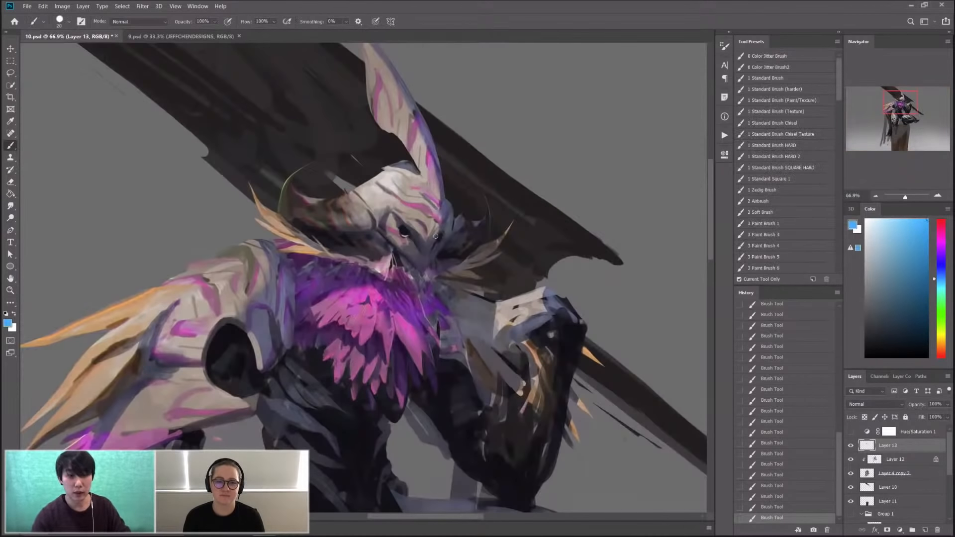
{"action": "mouse_move", "coordinate": [433, 274]}
{"action": "left_mouse_down"}
{"action": "mouse_move", "coordinate": [451, 318]}
{"action": "mouse_move", "coordinate": [438, 276]}
{"action": "left_mouse_up"}
{"action": "key", "text": "ctrl+z"}
{"action": "mouse_move", "coordinate": [408, 172]}
{"action": "left_mouse_down"}
{"action": "mouse_move", "coordinate": [421, 243]}
{"action": "mouse_move", "coordinate": [383, 174]}
{"action": "left_mouse_up"}
{"action": "mouse_move", "coordinate": [319, 327]}
{"action": "left_mouse_down"}
{"action": "mouse_move", "coordinate": [361, 286]}
{"action": "mouse_move", "coordinate": [343, 372]}
{"action": "left_mouse_up"}
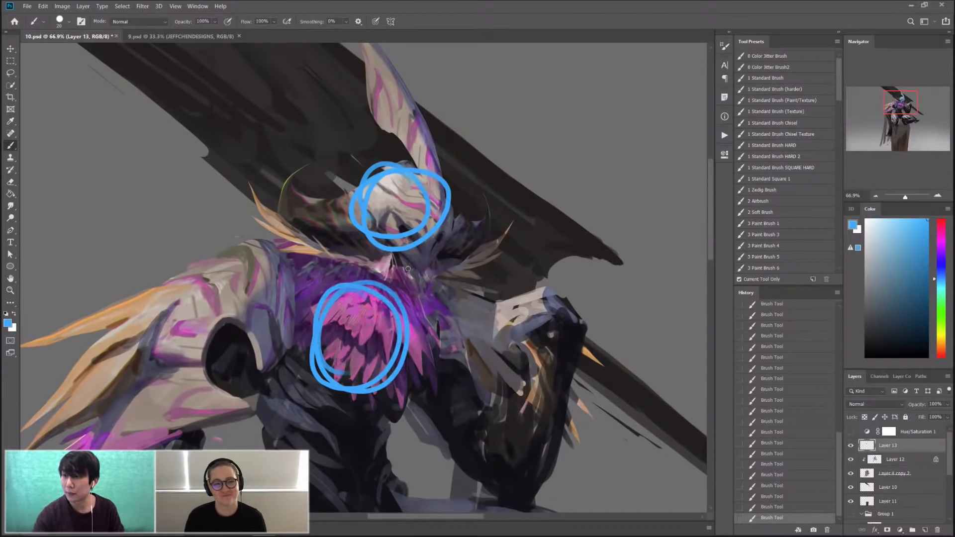
{"action": "key", "text": "ctrl+z"}
{"action": "key", "text": "ctrl+z"}
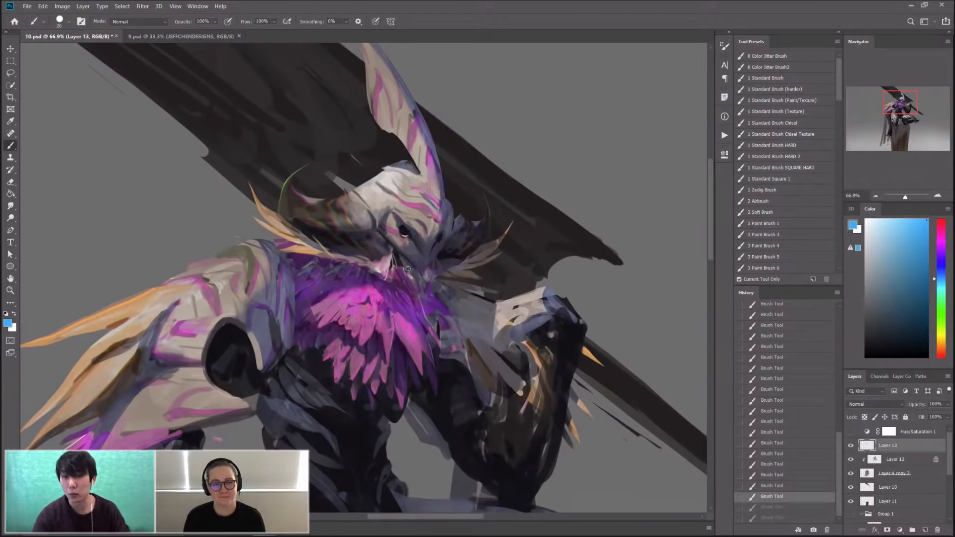
Paint over the olive gap below the raised hand with sampled grey-brown tones
{"action": "left_click_drag", "start_coordinate": [393, 276], "coordinate": [326, 276]}
{"action": "left_click_drag", "start_coordinate": [368, 317], "coordinate": [398, 317]}
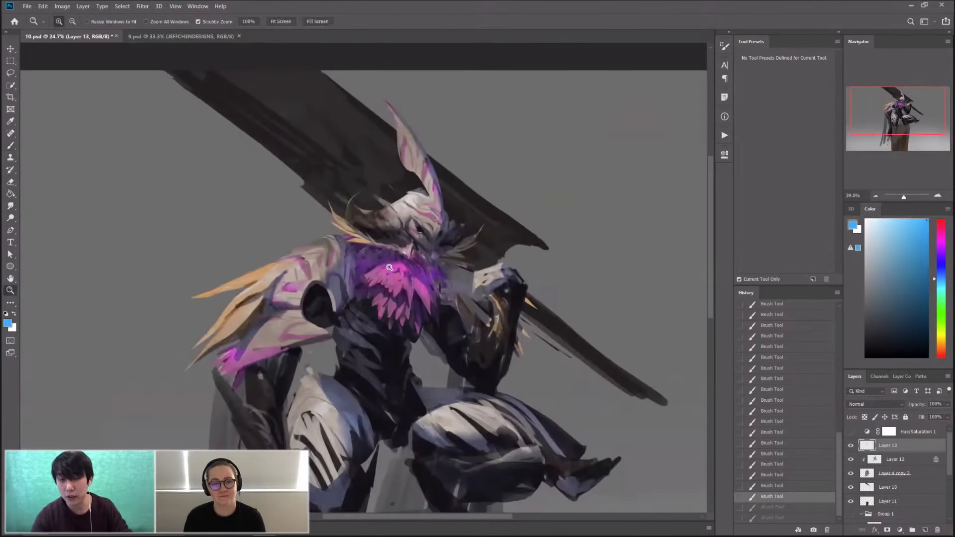
{"action": "left_click_drag", "start_coordinate": [396, 255], "coordinate": [393, 245]}
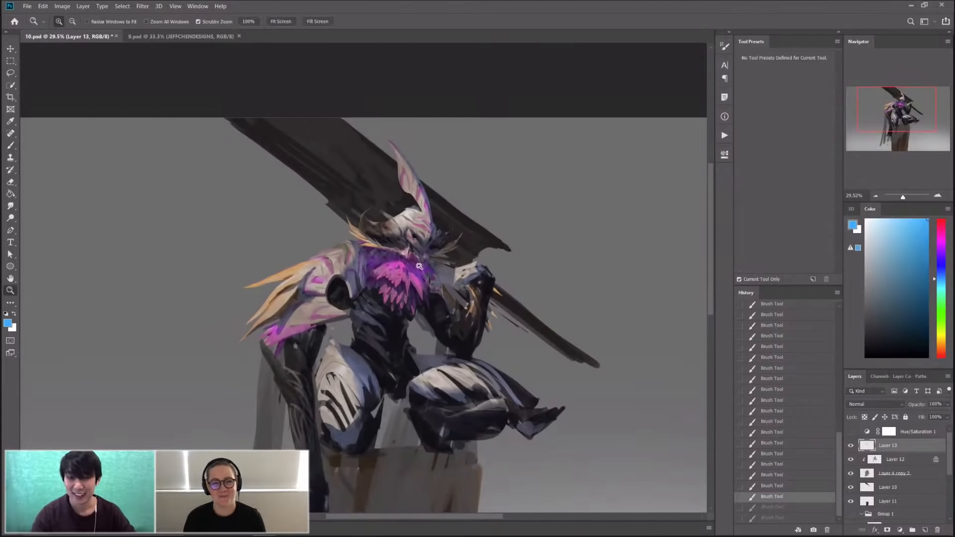
{"action": "left_click", "coordinate": [443, 276]}
{"action": "left_click", "coordinate": [442, 276]}
{"action": "left_click", "coordinate": [442, 277]}
{"action": "left_click", "coordinate": [442, 278]}
{"action": "left_click", "coordinate": [537, 352], "text": "alt"}
{"action": "mouse_move", "coordinate": [539, 364]}
{"action": "left_mouse_down"}
{"action": "mouse_move", "coordinate": [538, 393]}
{"action": "mouse_move", "coordinate": [513, 375]}
{"action": "left_mouse_up"}
{"action": "left_click", "coordinate": [523, 384], "text": "alt"}
{"action": "left_click", "coordinate": [537, 379], "text": "alt"}
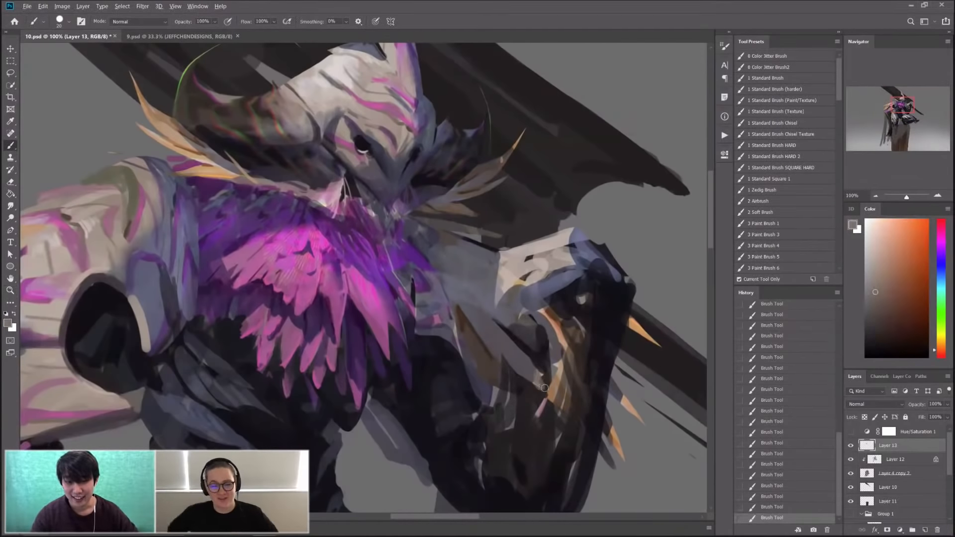
Define the dark edge of the grey shape beneath the raised hand with a smaller brush and sampled dark tones
{"action": "left_click", "coordinate": [513, 366], "text": "alt"}
{"action": "key", "text": "bracketleft"}
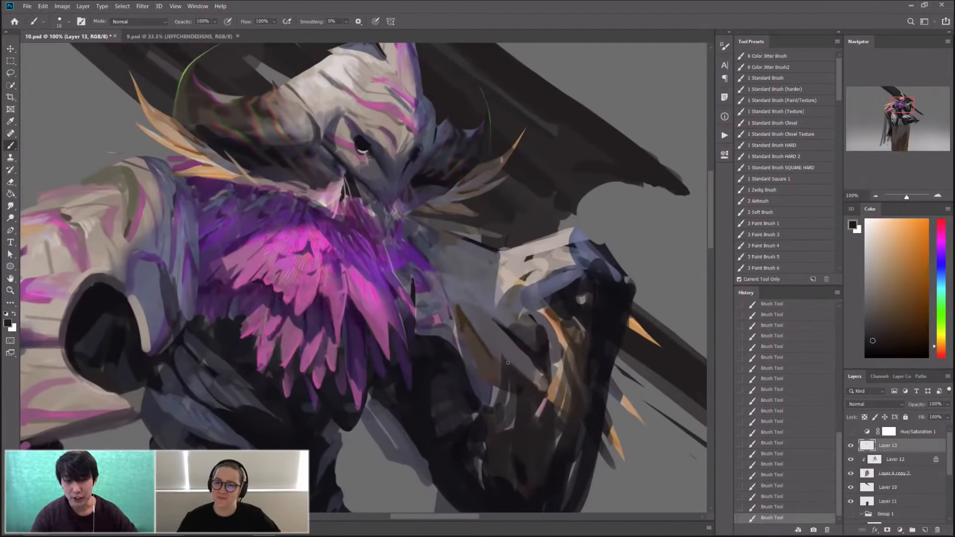
{"action": "left_click", "coordinate": [472, 385], "text": "alt"}
{"action": "left_click_drag", "start_coordinate": [507, 358], "coordinate": [519, 372]}
{"action": "left_click", "coordinate": [502, 334], "text": "alt"}
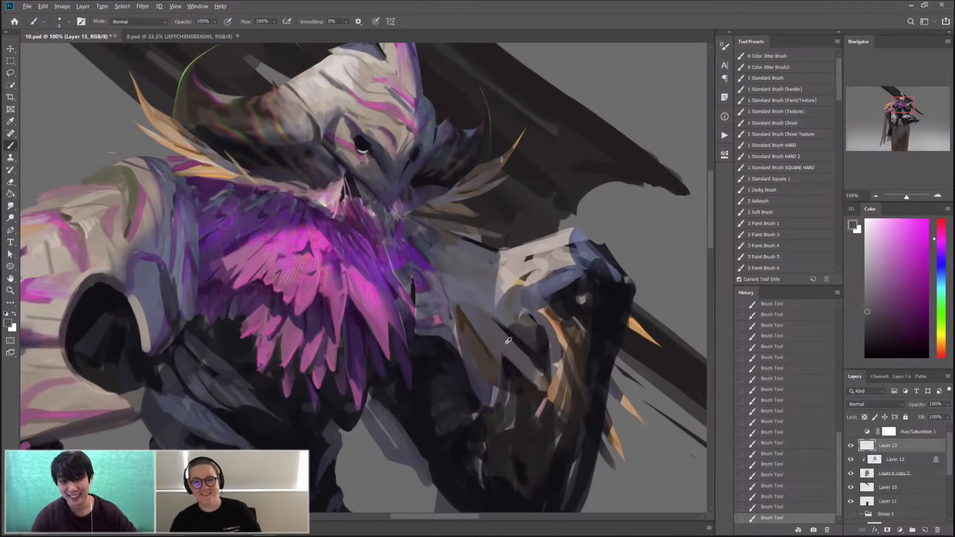
Enlarge the brush and blend the shoulder area beside the raised hand with sampled grey tones
{"action": "key", "text": "bracketright"}
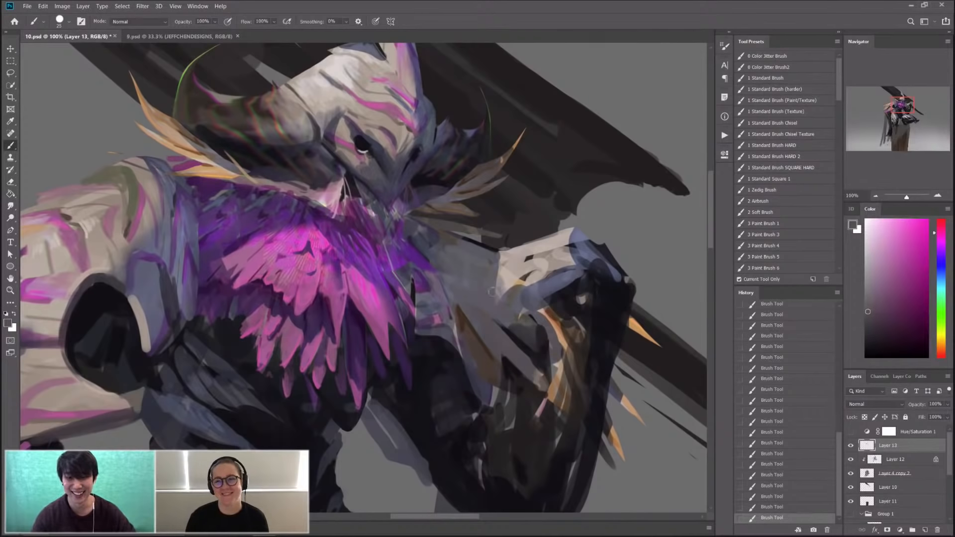
{"action": "left_click", "coordinate": [488, 241], "text": "alt"}
{"action": "key", "text": "bracketright"}
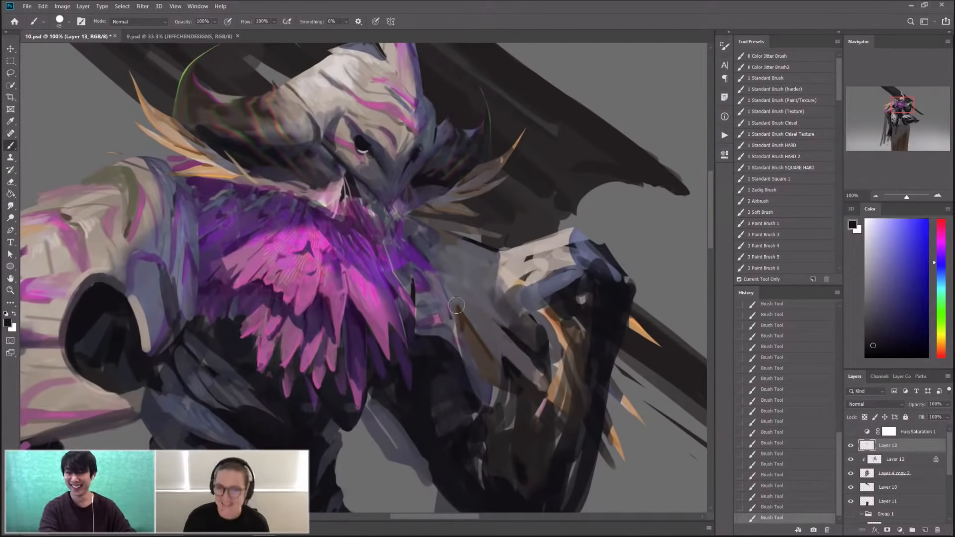
{"action": "left_click", "coordinate": [502, 314], "text": "alt"}
{"action": "mouse_move", "coordinate": [493, 283]}
{"action": "left_mouse_down"}
{"action": "mouse_move", "coordinate": [467, 273]}
{"action": "mouse_move", "coordinate": [512, 250]}
{"action": "left_mouse_up"}
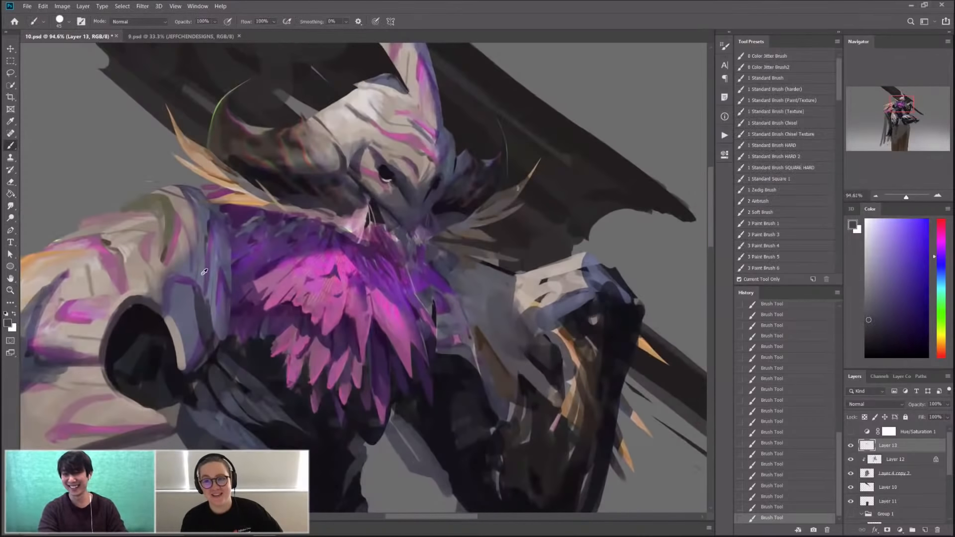
Reduce the brush and paint the shoulder behind the raised hand with blue-grey sampled from the opposite shoulder plate
{"action": "left_click", "coordinate": [185, 329], "text": "alt"}
{"action": "key", "text": "bracketleft"}
{"action": "key", "text": "bracketleft"}
{"action": "key", "text": "bracketleft"}
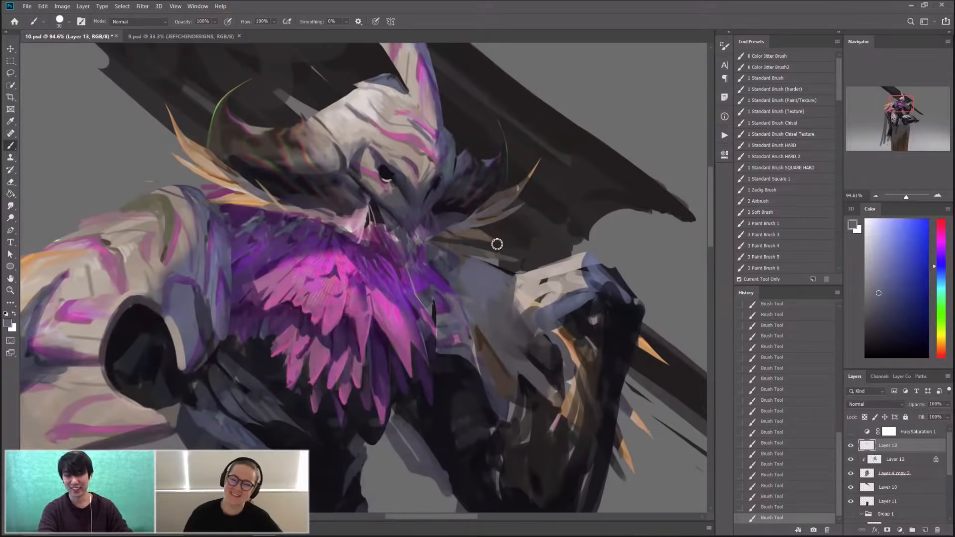
{"action": "left_click_drag", "start_coordinate": [525, 259], "coordinate": [462, 266]}
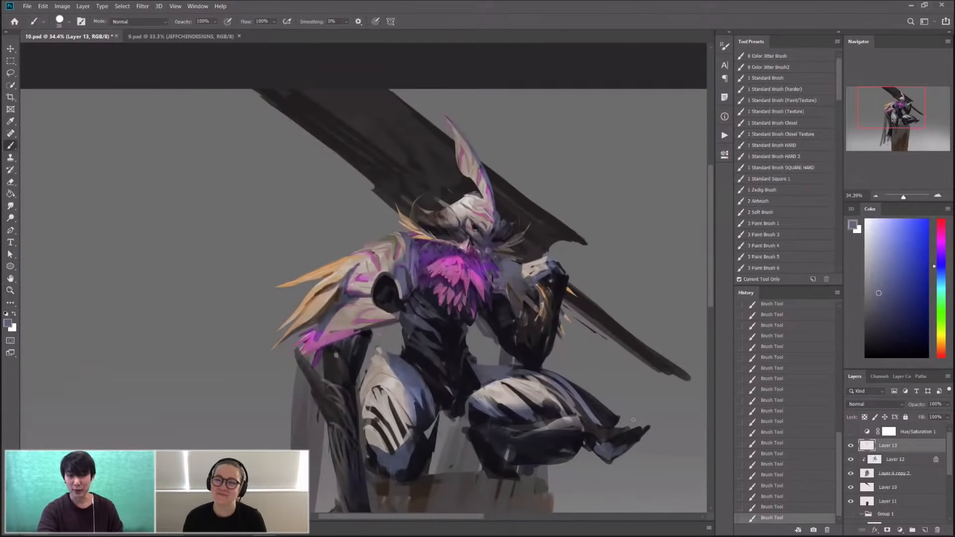
Flip the canvas horizontally and refine the raised arm just below the hand with a smaller brush and sampled dark tones
{"action": "key", "text": "F2"}
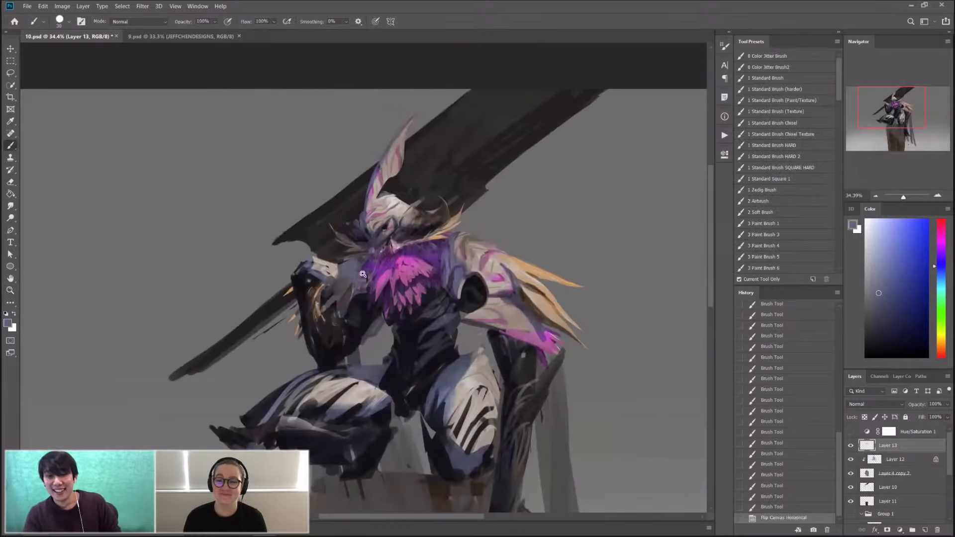
{"action": "left_click_drag", "start_coordinate": [347, 259], "coordinate": [379, 261]}
{"action": "key", "text": "bracketleft"}
{"action": "key", "text": "bracketleft"}
{"action": "key", "text": "bracketleft"}
{"action": "left_click", "coordinate": [623, 328], "text": "alt"}
{"action": "left_click", "coordinate": [324, 309], "text": "alt"}
{"action": "mouse_move", "coordinate": [325, 308]}
{"action": "left_mouse_down"}
{"action": "mouse_move", "coordinate": [314, 321]}
{"action": "mouse_move", "coordinate": [354, 293]}
{"action": "left_mouse_up"}
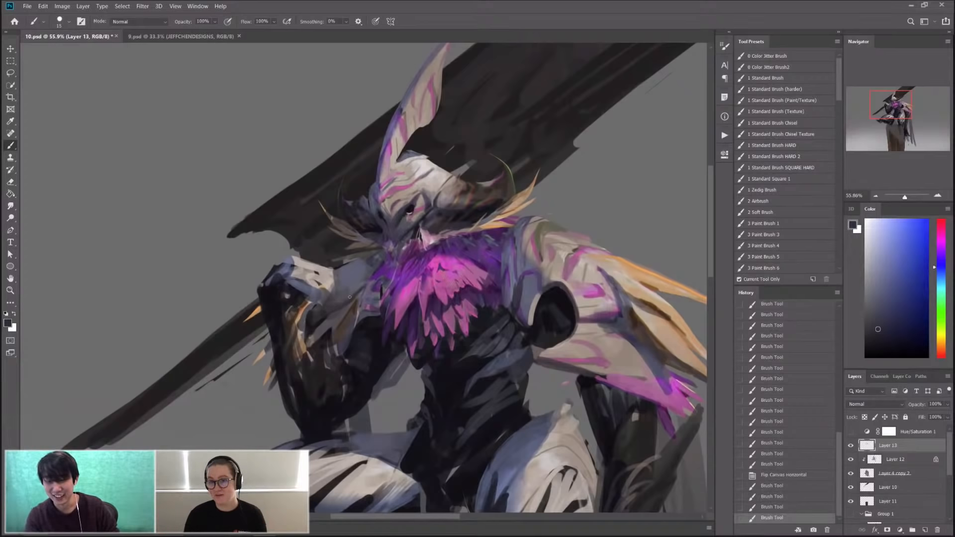
Refine the lower chest feathers and the adjoining dark torso with a smaller brush and sampled dark tones
{"action": "left_click_drag", "start_coordinate": [400, 273], "coordinate": [393, 288]}
{"action": "mouse_move", "coordinate": [427, 286]}
{"action": "left_mouse_down"}
{"action": "mouse_move", "coordinate": [381, 283]}
{"action": "mouse_move", "coordinate": [418, 286]}
{"action": "mouse_move", "coordinate": [450, 303]}
{"action": "mouse_move", "coordinate": [457, 357]}
{"action": "mouse_move", "coordinate": [490, 369]}
{"action": "left_mouse_up"}
{"action": "left_click", "coordinate": [459, 324], "text": "alt"}
{"action": "key", "text": "bracketleft"}
{"action": "left_click", "coordinate": [447, 336], "text": "alt"}
{"action": "left_click", "coordinate": [444, 376], "text": "alt"}
{"action": "left_click", "coordinate": [470, 342], "text": "alt"}
{"action": "left_click", "coordinate": [447, 378], "text": "alt"}
{"action": "left_click_drag", "start_coordinate": [609, 381], "coordinate": [558, 377]}
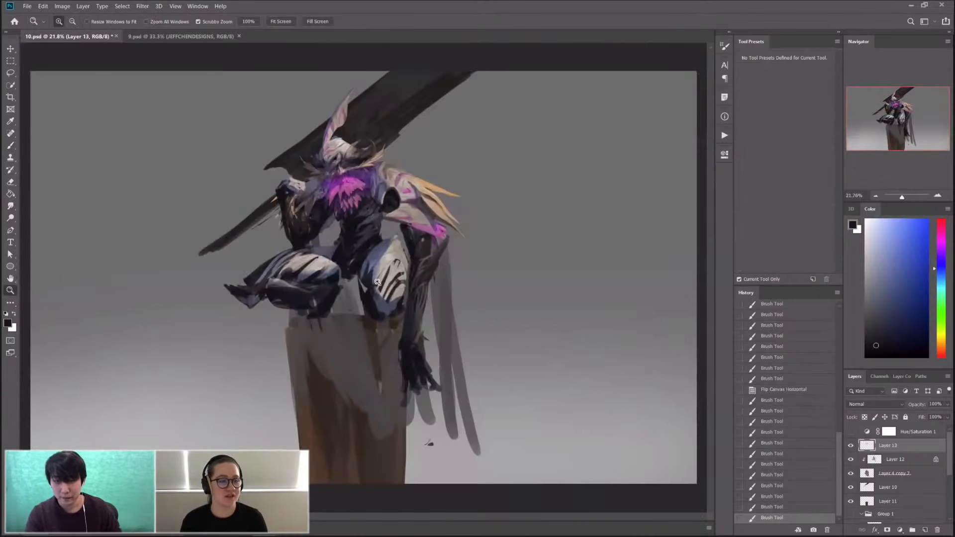
Paint the raised arm between the elbow and upper arm with sampled dark tones
{"action": "mouse_move", "coordinate": [321, 225]}
{"action": "left_mouse_down"}
{"action": "mouse_move", "coordinate": [377, 252]}
{"action": "mouse_move", "coordinate": [352, 264]}
{"action": "left_mouse_up"}
{"action": "left_click", "coordinate": [357, 254], "text": "alt"}
{"action": "left_click", "coordinate": [349, 257], "text": "alt"}
{"action": "left_click_drag", "start_coordinate": [311, 295], "coordinate": [305, 303]}
{"action": "left_click_drag", "start_coordinate": [309, 283], "coordinate": [302, 298]}
{"action": "left_click", "coordinate": [305, 265], "text": "alt"}
{"action": "left_click", "coordinate": [293, 273], "text": "alt"}
{"action": "mouse_move", "coordinate": [311, 259]}
{"action": "left_mouse_down"}
{"action": "mouse_move", "coordinate": [228, 203]}
{"action": "mouse_move", "coordinate": [331, 204]}
{"action": "left_mouse_up"}
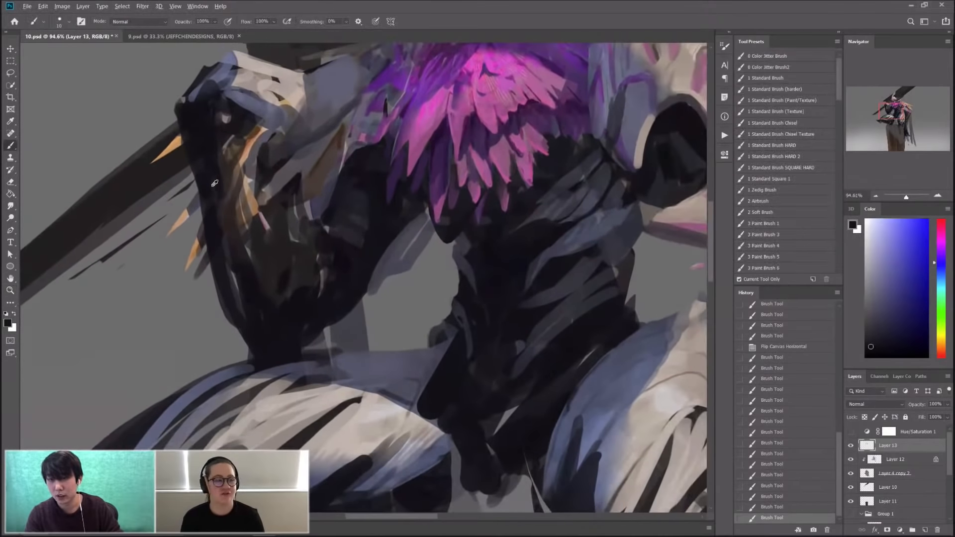
Darken the outer side of the raised forearm with long strokes of a sampled near-black tone
{"action": "left_click", "coordinate": [203, 184], "text": "alt"}
{"action": "left_click_drag", "start_coordinate": [208, 172], "coordinate": [230, 254]}
{"action": "left_click_drag", "start_coordinate": [222, 200], "coordinate": [233, 238]}
{"action": "left_click_drag", "start_coordinate": [219, 207], "coordinate": [225, 228]}
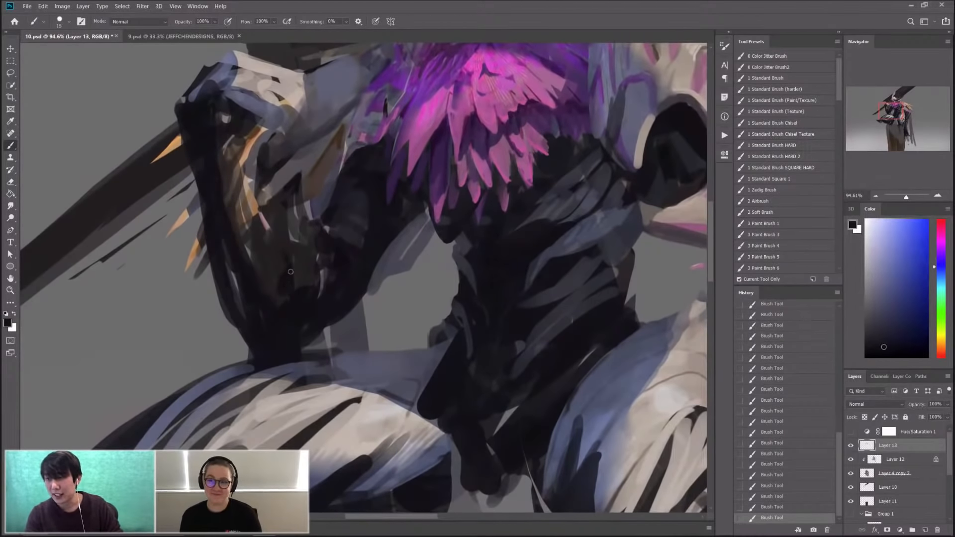
Shape the inner plane of the raised forearm with sampled dark and brown strokes
{"action": "left_click_drag", "start_coordinate": [254, 203], "coordinate": [273, 236]}
{"action": "mouse_move", "coordinate": [250, 193]}
{"action": "left_mouse_down"}
{"action": "mouse_move", "coordinate": [267, 259]}
{"action": "mouse_move", "coordinate": [286, 261]}
{"action": "mouse_move", "coordinate": [263, 301]}
{"action": "left_mouse_up"}
{"action": "left_click", "coordinate": [274, 250], "text": "alt"}
{"action": "left_click", "coordinate": [276, 276], "text": "alt"}
{"action": "left_click", "coordinate": [237, 205], "text": "alt"}
{"action": "left_click_drag", "start_coordinate": [250, 235], "coordinate": [258, 265]}
{"action": "left_click_drag", "start_coordinate": [251, 228], "coordinate": [259, 264]}
{"action": "left_click_drag", "start_coordinate": [236, 162], "coordinate": [240, 179]}
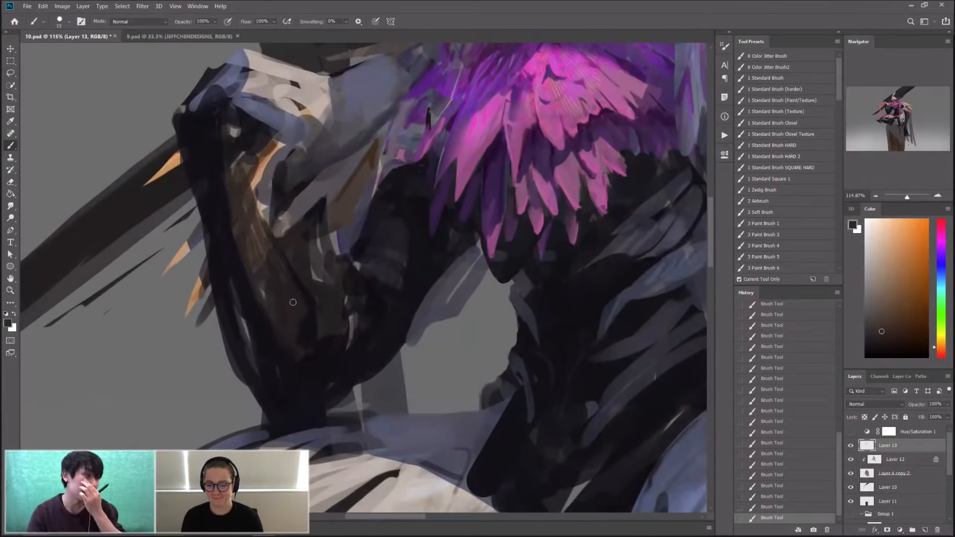
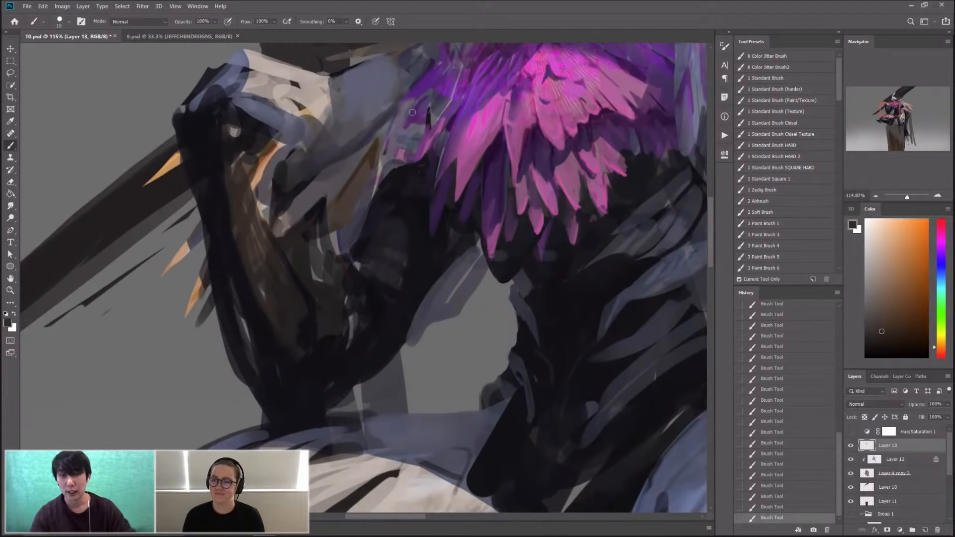
Paint small dark accents on the side of the mask with a smaller brush and sampled near-black tones
{"action": "scroll", "coordinate": [484, 102], "scroll_direction": "down", "scroll_amount": 5}
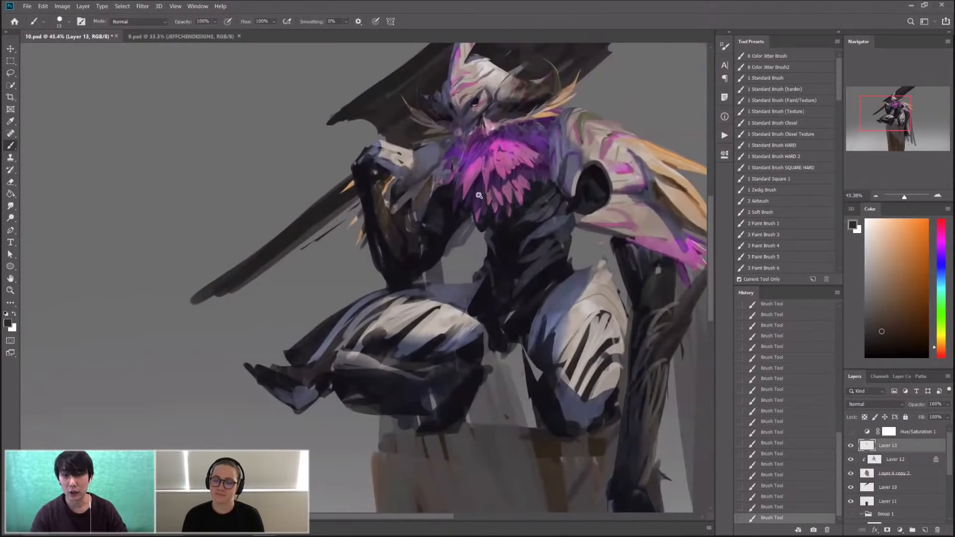
{"action": "scroll", "coordinate": [500, 208], "scroll_direction": "down", "scroll_amount": 2}
{"action": "scroll", "coordinate": [440, 161], "scroll_direction": "up", "scroll_amount": 4}
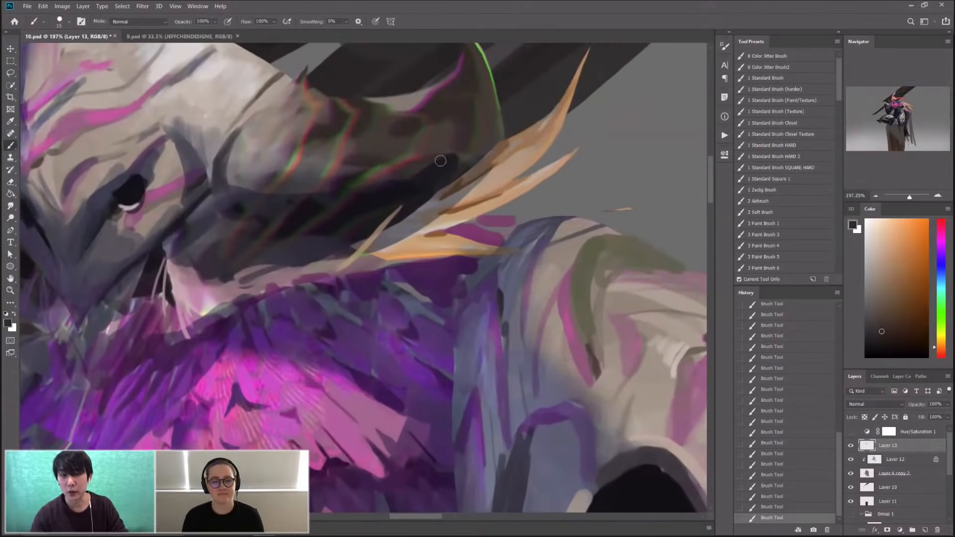
{"action": "left_click", "coordinate": [440, 160], "text": "alt"}
{"action": "key", "text": "["}
{"action": "key", "text": "["}
{"action": "key", "text": "["}
{"action": "left_click_drag", "start_coordinate": [462, 166], "coordinate": [500, 139]}
{"action": "mouse_move", "coordinate": [514, 97]}
{"action": "left_mouse_down"}
{"action": "mouse_move", "coordinate": [476, 110]}
{"action": "mouse_move", "coordinate": [466, 143]}
{"action": "mouse_move", "coordinate": [487, 172]}
{"action": "mouse_move", "coordinate": [527, 177]}
{"action": "mouse_move", "coordinate": [471, 171]}
{"action": "mouse_move", "coordinate": [485, 230]}
{"action": "mouse_move", "coordinate": [481, 212]}
{"action": "mouse_move", "coordinate": [439, 242]}
{"action": "mouse_move", "coordinate": [488, 233]}
{"action": "mouse_move", "coordinate": [477, 225]}
{"action": "mouse_move", "coordinate": [495, 210]}
{"action": "mouse_move", "coordinate": [472, 214]}
{"action": "mouse_move", "coordinate": [524, 151]}
{"action": "left_mouse_up"}
{"action": "left_click", "coordinate": [483, 232], "text": "alt"}
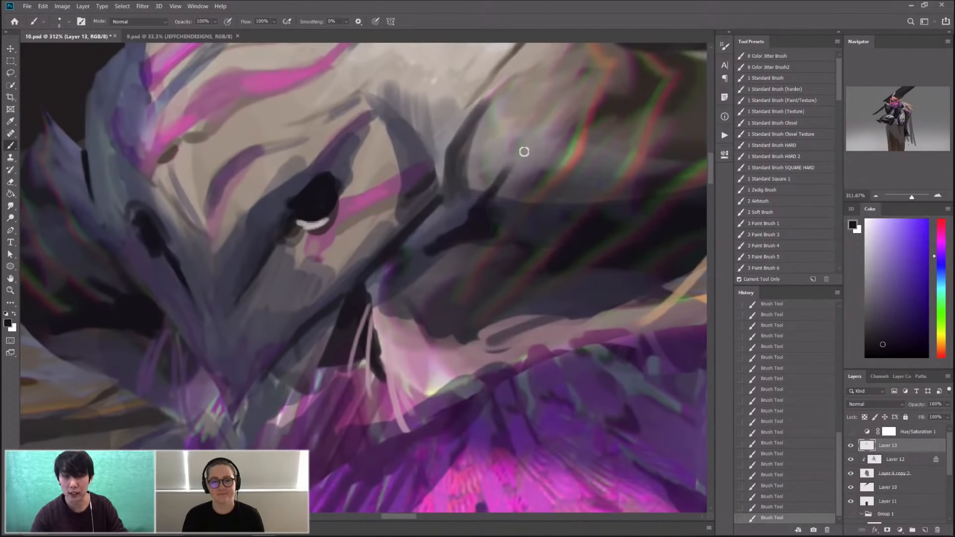
Flip the whole canvas horizontally
{"action": "key", "text": "ctrl+0"}
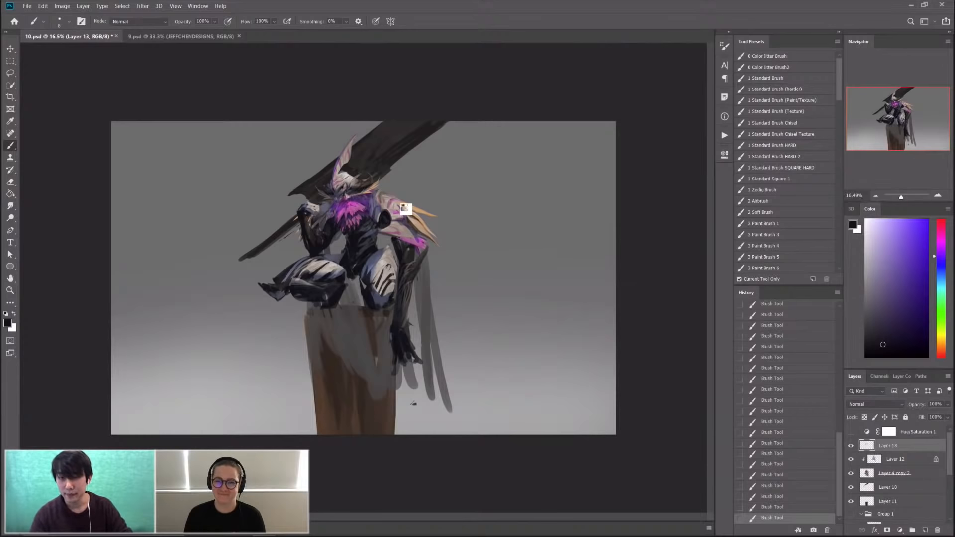
{"action": "key", "text": "ctrl+shift+h"}
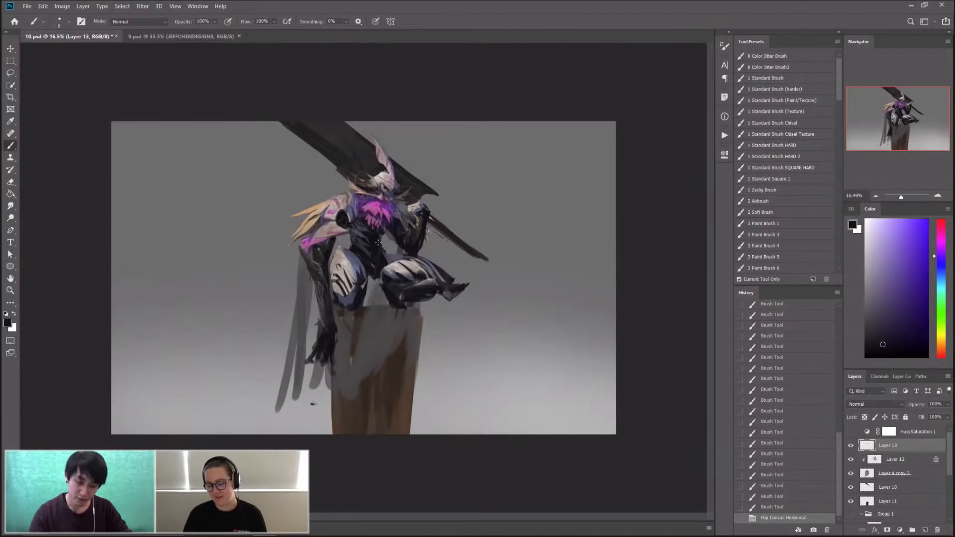
{"action": "scroll", "coordinate": [332, 215], "scroll_direction": "up", "scroll_amount": 6}
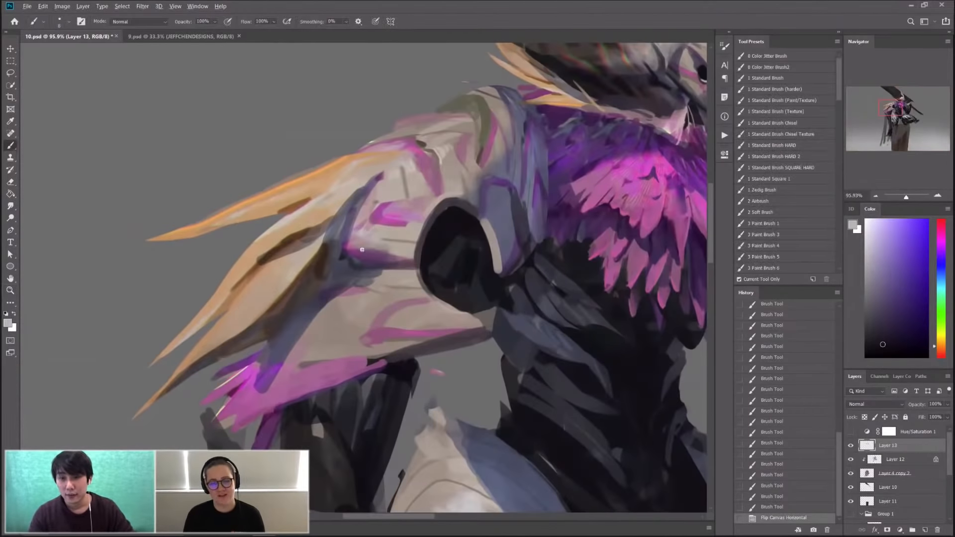
Touch up the lower shoulder armour with several strokes of a larger brush in a sampled tone
{"action": "left_click", "coordinate": [327, 330], "text": "alt"}
{"action": "key", "text": "]"}
{"action": "key", "text": "]"}
{"action": "key", "text": "]"}
{"action": "key", "text": "]"}
{"action": "mouse_move", "coordinate": [317, 349]}
{"action": "left_mouse_down"}
{"action": "mouse_move", "coordinate": [309, 358]}
{"action": "mouse_move", "coordinate": [320, 348]}
{"action": "left_mouse_up"}
{"action": "mouse_move", "coordinate": [310, 355]}
{"action": "left_mouse_down"}
{"action": "mouse_move", "coordinate": [315, 344]}
{"action": "mouse_move", "coordinate": [325, 352]}
{"action": "left_mouse_up"}
{"action": "left_click_drag", "start_coordinate": [317, 340], "coordinate": [327, 349]}
{"action": "mouse_move", "coordinate": [320, 339]}
{"action": "left_mouse_down"}
{"action": "mouse_move", "coordinate": [331, 345]}
{"action": "mouse_move", "coordinate": [351, 332]}
{"action": "left_mouse_up"}
{"action": "mouse_move", "coordinate": [346, 346]}
{"action": "left_mouse_down"}
{"action": "mouse_move", "coordinate": [341, 309]}
{"action": "mouse_move", "coordinate": [416, 276]}
{"action": "mouse_move", "coordinate": [391, 253]}
{"action": "left_mouse_up"}
Add more strokes in sampled tones around the shoulder and tidy them with the Eraser
{"action": "key", "text": "ctrl+space"}
{"action": "left_click_drag", "start_coordinate": [447, 271], "coordinate": [500, 273]}
{"action": "left_click", "coordinate": [415, 285], "text": "alt"}
{"action": "left_click_drag", "start_coordinate": [397, 271], "coordinate": [417, 288]}
{"action": "left_click_drag", "start_coordinate": [417, 289], "coordinate": [452, 294]}
{"action": "key", "text": "ctrl+space"}
{"action": "mouse_move", "coordinate": [465, 220]}
{"action": "left_mouse_down"}
{"action": "mouse_move", "coordinate": [437, 217]}
{"action": "mouse_move", "coordinate": [455, 222]}
{"action": "left_mouse_up"}
{"action": "left_click", "coordinate": [453, 271], "text": "alt"}
{"action": "left_click_drag", "start_coordinate": [452, 271], "coordinate": [531, 250]}
{"action": "key", "text": "e"}
{"action": "key", "text": "ctrl+space"}
{"action": "left_click_drag", "start_coordinate": [600, 235], "coordinate": [572, 219]}
{"action": "left_click_drag", "start_coordinate": [438, 133], "coordinate": [445, 142]}
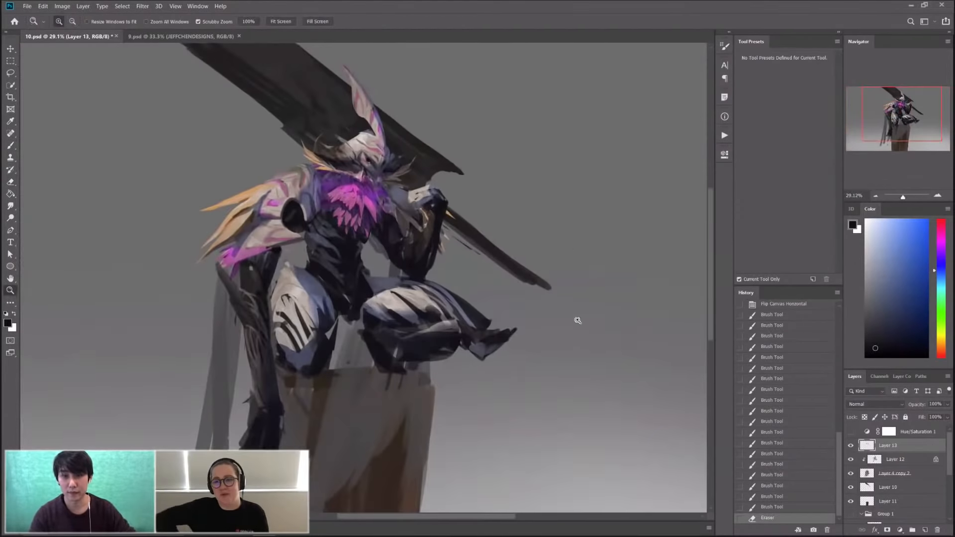
{"action": "left_click_drag", "start_coordinate": [578, 321], "coordinate": [552, 319]}
Lock Layer 10's transparent pixels and fade the large upper blade behind the head with the 2 Soft Brush in sampled background grey
{"action": "key", "text": "ctrl+0"}
{"action": "left_click", "coordinate": [885, 490]}
{"action": "key", "text": "b"}
{"action": "left_click", "coordinate": [865, 417]}
{"action": "left_click", "coordinate": [659, 130], "text": "alt"}
{"action": "left_click", "coordinate": [787, 213]}
{"action": "mouse_move", "coordinate": [283, 77]}
{"action": "left_mouse_down"}
{"action": "mouse_move", "coordinate": [256, 83]}
{"action": "mouse_move", "coordinate": [326, 105]}
{"action": "mouse_move", "coordinate": [345, 121]}
{"action": "left_mouse_up"}
{"action": "left_click_drag", "start_coordinate": [401, 143], "coordinate": [413, 155]}
{"action": "mouse_move", "coordinate": [333, 64]}
{"action": "left_mouse_down"}
{"action": "mouse_move", "coordinate": [424, 180]}
{"action": "mouse_move", "coordinate": [421, 208]}
{"action": "left_mouse_up"}
{"action": "left_click_drag", "start_coordinate": [382, 85], "coordinate": [449, 246]}
{"action": "left_click_drag", "start_coordinate": [440, 165], "coordinate": [386, 99]}
{"action": "mouse_move", "coordinate": [386, 100]}
{"action": "left_mouse_down"}
{"action": "mouse_move", "coordinate": [333, 116]}
{"action": "mouse_move", "coordinate": [272, 56]}
{"action": "mouse_move", "coordinate": [362, 189]}
{"action": "left_mouse_up"}
{"action": "left_click_drag", "start_coordinate": [451, 192], "coordinate": [495, 249]}
{"action": "key", "text": "ctrl+space"}
{"action": "mouse_move", "coordinate": [544, 230]}
{"action": "left_mouse_down"}
{"action": "mouse_move", "coordinate": [532, 230]}
{"action": "mouse_move", "coordinate": [555, 254]}
{"action": "left_mouse_up"}
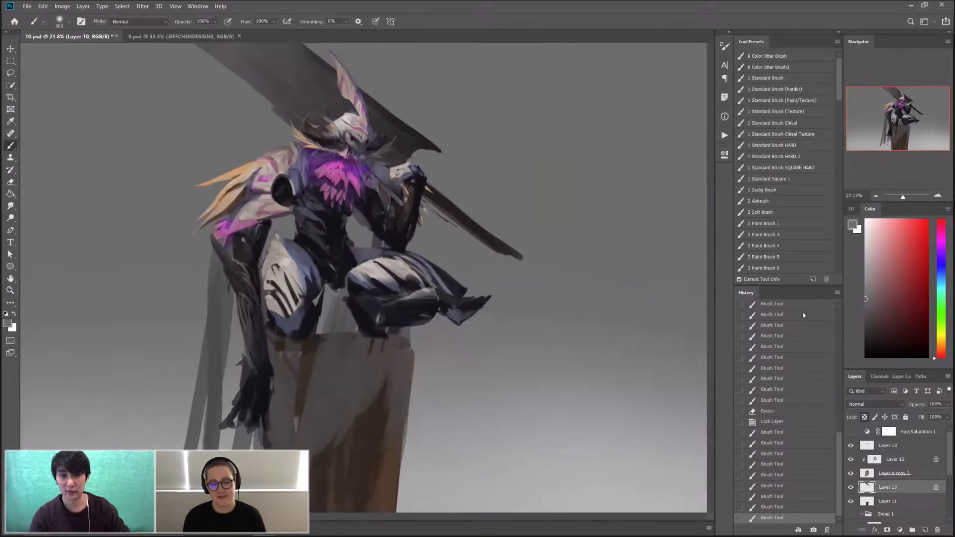
Unlock Layer 10's transparent pixels, sample the lower blade's dark tone and switch to the Eraser
{"action": "key", "text": "/"}
{"action": "left_click", "coordinate": [448, 215], "text": "alt"}
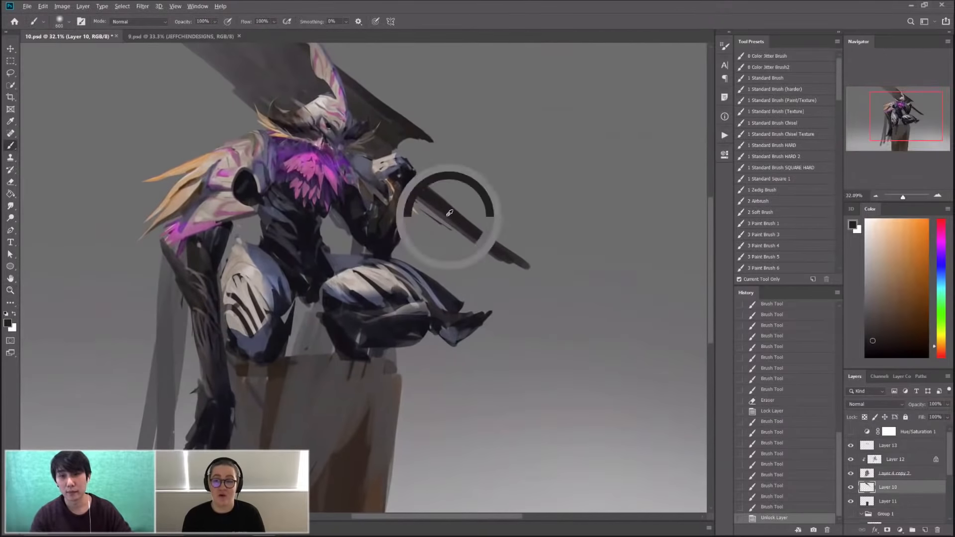
{"action": "left_click", "coordinate": [456, 217], "text": "alt"}
{"action": "key", "text": "e"}
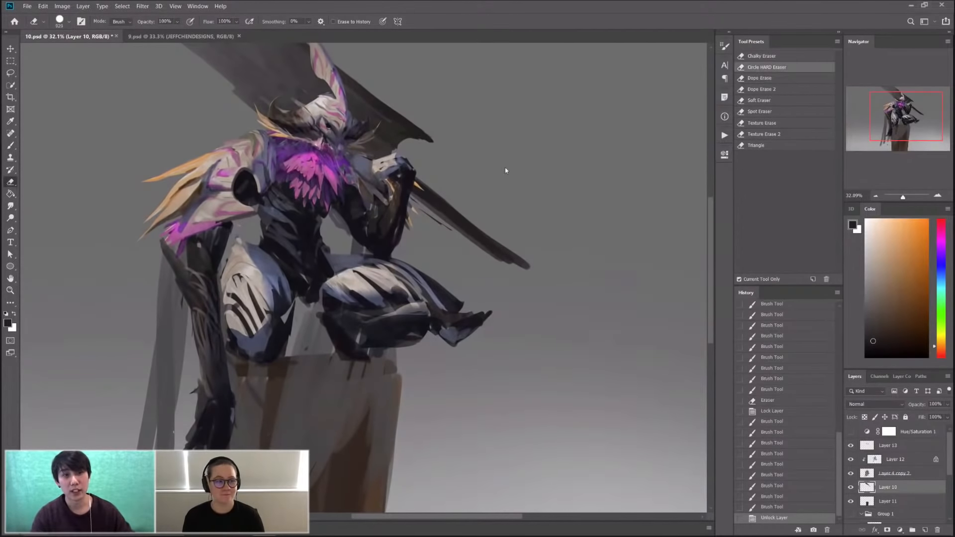
{"action": "key", "text": "ctrl+space"}
{"action": "mouse_move", "coordinate": [441, 181]}
{"action": "left_mouse_down"}
{"action": "mouse_move", "coordinate": [462, 184]}
{"action": "mouse_move", "coordinate": [411, 170]}
{"action": "left_mouse_up"}
{"action": "key", "text": "ctrl+space"}
{"action": "left_click_drag", "start_coordinate": [472, 161], "coordinate": [458, 153]}
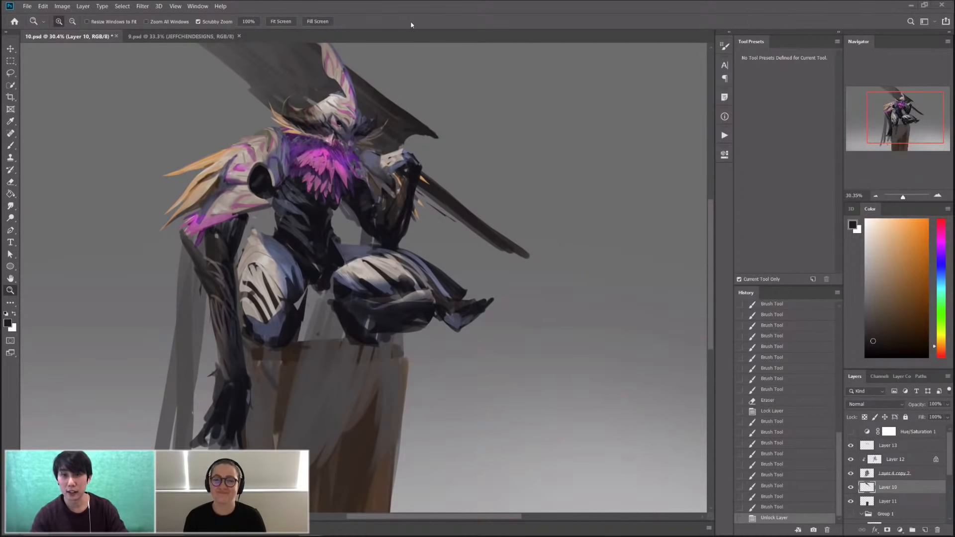
On Layer 13, paint sampled purple over the chest feathers beside the raised arm with a much smaller brush
{"action": "mouse_move", "coordinate": [440, 227]}
{"action": "left_mouse_down"}
{"action": "mouse_move", "coordinate": [301, 435]}
{"action": "mouse_move", "coordinate": [386, 224]}
{"action": "mouse_move", "coordinate": [448, 214]}
{"action": "left_mouse_up"}
{"action": "left_click", "coordinate": [405, 214], "text": "alt"}
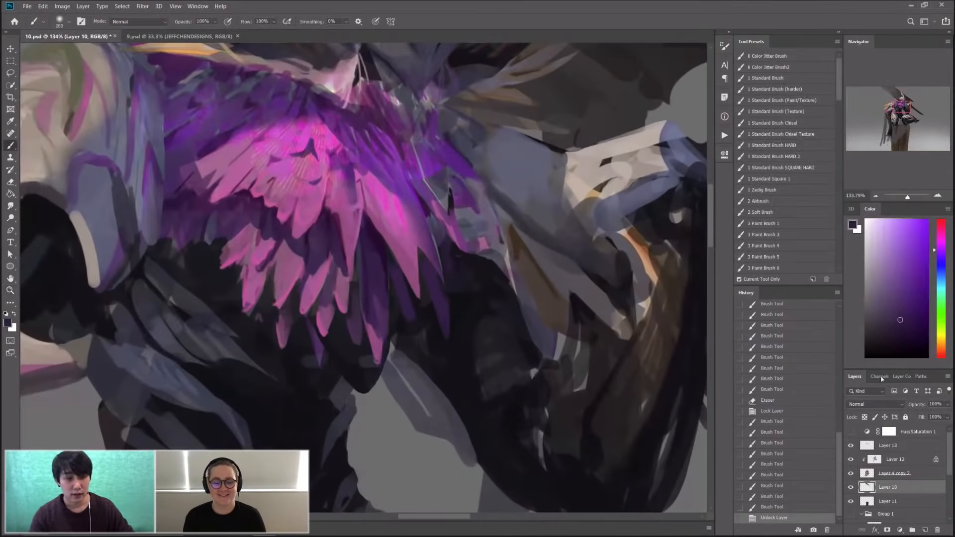
{"action": "left_click", "coordinate": [893, 448]}
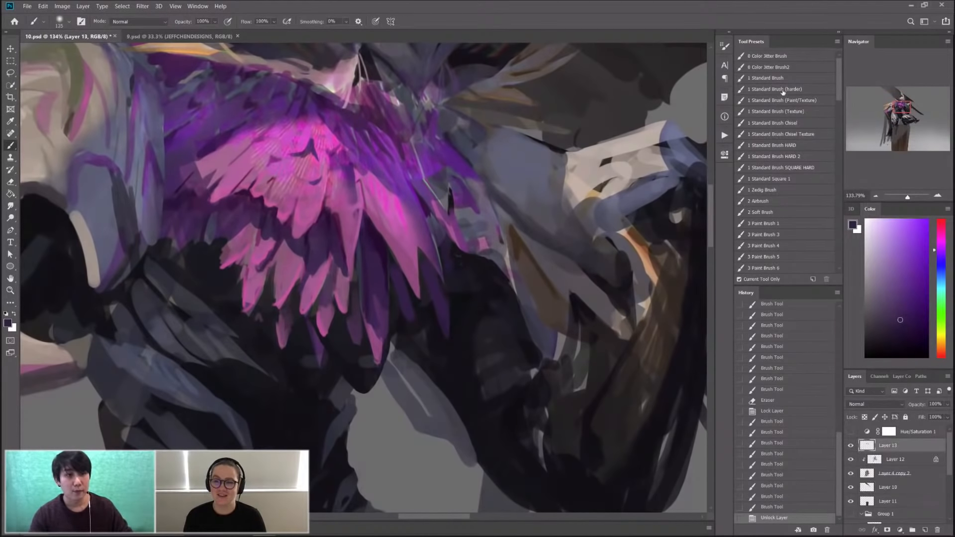
{"action": "key", "text": "shift+bracketright"}
{"action": "key", "text": "shift+bracketright"}
{"action": "key", "text": "shift+bracketright"}
{"action": "key", "text": "shift+bracketright"}
{"action": "key", "text": "bracketleft"}
{"action": "key", "text": "bracketleft"}
{"action": "key", "text": "bracketleft"}
{"action": "key", "text": "bracketleft"}
{"action": "key", "text": "bracketleft"}
{"action": "key", "text": "bracketleft"}
{"action": "key", "text": "bracketleft"}
{"action": "key", "text": "bracketleft"}
{"action": "key", "text": "bracketleft"}
{"action": "key", "text": "bracketleft"}
{"action": "key", "text": "bracketleft"}
{"action": "key", "text": "bracketleft"}
{"action": "left_click", "coordinate": [419, 176], "text": "alt"}
{"action": "mouse_move", "coordinate": [419, 177]}
{"action": "left_mouse_down"}
{"action": "mouse_move", "coordinate": [425, 196]}
{"action": "mouse_move", "coordinate": [436, 189]}
{"action": "left_mouse_up"}
{"action": "left_click_drag", "start_coordinate": [433, 180], "coordinate": [444, 204]}
{"action": "left_click_drag", "start_coordinate": [443, 203], "coordinate": [458, 240]}
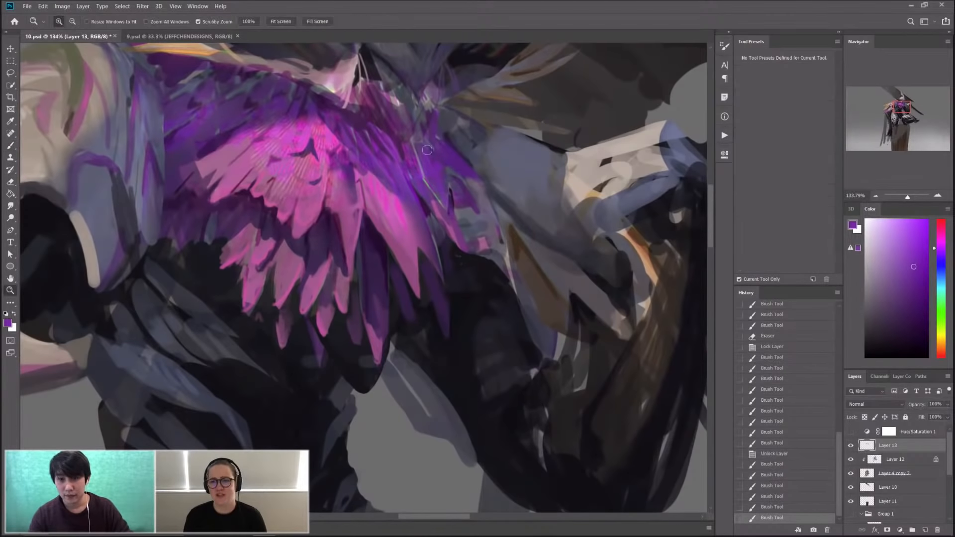
Add fine detail strokes to the pink chest feathers with a much smaller brush and a sampled feather tone
{"action": "left_click_drag", "start_coordinate": [342, 138], "coordinate": [379, 138]}
{"action": "left_click", "coordinate": [321, 151], "text": "alt"}
{"action": "key", "text": "bracketleft"}
{"action": "key", "text": "bracketleft"}
{"action": "key", "text": "bracketleft"}
{"action": "key", "text": "bracketleft"}
{"action": "key", "text": "bracketleft"}
{"action": "key", "text": "bracketleft"}
{"action": "key", "text": "bracketleft"}
{"action": "left_click_drag", "start_coordinate": [468, 358], "coordinate": [482, 379]}
{"action": "left_click_drag", "start_coordinate": [485, 375], "coordinate": [490, 385]}
{"action": "left_click_drag", "start_coordinate": [511, 374], "coordinate": [518, 391]}
{"action": "left_click_drag", "start_coordinate": [339, 190], "coordinate": [341, 203]}
{"action": "left_click_drag", "start_coordinate": [345, 187], "coordinate": [347, 198]}
{"action": "left_click_drag", "start_coordinate": [350, 186], "coordinate": [360, 200]}
{"action": "left_click_drag", "start_coordinate": [326, 214], "coordinate": [330, 231]}
{"action": "left_click_drag", "start_coordinate": [366, 137], "coordinate": [342, 133]}
Darken the area just below the chest feathers with a sampled near-black tone
{"action": "mouse_move", "coordinate": [461, 212]}
{"action": "left_mouse_down"}
{"action": "mouse_move", "coordinate": [443, 285]}
{"action": "mouse_move", "coordinate": [388, 302]}
{"action": "left_mouse_up"}
{"action": "left_click", "coordinate": [428, 293], "text": "alt"}
{"action": "mouse_move", "coordinate": [356, 259]}
{"action": "left_mouse_down"}
{"action": "mouse_move", "coordinate": [423, 284]}
{"action": "mouse_move", "coordinate": [438, 304]}
{"action": "left_mouse_up"}
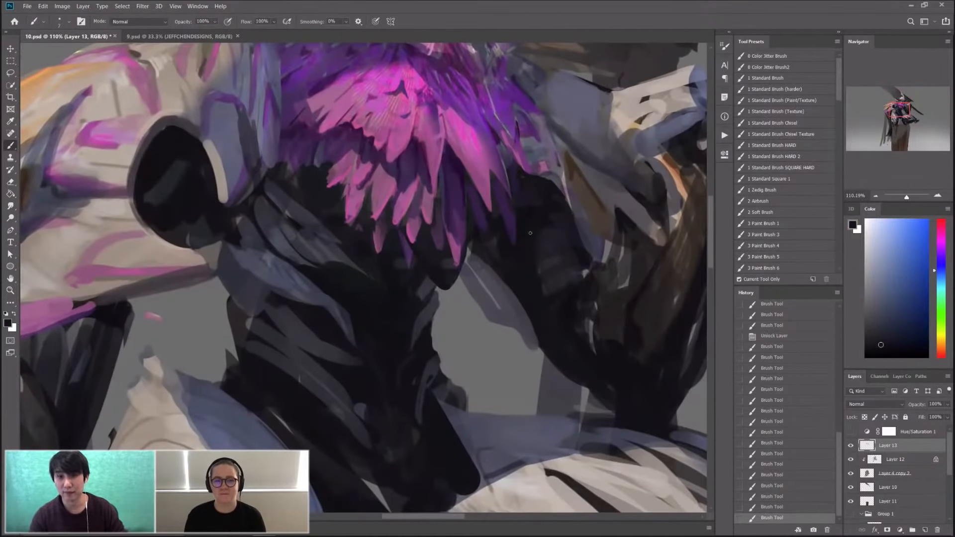
{"action": "left_click_drag", "start_coordinate": [520, 226], "coordinate": [452, 234]}
Refine the centre of the torso with a reduced 1 Standard Brush (harder) and a sampled dark tone
{"action": "left_click", "coordinate": [794, 89]}
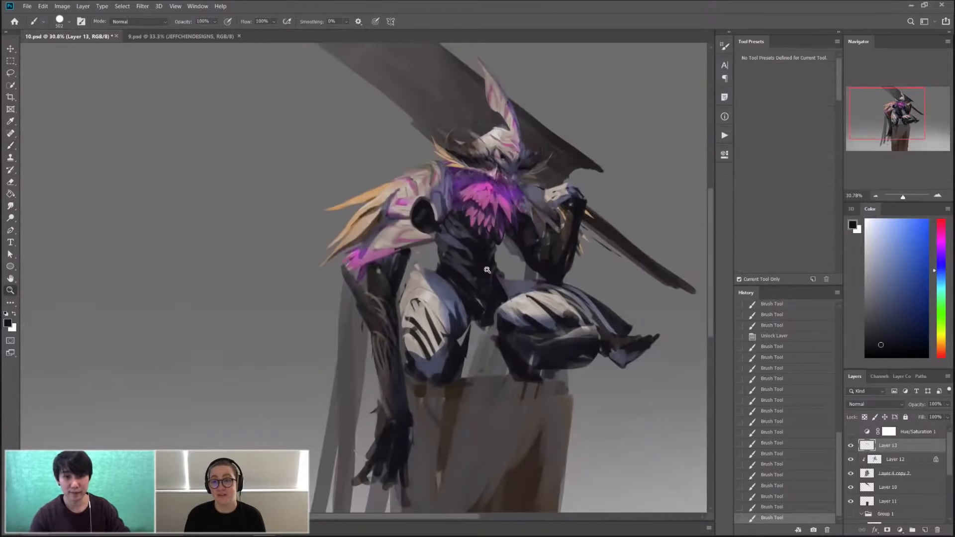
{"action": "left_click_drag", "start_coordinate": [492, 265], "coordinate": [542, 249]}
{"action": "key", "text": "["}
{"action": "key", "text": "["}
{"action": "key", "text": "["}
{"action": "key", "text": "["}
{"action": "left_click", "coordinate": [496, 214], "text": "alt"}
{"action": "left_click_drag", "start_coordinate": [490, 233], "coordinate": [488, 246]}
{"action": "left_click", "coordinate": [493, 221], "text": "alt"}
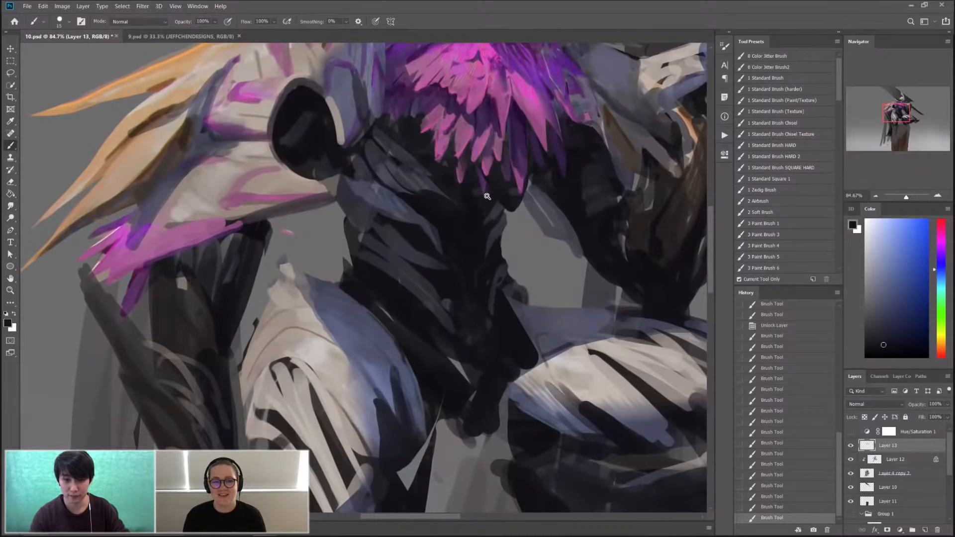
Paint the lower abdomen with a slightly larger brush and sampled dark tones
{"action": "left_click_drag", "start_coordinate": [488, 198], "coordinate": [438, 211]}
{"action": "mouse_move", "coordinate": [487, 277]}
{"action": "left_mouse_down"}
{"action": "mouse_move", "coordinate": [521, 274]}
{"action": "mouse_move", "coordinate": [479, 298]}
{"action": "left_mouse_up"}
{"action": "left_click", "coordinate": [483, 273], "text": "alt"}
{"action": "key", "text": "]"}
{"action": "left_click", "coordinate": [470, 275], "text": "alt"}
{"action": "mouse_move", "coordinate": [492, 264]}
{"action": "left_mouse_down"}
{"action": "mouse_move", "coordinate": [482, 297]}
{"action": "mouse_move", "coordinate": [514, 280]}
{"action": "left_mouse_up"}
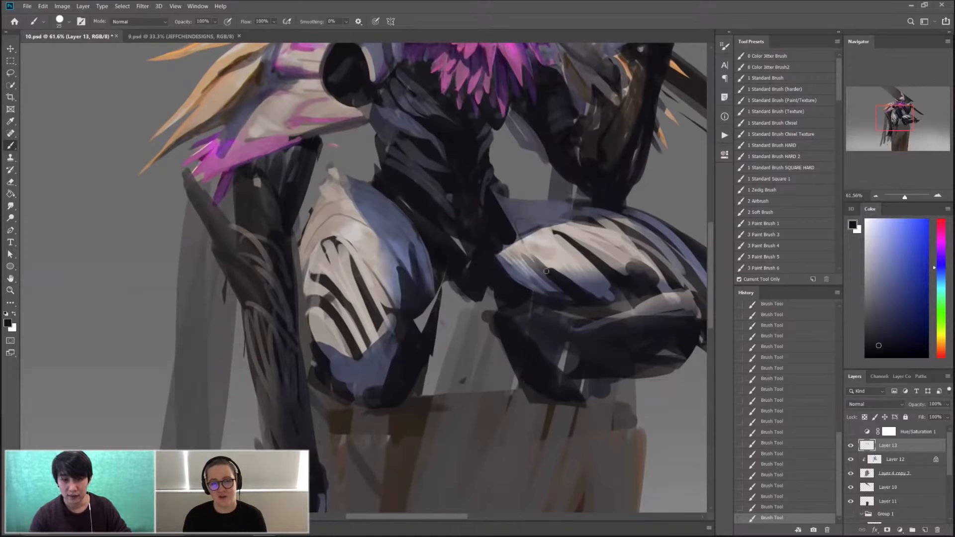
Reshape the dark waist edge where it meets the raised thigh with sampled near-black and blue-grey tones
{"action": "key", "text": "z"}
{"action": "left_click_drag", "start_coordinate": [620, 217], "coordinate": [569, 222]}
{"action": "left_click_drag", "start_coordinate": [404, 309], "coordinate": [445, 309]}
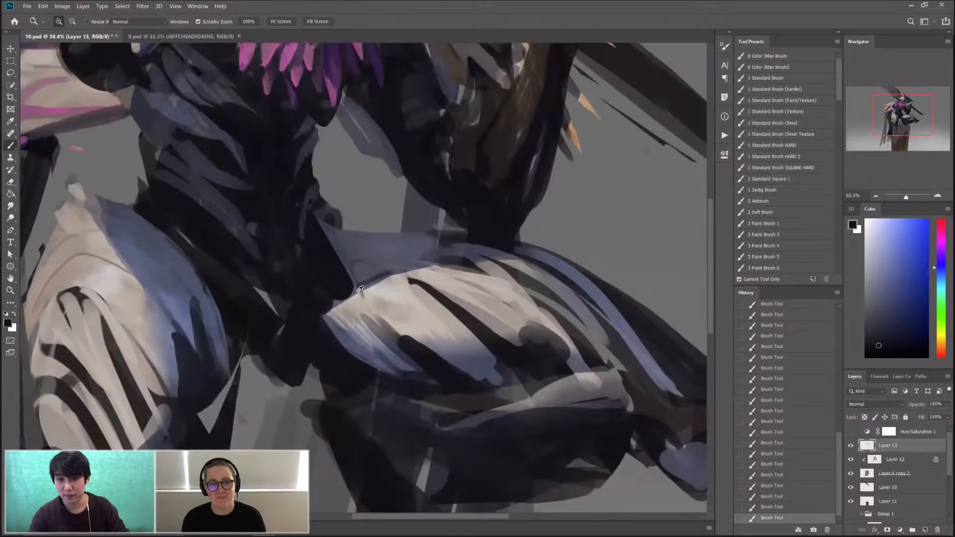
{"action": "left_click", "coordinate": [357, 282], "text": "alt"}
{"action": "mouse_move", "coordinate": [356, 286]}
{"action": "left_mouse_down"}
{"action": "mouse_move", "coordinate": [335, 288]}
{"action": "mouse_move", "coordinate": [321, 267]}
{"action": "mouse_move", "coordinate": [334, 295]}
{"action": "mouse_move", "coordinate": [325, 302]}
{"action": "left_mouse_up"}
{"action": "left_click", "coordinate": [316, 264], "text": "alt"}
{"action": "left_click_drag", "start_coordinate": [322, 263], "coordinate": [324, 282]}
{"action": "left_click", "coordinate": [340, 284], "text": "alt"}
{"action": "left_click", "coordinate": [340, 285], "text": "alt"}
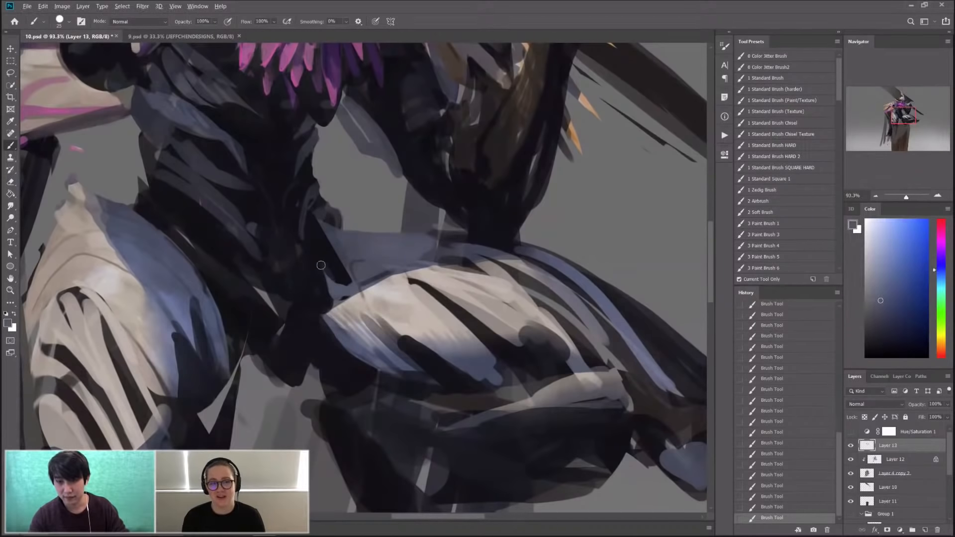
{"action": "left_click", "coordinate": [315, 266], "text": "alt"}
{"action": "left_click_drag", "start_coordinate": [316, 261], "coordinate": [323, 284]}
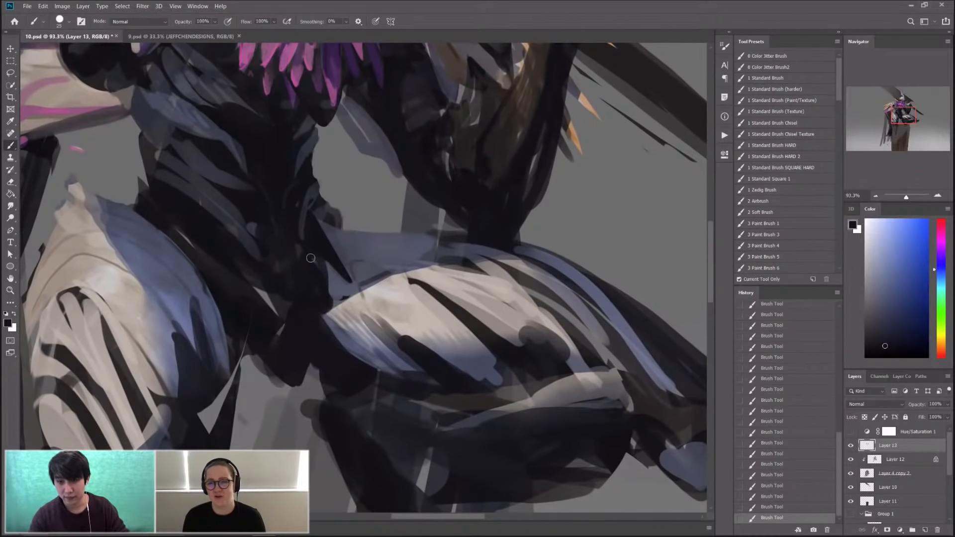
Paint thin curved blue-grey strokes across the hip end of the pale raised thigh with a smaller brush
{"action": "mouse_move", "coordinate": [378, 255]}
{"action": "left_mouse_down"}
{"action": "mouse_move", "coordinate": [351, 254]}
{"action": "mouse_move", "coordinate": [398, 255]}
{"action": "left_mouse_up"}
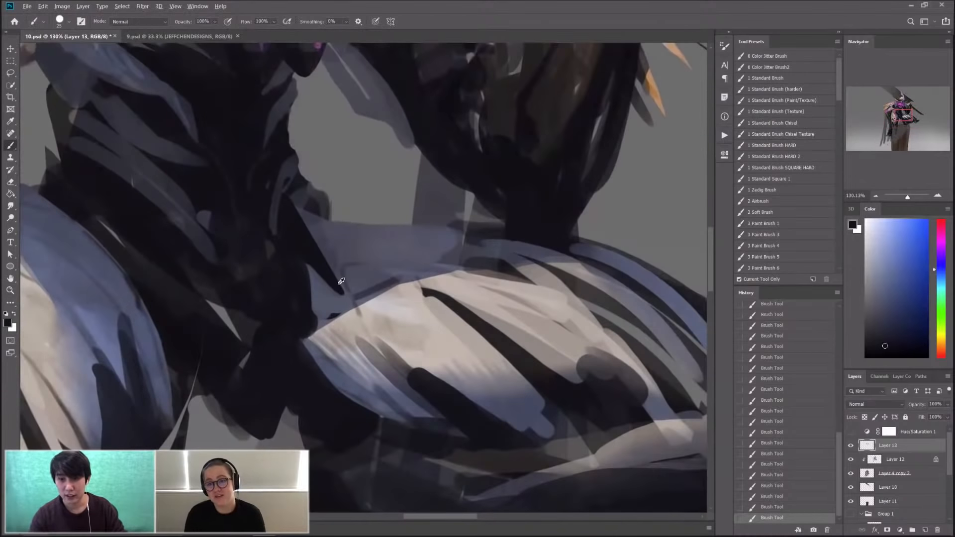
{"action": "left_click", "coordinate": [335, 280], "text": "alt"}
{"action": "key", "text": "bracketleft"}
{"action": "key", "text": "bracketleft"}
{"action": "left_click", "coordinate": [352, 313], "text": "alt"}
{"action": "left_click_drag", "start_coordinate": [348, 312], "coordinate": [361, 332]}
{"action": "left_click_drag", "start_coordinate": [355, 313], "coordinate": [384, 356]}
{"action": "left_click_drag", "start_coordinate": [422, 309], "coordinate": [373, 311]}
{"action": "key", "text": "b"}
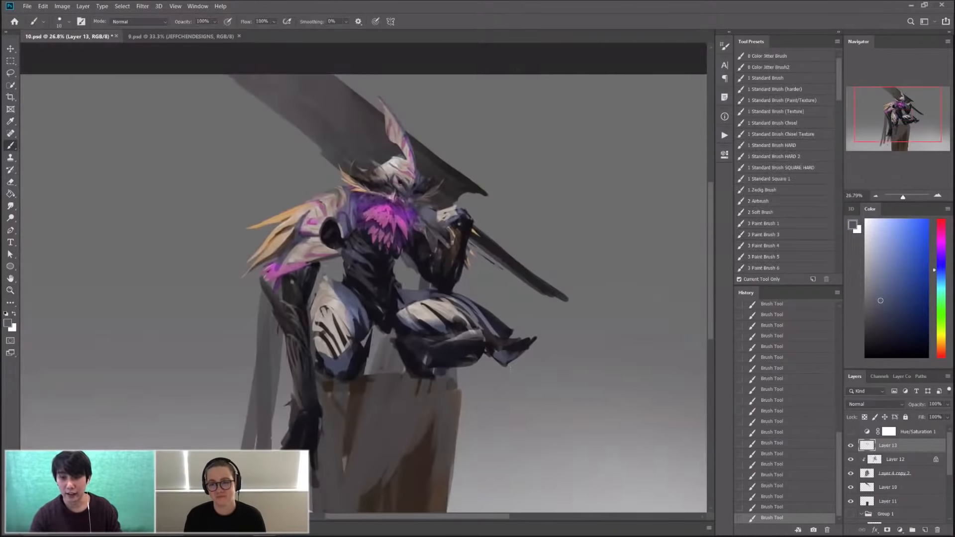
Darken the rounded dark marking near the raised knee with a larger brush and a sampled near-black tone
{"action": "left_click_drag", "start_coordinate": [460, 311], "coordinate": [522, 310]}
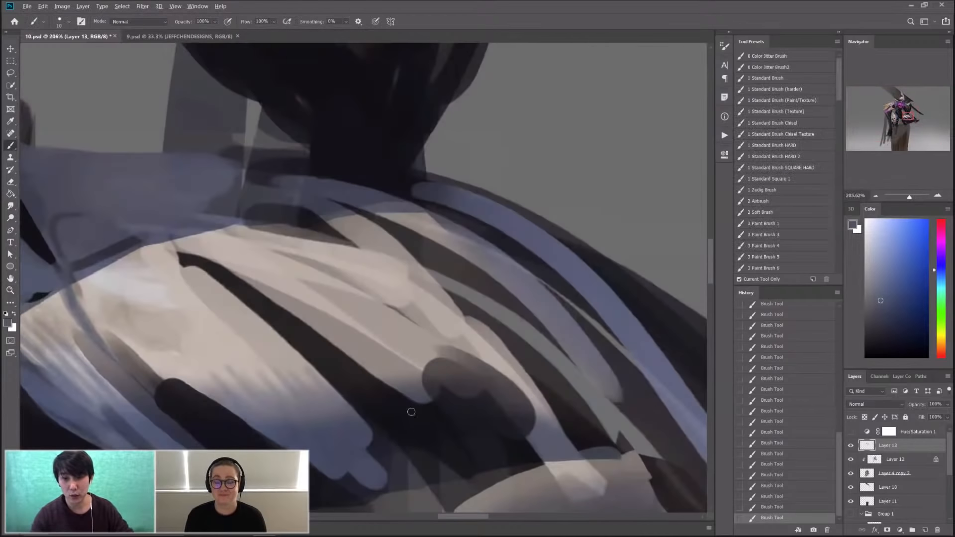
{"action": "left_click", "coordinate": [434, 403], "text": "alt"}
{"action": "key", "text": "bracketright"}
{"action": "key", "text": "bracketright"}
{"action": "mouse_move", "coordinate": [437, 388]}
{"action": "left_mouse_down"}
{"action": "mouse_move", "coordinate": [450, 371]}
{"action": "mouse_move", "coordinate": [517, 429]}
{"action": "left_mouse_up"}
{"action": "left_click_drag", "start_coordinate": [440, 365], "coordinate": [531, 428]}
{"action": "left_click_drag", "start_coordinate": [543, 368], "coordinate": [487, 368]}
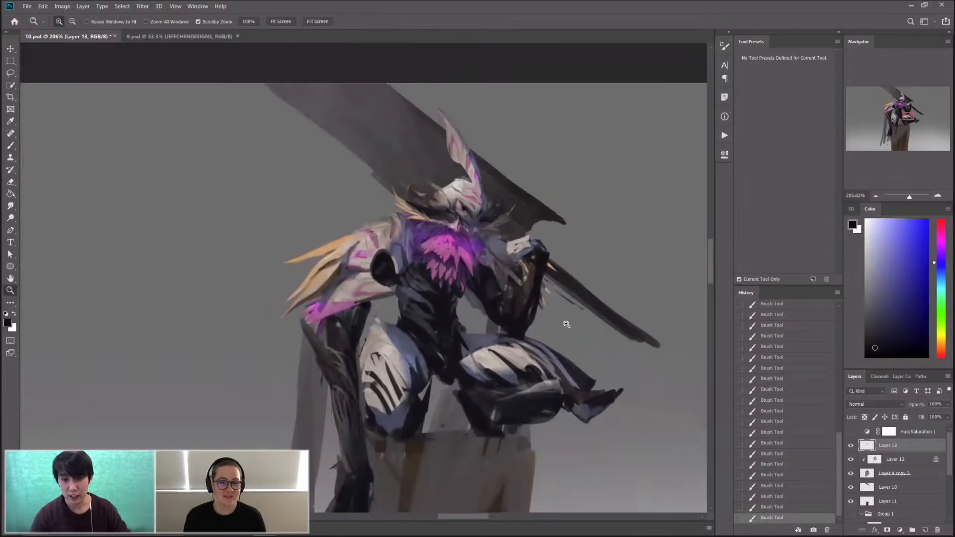
Thin and taper the long dark stripe on the raised thigh with a smaller brush and sampled tones
{"action": "left_click_drag", "start_coordinate": [543, 366], "coordinate": [574, 367]}
{"action": "left_click", "coordinate": [456, 355], "text": "alt"}
{"action": "left_click_drag", "start_coordinate": [460, 354], "coordinate": [479, 355]}
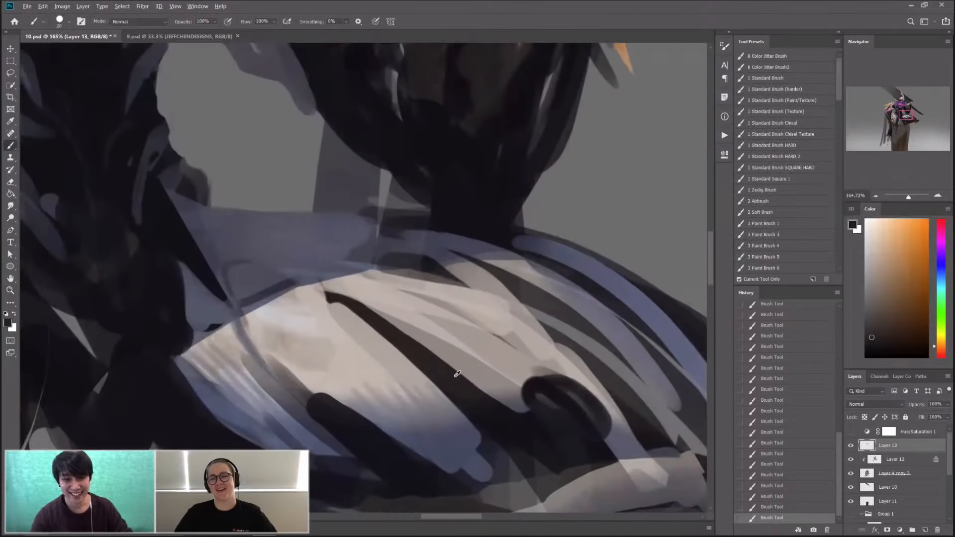
{"action": "left_click", "coordinate": [870, 327]}
{"action": "key", "text": "["}
{"action": "left_click_drag", "start_coordinate": [372, 320], "coordinate": [430, 360]}
{"action": "left_click", "coordinate": [339, 308], "text": "alt"}
{"action": "mouse_move", "coordinate": [336, 307]}
{"action": "left_mouse_down"}
{"action": "mouse_move", "coordinate": [328, 298]}
{"action": "mouse_move", "coordinate": [442, 403]}
{"action": "left_mouse_up"}
Reshape the lower end of the thigh's blue shadow with strokes of a sampled blue-grey
{"action": "left_click", "coordinate": [451, 454], "text": "alt"}
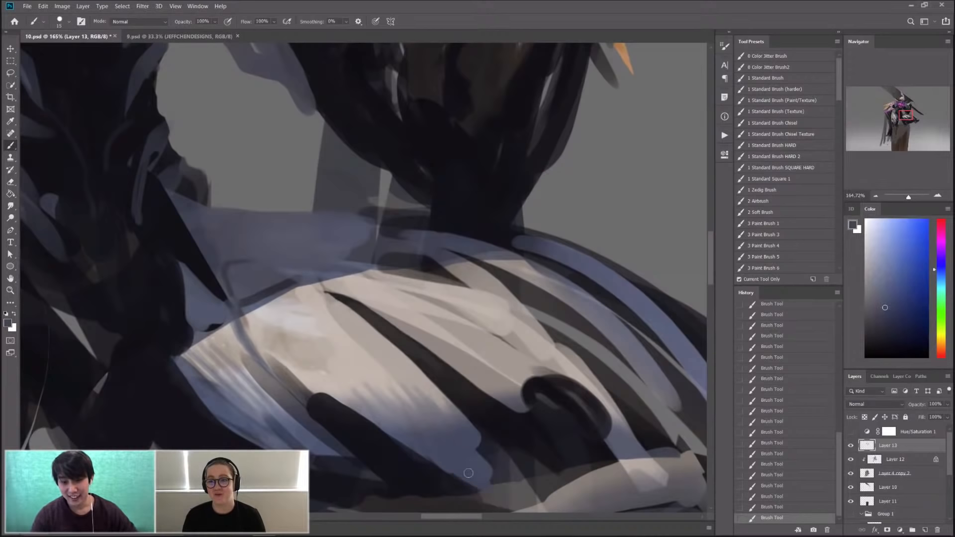
{"action": "left_click_drag", "start_coordinate": [473, 437], "coordinate": [478, 444]}
{"action": "left_click_drag", "start_coordinate": [506, 496], "coordinate": [493, 448]}
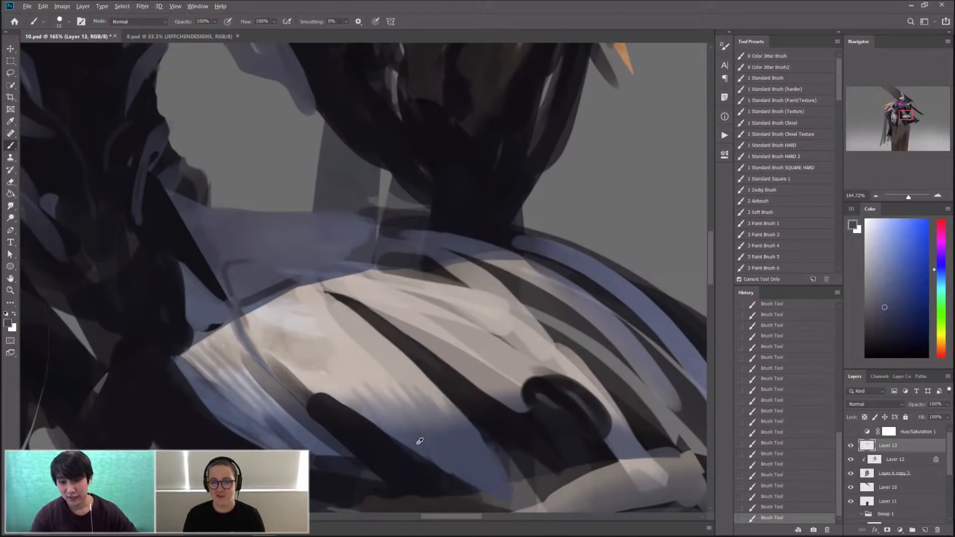
Edge the upper side of the thick dark marking low on the raised thigh with a sampled blue-grey stroke
{"action": "left_click", "coordinate": [402, 433], "text": "alt"}
{"action": "mouse_move", "coordinate": [314, 384]}
{"action": "left_mouse_down"}
{"action": "mouse_move", "coordinate": [354, 396]}
{"action": "mouse_move", "coordinate": [435, 452]}
{"action": "left_mouse_up"}
{"action": "key", "text": "ctrl+space"}
{"action": "left_click_drag", "start_coordinate": [406, 368], "coordinate": [348, 366]}
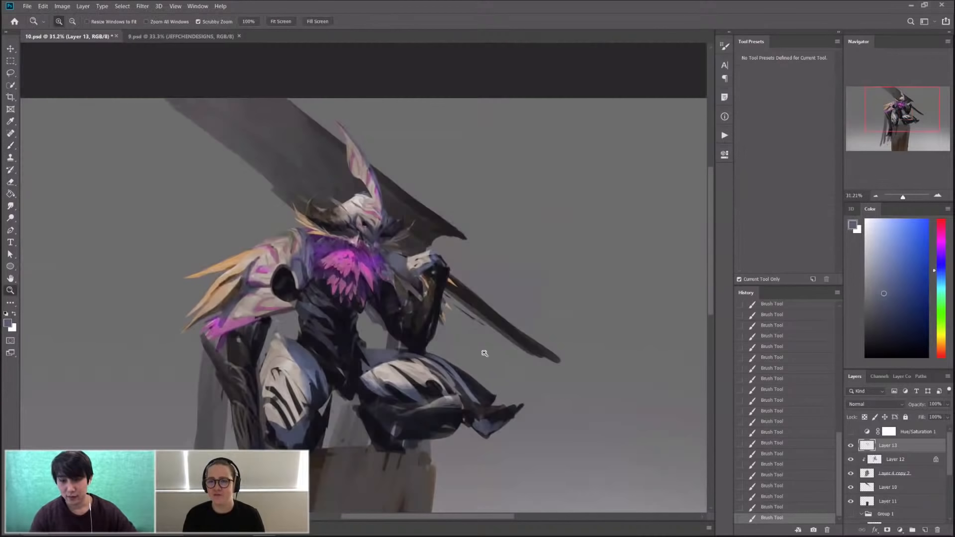
{"action": "mouse_move", "coordinate": [467, 398]}
{"action": "left_mouse_down"}
{"action": "mouse_move", "coordinate": [338, 379]}
{"action": "mouse_move", "coordinate": [388, 374]}
{"action": "left_mouse_up"}
{"action": "left_click", "coordinate": [354, 341], "text": "alt"}
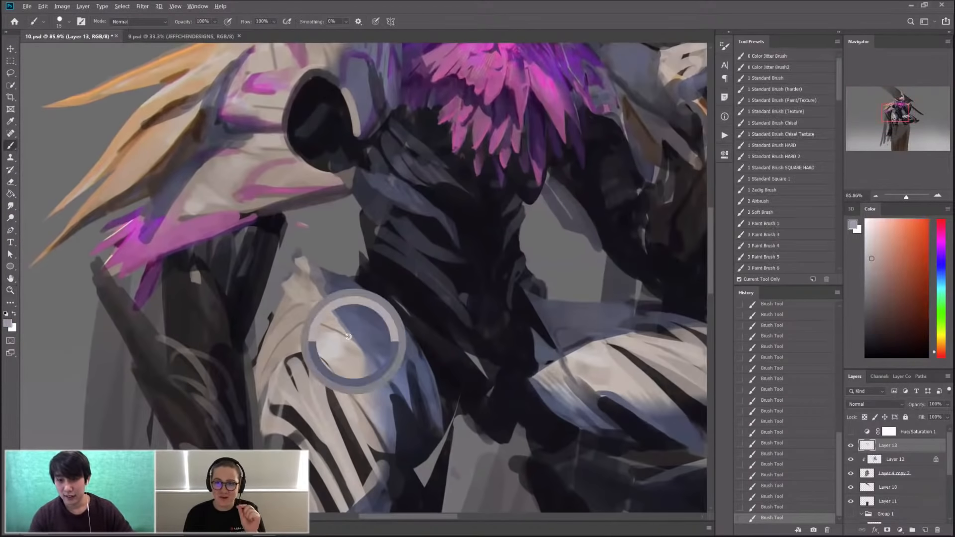
{"action": "left_click", "coordinate": [356, 336], "text": "alt"}
{"action": "mouse_move", "coordinate": [356, 340]}
{"action": "left_mouse_down"}
{"action": "mouse_move", "coordinate": [338, 332]}
{"action": "mouse_move", "coordinate": [438, 313]}
{"action": "mouse_move", "coordinate": [501, 327]}
{"action": "left_mouse_up"}
{"action": "key", "text": "ctrl+space"}
{"action": "left_click", "coordinate": [493, 367], "text": "alt"}
{"action": "left_click", "coordinate": [491, 371], "text": "alt"}
{"action": "left_click", "coordinate": [409, 322], "text": "alt"}
{"action": "left_click_drag", "start_coordinate": [412, 312], "coordinate": [494, 367]}
{"action": "key", "text": "ctrl+z"}
{"action": "key", "text": "ctrl+z"}
Broaden the arched upper edge of the rounded marking near the raised knee with a sampled dark tone and a larger brush
{"action": "left_click_drag", "start_coordinate": [521, 321], "coordinate": [461, 316]}
{"action": "left_click_drag", "start_coordinate": [402, 250], "coordinate": [430, 284]}
{"action": "left_click", "coordinate": [381, 273], "text": "alt"}
{"action": "key", "text": "bracketleft"}
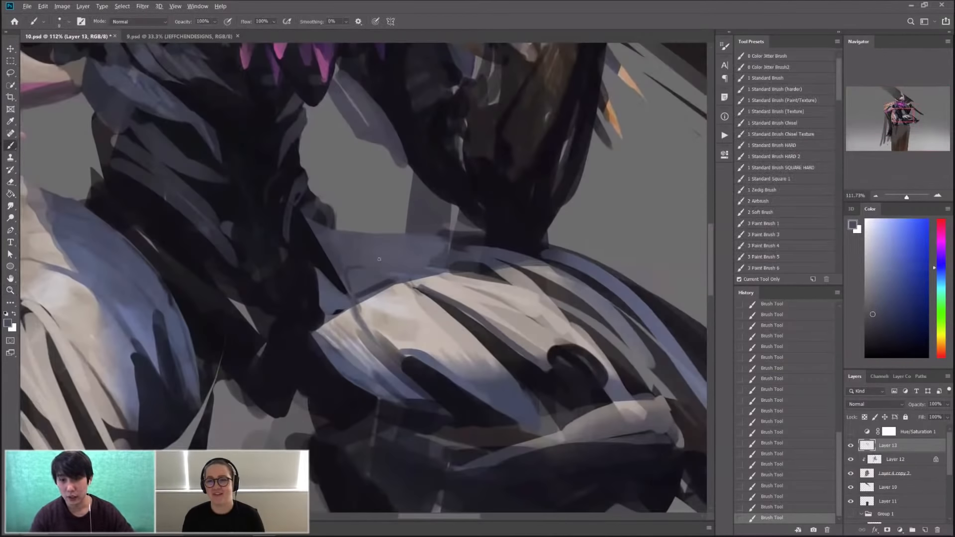
{"action": "left_click_drag", "start_coordinate": [587, 298], "coordinate": [537, 292]}
{"action": "left_click", "coordinate": [419, 306], "text": "alt"}
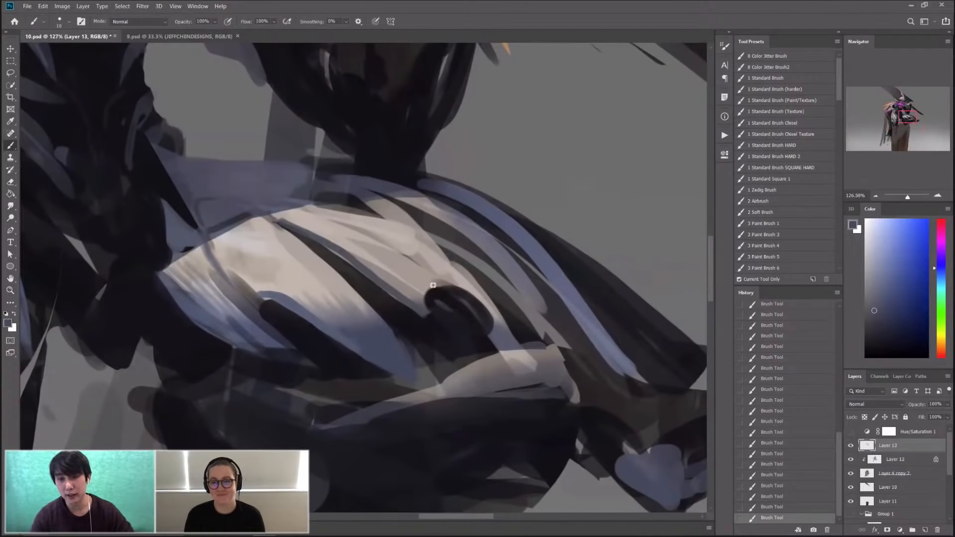
{"action": "left_click_drag", "start_coordinate": [454, 284], "coordinate": [500, 330]}
{"action": "key", "text": "ctrl+z"}
{"action": "key", "text": "bracketright"}
{"action": "key", "text": "ctrl+z"}
{"action": "mouse_move", "coordinate": [427, 292]}
{"action": "left_mouse_down"}
{"action": "mouse_move", "coordinate": [446, 282]}
{"action": "mouse_move", "coordinate": [482, 300]}
{"action": "mouse_move", "coordinate": [487, 329]}
{"action": "left_mouse_up"}
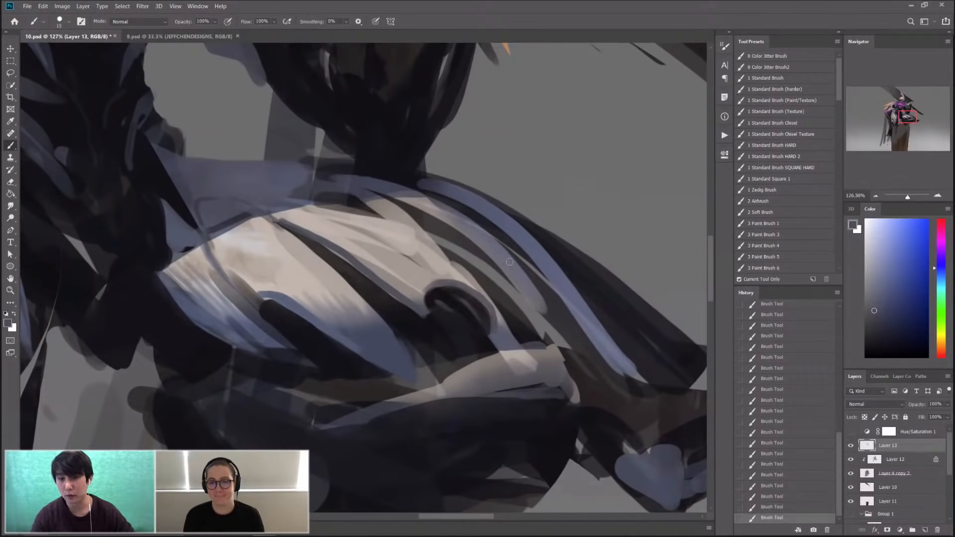
{"action": "left_click_drag", "start_coordinate": [531, 282], "coordinate": [491, 252]}
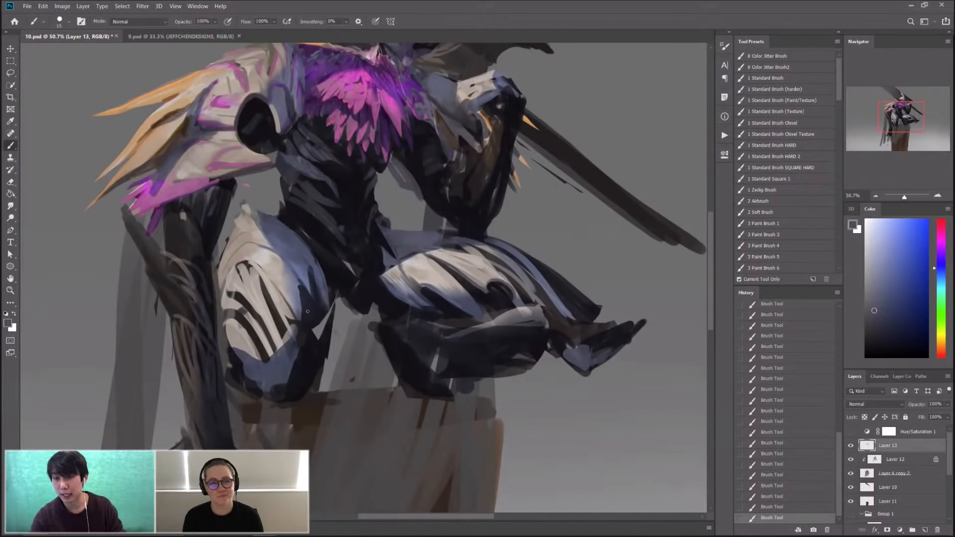
Darken and smooth the top edge of the raised leg's pointed foot with a larger brush and sampled near-black tones
{"action": "left_click_drag", "start_coordinate": [419, 297], "coordinate": [401, 297]}
{"action": "left_click_drag", "start_coordinate": [544, 316], "coordinate": [566, 318]}
{"action": "left_click", "coordinate": [564, 319], "text": "alt"}
{"action": "key", "text": "bracketright"}
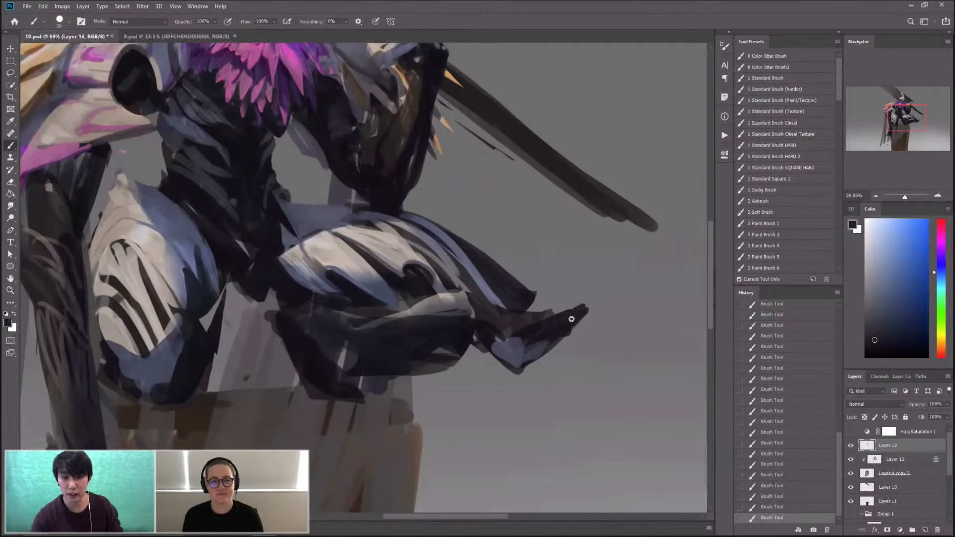
{"action": "left_click", "coordinate": [540, 316], "text": "alt"}
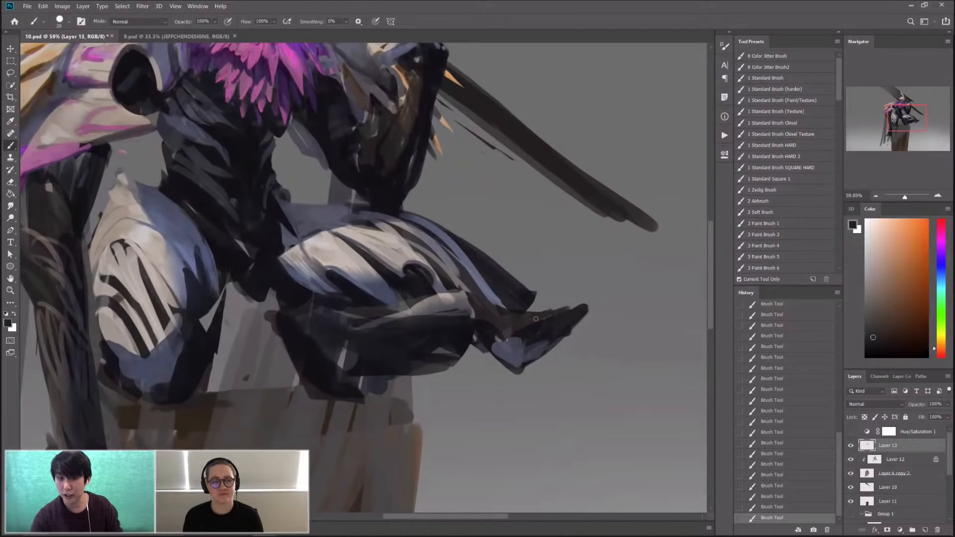
{"action": "left_click", "coordinate": [523, 303], "text": "alt"}
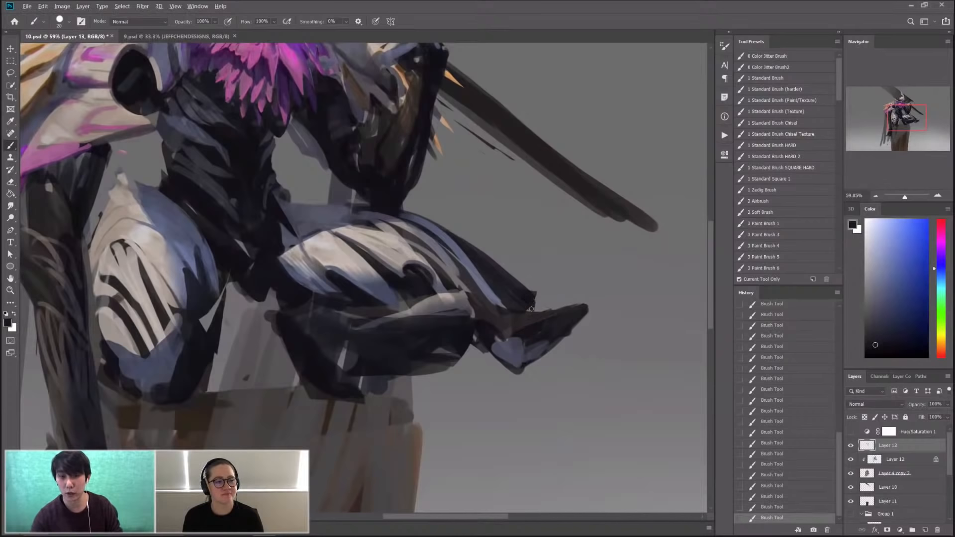
{"action": "left_click_drag", "start_coordinate": [533, 243], "coordinate": [483, 246]}
{"action": "left_click_drag", "start_coordinate": [547, 262], "coordinate": [502, 266]}
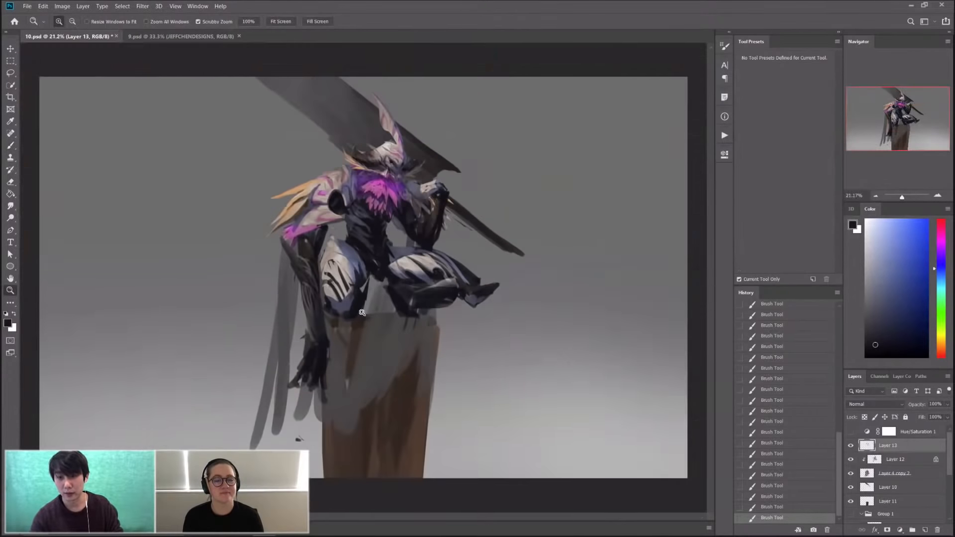
Touch up the knee end of the hanging leg's striped thigh armour with grey and dark blue sampled from the painting
{"action": "left_click_drag", "start_coordinate": [338, 285], "coordinate": [388, 283]}
{"action": "left_click", "coordinate": [365, 274], "text": "alt"}
{"action": "left_click_drag", "start_coordinate": [338, 316], "coordinate": [358, 317]}
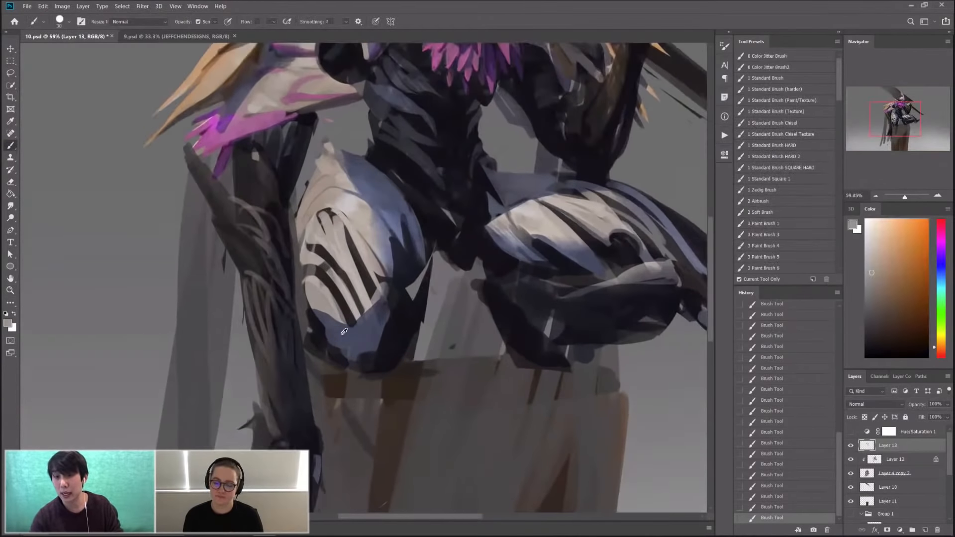
{"action": "left_click", "coordinate": [343, 336], "text": "alt"}
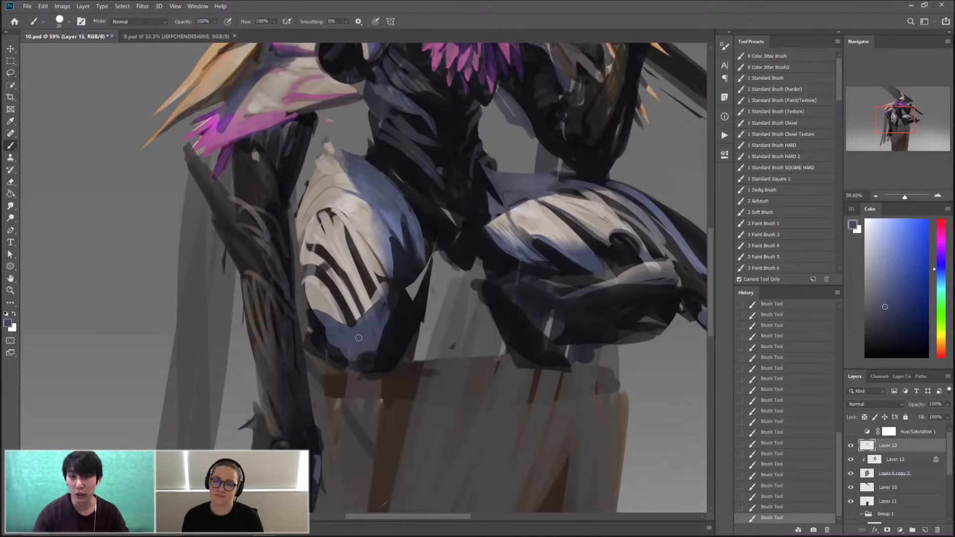
Paint fine light grey highlights along the upper edge of the crossed leg's thigh with a much smaller brush
{"action": "key", "text": "ctrl+space"}
{"action": "mouse_move", "coordinate": [532, 198]}
{"action": "left_mouse_down"}
{"action": "mouse_move", "coordinate": [523, 200]}
{"action": "mouse_move", "coordinate": [592, 207]}
{"action": "left_mouse_up"}
{"action": "left_click", "coordinate": [466, 242], "text": "alt"}
{"action": "key", "text": "bracketleft"}
{"action": "key", "text": "bracketleft"}
{"action": "key", "text": "bracketleft"}
{"action": "key", "text": "bracketleft"}
{"action": "key", "text": "bracketleft"}
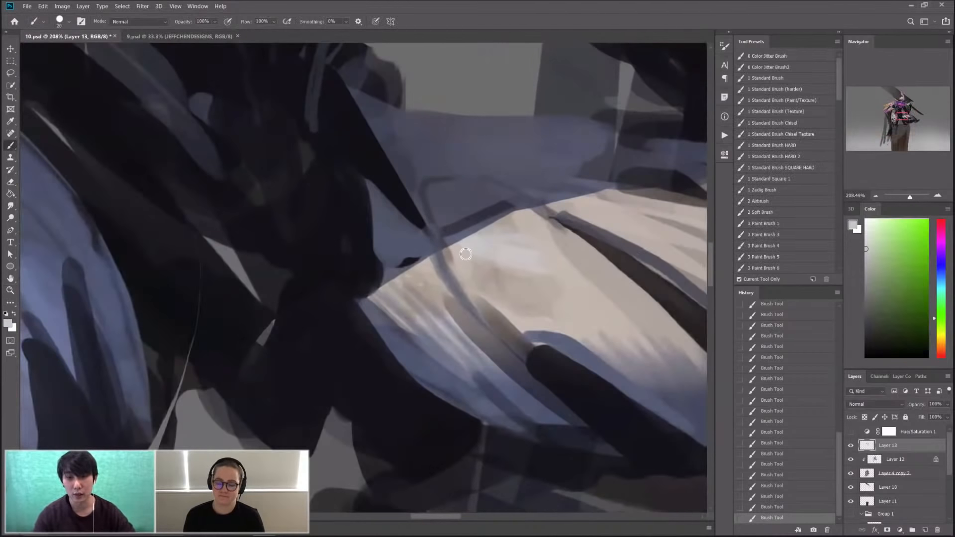
{"action": "left_click_drag", "start_coordinate": [516, 218], "coordinate": [546, 233]}
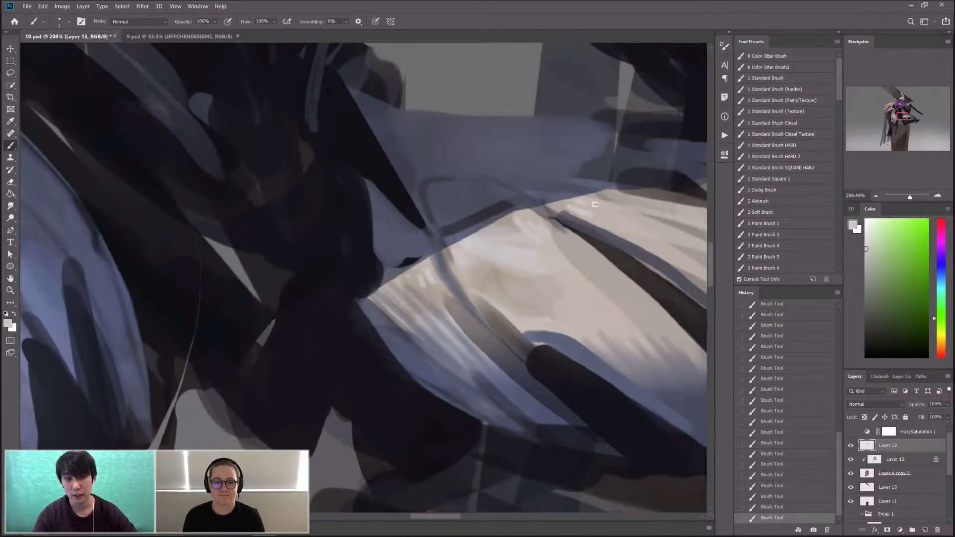
{"action": "key", "text": "z"}
{"action": "left_click_drag", "start_coordinate": [640, 189], "coordinate": [615, 124]}
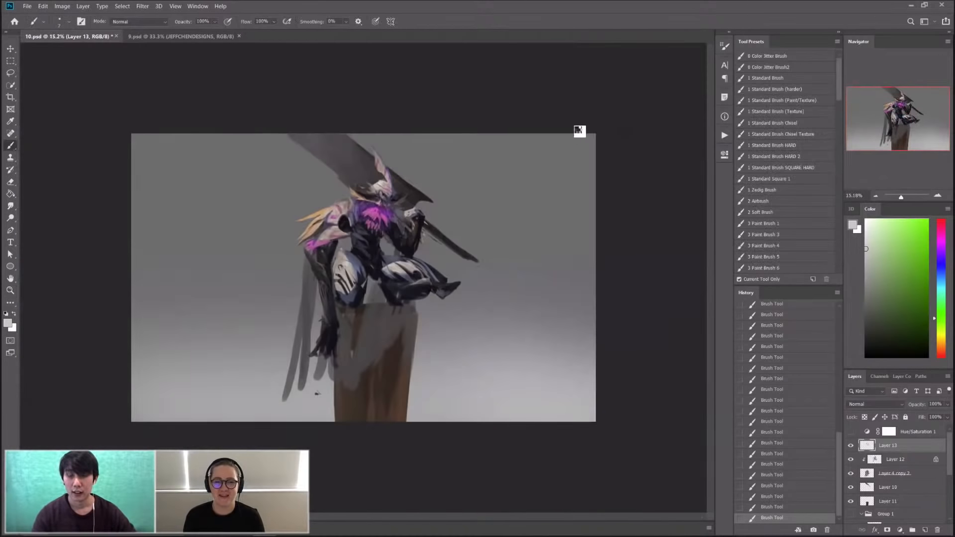
Flip the canvas horizontally and refine the pink chest feathers with sampled pink and dark purple tones
{"action": "key", "text": "ctrl+shift+h"}
{"action": "left_click_drag", "start_coordinate": [346, 212], "coordinate": [438, 217]}
{"action": "key", "text": "b"}
{"action": "left_click", "coordinate": [469, 293], "text": "alt"}
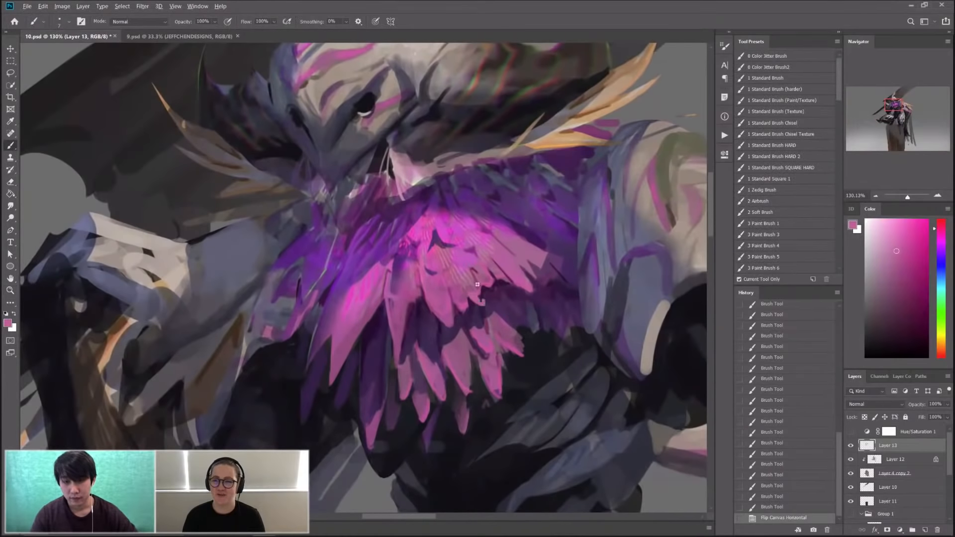
{"action": "mouse_move", "coordinate": [479, 300]}
{"action": "left_mouse_down"}
{"action": "mouse_move", "coordinate": [484, 306]}
{"action": "mouse_move", "coordinate": [473, 301]}
{"action": "mouse_move", "coordinate": [503, 284]}
{"action": "left_mouse_up"}
{"action": "left_click", "coordinate": [472, 309], "text": "alt"}
{"action": "left_click", "coordinate": [481, 303], "text": "alt"}
{"action": "left_click", "coordinate": [508, 297], "text": "alt"}
{"action": "mouse_move", "coordinate": [492, 209]}
{"action": "left_mouse_down"}
{"action": "mouse_move", "coordinate": [555, 175]}
{"action": "mouse_move", "coordinate": [523, 184]}
{"action": "left_mouse_up"}
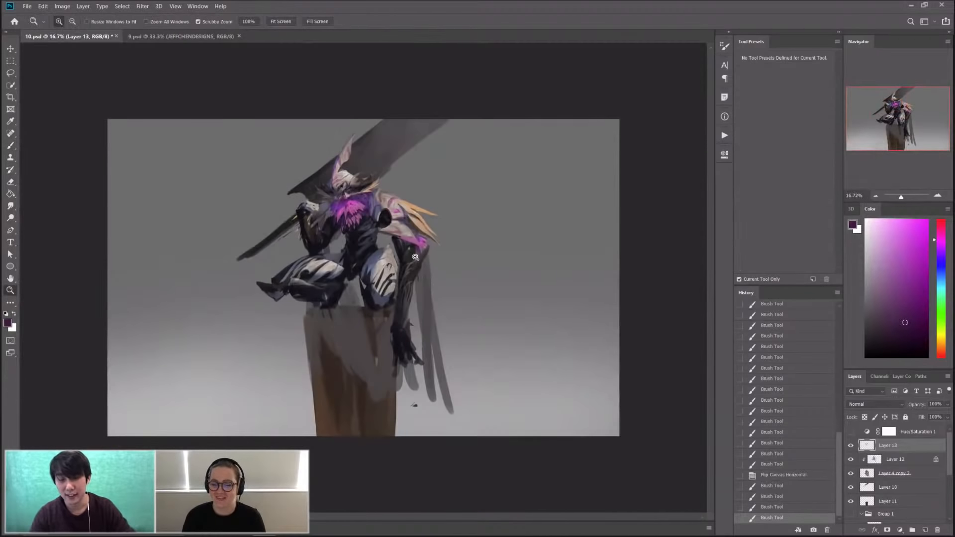
Paint short strokes on the upper part of the hanging arm below the magenta cape tip, using colours sampled around it
{"action": "left_click_drag", "start_coordinate": [410, 246], "coordinate": [473, 249]}
{"action": "left_click", "coordinate": [417, 285], "text": "alt"}
{"action": "mouse_move", "coordinate": [393, 285]}
{"action": "left_mouse_down"}
{"action": "mouse_move", "coordinate": [382, 295]}
{"action": "mouse_move", "coordinate": [387, 316]}
{"action": "left_mouse_up"}
{"action": "left_click", "coordinate": [382, 288], "text": "alt"}
{"action": "left_click", "coordinate": [405, 316], "text": "alt"}
{"action": "key", "text": "bracketright"}
{"action": "mouse_move", "coordinate": [392, 314]}
{"action": "left_mouse_down"}
{"action": "mouse_move", "coordinate": [391, 282]}
{"action": "mouse_move", "coordinate": [389, 297]}
{"action": "left_mouse_up"}
{"action": "left_click", "coordinate": [401, 292], "text": "alt"}
{"action": "left_click", "coordinate": [382, 293], "text": "alt"}
{"action": "left_click_drag", "start_coordinate": [392, 282], "coordinate": [389, 294]}
{"action": "left_click_drag", "start_coordinate": [395, 279], "coordinate": [391, 291]}
{"action": "left_click_drag", "start_coordinate": [396, 273], "coordinate": [393, 285]}
Set the foreground colour to a saturated hot pink for painting the creature's eyes
{"action": "key", "text": "ctrl+space"}
{"action": "left_click_drag", "start_coordinate": [432, 254], "coordinate": [370, 239]}
{"action": "left_click_drag", "start_coordinate": [473, 205], "coordinate": [308, 162]}
{"action": "key", "text": "ctrl+space"}
{"action": "left_click_drag", "start_coordinate": [239, 144], "coordinate": [214, 138]}
{"action": "key", "text": "ctrl+space"}
{"action": "left_click_drag", "start_coordinate": [323, 169], "coordinate": [360, 188]}
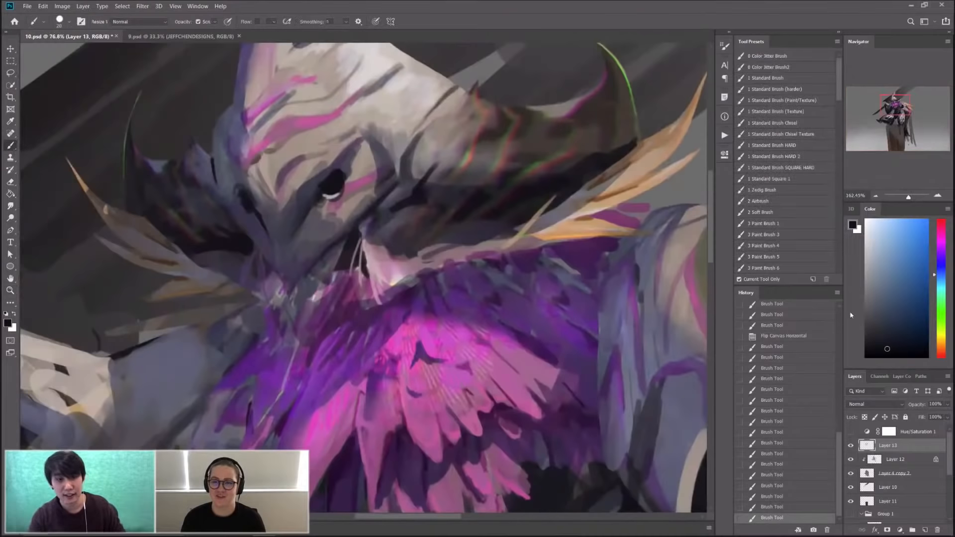
{"action": "left_click", "coordinate": [941, 219]}
{"action": "left_click", "coordinate": [924, 227]}
{"action": "left_click", "coordinate": [930, 232]}
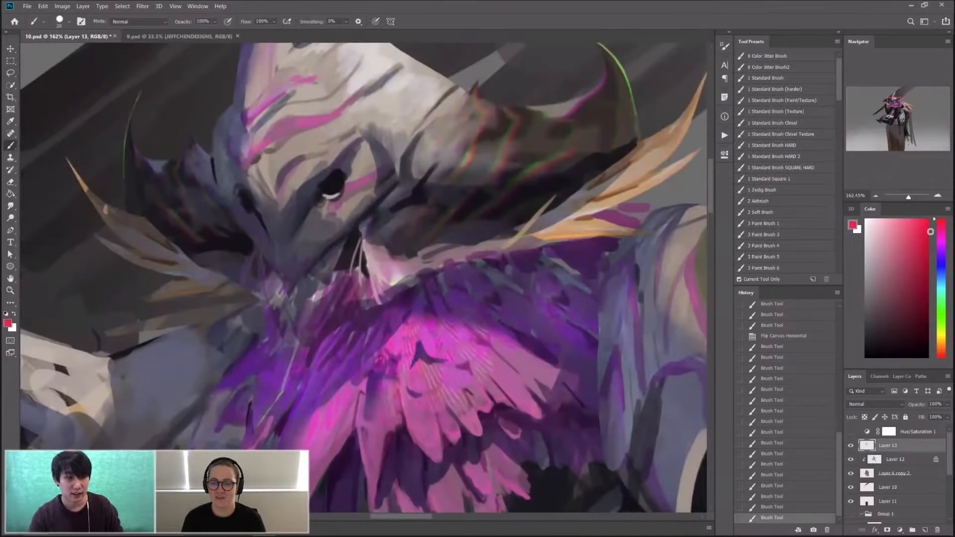
{"action": "left_click", "coordinate": [942, 227]}
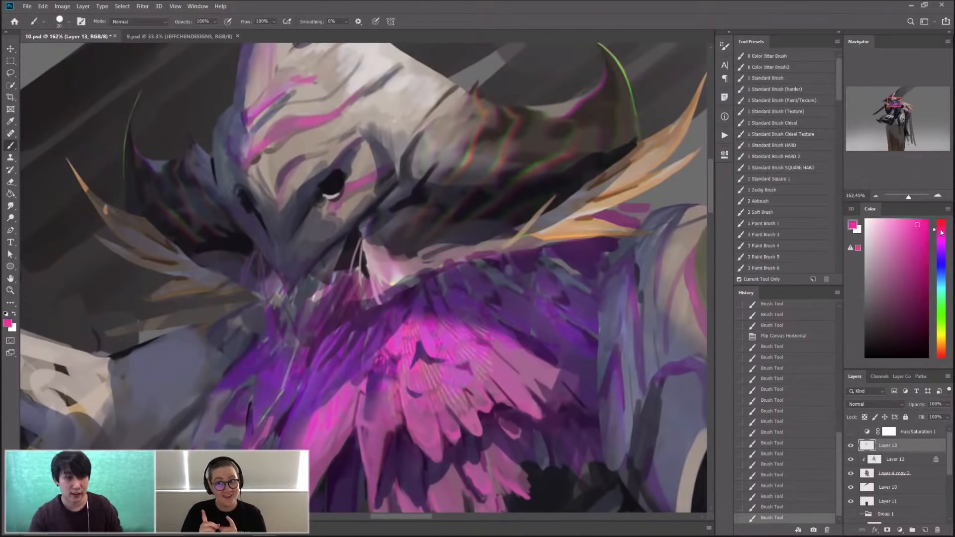
Try painting small hot pink pupils in both eyes directly on Layer 13, then undo them
{"action": "left_click_drag", "start_coordinate": [549, 263], "coordinate": [539, 260]}
{"action": "left_click", "coordinate": [359, 195], "text": "ctrl"}
{"action": "left_click", "coordinate": [359, 195]}
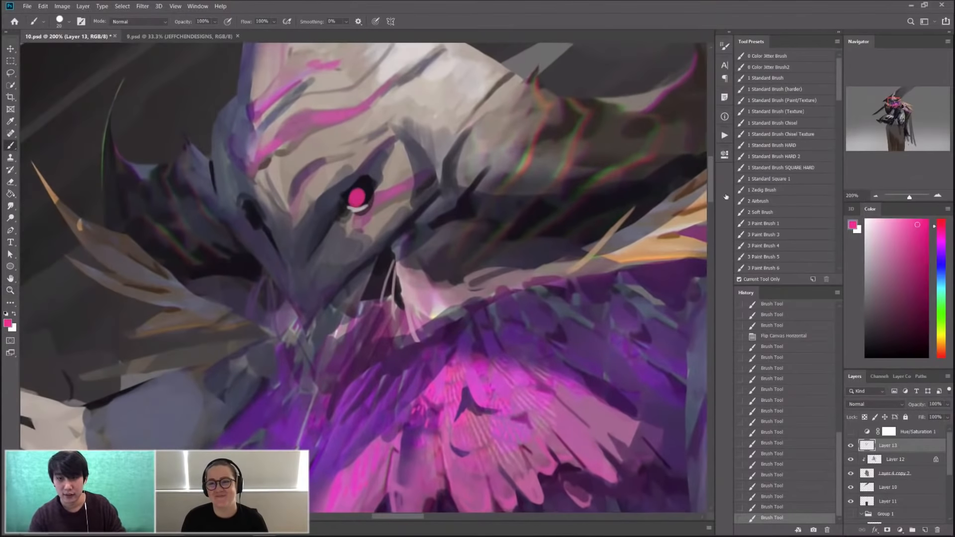
{"action": "key", "text": "ctrl+z"}
{"action": "key", "text": "bracketleft"}
{"action": "key", "text": "bracketleft"}
{"action": "left_click_drag", "start_coordinate": [358, 195], "coordinate": [360, 194]}
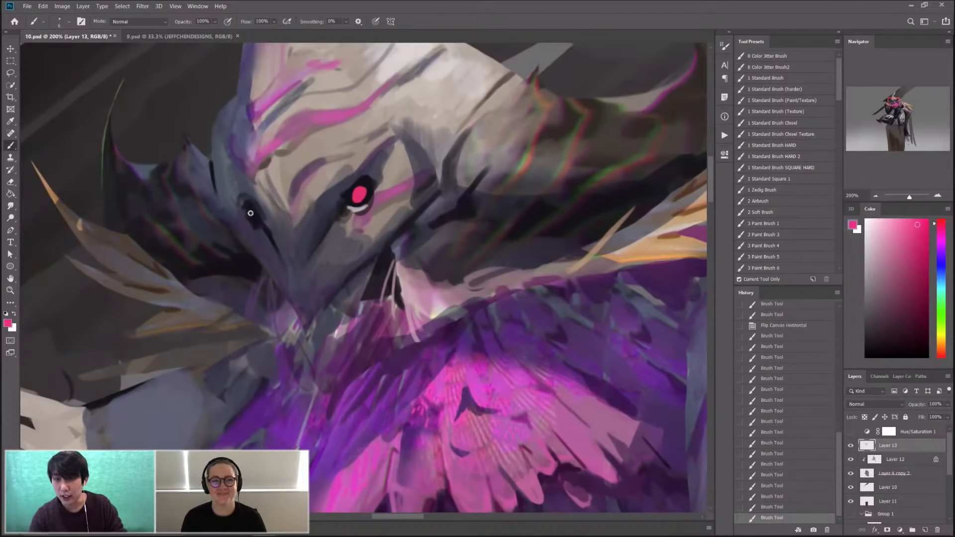
{"action": "left_click_drag", "start_coordinate": [252, 211], "coordinate": [253, 216]}
{"action": "key", "text": "z"}
{"action": "left_click_drag", "start_coordinate": [324, 172], "coordinate": [281, 173]}
{"action": "mouse_move", "coordinate": [371, 158]}
{"action": "left_mouse_down"}
{"action": "mouse_move", "coordinate": [398, 159]}
{"action": "mouse_move", "coordinate": [363, 185]}
{"action": "left_mouse_up"}
{"action": "left_click_drag", "start_coordinate": [500, 229], "coordinate": [514, 232]}
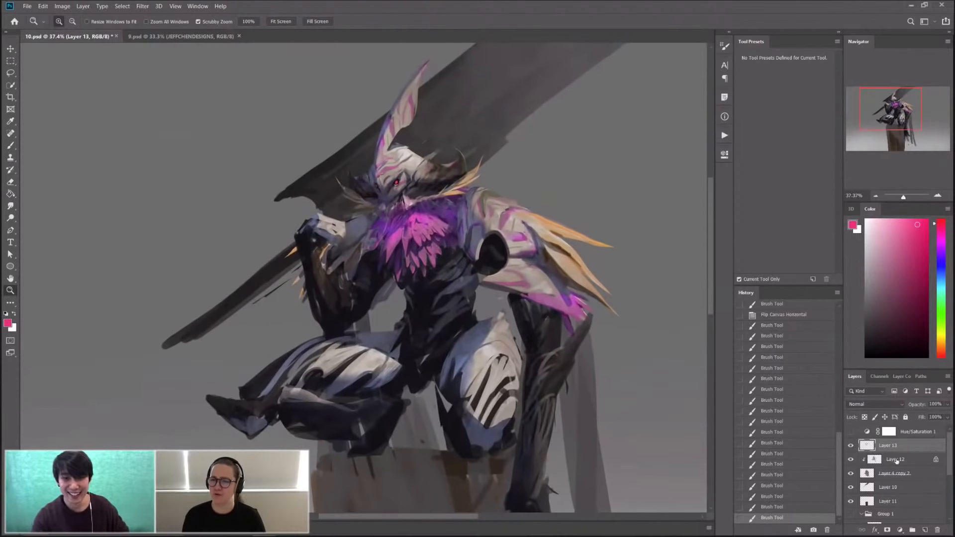
{"action": "key", "text": "ctrl+z"}
{"action": "key", "text": "ctrl+z"}
Create a new layer and paint hot pink pupils with a long light streak trailing back from the near eye
{"action": "left_click", "coordinate": [925, 530]}
{"action": "left_click_drag", "start_coordinate": [408, 144], "coordinate": [460, 150]}
{"action": "key", "text": "b"}
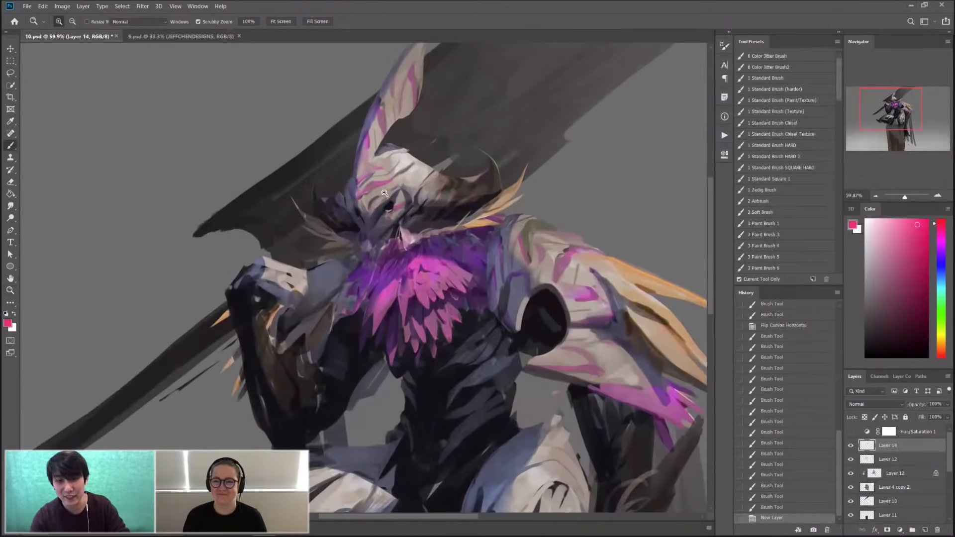
{"action": "key", "text": "z"}
{"action": "left_click_drag", "start_coordinate": [389, 202], "coordinate": [502, 207]}
{"action": "key", "text": "b"}
{"action": "left_click", "coordinate": [304, 244]}
{"action": "key", "text": "z"}
{"action": "key", "text": "b"}
{"action": "mouse_move", "coordinate": [368, 221]}
{"action": "left_mouse_down"}
{"action": "mouse_move", "coordinate": [339, 222]}
{"action": "mouse_move", "coordinate": [423, 164]}
{"action": "mouse_move", "coordinate": [669, 62]}
{"action": "left_mouse_up"}
Try a matching pink light streak trailing back from the far eye, then undo it
{"action": "key", "text": "z"}
{"action": "left_click_drag", "start_coordinate": [617, 164], "coordinate": [593, 167]}
{"action": "mouse_move", "coordinate": [422, 213]}
{"action": "left_mouse_down"}
{"action": "mouse_move", "coordinate": [453, 215]}
{"action": "mouse_move", "coordinate": [427, 189]}
{"action": "left_mouse_up"}
{"action": "key", "text": "b"}
{"action": "left_click_drag", "start_coordinate": [447, 214], "coordinate": [439, 206]}
{"action": "left_click_drag", "start_coordinate": [421, 156], "coordinate": [536, 55]}
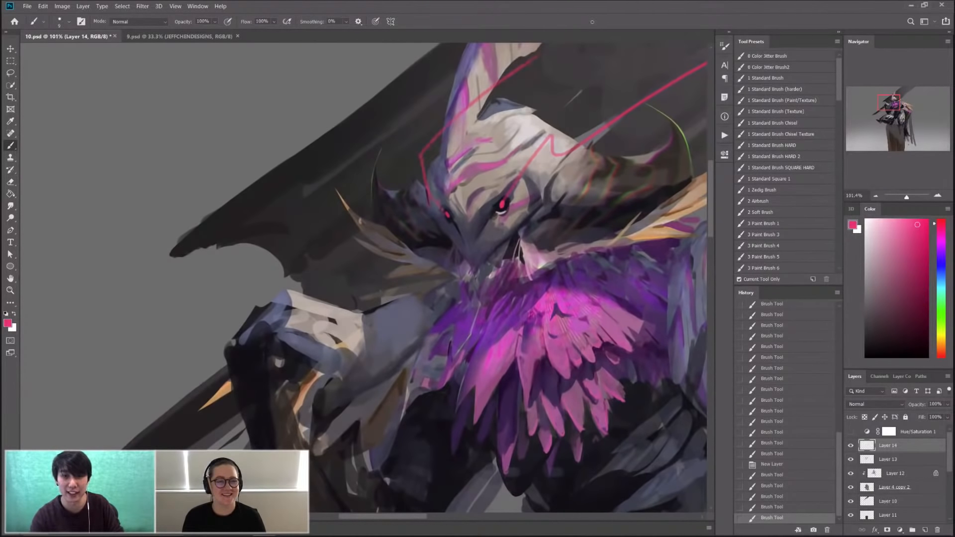
{"action": "key", "text": "ctrl+z"}
Paint a short pink streak rising from the far eye and flip the canvas horizontally
{"action": "key", "text": "z"}
{"action": "left_click_drag", "start_coordinate": [615, 290], "coordinate": [582, 290]}
{"action": "key", "text": "b"}
{"action": "left_click_drag", "start_coordinate": [512, 231], "coordinate": [508, 174]}
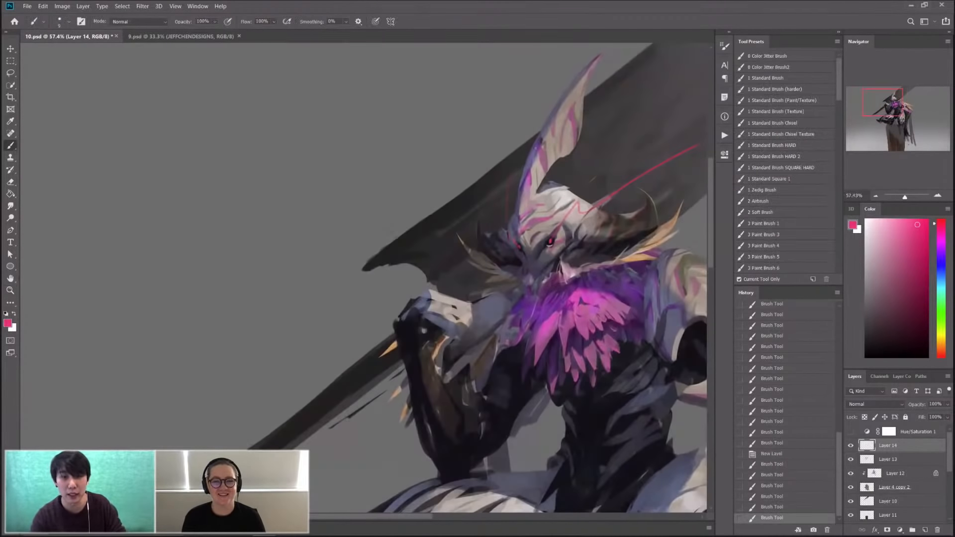
{"action": "key", "text": "ctrl+0"}
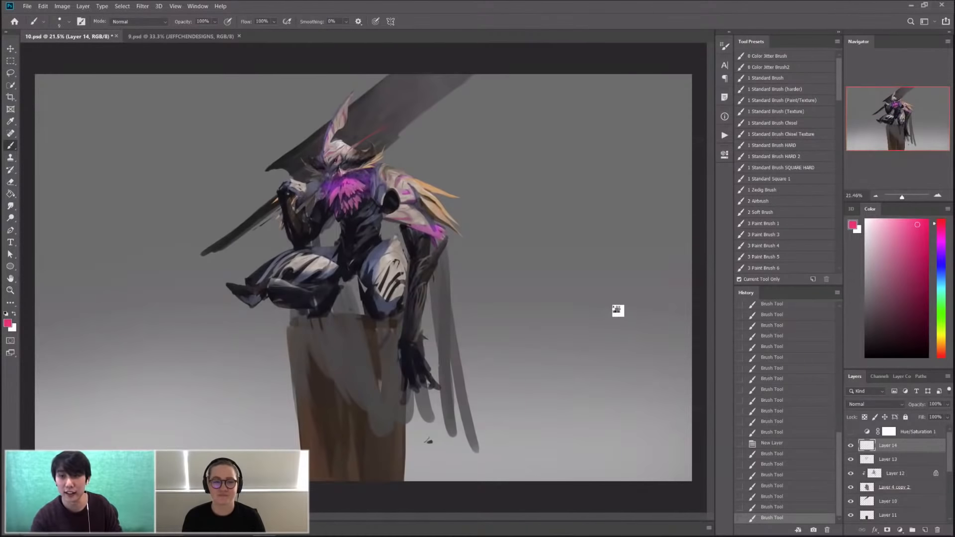
{"action": "key", "text": "h"}
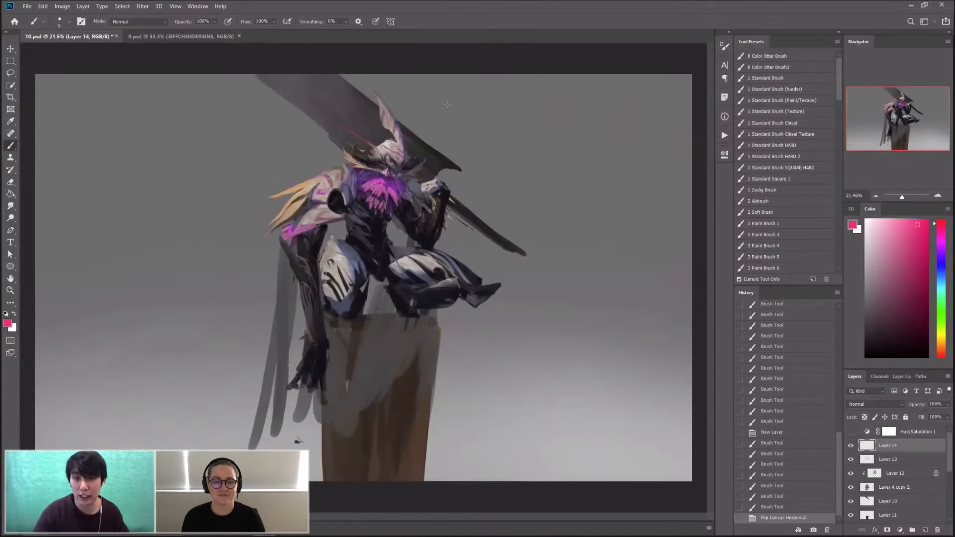
Darken the background on Layer 0 with Hue/Saturation by setting Lightness to -27
{"action": "scroll", "coordinate": [868, 475], "scroll_direction": "down", "scroll_amount": 5}
{"action": "left_click", "coordinate": [882, 518]}
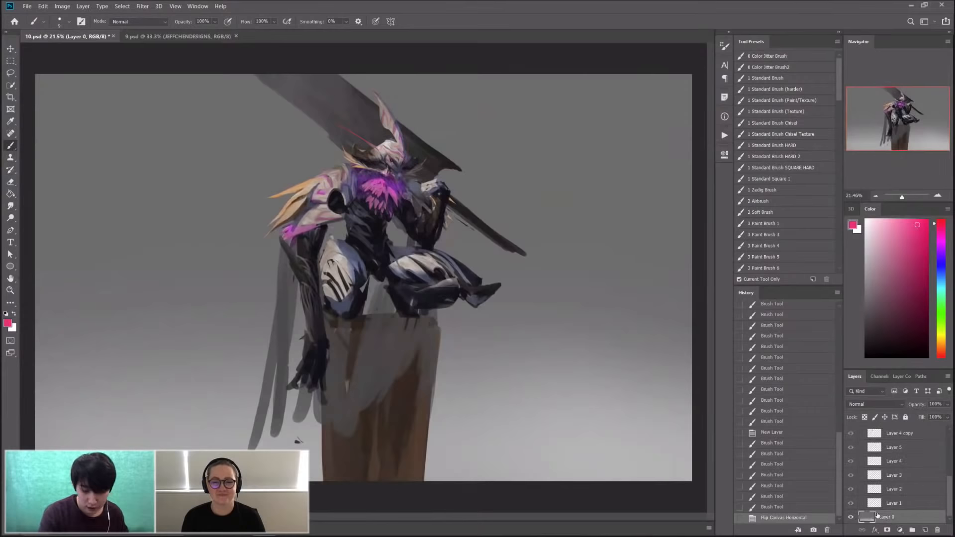
{"action": "key", "text": "i"}
{"action": "key", "text": "ctrl+u"}
{"action": "left_click_drag", "start_coordinate": [761, 324], "coordinate": [752, 325]}
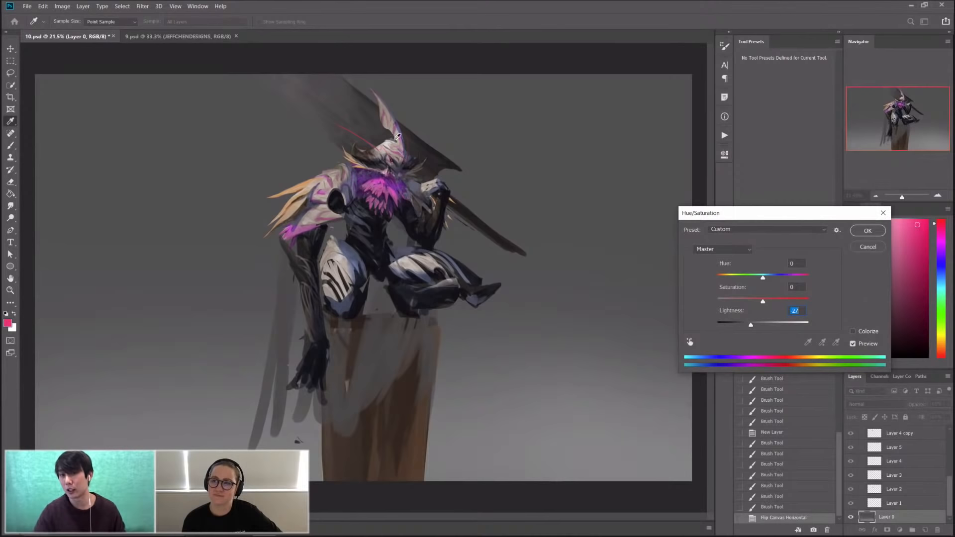
{"action": "left_click", "coordinate": [854, 232]}
{"action": "key", "text": "b"}
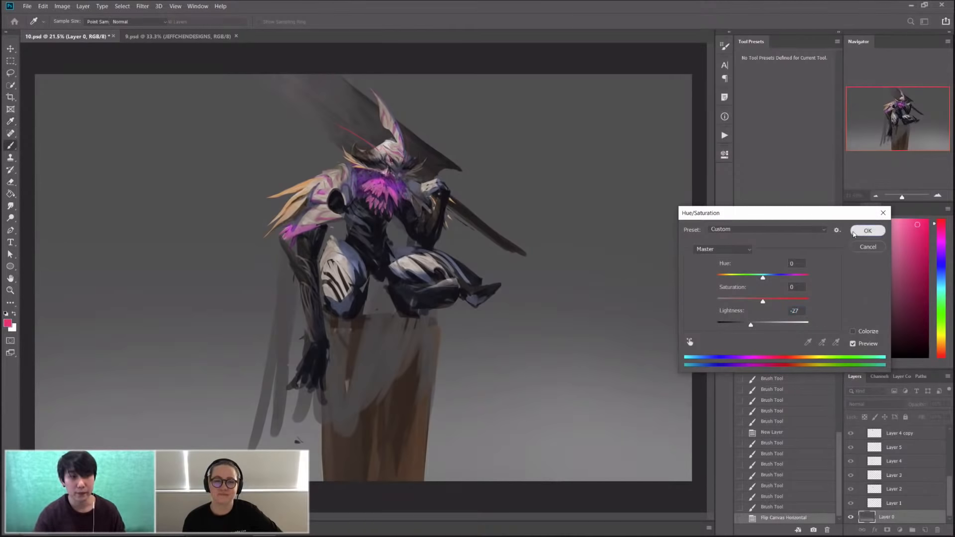
Hide Layer 14 and briefly toggle Layer 13 and Layer 12 off and on to compare the painting
{"action": "left_click_drag", "start_coordinate": [952, 492], "coordinate": [952, 421]}
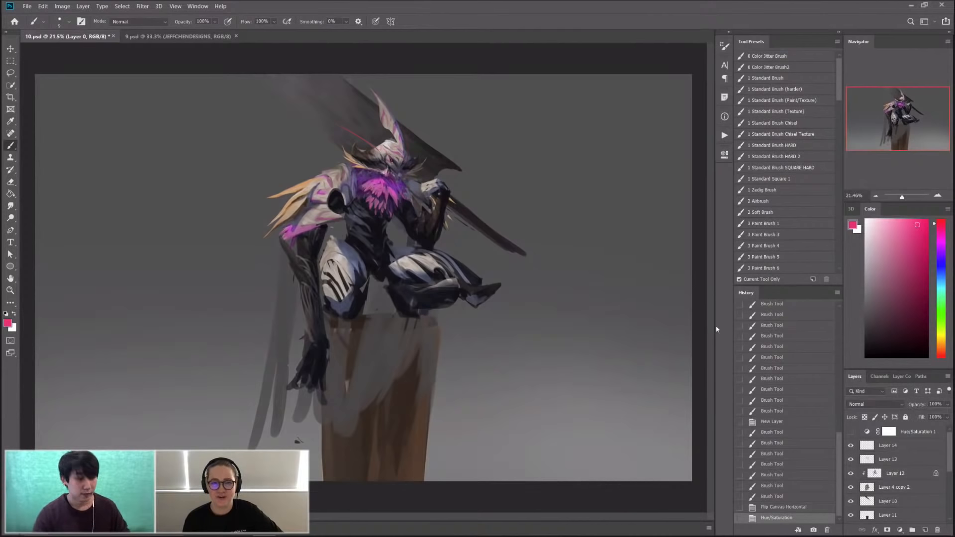
{"action": "left_click", "coordinate": [851, 446]}
{"action": "left_click", "coordinate": [851, 459]}
{"action": "left_click", "coordinate": [850, 459]}
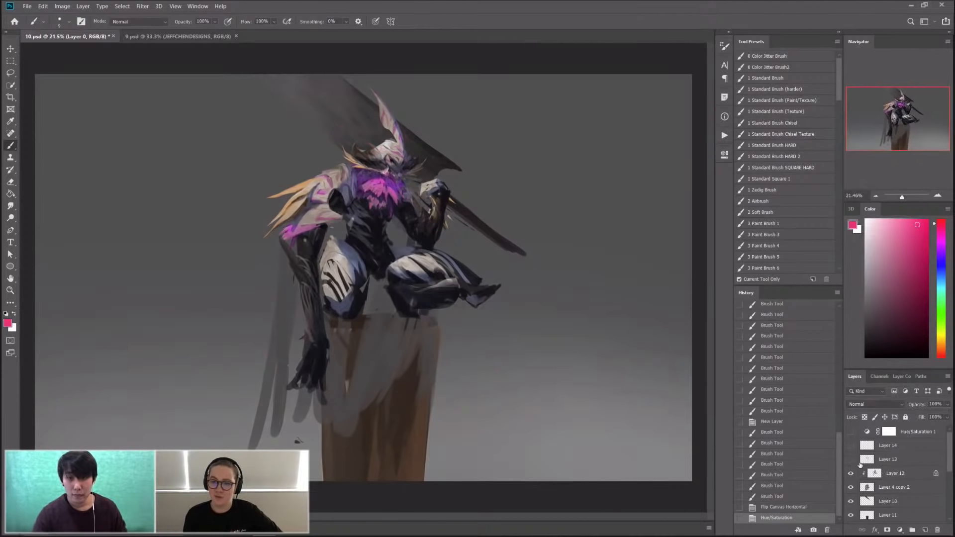
{"action": "left_click", "coordinate": [850, 473]}
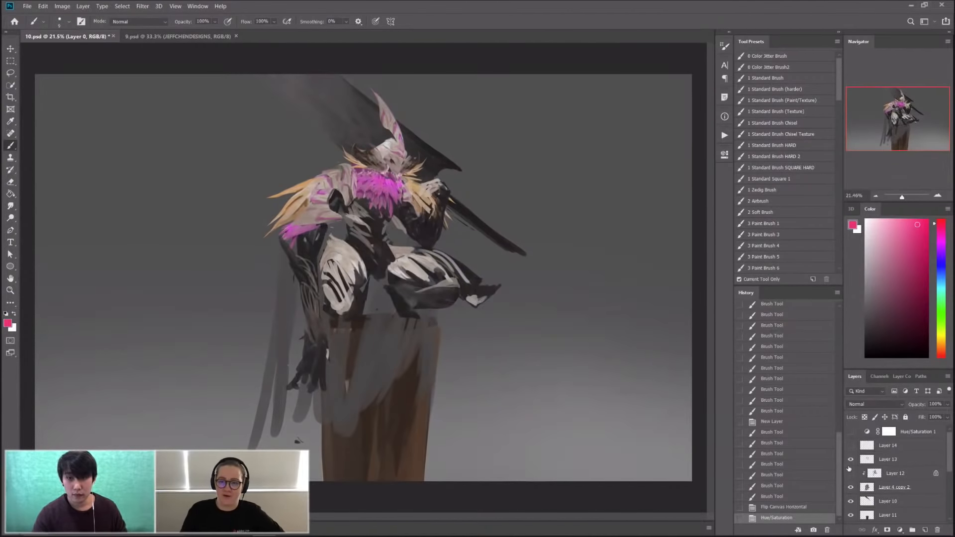
{"action": "left_click", "coordinate": [851, 468]}
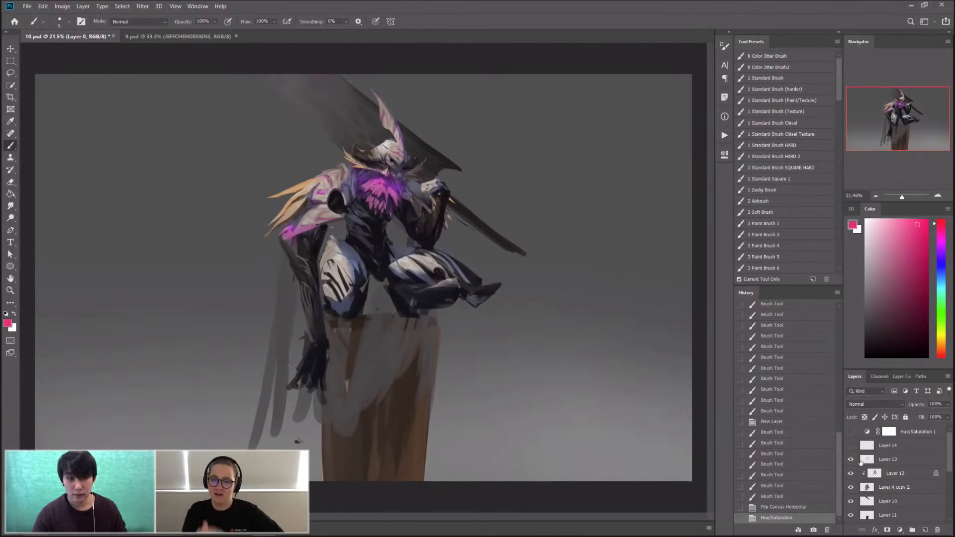
On Layer 13, paint sampled dark brown touches on the orange feathers behind the bent forearm and undo the last stroke
{"action": "left_click", "coordinate": [888, 459]}
{"action": "key", "text": "z"}
{"action": "left_click_drag", "start_coordinate": [442, 169], "coordinate": [503, 174]}
{"action": "left_click_drag", "start_coordinate": [395, 298], "coordinate": [428, 299]}
{"action": "left_click", "coordinate": [384, 293], "text": "alt"}
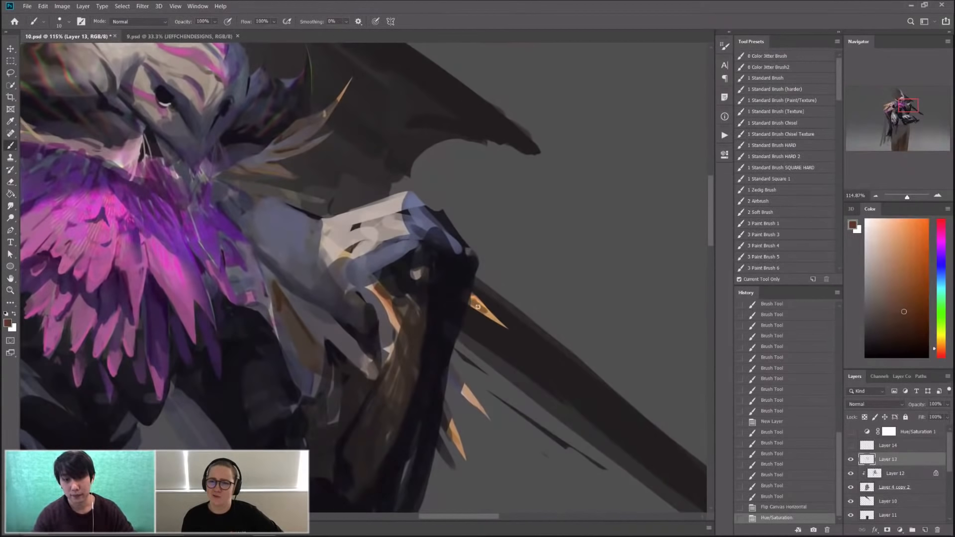
{"action": "left_click", "coordinate": [479, 349]}
{"action": "key", "text": "["}
{"action": "left_click_drag", "start_coordinate": [463, 389], "coordinate": [475, 408]}
{"action": "key", "text": "ctrl+z"}
Trim the orange feathers behind the bent forearm using the Circle HARD Eraser and the brush
{"action": "key", "text": "e"}
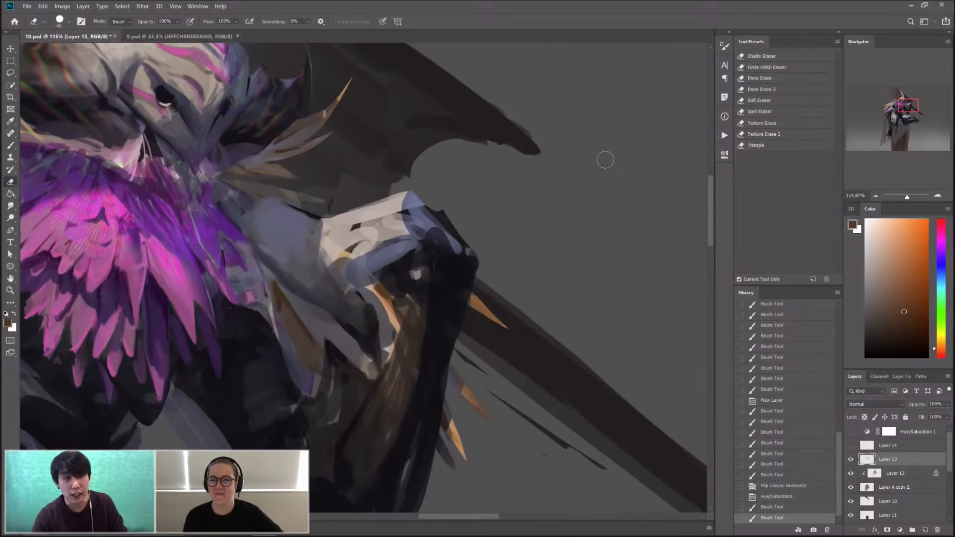
{"action": "left_click", "coordinate": [778, 67]}
{"action": "key", "text": "["}
{"action": "key", "text": "["}
{"action": "key", "text": "["}
{"action": "key", "text": "["}
{"action": "key", "text": "["}
{"action": "key", "text": "["}
{"action": "key", "text": "["}
{"action": "key", "text": "["}
{"action": "key", "text": "["}
{"action": "key", "text": "["}
{"action": "key", "text": "["}
{"action": "key", "text": "["}
{"action": "key", "text": "["}
{"action": "key", "text": "["}
{"action": "key", "text": "["}
{"action": "key", "text": "["}
{"action": "key", "text": "["}
{"action": "key", "text": "["}
{"action": "key", "text": "["}
{"action": "key", "text": "["}
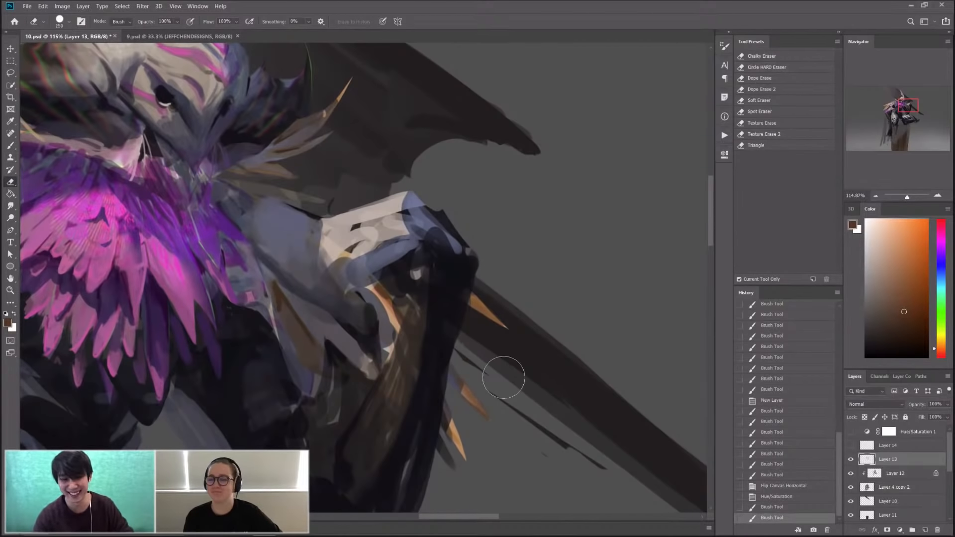
{"action": "key", "text": "b"}
{"action": "mouse_move", "coordinate": [482, 416]}
{"action": "left_mouse_down"}
{"action": "mouse_move", "coordinate": [447, 424]}
{"action": "mouse_move", "coordinate": [455, 443]}
{"action": "left_mouse_up"}
Retouch the raised arm around the pale hand plate with small strokes in sampled dark grey-blue tones
{"action": "key", "text": "ctrl+space"}
{"action": "mouse_move", "coordinate": [522, 323]}
{"action": "left_mouse_down"}
{"action": "mouse_move", "coordinate": [441, 343]}
{"action": "mouse_move", "coordinate": [528, 386]}
{"action": "mouse_move", "coordinate": [529, 331]}
{"action": "left_mouse_up"}
{"action": "key", "text": "ctrl+space"}
{"action": "mouse_move", "coordinate": [500, 373]}
{"action": "left_mouse_down"}
{"action": "mouse_move", "coordinate": [524, 417]}
{"action": "mouse_move", "coordinate": [503, 377]}
{"action": "mouse_move", "coordinate": [492, 379]}
{"action": "left_mouse_up"}
{"action": "mouse_move", "coordinate": [504, 345]}
{"action": "left_mouse_down"}
{"action": "mouse_move", "coordinate": [540, 338]}
{"action": "mouse_move", "coordinate": [514, 330]}
{"action": "left_mouse_up"}
{"action": "left_click", "coordinate": [486, 347], "text": "alt"}
{"action": "left_click", "coordinate": [486, 325], "text": "alt"}
{"action": "left_click", "coordinate": [445, 342], "text": "alt"}
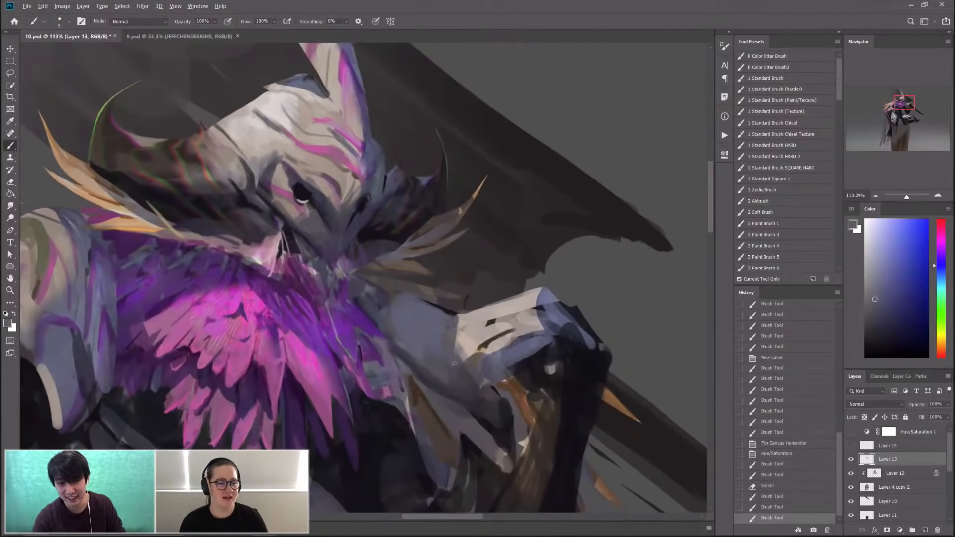
{"action": "left_click", "coordinate": [456, 366], "text": "alt"}
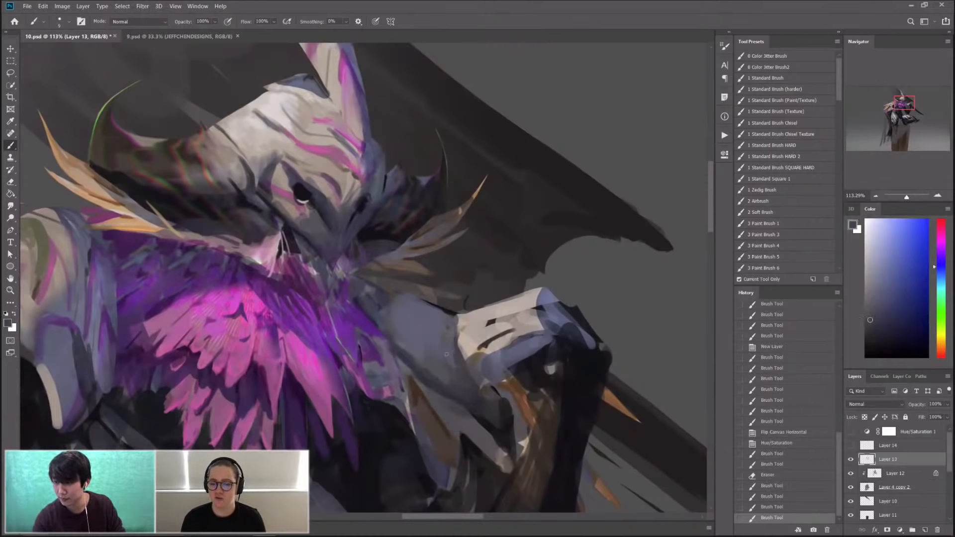
Paint sampled dark blue-grey strokes at the gap between the lower chest feathers and the raised arm
{"action": "key", "text": "z"}
{"action": "mouse_move", "coordinate": [498, 325]}
{"action": "left_mouse_down"}
{"action": "mouse_move", "coordinate": [475, 336]}
{"action": "mouse_move", "coordinate": [489, 329]}
{"action": "left_mouse_up"}
{"action": "key", "text": "z"}
{"action": "key", "text": "ctrl+0"}
{"action": "mouse_move", "coordinate": [414, 206]}
{"action": "left_mouse_down"}
{"action": "mouse_move", "coordinate": [421, 240]}
{"action": "mouse_move", "coordinate": [431, 239]}
{"action": "mouse_move", "coordinate": [373, 243]}
{"action": "left_mouse_up"}
{"action": "key", "text": "ctrl+space"}
{"action": "left_click", "coordinate": [367, 238], "text": "alt"}
{"action": "left_click", "coordinate": [365, 239], "text": "alt"}
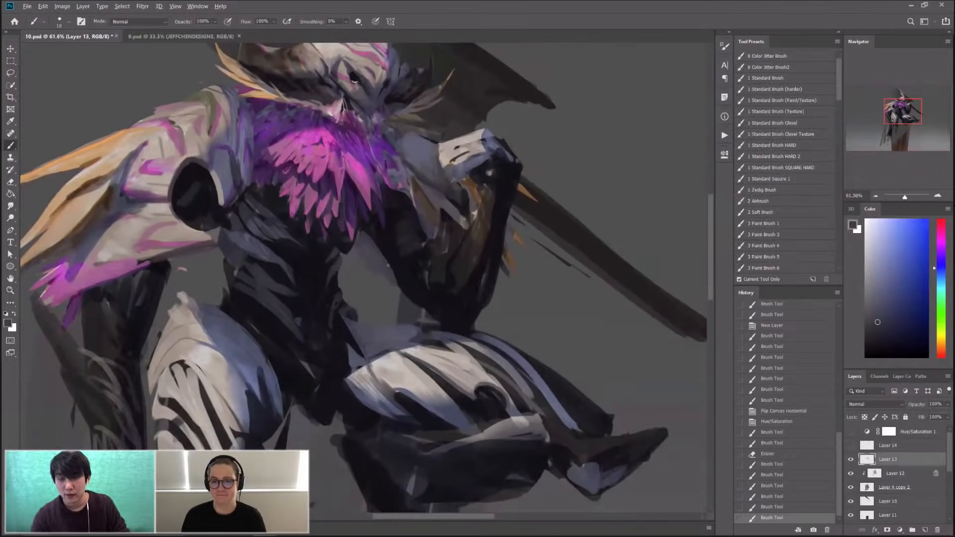
{"action": "left_click_drag", "start_coordinate": [361, 236], "coordinate": [367, 245]}
{"action": "key", "text": "ctrl+space"}
{"action": "left_click_drag", "start_coordinate": [449, 224], "coordinate": [421, 200]}
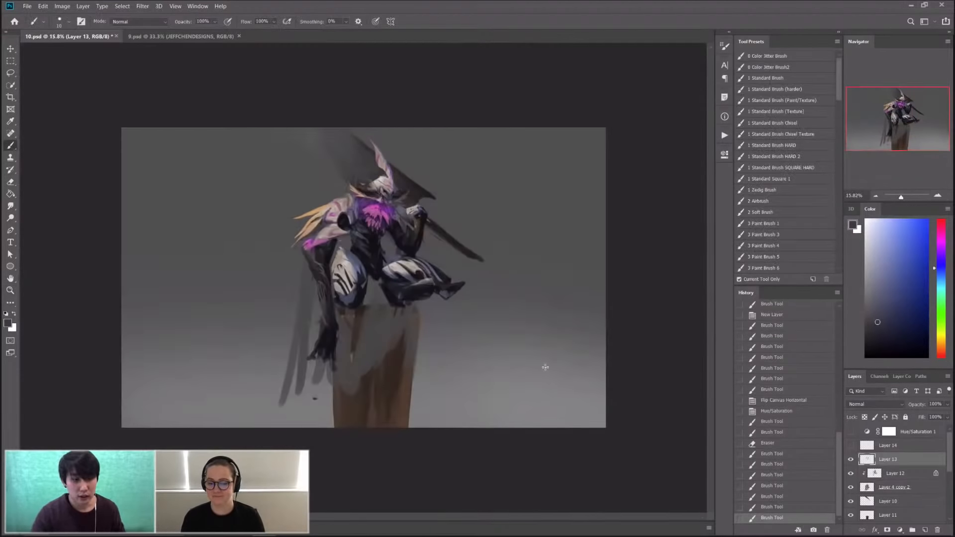
Toggle the visibility of Layer 11 and Layer 10 to check what each one contains
{"action": "scroll", "coordinate": [862, 473], "scroll_direction": "down", "scroll_amount": 2}
{"action": "left_click", "coordinate": [853, 486]}
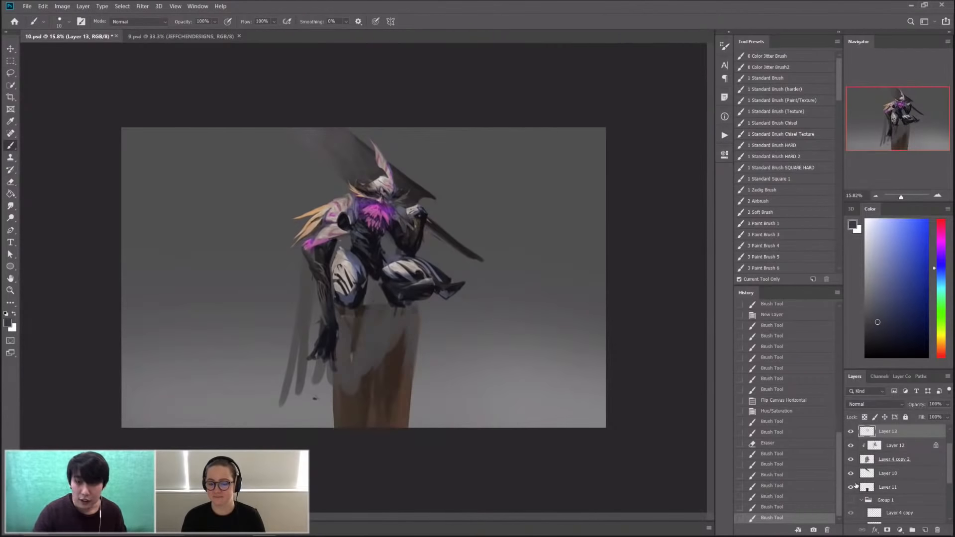
{"action": "left_click", "coordinate": [851, 475]}
{"action": "left_click", "coordinate": [852, 475]}
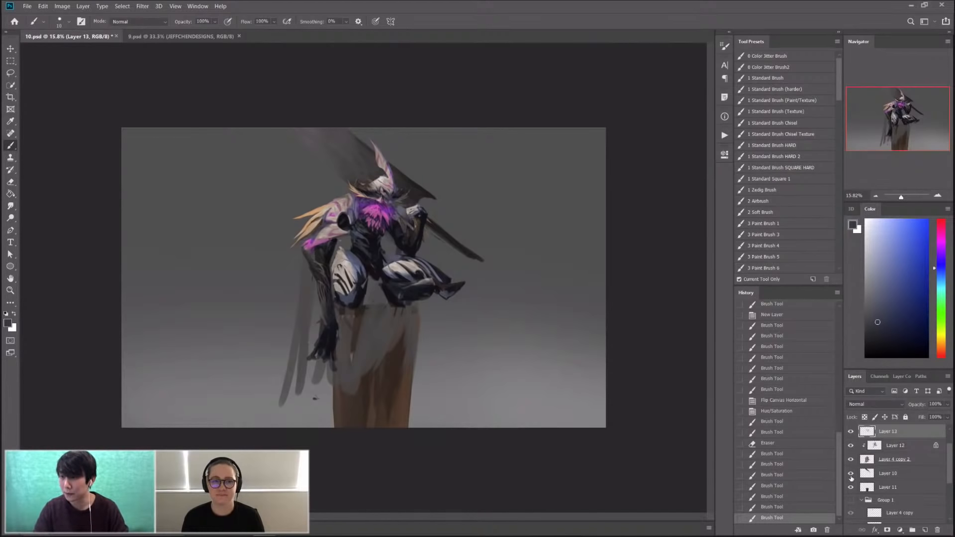
{"action": "left_click", "coordinate": [591, 483]}
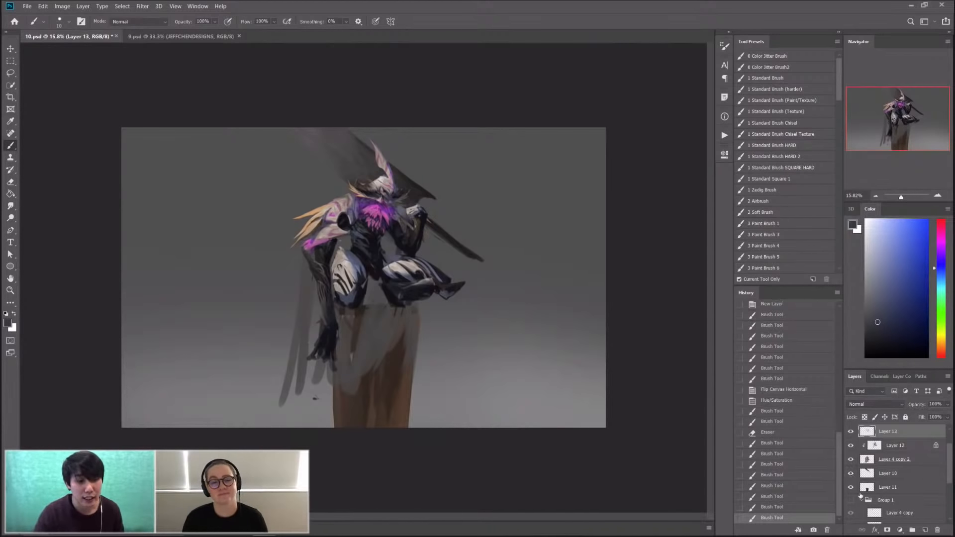
Toggle the visibility of Layer 11, Layer 10 and Layer 4 copy 2 to check which parts of the figure each holds
{"action": "scroll", "coordinate": [875, 492], "scroll_direction": "up", "scroll_amount": 1}
{"action": "scroll", "coordinate": [861, 490], "scroll_direction": "down", "scroll_amount": 1}
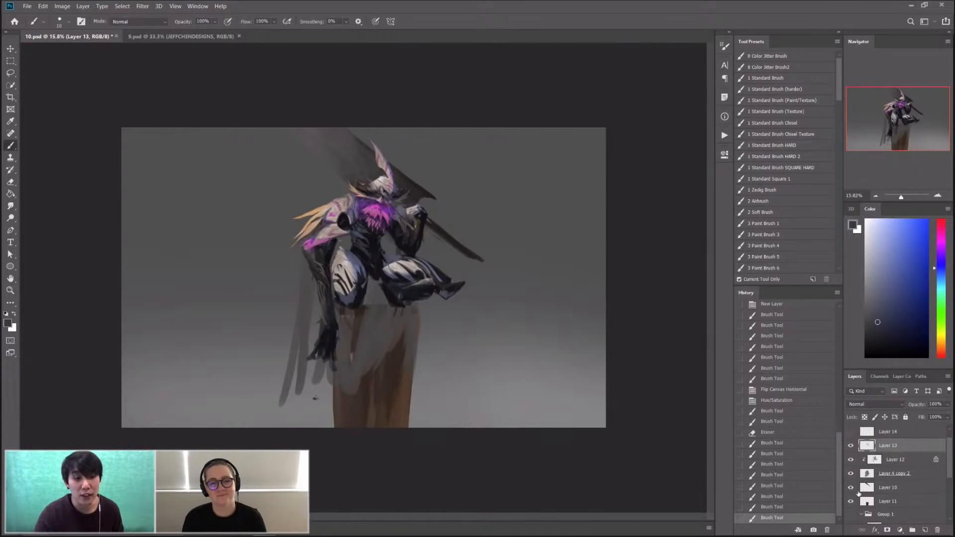
{"action": "left_click", "coordinate": [852, 501]}
{"action": "left_click", "coordinate": [852, 502]}
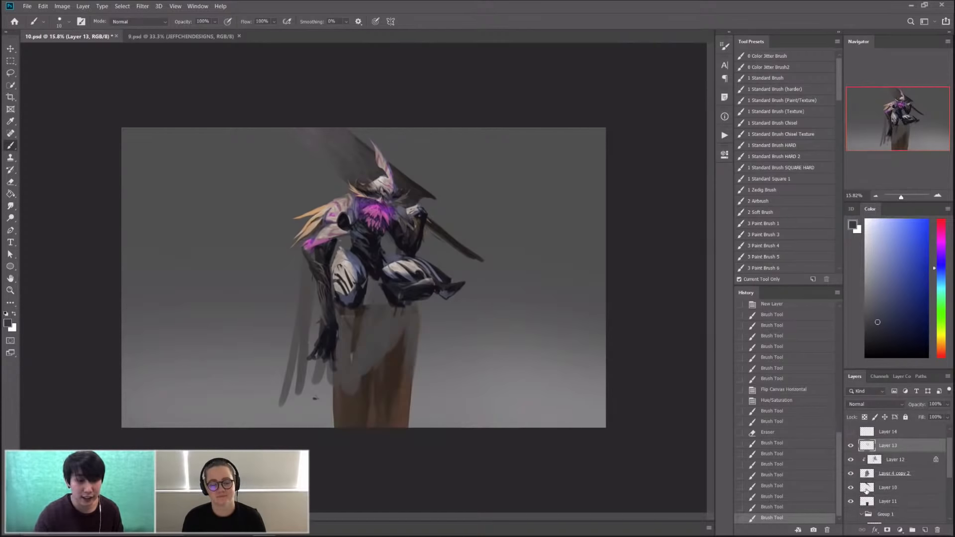
{"action": "left_click", "coordinate": [849, 489]}
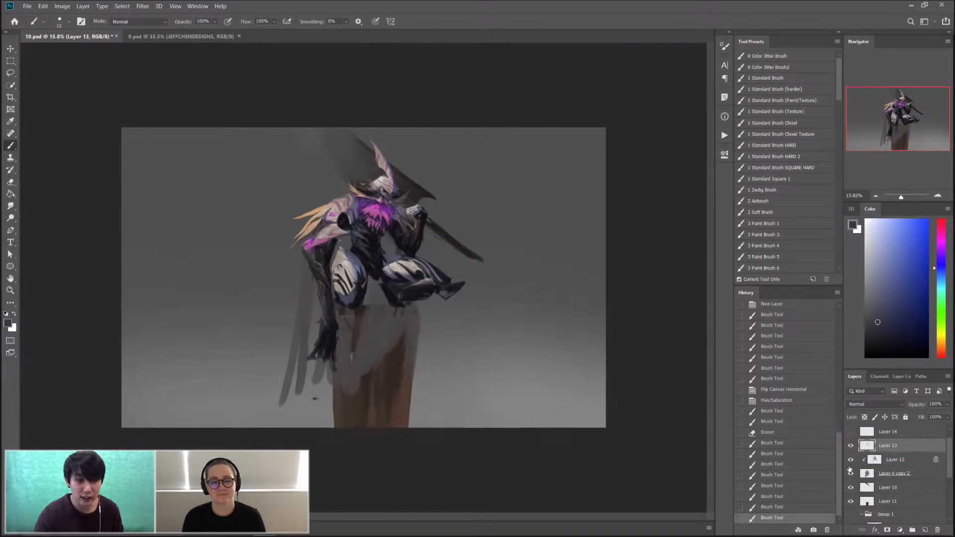
{"action": "left_click", "coordinate": [850, 474]}
{"action": "left_click", "coordinate": [850, 474]}
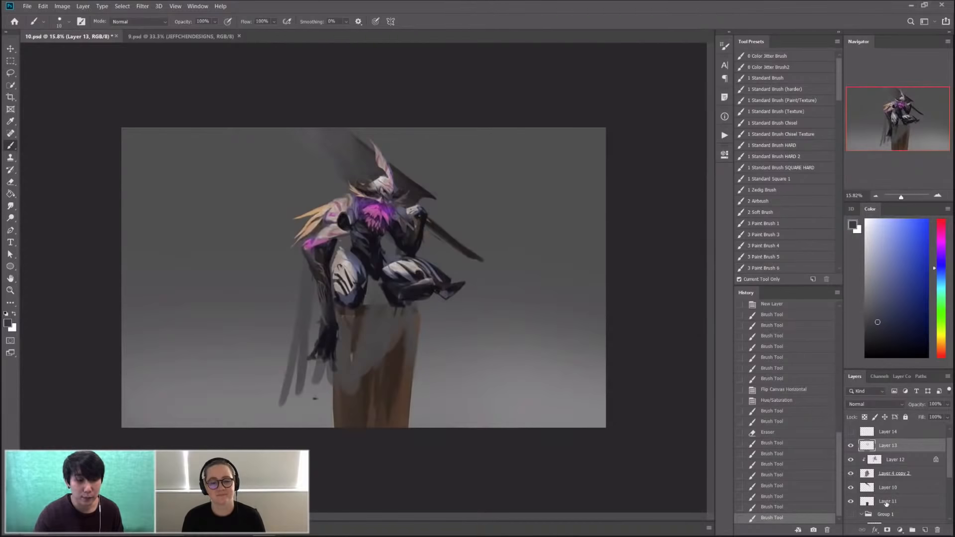
{"action": "left_click_drag", "start_coordinate": [890, 504], "coordinate": [870, 438]}
{"action": "key", "text": "z"}
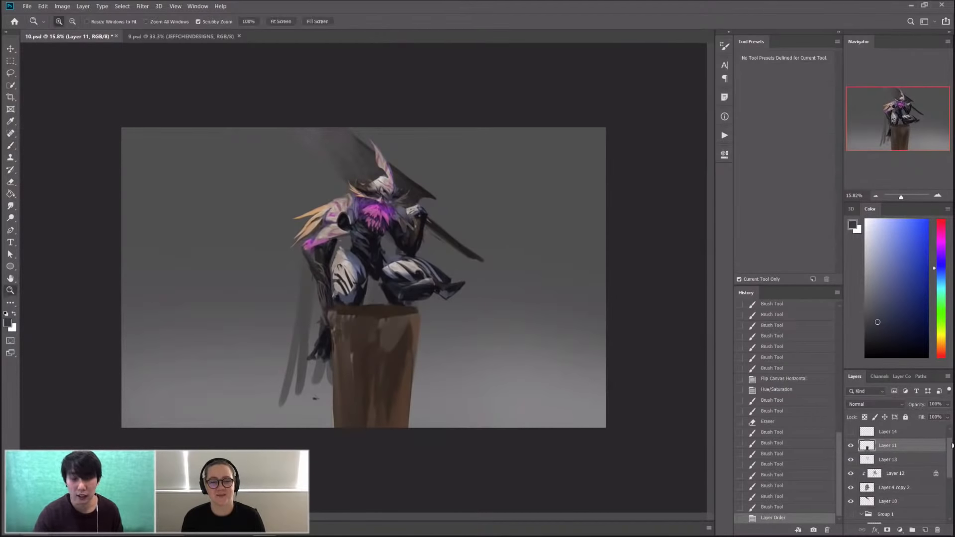
{"action": "left_click_drag", "start_coordinate": [894, 450], "coordinate": [889, 493]}
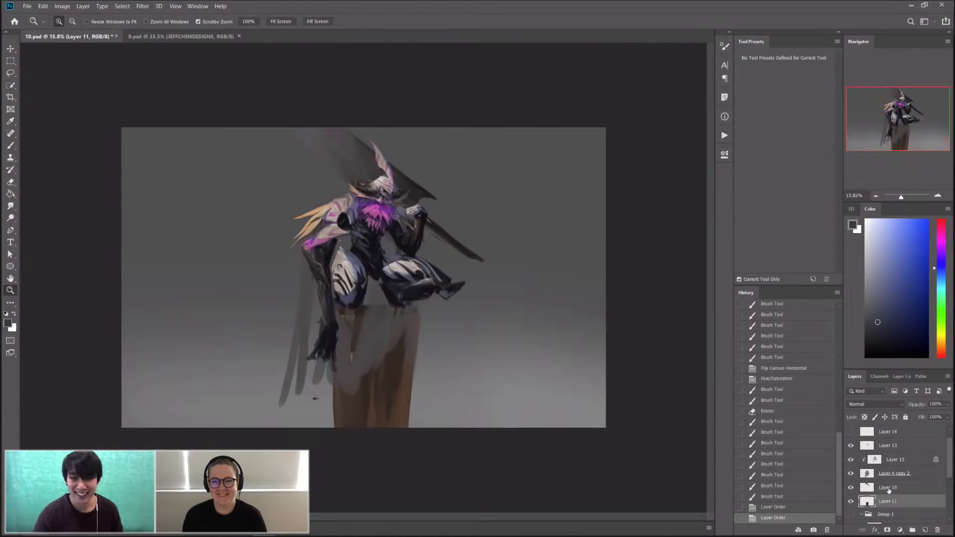
Load Layer 11's outline as a selection, erase the grey overlap on the stump from Layer 4 copy 2, and deselect
{"action": "left_click", "coordinate": [867, 504], "text": "ctrl"}
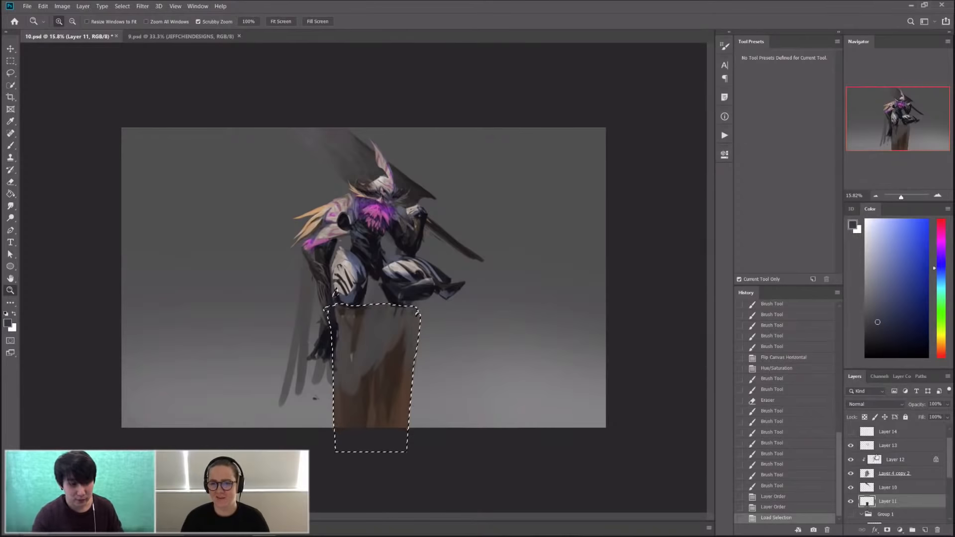
{"action": "left_click", "coordinate": [865, 474]}
{"action": "key", "text": "e"}
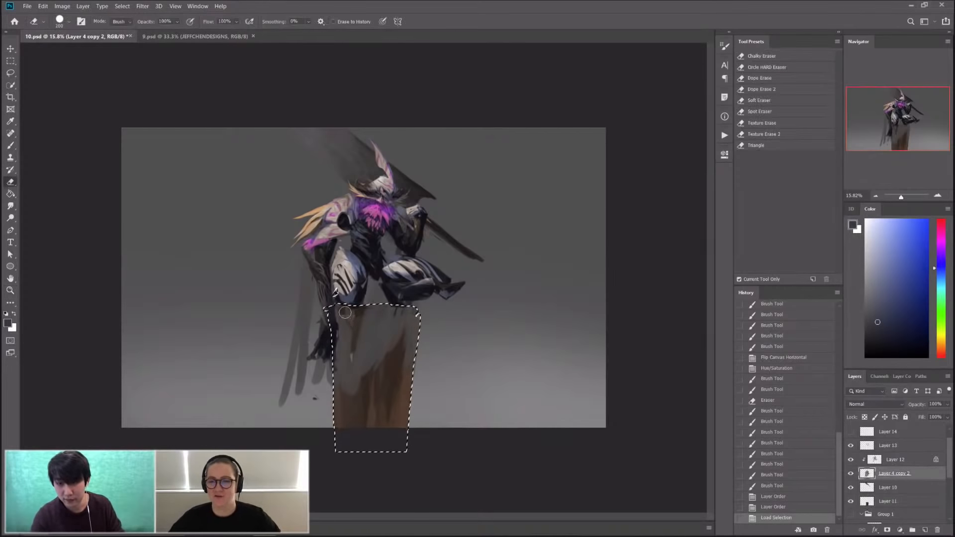
{"action": "mouse_move", "coordinate": [350, 349]}
{"action": "left_mouse_down"}
{"action": "mouse_move", "coordinate": [342, 393]}
{"action": "mouse_move", "coordinate": [366, 323]}
{"action": "mouse_move", "coordinate": [411, 353]}
{"action": "mouse_move", "coordinate": [412, 428]}
{"action": "left_mouse_up"}
{"action": "key", "text": "ctrl+d"}
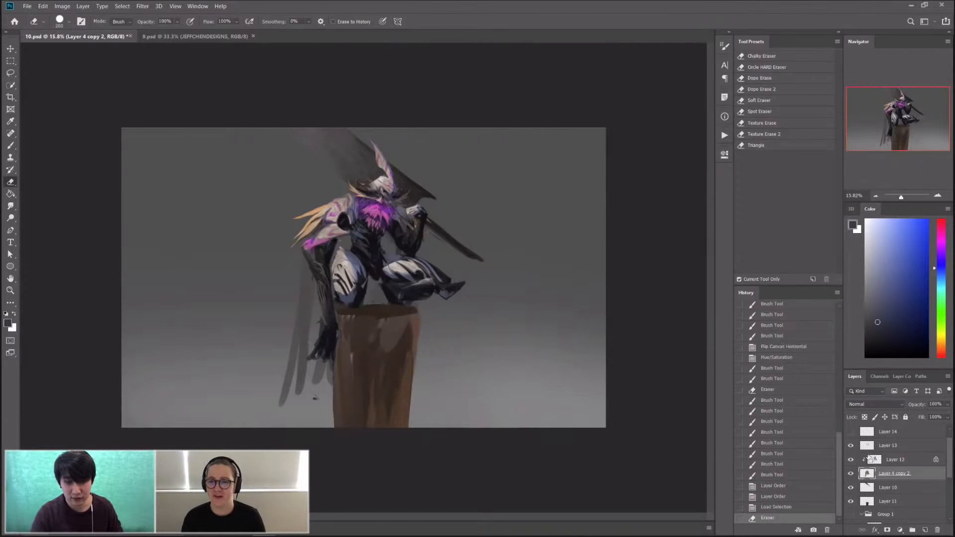
{"action": "left_click", "coordinate": [851, 472]}
{"action": "left_click", "coordinate": [852, 474]}
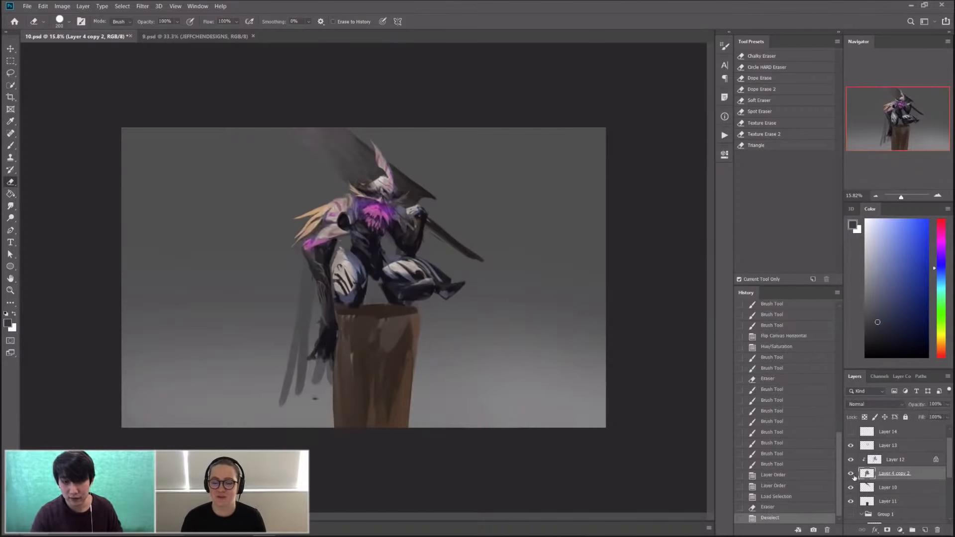
Paint near-black strokes on Layer 4 copy 2 where the feet meet the stump and along the upright leg's inner edge
{"action": "key", "text": "b"}
{"action": "scroll", "coordinate": [393, 301], "scroll_direction": "up", "scroll_amount": 5}
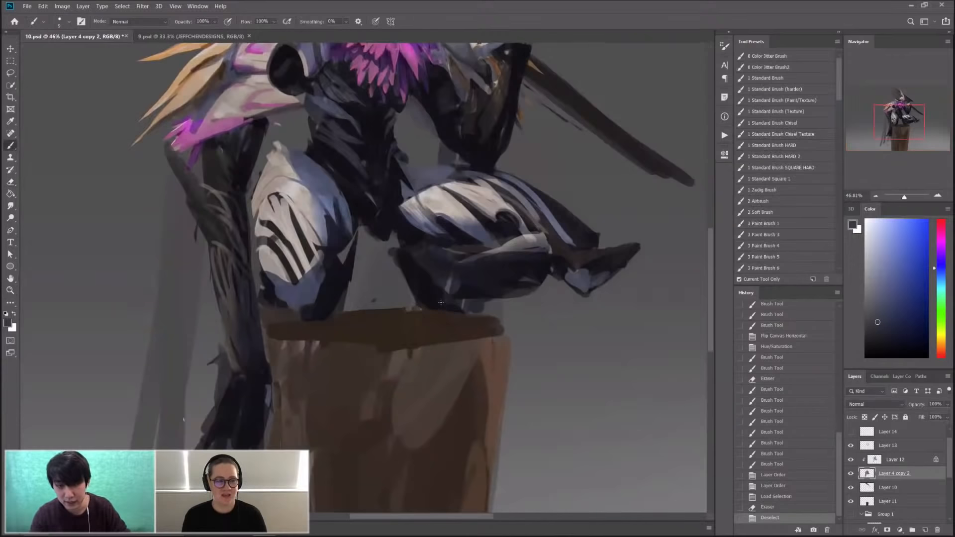
{"action": "key", "text": "bracketright"}
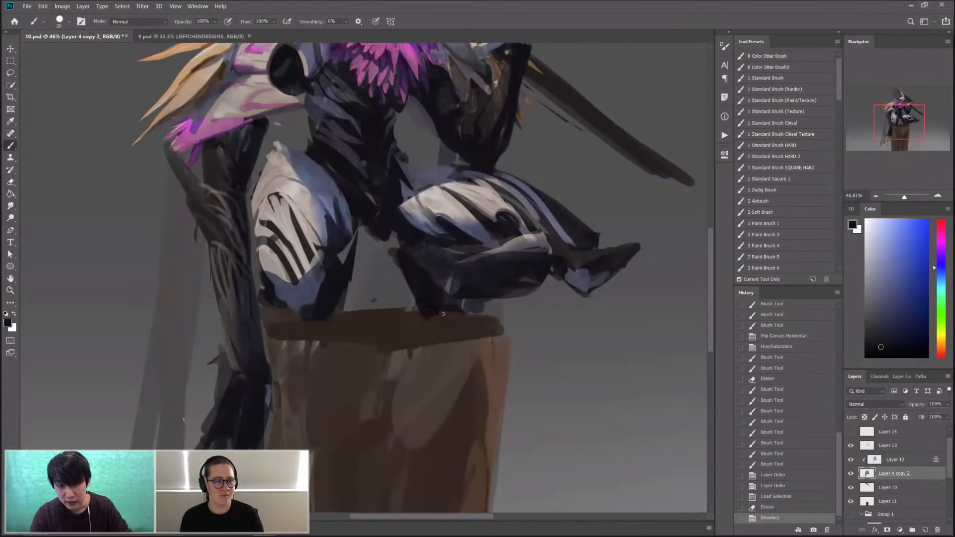
{"action": "left_click_drag", "start_coordinate": [454, 320], "coordinate": [477, 318]}
{"action": "mouse_move", "coordinate": [308, 312]}
{"action": "left_mouse_down"}
{"action": "mouse_move", "coordinate": [293, 327]}
{"action": "mouse_move", "coordinate": [295, 315]}
{"action": "left_mouse_up"}
{"action": "mouse_move", "coordinate": [363, 276]}
{"action": "left_mouse_down"}
{"action": "mouse_move", "coordinate": [359, 246]}
{"action": "mouse_move", "coordinate": [385, 316]}
{"action": "mouse_move", "coordinate": [361, 318]}
{"action": "mouse_move", "coordinate": [364, 304]}
{"action": "left_mouse_up"}
{"action": "mouse_move", "coordinate": [364, 292]}
{"action": "left_mouse_down"}
{"action": "mouse_move", "coordinate": [385, 299]}
{"action": "mouse_move", "coordinate": [365, 340]}
{"action": "left_mouse_up"}
Refine the feet and inner leg contours above the stump with sampled near-black strokes and the eraser
{"action": "key", "text": "e"}
{"action": "key", "text": "b"}
{"action": "key", "text": "b"}
{"action": "left_click", "coordinate": [361, 329], "text": "alt"}
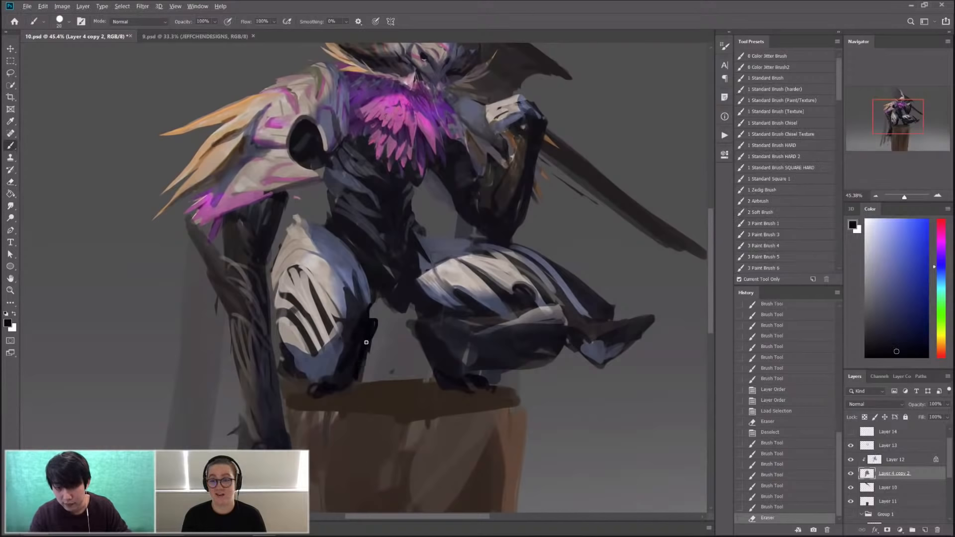
{"action": "left_click_drag", "start_coordinate": [351, 380], "coordinate": [349, 383]}
{"action": "key", "text": "bracketright"}
{"action": "left_click_drag", "start_coordinate": [429, 352], "coordinate": [439, 377]}
{"action": "mouse_move", "coordinate": [413, 326]}
{"action": "left_mouse_down"}
{"action": "mouse_move", "coordinate": [424, 336]}
{"action": "mouse_move", "coordinate": [411, 322]}
{"action": "left_mouse_up"}
{"action": "key", "text": "e"}
Paint small sampled near-black strokes on the torso just beneath the magenta chest feathers
{"action": "key", "text": "z"}
{"action": "mouse_move", "coordinate": [468, 292]}
{"action": "left_mouse_down"}
{"action": "mouse_move", "coordinate": [454, 215]}
{"action": "mouse_move", "coordinate": [434, 209]}
{"action": "mouse_move", "coordinate": [423, 229]}
{"action": "mouse_move", "coordinate": [525, 223]}
{"action": "left_mouse_up"}
{"action": "key", "text": "b"}
{"action": "left_click", "coordinate": [151, 162], "text": "alt"}
{"action": "key", "text": "bracketleft"}
{"action": "key", "text": "bracketleft"}
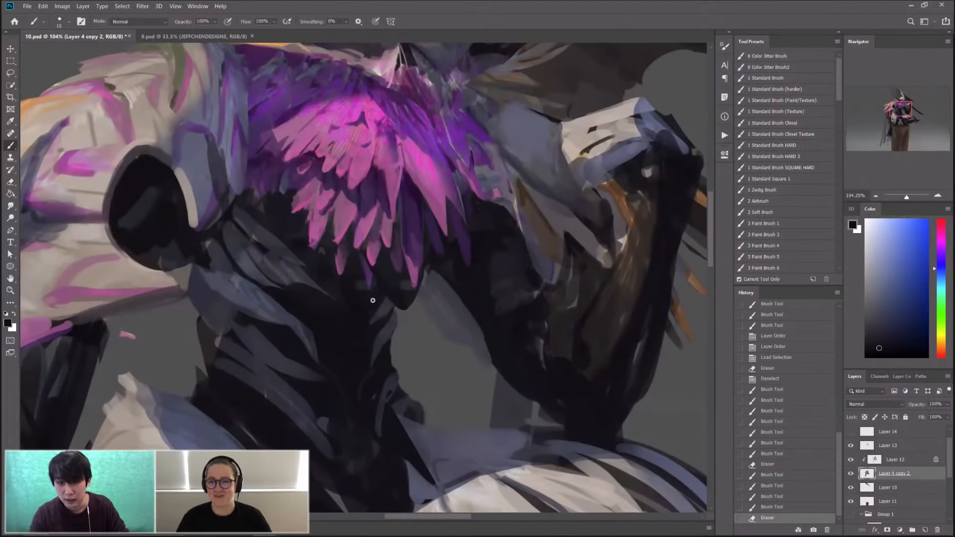
{"action": "key", "text": "bracketright"}
{"action": "mouse_move", "coordinate": [363, 262]}
{"action": "left_mouse_down"}
{"action": "mouse_move", "coordinate": [346, 277]}
{"action": "mouse_move", "coordinate": [355, 277]}
{"action": "mouse_move", "coordinate": [365, 293]}
{"action": "left_mouse_up"}
{"action": "left_click_drag", "start_coordinate": [380, 290], "coordinate": [378, 298]}
{"action": "key", "text": "bracketleft"}
{"action": "left_click_drag", "start_coordinate": [449, 258], "coordinate": [446, 274]}
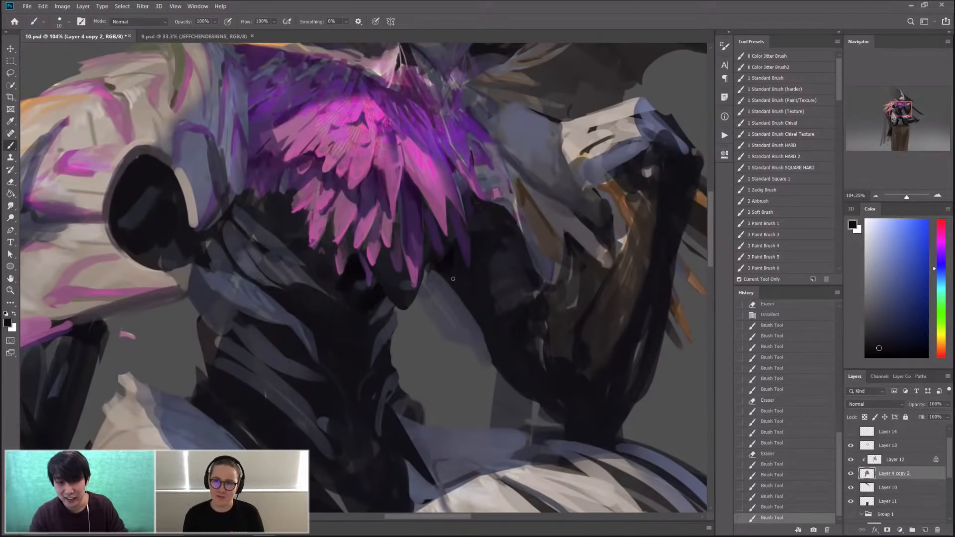
{"action": "left_click_drag", "start_coordinate": [472, 288], "coordinate": [474, 296]}
Flip the canvas horizontally and touch up the figure with the eraser and a short brush stroke
{"action": "key", "text": "ctrl+space"}
{"action": "left_click_drag", "start_coordinate": [513, 227], "coordinate": [448, 228]}
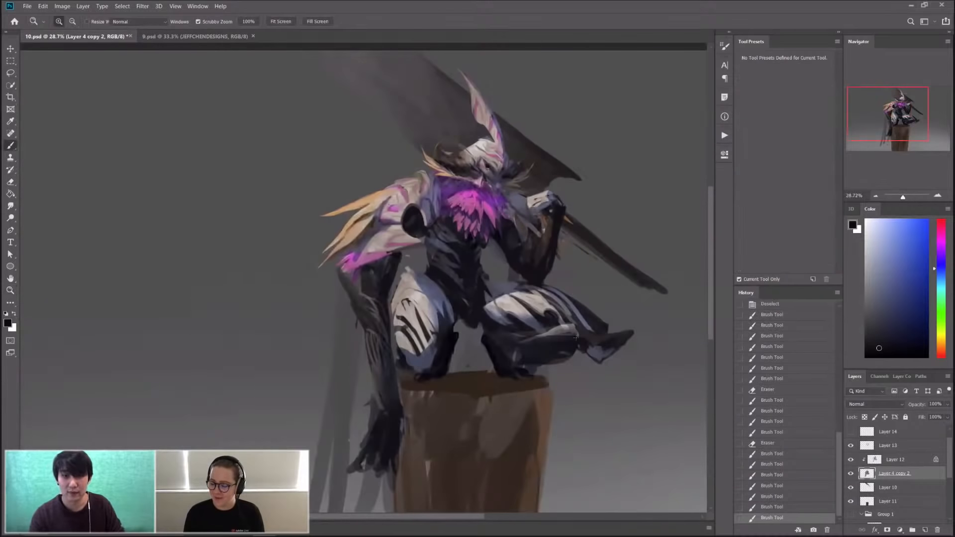
{"action": "key", "text": "ctrl+shift+h"}
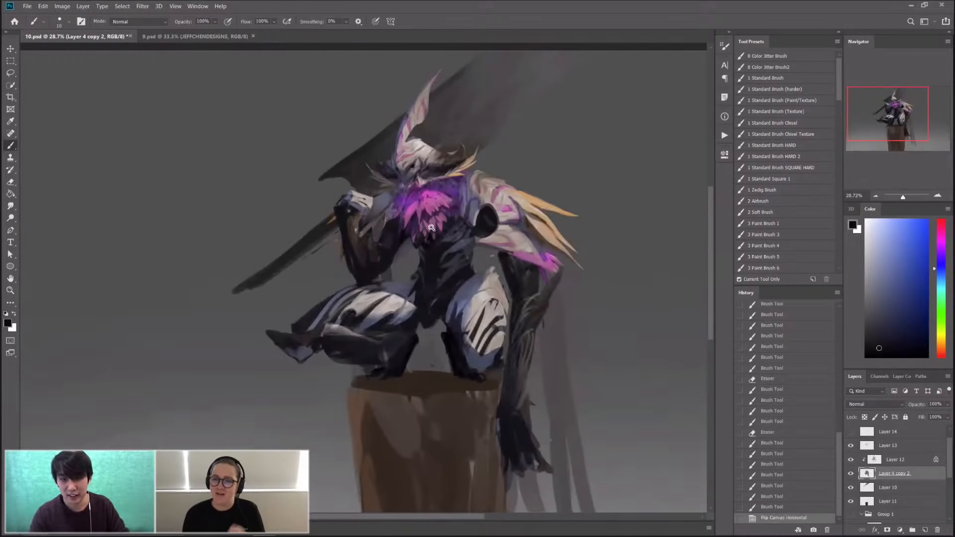
{"action": "key", "text": "ctrl+space"}
{"action": "left_click_drag", "start_coordinate": [430, 227], "coordinate": [467, 228]}
{"action": "key", "text": "e"}
{"action": "key", "text": "b"}
{"action": "mouse_move", "coordinate": [397, 271]}
{"action": "left_mouse_down"}
{"action": "mouse_move", "coordinate": [393, 248]}
{"action": "mouse_move", "coordinate": [428, 272]}
{"action": "left_mouse_up"}
{"action": "left_click", "coordinate": [392, 252], "text": "alt"}
Retouch the mirrored figure with short strokes in sampled dark blue-grey tones and flip the canvas back
{"action": "key", "text": "z"}
{"action": "left_click_drag", "start_coordinate": [640, 269], "coordinate": [575, 266]}
{"action": "mouse_move", "coordinate": [398, 201]}
{"action": "left_mouse_down"}
{"action": "mouse_move", "coordinate": [453, 302]}
{"action": "mouse_move", "coordinate": [490, 318]}
{"action": "left_mouse_up"}
{"action": "key", "text": "b"}
{"action": "left_click", "coordinate": [447, 335], "text": "alt"}
{"action": "left_click", "coordinate": [470, 341], "text": "alt"}
{"action": "mouse_move", "coordinate": [484, 367]}
{"action": "left_mouse_down"}
{"action": "mouse_move", "coordinate": [490, 388]}
{"action": "mouse_move", "coordinate": [493, 367]}
{"action": "mouse_move", "coordinate": [500, 386]}
{"action": "left_mouse_up"}
{"action": "left_click_drag", "start_coordinate": [471, 350], "coordinate": [504, 391]}
{"action": "left_click", "coordinate": [478, 372], "text": "alt"}
{"action": "left_click", "coordinate": [497, 376], "text": "alt"}
{"action": "key", "text": "z"}
{"action": "left_click_drag", "start_coordinate": [642, 338], "coordinate": [562, 337]}
{"action": "key", "text": "b"}
{"action": "key", "text": "ctrl+shift+h"}
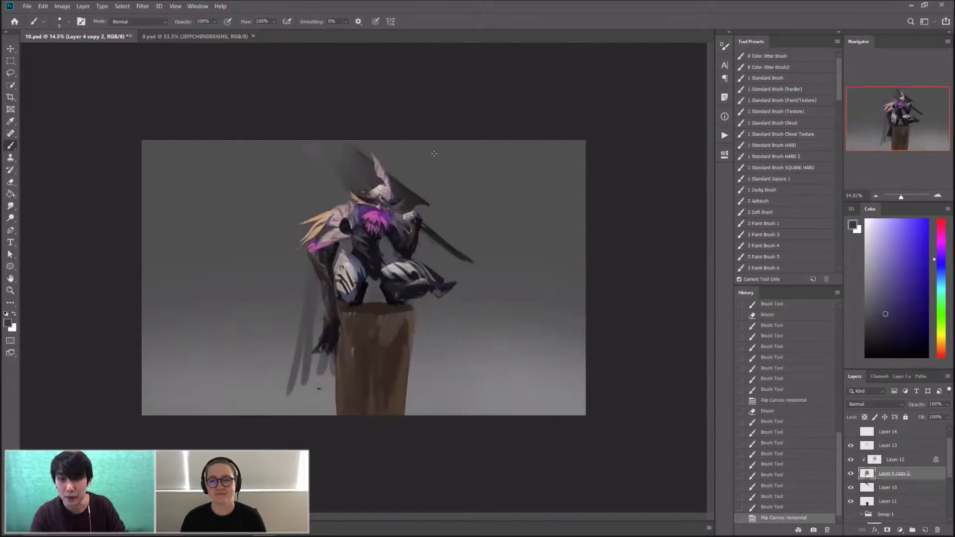
Add a stroke in sampled orange to the shoulder feathers with an enlarged brush
{"action": "key", "text": "z"}
{"action": "left_click_drag", "start_coordinate": [298, 171], "coordinate": [362, 175]}
{"action": "key", "text": "b"}
{"action": "left_click", "coordinate": [461, 372], "text": "alt"}
{"action": "key", "text": "]"}
{"action": "key", "text": "]"}
{"action": "left_click_drag", "start_coordinate": [462, 372], "coordinate": [497, 349]}
{"action": "key", "text": "z"}
{"action": "left_click_drag", "start_coordinate": [615, 294], "coordinate": [535, 290]}
{"action": "key", "text": "b"}
Check Layer 10's visibility and paint the sword handle on it as a thick dark straight bar behind the raised arm
{"action": "key", "text": "z"}
{"action": "left_click_drag", "start_coordinate": [308, 243], "coordinate": [351, 243]}
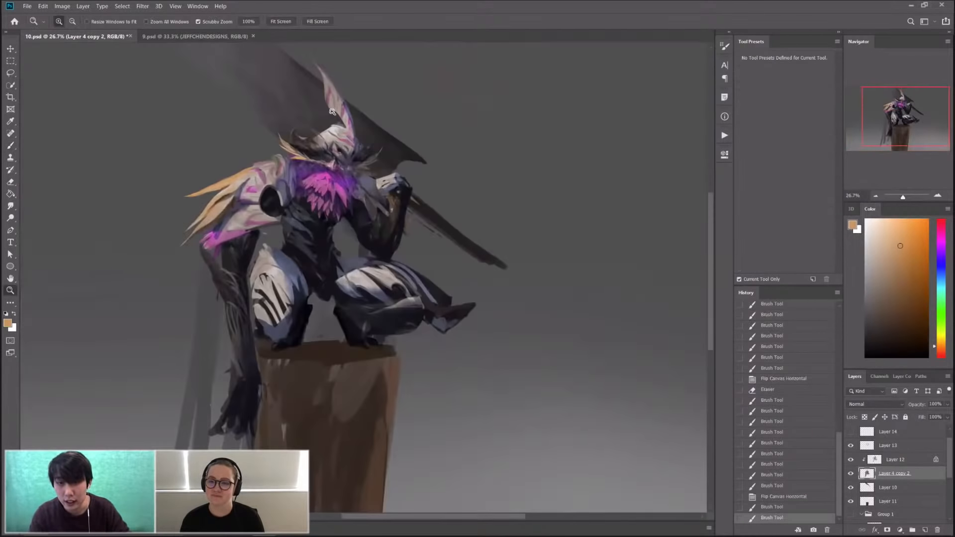
{"action": "left_click", "coordinate": [852, 492]}
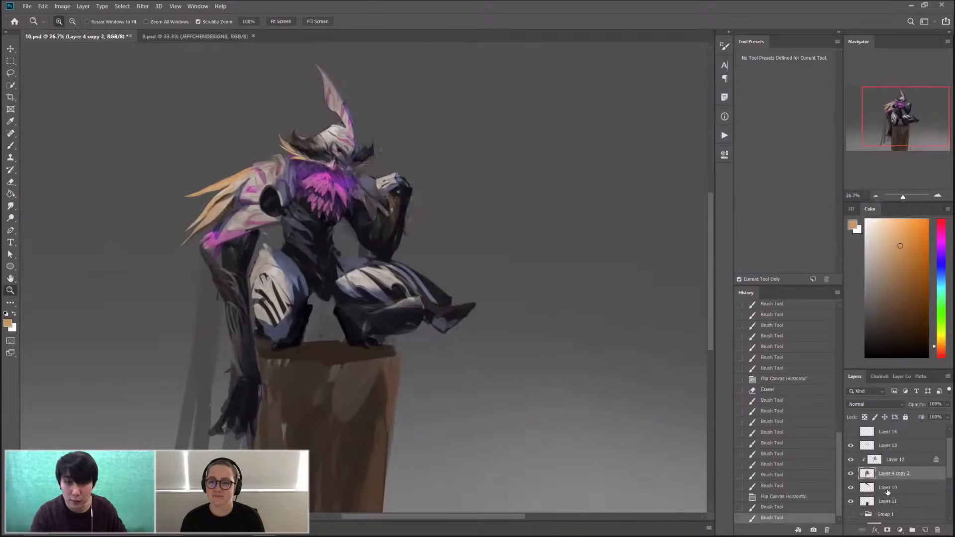
{"action": "key", "text": "b"}
{"action": "left_click_drag", "start_coordinate": [422, 199], "coordinate": [485, 253]}
{"action": "left_click", "coordinate": [406, 199], "text": "alt"}
{"action": "left_click_drag", "start_coordinate": [448, 222], "coordinate": [520, 280]}
{"action": "left_click_drag", "start_coordinate": [504, 266], "coordinate": [529, 287]}
{"action": "left_click_drag", "start_coordinate": [514, 275], "coordinate": [544, 296]}
Trim the lower end of the sword handle with the Circle HARD Eraser
{"action": "key", "text": "e"}
{"action": "left_click", "coordinate": [795, 68]}
{"action": "left_click", "coordinate": [795, 67]}
{"action": "mouse_move", "coordinate": [569, 271]}
{"action": "left_mouse_down"}
{"action": "mouse_move", "coordinate": [544, 297]}
{"action": "mouse_move", "coordinate": [539, 270]}
{"action": "mouse_move", "coordinate": [530, 300]}
{"action": "mouse_move", "coordinate": [512, 305]}
{"action": "left_mouse_up"}
Darken the end of the sword handle in sampled near-black using a reduced 1 Standard Brush (harder)
{"action": "key", "text": "b"}
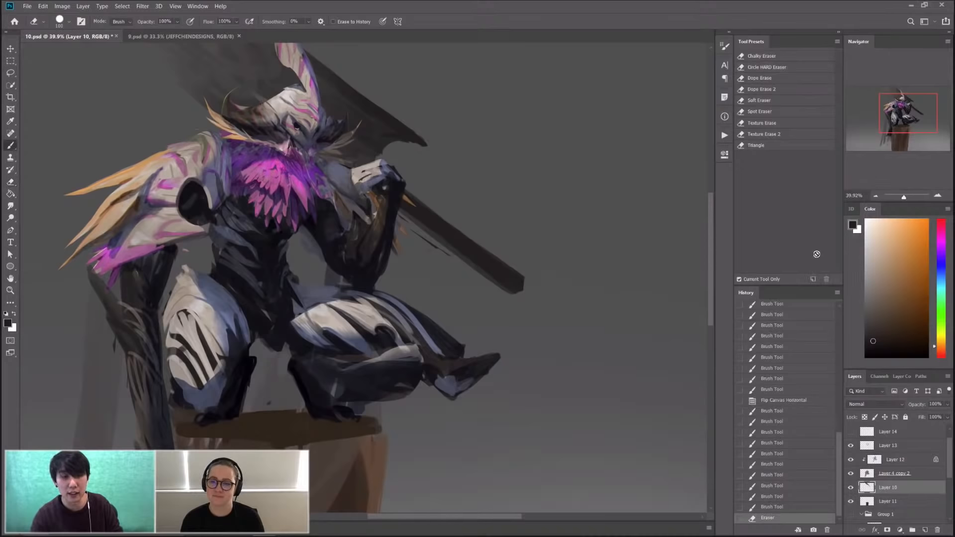
{"action": "left_click", "coordinate": [797, 92]}
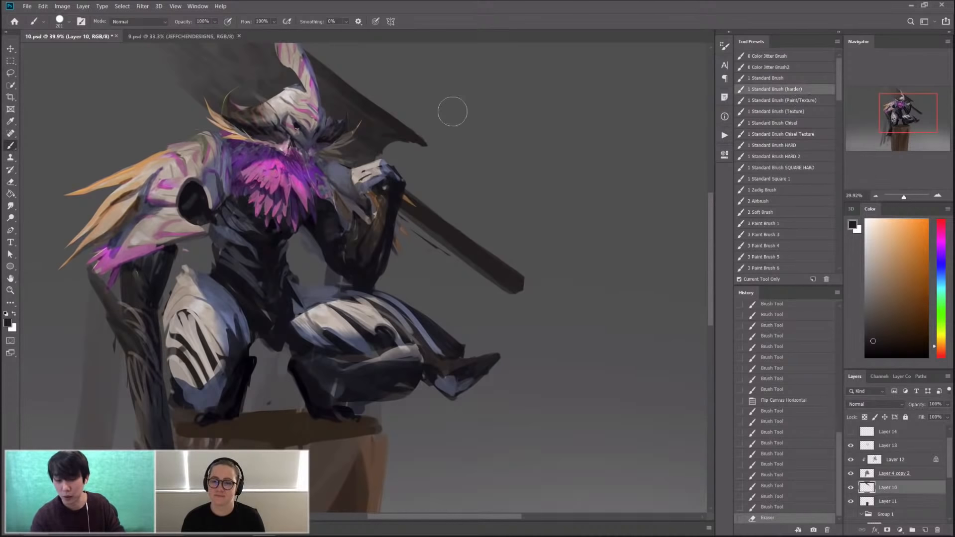
{"action": "key", "text": "bracketleft"}
{"action": "key", "text": "bracketleft"}
{"action": "key", "text": "bracketleft"}
{"action": "key", "text": "bracketleft"}
{"action": "key", "text": "bracketleft"}
{"action": "key", "text": "bracketleft"}
{"action": "key", "text": "bracketleft"}
{"action": "key", "text": "bracketleft"}
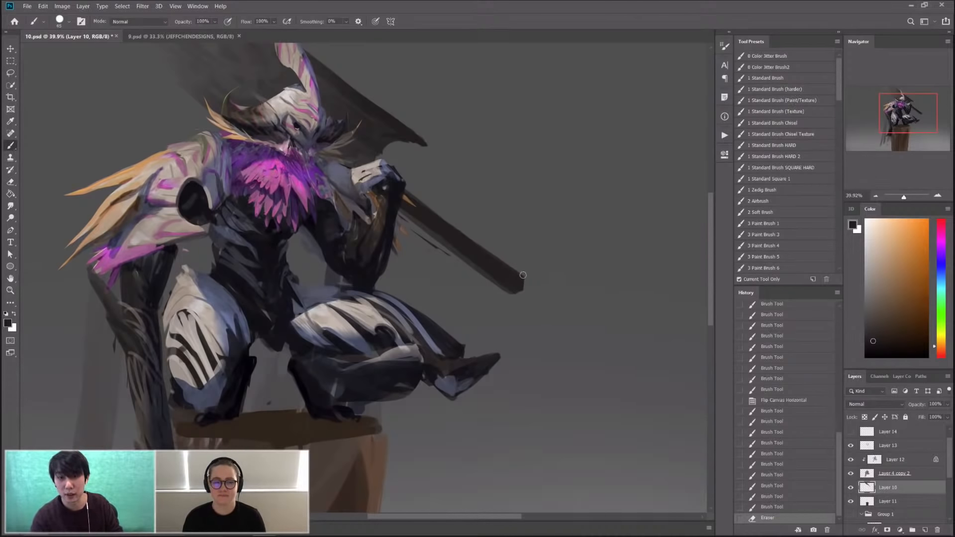
{"action": "left_click", "coordinate": [518, 271], "text": "alt"}
{"action": "key", "text": "bracketleft"}
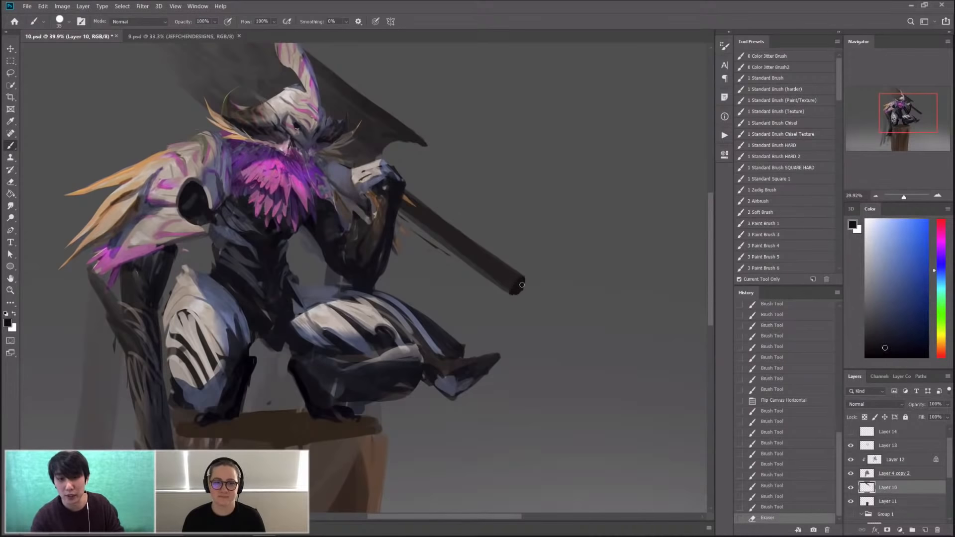
{"action": "left_click_drag", "start_coordinate": [512, 293], "coordinate": [517, 294]}
Paint a knobbed pommel at the end of the sword handle with small strokes in sampled dark tones
{"action": "key", "text": "ctrl+space"}
{"action": "left_click_drag", "start_coordinate": [574, 221], "coordinate": [571, 222]}
{"action": "left_click", "coordinate": [525, 263], "text": "alt"}
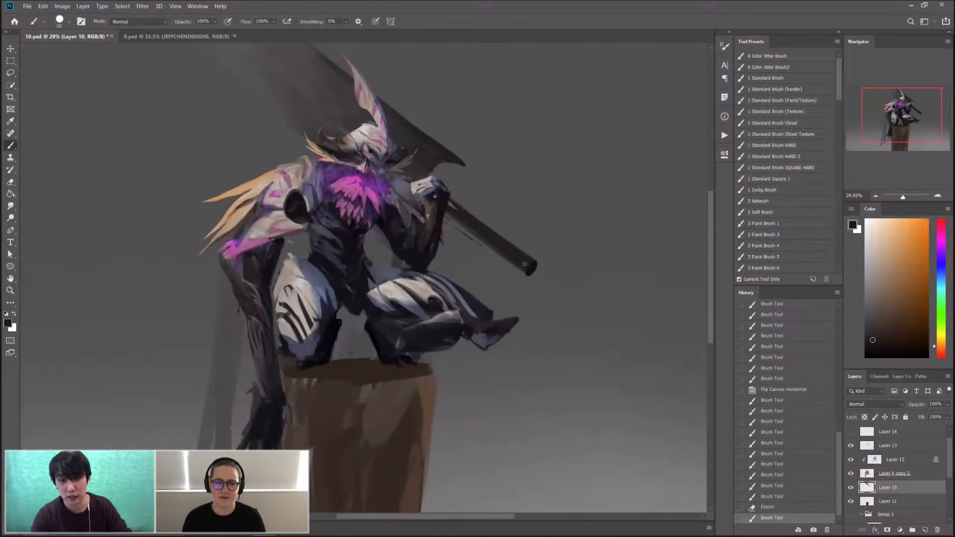
{"action": "left_click_drag", "start_coordinate": [528, 270], "coordinate": [530, 276]}
{"action": "left_click_drag", "start_coordinate": [532, 278], "coordinate": [546, 275]}
{"action": "mouse_move", "coordinate": [542, 271]}
{"action": "left_mouse_down"}
{"action": "mouse_move", "coordinate": [548, 276]}
{"action": "mouse_move", "coordinate": [532, 264]}
{"action": "mouse_move", "coordinate": [541, 268]}
{"action": "left_mouse_up"}
{"action": "left_click", "coordinate": [536, 260], "text": "alt"}
{"action": "left_click", "coordinate": [436, 306], "text": "alt"}
{"action": "key", "text": "["}
{"action": "key", "text": "["}
{"action": "left_click_drag", "start_coordinate": [537, 263], "coordinate": [541, 268]}
{"action": "key", "text": "z"}
{"action": "mouse_move", "coordinate": [560, 243]}
{"action": "left_mouse_down"}
{"action": "mouse_move", "coordinate": [552, 207]}
{"action": "mouse_move", "coordinate": [478, 187]}
{"action": "left_mouse_up"}
{"action": "left_click_drag", "start_coordinate": [411, 229], "coordinate": [522, 219]}
{"action": "left_click", "coordinate": [442, 211], "text": "alt"}
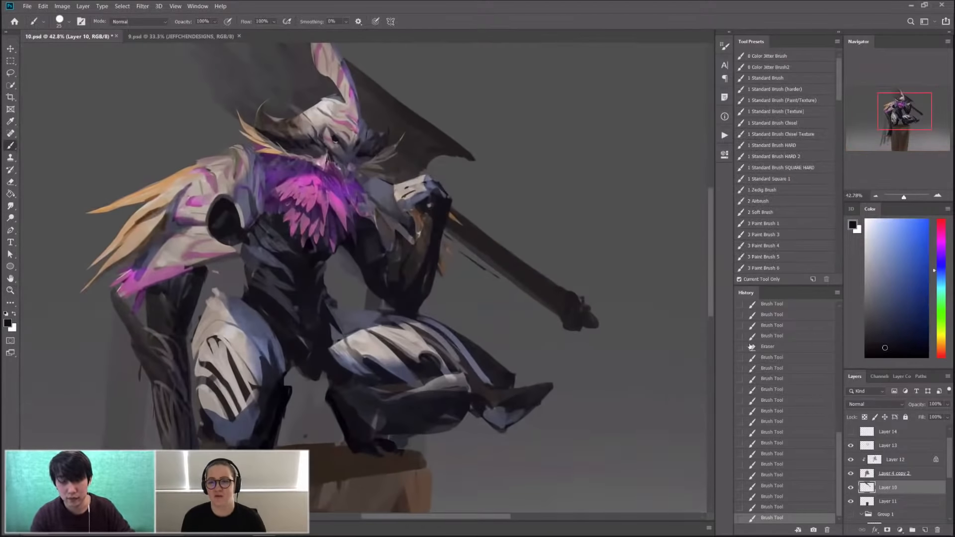
Group Layer 11 through Layer 13, duplicate the group, hide the original and merge the copy into one layer
{"action": "key", "text": "z"}
{"action": "left_click_drag", "start_coordinate": [546, 383], "coordinate": [512, 382]}
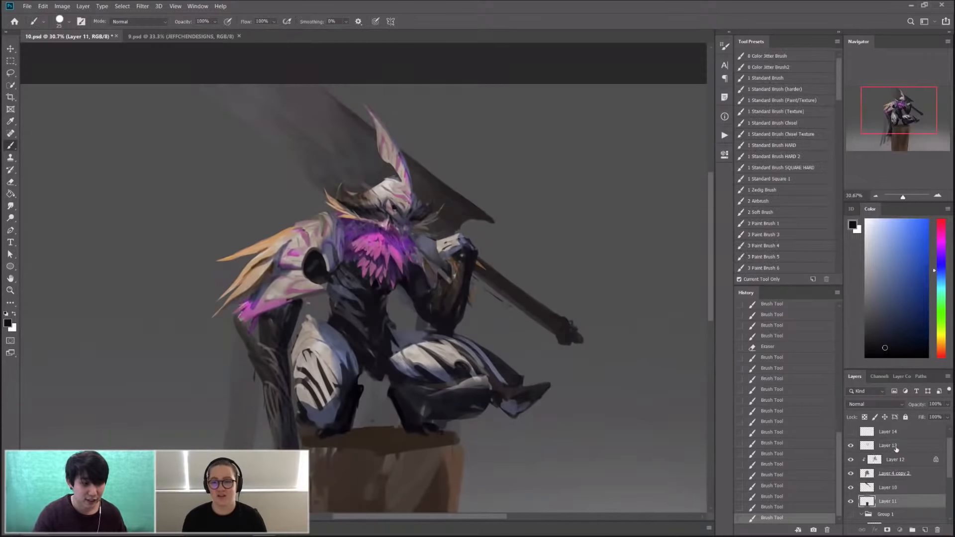
{"action": "left_click", "coordinate": [895, 446], "text": "shift"}
{"action": "key", "text": "ctrl+g"}
{"action": "left_click_drag", "start_coordinate": [903, 447], "coordinate": [906, 437]}
{"action": "left_click", "coordinate": [851, 456]}
{"action": "right_click", "coordinate": [892, 446]}
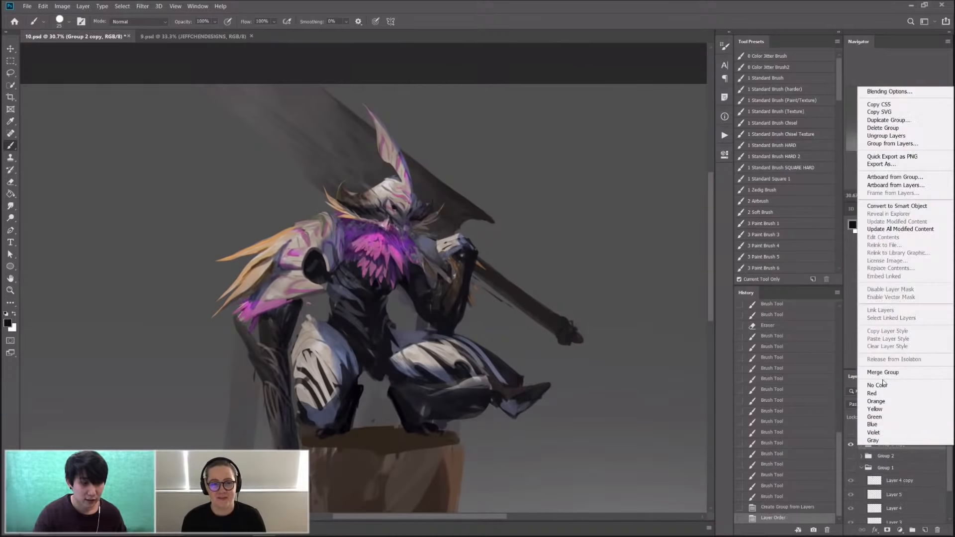
{"action": "left_click", "coordinate": [885, 376]}
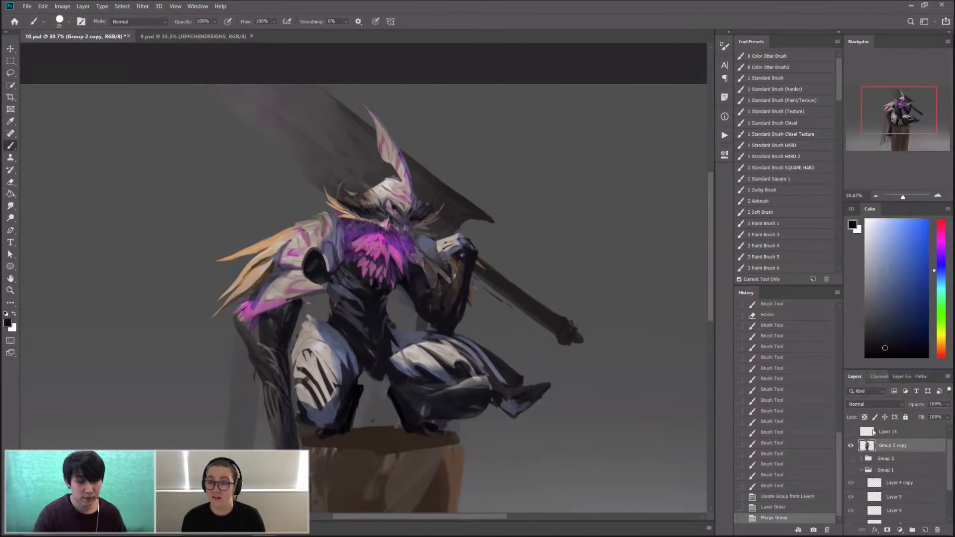
Toggle the visibility of Group 2 copy and Group 2 and expand the original group to compare them
{"action": "left_click", "coordinate": [852, 446]}
{"action": "left_click", "coordinate": [851, 458]}
{"action": "left_click", "coordinate": [861, 458]}
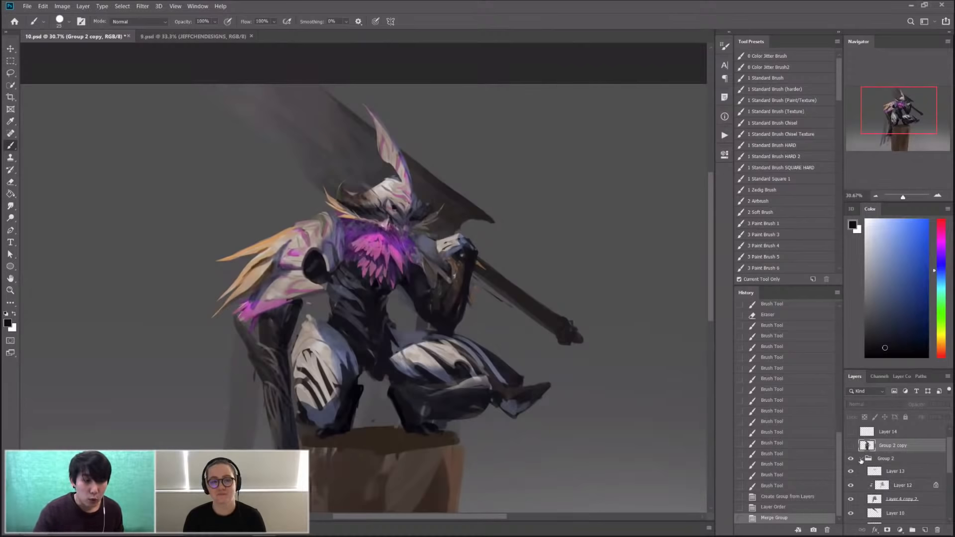
{"action": "left_click", "coordinate": [861, 459]}
{"action": "left_click", "coordinate": [851, 447]}
{"action": "left_click", "coordinate": [851, 447]}
{"action": "left_click", "coordinate": [851, 458]}
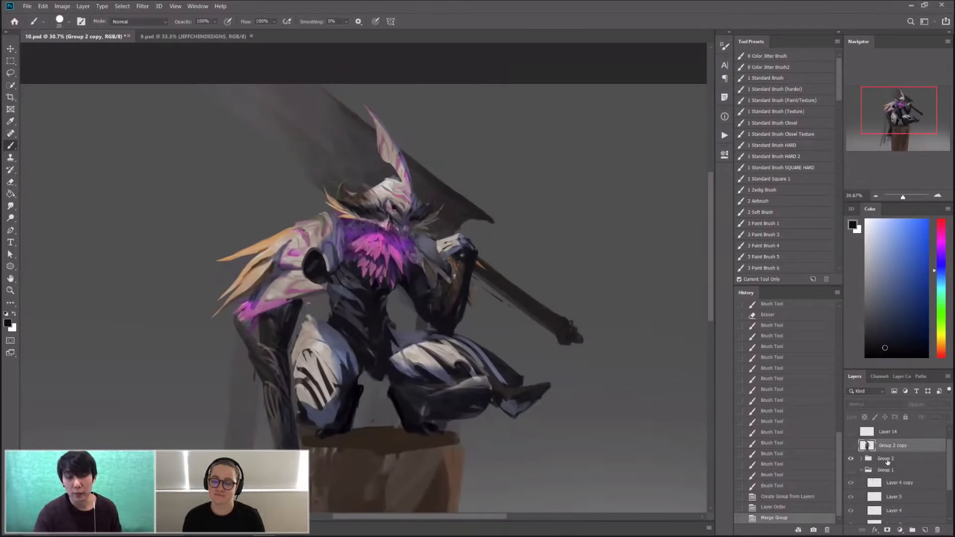
{"action": "left_click", "coordinate": [862, 459]}
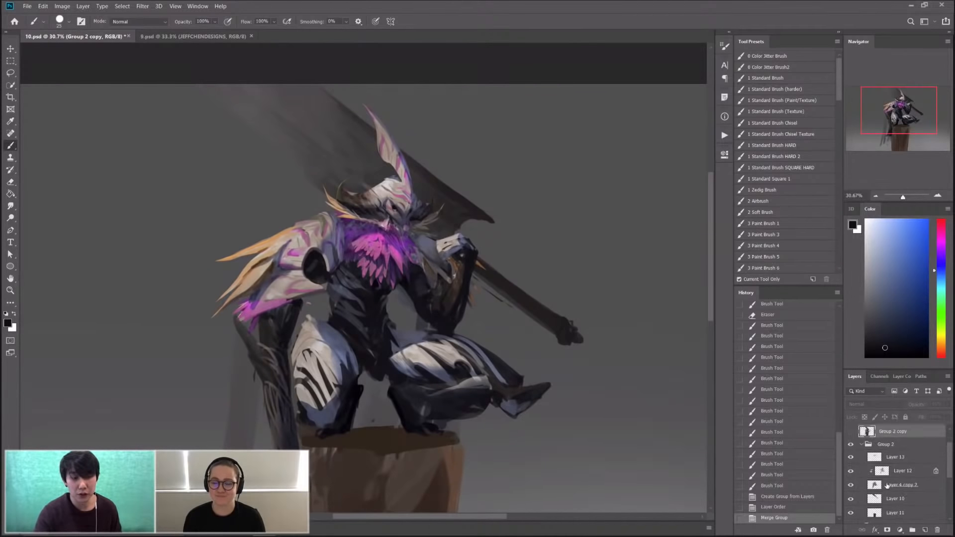
{"action": "left_click", "coordinate": [852, 459]}
{"action": "left_click", "coordinate": [852, 446]}
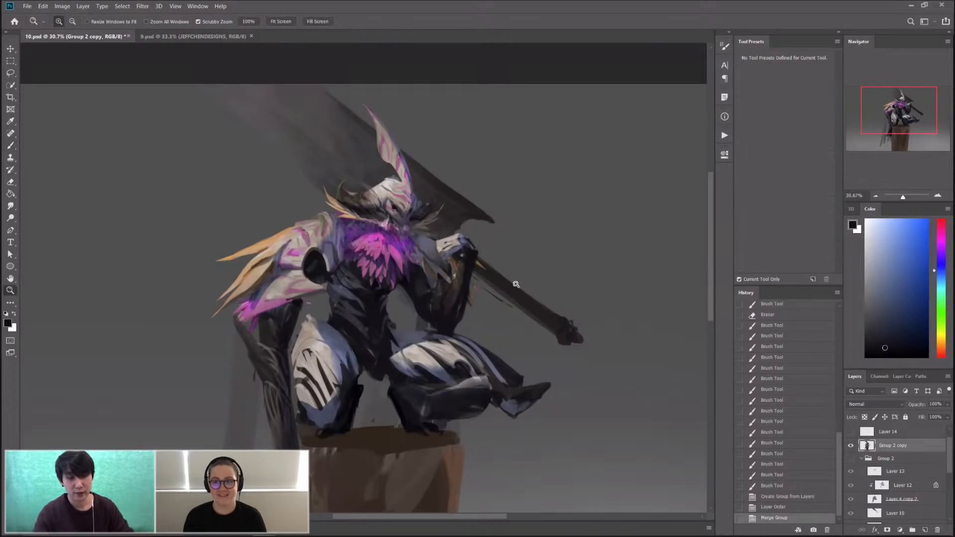
Rework the sword grip at the raised hand on Group 2 copy with dark brush strokes and erase around the handle
{"action": "scroll", "coordinate": [521, 300], "scroll_direction": "up", "scroll_amount": 2}
{"action": "left_click", "coordinate": [439, 249], "text": "alt"}
{"action": "mouse_move", "coordinate": [469, 263]}
{"action": "left_mouse_down"}
{"action": "mouse_move", "coordinate": [453, 248]}
{"action": "mouse_move", "coordinate": [464, 242]}
{"action": "mouse_move", "coordinate": [502, 261]}
{"action": "left_mouse_up"}
{"action": "key", "text": "e"}
{"action": "left_click_drag", "start_coordinate": [504, 314], "coordinate": [465, 287]}
{"action": "mouse_move", "coordinate": [472, 295]}
{"action": "left_mouse_down"}
{"action": "mouse_move", "coordinate": [557, 355]}
{"action": "mouse_move", "coordinate": [542, 344]}
{"action": "left_mouse_up"}
{"action": "left_click_drag", "start_coordinate": [537, 331], "coordinate": [502, 328]}
{"action": "mouse_move", "coordinate": [456, 242]}
{"action": "left_mouse_down"}
{"action": "mouse_move", "coordinate": [475, 241]}
{"action": "mouse_move", "coordinate": [497, 279]}
{"action": "mouse_move", "coordinate": [458, 292]}
{"action": "left_mouse_up"}
Repaint the sword handle in sampled near-black, running it over the wrist down towards the pommel
{"action": "key", "text": "b"}
{"action": "left_click", "coordinate": [447, 276], "text": "alt"}
{"action": "mouse_move", "coordinate": [454, 275]}
{"action": "left_mouse_down"}
{"action": "mouse_move", "coordinate": [482, 265]}
{"action": "mouse_move", "coordinate": [489, 249]}
{"action": "mouse_move", "coordinate": [494, 283]}
{"action": "mouse_move", "coordinate": [466, 288]}
{"action": "left_mouse_up"}
{"action": "left_click_drag", "start_coordinate": [503, 325], "coordinate": [587, 392]}
{"action": "left_click_drag", "start_coordinate": [587, 393], "coordinate": [642, 425]}
Trim the lower edge of the sword handle with a smaller eraser
{"action": "key", "text": "e"}
{"action": "key", "text": "bracketleft"}
{"action": "left_click_drag", "start_coordinate": [534, 362], "coordinate": [620, 421]}
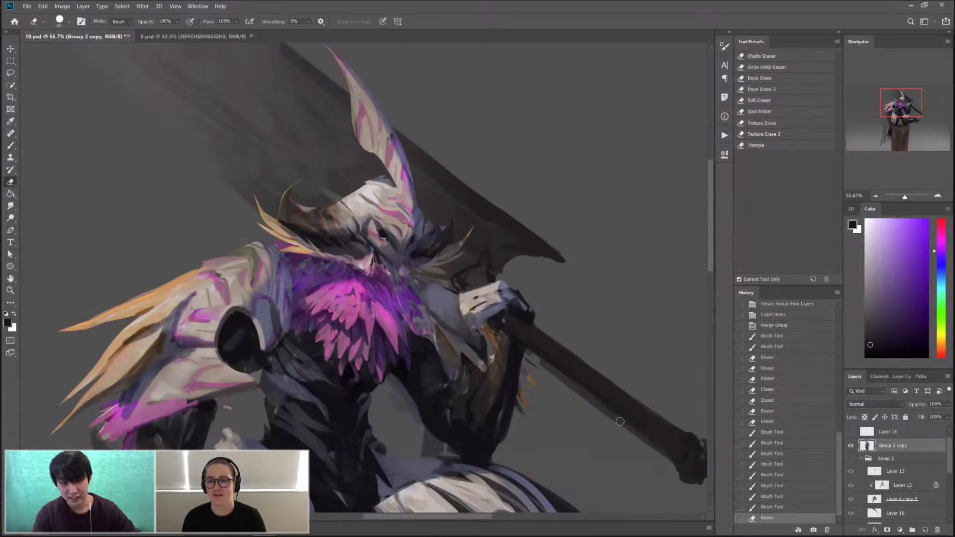
Touch up the sword handle's edge and the blade's hooked corner above the raised hand with sampled near-black strokes
{"action": "left_click_drag", "start_coordinate": [670, 464], "coordinate": [528, 362]}
{"action": "key", "text": "x"}
{"action": "left_click", "coordinate": [612, 290]}
{"action": "key", "text": "z"}
{"action": "mouse_move", "coordinate": [629, 350]}
{"action": "left_mouse_down"}
{"action": "mouse_move", "coordinate": [596, 326]}
{"action": "mouse_move", "coordinate": [618, 329]}
{"action": "left_mouse_up"}
{"action": "mouse_move", "coordinate": [560, 274]}
{"action": "left_mouse_down"}
{"action": "mouse_move", "coordinate": [547, 274]}
{"action": "mouse_move", "coordinate": [599, 287]}
{"action": "left_mouse_up"}
{"action": "key", "text": "b"}
{"action": "key", "text": "z"}
{"action": "left_click", "coordinate": [522, 326], "text": "alt"}
{"action": "mouse_move", "coordinate": [520, 311]}
{"action": "left_mouse_down"}
{"action": "mouse_move", "coordinate": [585, 279]}
{"action": "mouse_move", "coordinate": [630, 303]}
{"action": "mouse_move", "coordinate": [677, 282]}
{"action": "left_mouse_up"}
{"action": "key", "text": "z"}
{"action": "key", "text": "e"}
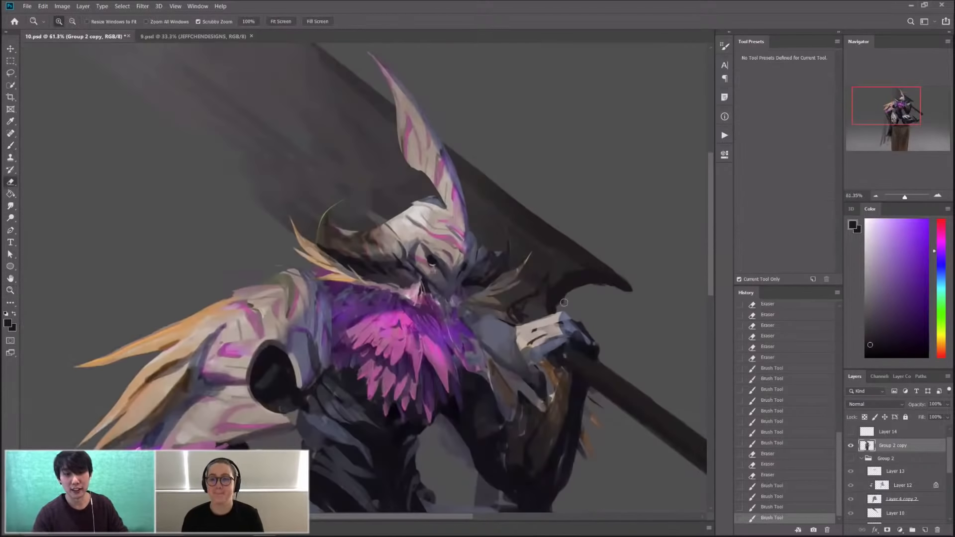
Erase along the underside of the blade's hooked corner to sharpen its curve
{"action": "left_click_drag", "start_coordinate": [587, 291], "coordinate": [632, 294]}
{"action": "mouse_move", "coordinate": [622, 294]}
{"action": "left_mouse_down"}
{"action": "mouse_move", "coordinate": [638, 294]}
{"action": "mouse_move", "coordinate": [618, 270]}
{"action": "left_mouse_up"}
{"action": "key", "text": "z"}
{"action": "key", "text": "e"}
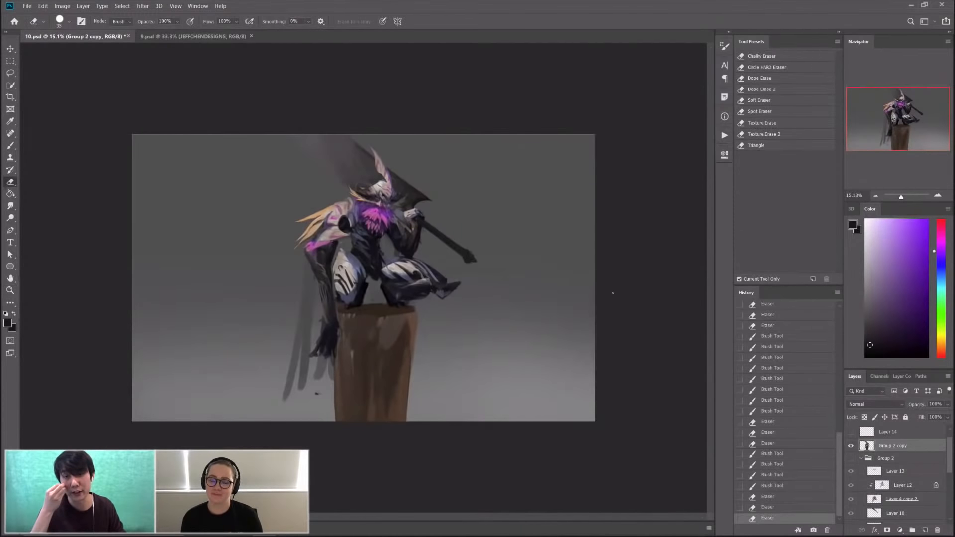
Lock the transparent pixels of the Group 2 copy layer
{"action": "key", "text": "z"}
{"action": "mouse_move", "coordinate": [443, 213]}
{"action": "left_mouse_down"}
{"action": "mouse_move", "coordinate": [458, 220]}
{"action": "mouse_move", "coordinate": [519, 317]}
{"action": "mouse_move", "coordinate": [458, 273]}
{"action": "left_mouse_up"}
{"action": "key", "text": "z"}
{"action": "key", "text": "e"}
{"action": "key", "text": "z"}
{"action": "left_click_drag", "start_coordinate": [344, 192], "coordinate": [354, 192]}
{"action": "key", "text": "e"}
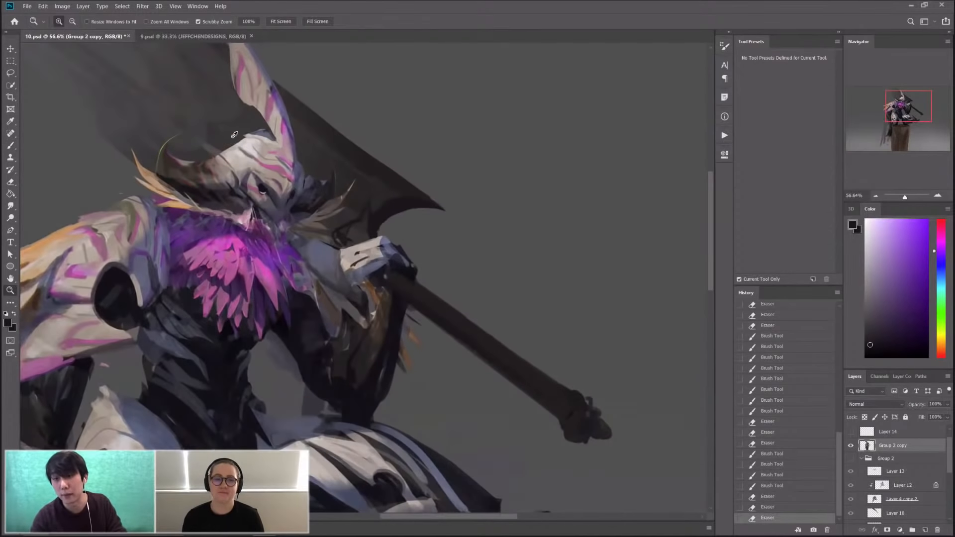
{"action": "key", "text": "b"}
{"action": "left_click", "coordinate": [245, 164], "text": "alt"}
{"action": "left_click", "coordinate": [865, 418]}
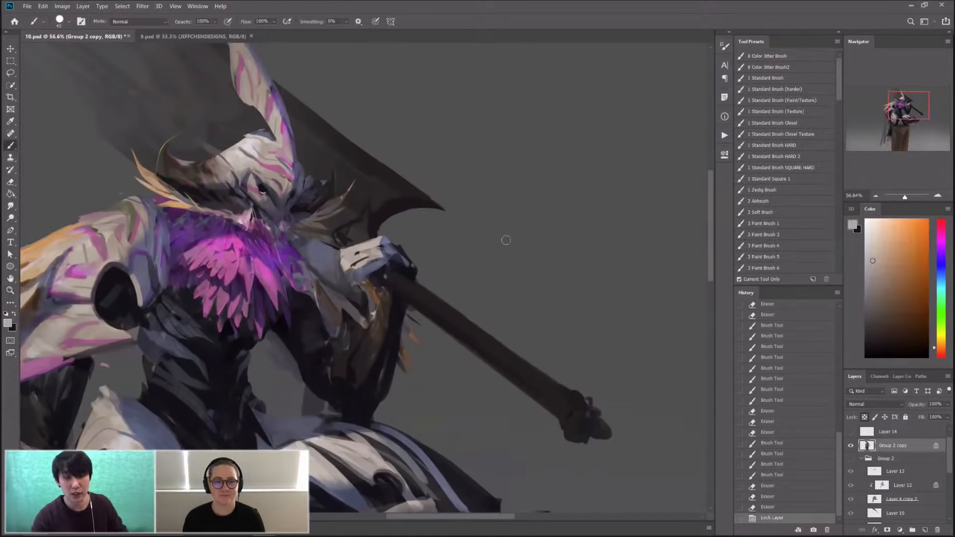
Paint light grey wrap bands across the sword handle from the wrist to the pommel, enlarging the brush along the way
{"action": "left_click", "coordinate": [245, 154], "text": "alt"}
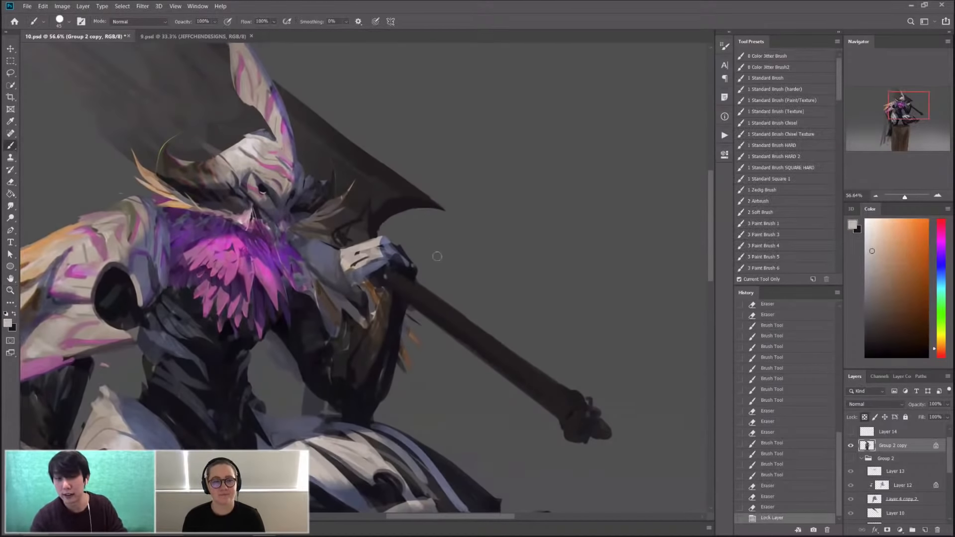
{"action": "mouse_move", "coordinate": [393, 288]}
{"action": "left_mouse_down"}
{"action": "mouse_move", "coordinate": [403, 276]}
{"action": "mouse_move", "coordinate": [450, 303]}
{"action": "left_mouse_up"}
{"action": "key", "text": "bracketright"}
{"action": "key", "text": "bracketright"}
{"action": "key", "text": "bracketright"}
{"action": "left_click_drag", "start_coordinate": [446, 335], "coordinate": [458, 310]}
{"action": "left_click_drag", "start_coordinate": [452, 338], "coordinate": [468, 317]}
{"action": "mouse_move", "coordinate": [472, 355]}
{"action": "left_mouse_down"}
{"action": "mouse_move", "coordinate": [486, 330]}
{"action": "mouse_move", "coordinate": [473, 323]}
{"action": "mouse_move", "coordinate": [493, 337]}
{"action": "left_mouse_up"}
{"action": "key", "text": "bracketright"}
{"action": "key", "text": "bracketright"}
{"action": "key", "text": "bracketright"}
{"action": "left_click_drag", "start_coordinate": [502, 376], "coordinate": [511, 348]}
{"action": "mouse_move", "coordinate": [516, 384]}
{"action": "left_mouse_down"}
{"action": "mouse_move", "coordinate": [530, 364]}
{"action": "mouse_move", "coordinate": [539, 370]}
{"action": "mouse_move", "coordinate": [540, 401]}
{"action": "left_mouse_up"}
{"action": "left_click_drag", "start_coordinate": [551, 415], "coordinate": [567, 392]}
Flip the canvas horizontally and shade the underside of the banded handle with a larger brush in sampled near-black
{"action": "key", "text": "ctrl+space"}
{"action": "left_click_drag", "start_coordinate": [599, 299], "coordinate": [548, 263]}
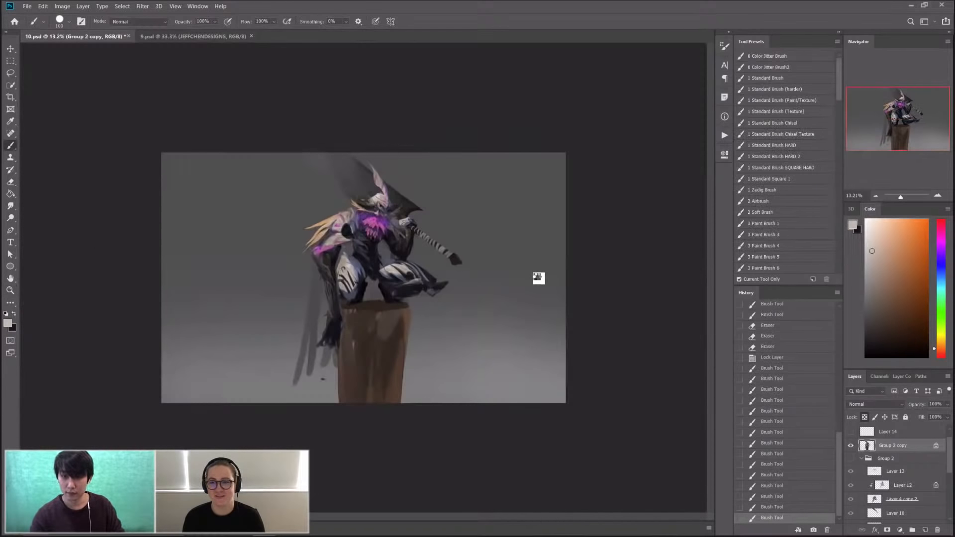
{"action": "key", "text": "ctrl+shift+h"}
{"action": "key", "text": "ctrl+space"}
{"action": "left_click_drag", "start_coordinate": [273, 217], "coordinate": [326, 235]}
{"action": "left_click", "coordinate": [350, 362], "text": "alt"}
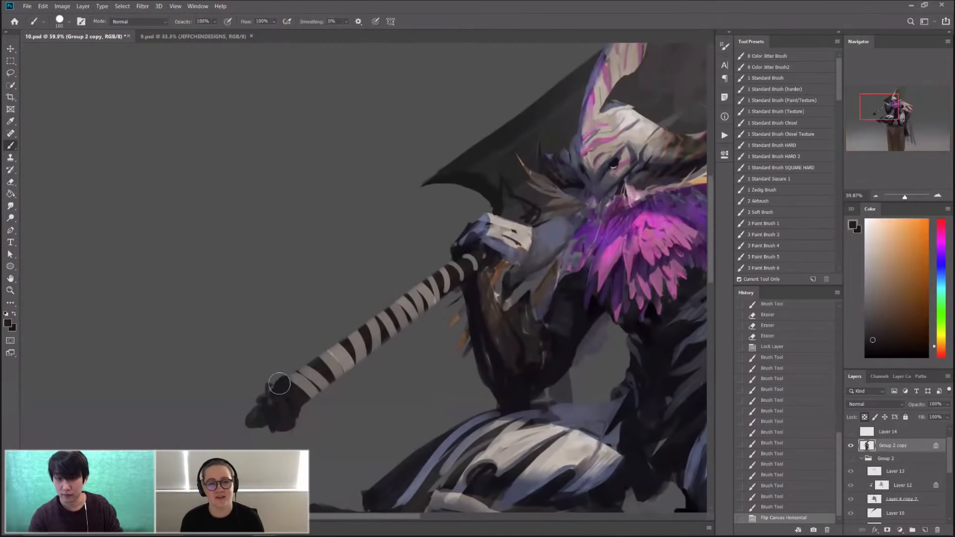
{"action": "left_click", "coordinate": [318, 371], "text": "alt"}
{"action": "left_click_drag", "start_coordinate": [338, 378], "coordinate": [365, 361]}
{"action": "key", "text": "ctrl+z"}
{"action": "key", "text": "]"}
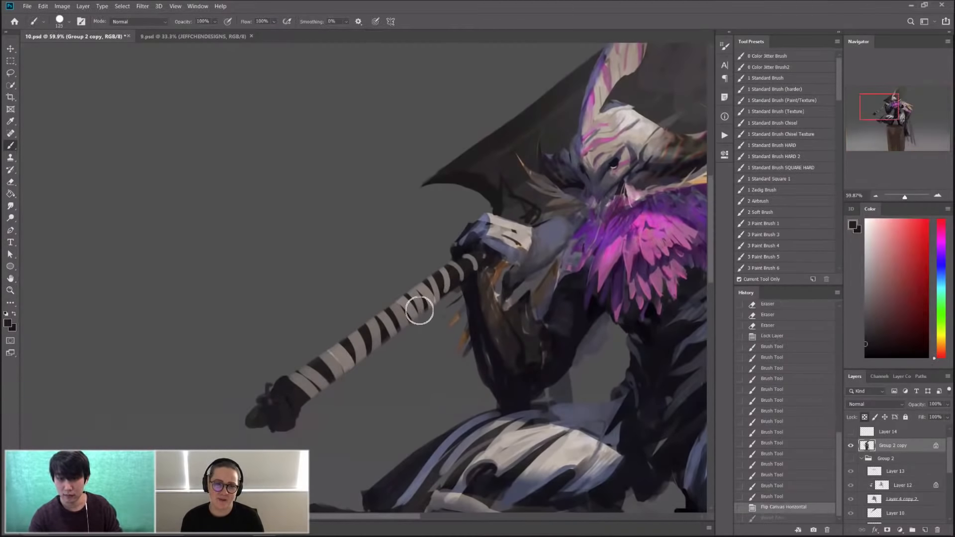
{"action": "left_click_drag", "start_coordinate": [446, 293], "coordinate": [351, 364]}
Flip the canvas horizontally back and toggle the visibility of Group 2 copy to check the banded handle
{"action": "key", "text": "ctrl+space"}
{"action": "left_click_drag", "start_coordinate": [577, 274], "coordinate": [537, 264]}
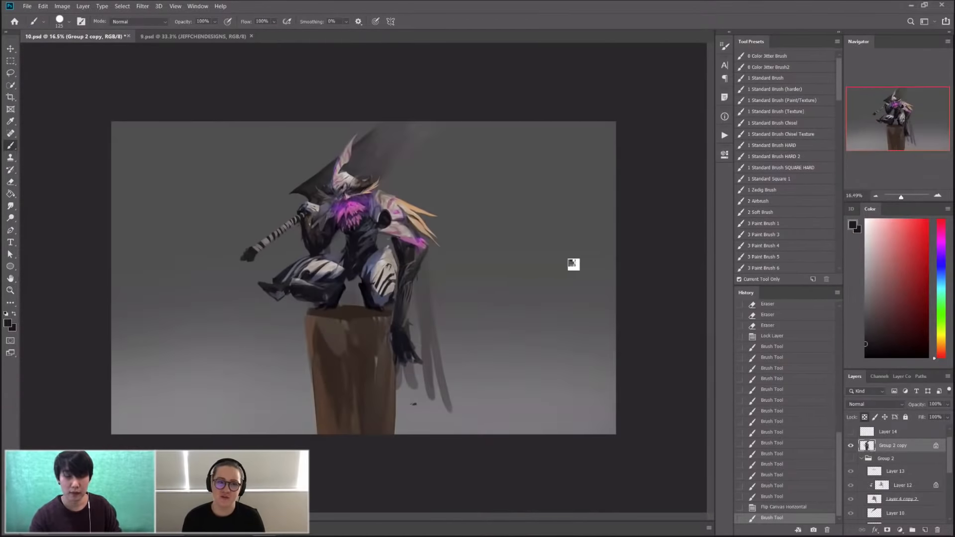
{"action": "key", "text": "ctrl+shift+h"}
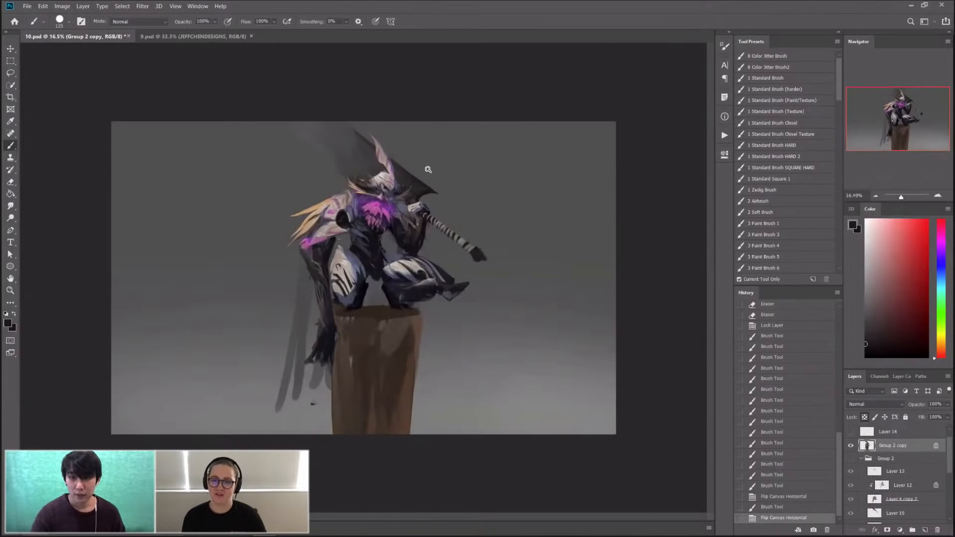
{"action": "left_click_drag", "start_coordinate": [429, 170], "coordinate": [448, 177]}
{"action": "key", "text": "ctrl+space"}
{"action": "left_click_drag", "start_coordinate": [507, 212], "coordinate": [562, 227]}
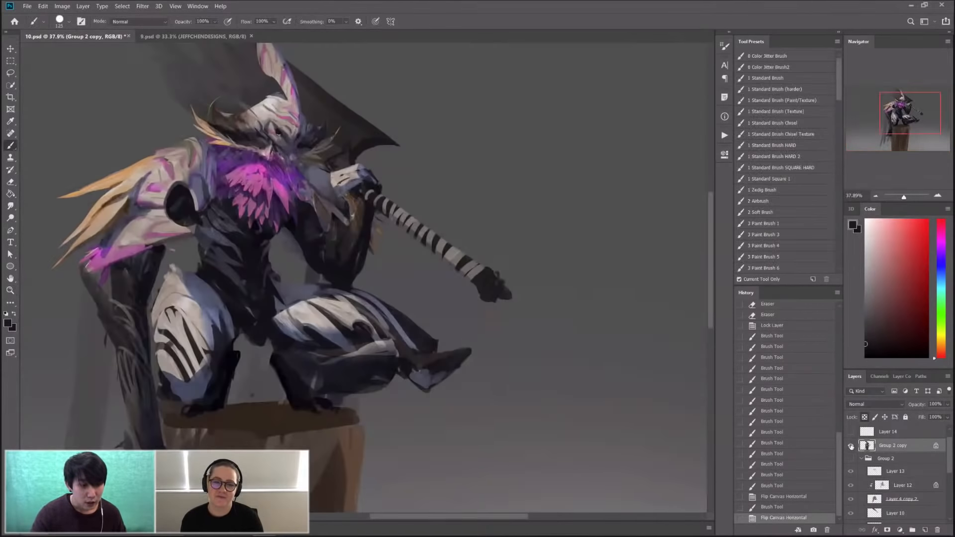
{"action": "left_click", "coordinate": [851, 447]}
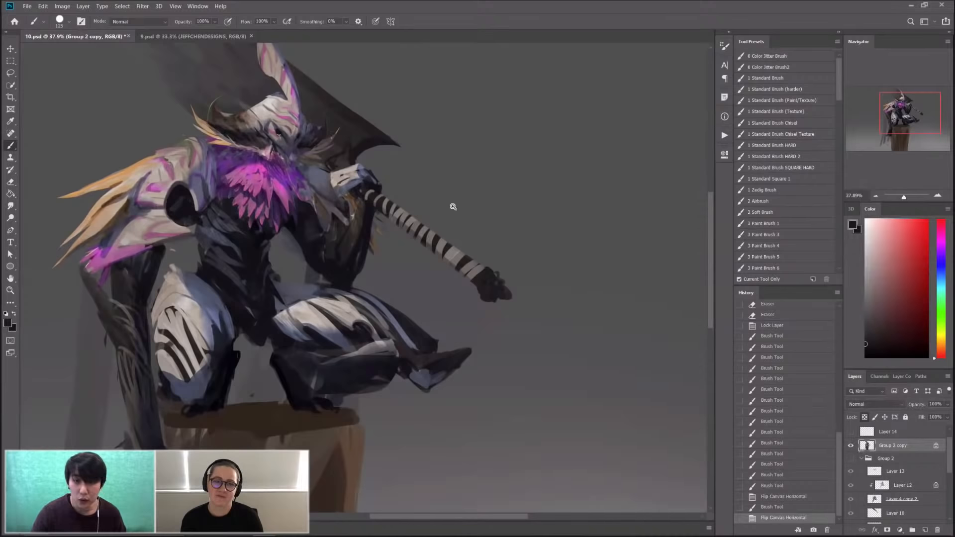
{"action": "left_click_drag", "start_coordinate": [454, 207], "coordinate": [468, 209]}
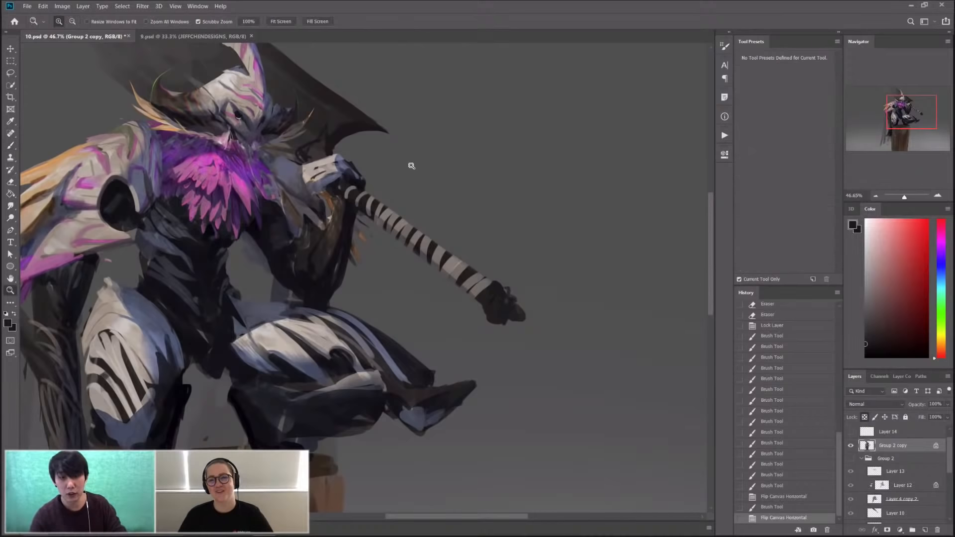
{"action": "left_click_drag", "start_coordinate": [411, 164], "coordinate": [438, 168]}
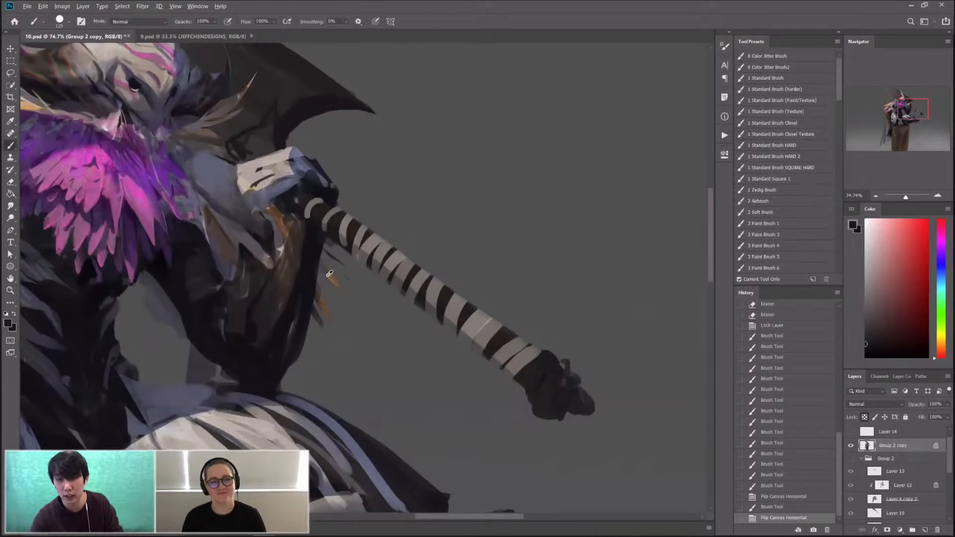
{"action": "left_click", "coordinate": [865, 303]}
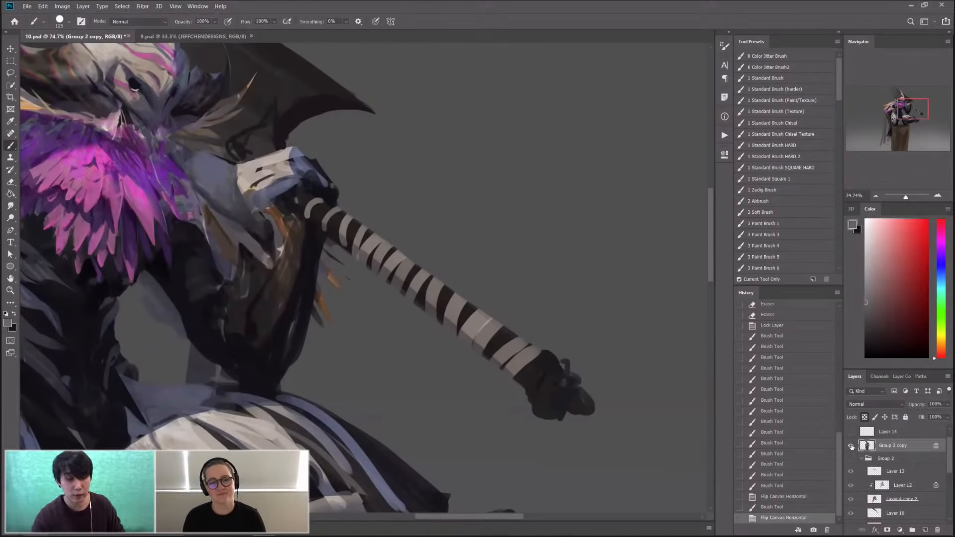
{"action": "mouse_move", "coordinate": [273, 298]}
{"action": "left_mouse_down"}
{"action": "mouse_move", "coordinate": [278, 324]}
{"action": "mouse_move", "coordinate": [326, 409]}
{"action": "mouse_move", "coordinate": [218, 342]}
{"action": "mouse_move", "coordinate": [291, 350]}
{"action": "left_mouse_up"}
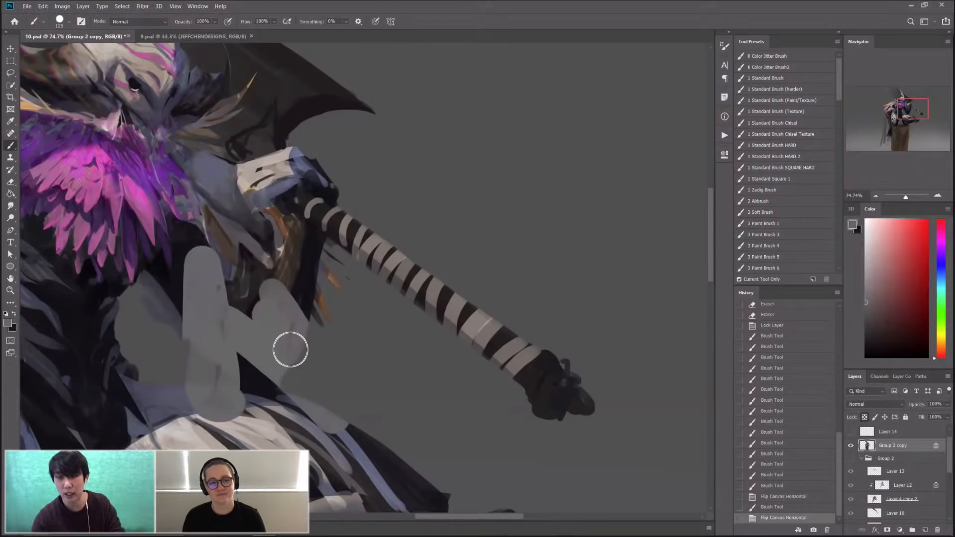
{"action": "key", "text": "ctrl+z"}
{"action": "left_click_drag", "start_coordinate": [885, 288], "coordinate": [928, 219]}
{"action": "mouse_move", "coordinate": [231, 256]}
{"action": "left_mouse_down"}
{"action": "mouse_move", "coordinate": [260, 377]}
{"action": "mouse_move", "coordinate": [409, 460]}
{"action": "left_mouse_up"}
{"action": "scroll", "coordinate": [448, 343], "scroll_direction": "down", "scroll_amount": 5}
{"action": "left_click", "coordinate": [850, 446]}
{"action": "key", "text": "ctrl+z"}
Toggle the visibility of Group 2 copy to compare, and unlock the layer's transparent pixels
{"action": "left_click_drag", "start_coordinate": [463, 318], "coordinate": [495, 340]}
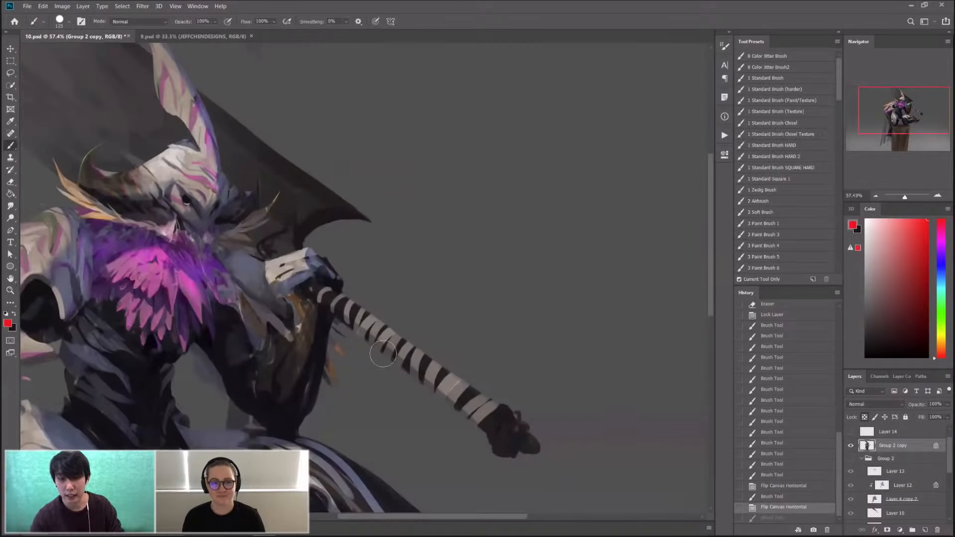
{"action": "mouse_move", "coordinate": [510, 394]}
{"action": "left_mouse_down"}
{"action": "mouse_move", "coordinate": [503, 356]}
{"action": "mouse_move", "coordinate": [527, 327]}
{"action": "left_mouse_up"}
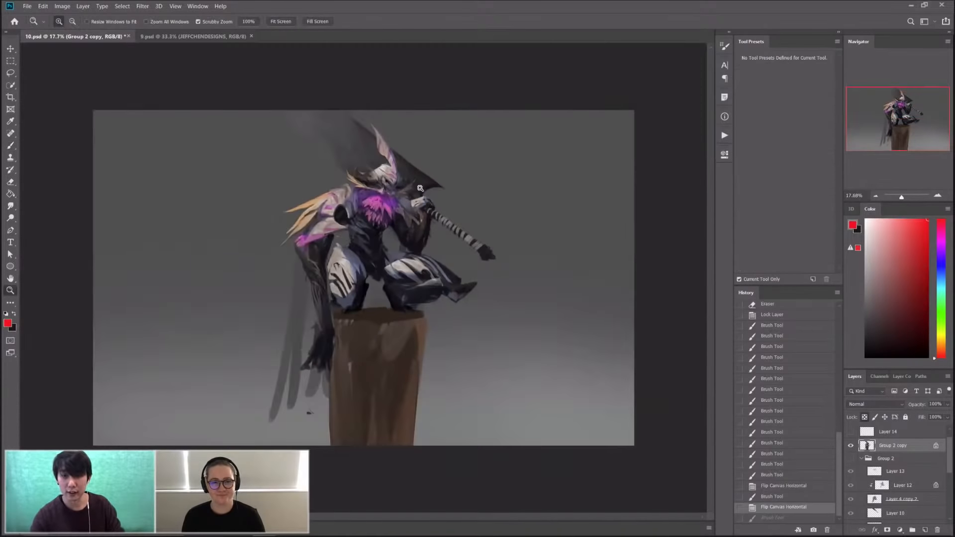
{"action": "left_click_drag", "start_coordinate": [422, 189], "coordinate": [462, 198]}
{"action": "left_click", "coordinate": [851, 446]}
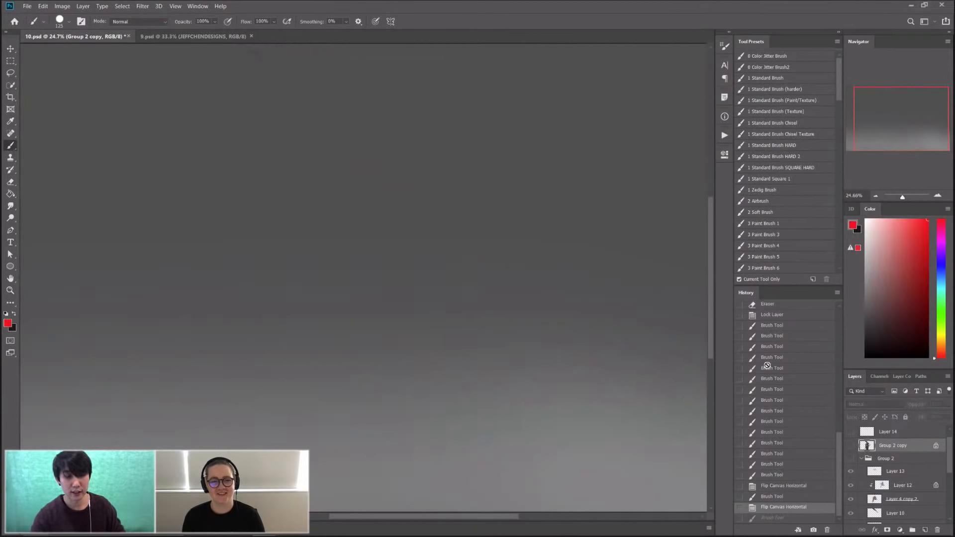
{"action": "key", "text": "z"}
{"action": "left_click", "coordinate": [851, 446]}
{"action": "key", "text": "slash"}
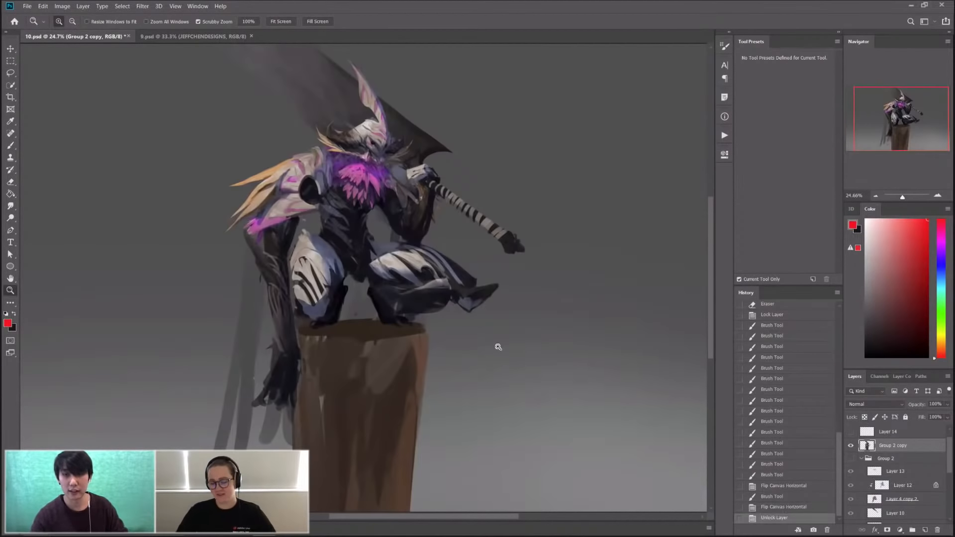
Try to paint dark lengthwise ridge strokes down the sword blade behind the helmet in sampled near-black
{"action": "left_click_drag", "start_coordinate": [497, 345], "coordinate": [474, 318]}
{"action": "left_click_drag", "start_coordinate": [366, 90], "coordinate": [432, 145]}
{"action": "key", "text": "b"}
{"action": "left_click", "coordinate": [487, 193], "text": "alt"}
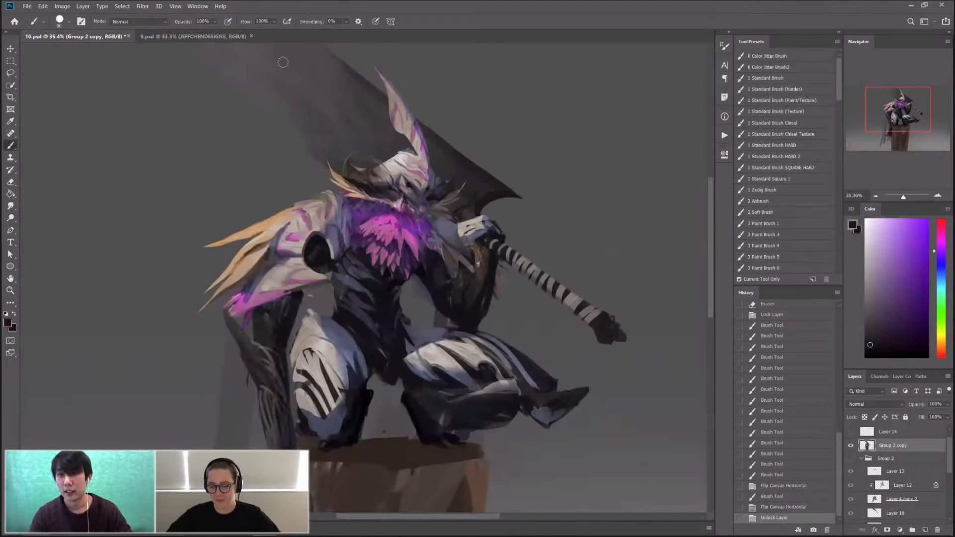
{"action": "left_click_drag", "start_coordinate": [311, 74], "coordinate": [383, 98]}
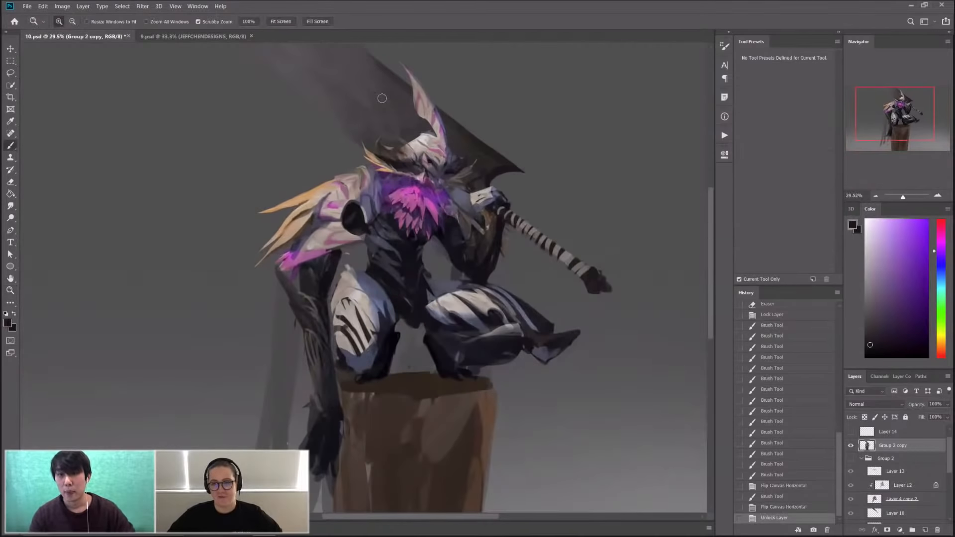
{"action": "left_click", "coordinate": [335, 64]}
{"action": "mouse_move", "coordinate": [335, 64]}
{"action": "left_mouse_down"}
{"action": "mouse_move", "coordinate": [315, 56]}
{"action": "mouse_move", "coordinate": [371, 136]}
{"action": "left_mouse_up"}
{"action": "key", "text": "bracketright"}
{"action": "key", "text": "bracketright"}
{"action": "key", "text": "bracketright"}
{"action": "left_click_drag", "start_coordinate": [328, 101], "coordinate": [379, 139]}
{"action": "left_click_drag", "start_coordinate": [285, 73], "coordinate": [373, 91]}
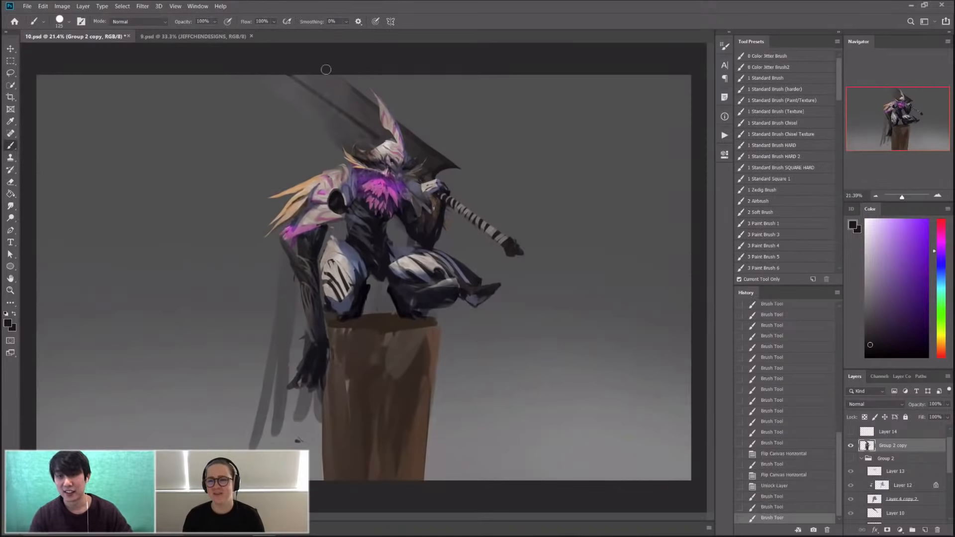
{"action": "key", "text": "ctrl+z"}
{"action": "key", "text": "ctrl+z"}
{"action": "key", "text": "ctrl+z"}
Paint a dark central ridge down the sword blade from the canvas edge towards the helmet
{"action": "mouse_move", "coordinate": [293, 72]}
{"action": "left_mouse_down"}
{"action": "mouse_move", "coordinate": [364, 127]}
{"action": "mouse_move", "coordinate": [348, 114]}
{"action": "left_mouse_up"}
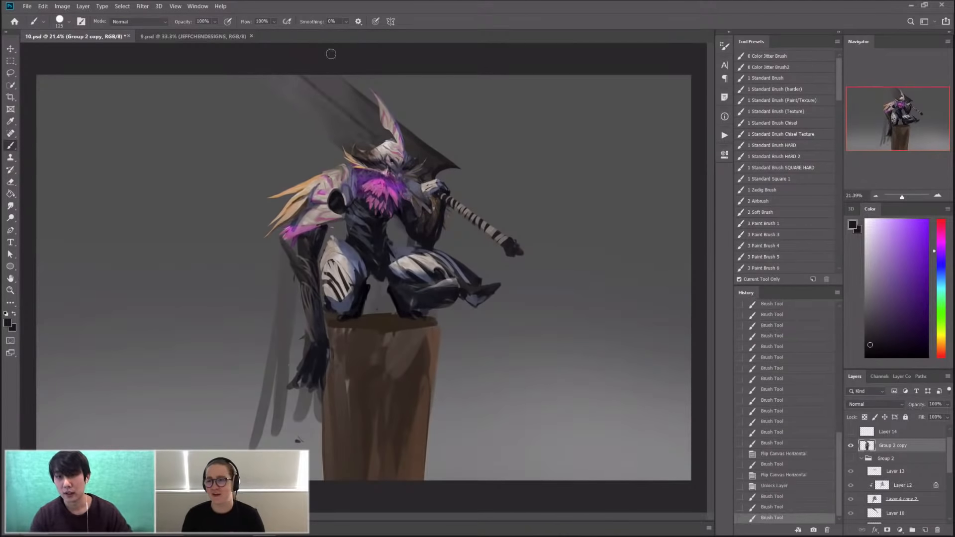
{"action": "key", "text": "z"}
{"action": "left_click_drag", "start_coordinate": [353, 49], "coordinate": [306, 52]}
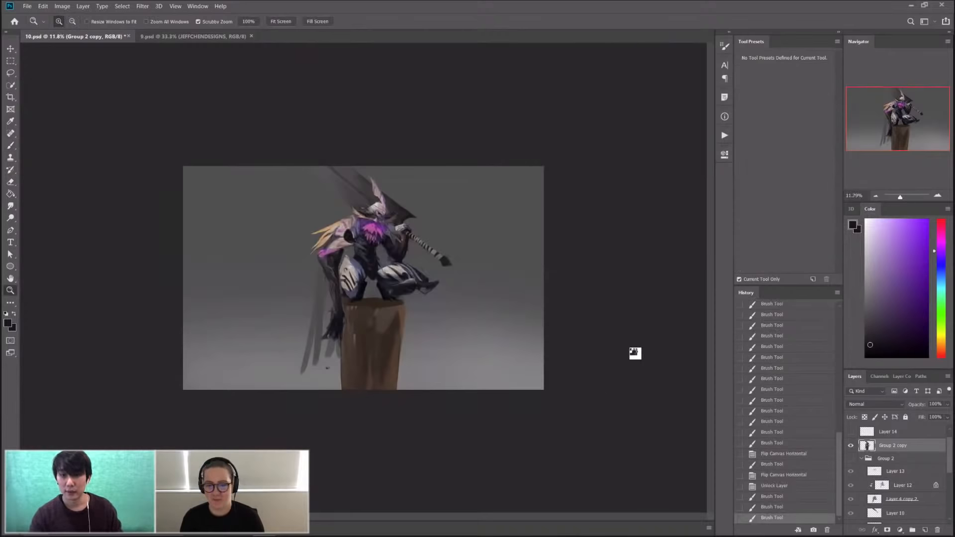
Flip the canvas horizontally, define the blade's faded long edge with a straight stroke of sampled dark grey, and flip it back
{"action": "key", "text": "ctrl+shift+h"}
{"action": "left_click_drag", "start_coordinate": [452, 74], "coordinate": [440, 73]}
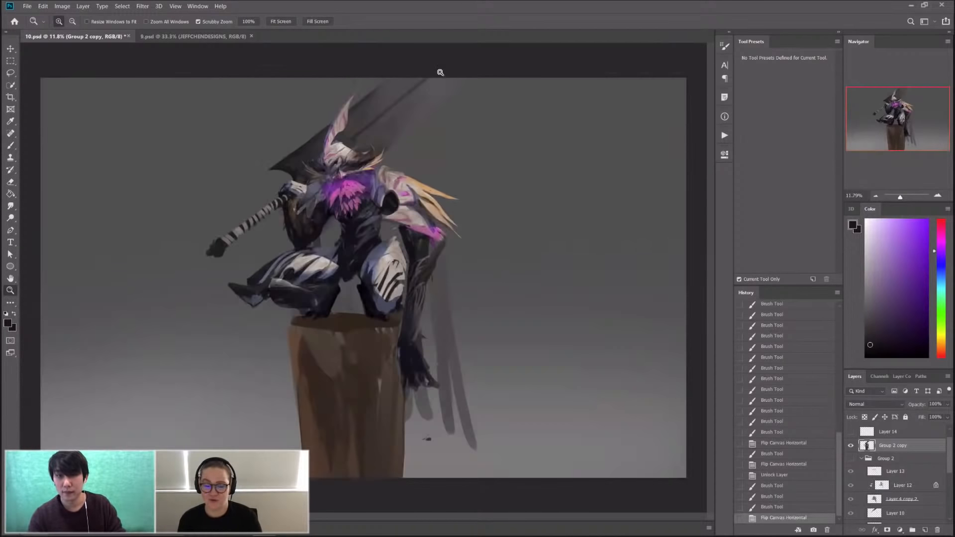
{"action": "left_click_drag", "start_coordinate": [398, 106], "coordinate": [437, 106]}
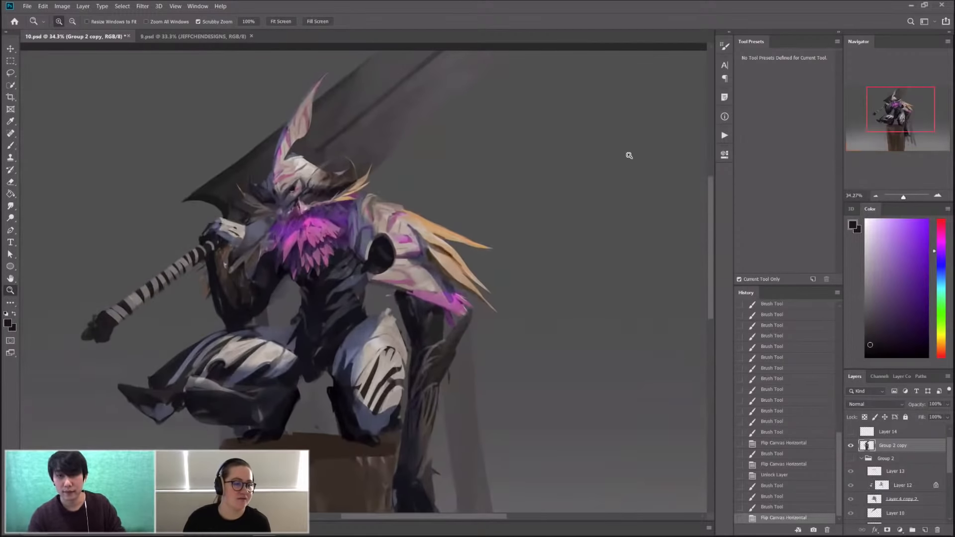
{"action": "scroll", "coordinate": [373, 226], "scroll_direction": "up", "scroll_amount": 2}
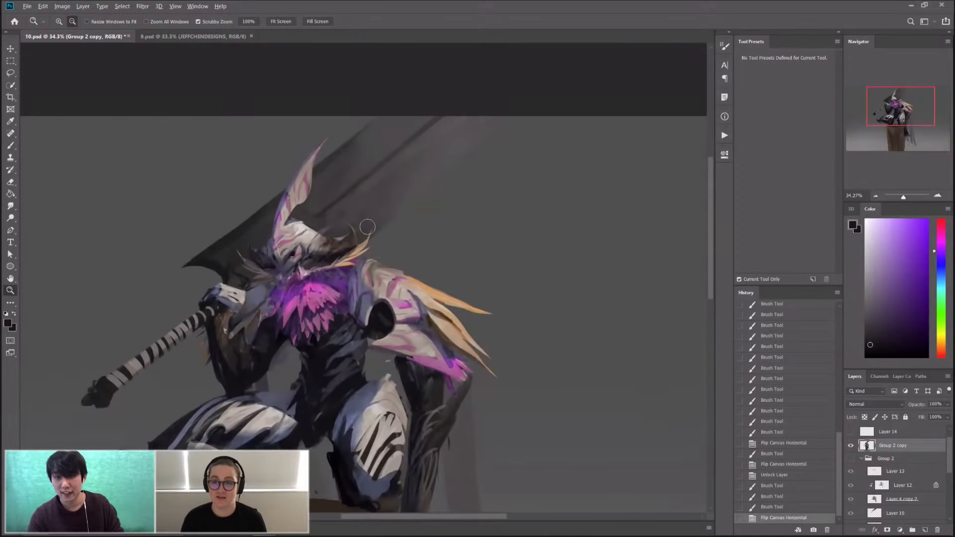
{"action": "left_click", "coordinate": [368, 227], "text": "alt"}
{"action": "left_click", "coordinate": [368, 228], "text": "alt"}
{"action": "left_click_drag", "start_coordinate": [405, 193], "coordinate": [546, 85]}
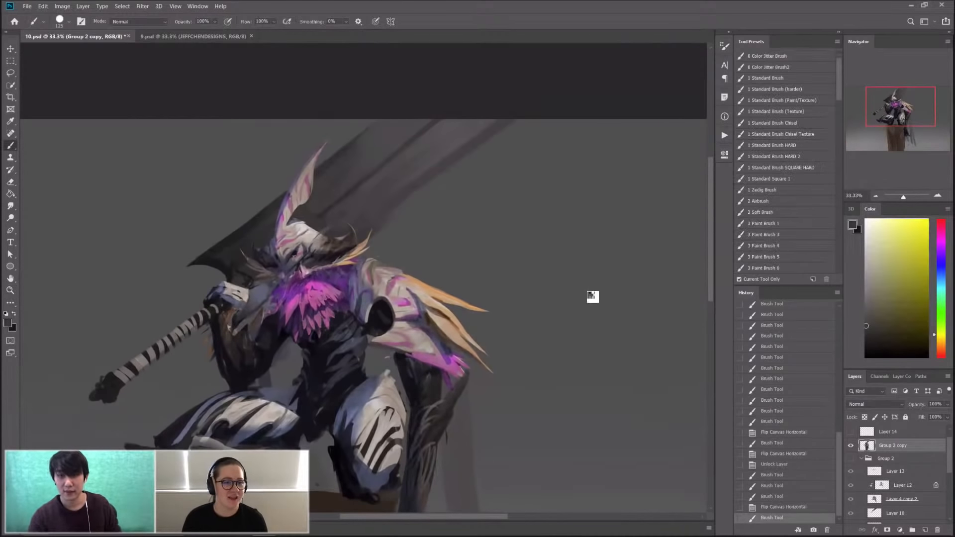
{"action": "left_click_drag", "start_coordinate": [595, 319], "coordinate": [528, 319]}
{"action": "key", "text": "ctrl+shift+h"}
Add a thin straight highlight in lighter grey along the blade's central ridge, from the canvas edge to the helmet
{"action": "left_click_drag", "start_coordinate": [352, 180], "coordinate": [688, 229]}
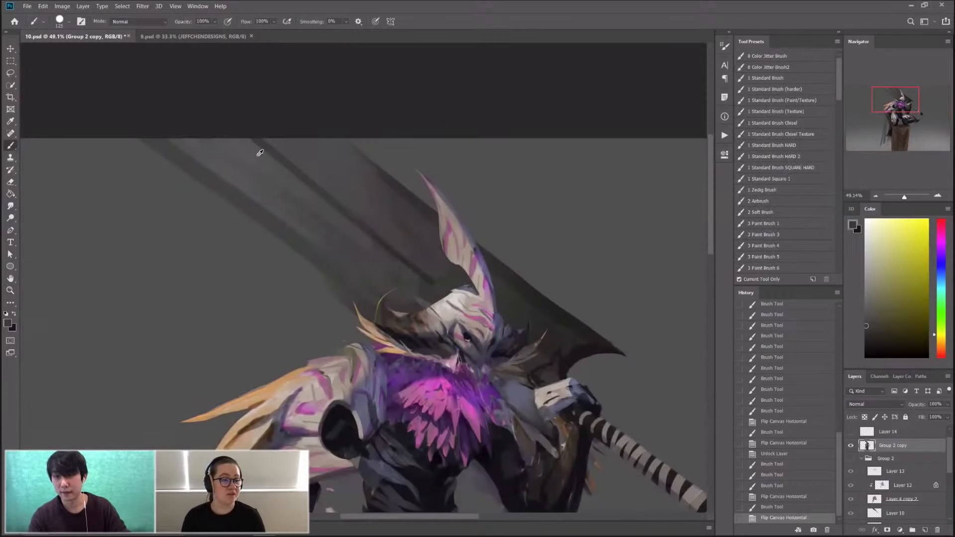
{"action": "left_click", "coordinate": [260, 153], "text": "alt"}
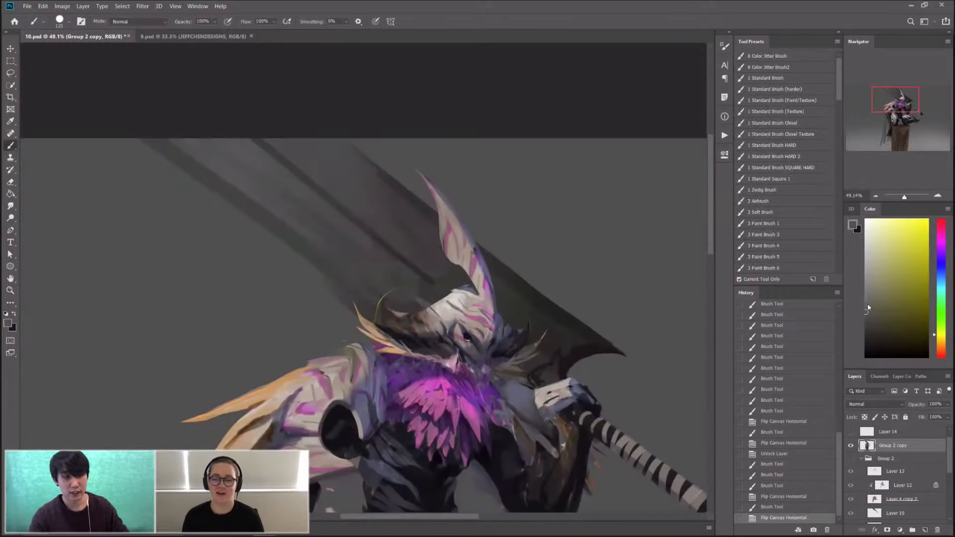
{"action": "key", "text": "bracketleft"}
{"action": "key", "text": "bracketleft"}
{"action": "key", "text": "bracketleft"}
{"action": "key", "text": "bracketleft"}
{"action": "key", "text": "bracketleft"}
{"action": "left_click_drag", "start_coordinate": [247, 139], "coordinate": [247, 141]}
{"action": "left_click", "coordinate": [244, 138]}
{"action": "left_click", "coordinate": [434, 286], "text": "shift"}
{"action": "left_click_drag", "start_coordinate": [472, 239], "coordinate": [329, 127]}
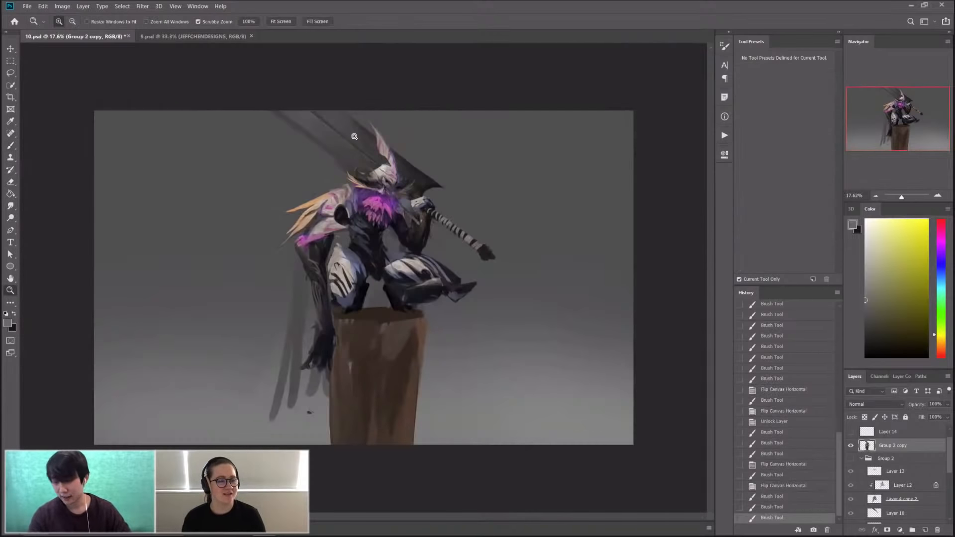
Blend the helmet end of the blade's ridge highlight into the dark blade with sampled greys
{"action": "key", "text": "x"}
{"action": "left_click_drag", "start_coordinate": [352, 136], "coordinate": [447, 250]}
{"action": "left_click", "coordinate": [447, 251], "text": "alt"}
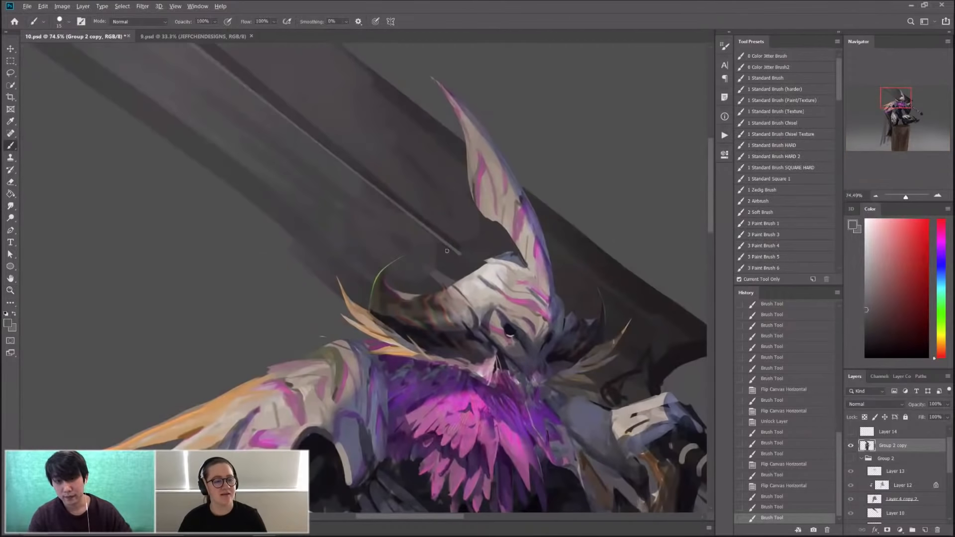
{"action": "left_click", "coordinate": [457, 250], "text": "alt"}
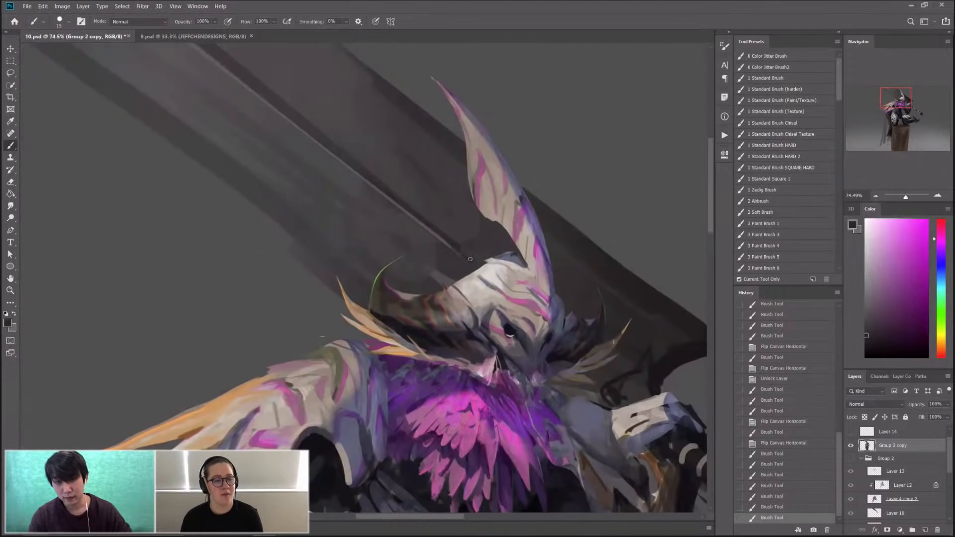
{"action": "left_click_drag", "start_coordinate": [447, 244], "coordinate": [460, 253]}
{"action": "left_click", "coordinate": [467, 259], "text": "alt"}
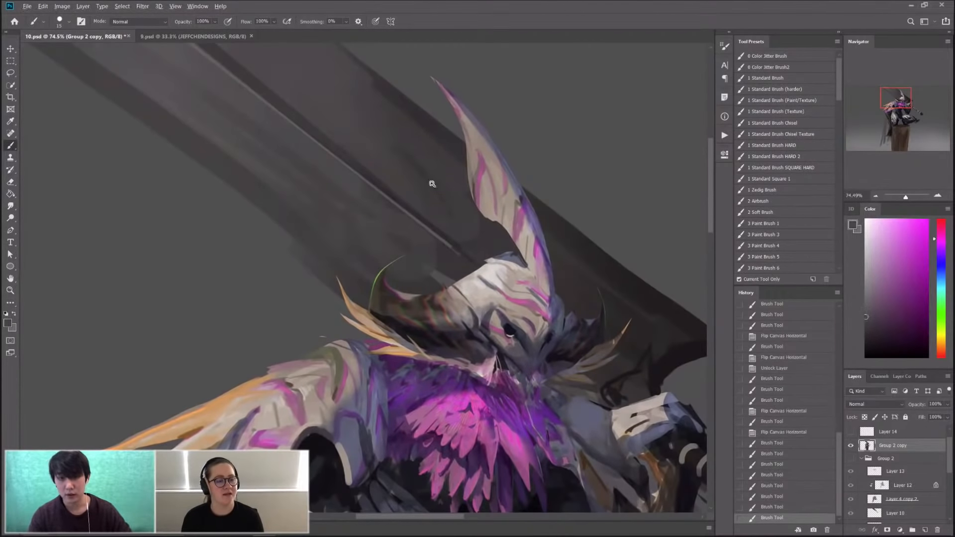
Smooth the blade's darker face beside the central ridge with a large brush and sampled dark grey
{"action": "mouse_move", "coordinate": [389, 134]}
{"action": "left_mouse_down"}
{"action": "mouse_move", "coordinate": [336, 118]}
{"action": "mouse_move", "coordinate": [370, 141]}
{"action": "left_mouse_up"}
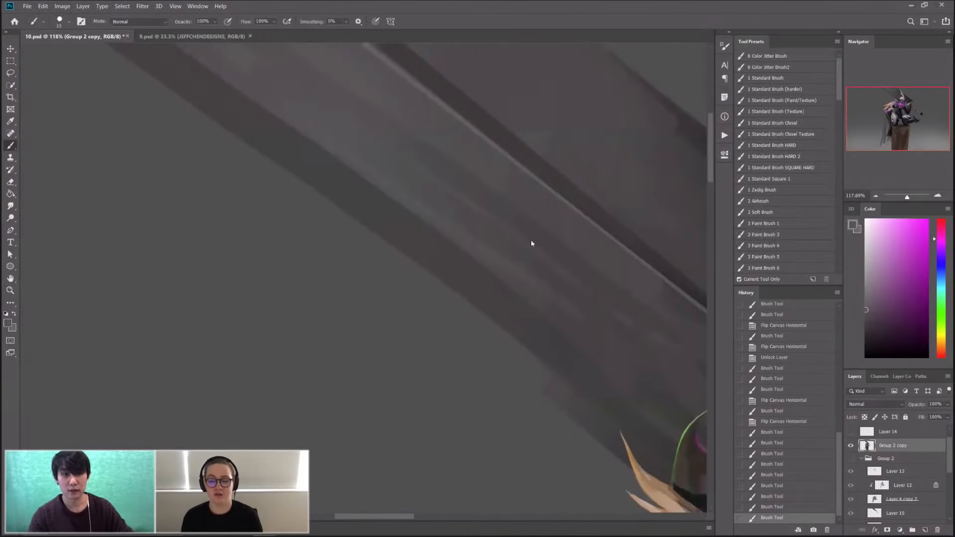
{"action": "left_click_drag", "start_coordinate": [846, 302], "coordinate": [780, 79]}
{"action": "key", "text": "bracketright"}
{"action": "key", "text": "bracketright"}
{"action": "key", "text": "bracketright"}
{"action": "key", "text": "bracketright"}
{"action": "key", "text": "bracketright"}
{"action": "key", "text": "bracketright"}
{"action": "key", "text": "bracketright"}
{"action": "key", "text": "bracketright"}
{"action": "key", "text": "bracketright"}
{"action": "key", "text": "bracketright"}
{"action": "key", "text": "bracketright"}
{"action": "key", "text": "bracketright"}
{"action": "key", "text": "bracketright"}
{"action": "key", "text": "bracketright"}
{"action": "key", "text": "bracketright"}
{"action": "key", "text": "bracketright"}
{"action": "key", "text": "bracketright"}
{"action": "key", "text": "bracketleft"}
{"action": "key", "text": "bracketleft"}
{"action": "key", "text": "bracketleft"}
{"action": "key", "text": "bracketleft"}
{"action": "left_click", "coordinate": [584, 196], "text": "alt"}
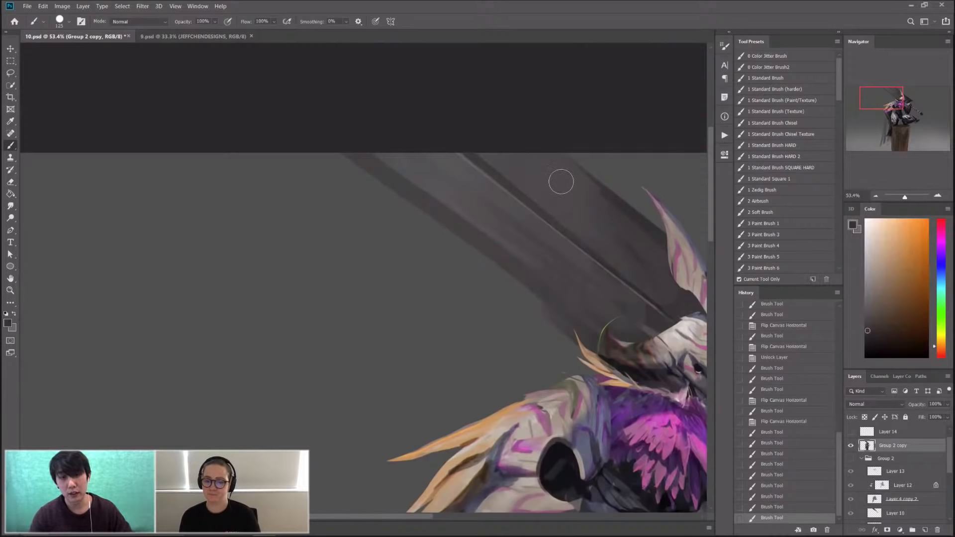
{"action": "mouse_move", "coordinate": [581, 198]}
{"action": "left_mouse_down"}
{"action": "mouse_move", "coordinate": [593, 227]}
{"action": "mouse_move", "coordinate": [580, 211]}
{"action": "mouse_move", "coordinate": [629, 241]}
{"action": "left_mouse_up"}
{"action": "scroll", "coordinate": [625, 189], "scroll_direction": "down", "scroll_amount": 3}
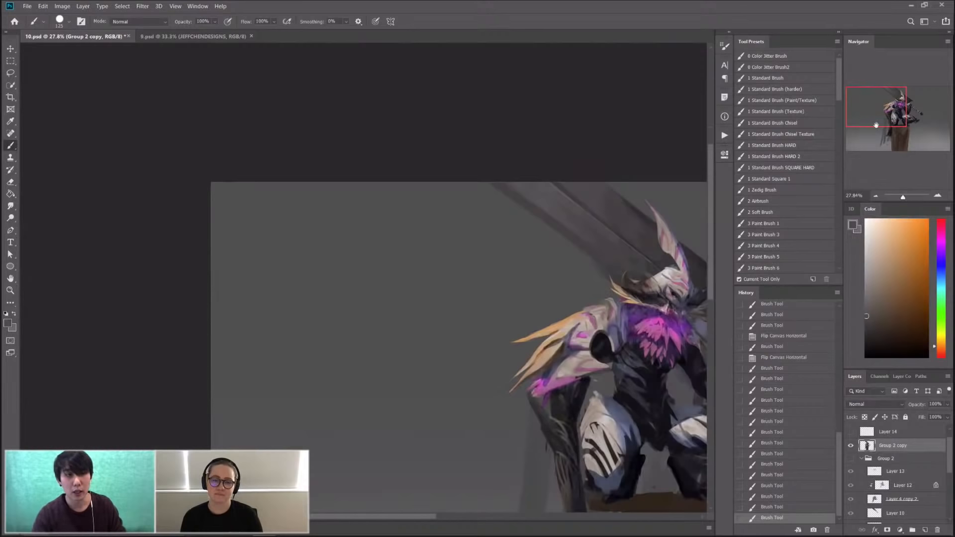
Repaint the layered armour plate beneath the hand gripping the sword with sampled muted greys
{"action": "left_click", "coordinate": [898, 121]}
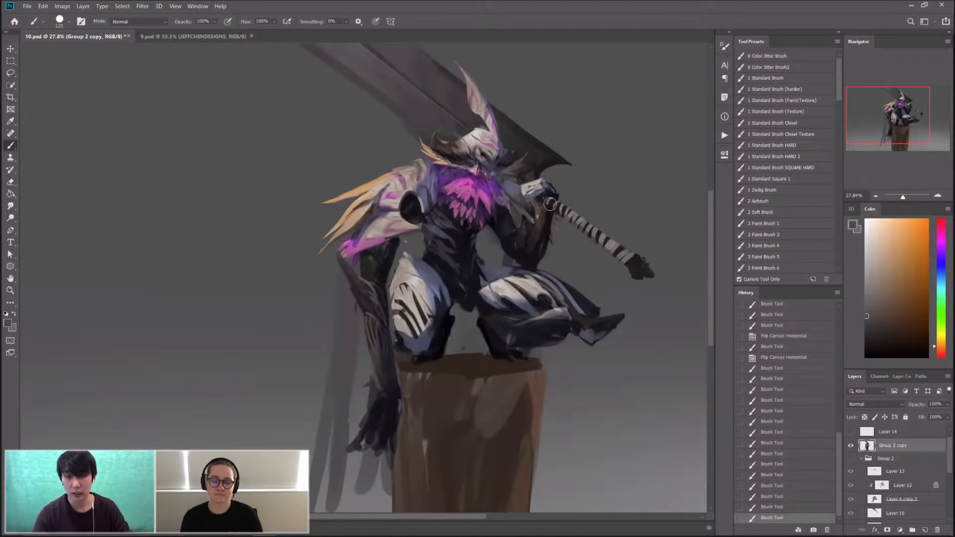
{"action": "scroll", "coordinate": [508, 180], "scroll_direction": "up", "scroll_amount": 3}
{"action": "key", "text": "z"}
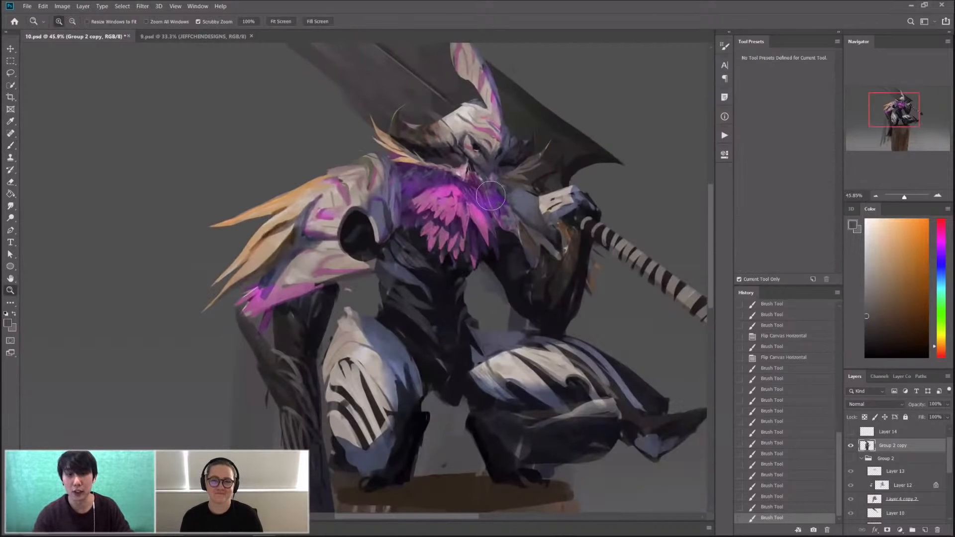
{"action": "scroll", "coordinate": [490, 196], "scroll_direction": "up", "scroll_amount": 2}
{"action": "key", "text": "b"}
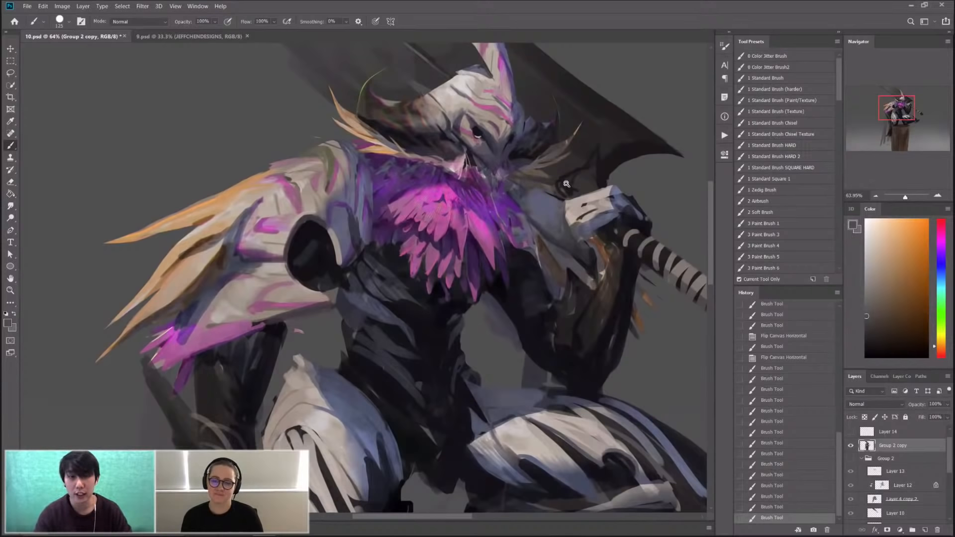
{"action": "scroll", "coordinate": [587, 175], "scroll_direction": "down", "scroll_amount": 3}
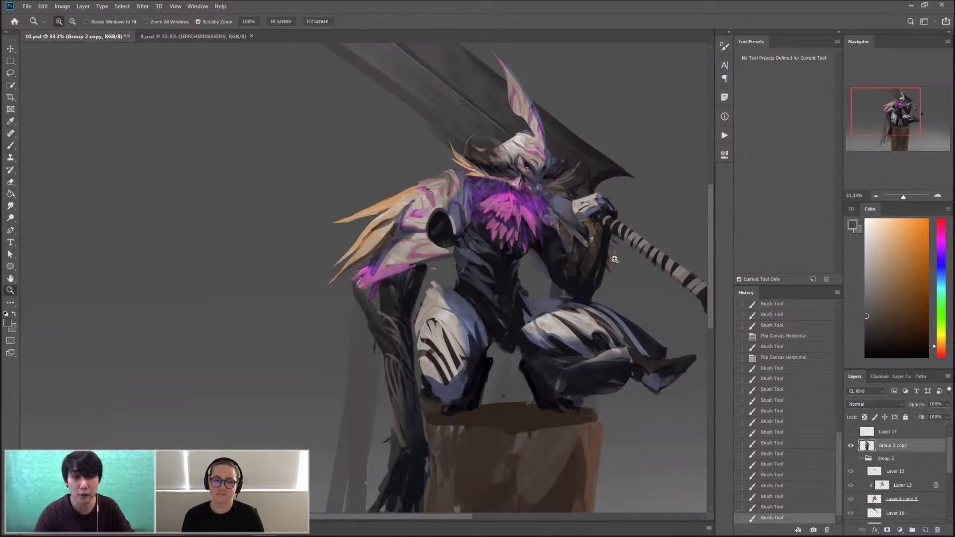
{"action": "scroll", "coordinate": [567, 244], "scroll_direction": "up", "scroll_amount": 5}
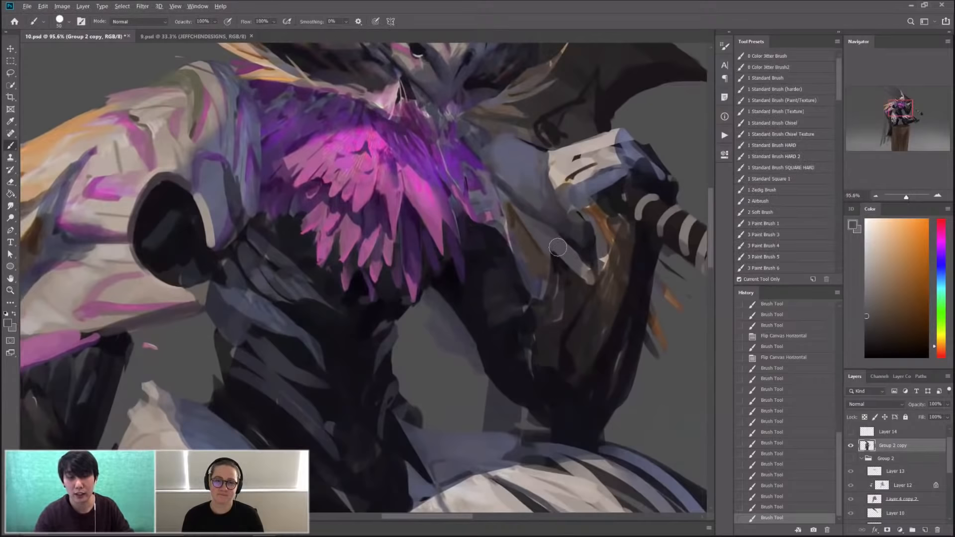
{"action": "left_click", "coordinate": [558, 245], "text": "alt"}
{"action": "scroll", "coordinate": [587, 258], "scroll_direction": "down", "scroll_amount": 3}
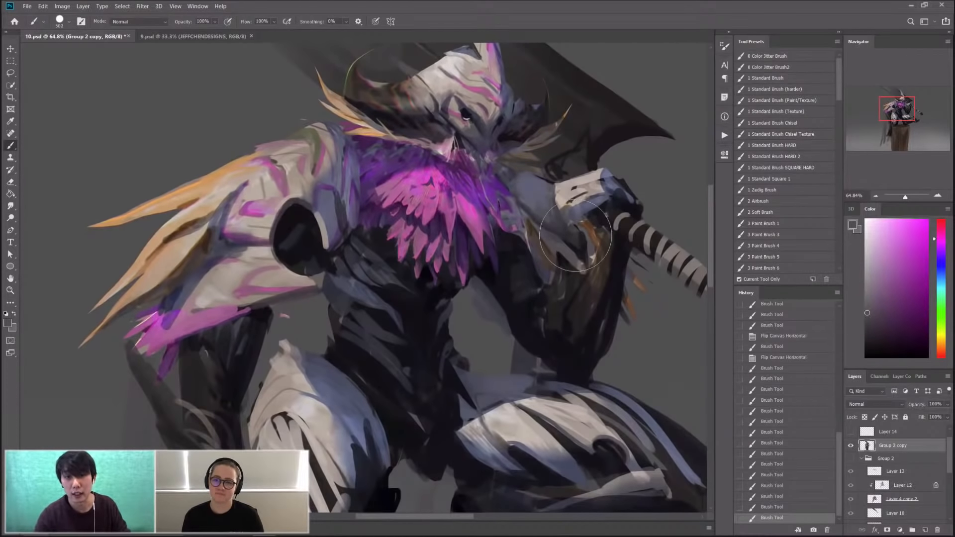
{"action": "mouse_move", "coordinate": [560, 250]}
{"action": "left_mouse_down"}
{"action": "mouse_move", "coordinate": [567, 286]}
{"action": "mouse_move", "coordinate": [547, 273]}
{"action": "mouse_move", "coordinate": [547, 256]}
{"action": "mouse_move", "coordinate": [567, 273]}
{"action": "left_mouse_up"}
{"action": "left_click", "coordinate": [555, 282], "text": "alt"}
{"action": "key", "text": "bracketleft"}
{"action": "left_click", "coordinate": [545, 255], "text": "alt"}
{"action": "left_click", "coordinate": [573, 263], "text": "alt"}
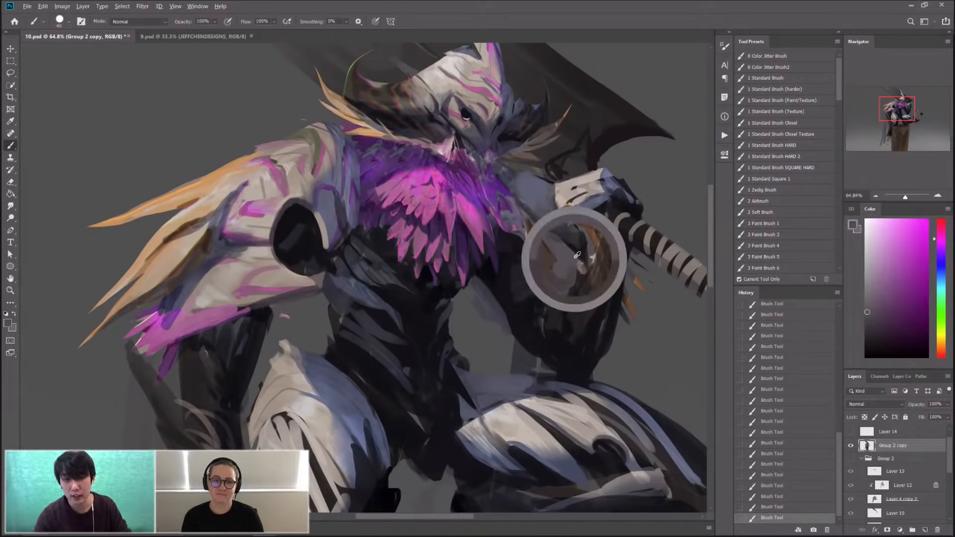
Define that plate's lower edge against the raised arm with sampled dark tones
{"action": "left_click", "coordinate": [538, 279], "text": "alt"}
{"action": "left_click", "coordinate": [503, 264], "text": "alt"}
{"action": "left_click_drag", "start_coordinate": [545, 283], "coordinate": [556, 304]}
{"action": "left_click_drag", "start_coordinate": [524, 210], "coordinate": [595, 273]}
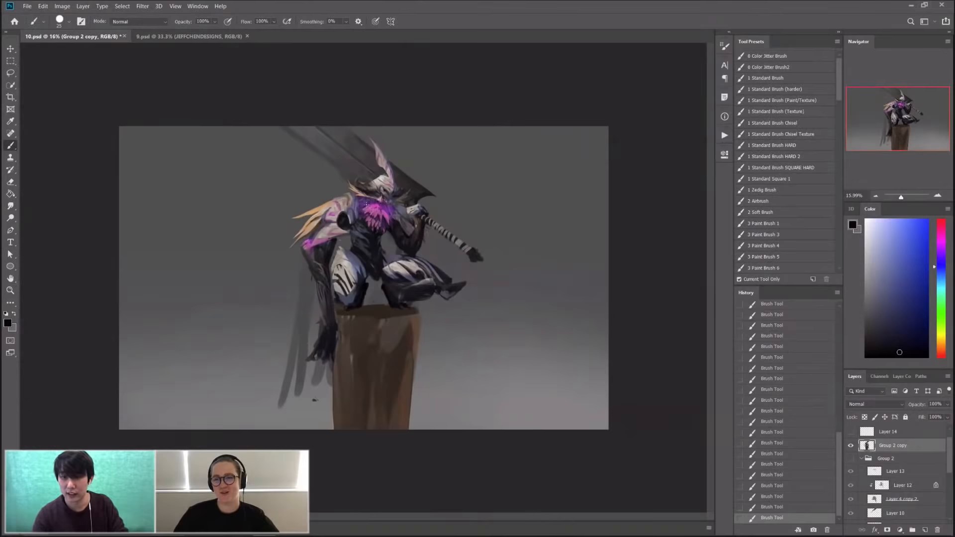
Flip the canvas horizontally and paint a purple feather tip behind the raised arm's elbow
{"action": "key", "text": "ctrl+shift+h"}
{"action": "left_click_drag", "start_coordinate": [306, 220], "coordinate": [477, 248], "text": "ctrl"}
{"action": "left_click", "coordinate": [679, 293], "text": "alt"}
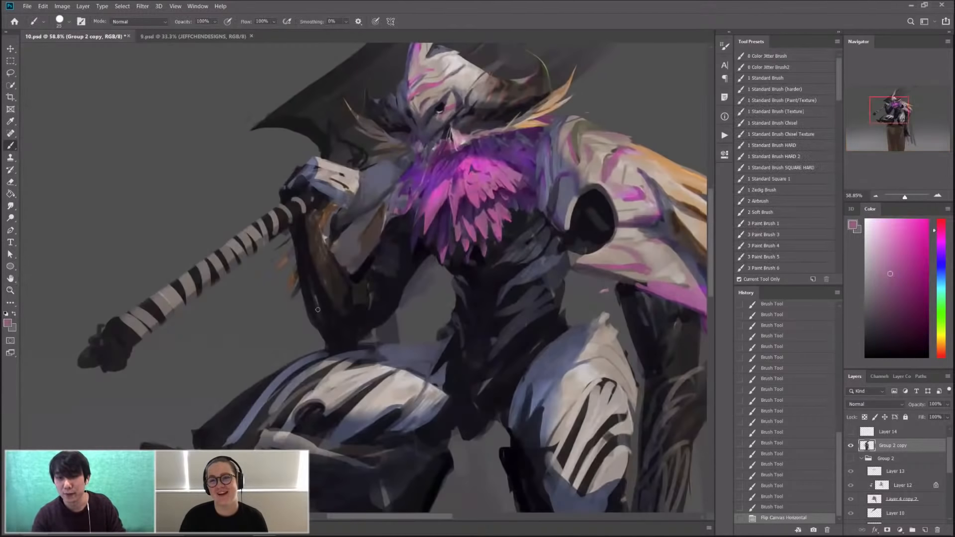
{"action": "key", "text": "ctrl+z"}
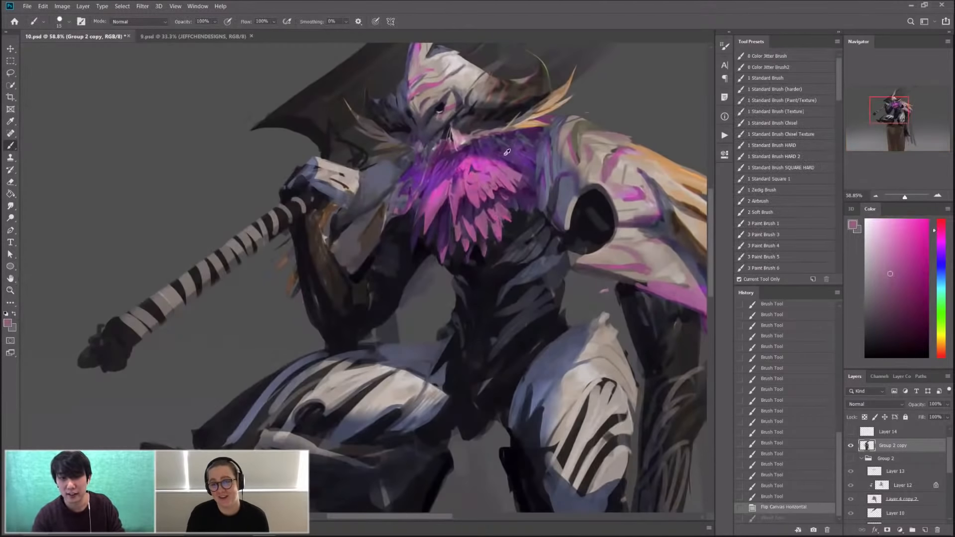
{"action": "left_click", "coordinate": [307, 302], "text": "alt"}
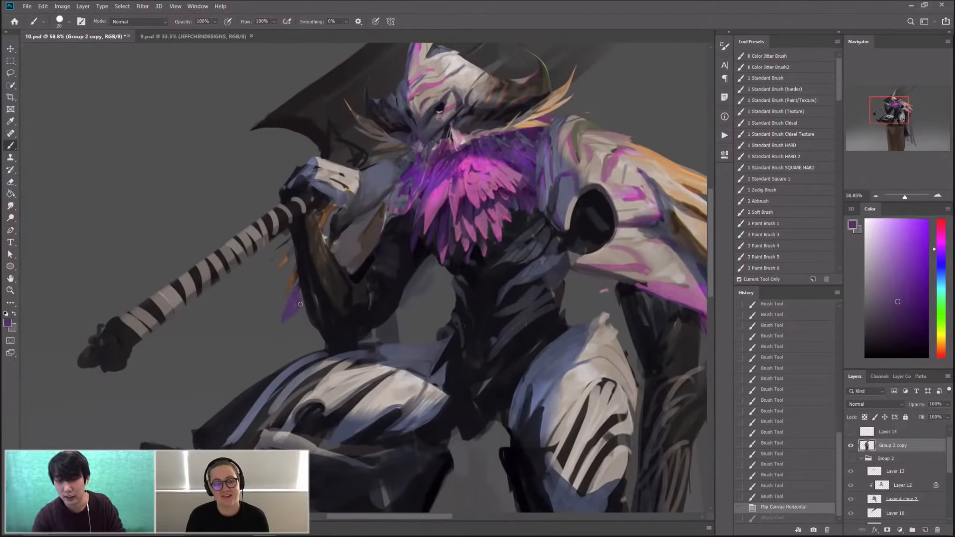
{"action": "left_click_drag", "start_coordinate": [301, 305], "coordinate": [301, 293]}
{"action": "left_click_drag", "start_coordinate": [657, 224], "coordinate": [503, 229], "text": "ctrl"}
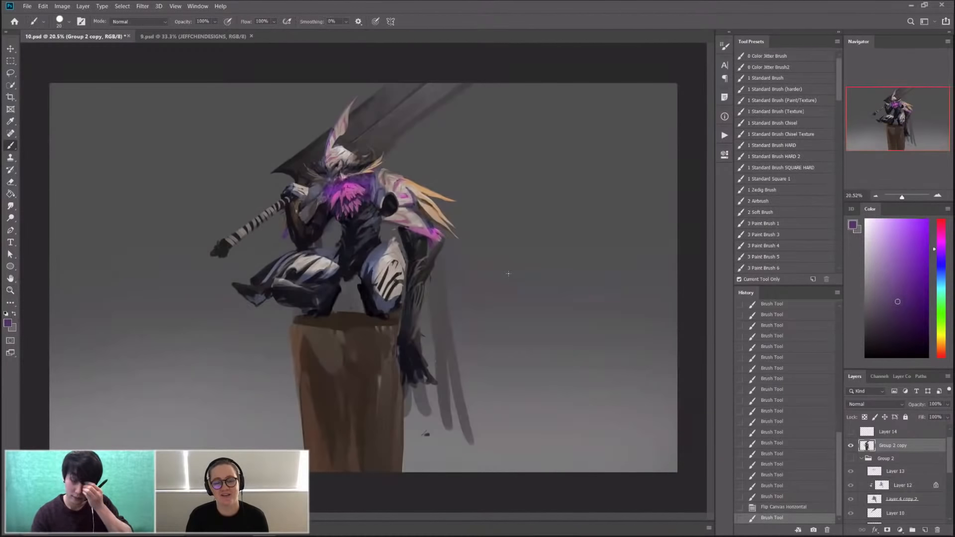
Repaint the lowered arm's upper section beneath the pink armour edge with sampled dark tones
{"action": "left_click_drag", "start_coordinate": [445, 220], "coordinate": [592, 224], "text": "ctrl"}
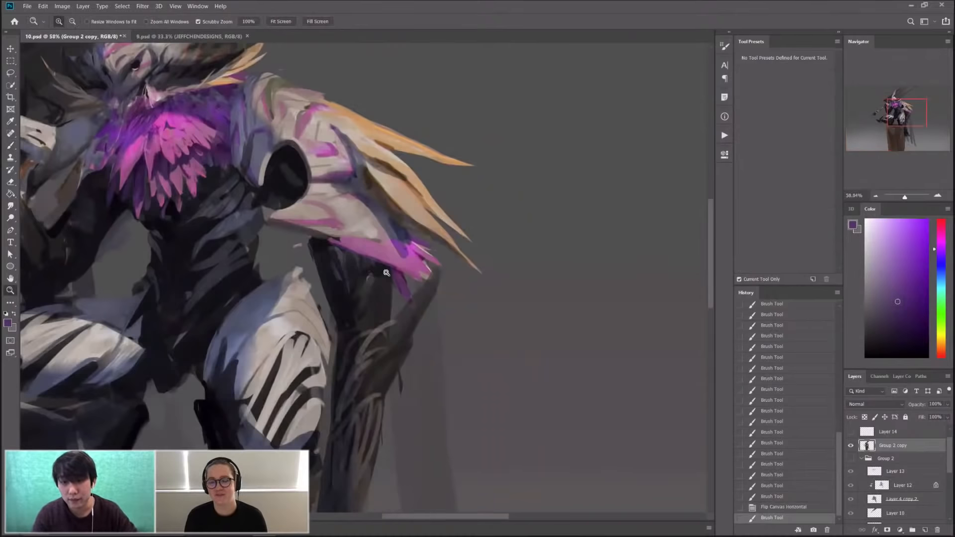
{"action": "left_click_drag", "start_coordinate": [366, 267], "coordinate": [395, 270], "text": "ctrl"}
{"action": "left_click", "coordinate": [382, 276], "text": "alt"}
{"action": "left_click_drag", "start_coordinate": [350, 318], "coordinate": [340, 279]}
{"action": "left_click_drag", "start_coordinate": [336, 269], "coordinate": [344, 289]}
{"action": "left_click", "coordinate": [343, 271], "text": "alt"}
{"action": "key", "text": "bracketright"}
{"action": "left_click", "coordinate": [340, 259], "text": "alt"}
{"action": "left_click", "coordinate": [326, 272], "text": "alt"}
{"action": "left_click_drag", "start_coordinate": [319, 258], "coordinate": [339, 286]}
{"action": "left_click_drag", "start_coordinate": [328, 262], "coordinate": [338, 284]}
Reshape the lowered arm around the elbow with strokes of sampled dark greys and browns
{"action": "left_click", "coordinate": [294, 228], "text": "alt"}
{"action": "left_click", "coordinate": [298, 220], "text": "alt"}
{"action": "left_click_drag", "start_coordinate": [290, 225], "coordinate": [303, 266]}
{"action": "mouse_move", "coordinate": [285, 213]}
{"action": "left_mouse_down"}
{"action": "mouse_move", "coordinate": [302, 282]}
{"action": "mouse_move", "coordinate": [301, 273]}
{"action": "left_mouse_up"}
{"action": "left_click_drag", "start_coordinate": [308, 223], "coordinate": [299, 211]}
{"action": "left_click_drag", "start_coordinate": [343, 217], "coordinate": [266, 229]}
{"action": "mouse_move", "coordinate": [395, 248]}
{"action": "left_mouse_down"}
{"action": "mouse_move", "coordinate": [449, 282]}
{"action": "mouse_move", "coordinate": [466, 268]}
{"action": "mouse_move", "coordinate": [444, 273]}
{"action": "mouse_move", "coordinate": [444, 307]}
{"action": "mouse_move", "coordinate": [434, 299]}
{"action": "left_mouse_up"}
{"action": "left_click", "coordinate": [441, 271], "text": "alt"}
{"action": "left_click", "coordinate": [448, 275], "text": "alt"}
{"action": "mouse_move", "coordinate": [494, 284]}
{"action": "left_mouse_down"}
{"action": "mouse_move", "coordinate": [482, 285]}
{"action": "mouse_move", "coordinate": [506, 309]}
{"action": "left_mouse_up"}
{"action": "left_click", "coordinate": [486, 333], "text": "alt"}
{"action": "mouse_move", "coordinate": [521, 268]}
{"action": "left_mouse_down"}
{"action": "mouse_move", "coordinate": [506, 302]}
{"action": "mouse_move", "coordinate": [522, 276]}
{"action": "left_mouse_up"}
{"action": "mouse_move", "coordinate": [522, 276]}
{"action": "left_mouse_down"}
{"action": "mouse_move", "coordinate": [535, 252]}
{"action": "mouse_move", "coordinate": [526, 287]}
{"action": "mouse_move", "coordinate": [570, 304]}
{"action": "left_mouse_up"}
Fill out the outer contour of the lowered forearm with sampled dark brown
{"action": "left_click", "coordinate": [503, 353], "text": "alt"}
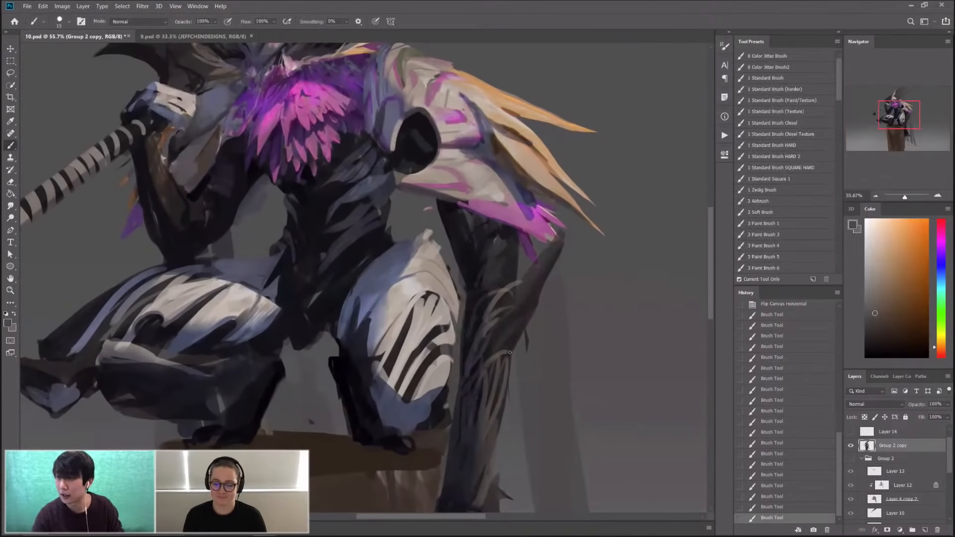
{"action": "left_click", "coordinate": [501, 410], "text": "alt"}
{"action": "key", "text": "]"}
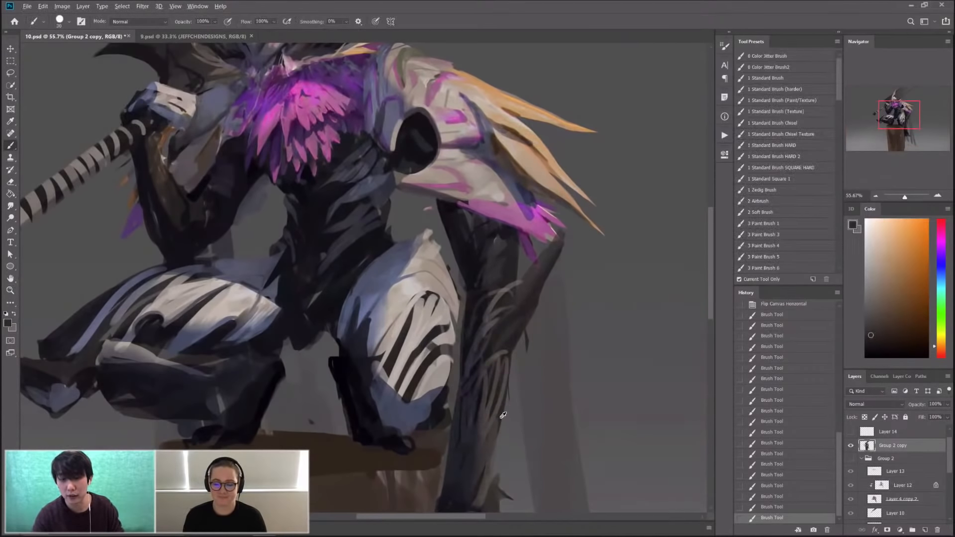
{"action": "left_click", "coordinate": [503, 415], "text": "alt"}
{"action": "left_click_drag", "start_coordinate": [511, 363], "coordinate": [501, 416]}
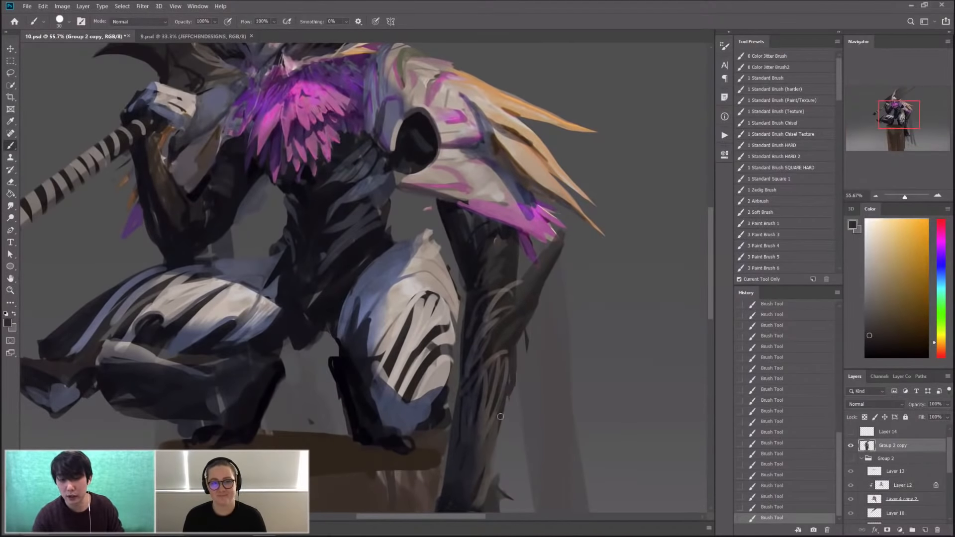
Refine the wrist and back of the lowered hand with sampled near-black tones
{"action": "key", "text": "z"}
{"action": "mouse_move", "coordinate": [561, 335]}
{"action": "left_mouse_down"}
{"action": "mouse_move", "coordinate": [428, 279]}
{"action": "mouse_move", "coordinate": [412, 429]}
{"action": "mouse_move", "coordinate": [410, 420]}
{"action": "left_mouse_up"}
{"action": "left_click", "coordinate": [402, 448], "text": "alt"}
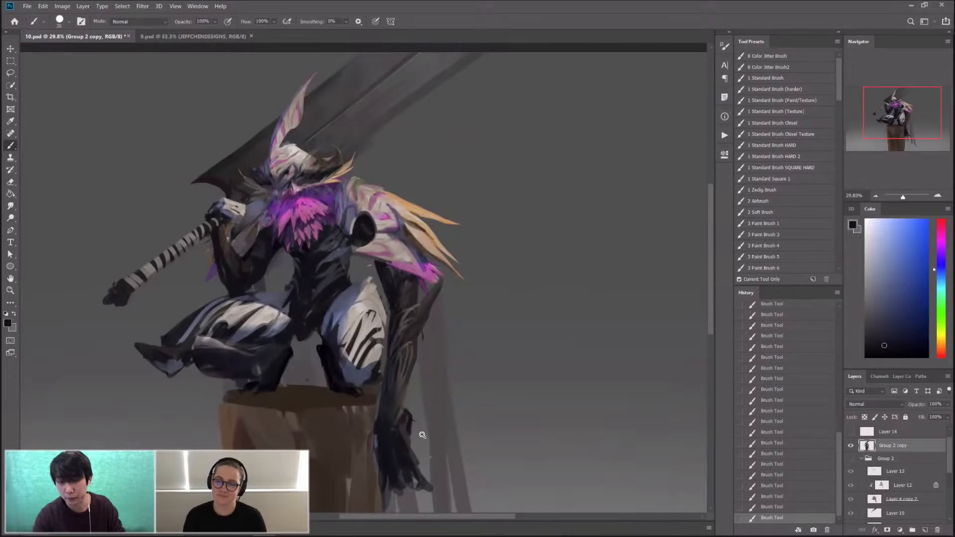
{"action": "scroll", "coordinate": [423, 435], "scroll_direction": "up", "scroll_amount": 2}
{"action": "left_click", "coordinate": [410, 432], "text": "alt"}
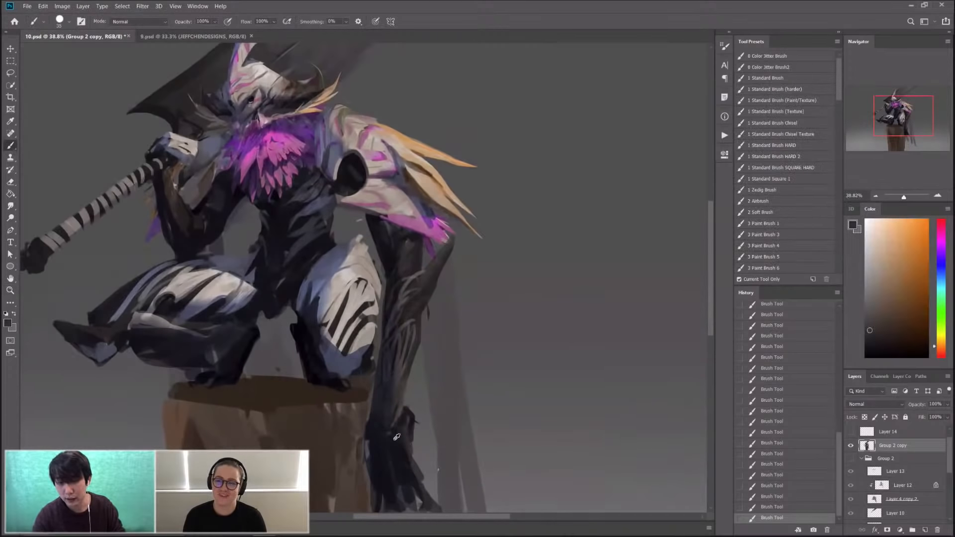
{"action": "left_click", "coordinate": [394, 427], "text": "alt"}
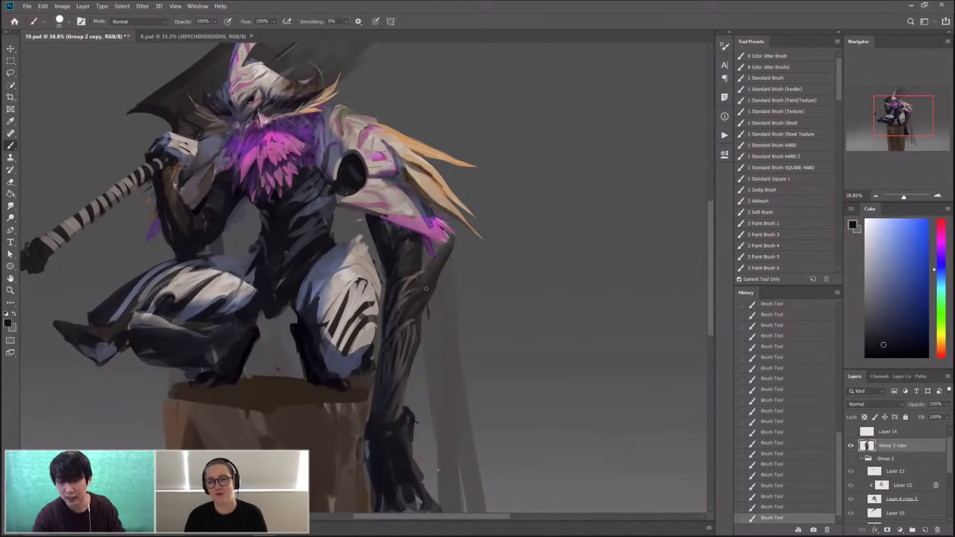
Add light grey streaks to the lowered forearm just below the elbow, then sample dark brown for a smaller brush
{"action": "left_click", "coordinate": [360, 267], "text": "alt"}
{"action": "left_click_drag", "start_coordinate": [395, 313], "coordinate": [420, 294]}
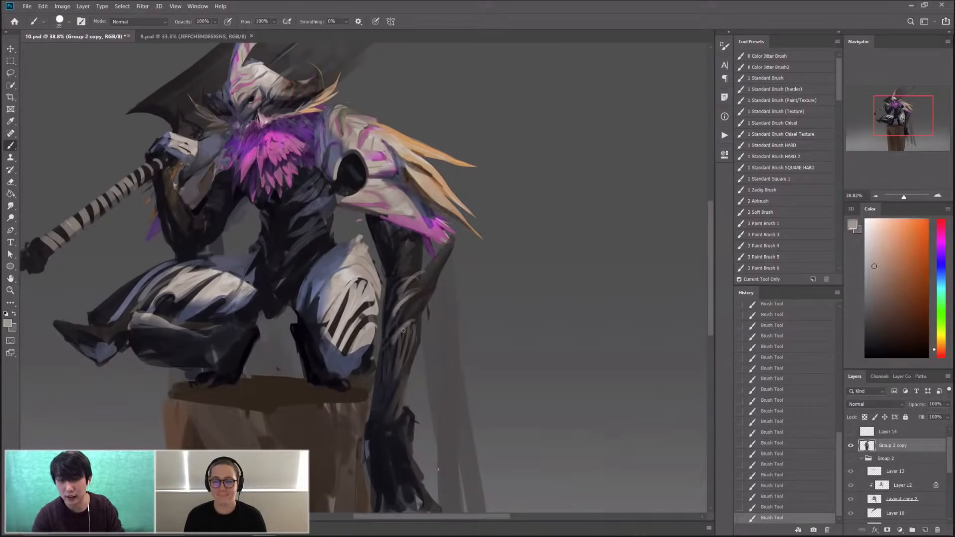
{"action": "left_click", "coordinate": [403, 314], "text": "alt"}
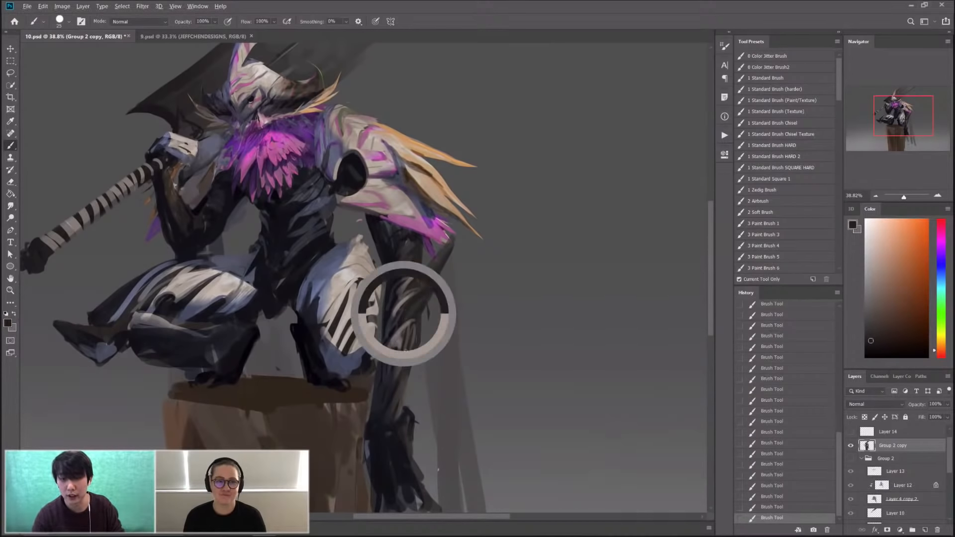
{"action": "key", "text": "bracketleft"}
{"action": "key", "text": "bracketleft"}
{"action": "key", "text": "bracketleft"}
{"action": "left_click_drag", "start_coordinate": [572, 371], "coordinate": [527, 380]}
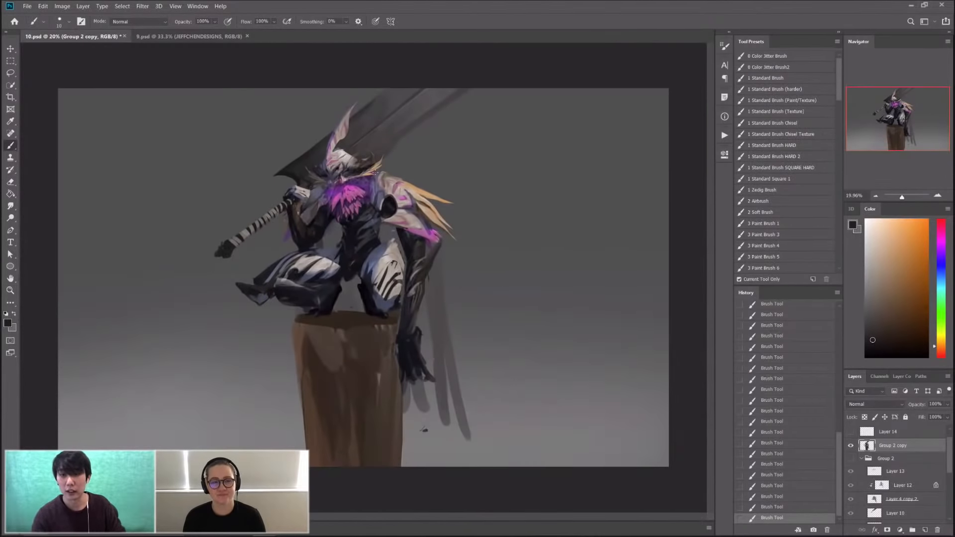
Flip the canvas horizontally again and paint the torso's outer edge beneath the shoulder armour in sampled dark blue-grey
{"action": "key", "text": "ctrl+shift+h"}
{"action": "mouse_move", "coordinate": [354, 211]}
{"action": "left_mouse_down"}
{"action": "mouse_move", "coordinate": [326, 267]}
{"action": "mouse_move", "coordinate": [331, 285]}
{"action": "left_mouse_up"}
{"action": "left_click", "coordinate": [316, 268], "text": "alt"}
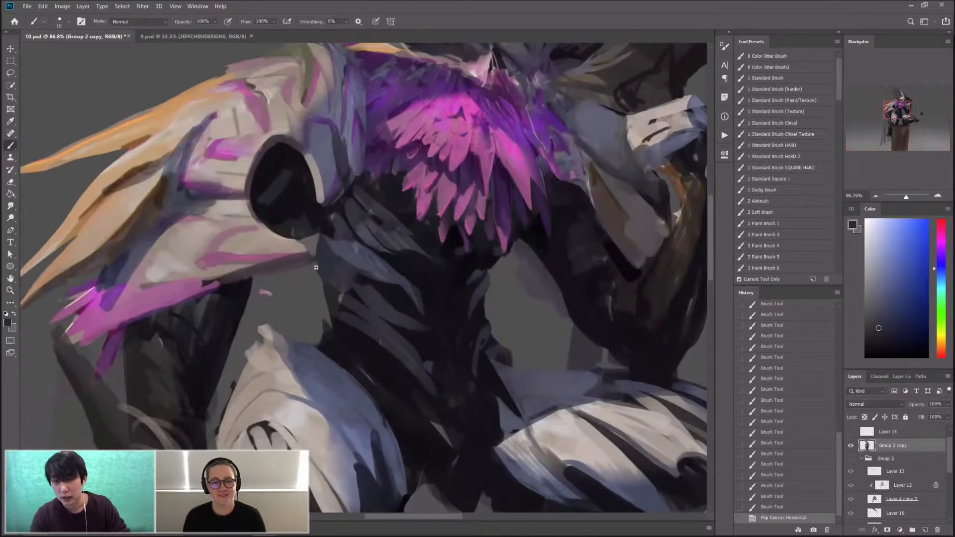
{"action": "left_click_drag", "start_coordinate": [312, 268], "coordinate": [334, 310]}
{"action": "key", "text": "ctrl+space"}
{"action": "left_click_drag", "start_coordinate": [572, 324], "coordinate": [527, 337]}
{"action": "mouse_move", "coordinate": [530, 294]}
{"action": "left_mouse_down"}
{"action": "mouse_move", "coordinate": [517, 296]}
{"action": "mouse_move", "coordinate": [570, 271]}
{"action": "mouse_move", "coordinate": [552, 264]}
{"action": "left_mouse_up"}
{"action": "key", "text": "ctrl+space"}
{"action": "key", "text": "ctrl+space"}
{"action": "left_click_drag", "start_coordinate": [499, 210], "coordinate": [516, 209]}
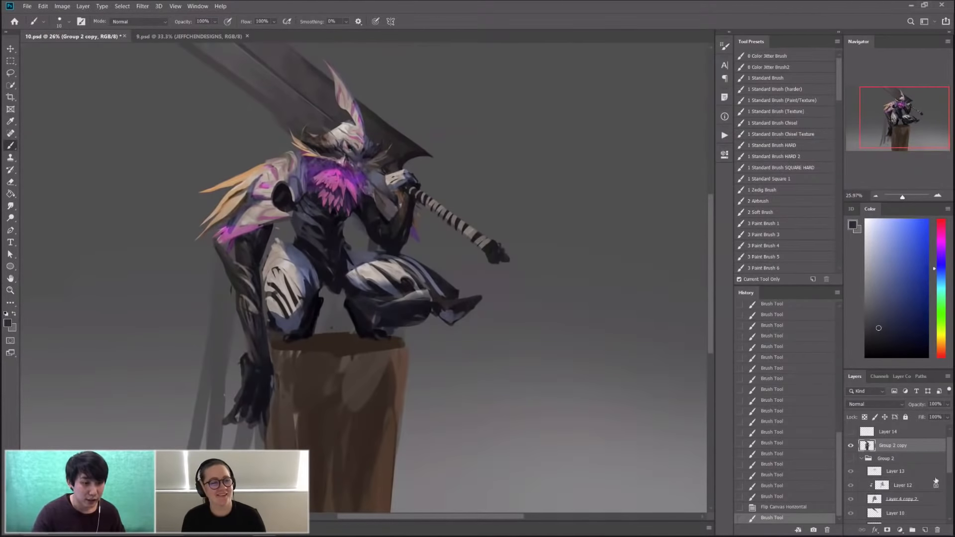
Create a new layer above Group 2 copy and set the brush colour to white
{"action": "left_click", "coordinate": [926, 530]}
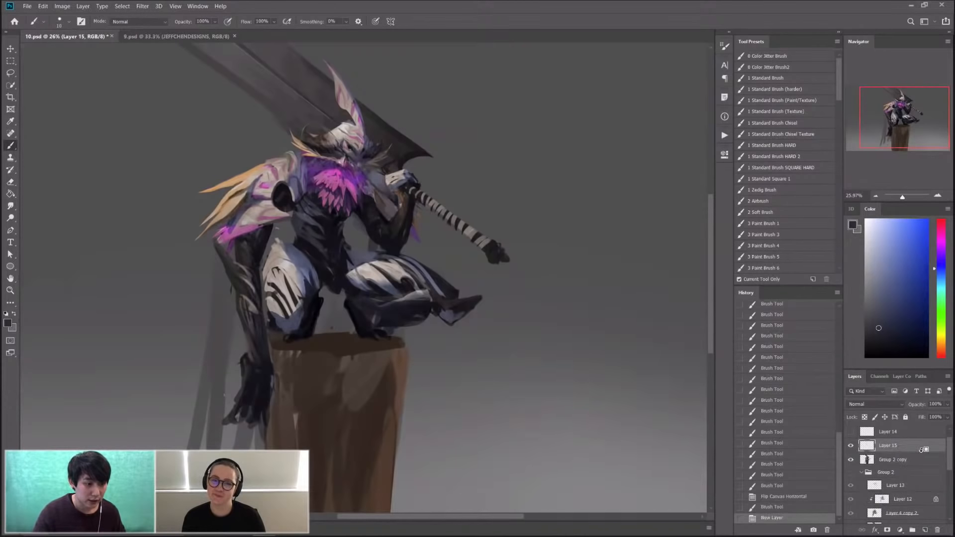
{"action": "key", "text": "ctrl+space"}
{"action": "left_click_drag", "start_coordinate": [346, 80], "coordinate": [360, 85]}
{"action": "key", "text": "ctrl+space"}
{"action": "mouse_move", "coordinate": [304, 59]}
{"action": "left_mouse_down"}
{"action": "mouse_move", "coordinate": [435, 109]}
{"action": "mouse_move", "coordinate": [503, 218]}
{"action": "mouse_move", "coordinate": [486, 196]}
{"action": "mouse_move", "coordinate": [508, 197]}
{"action": "left_mouse_up"}
{"action": "key", "text": "ctrl+space"}
{"action": "key", "text": "ctrl+space"}
{"action": "left_click_drag", "start_coordinate": [879, 273], "coordinate": [865, 221]}
{"action": "key", "text": "ctrl+space"}
{"action": "left_click_drag", "start_coordinate": [449, 175], "coordinate": [463, 175]}
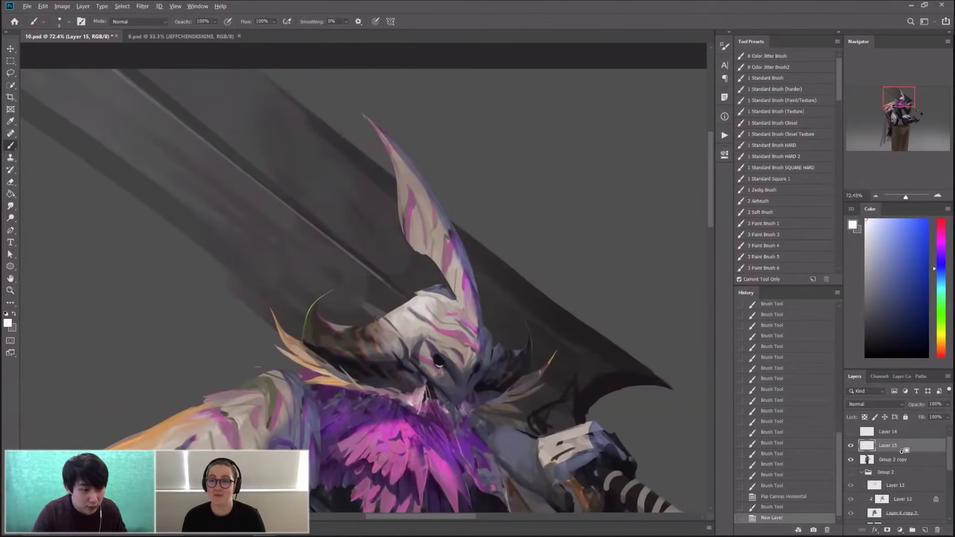
Paint a thin white rim highlight down the outer edge of the helmet's tall crest and erase the excess at its tip
{"action": "left_click_drag", "start_coordinate": [370, 120], "coordinate": [412, 161]}
{"action": "key", "text": "ctrl+z"}
{"action": "key", "text": "ctrl+z"}
{"action": "left_click_drag", "start_coordinate": [370, 119], "coordinate": [425, 180]}
{"action": "key", "text": "ctrl+z"}
{"action": "left_click_drag", "start_coordinate": [369, 120], "coordinate": [454, 224]}
{"action": "key", "text": "ctrl+z"}
{"action": "key", "text": "ctrl+space"}
{"action": "mouse_move", "coordinate": [429, 136]}
{"action": "left_mouse_down"}
{"action": "mouse_move", "coordinate": [406, 124]}
{"action": "mouse_move", "coordinate": [426, 127]}
{"action": "left_mouse_up"}
{"action": "key", "text": "e"}
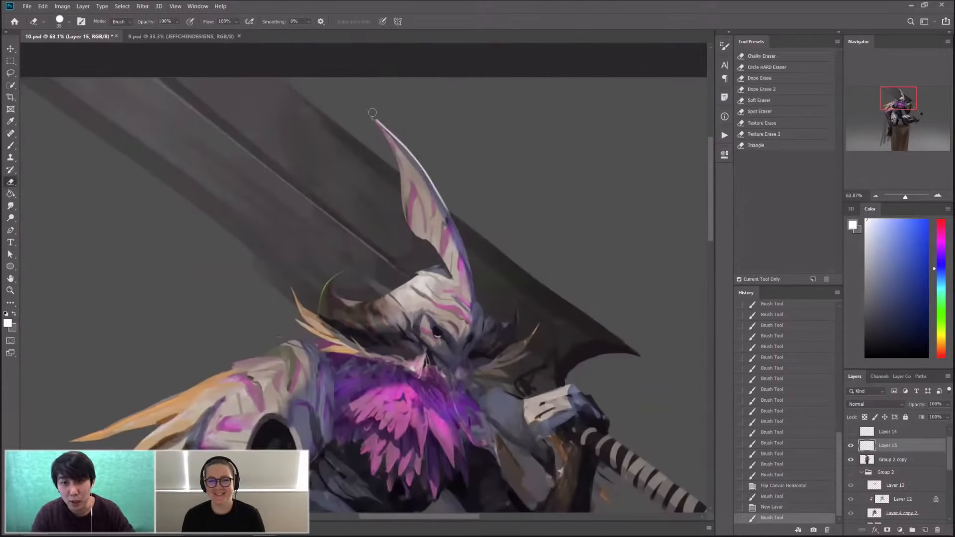
{"action": "left_click_drag", "start_coordinate": [370, 112], "coordinate": [369, 106]}
Extend the white rim highlight down the middle of the crest's outer edge with a slightly larger brush
{"action": "key", "text": "ctrl+space"}
{"action": "left_click_drag", "start_coordinate": [448, 123], "coordinate": [428, 144]}
{"action": "left_click_drag", "start_coordinate": [475, 202], "coordinate": [498, 204]}
{"action": "key", "text": "b"}
{"action": "key", "text": "ctrl+space"}
{"action": "mouse_move", "coordinate": [537, 278]}
{"action": "left_mouse_down"}
{"action": "mouse_move", "coordinate": [519, 271]}
{"action": "mouse_move", "coordinate": [545, 271]}
{"action": "left_mouse_up"}
{"action": "mouse_move", "coordinate": [481, 209]}
{"action": "left_mouse_down"}
{"action": "mouse_move", "coordinate": [462, 178]}
{"action": "mouse_move", "coordinate": [491, 248]}
{"action": "left_mouse_up"}
{"action": "key", "text": "ctrl+z"}
{"action": "left_click_drag", "start_coordinate": [462, 178], "coordinate": [490, 246]}
{"action": "key", "text": "ctrl+z"}
{"action": "key", "text": "bracketright"}
{"action": "mouse_move", "coordinate": [462, 178]}
{"action": "left_mouse_down"}
{"action": "mouse_move", "coordinate": [491, 246]}
{"action": "mouse_move", "coordinate": [485, 230]}
{"action": "left_mouse_up"}
{"action": "left_click_drag", "start_coordinate": [468, 196], "coordinate": [485, 234]}
{"action": "left_click_drag", "start_coordinate": [469, 198], "coordinate": [486, 236]}
{"action": "left_click_drag", "start_coordinate": [470, 200], "coordinate": [494, 255]}
Carry the white rim highlight down the crest's lower edge to its base with a finer brush
{"action": "key", "text": "bracketleft"}
{"action": "key", "text": "bracketleft"}
{"action": "left_click_drag", "start_coordinate": [486, 235], "coordinate": [502, 302]}
{"action": "left_click_drag", "start_coordinate": [489, 244], "coordinate": [499, 279]}
{"action": "left_click_drag", "start_coordinate": [490, 249], "coordinate": [499, 282]}
{"action": "mouse_move", "coordinate": [492, 258]}
{"action": "left_mouse_down"}
{"action": "mouse_move", "coordinate": [498, 281]}
{"action": "mouse_move", "coordinate": [487, 241]}
{"action": "mouse_move", "coordinate": [502, 307]}
{"action": "left_mouse_up"}
{"action": "left_click_drag", "start_coordinate": [485, 230], "coordinate": [492, 253]}
{"action": "left_click_drag", "start_coordinate": [486, 234], "coordinate": [494, 259]}
Add white highlights around the crest's base and along the adjoining outer edge of the helmet
{"action": "key", "text": "z"}
{"action": "left_click_drag", "start_coordinate": [542, 279], "coordinate": [477, 282]}
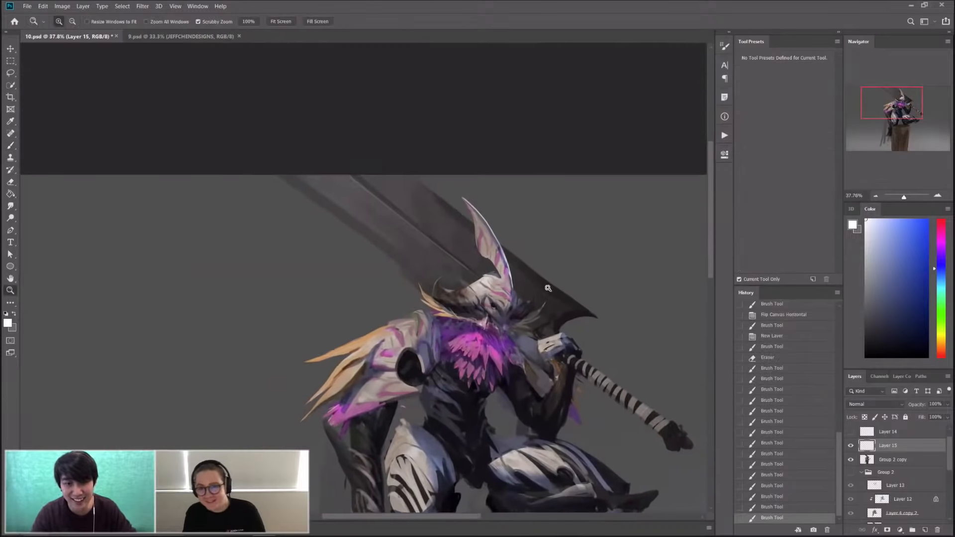
{"action": "left_click_drag", "start_coordinate": [545, 286], "coordinate": [620, 288]}
{"action": "key", "text": "b"}
{"action": "left_click_drag", "start_coordinate": [468, 299], "coordinate": [472, 314]}
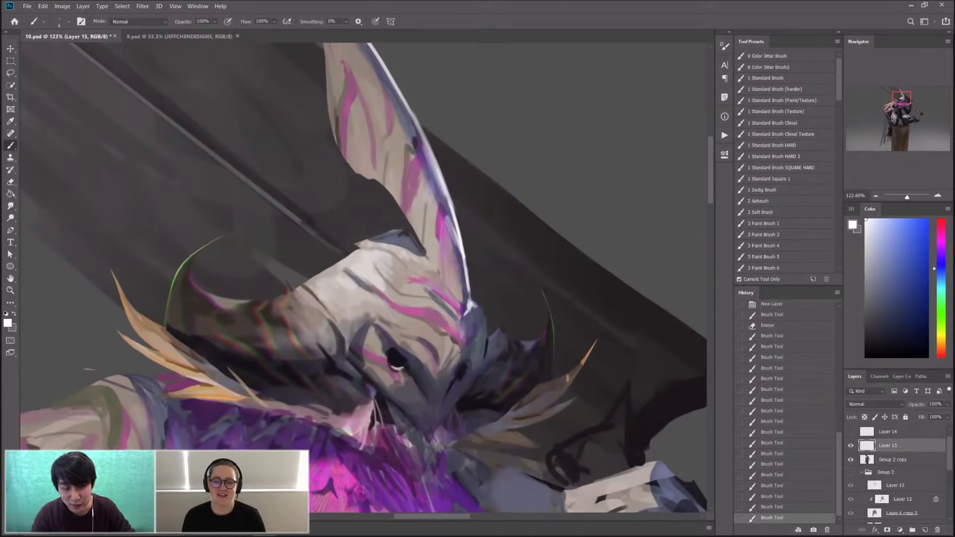
{"action": "key", "text": "z"}
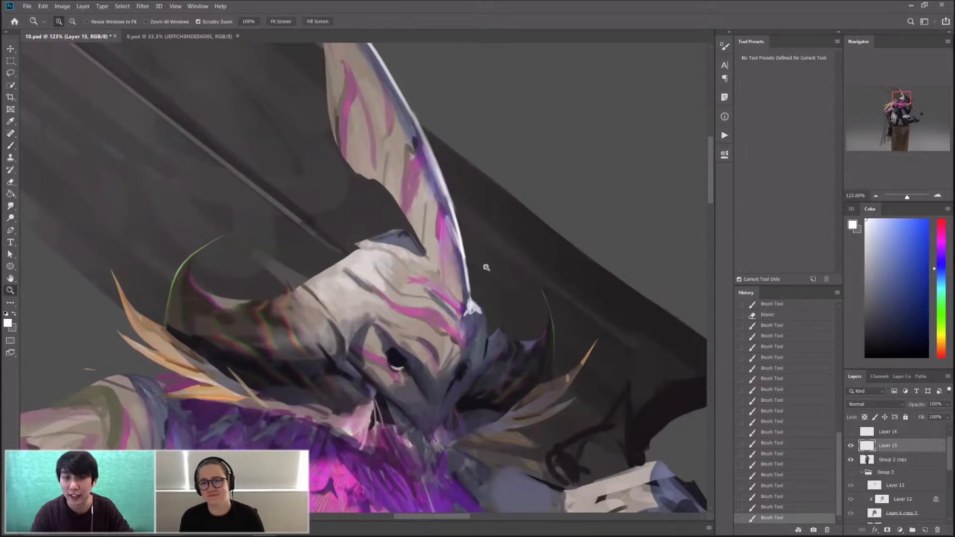
{"action": "left_click_drag", "start_coordinate": [504, 286], "coordinate": [480, 287]}
{"action": "key", "text": "b"}
{"action": "key", "text": "z"}
{"action": "left_click_drag", "start_coordinate": [515, 322], "coordinate": [556, 324]}
{"action": "key", "text": "b"}
{"action": "mouse_move", "coordinate": [456, 281]}
{"action": "left_mouse_down"}
{"action": "mouse_move", "coordinate": [447, 306]}
{"action": "mouse_move", "coordinate": [406, 284]}
{"action": "mouse_move", "coordinate": [553, 289]}
{"action": "left_mouse_up"}
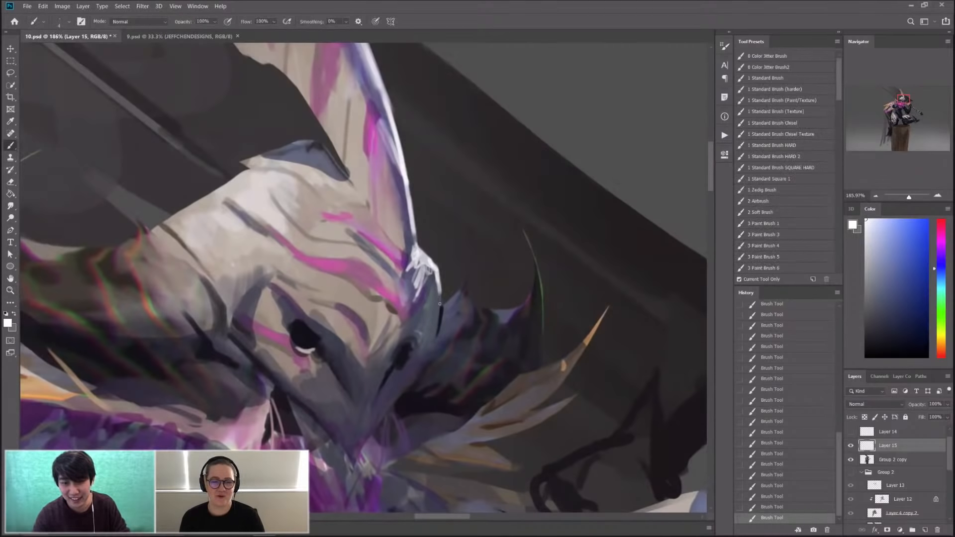
Paint white highlights along the dark feather tuft and tall spike beside the helmet, erasing the excess on the spike
{"action": "mouse_move", "coordinate": [466, 287]}
{"action": "left_mouse_down"}
{"action": "mouse_move", "coordinate": [468, 311]}
{"action": "mouse_move", "coordinate": [489, 311]}
{"action": "mouse_move", "coordinate": [428, 288]}
{"action": "left_mouse_up"}
{"action": "left_click_drag", "start_coordinate": [498, 275], "coordinate": [523, 274], "text": "ctrl"}
{"action": "key", "text": "["}
{"action": "left_click_drag", "start_coordinate": [518, 318], "coordinate": [512, 270]}
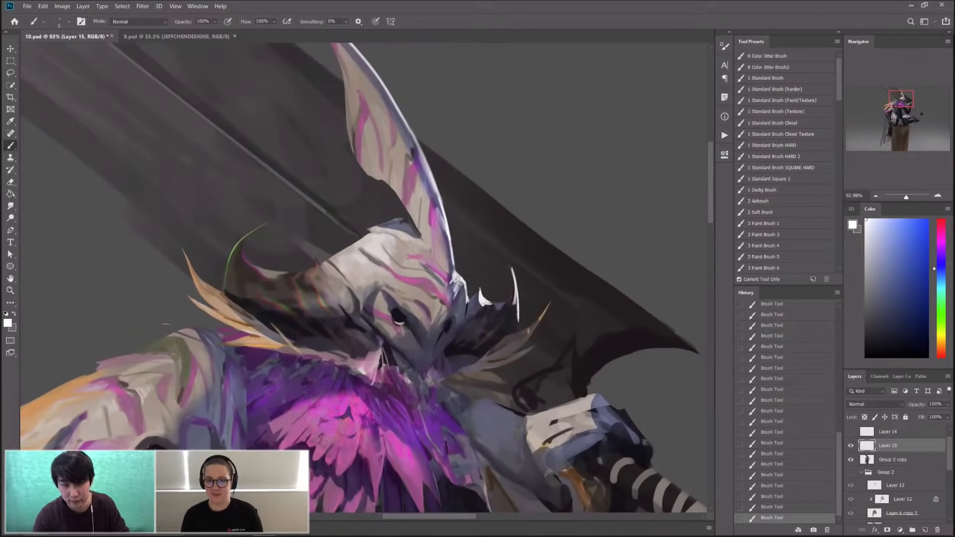
{"action": "key", "text": "e"}
{"action": "mouse_move", "coordinate": [517, 301]}
{"action": "left_mouse_down"}
{"action": "mouse_move", "coordinate": [513, 273]}
{"action": "mouse_move", "coordinate": [525, 289]}
{"action": "mouse_move", "coordinate": [511, 269]}
{"action": "left_mouse_up"}
{"action": "key", "text": "b"}
{"action": "mouse_move", "coordinate": [519, 324]}
{"action": "left_mouse_down"}
{"action": "mouse_move", "coordinate": [516, 293]}
{"action": "mouse_move", "coordinate": [477, 295]}
{"action": "left_mouse_up"}
Add finer white highlights to the remaining feather tips beside the helmet's jaw with a smaller brush
{"action": "left_click_drag", "start_coordinate": [560, 293], "coordinate": [594, 294], "text": "ctrl"}
{"action": "left_click_drag", "start_coordinate": [500, 327], "coordinate": [519, 290]}
{"action": "left_click", "coordinate": [519, 296], "text": "ctrl"}
{"action": "key", "text": "["}
{"action": "mouse_move", "coordinate": [440, 356]}
{"action": "left_mouse_down"}
{"action": "mouse_move", "coordinate": [470, 356]}
{"action": "mouse_move", "coordinate": [501, 336]}
{"action": "mouse_move", "coordinate": [478, 314]}
{"action": "left_mouse_up"}
{"action": "left_click_drag", "start_coordinate": [583, 297], "coordinate": [600, 297], "text": "ctrl"}
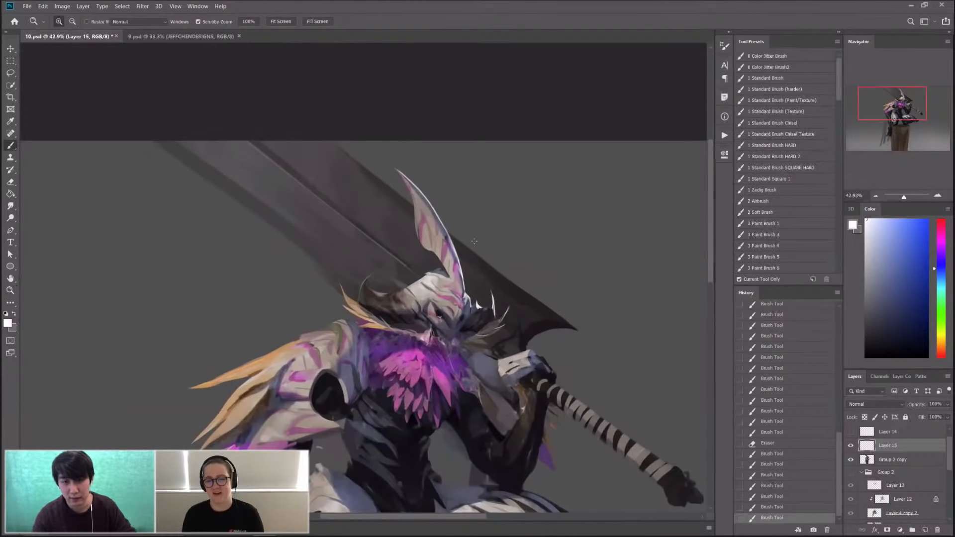
Paint a thin white rim highlight along the sword blade's outer edge and white highlights on the gripping hand's knuckles
{"action": "key", "text": "]"}
{"action": "mouse_move", "coordinate": [447, 231]}
{"action": "left_mouse_down"}
{"action": "mouse_move", "coordinate": [558, 315]}
{"action": "mouse_move", "coordinate": [497, 313]}
{"action": "left_mouse_up"}
{"action": "key", "text": "ctrl+z"}
{"action": "key", "text": "ctrl+space"}
{"action": "left_click_drag", "start_coordinate": [426, 217], "coordinate": [483, 217], "text": "ctrl"}
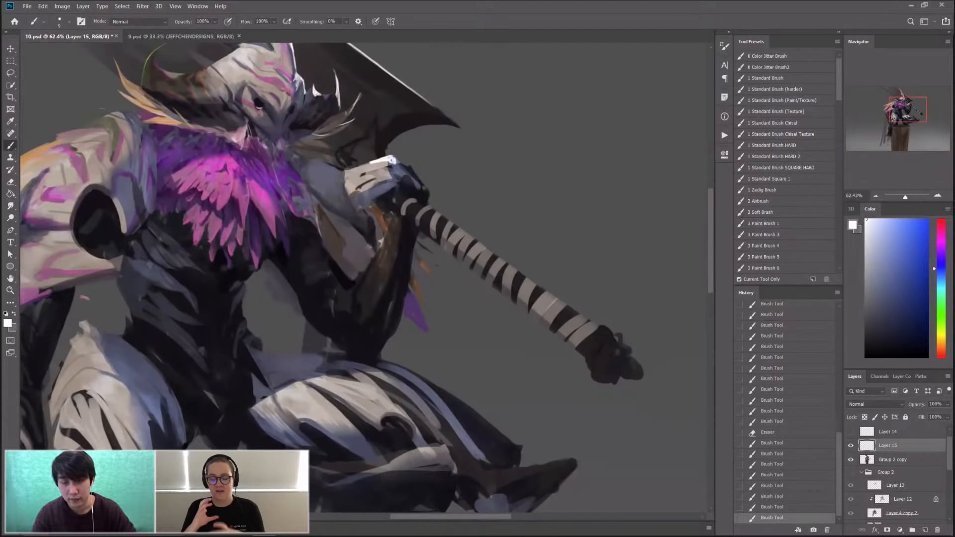
{"action": "left_click_drag", "start_coordinate": [394, 167], "coordinate": [424, 188]}
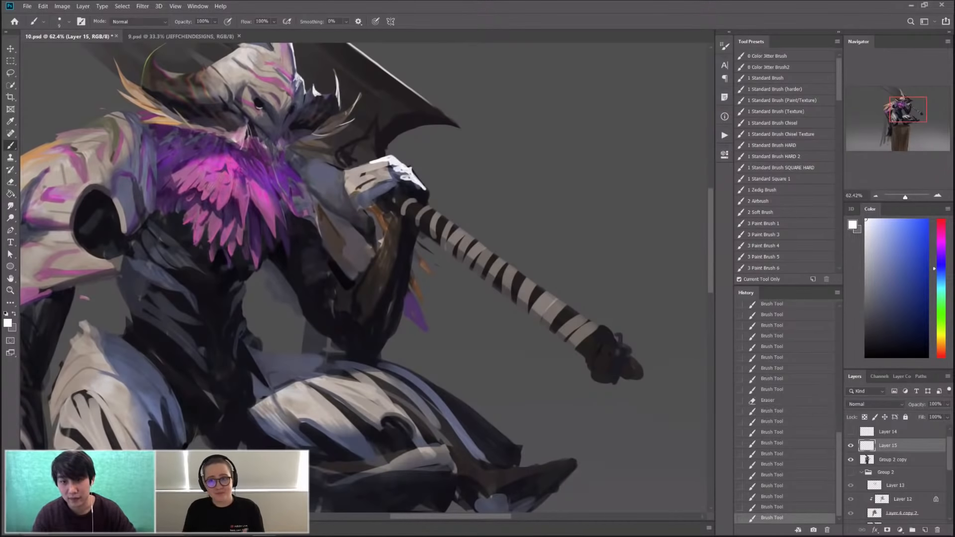
Paint a thin white rim highlight along the upper edge of the striped sword handle and highlight its pommel
{"action": "scroll", "coordinate": [424, 185], "scroll_direction": "down", "scroll_amount": 5}
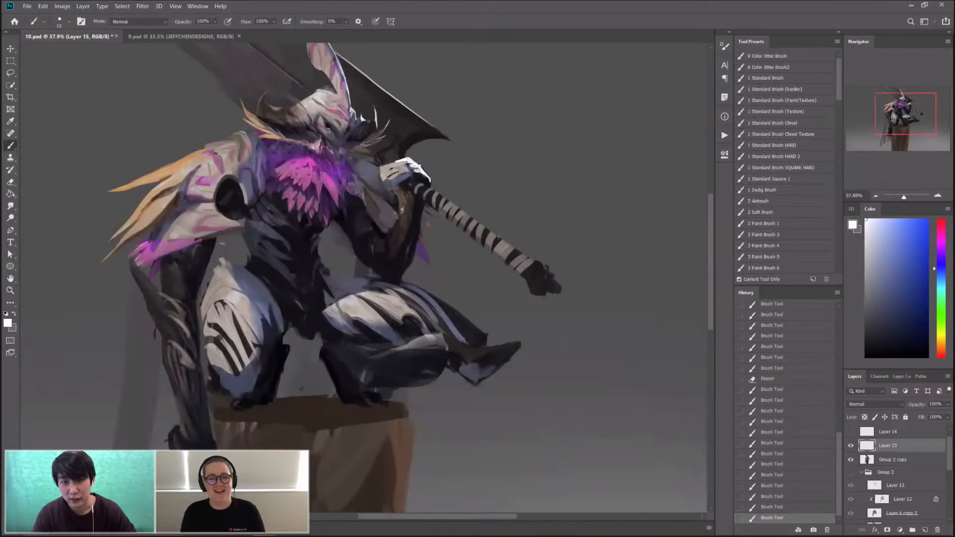
{"action": "left_click_drag", "start_coordinate": [433, 189], "coordinate": [546, 273]}
{"action": "key", "text": "ctrl+z"}
{"action": "key", "text": "ctrl+shift+z"}
{"action": "key", "text": "ctrl+z"}
{"action": "key", "text": "ctrl+shift+z"}
{"action": "key", "text": "ctrl+z"}
{"action": "left_click_drag", "start_coordinate": [434, 190], "coordinate": [532, 258]}
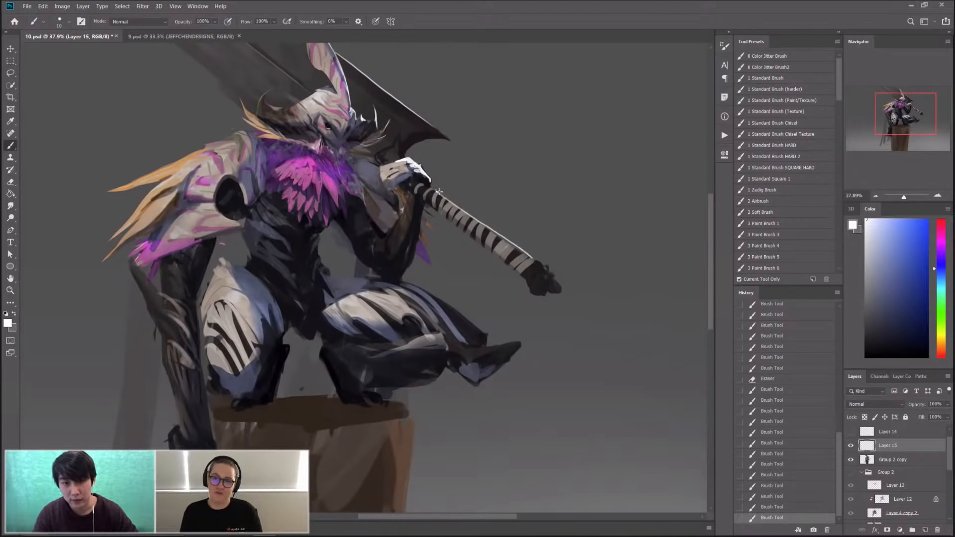
{"action": "key", "text": "ctrl+z"}
{"action": "left_click_drag", "start_coordinate": [438, 194], "coordinate": [541, 263]}
{"action": "left_click", "coordinate": [545, 268]}
{"action": "left_click", "coordinate": [547, 269]}
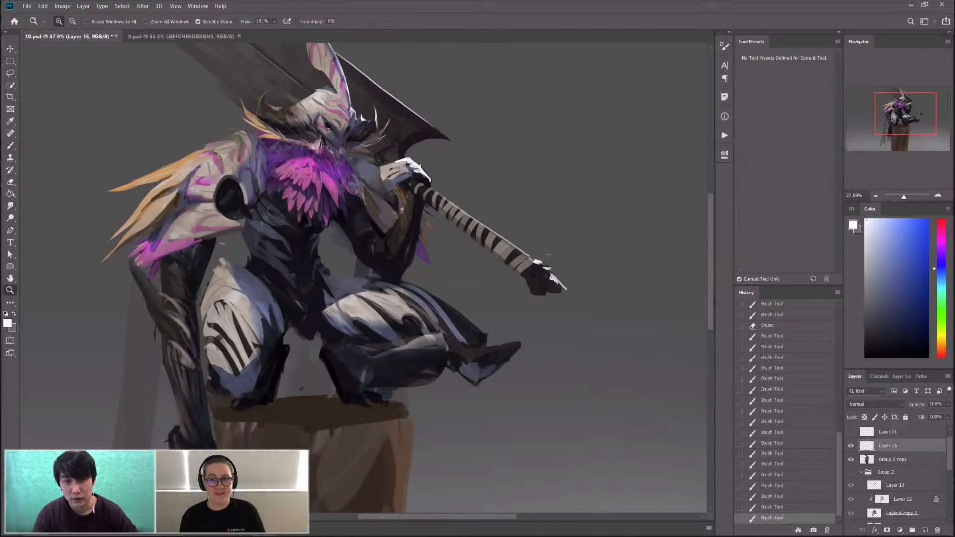
Paint a white rim highlight along the upper edge of the folded leg, from the elbow to the knee tip
{"action": "left_click_drag", "start_coordinate": [531, 263], "coordinate": [471, 181]}
{"action": "mouse_move", "coordinate": [406, 183]}
{"action": "left_mouse_down"}
{"action": "mouse_move", "coordinate": [447, 249]}
{"action": "mouse_move", "coordinate": [502, 298]}
{"action": "left_mouse_up"}
{"action": "key", "text": "]"}
{"action": "left_click_drag", "start_coordinate": [438, 373], "coordinate": [561, 448]}
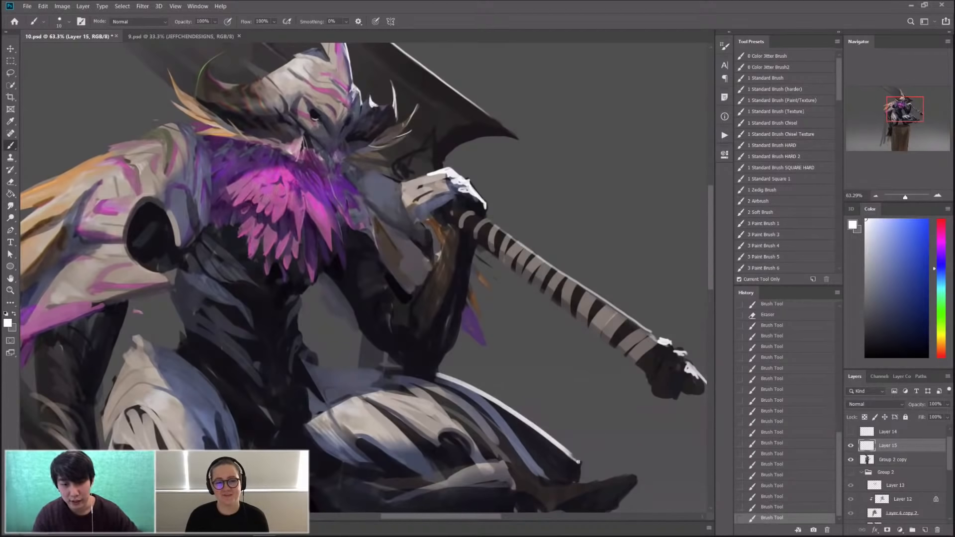
{"action": "left_click_drag", "start_coordinate": [567, 405], "coordinate": [485, 299]}
Add a thin rim highlight along the folded leg's foot with a larger brush and erase the excess
{"action": "left_click_drag", "start_coordinate": [471, 264], "coordinate": [557, 366]}
{"action": "key", "text": "]"}
{"action": "left_click_drag", "start_coordinate": [455, 295], "coordinate": [525, 288]}
{"action": "key", "text": "ctrl+z"}
{"action": "left_click_drag", "start_coordinate": [446, 295], "coordinate": [517, 284]}
{"action": "left_click_drag", "start_coordinate": [572, 259], "coordinate": [513, 214]}
{"action": "mouse_move", "coordinate": [500, 301]}
{"action": "left_mouse_down"}
{"action": "mouse_move", "coordinate": [550, 342]}
{"action": "mouse_move", "coordinate": [494, 343]}
{"action": "left_mouse_up"}
{"action": "key", "text": "e"}
{"action": "key", "text": "z"}
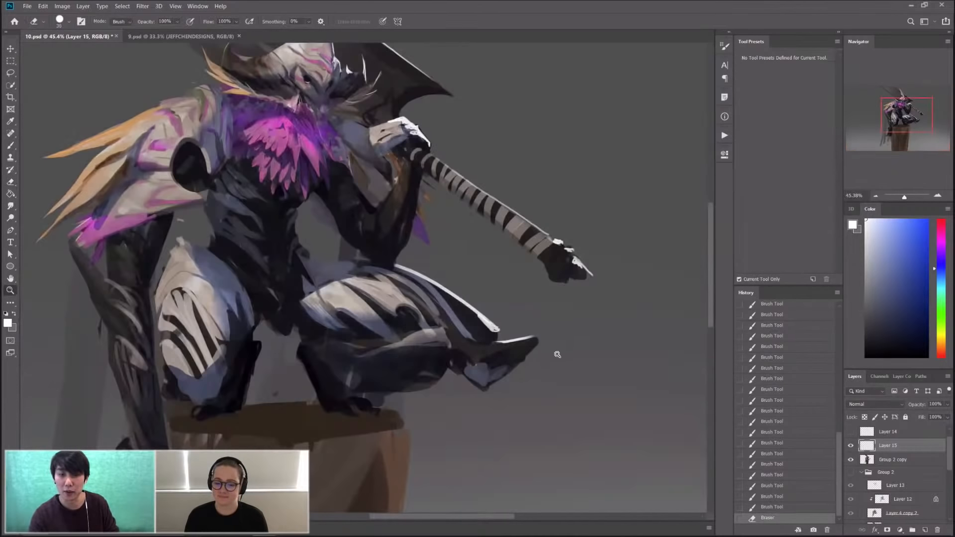
{"action": "left_click_drag", "start_coordinate": [556, 354], "coordinate": [536, 287]}
{"action": "left_click_drag", "start_coordinate": [429, 202], "coordinate": [436, 306]}
{"action": "left_click_drag", "start_coordinate": [446, 341], "coordinate": [464, 343]}
{"action": "key", "text": "b"}
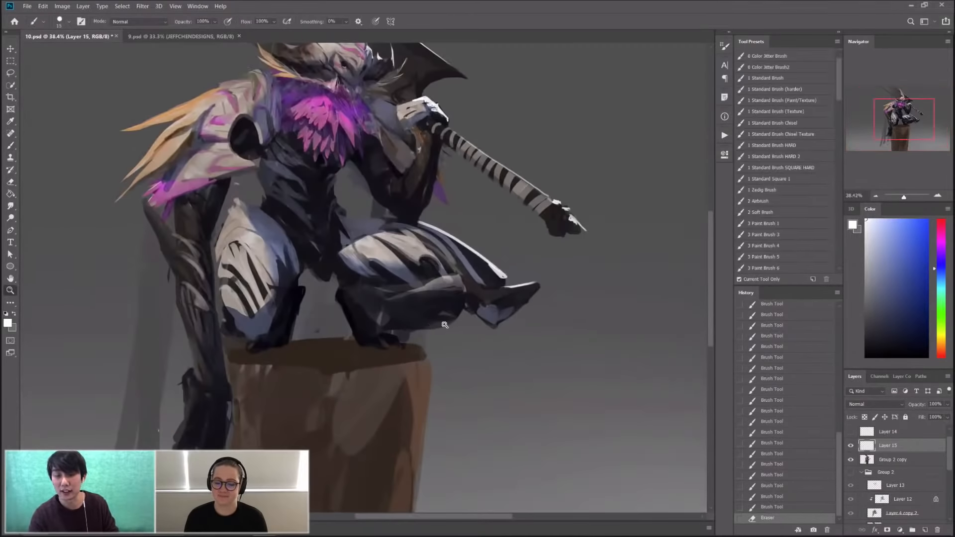
{"action": "key", "text": "z"}
{"action": "left_click_drag", "start_coordinate": [525, 351], "coordinate": [483, 352]}
{"action": "left_click_drag", "start_coordinate": [560, 352], "coordinate": [533, 350]}
{"action": "key", "text": "b"}
{"action": "scroll", "coordinate": [951, 448], "scroll_direction": "up", "scroll_amount": 1}
On the Group 2 copy layer, paint dark brown strokes over the upper front of the wooden stump using its sampled colours
{"action": "left_click", "coordinate": [891, 468]}
{"action": "key", "text": "bracketright"}
{"action": "key", "text": "z"}
{"action": "left_click_drag", "start_coordinate": [412, 303], "coordinate": [438, 304]}
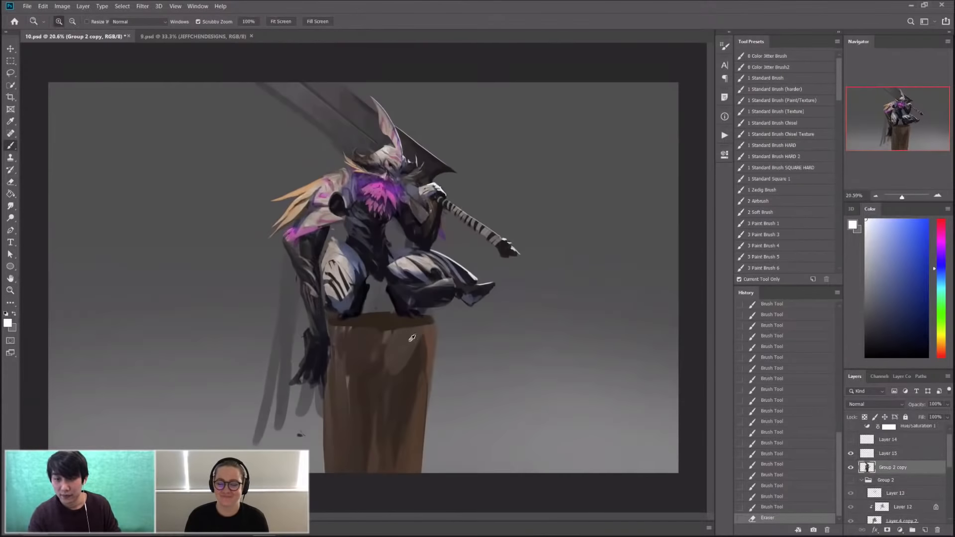
{"action": "key", "text": "b"}
{"action": "key", "text": "bracketleft"}
{"action": "left_click", "coordinate": [419, 320], "text": "alt"}
{"action": "left_click", "coordinate": [416, 321], "text": "alt"}
{"action": "left_click_drag", "start_coordinate": [382, 341], "coordinate": [377, 347]}
{"action": "left_click_drag", "start_coordinate": [382, 332], "coordinate": [379, 340]}
{"action": "left_click", "coordinate": [381, 327], "text": "alt"}
{"action": "left_click", "coordinate": [894, 336]}
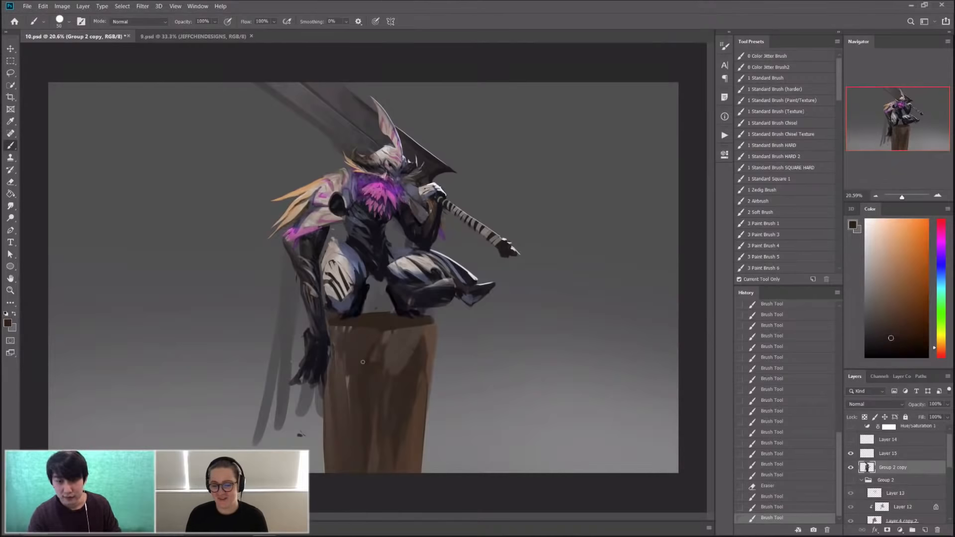
{"action": "left_click_drag", "start_coordinate": [370, 375], "coordinate": [371, 382]}
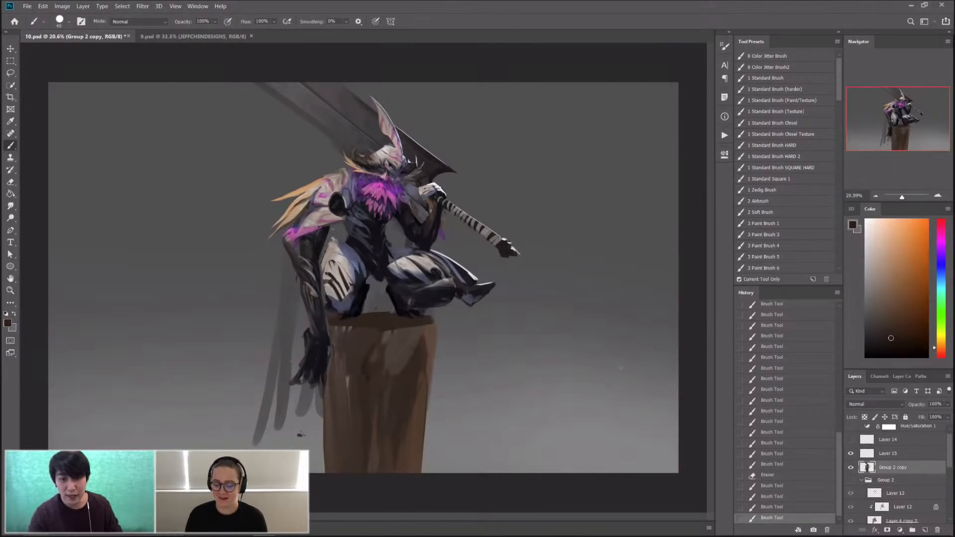
Paint further dark brown shading down the middle of the stump's front face
{"action": "left_click_drag", "start_coordinate": [406, 347], "coordinate": [434, 346]}
{"action": "mouse_move", "coordinate": [407, 394]}
{"action": "left_mouse_down"}
{"action": "mouse_move", "coordinate": [412, 409]}
{"action": "mouse_move", "coordinate": [376, 417]}
{"action": "left_mouse_up"}
{"action": "left_click_drag", "start_coordinate": [394, 397], "coordinate": [382, 387]}
{"action": "left_click_drag", "start_coordinate": [384, 340], "coordinate": [377, 344]}
{"action": "left_click_drag", "start_coordinate": [377, 346], "coordinate": [382, 378]}
{"action": "left_click", "coordinate": [379, 367], "text": "alt"}
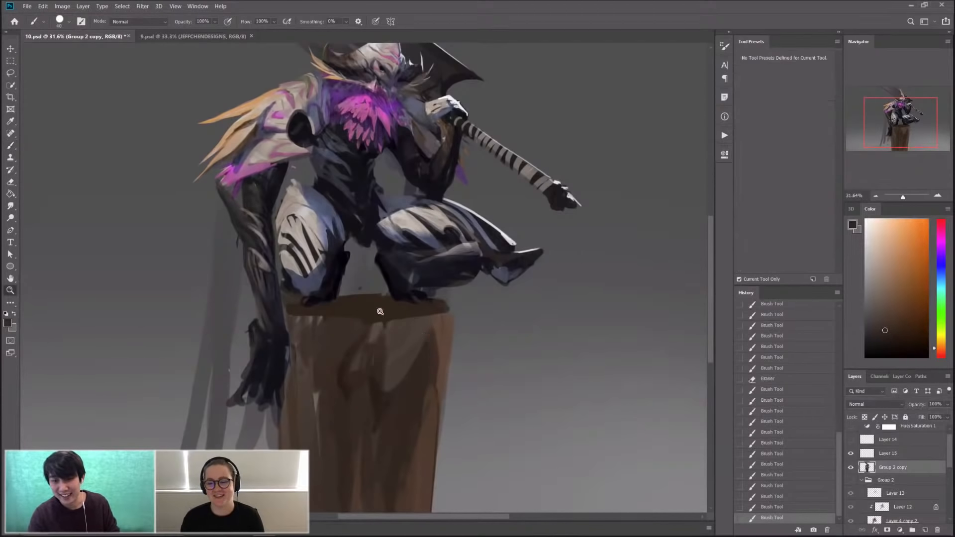
Extend the stump's upper corner outward below the folded foot with sampled browns
{"action": "left_click_drag", "start_coordinate": [385, 316], "coordinate": [333, 328]}
{"action": "left_click_drag", "start_coordinate": [386, 361], "coordinate": [430, 348]}
{"action": "left_click", "coordinate": [426, 331], "text": "alt"}
{"action": "left_click", "coordinate": [422, 318], "text": "alt"}
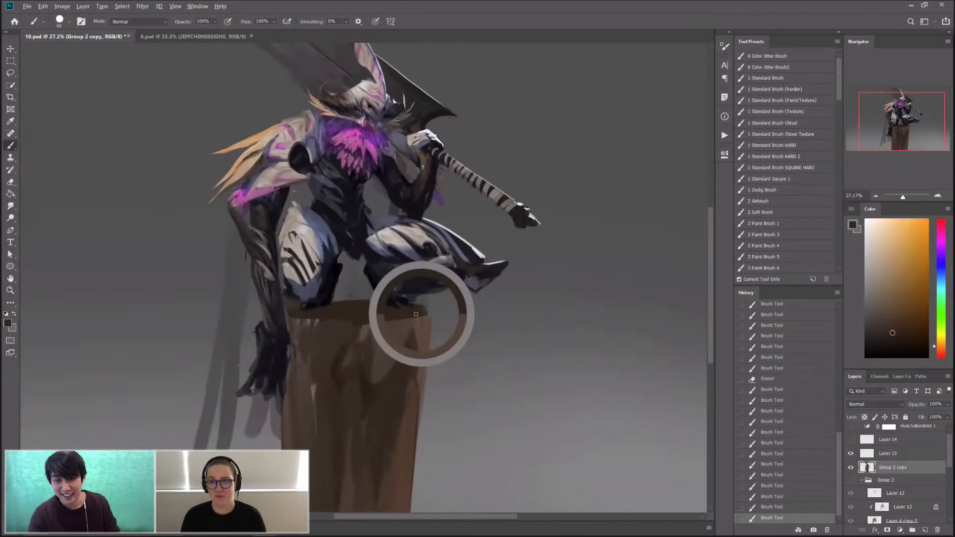
{"action": "mouse_move", "coordinate": [422, 313]}
{"action": "left_mouse_down"}
{"action": "mouse_move", "coordinate": [438, 312]}
{"action": "mouse_move", "coordinate": [418, 339]}
{"action": "mouse_move", "coordinate": [431, 343]}
{"action": "left_mouse_up"}
{"action": "left_click", "coordinate": [414, 343], "text": "alt"}
{"action": "left_click", "coordinate": [427, 331], "text": "alt"}
{"action": "mouse_move", "coordinate": [435, 321]}
{"action": "left_mouse_down"}
{"action": "mouse_move", "coordinate": [428, 358]}
{"action": "mouse_move", "coordinate": [426, 330]}
{"action": "left_mouse_up"}
{"action": "left_click", "coordinate": [413, 380], "text": "alt"}
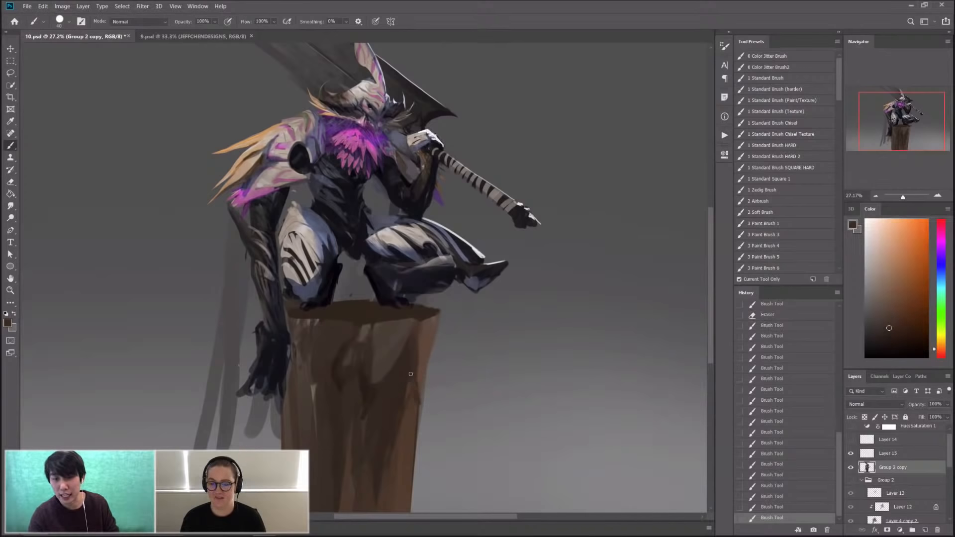
Build up the stump's widened side face and top rim with sampled lighter and darker browns
{"action": "left_click", "coordinate": [427, 350], "text": "alt"}
{"action": "left_click_drag", "start_coordinate": [432, 353], "coordinate": [425, 402]}
{"action": "left_click", "coordinate": [434, 316], "text": "alt"}
{"action": "left_click", "coordinate": [431, 322], "text": "alt"}
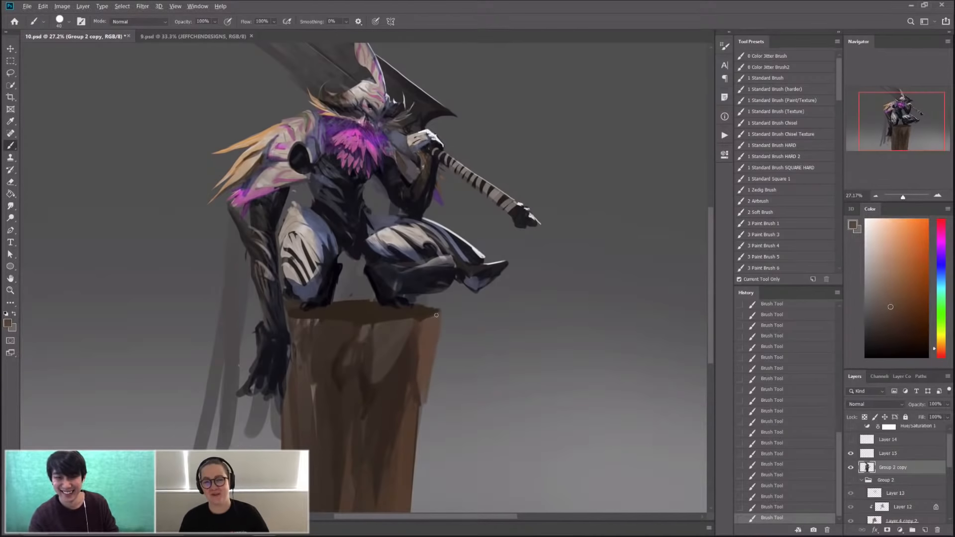
{"action": "left_click", "coordinate": [428, 308], "text": "alt"}
{"action": "left_click", "coordinate": [303, 312], "text": "alt"}
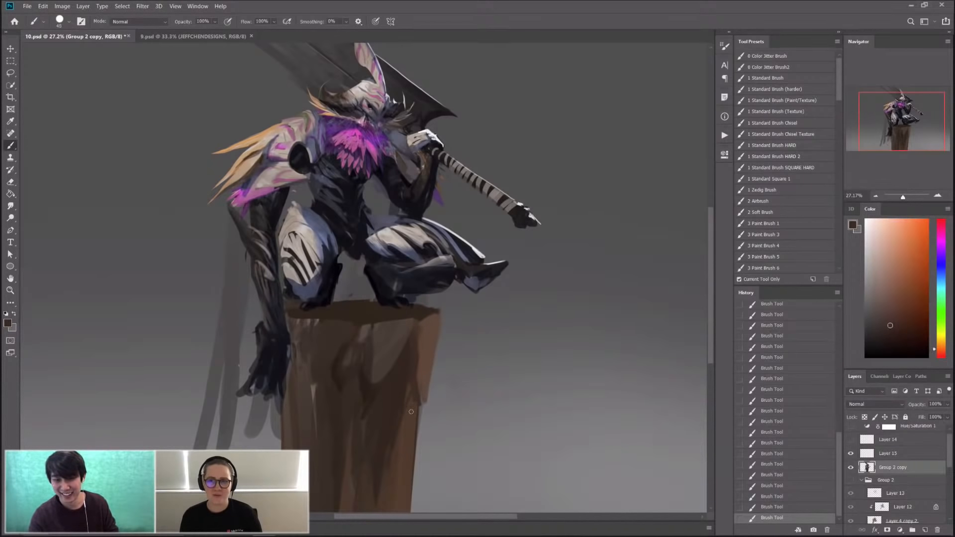
Paint sampled browns over the stump's lower front and extend its edge below the hanging hand
{"action": "left_click", "coordinate": [376, 478], "text": "alt"}
{"action": "left_click", "coordinate": [309, 449], "text": "alt"}
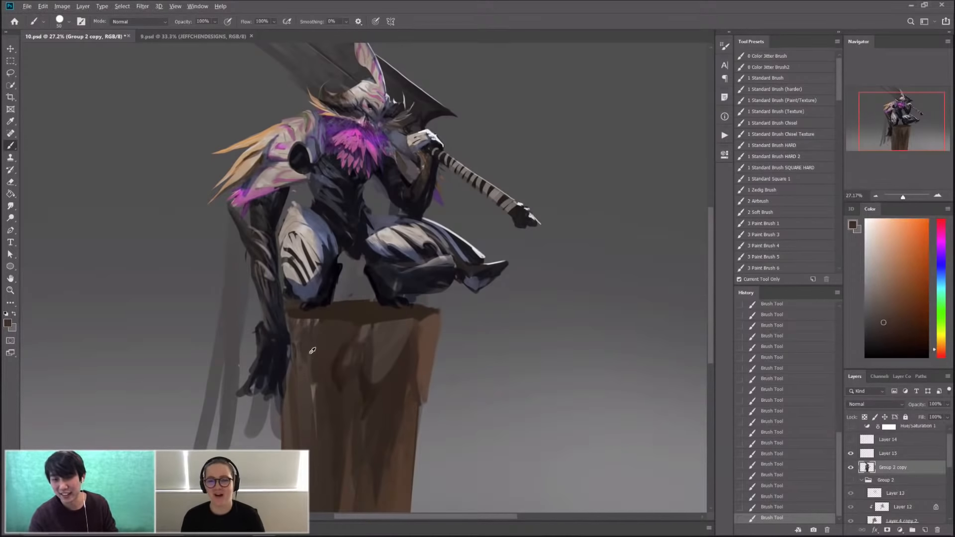
{"action": "left_click", "coordinate": [288, 436], "text": "alt"}
{"action": "left_click_drag", "start_coordinate": [277, 409], "coordinate": [274, 444]}
{"action": "left_click", "coordinate": [297, 446], "text": "alt"}
Repaint the stump's top surface between the creature's feet with sampled dark browns
{"action": "key", "text": "ctrl+space"}
{"action": "mouse_move", "coordinate": [391, 314]}
{"action": "left_mouse_down"}
{"action": "mouse_move", "coordinate": [379, 338]}
{"action": "mouse_move", "coordinate": [442, 327]}
{"action": "left_mouse_up"}
{"action": "left_click", "coordinate": [399, 309], "text": "alt"}
{"action": "key", "text": "ctrl+space"}
{"action": "left_click", "coordinate": [362, 324], "text": "alt"}
{"action": "left_click", "coordinate": [373, 306], "text": "alt"}
{"action": "left_click", "coordinate": [376, 297], "text": "alt"}
{"action": "left_click", "coordinate": [378, 296], "text": "alt"}
{"action": "left_click_drag", "start_coordinate": [339, 305], "coordinate": [369, 307]}
{"action": "left_click_drag", "start_coordinate": [369, 311], "coordinate": [335, 308]}
{"action": "left_click", "coordinate": [324, 316], "text": "alt"}
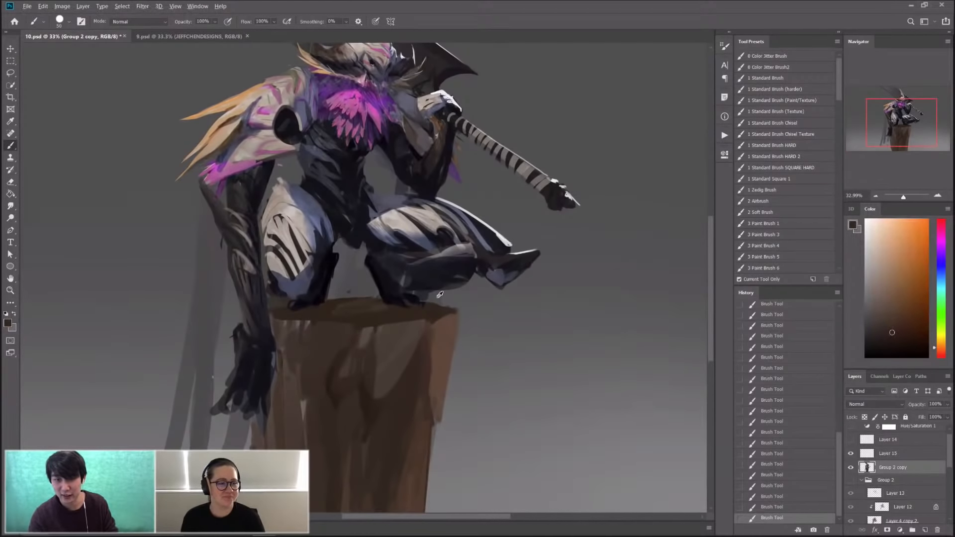
Paint a small brown wood fragment floating beside the stump's upper edge
{"action": "left_click", "coordinate": [440, 286], "text": "alt"}
{"action": "key", "text": "]"}
{"action": "mouse_move", "coordinate": [485, 326]}
{"action": "left_mouse_down"}
{"action": "mouse_move", "coordinate": [476, 336]}
{"action": "mouse_move", "coordinate": [481, 363]}
{"action": "left_mouse_up"}
{"action": "left_click", "coordinate": [439, 316], "text": "alt"}
{"action": "left_click", "coordinate": [456, 339], "text": "alt"}
{"action": "key", "text": "["}
{"action": "left_click", "coordinate": [477, 315], "text": "alt"}
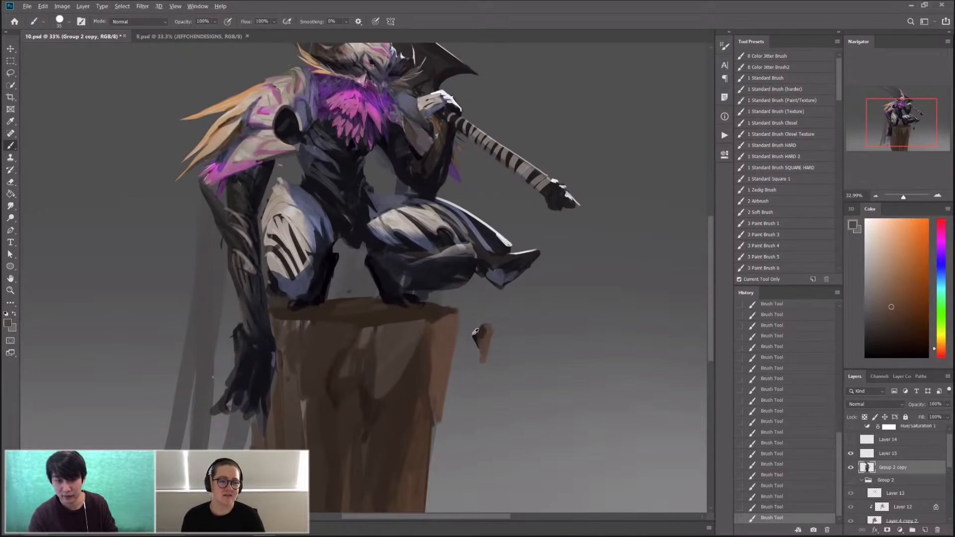
Shade the floating wood fragment with a dark facet using a smaller brush and clean up the stump area with the eraser
{"action": "left_click", "coordinate": [476, 332], "text": "alt"}
{"action": "key", "text": "["}
{"action": "mouse_move", "coordinate": [471, 292]}
{"action": "left_mouse_down"}
{"action": "mouse_move", "coordinate": [433, 318]}
{"action": "mouse_move", "coordinate": [442, 335]}
{"action": "left_mouse_up"}
{"action": "left_click", "coordinate": [402, 325], "text": "alt"}
{"action": "left_click", "coordinate": [405, 330], "text": "alt"}
{"action": "key", "text": "e"}
{"action": "left_click_drag", "start_coordinate": [396, 328], "coordinate": [400, 339]}
{"action": "mouse_move", "coordinate": [432, 307]}
{"action": "left_mouse_down"}
{"action": "mouse_move", "coordinate": [405, 276]}
{"action": "mouse_move", "coordinate": [413, 184]}
{"action": "left_mouse_up"}
{"action": "mouse_move", "coordinate": [391, 152]}
{"action": "left_mouse_down"}
{"action": "mouse_move", "coordinate": [533, 199]}
{"action": "mouse_move", "coordinate": [433, 193]}
{"action": "mouse_move", "coordinate": [446, 160]}
{"action": "mouse_move", "coordinate": [480, 191]}
{"action": "left_mouse_up"}
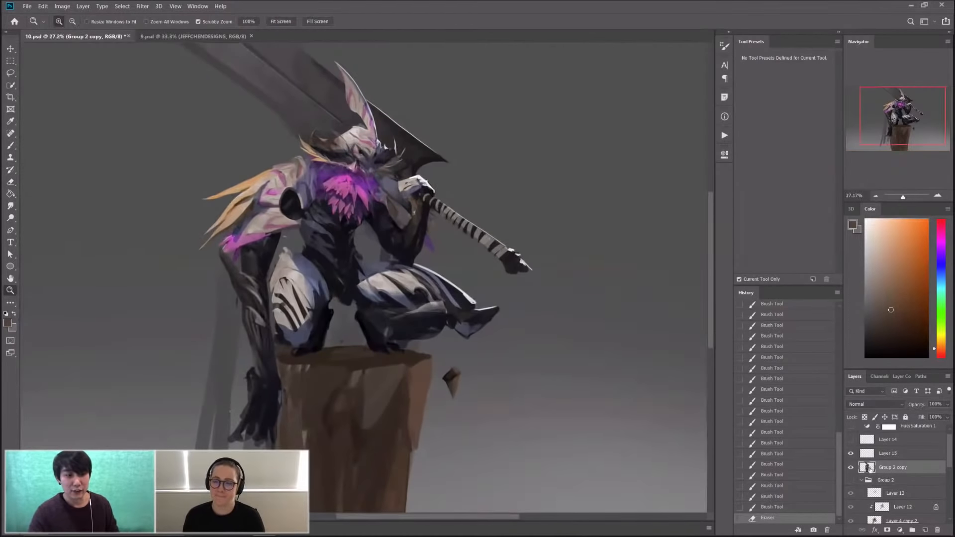
Paint sampled blue-grey strokes along the upper inner edge of the folded thigh
{"action": "left_click_drag", "start_coordinate": [366, 272], "coordinate": [416, 294]}
{"action": "left_click", "coordinate": [383, 273], "text": "alt"}
{"action": "mouse_move", "coordinate": [352, 293]}
{"action": "left_mouse_down"}
{"action": "mouse_move", "coordinate": [377, 303]}
{"action": "mouse_move", "coordinate": [342, 317]}
{"action": "left_mouse_up"}
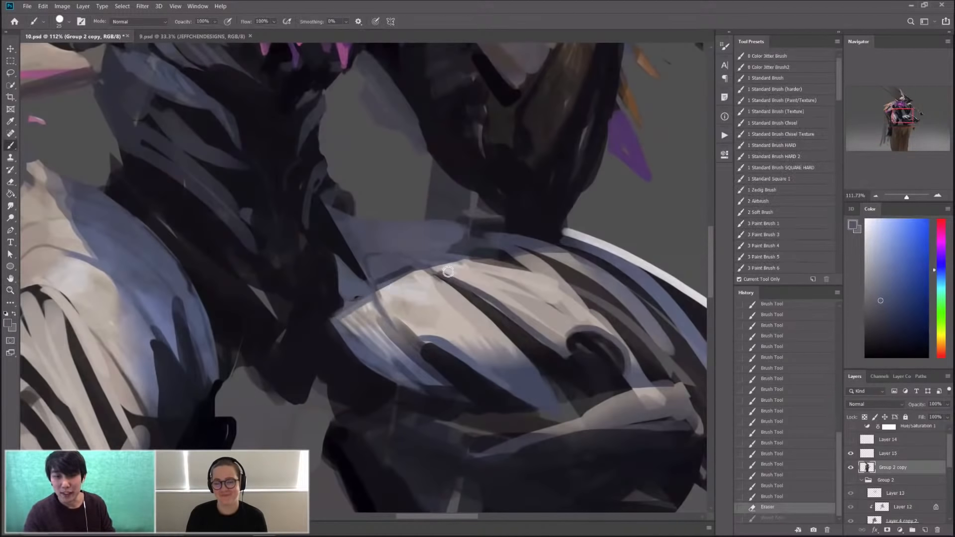
{"action": "left_click_drag", "start_coordinate": [432, 268], "coordinate": [380, 296]}
{"action": "left_click_drag", "start_coordinate": [495, 257], "coordinate": [434, 272]}
{"action": "left_click_drag", "start_coordinate": [525, 261], "coordinate": [471, 300]}
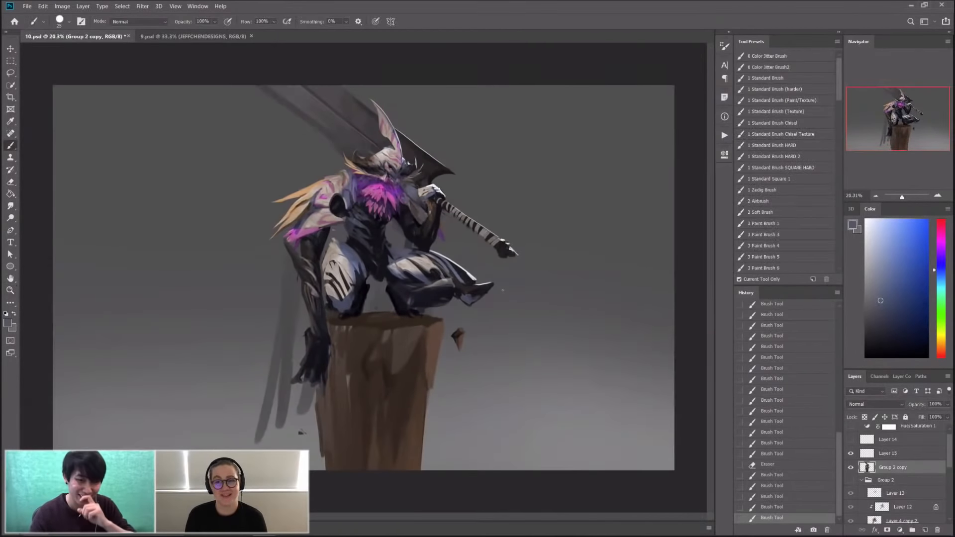
Toggle the visibility of the figure and rim-light layers to compare the whole painting
{"action": "key", "text": "z"}
{"action": "left_click_drag", "start_coordinate": [464, 175], "coordinate": [426, 180]}
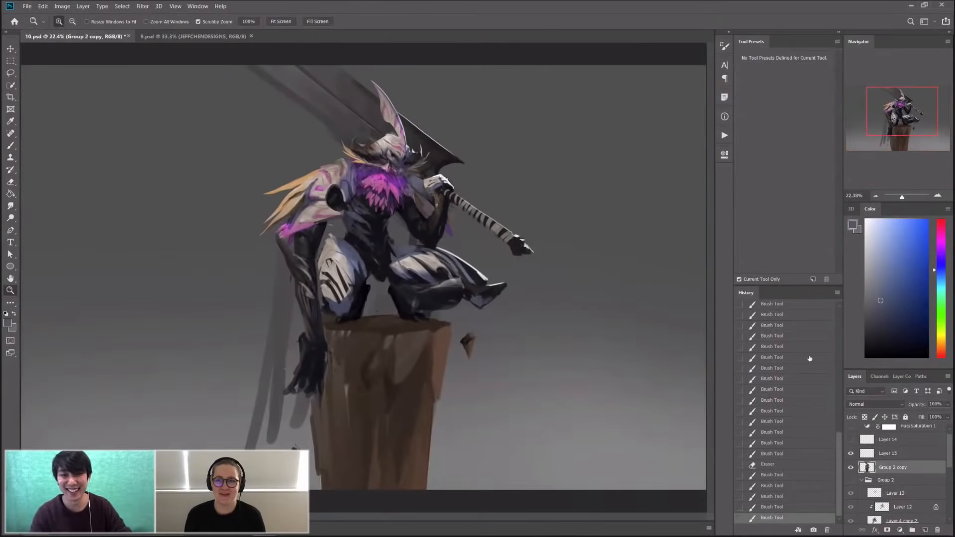
{"action": "left_click", "coordinate": [850, 467]}
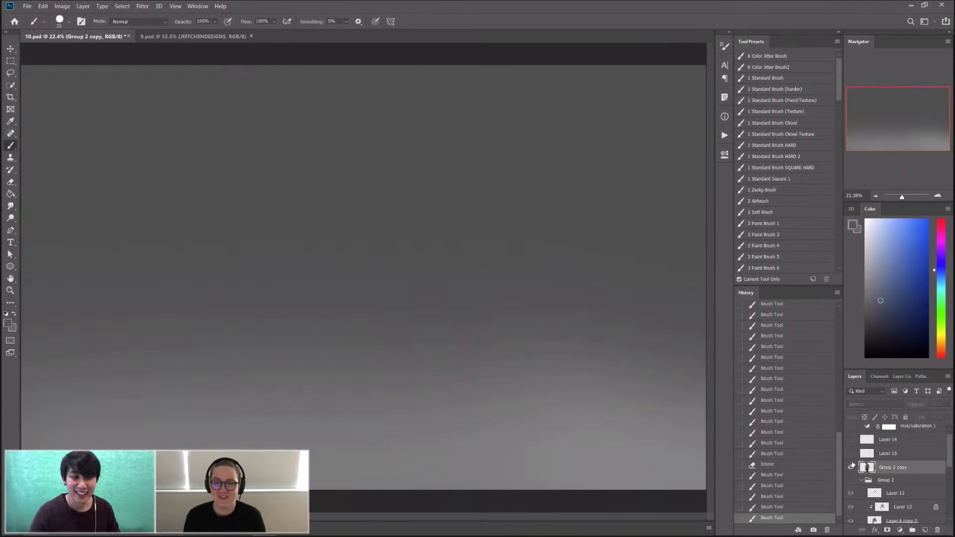
{"action": "left_click", "coordinate": [851, 467]}
{"action": "left_click", "coordinate": [851, 454]}
Add a new layer above Layer 15, set its blend mode to Color Dodge and choose white as the painting colour
{"action": "left_click", "coordinate": [896, 453]}
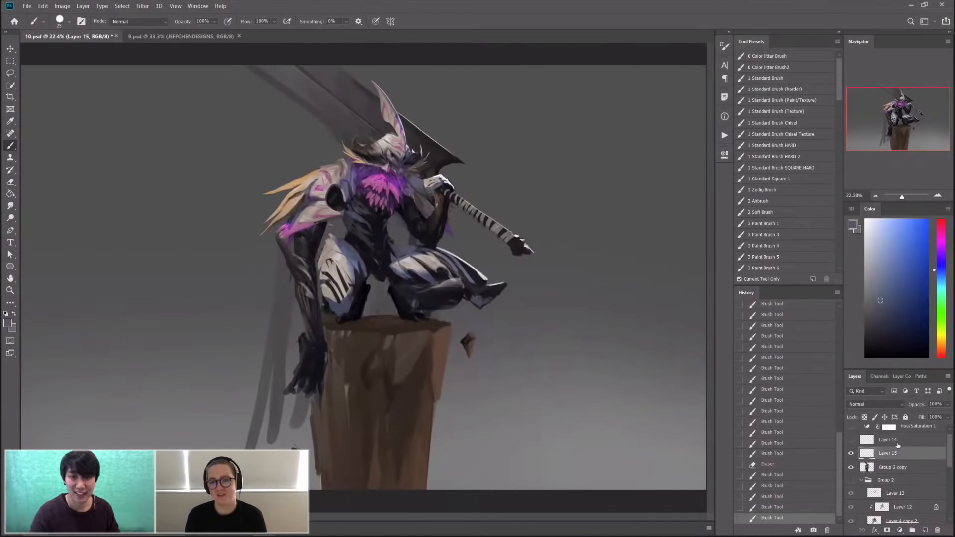
{"action": "left_click", "coordinate": [924, 530]}
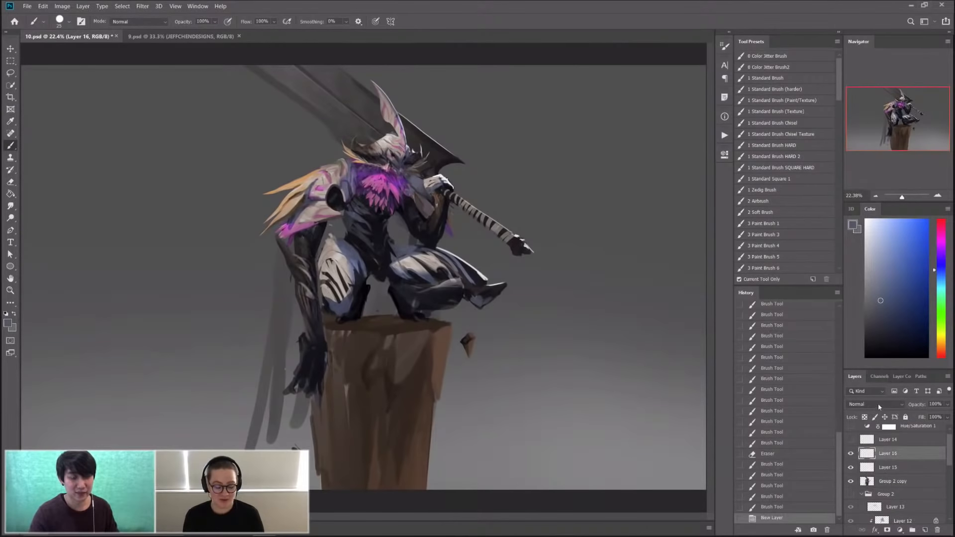
{"action": "left_click", "coordinate": [878, 404]}
{"action": "left_click", "coordinate": [871, 389]}
{"action": "left_click_drag", "start_coordinate": [883, 273], "coordinate": [865, 219]}
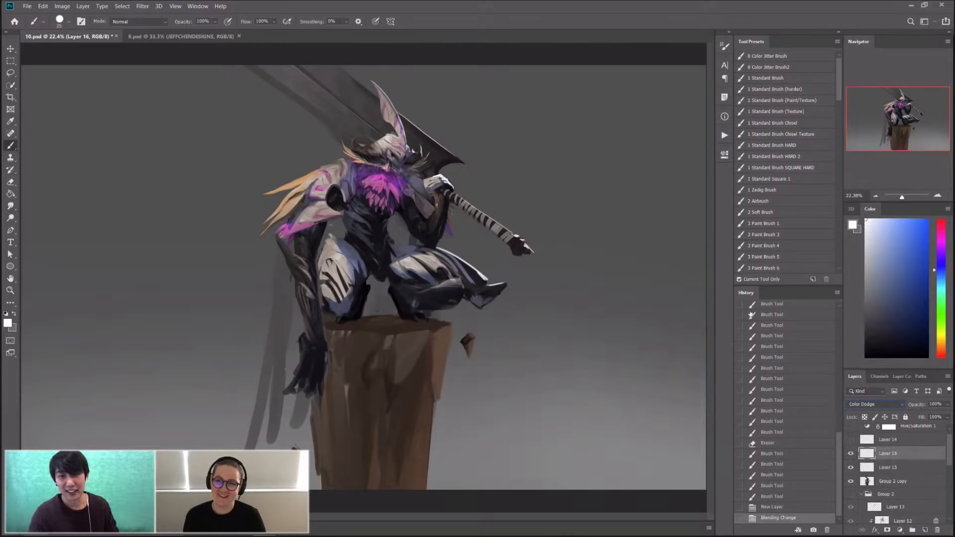
Turn off Transparency Shapes Layer in the new layer's blending options and choose the 2 Soft Brush preset
{"action": "left_click", "coordinate": [756, 342]}
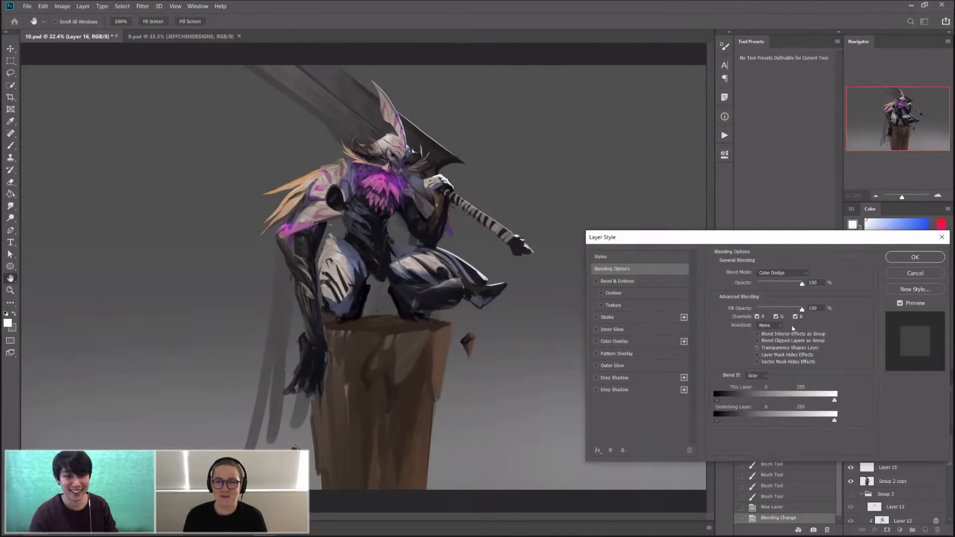
{"action": "left_click", "coordinate": [915, 257]}
{"action": "key", "text": "ctrl+plus"}
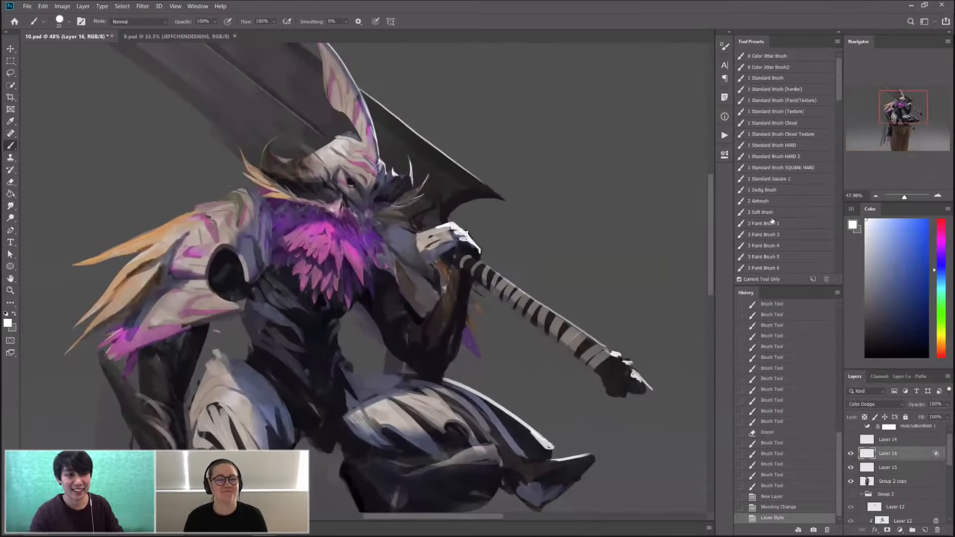
{"action": "left_click", "coordinate": [777, 212]}
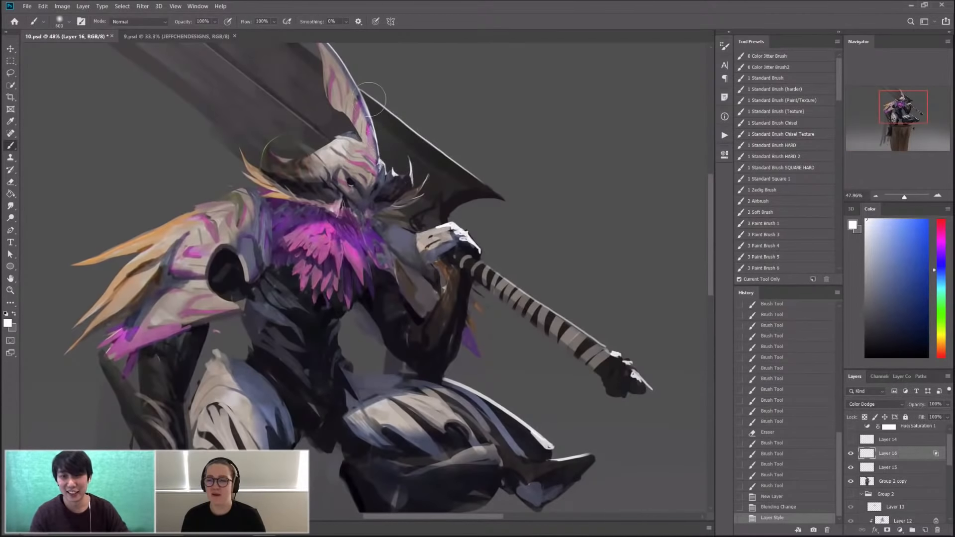
Paint a soft white glow around the blade's outer edge near the crest, reducing the brush size and undoing unwanted strokes
{"action": "key", "text": "bracketleft"}
{"action": "key", "text": "bracketleft"}
{"action": "key", "text": "bracketleft"}
{"action": "key", "text": "bracketleft"}
{"action": "left_click_drag", "start_coordinate": [379, 144], "coordinate": [405, 140]}
{"action": "key", "text": "ctrl+z"}
{"action": "mouse_move", "coordinate": [401, 191]}
{"action": "left_mouse_down"}
{"action": "mouse_move", "coordinate": [405, 154]}
{"action": "mouse_move", "coordinate": [397, 175]}
{"action": "left_mouse_up"}
{"action": "key", "text": "bracketleft"}
{"action": "mouse_move", "coordinate": [370, 84]}
{"action": "left_mouse_down"}
{"action": "mouse_move", "coordinate": [488, 175]}
{"action": "mouse_move", "coordinate": [381, 85]}
{"action": "mouse_move", "coordinate": [455, 162]}
{"action": "mouse_move", "coordinate": [385, 92]}
{"action": "mouse_move", "coordinate": [437, 149]}
{"action": "left_mouse_up"}
{"action": "key", "text": "ctrl+z"}
Paint a soft white glow beside the gripping hand with a smaller brush and trim its outer side with the Soft Eraser
{"action": "key", "text": "bracketleft"}
{"action": "key", "text": "bracketleft"}
{"action": "mouse_move", "coordinate": [482, 242]}
{"action": "left_mouse_down"}
{"action": "mouse_move", "coordinate": [460, 225]}
{"action": "mouse_move", "coordinate": [498, 247]}
{"action": "mouse_move", "coordinate": [468, 227]}
{"action": "mouse_move", "coordinate": [489, 203]}
{"action": "mouse_move", "coordinate": [469, 244]}
{"action": "left_mouse_up"}
{"action": "left_click_drag", "start_coordinate": [469, 240], "coordinate": [481, 208]}
{"action": "key", "text": "e"}
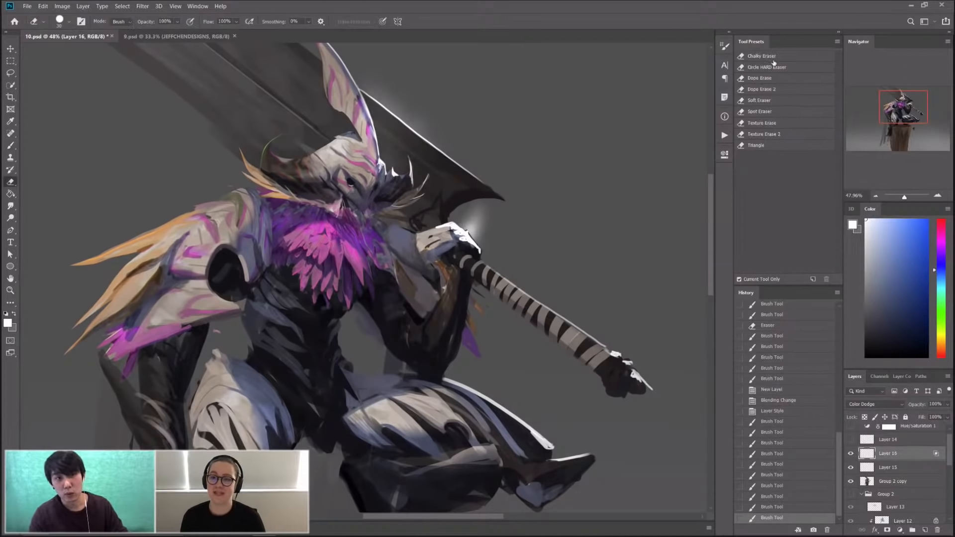
{"action": "left_click", "coordinate": [771, 101]}
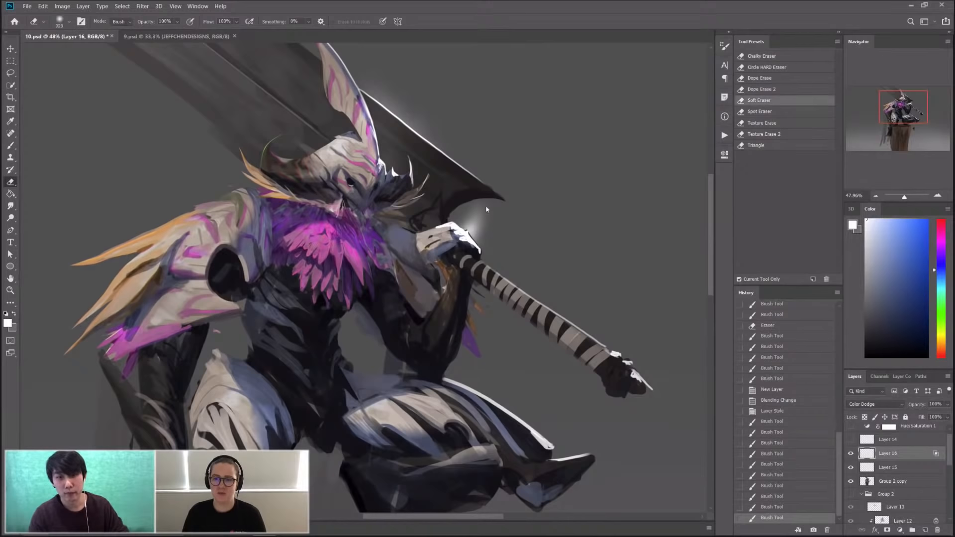
{"action": "mouse_move", "coordinate": [502, 217]}
{"action": "left_mouse_down"}
{"action": "mouse_move", "coordinate": [511, 219]}
{"action": "mouse_move", "coordinate": [508, 253]}
{"action": "left_mouse_up"}
{"action": "key", "text": "b"}
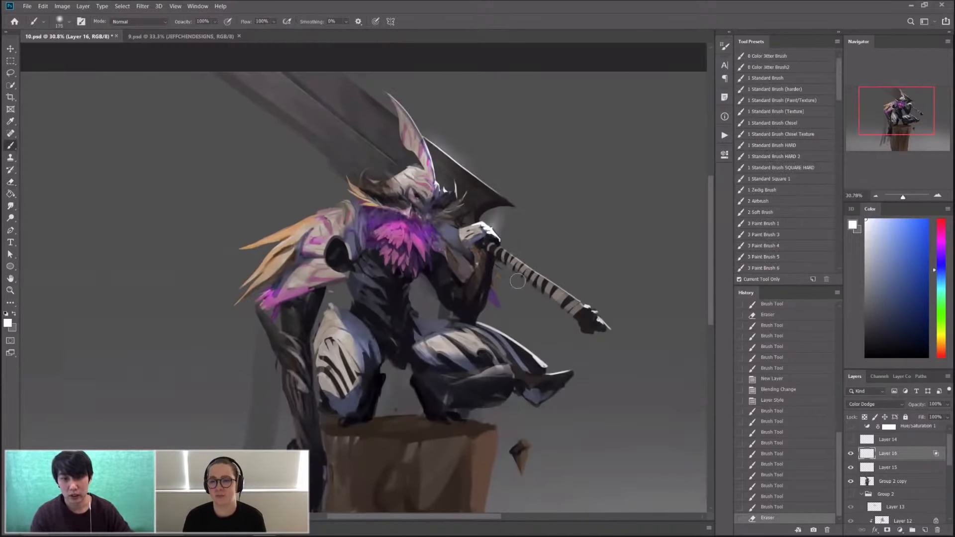
Paint a soft white glow along the outer edge of the raised leg and beside the lower end of the weapon's handle
{"action": "left_click_drag", "start_coordinate": [480, 322], "coordinate": [553, 372]}
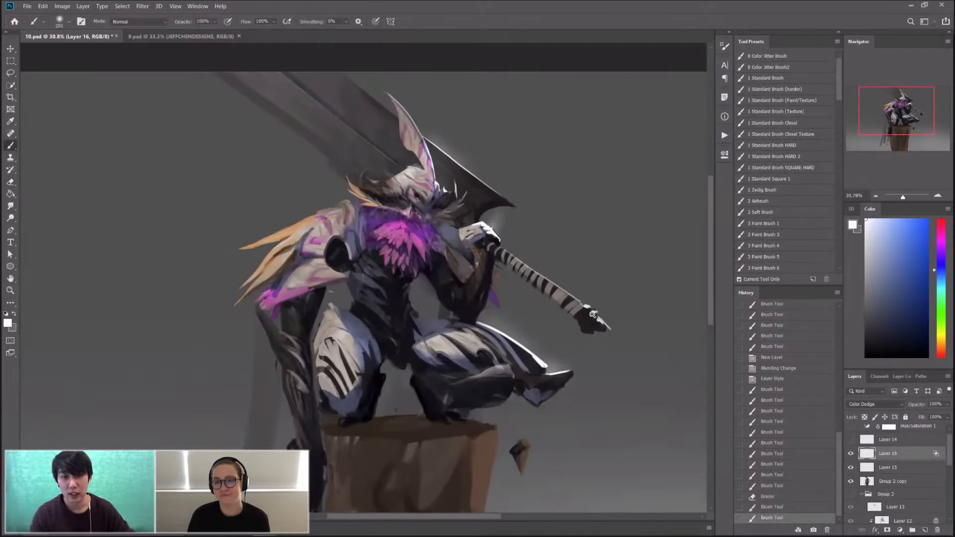
{"action": "left_click_drag", "start_coordinate": [577, 303], "coordinate": [536, 273]}
{"action": "left_click_drag", "start_coordinate": [442, 207], "coordinate": [454, 213]}
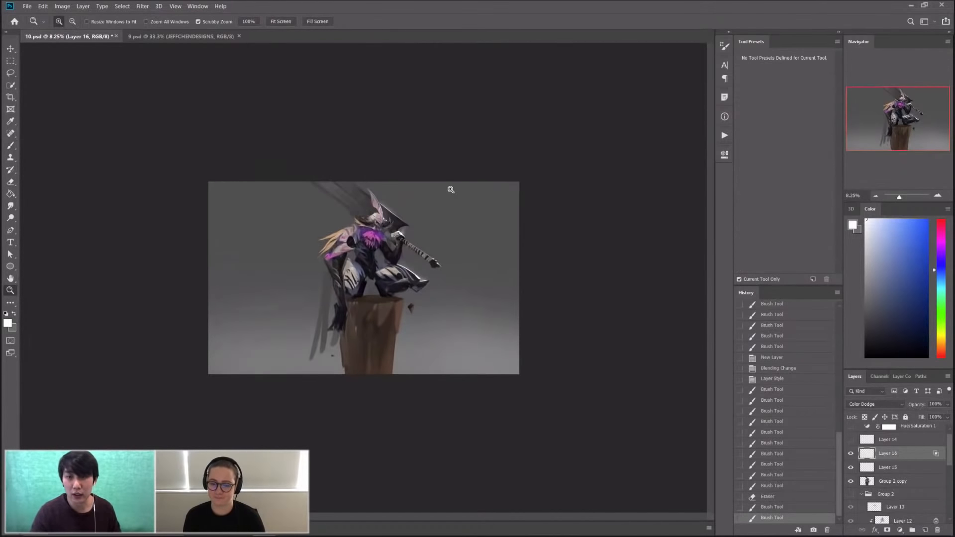
{"action": "left_click", "coordinate": [343, 81]}
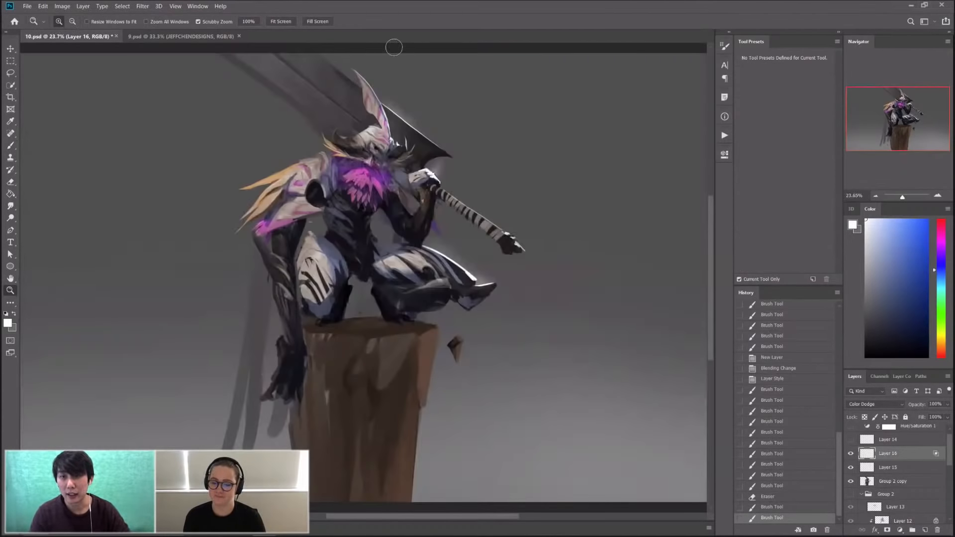
Strengthen the soft white glow on the blade's outer edge beside the crest with more brush and eraser touches
{"action": "key", "text": "b"}
{"action": "mouse_move", "coordinate": [407, 94]}
{"action": "left_mouse_down"}
{"action": "mouse_move", "coordinate": [401, 83]}
{"action": "mouse_move", "coordinate": [399, 92]}
{"action": "left_mouse_up"}
{"action": "key", "text": "e"}
{"action": "key", "text": "z"}
{"action": "mouse_move", "coordinate": [450, 72]}
{"action": "left_mouse_down"}
{"action": "mouse_move", "coordinate": [431, 165]}
{"action": "mouse_move", "coordinate": [378, 83]}
{"action": "left_mouse_up"}
{"action": "key", "text": "e"}
{"action": "key", "text": "b"}
{"action": "left_click_drag", "start_coordinate": [377, 159], "coordinate": [381, 156]}
{"action": "key", "text": "z"}
{"action": "left_click_drag", "start_coordinate": [417, 88], "coordinate": [384, 68]}
{"action": "key", "text": "b"}
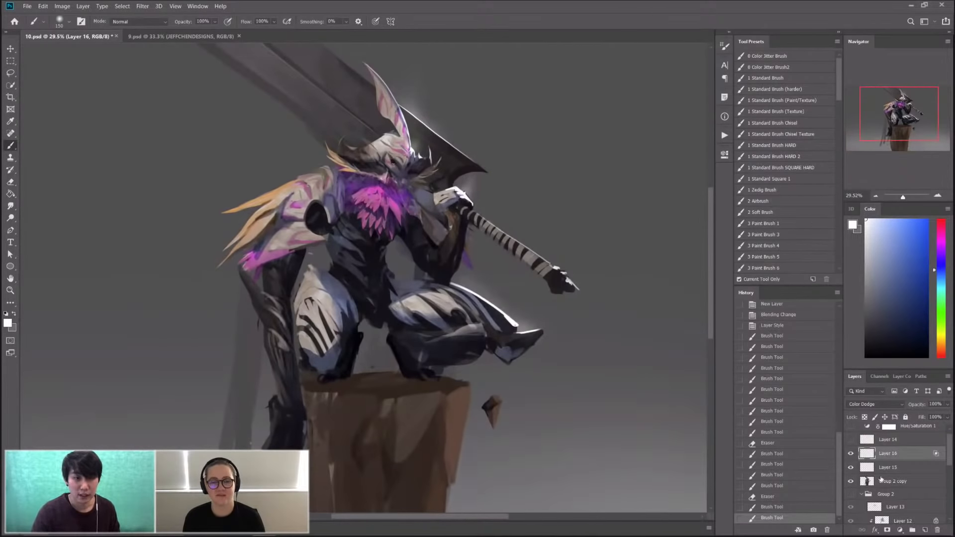
Tint the rim light on Layer 15 blue with Hue/Saturation, using Colorize, hue 228, saturation 63 and lightness -31
{"action": "left_click", "coordinate": [883, 470]}
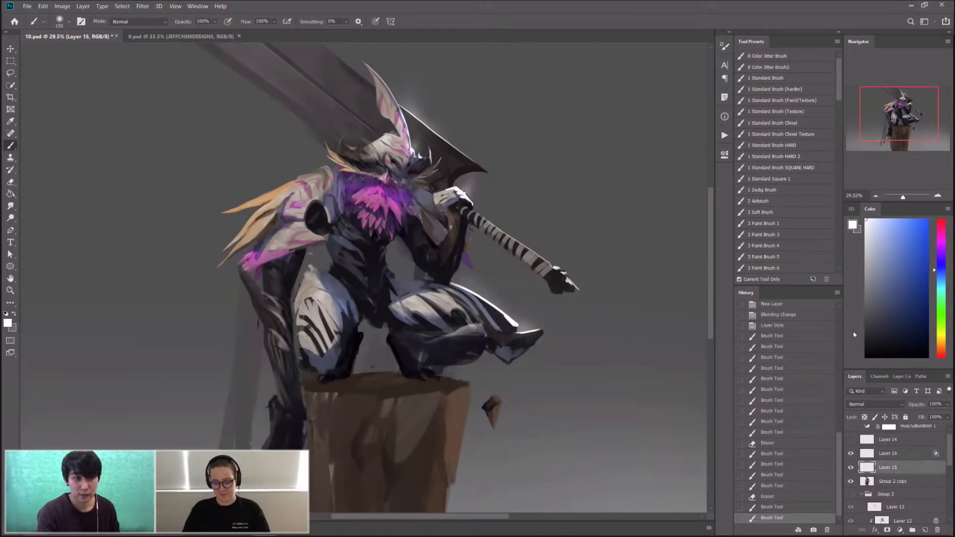
{"action": "key", "text": "ctrl+u"}
{"action": "key", "text": "alt+o"}
{"action": "left_click_drag", "start_coordinate": [761, 275], "coordinate": [753, 276]}
{"action": "left_click_drag", "start_coordinate": [763, 327], "coordinate": [776, 302]}
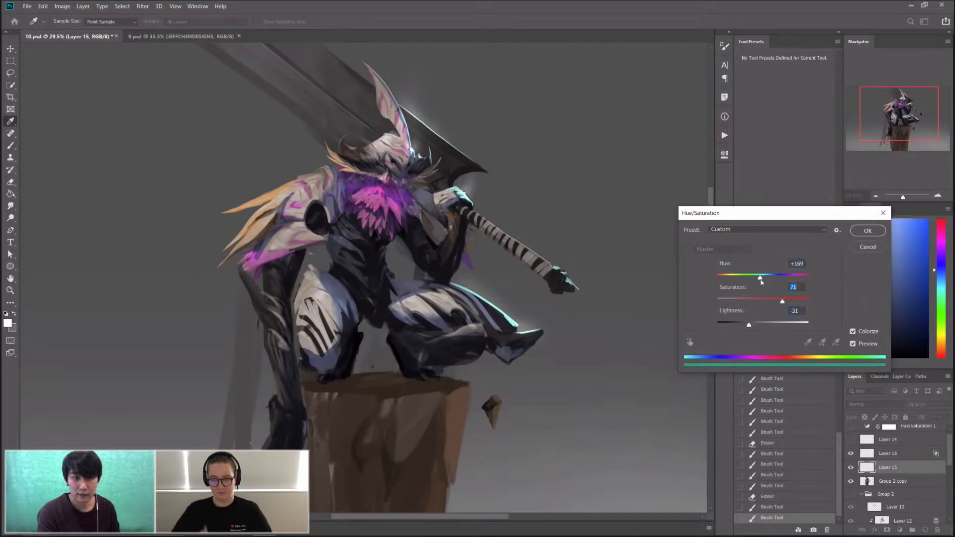
{"action": "left_click_drag", "start_coordinate": [734, 278], "coordinate": [777, 277]}
{"action": "left_click", "coordinate": [776, 277]}
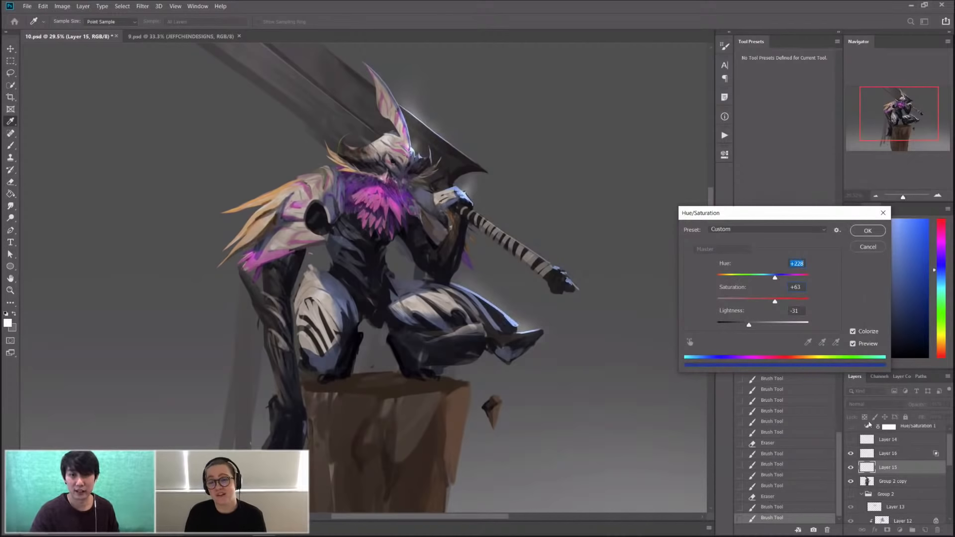
{"action": "key", "text": "Return"}
{"action": "scroll", "coordinate": [892, 511], "scroll_direction": "down", "scroll_amount": 5}
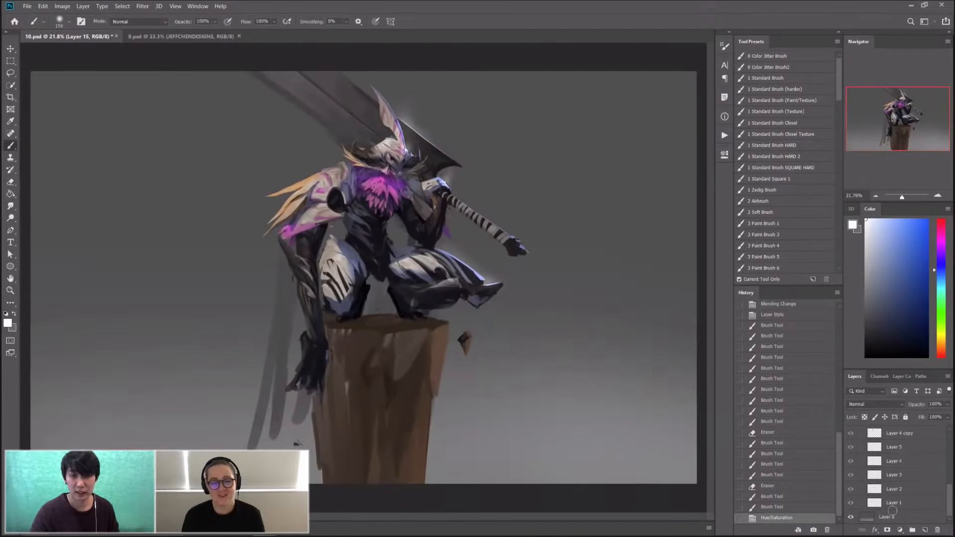
{"action": "left_click", "coordinate": [894, 516]}
{"action": "left_click_drag", "start_coordinate": [429, 153], "coordinate": [522, 212]}
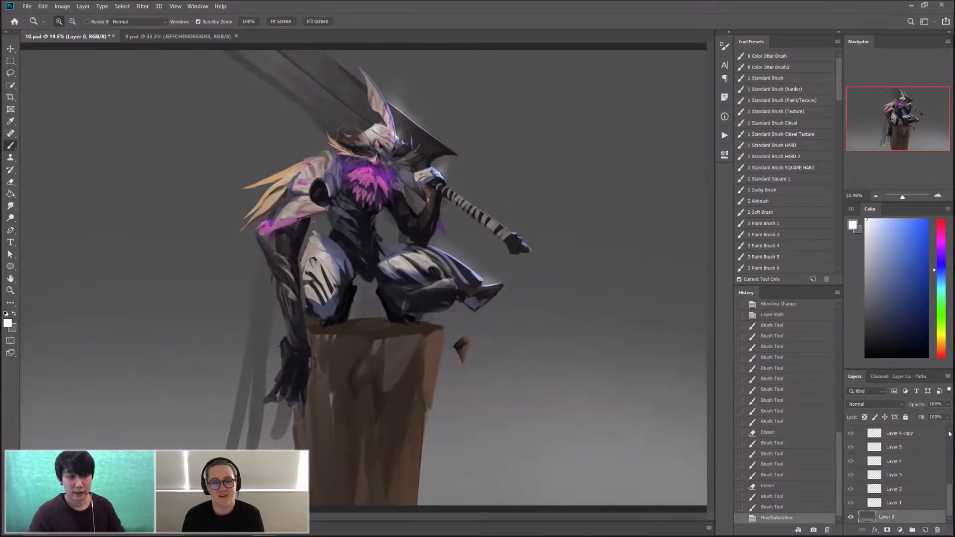
{"action": "scroll", "coordinate": [850, 458], "scroll_direction": "up", "scroll_amount": 3}
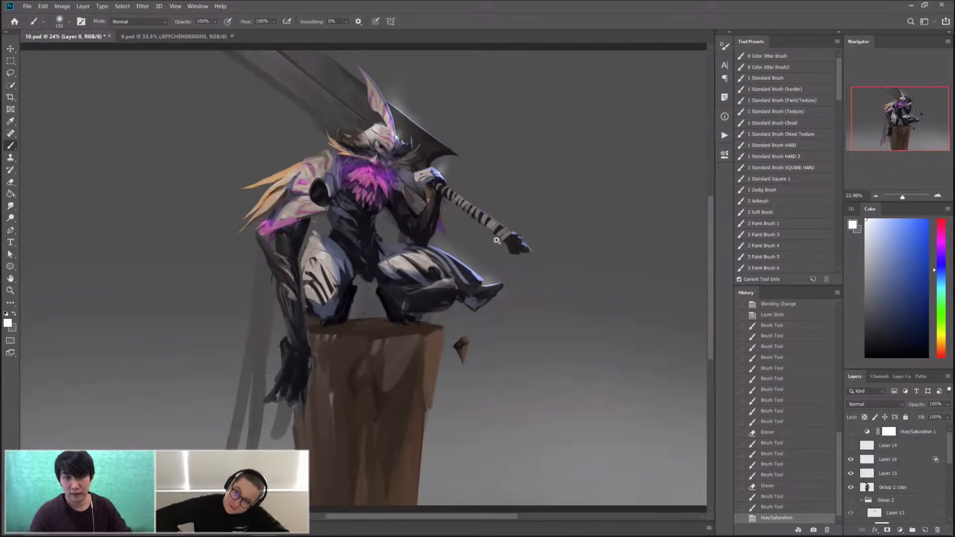
Erase parts of the rim light along the raised thigh on Layer 15 with a much smaller eraser
{"action": "left_click", "coordinate": [877, 476]}
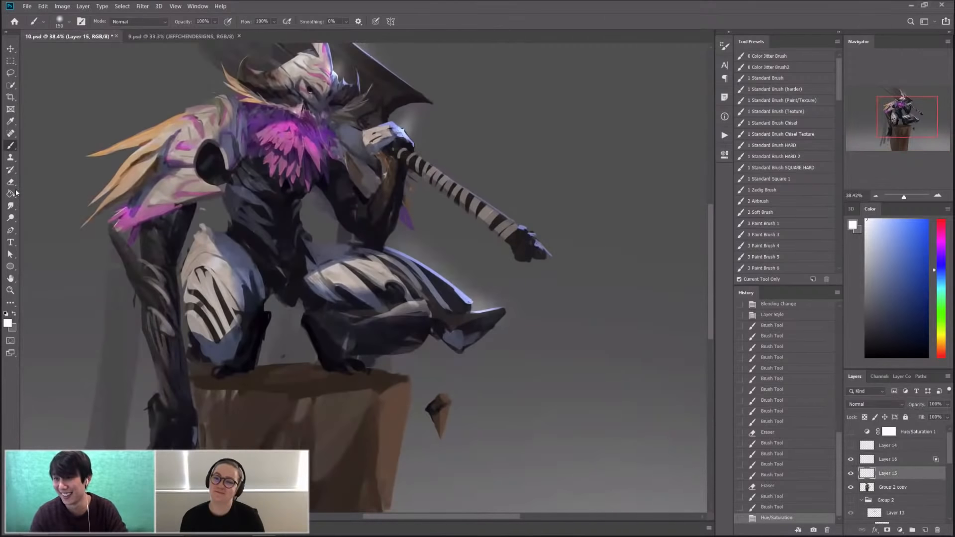
{"action": "key", "text": "e"}
{"action": "key", "text": "["}
{"action": "key", "text": "["}
{"action": "key", "text": "["}
{"action": "key", "text": "["}
{"action": "key", "text": "["}
{"action": "key", "text": "["}
{"action": "key", "text": "["}
{"action": "key", "text": "["}
{"action": "key", "text": "["}
{"action": "key", "text": "["}
{"action": "left_click_drag", "start_coordinate": [456, 292], "coordinate": [465, 302]}
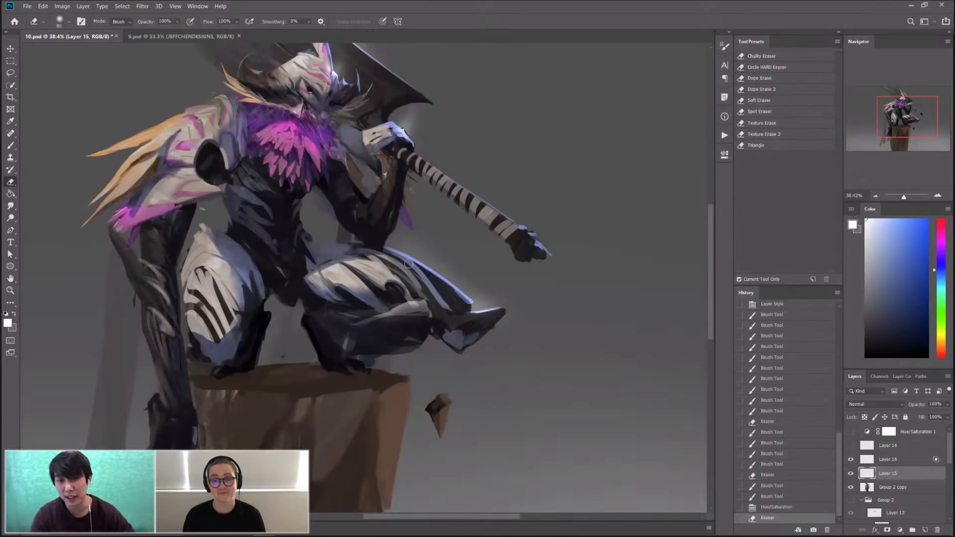
{"action": "left_click_drag", "start_coordinate": [383, 249], "coordinate": [413, 264]}
{"action": "left_click_drag", "start_coordinate": [394, 253], "coordinate": [448, 294]}
{"action": "left_click_drag", "start_coordinate": [462, 249], "coordinate": [413, 244]}
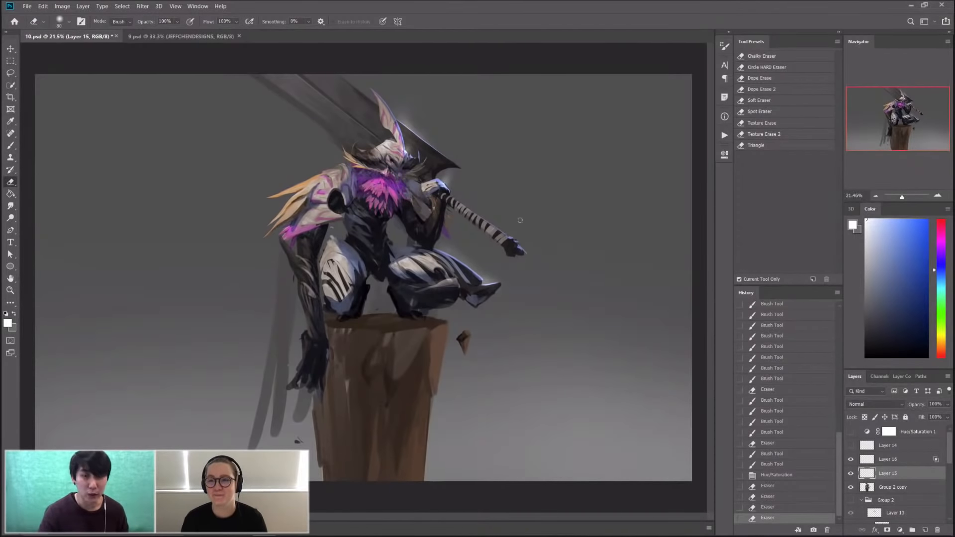
Compare the painting with Layer 15 hidden and shown, and hide Layer 16 to judge the rim light alone
{"action": "mouse_move", "coordinate": [410, 119]}
{"action": "left_mouse_down"}
{"action": "mouse_move", "coordinate": [443, 122]}
{"action": "mouse_move", "coordinate": [433, 92]}
{"action": "mouse_move", "coordinate": [460, 94]}
{"action": "left_mouse_up"}
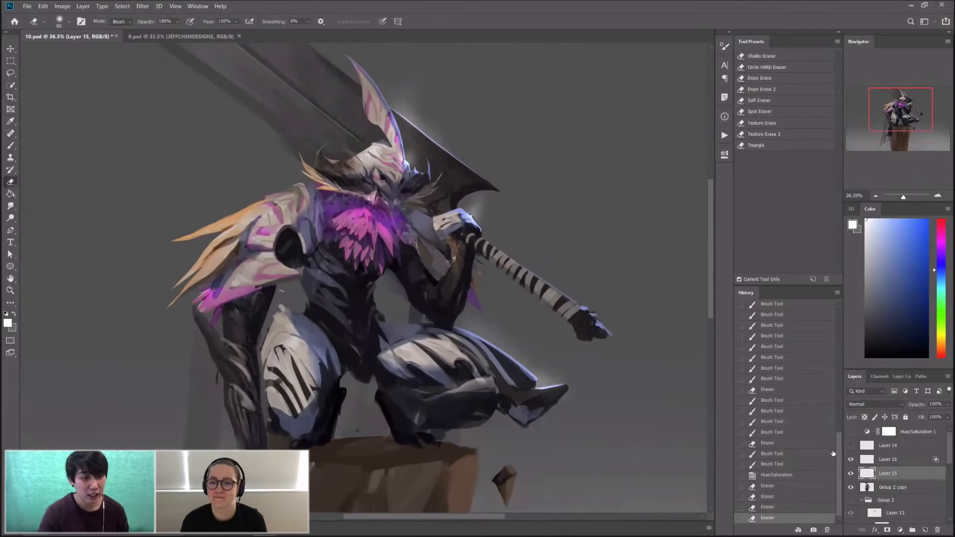
{"action": "left_click", "coordinate": [850, 474]}
{"action": "left_click", "coordinate": [851, 474]}
{"action": "left_click", "coordinate": [851, 460]}
{"action": "left_click", "coordinate": [850, 474]}
{"action": "left_click", "coordinate": [851, 473]}
{"action": "left_click_drag", "start_coordinate": [484, 154], "coordinate": [480, 154]}
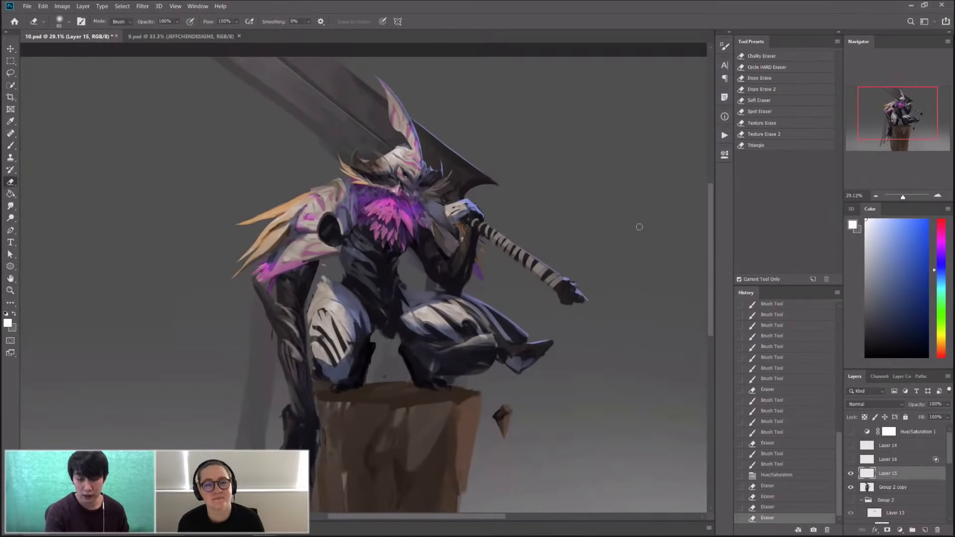
Return the rim light on Layer 15 to white with Hue/Saturation
{"action": "key", "text": "ctrl+u"}
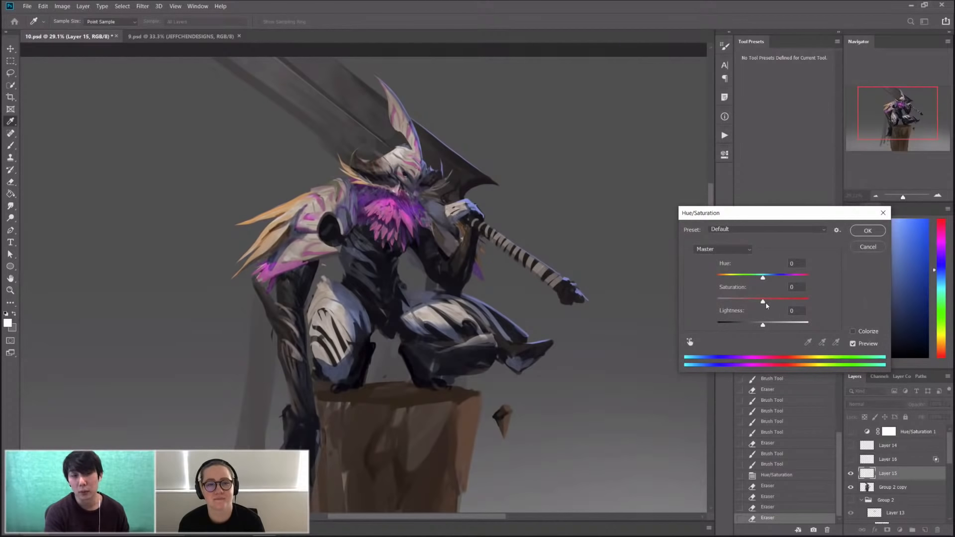
{"action": "left_click", "coordinate": [866, 248]}
{"action": "key", "text": "ctrl+u"}
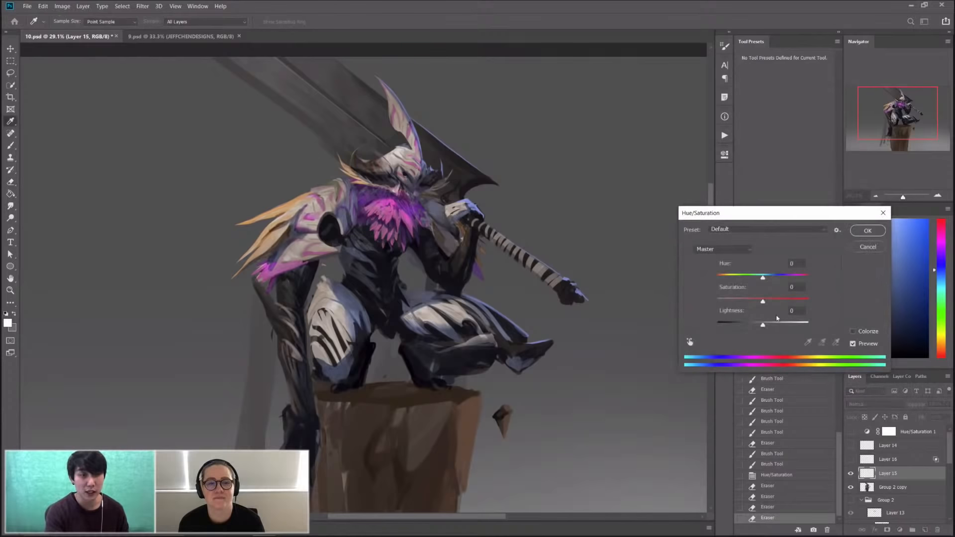
{"action": "left_click", "coordinate": [867, 230]}
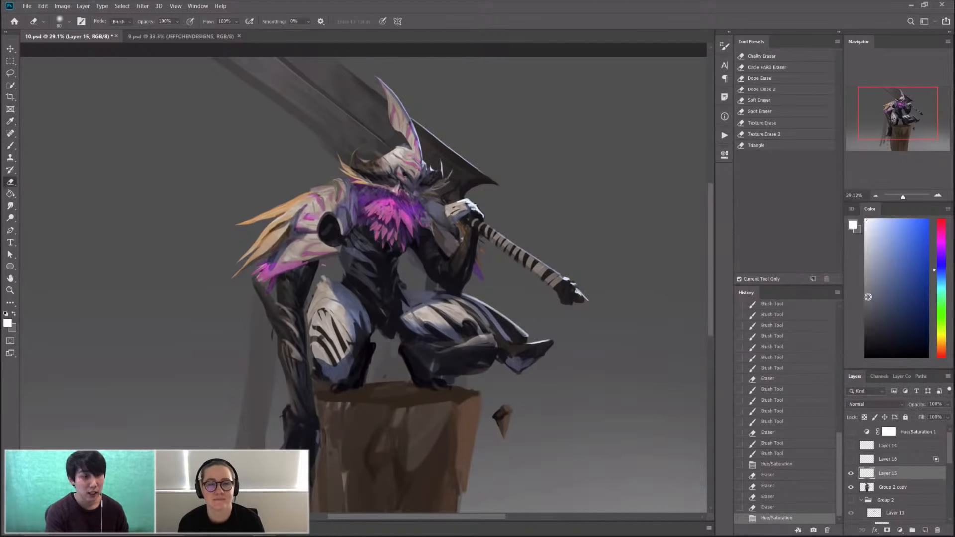
Colorize Layer 15's rim light with hue 235, saturation 100 and lightness -27, and show Layer 16 again
{"action": "key", "text": "ctrl+u"}
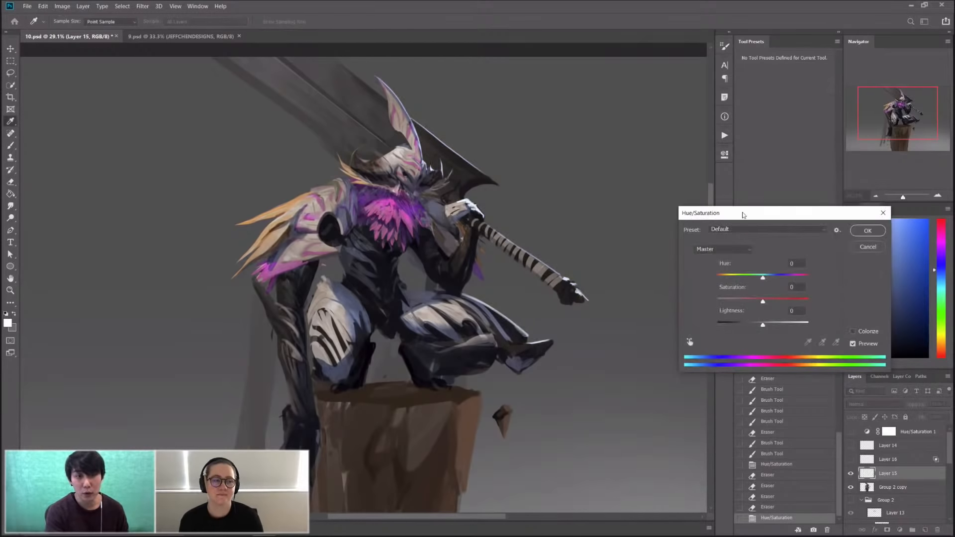
{"action": "left_click_drag", "start_coordinate": [743, 215], "coordinate": [631, 176]}
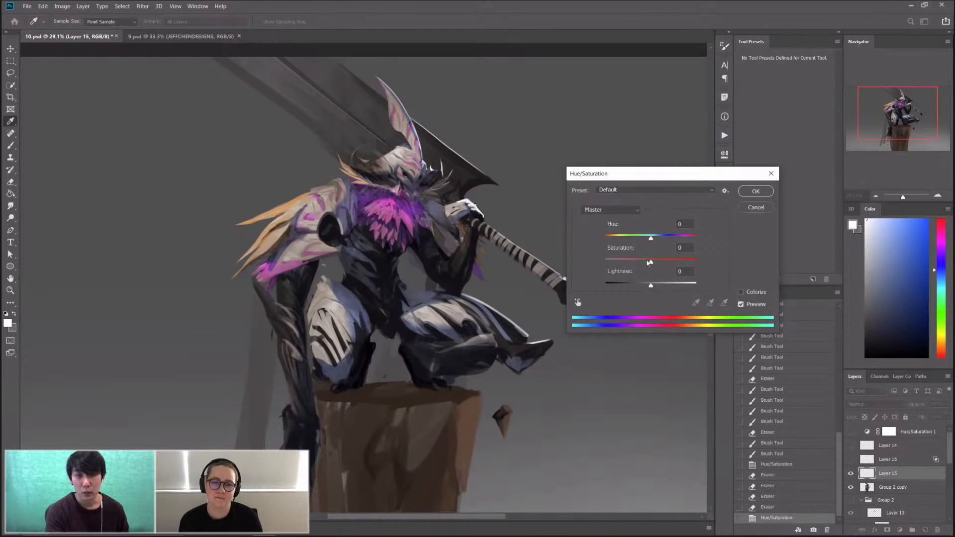
{"action": "left_click", "coordinate": [742, 293]}
{"action": "left_click_drag", "start_coordinate": [632, 264], "coordinate": [679, 265]}
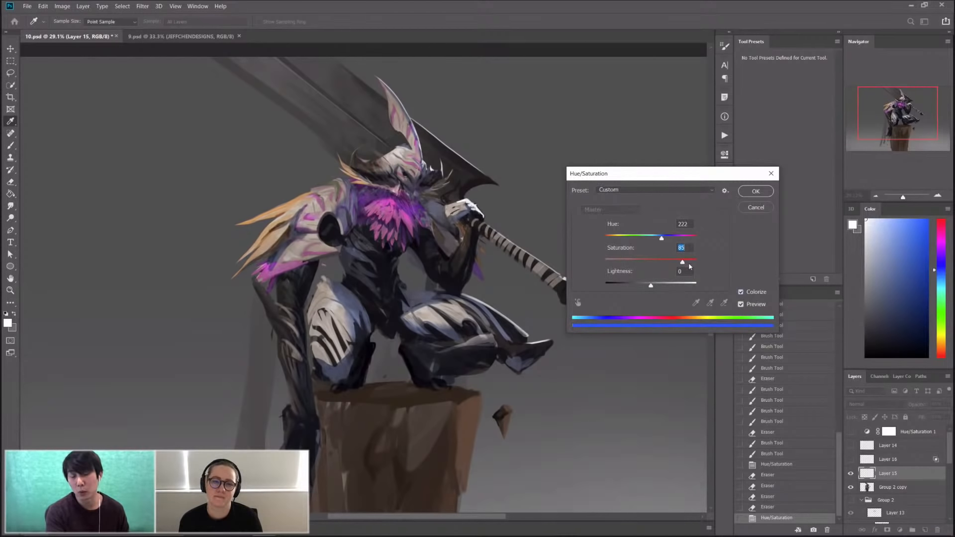
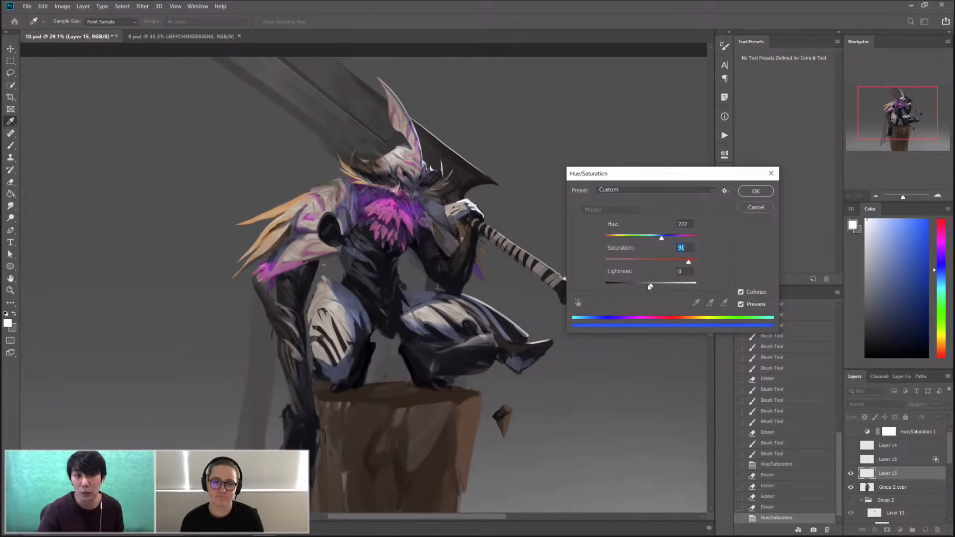
{"action": "left_click_drag", "start_coordinate": [650, 287], "coordinate": [640, 285]}
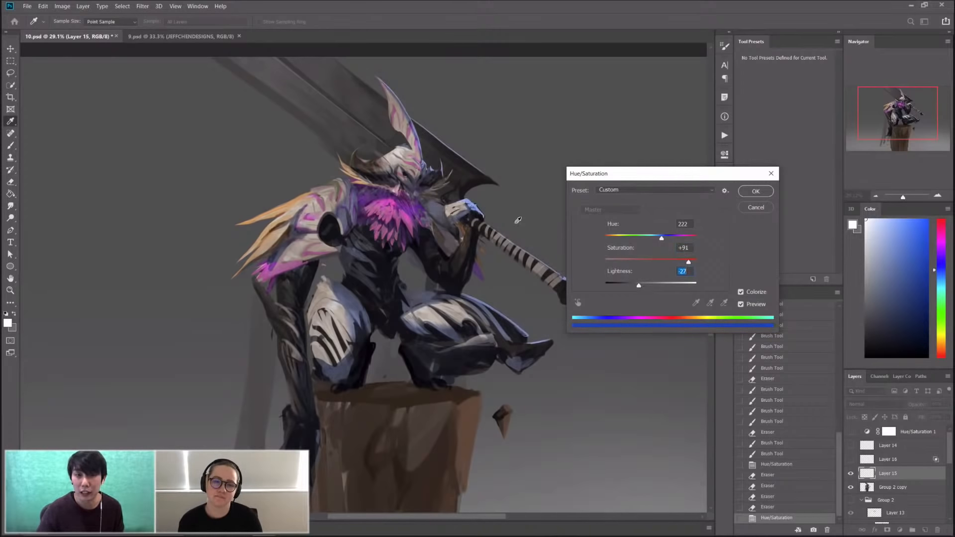
{"action": "left_click_drag", "start_coordinate": [690, 265], "coordinate": [666, 249]}
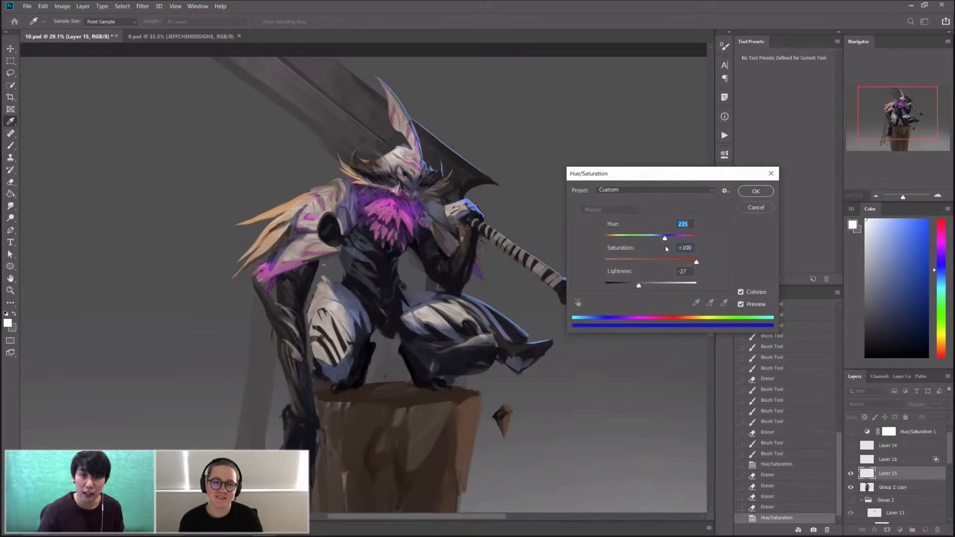
{"action": "left_click", "coordinate": [754, 192]}
{"action": "key", "text": "e"}
{"action": "left_click", "coordinate": [851, 460]}
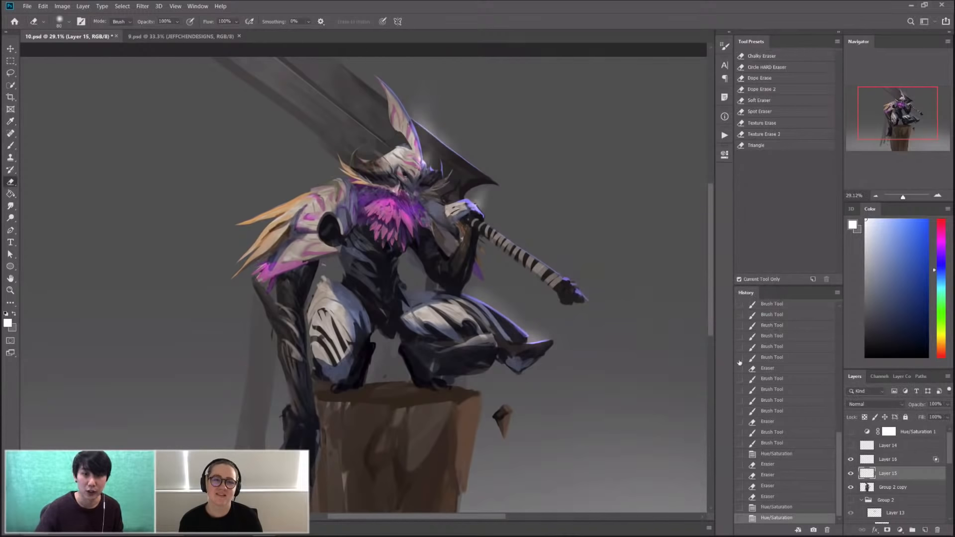
Break up the Layer 16 glow around the blade edge and gripping hand with the Texture Erase preset
{"action": "left_click", "coordinate": [881, 463]}
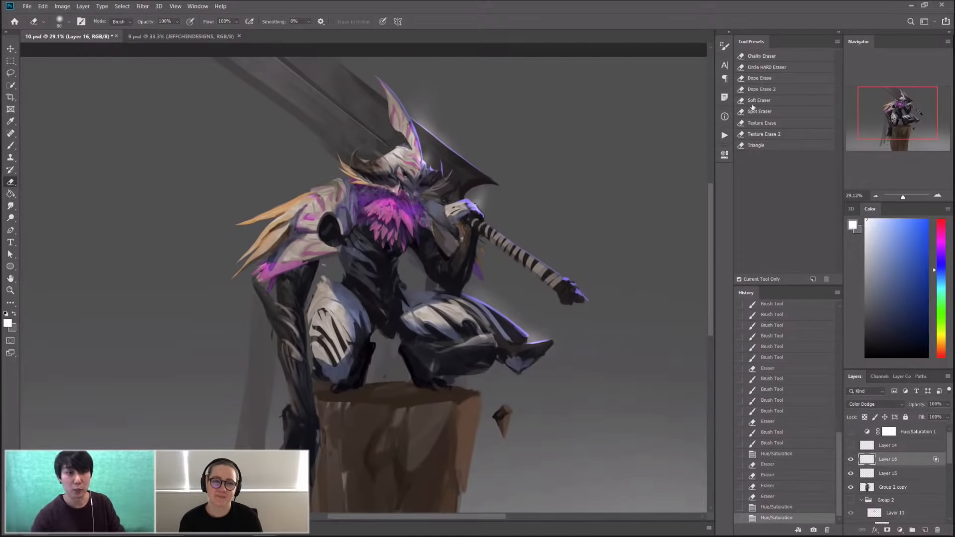
{"action": "left_click", "coordinate": [758, 124]}
{"action": "left_click_drag", "start_coordinate": [427, 81], "coordinate": [453, 158]}
{"action": "mouse_move", "coordinate": [449, 102]}
{"action": "left_mouse_down"}
{"action": "mouse_move", "coordinate": [450, 140]}
{"action": "mouse_move", "coordinate": [470, 179]}
{"action": "left_mouse_up"}
{"action": "left_click_drag", "start_coordinate": [485, 213], "coordinate": [492, 222]}
{"action": "left_click", "coordinate": [544, 126], "text": "alt"}
{"action": "key", "text": "ctrl+0"}
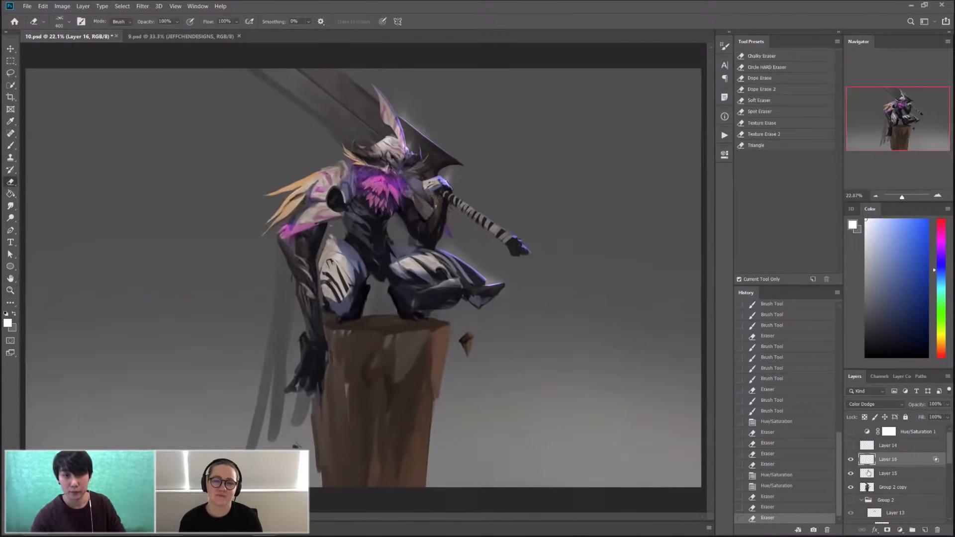
Compare the whole painting with the Layer 16 glow hidden and shown
{"action": "left_click", "coordinate": [850, 460]}
{"action": "left_click", "coordinate": [850, 460]}
{"action": "left_click", "coordinate": [526, 293], "text": "alt"}
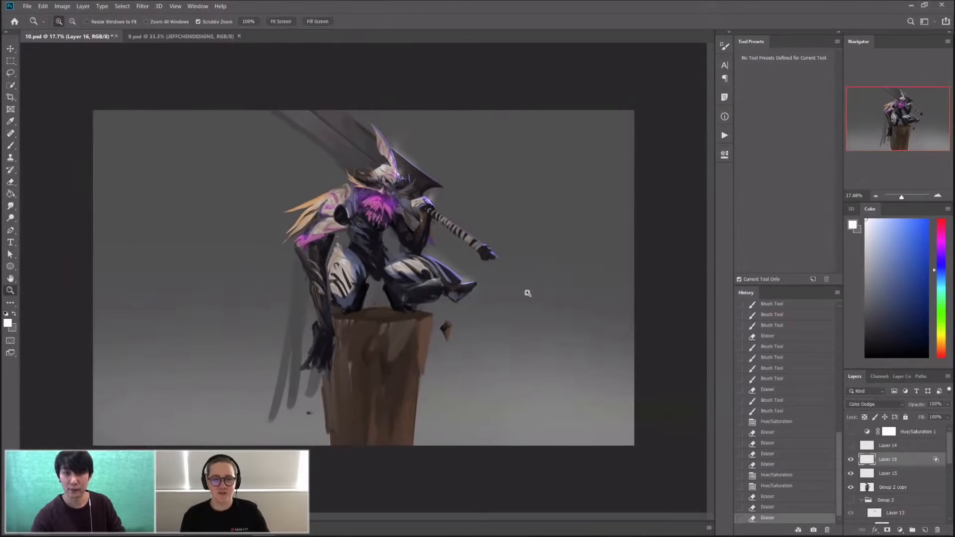
{"action": "left_click", "coordinate": [528, 293], "text": "ctrl"}
{"action": "left_click", "coordinate": [468, 196], "text": "alt"}
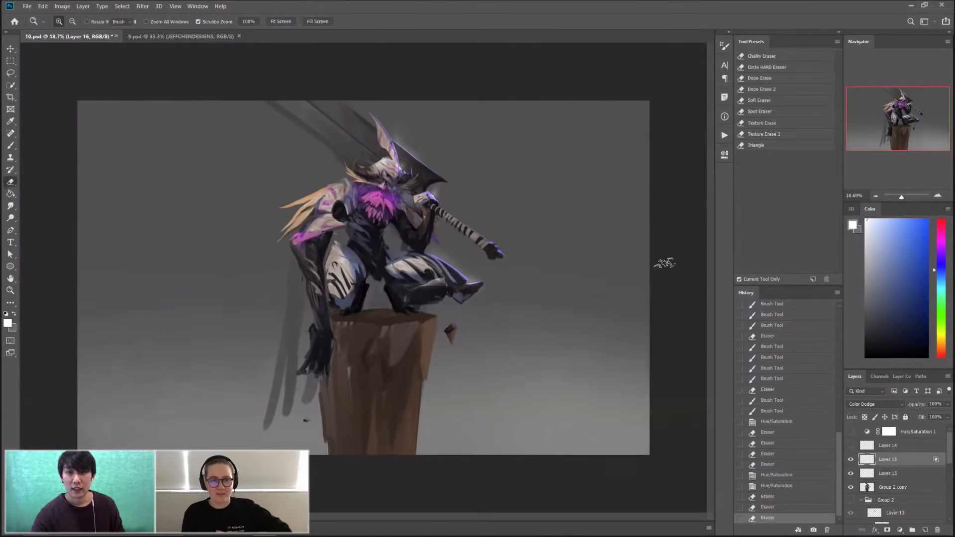
Select the background Layer 0 and choose a textured brush for painting the backdrop
{"action": "scroll", "coordinate": [908, 498], "scroll_direction": "down", "scroll_amount": 10}
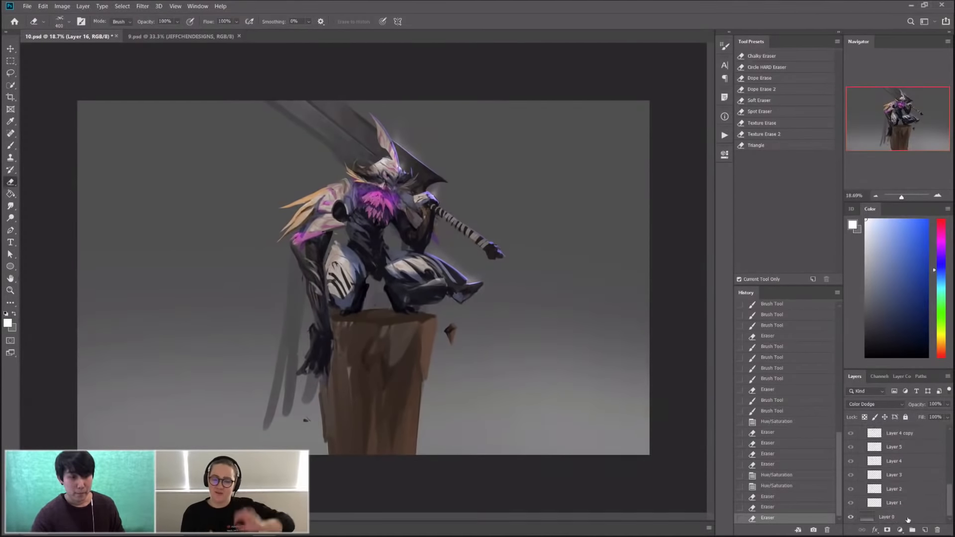
{"action": "left_click", "coordinate": [908, 517]}
{"action": "key", "text": "b"}
{"action": "key", "text": "z"}
{"action": "left_click_drag", "start_coordinate": [284, 167], "coordinate": [534, 222]}
{"action": "key", "text": "b"}
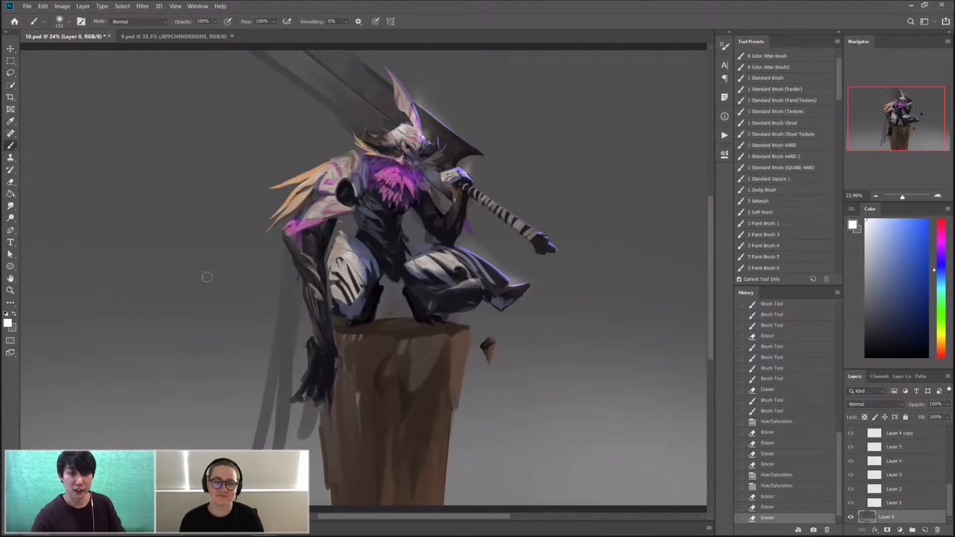
{"action": "key", "text": "z"}
{"action": "left_click_drag", "start_coordinate": [243, 295], "coordinate": [234, 298]}
{"action": "key", "text": "b"}
{"action": "right_click", "coordinate": [218, 308]}
{"action": "left_click", "coordinate": [440, 461]}
{"action": "left_click", "coordinate": [300, 460]}
{"action": "left_click", "coordinate": [622, 452]}
Try a very large textured stroke in a sampled grey on the backdrop beside the creature and undo it
{"action": "key", "text": "bracketright"}
{"action": "key", "text": "bracketright"}
{"action": "key", "text": "bracketright"}
{"action": "key", "text": "bracketright"}
{"action": "key", "text": "bracketright"}
{"action": "key", "text": "bracketright"}
{"action": "key", "text": "bracketright"}
{"action": "key", "text": "bracketright"}
{"action": "key", "text": "bracketright"}
{"action": "key", "text": "bracketright"}
{"action": "key", "text": "bracketright"}
{"action": "key", "text": "bracketright"}
{"action": "key", "text": "bracketright"}
{"action": "key", "text": "bracketright"}
{"action": "key", "text": "bracketright"}
{"action": "key", "text": "bracketright"}
{"action": "key", "text": "bracketright"}
{"action": "key", "text": "bracketright"}
{"action": "key", "text": "bracketright"}
{"action": "key", "text": "bracketright"}
{"action": "left_click", "coordinate": [167, 326], "text": "alt"}
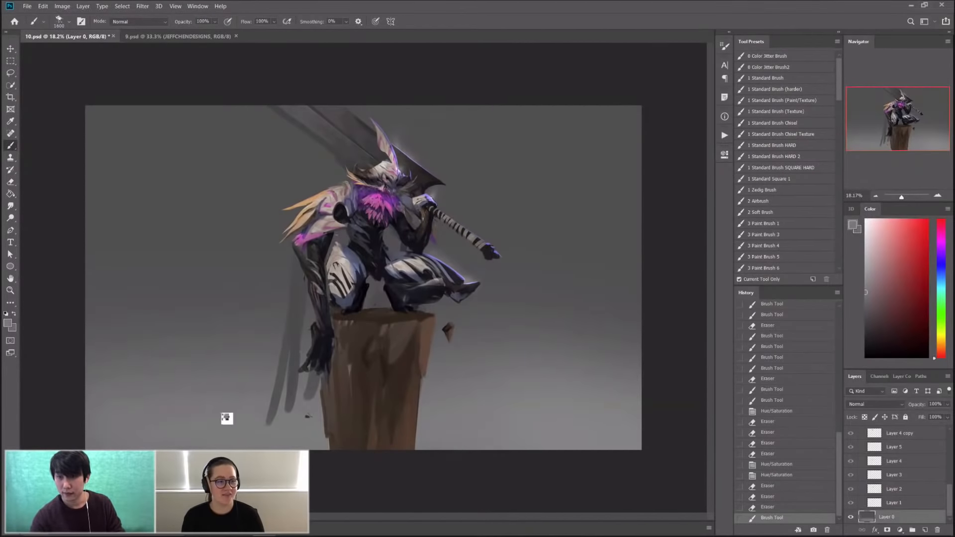
{"action": "left_click", "coordinate": [586, 299]}
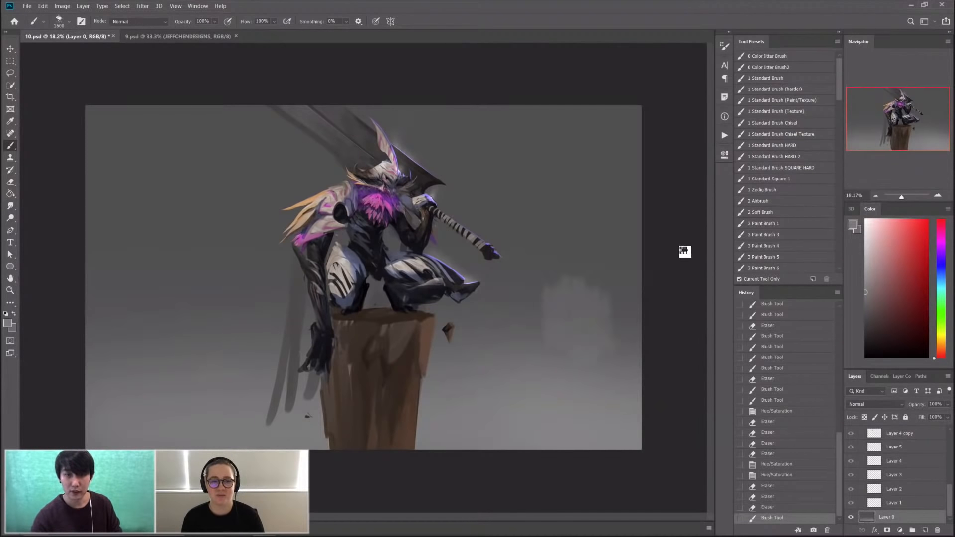
{"action": "key", "text": "ctrl+z"}
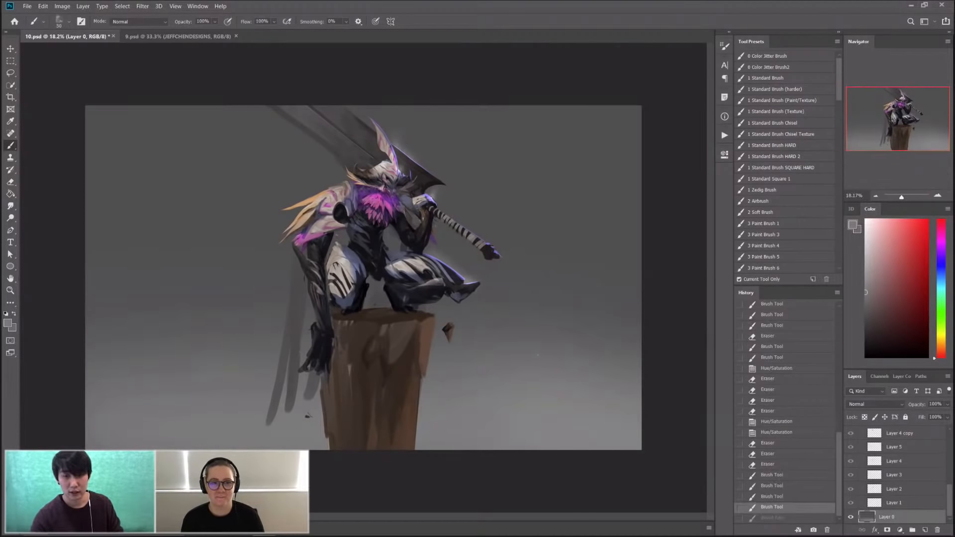
Paint large textured patches in sampled greys over the backdrop on the weapon-handle side, undoing one unwanted stroke
{"action": "left_click", "coordinate": [539, 388], "text": "alt"}
{"action": "key", "text": "bracketright"}
{"action": "key", "text": "bracketright"}
{"action": "key", "text": "bracketright"}
{"action": "left_click_drag", "start_coordinate": [567, 391], "coordinate": [595, 222]}
{"action": "key", "text": "ctrl+z"}
{"action": "left_click", "coordinate": [573, 238], "text": "alt"}
{"action": "mouse_move", "coordinate": [577, 321]}
{"action": "left_mouse_down"}
{"action": "mouse_move", "coordinate": [569, 276]}
{"action": "mouse_move", "coordinate": [561, 323]}
{"action": "mouse_move", "coordinate": [613, 368]}
{"action": "left_mouse_up"}
{"action": "left_click", "coordinate": [594, 364], "text": "alt"}
{"action": "left_click_drag", "start_coordinate": [547, 348], "coordinate": [463, 373]}
Paint textured grey patches over the backdrop behind the lowered arm and stump, and add a darker sampled grey on the opposite side
{"action": "left_click", "coordinate": [211, 397], "text": "alt"}
{"action": "left_click_drag", "start_coordinate": [231, 388], "coordinate": [415, 426]}
{"action": "mouse_move", "coordinate": [303, 356]}
{"action": "left_mouse_down"}
{"action": "mouse_move", "coordinate": [207, 339]}
{"action": "mouse_move", "coordinate": [247, 292]}
{"action": "left_mouse_up"}
{"action": "left_click_drag", "start_coordinate": [290, 383], "coordinate": [229, 329]}
{"action": "left_click", "coordinate": [211, 264], "text": "alt"}
{"action": "mouse_move", "coordinate": [548, 303]}
{"action": "left_mouse_down"}
{"action": "mouse_move", "coordinate": [636, 269]}
{"action": "mouse_move", "coordinate": [647, 393]}
{"action": "left_mouse_up"}
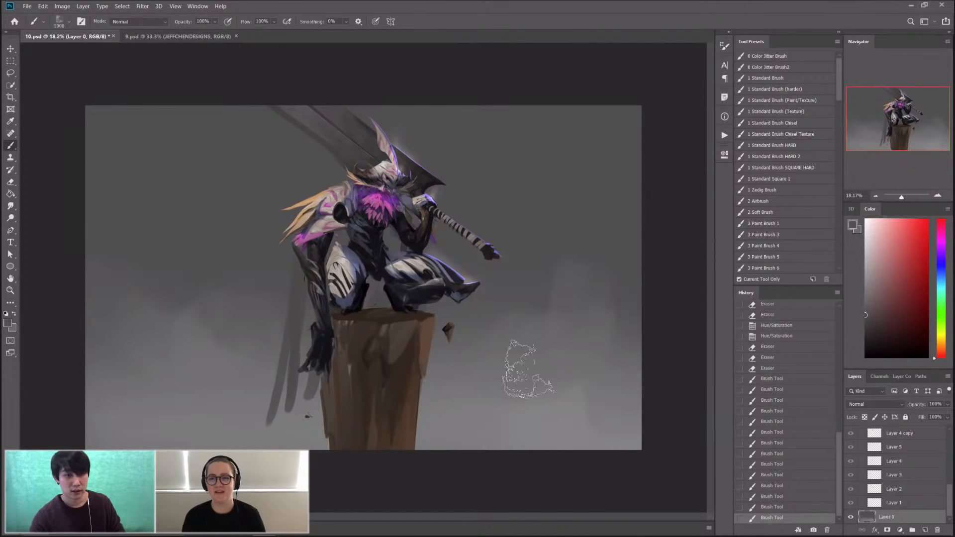
Choose a splatter-textured brush, enlarge it greatly, try one stroke on the backdrop beside the weapon and undo it, keeping a dark grey
{"action": "right_click", "coordinate": [546, 242]}
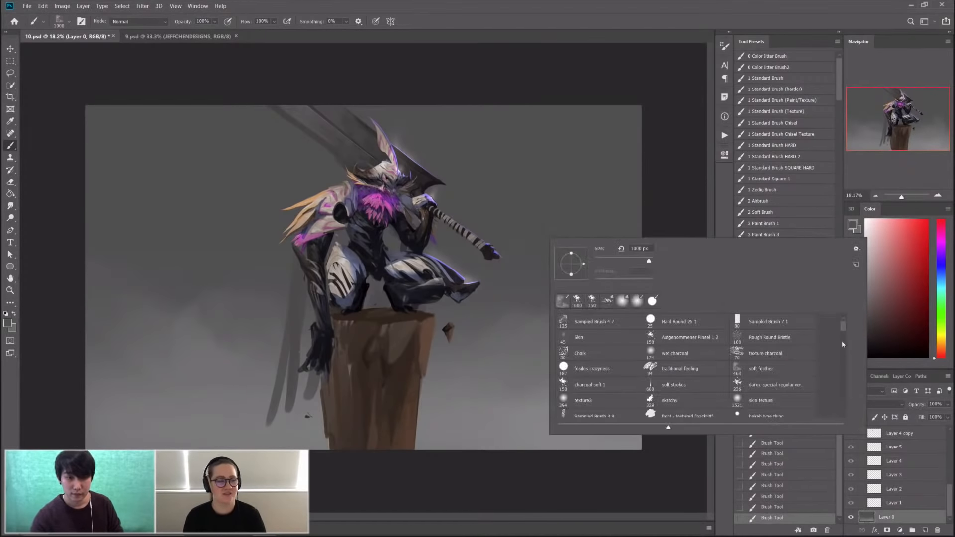
{"action": "left_click", "coordinate": [603, 391]}
{"action": "left_click", "coordinate": [580, 488]}
{"action": "left_click", "coordinate": [867, 329]}
{"action": "key", "text": "bracketright"}
{"action": "key", "text": "bracketright"}
{"action": "key", "text": "bracketright"}
{"action": "key", "text": "bracketright"}
{"action": "key", "text": "bracketright"}
{"action": "key", "text": "bracketright"}
{"action": "key", "text": "bracketright"}
{"action": "key", "text": "bracketright"}
{"action": "key", "text": "bracketright"}
{"action": "key", "text": "bracketright"}
{"action": "key", "text": "bracketright"}
{"action": "key", "text": "bracketright"}
{"action": "key", "text": "bracketright"}
{"action": "key", "text": "bracketright"}
{"action": "key", "text": "bracketright"}
{"action": "key", "text": "bracketright"}
{"action": "key", "text": "bracketright"}
{"action": "key", "text": "bracketright"}
{"action": "key", "text": "bracketright"}
{"action": "key", "text": "bracketright"}
{"action": "key", "text": "bracketright"}
{"action": "key", "text": "bracketright"}
{"action": "mouse_move", "coordinate": [571, 265]}
{"action": "left_mouse_down"}
{"action": "mouse_move", "coordinate": [539, 245]}
{"action": "mouse_move", "coordinate": [540, 207]}
{"action": "left_mouse_up"}
{"action": "key", "text": "ctrl+z"}
{"action": "left_click", "coordinate": [555, 215]}
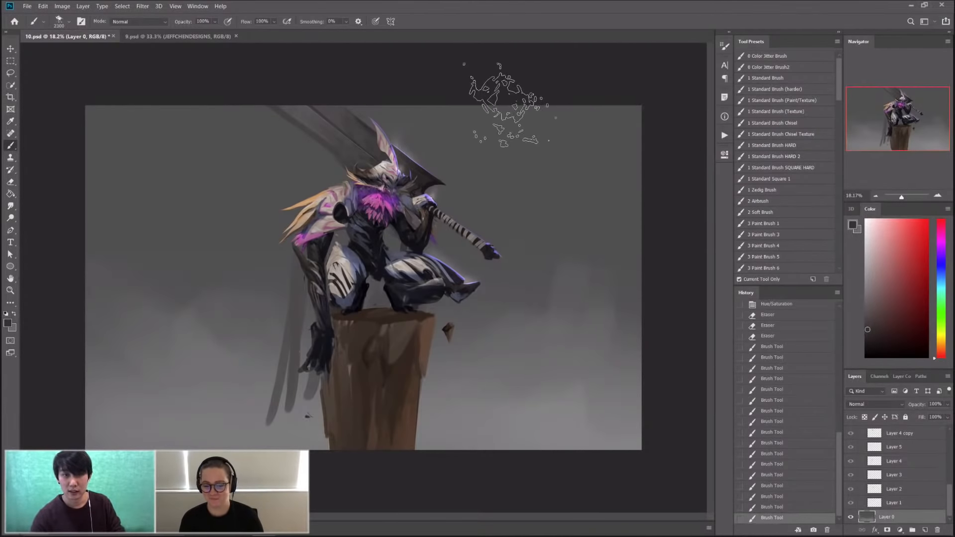
Paint faint dark splatter-textured patches on the upper backdrop on both sides of the creature
{"action": "left_click_drag", "start_coordinate": [614, 128], "coordinate": [503, 124]}
{"action": "mouse_move", "coordinate": [278, 203]}
{"action": "left_mouse_down"}
{"action": "mouse_move", "coordinate": [200, 215]}
{"action": "mouse_move", "coordinate": [189, 188]}
{"action": "left_mouse_up"}
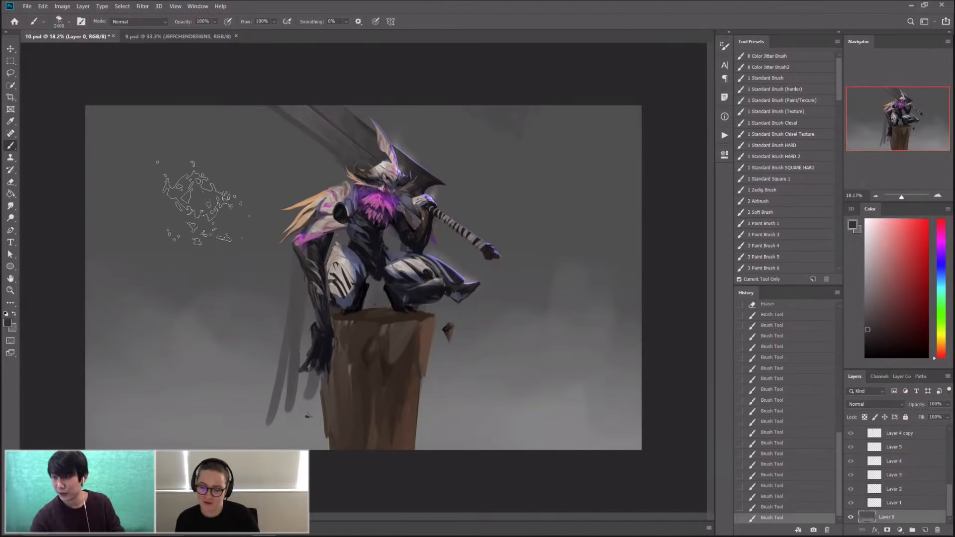
{"action": "left_click_drag", "start_coordinate": [210, 120], "coordinate": [304, 107]}
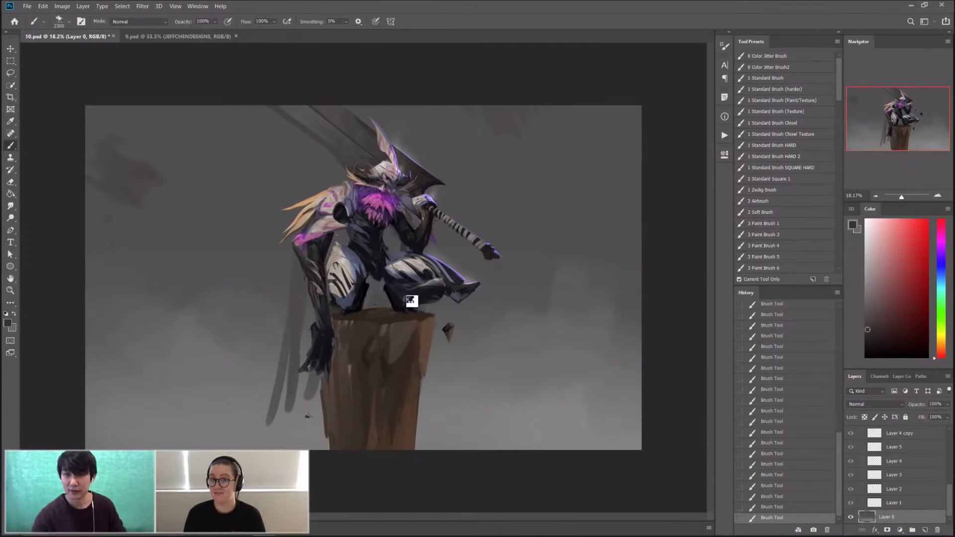
Sample the backdrop grey and reduce the textured brush to rework the dark patches in the upper backdrop
{"action": "left_click", "coordinate": [198, 205], "text": "alt"}
{"action": "key", "text": "["}
{"action": "key", "text": "["}
{"action": "key", "text": "["}
{"action": "key", "text": "["}
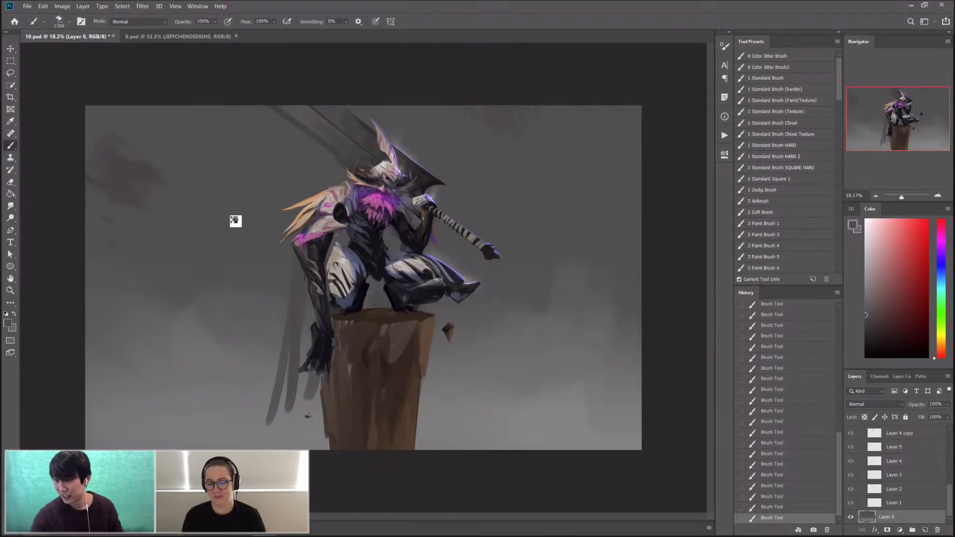
{"action": "key", "text": "ctrl+space"}
{"action": "left_click_drag", "start_coordinate": [364, 200], "coordinate": [356, 198]}
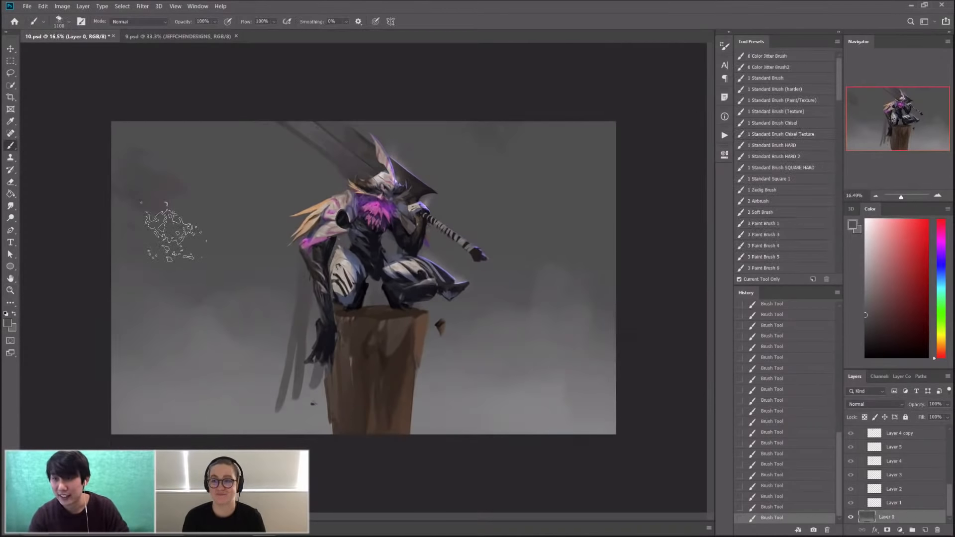
{"action": "key", "text": "z"}
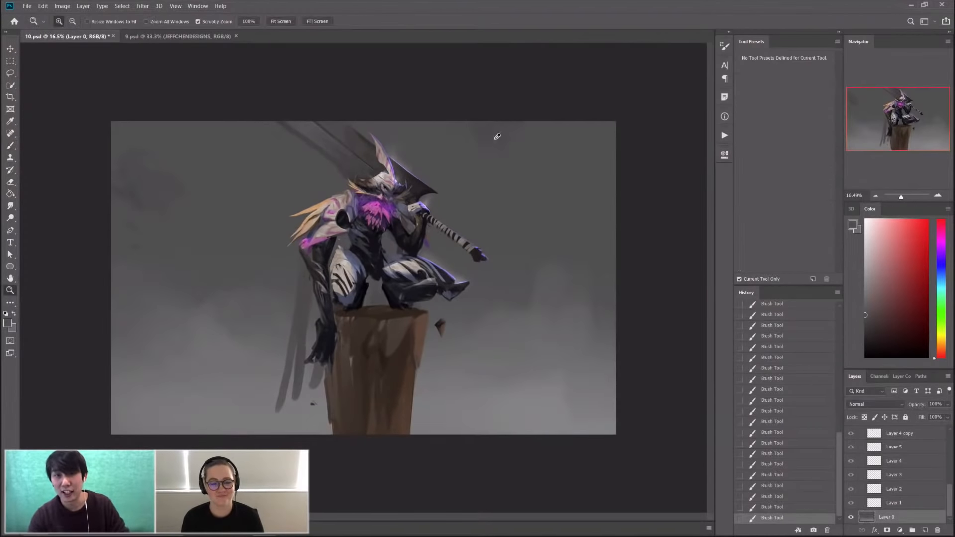
{"action": "left_click_drag", "start_coordinate": [488, 144], "coordinate": [481, 145]}
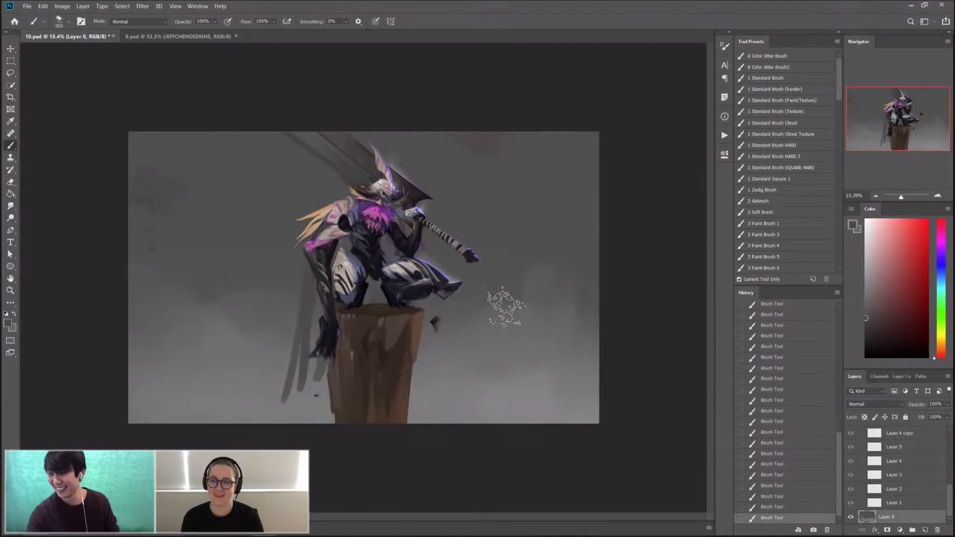
{"action": "left_click_drag", "start_coordinate": [471, 167], "coordinate": [467, 167]}
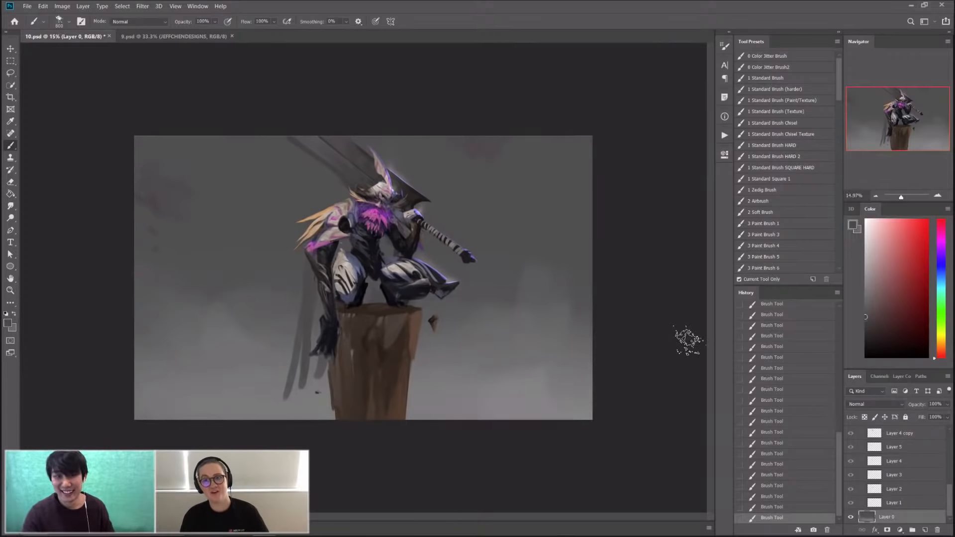
Add a new layer at the top of the stack and choose the 2 Soft Brush with a light grey sampled from the lower backdrop
{"action": "left_click_drag", "start_coordinate": [951, 500], "coordinate": [951, 438]}
{"action": "left_click", "coordinate": [922, 433]}
{"action": "left_click", "coordinate": [925, 530]}
{"action": "left_click", "coordinate": [866, 220]}
{"action": "left_click", "coordinate": [770, 215]}
{"action": "left_click", "coordinate": [272, 412], "text": "alt"}
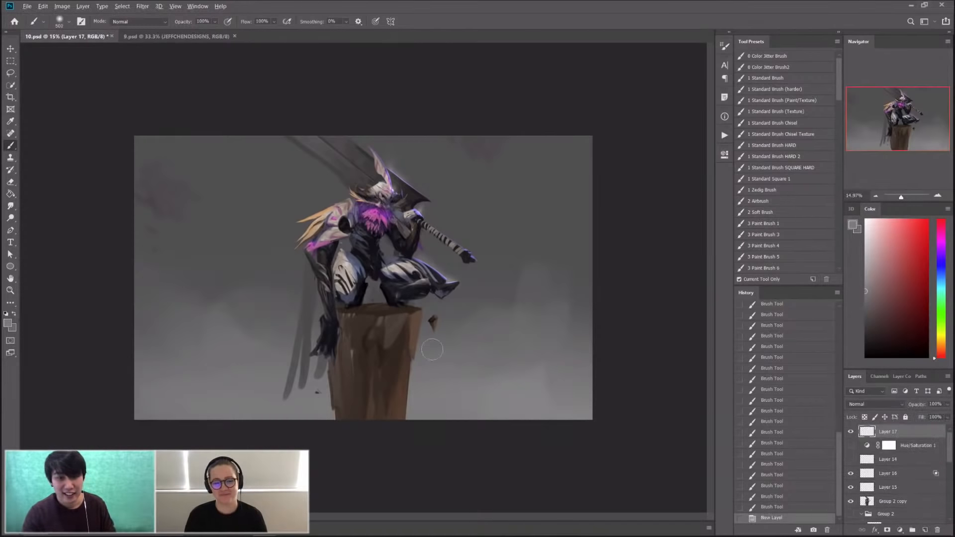
{"action": "left_click", "coordinate": [772, 215]}
Paint soft grey fog across the base of the stump with a large soft brush, undoing the first stroke
{"action": "key", "text": "bracketright"}
{"action": "key", "text": "bracketright"}
{"action": "key", "text": "bracketright"}
{"action": "key", "text": "bracketright"}
{"action": "key", "text": "bracketright"}
{"action": "key", "text": "bracketright"}
{"action": "key", "text": "bracketright"}
{"action": "key", "text": "bracketright"}
{"action": "left_click_drag", "start_coordinate": [136, 422], "coordinate": [760, 382]}
{"action": "key", "text": "ctrl+z"}
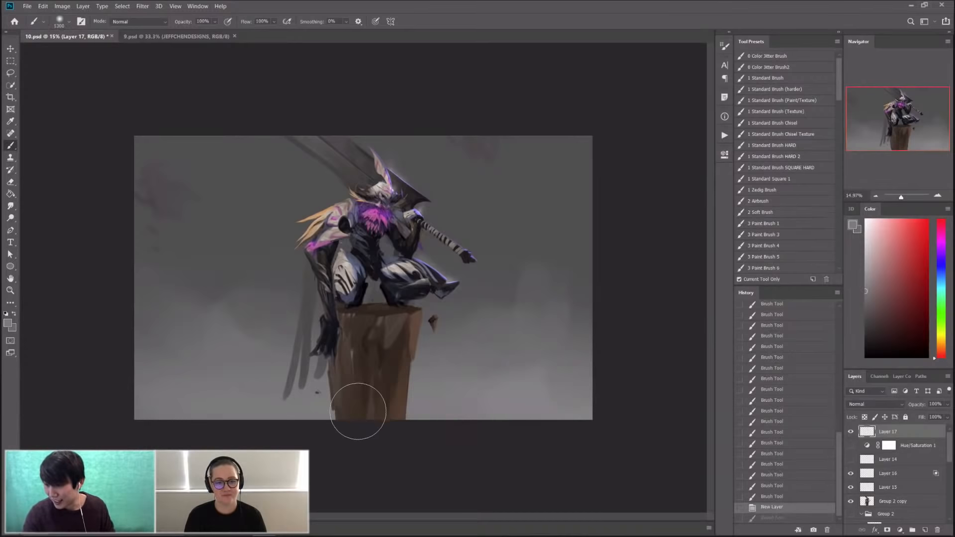
{"action": "mouse_move", "coordinate": [159, 416]}
{"action": "left_mouse_down"}
{"action": "mouse_move", "coordinate": [496, 441]}
{"action": "mouse_move", "coordinate": [657, 441]}
{"action": "left_mouse_up"}
{"action": "key", "text": "bracketleft"}
{"action": "mouse_move", "coordinate": [239, 401]}
{"action": "left_mouse_down"}
{"action": "mouse_move", "coordinate": [420, 398]}
{"action": "mouse_move", "coordinate": [679, 428]}
{"action": "left_mouse_up"}
{"action": "left_click_drag", "start_coordinate": [213, 415], "coordinate": [650, 403]}
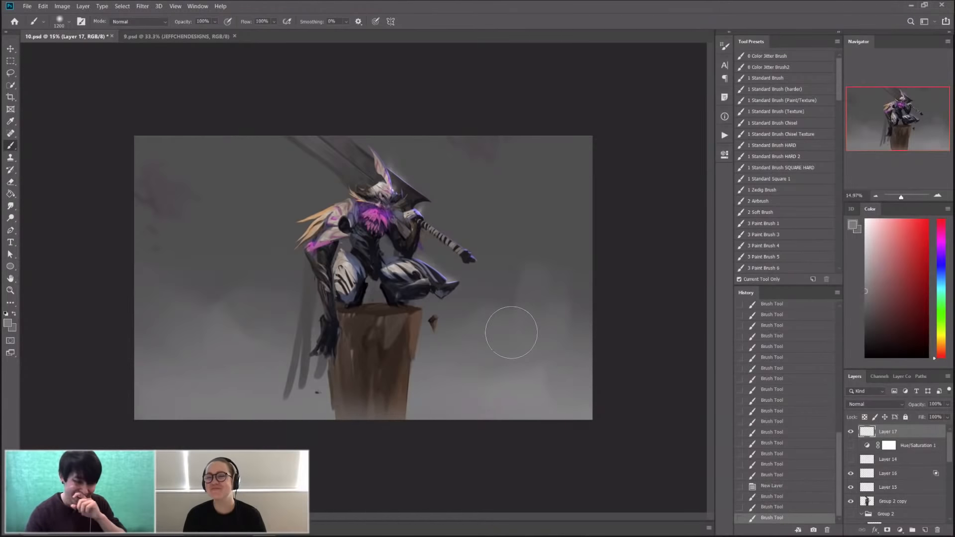
Add a Color Balance adjustment layer above Layer 0 and set its Highlights to -12 cyan-red, +4 magenta-green and +13 yellow-blue
{"action": "key", "text": "z"}
{"action": "mouse_move", "coordinate": [552, 362]}
{"action": "left_mouse_down"}
{"action": "mouse_move", "coordinate": [537, 358]}
{"action": "mouse_move", "coordinate": [550, 383]}
{"action": "mouse_move", "coordinate": [544, 373]}
{"action": "left_mouse_up"}
{"action": "key", "text": "b"}
{"action": "key", "text": "z"}
{"action": "left_click_drag", "start_coordinate": [458, 222], "coordinate": [464, 224]}
{"action": "key", "text": "b"}
{"action": "scroll", "coordinate": [894, 496], "scroll_direction": "down", "scroll_amount": 10}
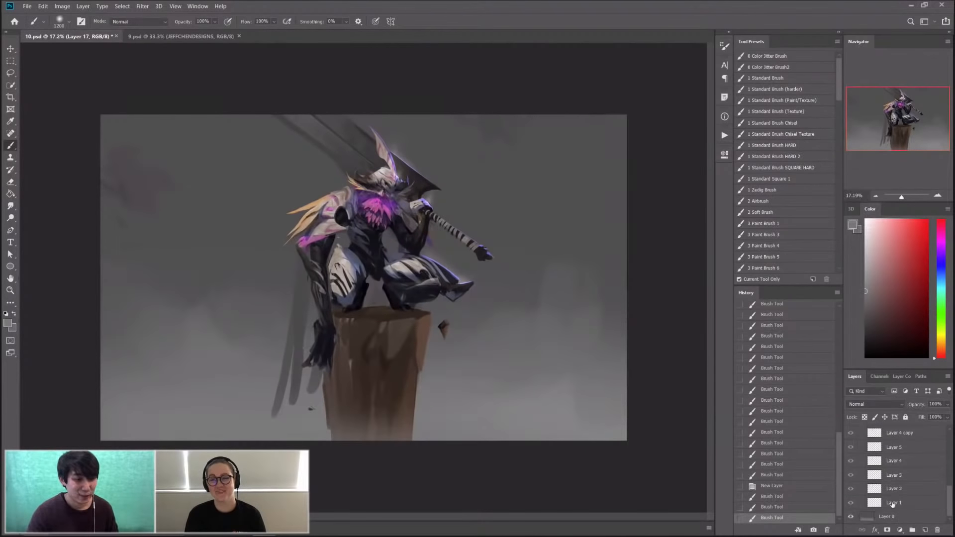
{"action": "left_click", "coordinate": [901, 530]}
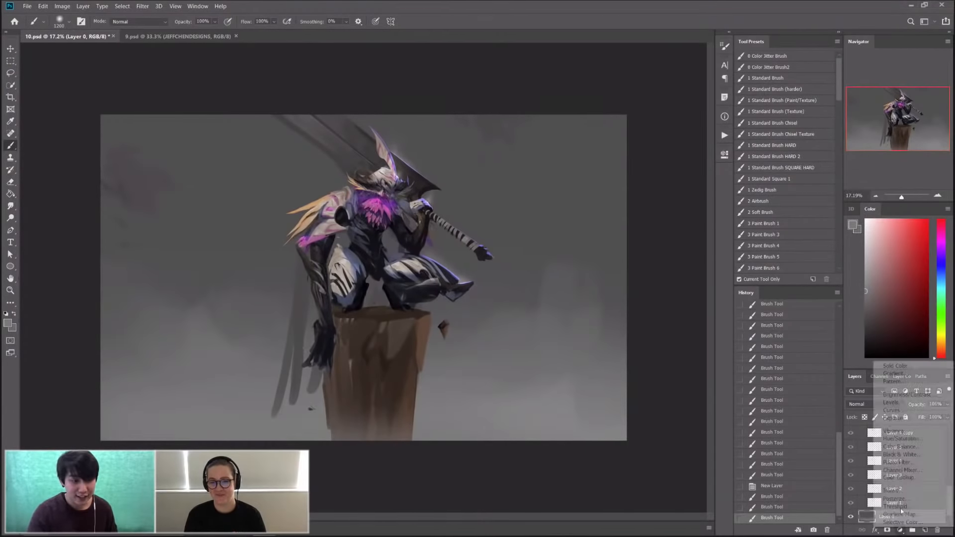
{"action": "left_click", "coordinate": [888, 452]}
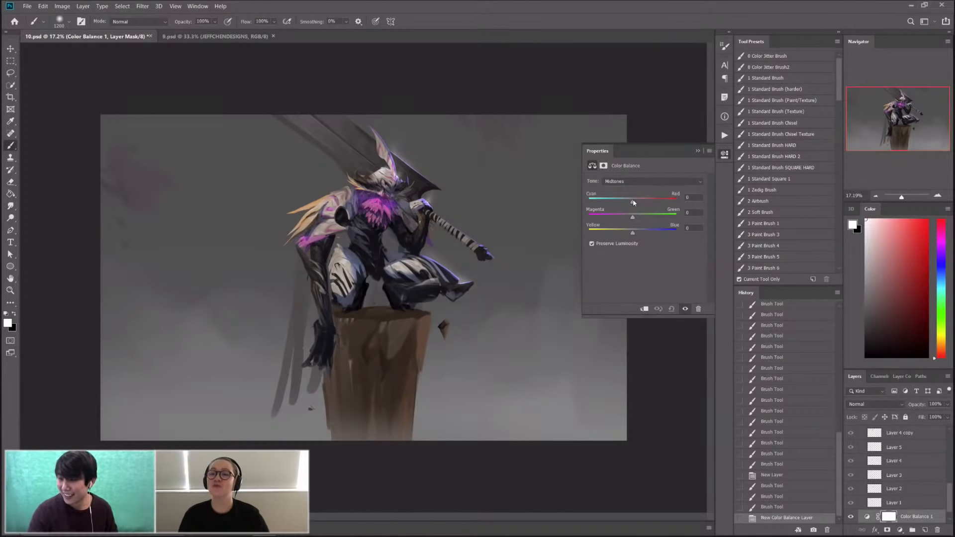
{"action": "left_click", "coordinate": [644, 181]}
{"action": "left_click", "coordinate": [644, 201]}
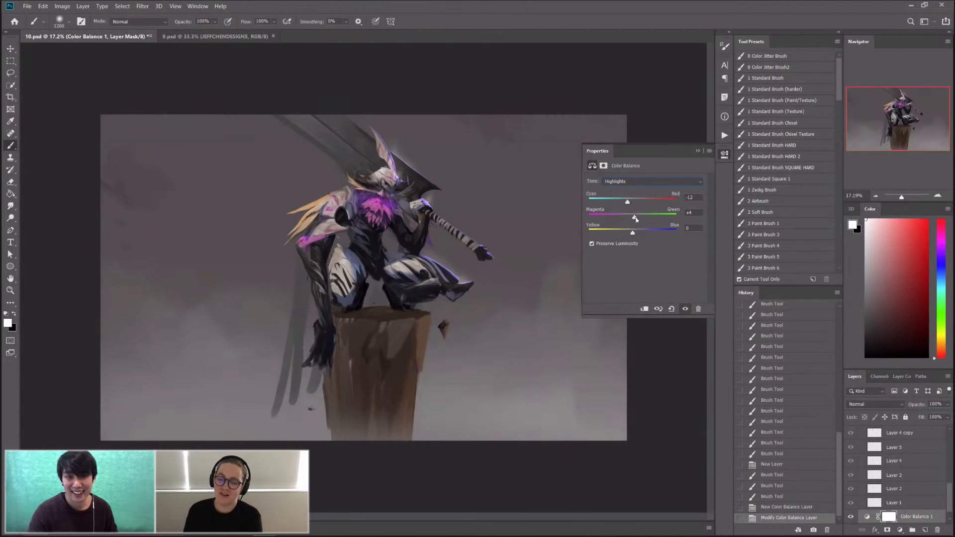
{"action": "left_click_drag", "start_coordinate": [633, 233], "coordinate": [640, 233]}
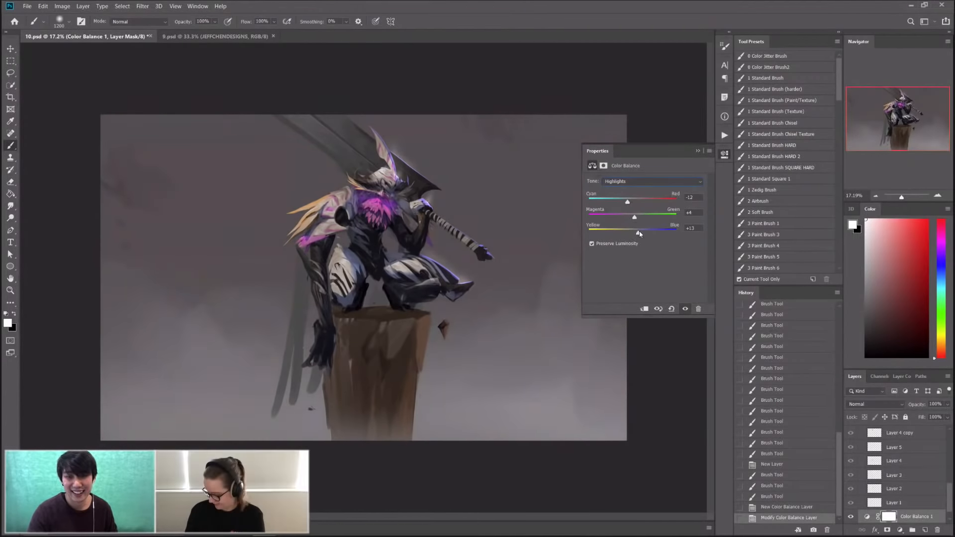
Shift the Color Balance Shadows to +4 cyan-red and -2 magenta-green, and slightly towards yellow
{"action": "left_click", "coordinate": [644, 184]}
{"action": "left_click", "coordinate": [641, 188]}
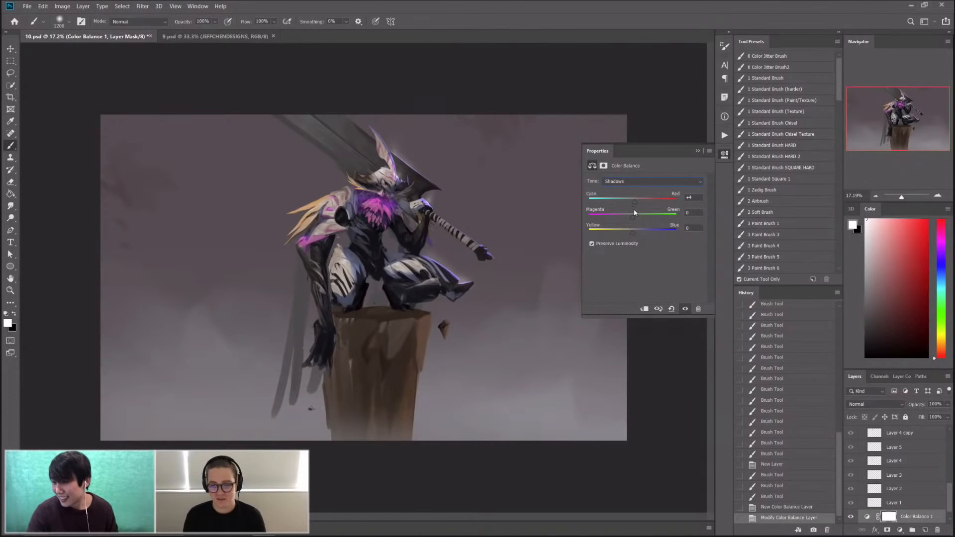
{"action": "left_click_drag", "start_coordinate": [631, 215], "coordinate": [633, 216]}
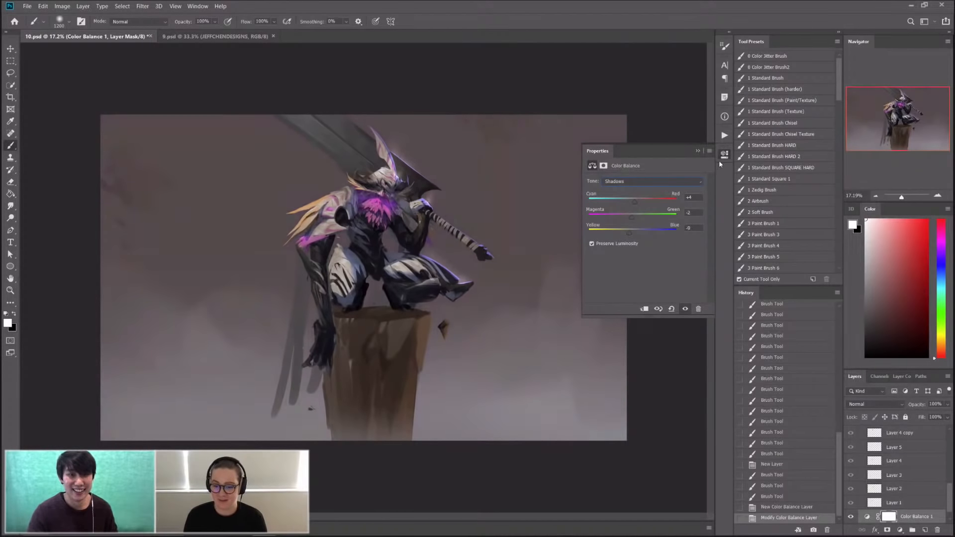
Set the Color Balance Highlights to -28 cyan-red, -5 magenta-green and +21 yellow-blue, and close the adjustment settings
{"action": "left_click", "coordinate": [680, 181]}
{"action": "left_click", "coordinate": [658, 203]}
{"action": "left_click_drag", "start_coordinate": [627, 203], "coordinate": [620, 201]}
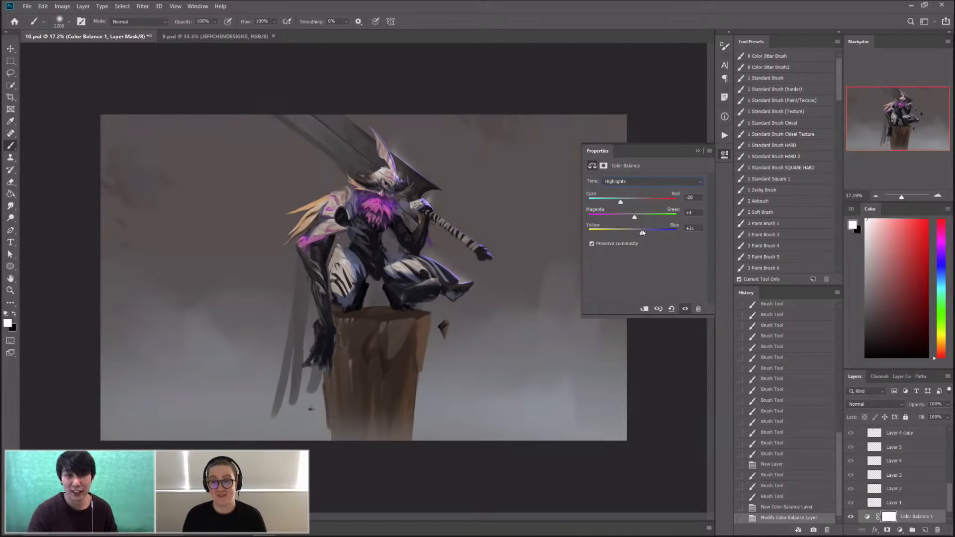
{"action": "left_click_drag", "start_coordinate": [635, 217], "coordinate": [631, 217]}
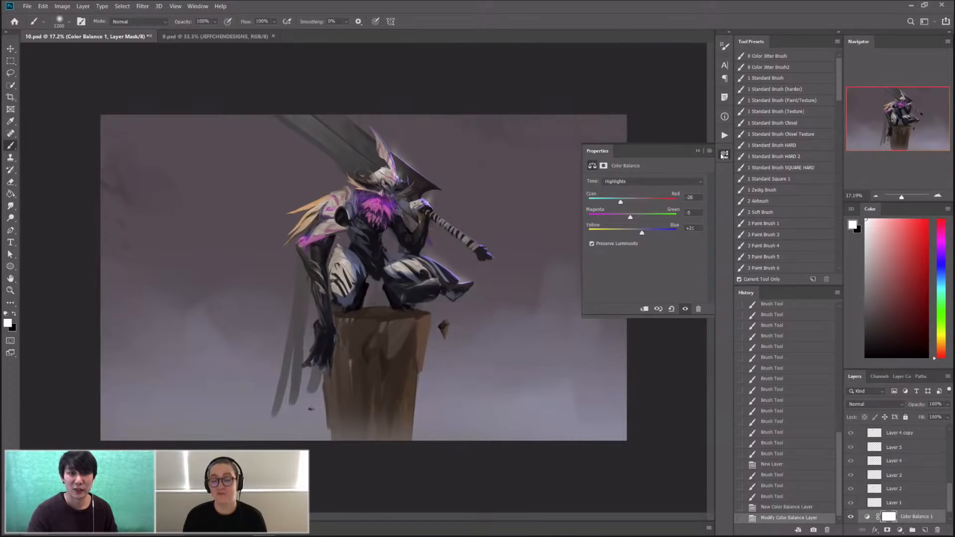
{"action": "left_click", "coordinate": [723, 155]}
Show the hidden Layer 14 with the pink line accents around the creature's head and select that layer
{"action": "key", "text": "z"}
{"action": "left_click_drag", "start_coordinate": [449, 113], "coordinate": [510, 122]}
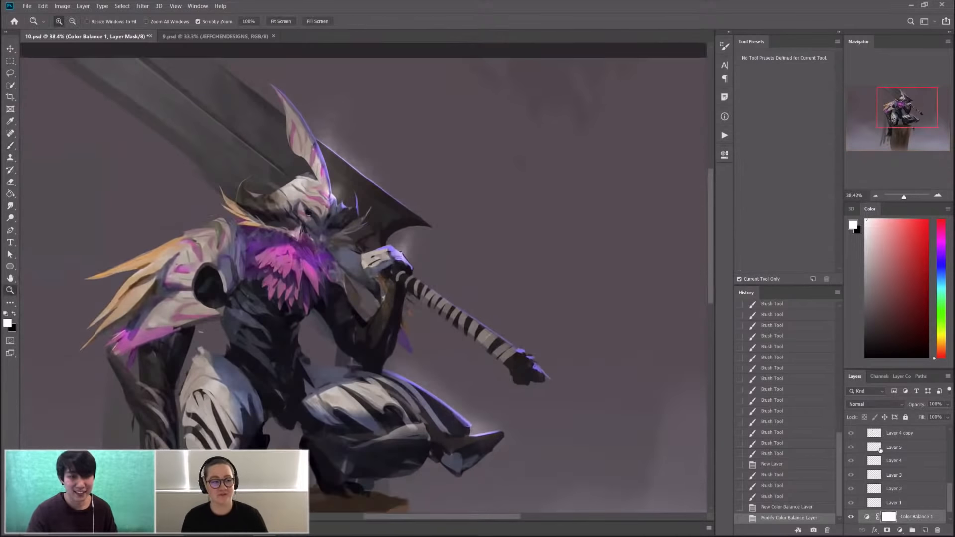
{"action": "scroll", "coordinate": [877, 448], "scroll_direction": "up", "scroll_amount": 5}
{"action": "left_click", "coordinate": [851, 447]}
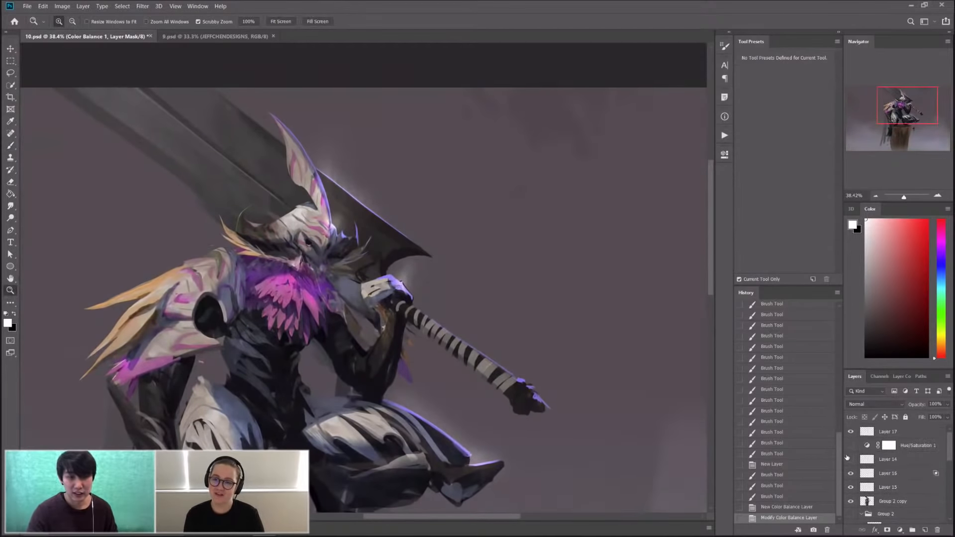
{"action": "left_click_drag", "start_coordinate": [620, 331], "coordinate": [603, 315]}
{"action": "mouse_move", "coordinate": [403, 242]}
{"action": "left_mouse_down"}
{"action": "mouse_move", "coordinate": [603, 352]}
{"action": "mouse_move", "coordinate": [628, 354]}
{"action": "left_mouse_up"}
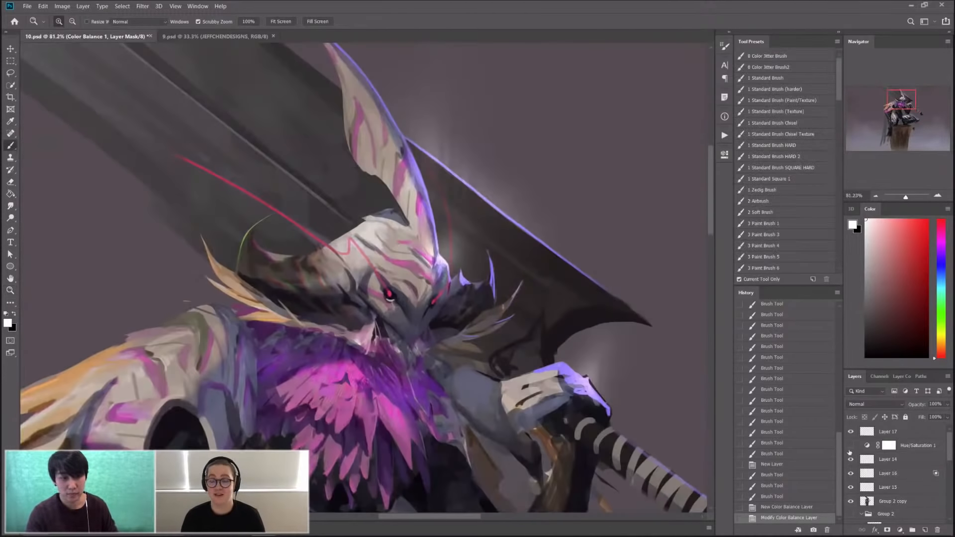
{"action": "left_click_drag", "start_coordinate": [518, 348], "coordinate": [497, 343]}
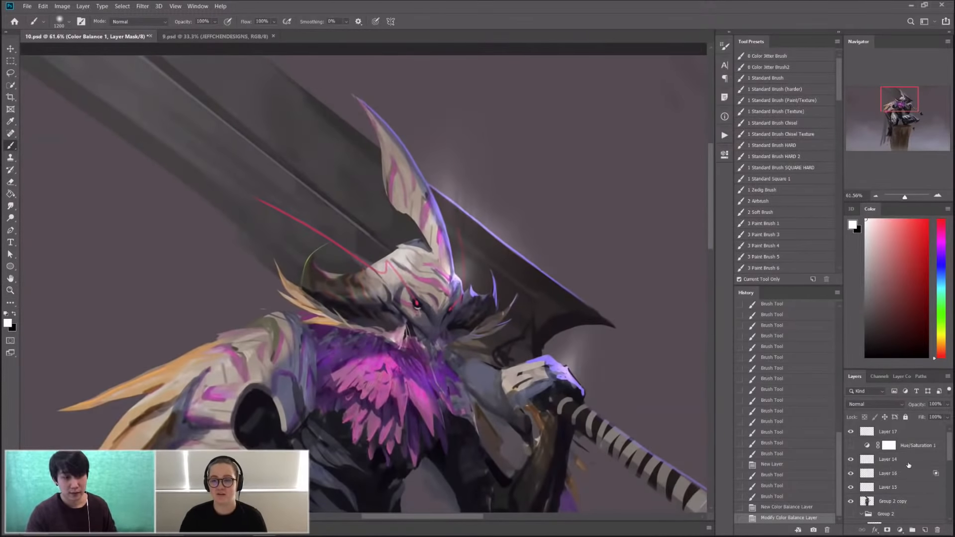
{"action": "left_click", "coordinate": [906, 460]}
Run the Gradient Map Setting action above Layer 14 and apply the black-purple-pink gradient preset to its gradient map
{"action": "left_click", "coordinate": [724, 137]}
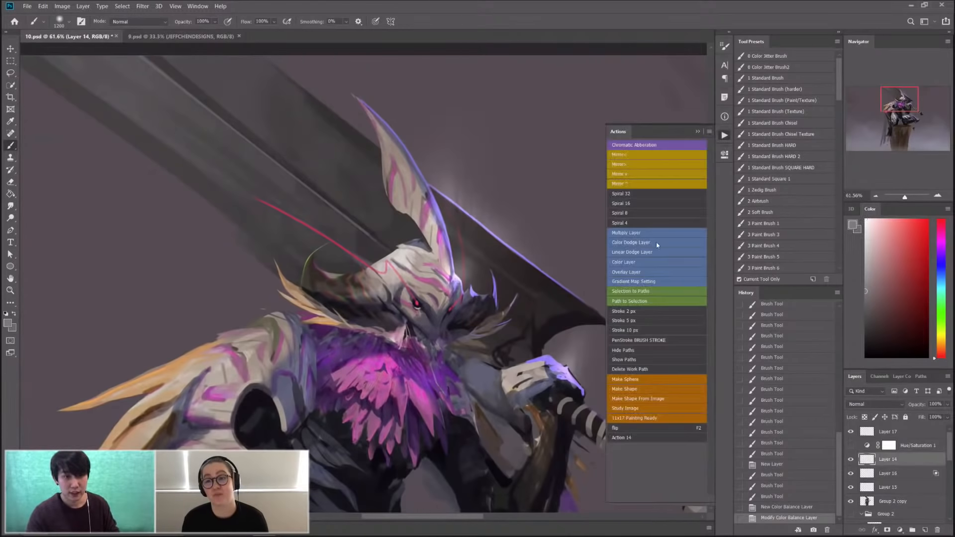
{"action": "left_click", "coordinate": [670, 283]}
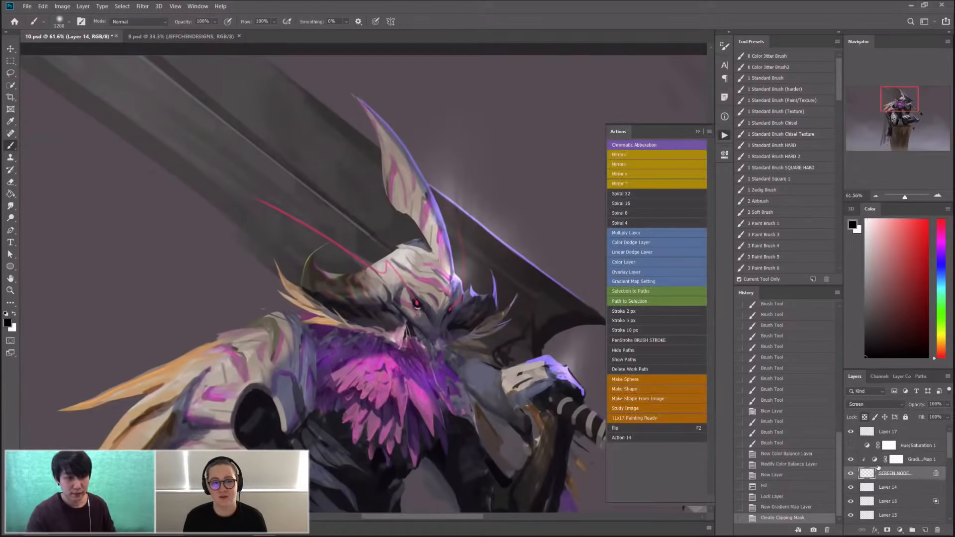
{"action": "left_click", "coordinate": [637, 190]}
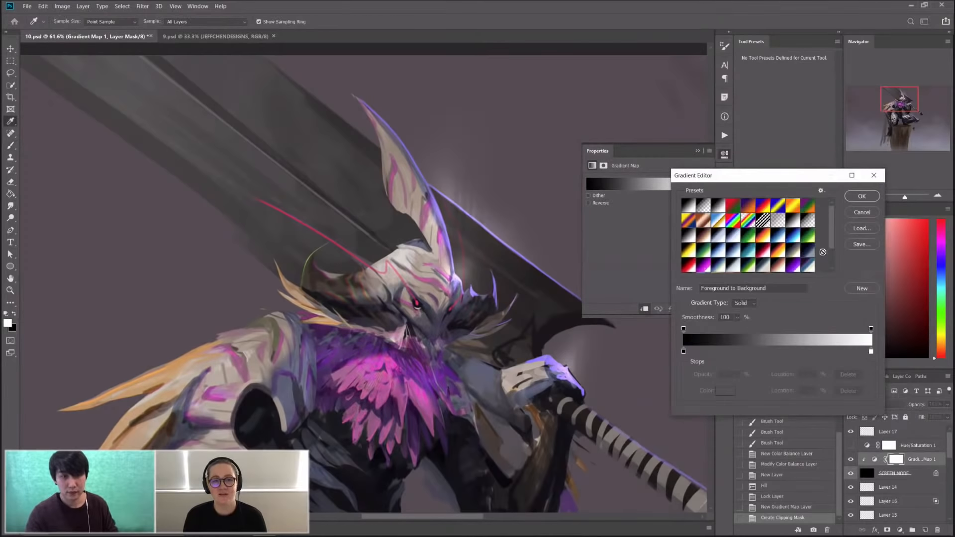
{"action": "left_click_drag", "start_coordinate": [830, 232], "coordinate": [817, 264]}
{"action": "left_click", "coordinate": [692, 255]}
{"action": "key", "text": "Return"}
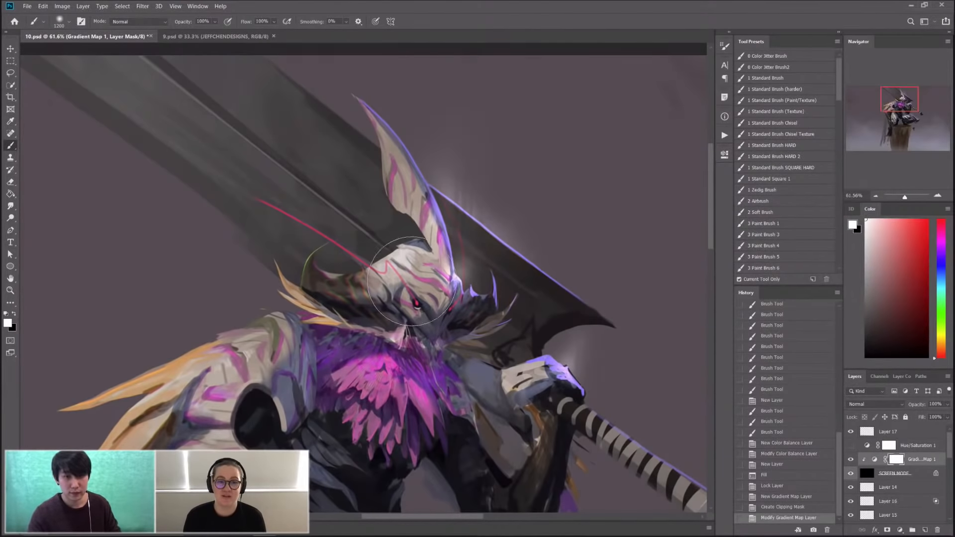
Try small soft white dabs over the creature's two eyes and undo them
{"action": "key", "text": "bracketleft"}
{"action": "key", "text": "bracketleft"}
{"action": "key", "text": "bracketleft"}
{"action": "key", "text": "bracketleft"}
{"action": "key", "text": "bracketleft"}
{"action": "key", "text": "bracketleft"}
{"action": "key", "text": "bracketleft"}
{"action": "key", "text": "bracketleft"}
{"action": "key", "text": "bracketleft"}
{"action": "key", "text": "bracketleft"}
{"action": "key", "text": "bracketleft"}
{"action": "key", "text": "bracketleft"}
{"action": "key", "text": "bracketleft"}
{"action": "key", "text": "bracketleft"}
{"action": "key", "text": "bracketleft"}
{"action": "left_click", "coordinate": [418, 305]}
{"action": "left_click", "coordinate": [434, 301]}
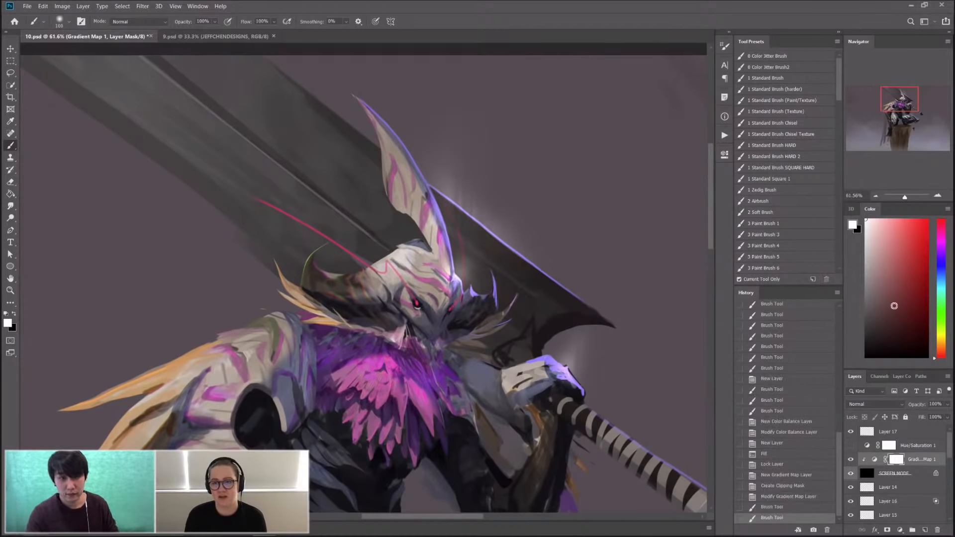
{"action": "key", "text": "ctrl+z"}
{"action": "key", "text": "ctrl+z"}
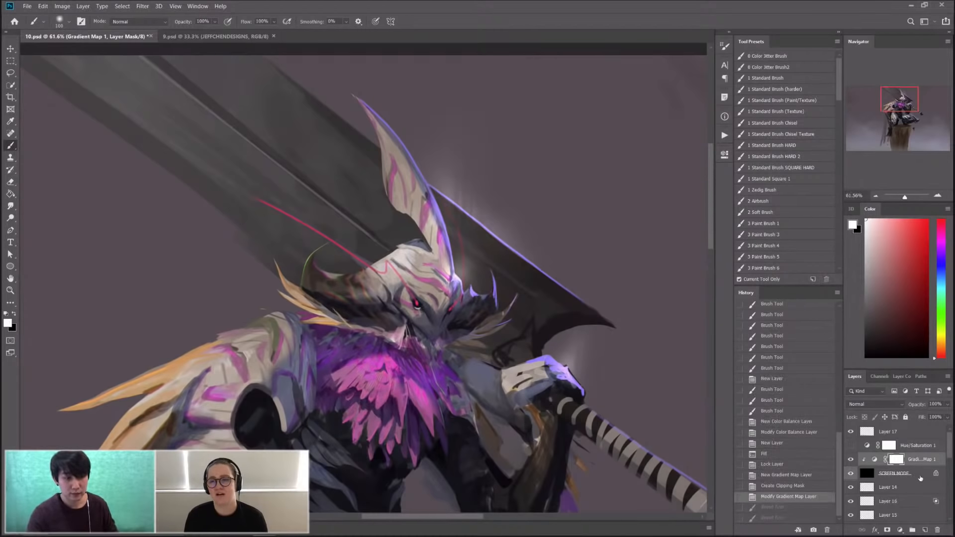
Add a clipped layer above the SCREEN MODE layer and dab over the creature's eye, undoing the last two white dabs
{"action": "left_click", "coordinate": [920, 476]}
{"action": "left_click", "coordinate": [925, 530]}
{"action": "key", "text": "bracketleft"}
{"action": "left_click", "coordinate": [416, 303]}
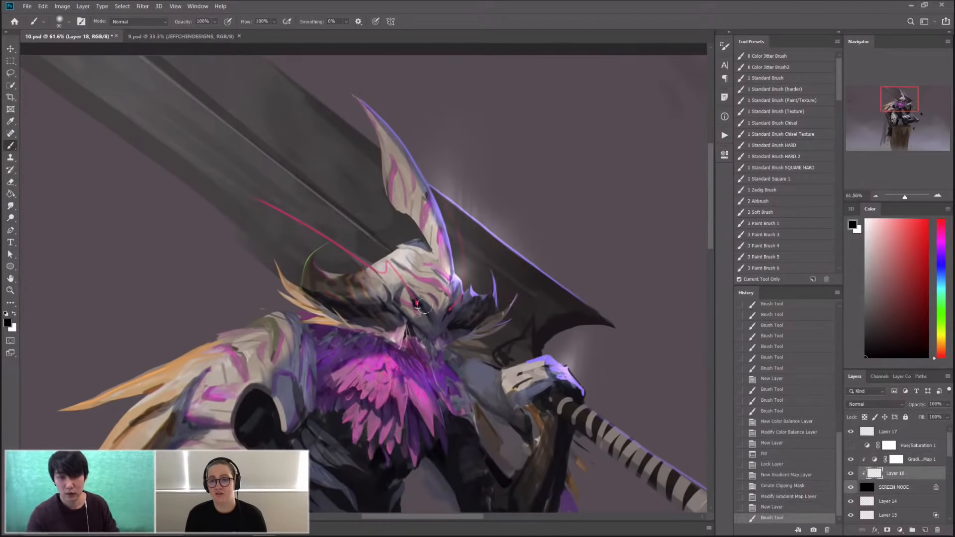
{"action": "left_click", "coordinate": [418, 302]}
{"action": "key", "text": "x"}
{"action": "left_click", "coordinate": [416, 300]}
{"action": "left_click", "coordinate": [420, 295]}
{"action": "key", "text": "ctrl+z"}
{"action": "key", "text": "ctrl+z"}
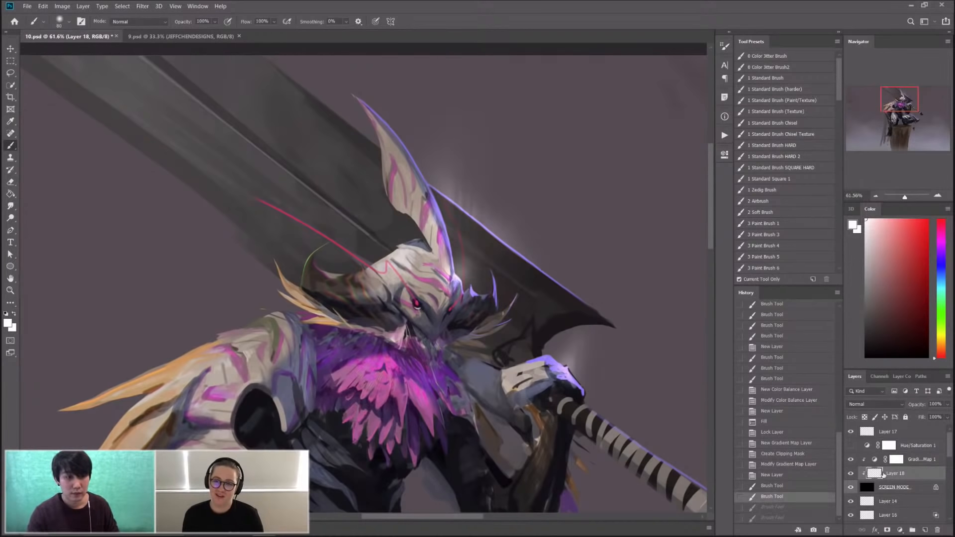
Change the clipped Gradient Map 1 adjustment to the black-red-white gradient preset
{"action": "double_click", "coordinate": [876, 460]}
{"action": "left_click", "coordinate": [685, 190]}
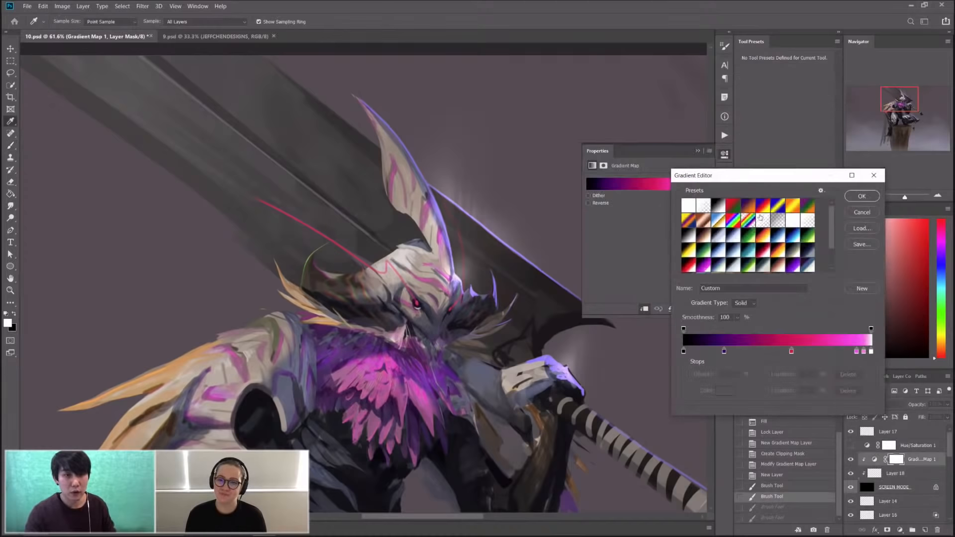
{"action": "scroll", "coordinate": [830, 248], "scroll_direction": "down", "scroll_amount": 2}
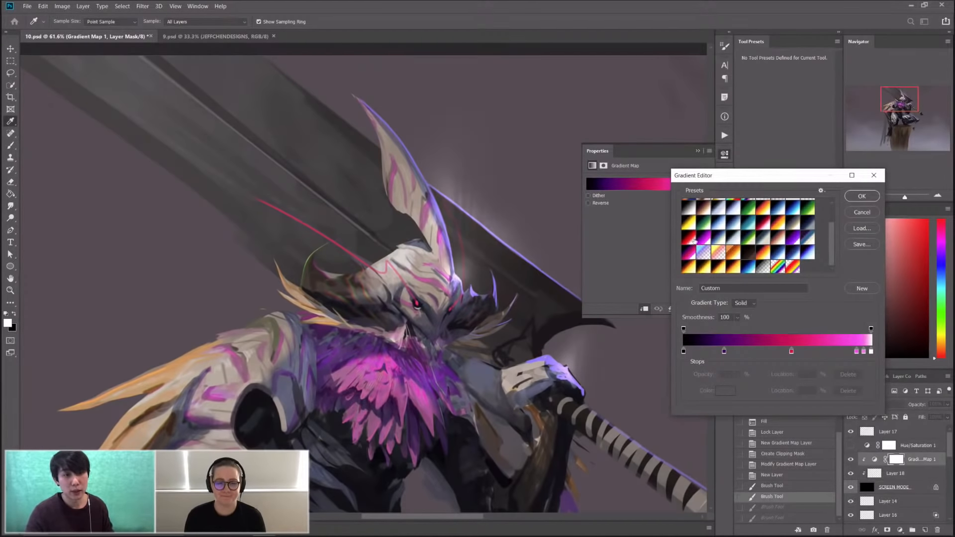
{"action": "left_click", "coordinate": [689, 243]}
{"action": "key", "text": "Return"}
{"action": "key", "text": "b"}
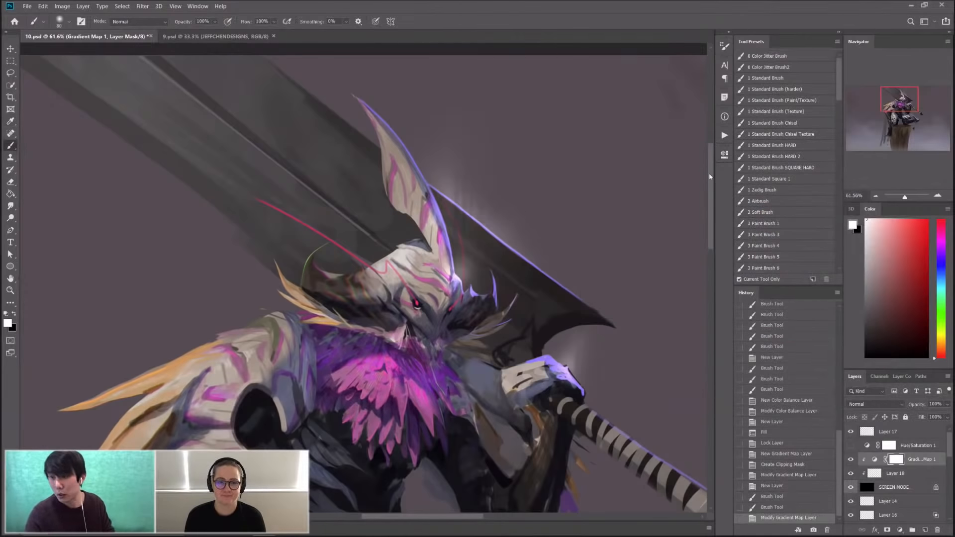
Select the clipped Layer 18 and dab small soft white spots over the creature's two eyes
{"action": "key", "text": "bracketleft"}
{"action": "key", "text": "bracketleft"}
{"action": "left_click", "coordinate": [418, 305]}
{"action": "left_click", "coordinate": [451, 298]}
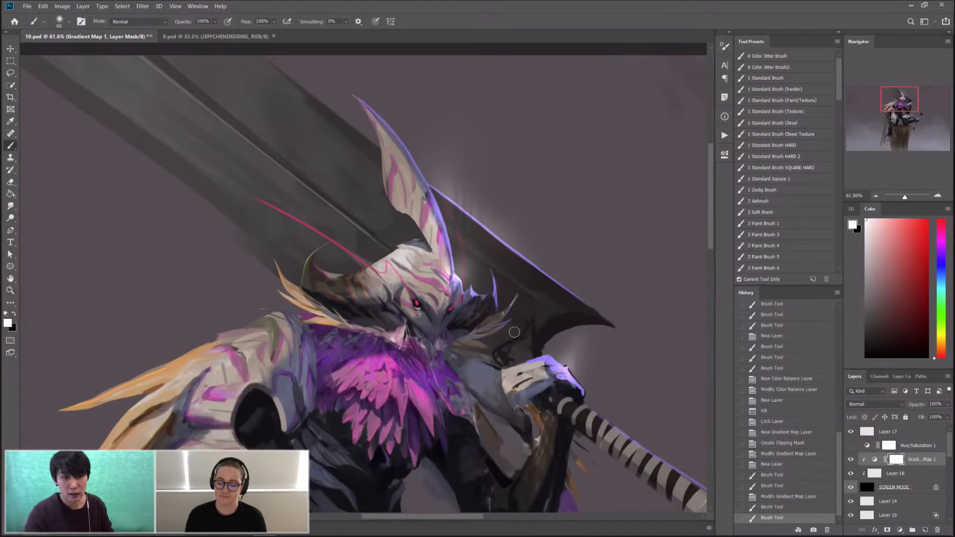
{"action": "key", "text": "ctrl+z"}
{"action": "left_click", "coordinate": [904, 474]}
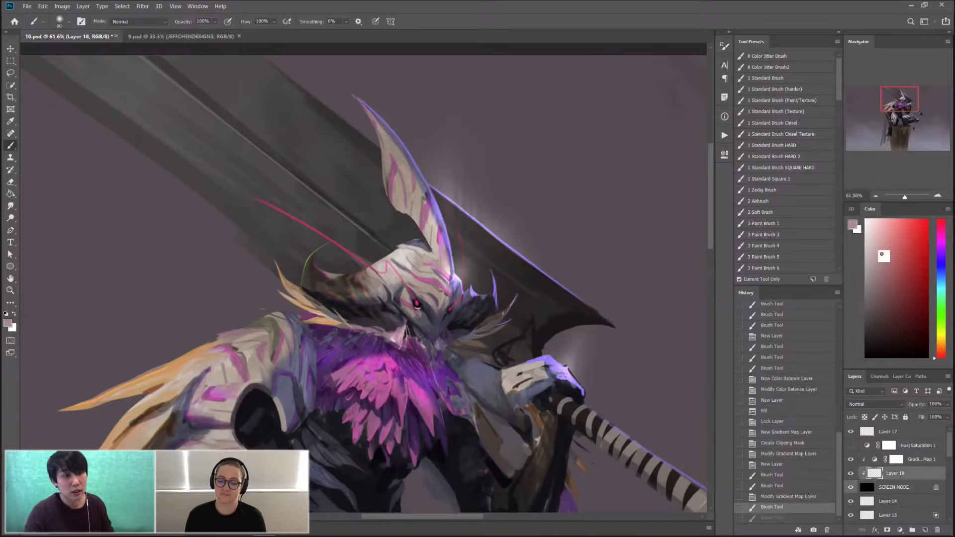
{"action": "left_click", "coordinate": [450, 309]}
{"action": "key", "text": "ctrl+z"}
{"action": "left_click", "coordinate": [451, 310]}
{"action": "left_click", "coordinate": [417, 303]}
{"action": "left_click", "coordinate": [418, 303]}
{"action": "mouse_move", "coordinate": [444, 272]}
{"action": "left_mouse_down"}
{"action": "mouse_move", "coordinate": [369, 272]}
{"action": "mouse_move", "coordinate": [505, 271]}
{"action": "left_mouse_up"}
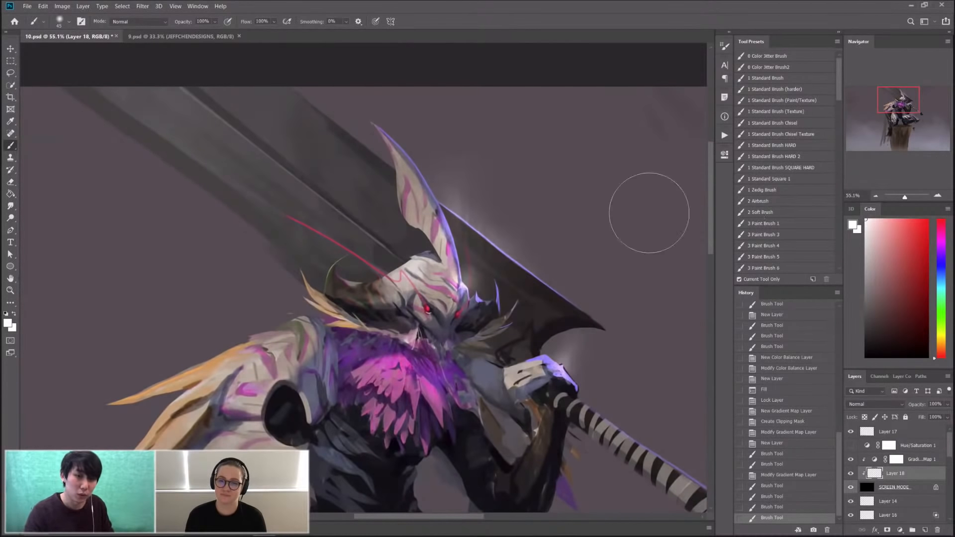
Build up the red glow around both eyes with further soft brush touches, undoing the last stray stroke
{"action": "key", "text": "["}
{"action": "key", "text": "["}
{"action": "key", "text": "["}
{"action": "key", "text": "["}
{"action": "key", "text": "["}
{"action": "key", "text": "["}
{"action": "key", "text": "["}
{"action": "left_click_drag", "start_coordinate": [421, 298], "coordinate": [426, 308]}
{"action": "key", "text": "ctrl+z"}
{"action": "left_click_drag", "start_coordinate": [439, 260], "coordinate": [408, 262]}
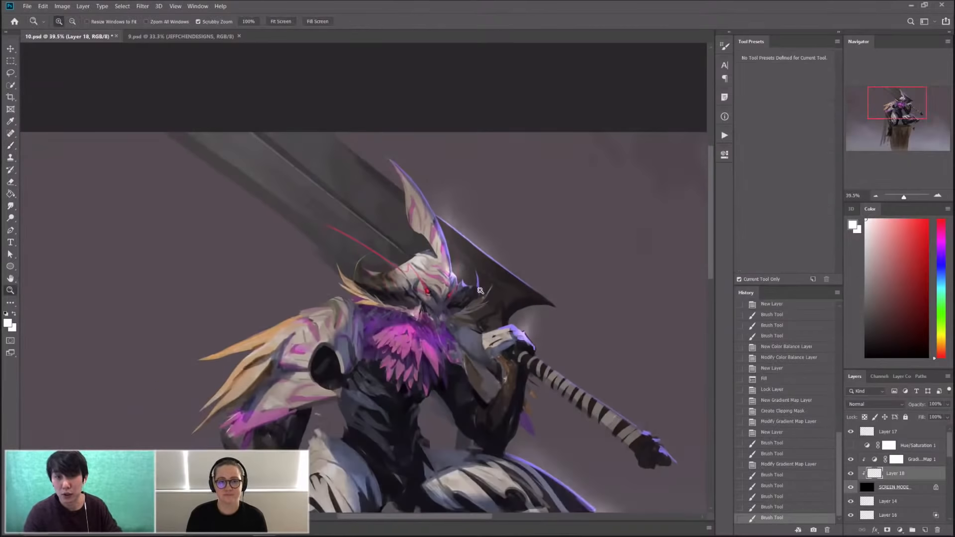
{"action": "left_click_drag", "start_coordinate": [480, 287], "coordinate": [513, 286]}
{"action": "left_click_drag", "start_coordinate": [453, 293], "coordinate": [446, 304]}
{"action": "mouse_move", "coordinate": [476, 225]}
{"action": "left_mouse_down"}
{"action": "mouse_move", "coordinate": [469, 229]}
{"action": "mouse_move", "coordinate": [652, 245]}
{"action": "left_mouse_up"}
{"action": "key", "text": "ctrl+z"}
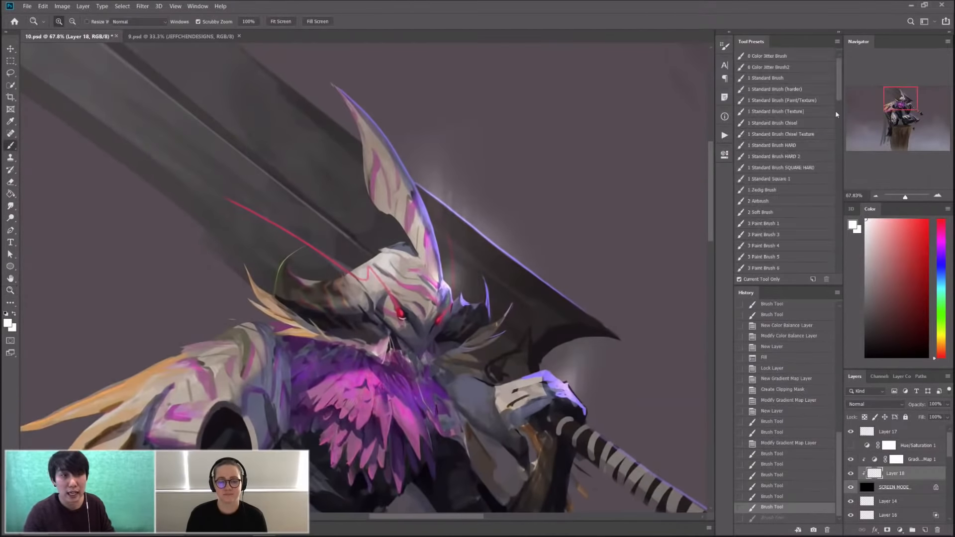
Choose the lightning_a1 brush preset at size 125 and hide Layer 14
{"action": "scroll", "coordinate": [839, 159], "scroll_direction": "down", "scroll_amount": 5}
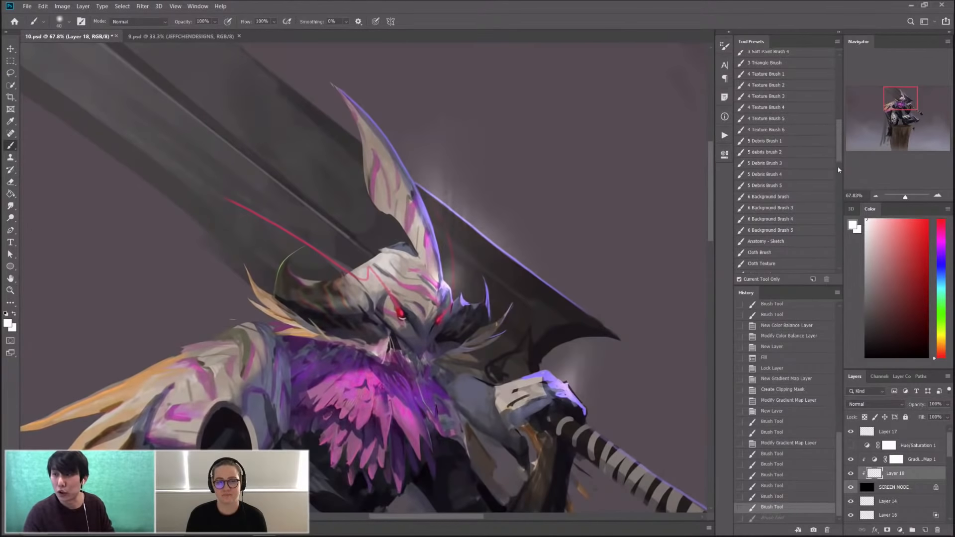
{"action": "scroll", "coordinate": [838, 170], "scroll_direction": "down", "scroll_amount": 7}
{"action": "left_click_drag", "start_coordinate": [836, 224], "coordinate": [838, 241]}
{"action": "scroll", "coordinate": [838, 244], "scroll_direction": "down", "scroll_amount": 5}
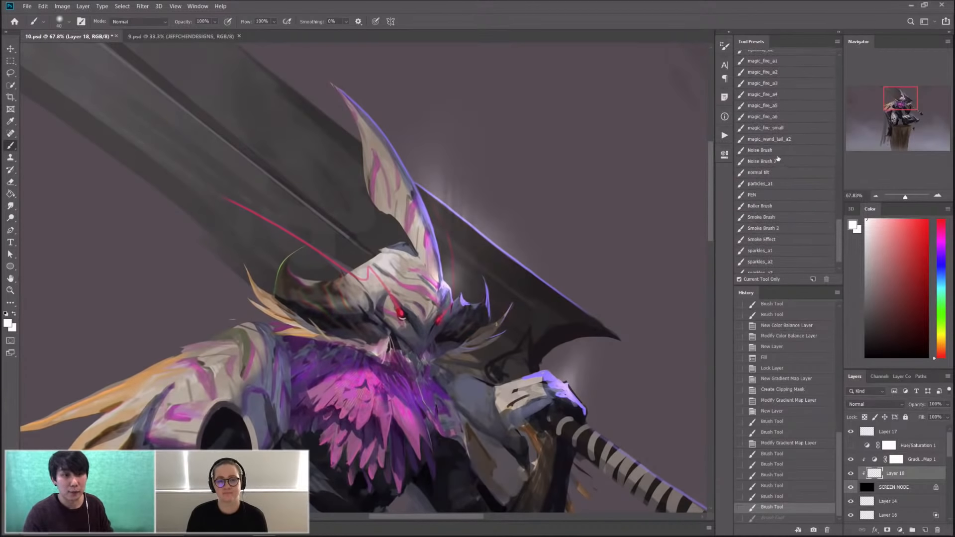
{"action": "key", "text": "ctrl+space"}
{"action": "left_click_drag", "start_coordinate": [505, 308], "coordinate": [512, 308]}
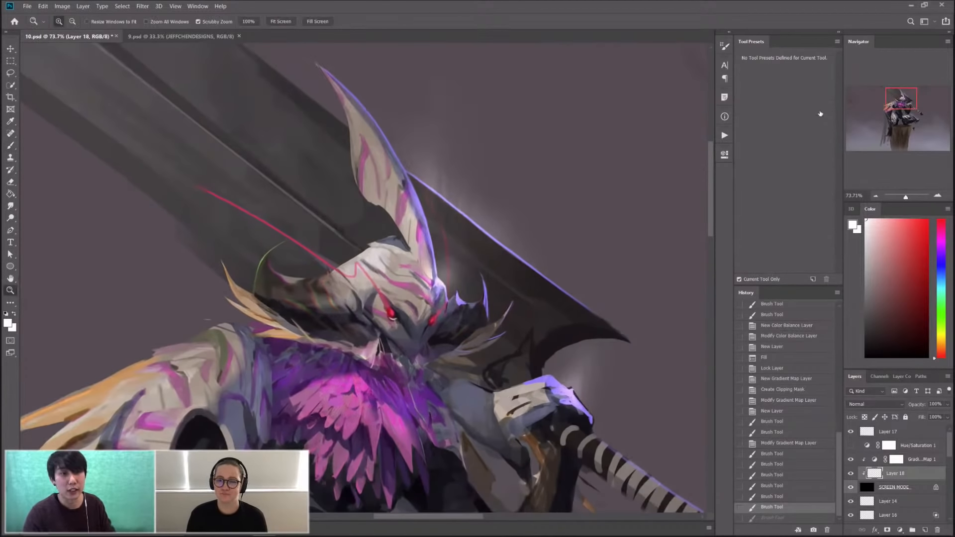
{"action": "mouse_move", "coordinate": [840, 94]}
{"action": "left_mouse_down"}
{"action": "mouse_move", "coordinate": [836, 265]}
{"action": "mouse_move", "coordinate": [838, 246]}
{"action": "left_mouse_up"}
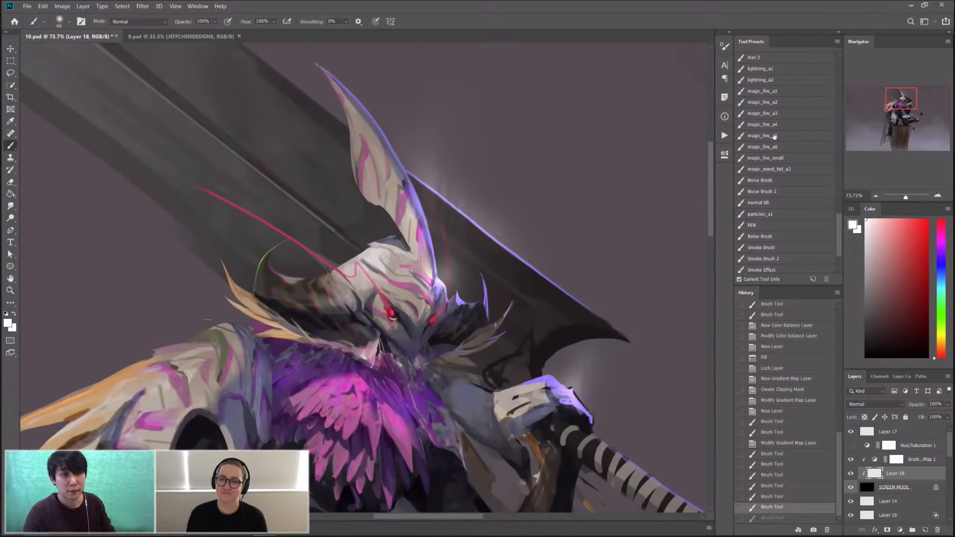
{"action": "scroll", "coordinate": [811, 226], "scroll_direction": "up", "scroll_amount": 3}
{"action": "scroll", "coordinate": [777, 199], "scroll_direction": "up", "scroll_amount": 3}
{"action": "left_click", "coordinate": [780, 179]}
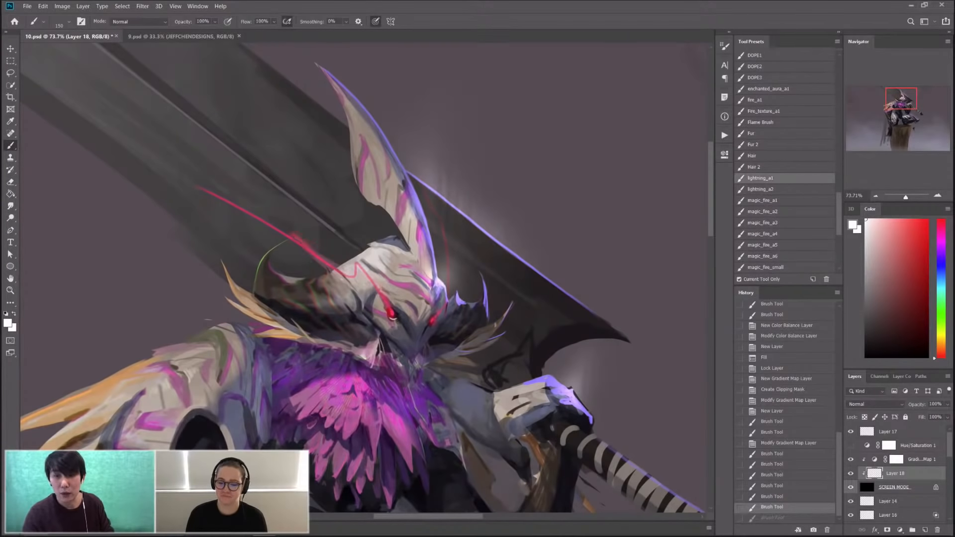
{"action": "key", "text": "bracketleft"}
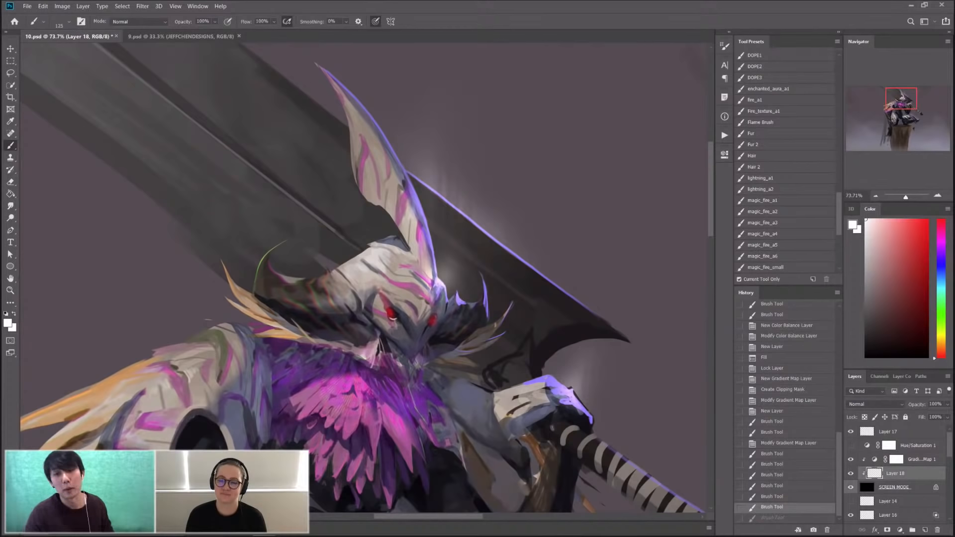
Paint faint red lightning streaks on Layer 18 across the sword blade behind the creature's head, undoing unwanted strokes
{"action": "left_click_drag", "start_coordinate": [326, 267], "coordinate": [241, 196]}
{"action": "key", "text": "ctrl+z"}
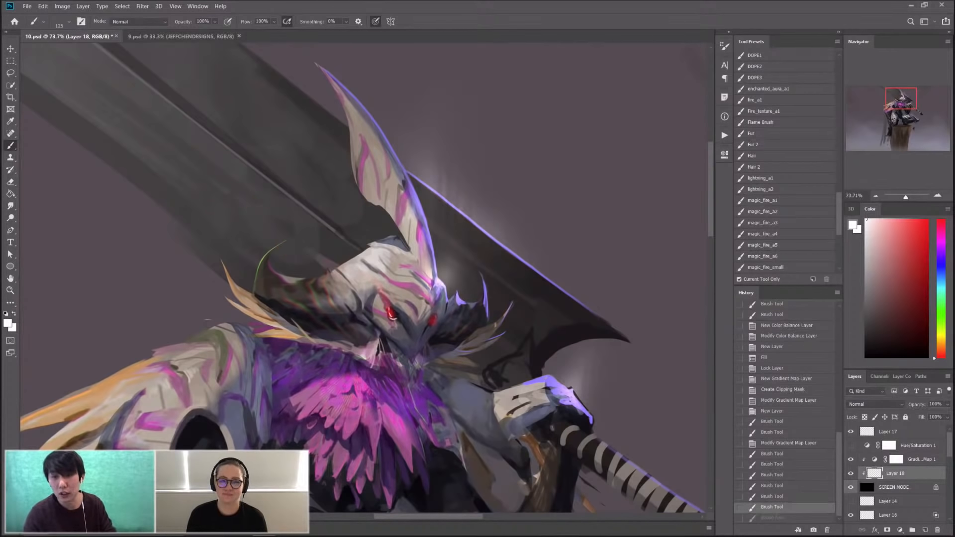
{"action": "key", "text": "ctrl+z"}
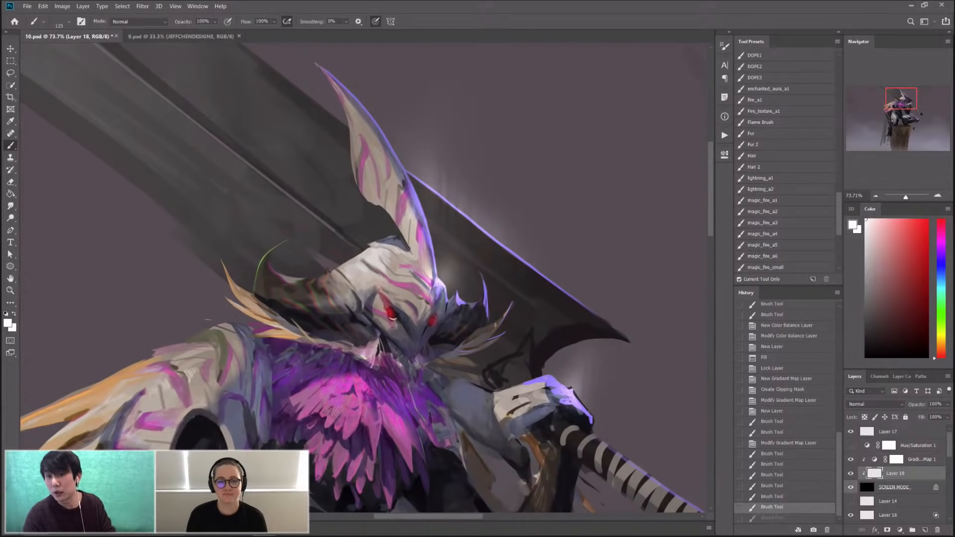
{"action": "key", "text": "ctrl+shift+z"}
{"action": "left_click_drag", "start_coordinate": [258, 213], "coordinate": [225, 190]}
{"action": "left_click_drag", "start_coordinate": [259, 213], "coordinate": [225, 190]}
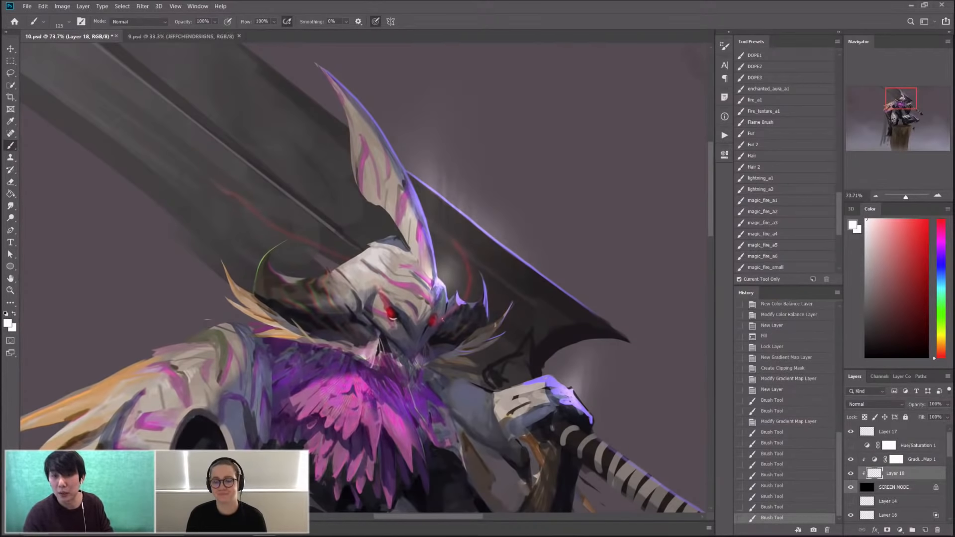
{"action": "scroll", "coordinate": [416, 207], "scroll_direction": "down", "scroll_amount": 3}
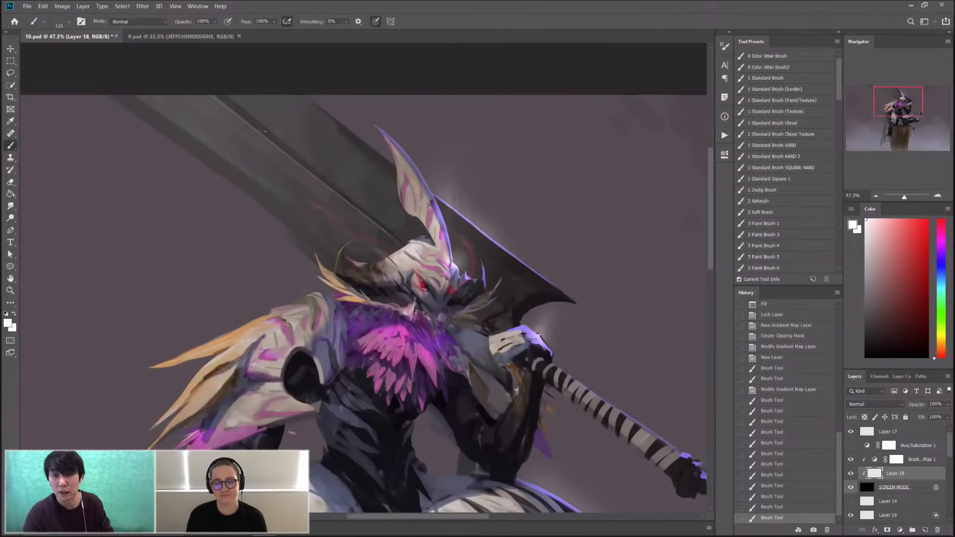
{"action": "left_click_drag", "start_coordinate": [293, 163], "coordinate": [301, 177]}
{"action": "left_click_drag", "start_coordinate": [318, 206], "coordinate": [366, 236]}
Add a clipped layer above Layer 18 and choose the 2 Soft Brush preset at a much smaller size
{"action": "scroll", "coordinate": [835, 97], "scroll_direction": "down", "scroll_amount": 6}
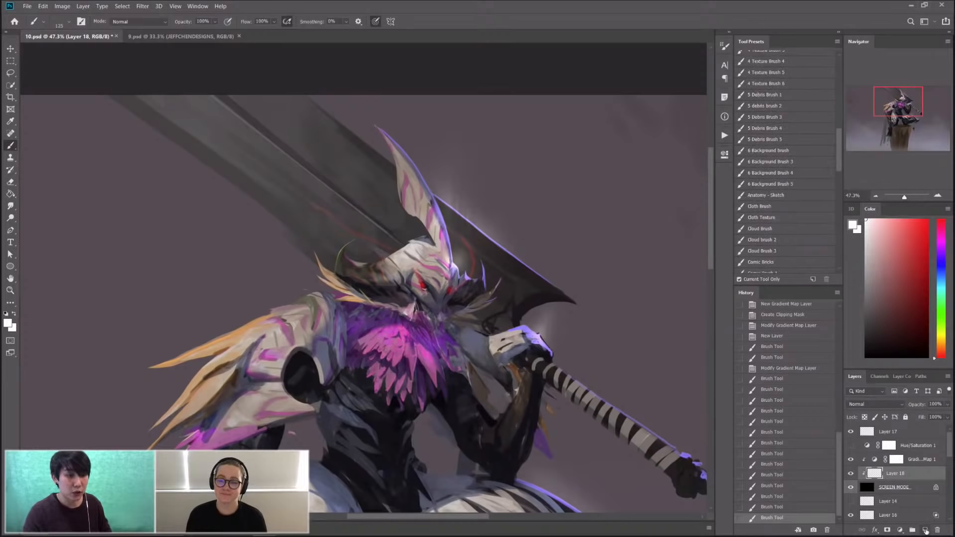
{"action": "left_click", "coordinate": [925, 530]}
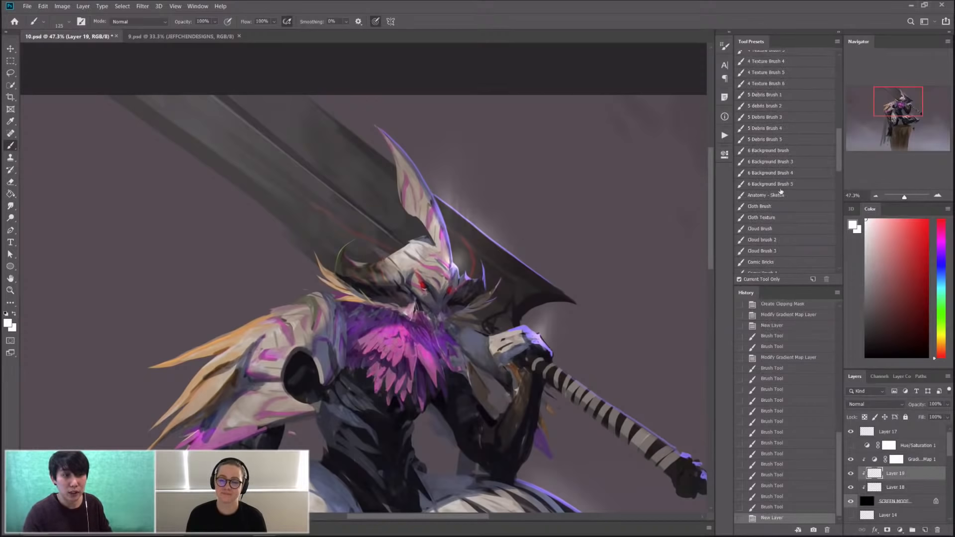
{"action": "scroll", "coordinate": [801, 162], "scroll_direction": "up", "scroll_amount": 6}
{"action": "left_click", "coordinate": [768, 212]}
{"action": "scroll", "coordinate": [415, 279], "scroll_direction": "up", "scroll_amount": 3}
{"action": "key", "text": "bracketleft"}
{"action": "key", "text": "bracketleft"}
{"action": "key", "text": "bracketleft"}
{"action": "key", "text": "bracketleft"}
{"action": "key", "text": "bracketleft"}
{"action": "key", "text": "bracketleft"}
{"action": "key", "text": "bracketleft"}
{"action": "key", "text": "bracketleft"}
{"action": "key", "text": "bracketleft"}
{"action": "key", "text": "bracketleft"}
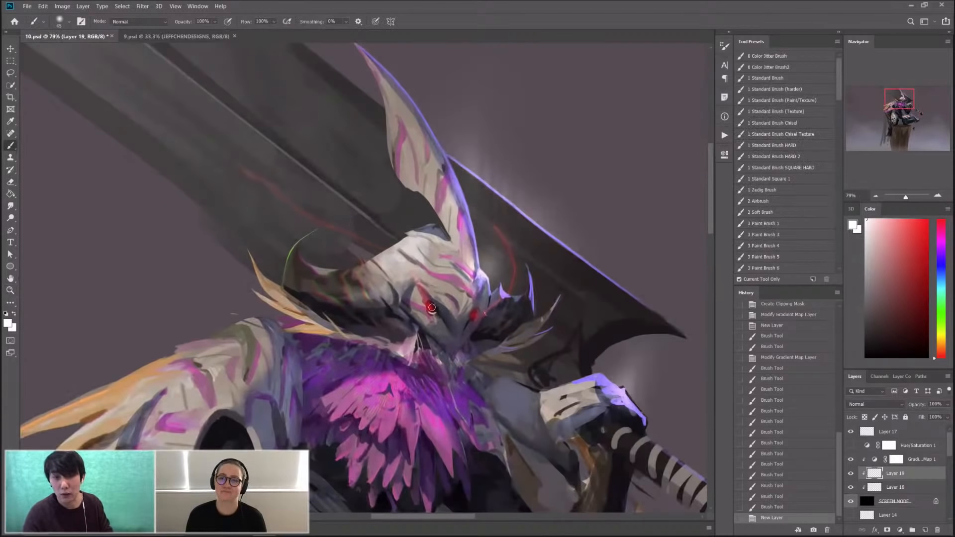
Brighten the creature's eyes on the new layer with small soft white dabs
{"action": "left_click", "coordinate": [475, 314]}
{"action": "key", "text": "bracketleft"}
{"action": "left_click", "coordinate": [475, 313]}
{"action": "left_click", "coordinate": [474, 313]}
{"action": "key", "text": "ctrl+space"}
{"action": "left_click_drag", "start_coordinate": [517, 279], "coordinate": [472, 267]}
{"action": "left_click_drag", "start_coordinate": [398, 231], "coordinate": [433, 253]}
{"action": "key", "text": "ctrl+z"}
{"action": "key", "text": "ctrl+shift+z"}
{"action": "left_click_drag", "start_coordinate": [508, 291], "coordinate": [521, 251]}
{"action": "key", "text": "ctrl+space"}
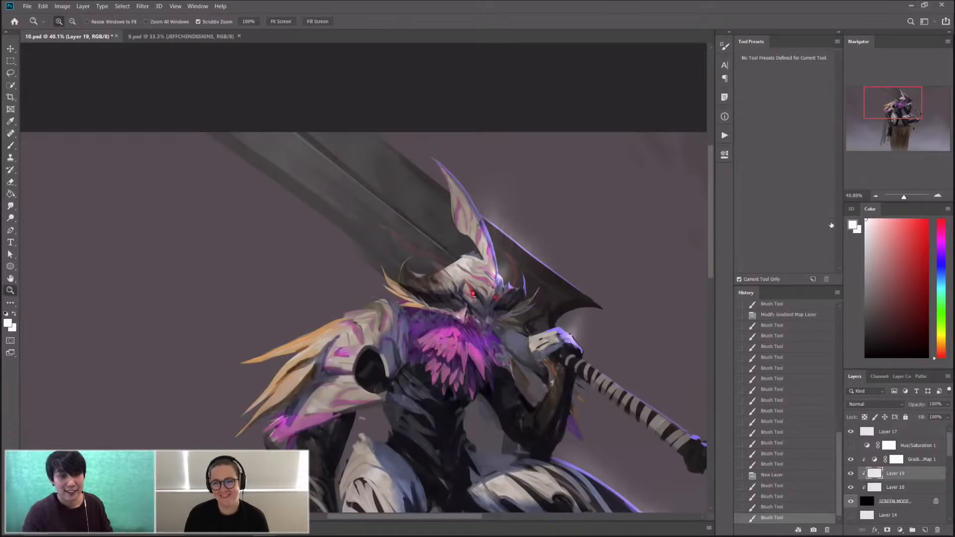
Dab an effect brush at size 600 over the sword blade beside the creature's head, undoing the first dab
{"action": "left_click_drag", "start_coordinate": [580, 275], "coordinate": [609, 275]}
{"action": "left_click_drag", "start_coordinate": [836, 117], "coordinate": [837, 206]}
{"action": "scroll", "coordinate": [780, 123], "scroll_direction": "up", "scroll_amount": 8}
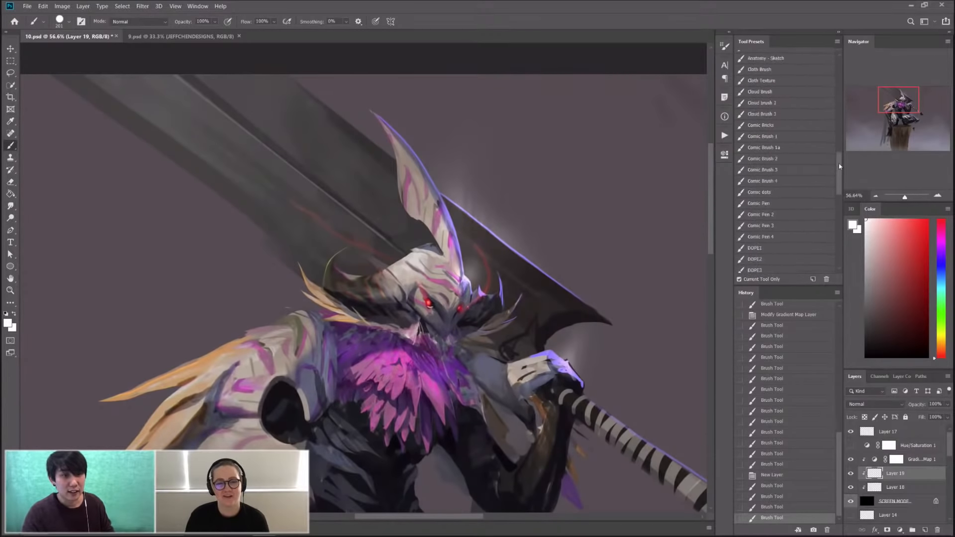
{"action": "left_click", "coordinate": [365, 244]}
{"action": "key", "text": "ctrl+z"}
{"action": "left_click", "coordinate": [368, 252]}
{"action": "left_click", "coordinate": [365, 250]}
{"action": "left_click", "coordinate": [289, 244]}
{"action": "left_click", "coordinate": [279, 244]}
{"action": "left_click", "coordinate": [349, 248]}
Add a clipped layer above Layer 19 and choose the 2 Soft Brush preset at a reduced size
{"action": "left_click", "coordinate": [925, 529]}
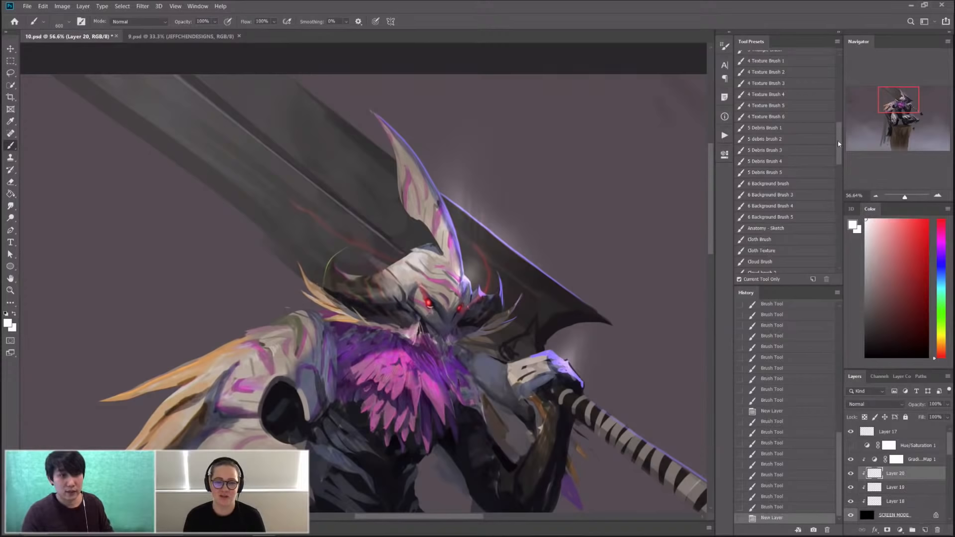
{"action": "scroll", "coordinate": [824, 120], "scroll_direction": "up", "scroll_amount": 10}
{"action": "scroll", "coordinate": [830, 84], "scroll_direction": "down", "scroll_amount": 3}
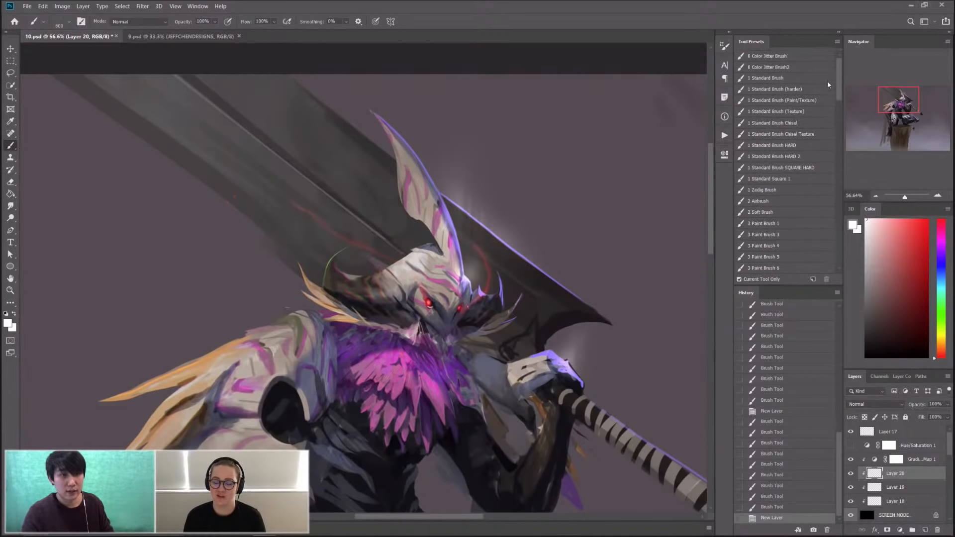
{"action": "left_click", "coordinate": [780, 127]}
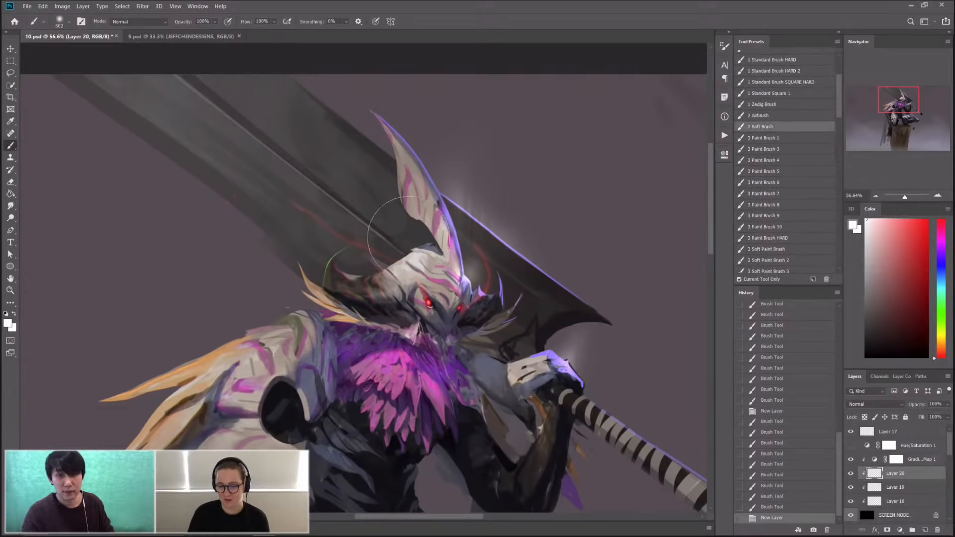
{"action": "key", "text": "bracketleft"}
{"action": "key", "text": "bracketleft"}
{"action": "key", "text": "bracketleft"}
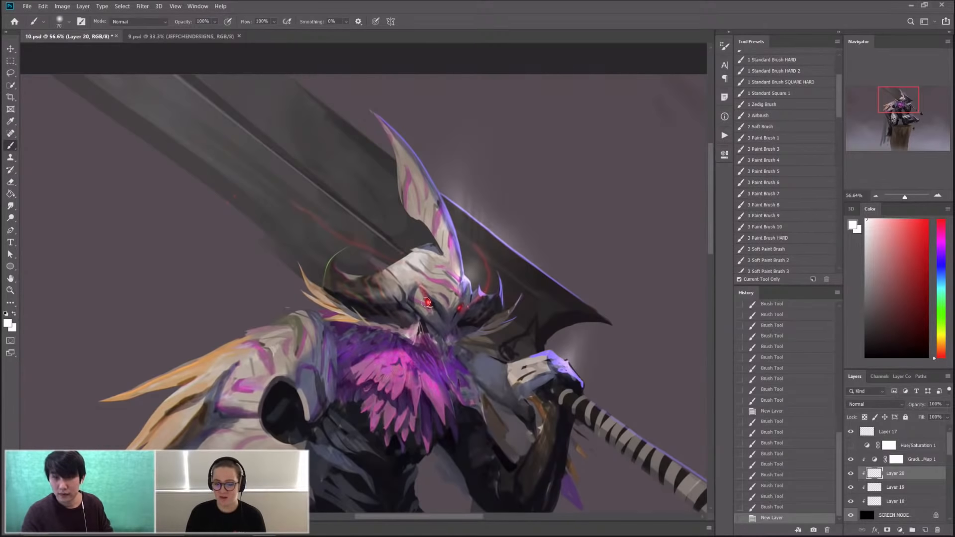
Undo a first soft stroke beside the eye and dab smaller white highlights over the two eyes
{"action": "left_click_drag", "start_coordinate": [431, 301], "coordinate": [404, 302]}
{"action": "key", "text": "bracketleft"}
{"action": "key", "text": "ctrl+z"}
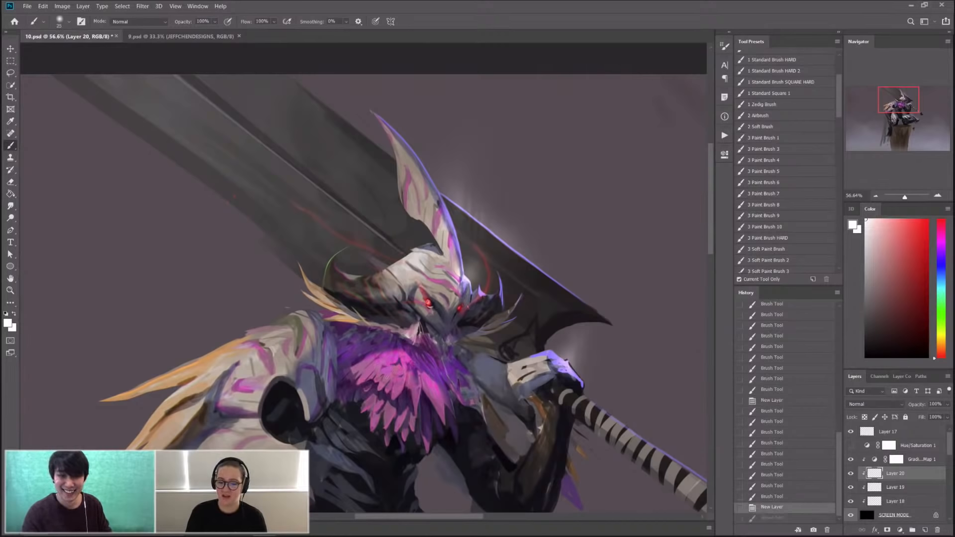
{"action": "key", "text": "bracketleft"}
{"action": "left_click_drag", "start_coordinate": [428, 302], "coordinate": [428, 302]}
{"action": "key", "text": "bracketleft"}
{"action": "left_click", "coordinate": [464, 309]}
{"action": "left_click", "coordinate": [463, 308]}
{"action": "left_click", "coordinate": [463, 308]}
{"action": "left_click", "coordinate": [463, 308]}
{"action": "left_click", "coordinate": [463, 308]}
Draw thin faint red wisps rising behind the creature's head with a very small brush
{"action": "left_click_drag", "start_coordinate": [482, 248], "coordinate": [481, 224]}
{"action": "key", "text": "bracketleft"}
{"action": "key", "text": "bracketleft"}
{"action": "left_click_drag", "start_coordinate": [452, 172], "coordinate": [449, 133]}
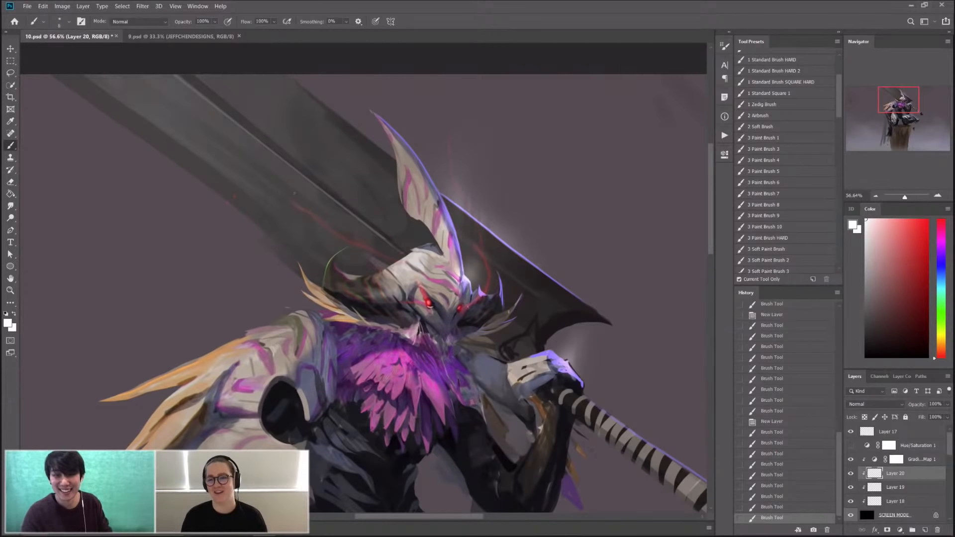
Flip the canvas horizontally and dab a larger soft red glow over the creature's face
{"action": "scroll", "coordinate": [434, 261], "scroll_direction": "down", "scroll_amount": 5}
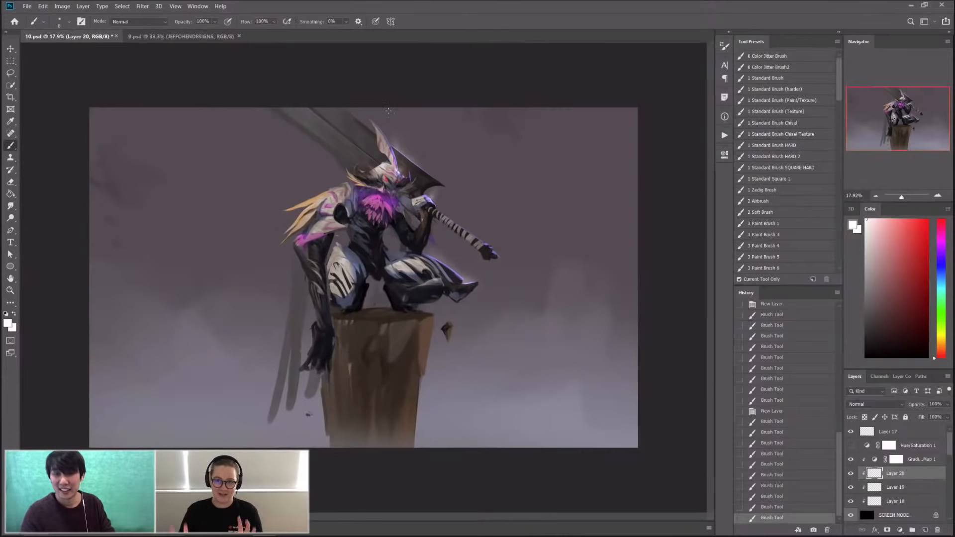
{"action": "key", "text": "ctrl+shift+h"}
{"action": "key", "text": "ctrl+space"}
{"action": "left_click_drag", "start_coordinate": [353, 124], "coordinate": [426, 112]}
{"action": "key", "text": "bracketright"}
{"action": "key", "text": "bracketright"}
{"action": "key", "text": "bracketright"}
{"action": "key", "text": "bracketright"}
{"action": "left_click", "coordinate": [336, 144]}
{"action": "left_click", "coordinate": [336, 144]}
{"action": "left_click", "coordinate": [338, 142]}
Brush soft glow strokes along the upper sword blade and compare by undoing and redoing the last one
{"action": "left_click_drag", "start_coordinate": [367, 118], "coordinate": [397, 101]}
{"action": "left_click_drag", "start_coordinate": [510, 57], "coordinate": [478, 75]}
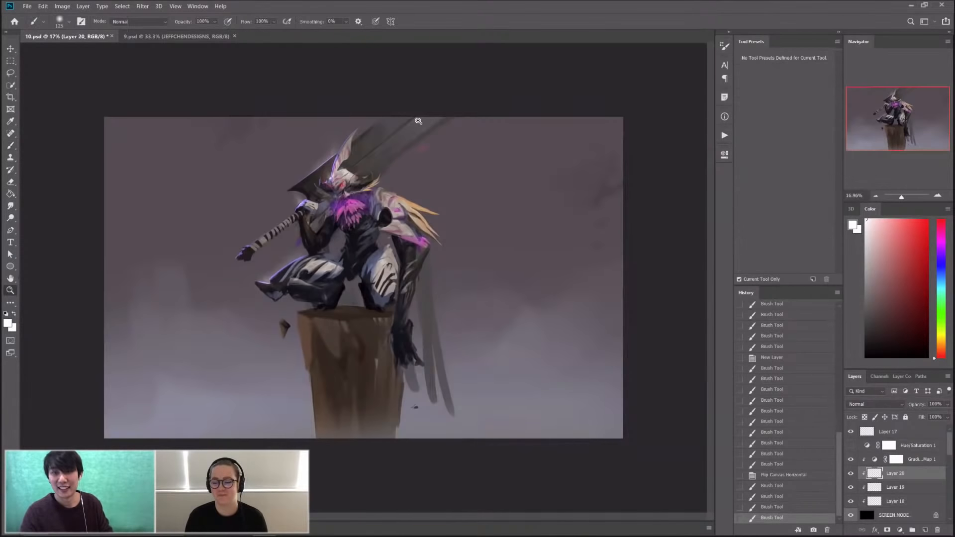
{"action": "left_click_drag", "start_coordinate": [419, 122], "coordinate": [430, 83]}
{"action": "key", "text": "ctrl+z"}
{"action": "key", "text": "ctrl+shift+z"}
{"action": "left_click_drag", "start_coordinate": [497, 103], "coordinate": [472, 124]}
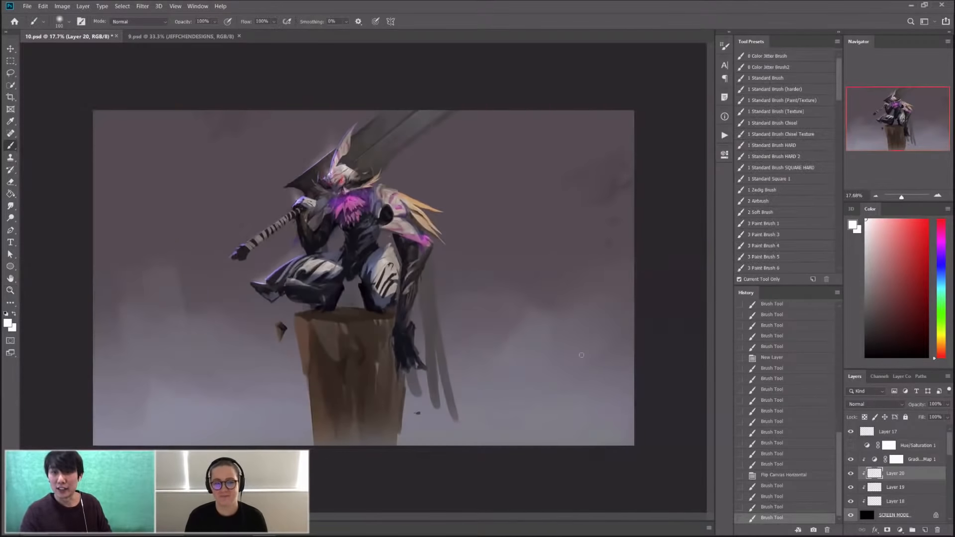
Examine the glowing eyes up close together with the black-red-white gradient in the gradient map's editor
{"action": "mouse_move", "coordinate": [374, 215]}
{"action": "left_mouse_down"}
{"action": "mouse_move", "coordinate": [428, 209]}
{"action": "mouse_move", "coordinate": [489, 234]}
{"action": "mouse_move", "coordinate": [510, 227]}
{"action": "mouse_move", "coordinate": [500, 196]}
{"action": "mouse_move", "coordinate": [475, 184]}
{"action": "mouse_move", "coordinate": [503, 183]}
{"action": "left_mouse_up"}
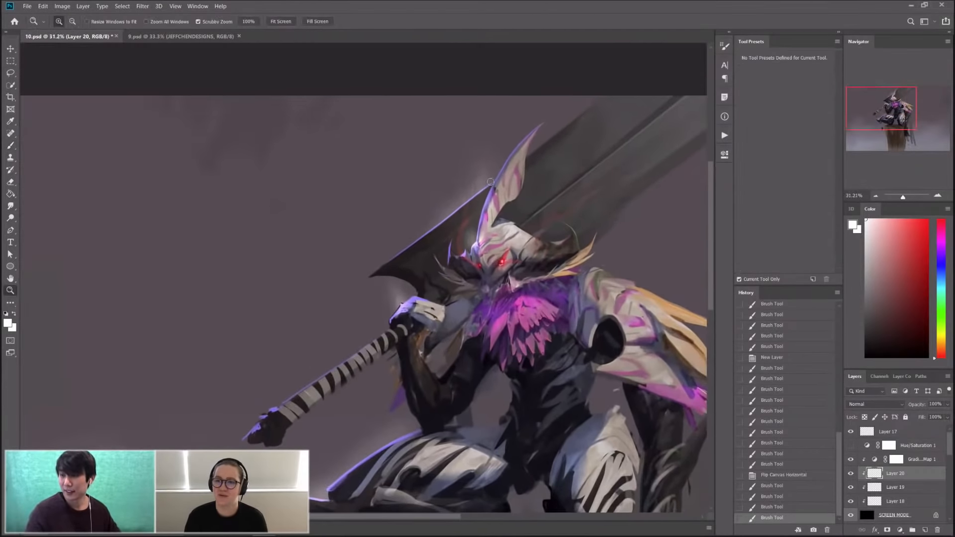
{"action": "left_click_drag", "start_coordinate": [443, 518], "coordinate": [453, 519]}
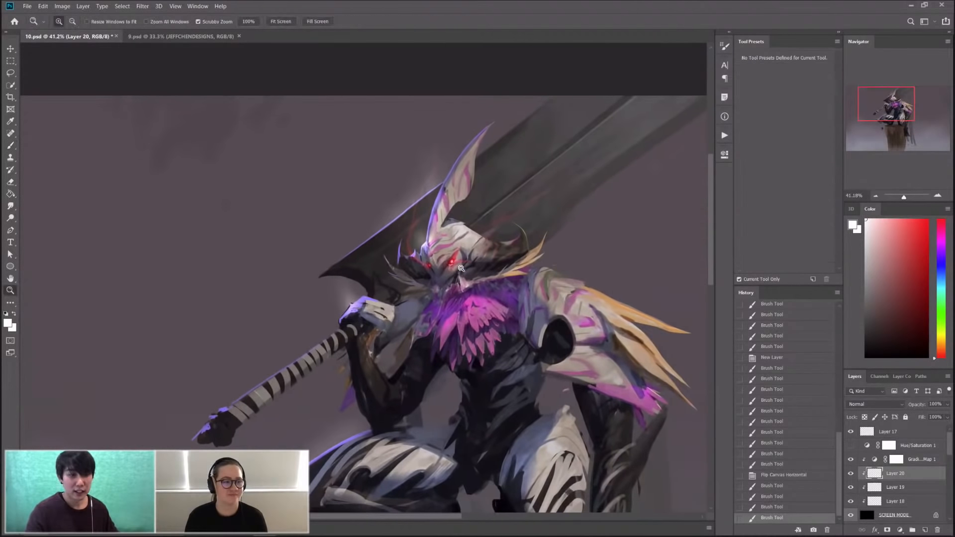
{"action": "left_click_drag", "start_coordinate": [498, 264], "coordinate": [519, 264]}
{"action": "double_click", "coordinate": [875, 461]}
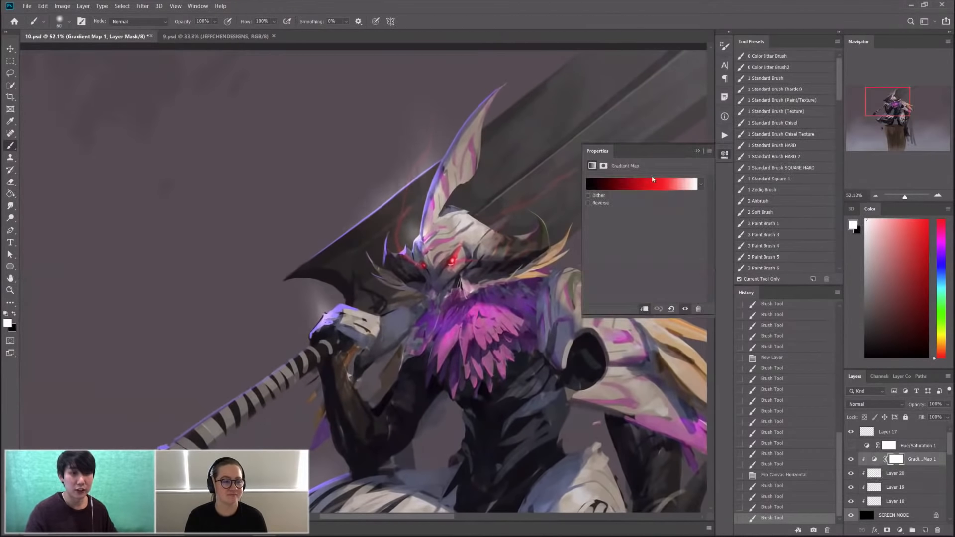
{"action": "left_click", "coordinate": [655, 185]}
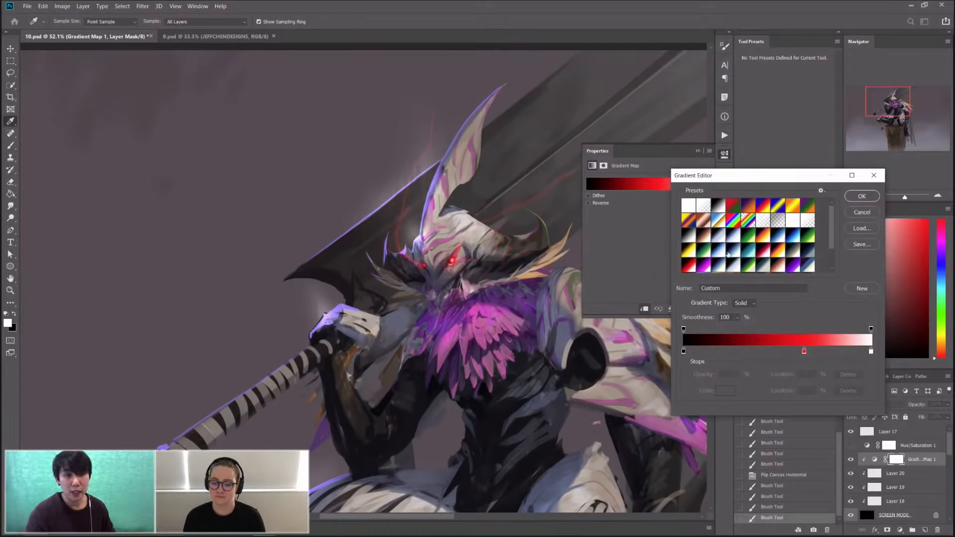
{"action": "scroll", "coordinate": [754, 252], "scroll_direction": "down", "scroll_amount": 2}
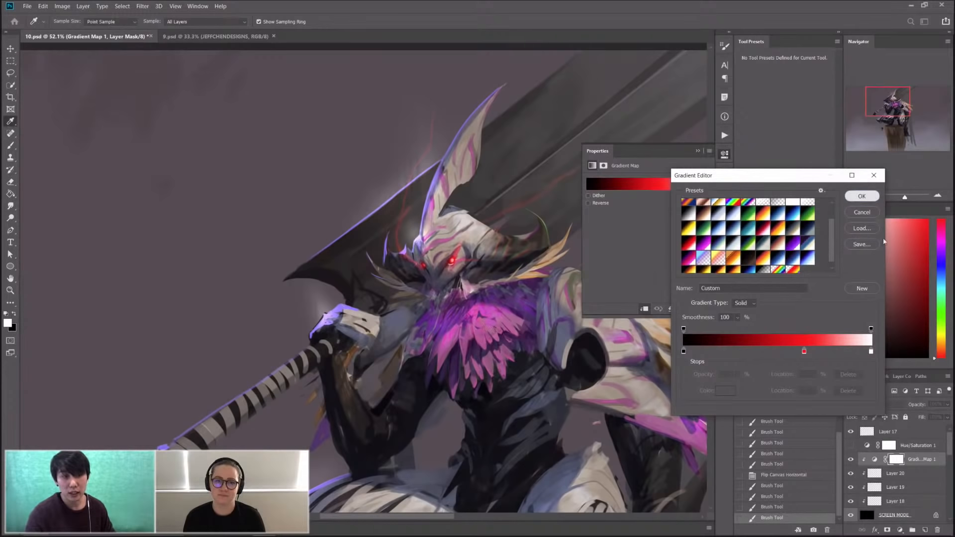
{"action": "left_click", "coordinate": [862, 196]}
{"action": "key", "text": "b"}
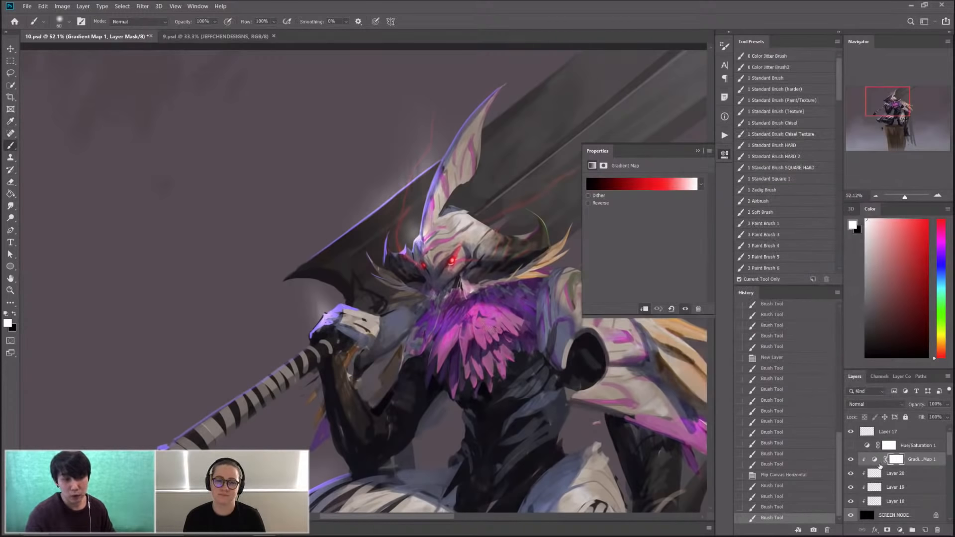
Review the SCREEN MODE base layer and the gradient map and glow layers clipped to it
{"action": "left_click", "coordinate": [870, 515]}
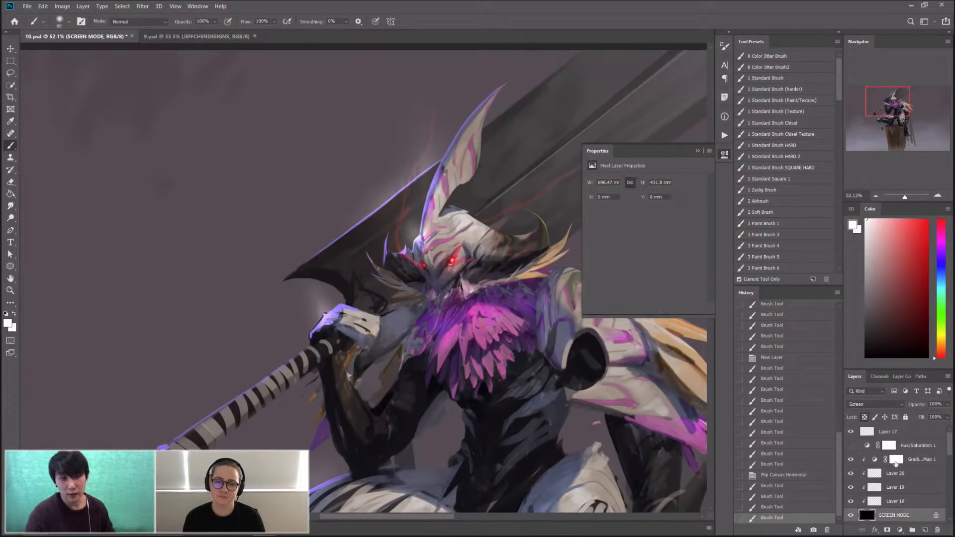
{"action": "left_click", "coordinate": [868, 453]}
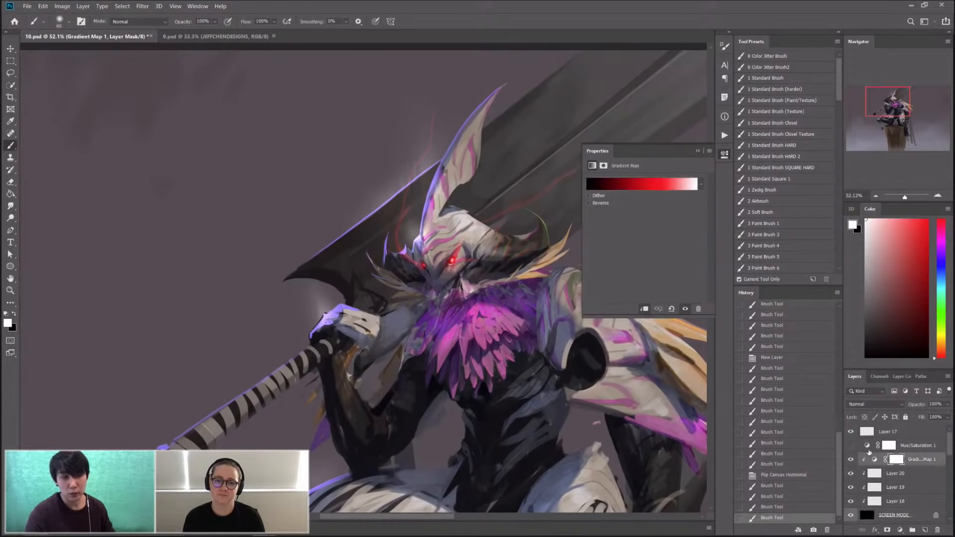
{"action": "left_click", "coordinate": [894, 477]}
{"action": "left_click", "coordinate": [900, 501]}
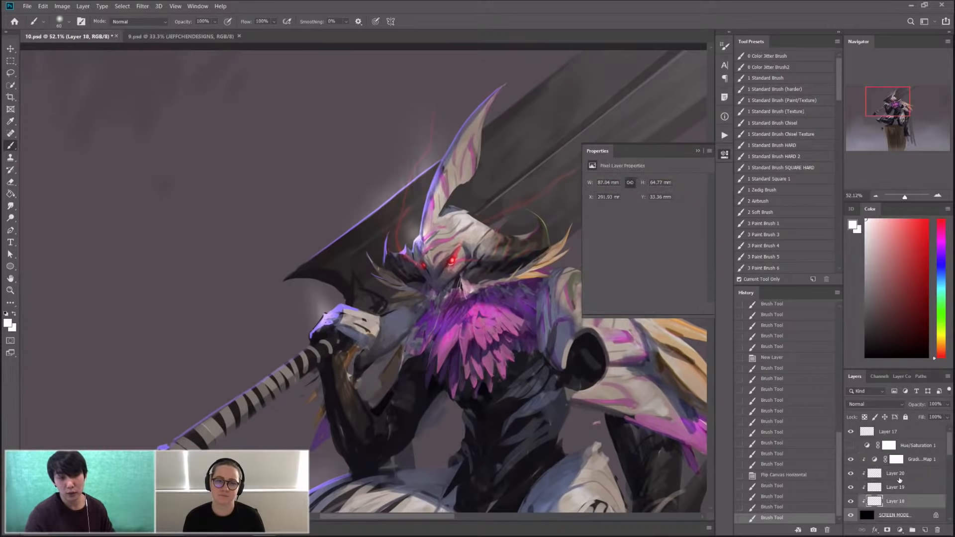
Try recolouring the eye glow and wisps with gradient map presets such as Ice blue and black-yellow-white
{"action": "left_click", "coordinate": [880, 464]}
{"action": "left_click", "coordinate": [692, 185]}
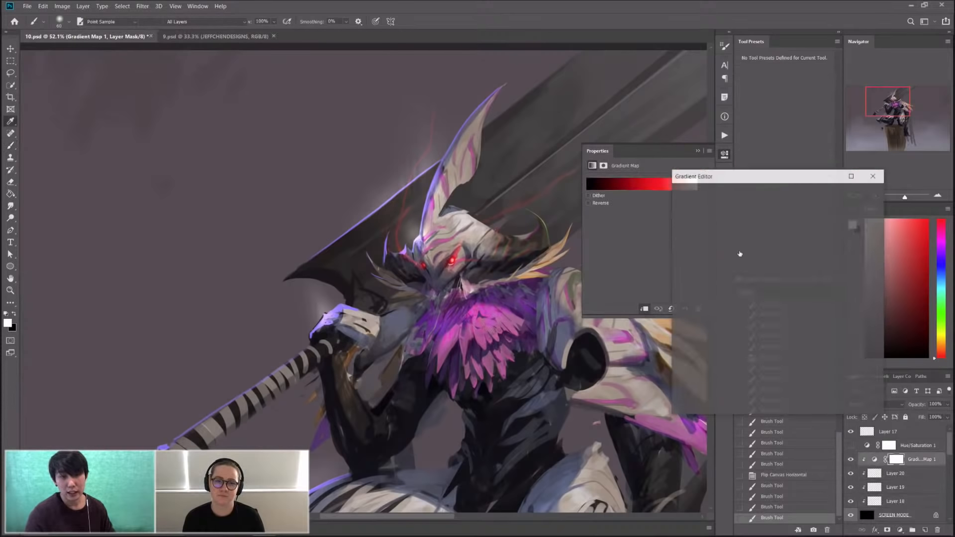
{"action": "left_click", "coordinate": [764, 240]}
{"action": "left_click", "coordinate": [779, 241]}
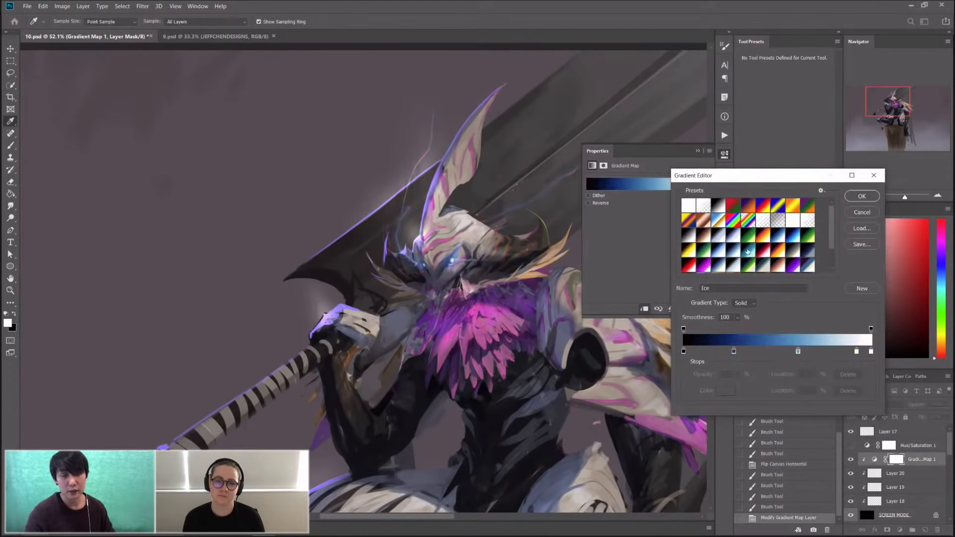
{"action": "left_click", "coordinate": [779, 255]}
{"action": "left_click", "coordinate": [705, 252]}
{"action": "left_click", "coordinate": [705, 253]}
{"action": "left_click", "coordinate": [689, 252]}
{"action": "scroll", "coordinate": [691, 244], "scroll_direction": "down", "scroll_amount": 2}
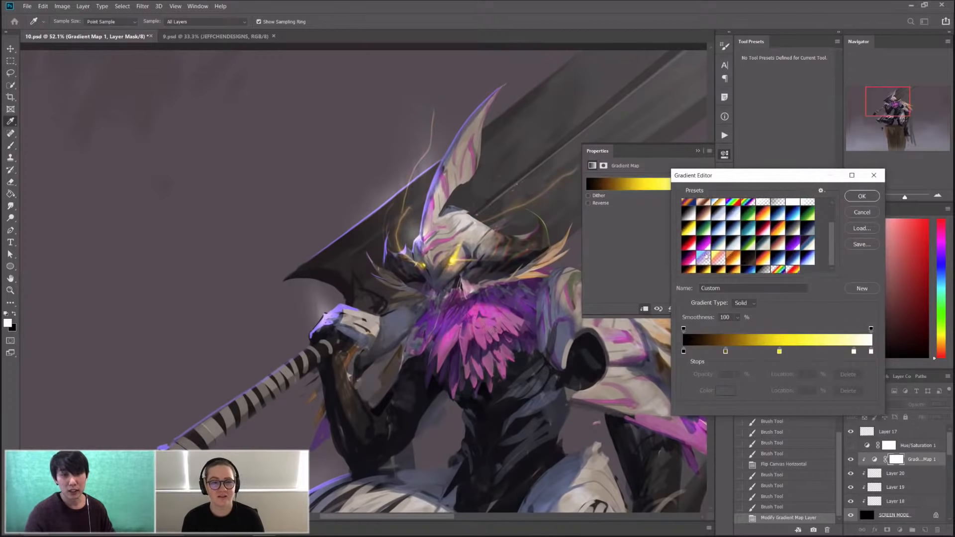
Try the magenta, teal and green gradient presets on the glow, and return to the black-red-white one
{"action": "left_click", "coordinate": [690, 239]}
{"action": "left_click", "coordinate": [704, 242]}
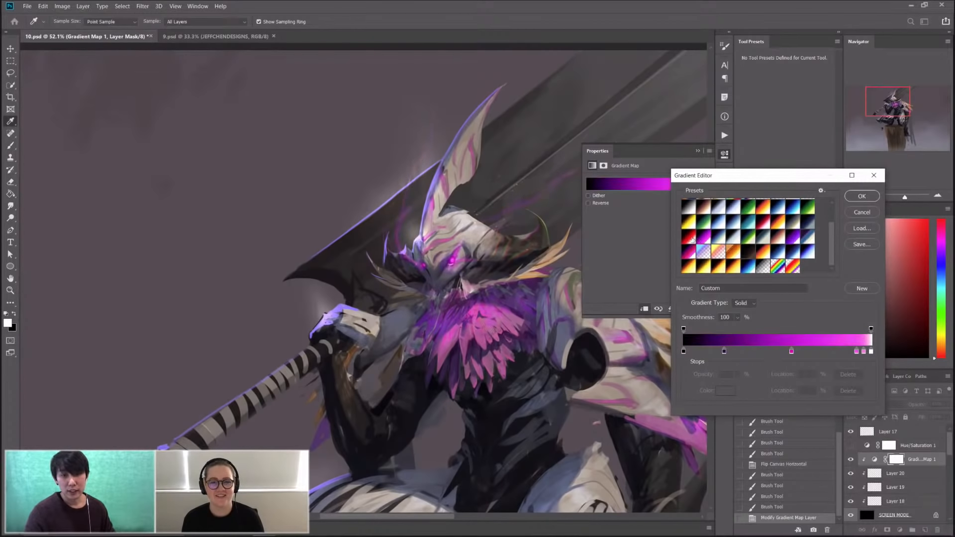
{"action": "left_click", "coordinate": [687, 237]}
{"action": "left_click", "coordinate": [740, 234]}
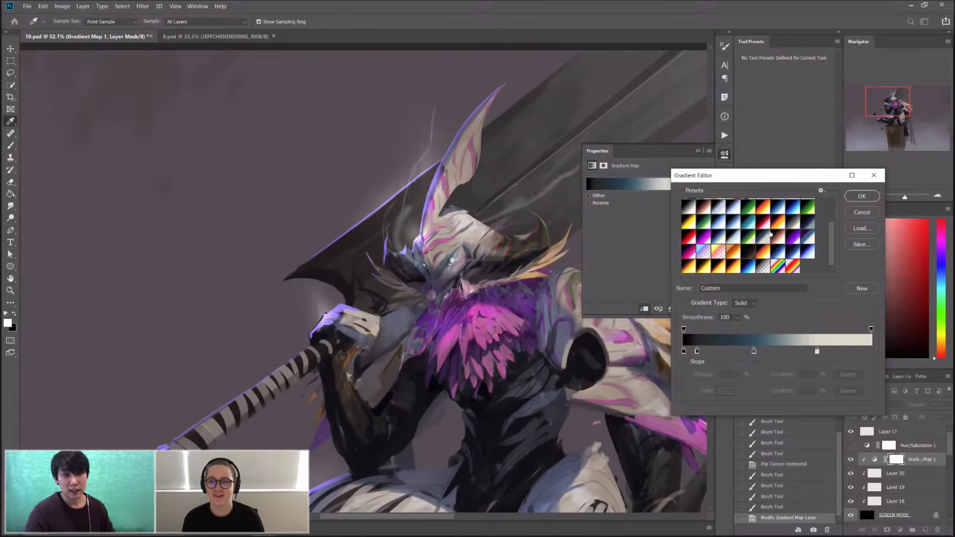
{"action": "left_click", "coordinate": [688, 238]}
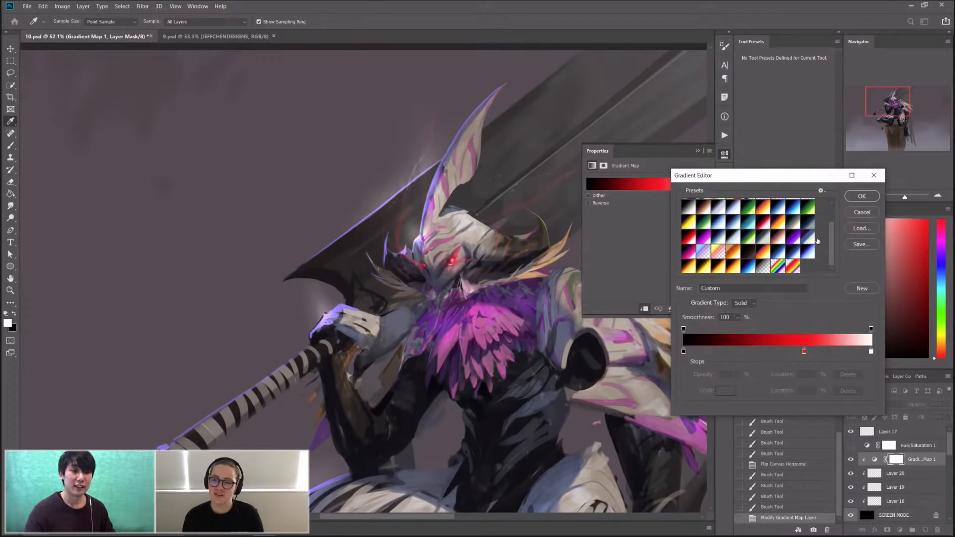
{"action": "left_click", "coordinate": [808, 220]}
{"action": "left_click", "coordinate": [691, 238]}
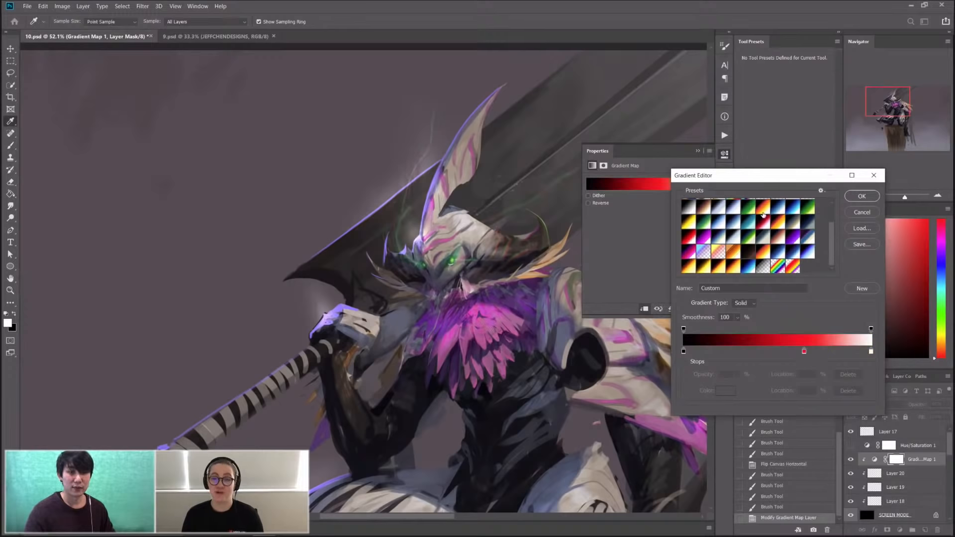
{"action": "left_click", "coordinate": [853, 198]}
{"action": "left_click", "coordinate": [698, 151]}
Dab black on the gradient map's mask and flip the whole canvas horizontally
{"action": "key", "text": "x"}
{"action": "mouse_move", "coordinate": [586, 172]}
{"action": "left_mouse_down"}
{"action": "mouse_move", "coordinate": [631, 181]}
{"action": "mouse_move", "coordinate": [507, 156]}
{"action": "left_mouse_up"}
{"action": "left_click", "coordinate": [506, 156]}
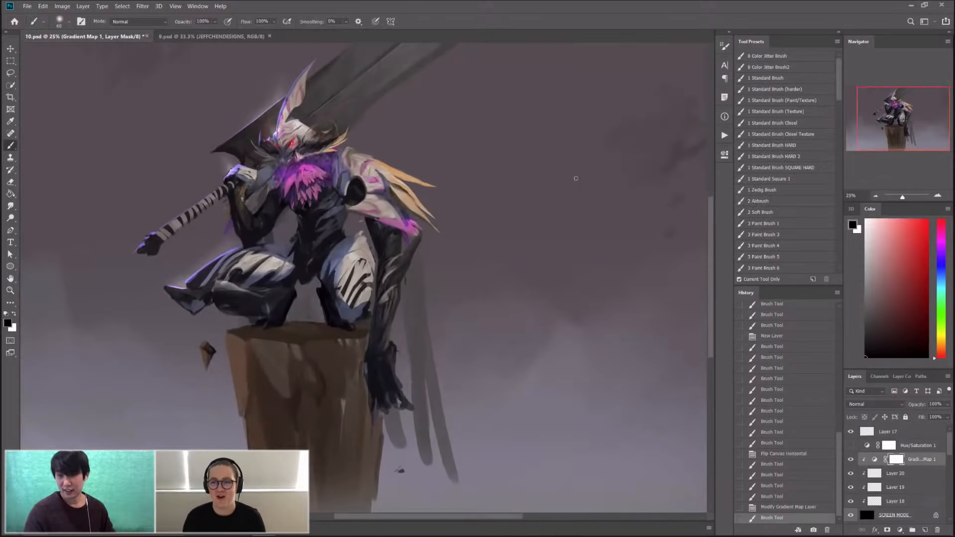
{"action": "key", "text": "ctrl+shift+h"}
{"action": "key", "text": "ctrl+minus"}
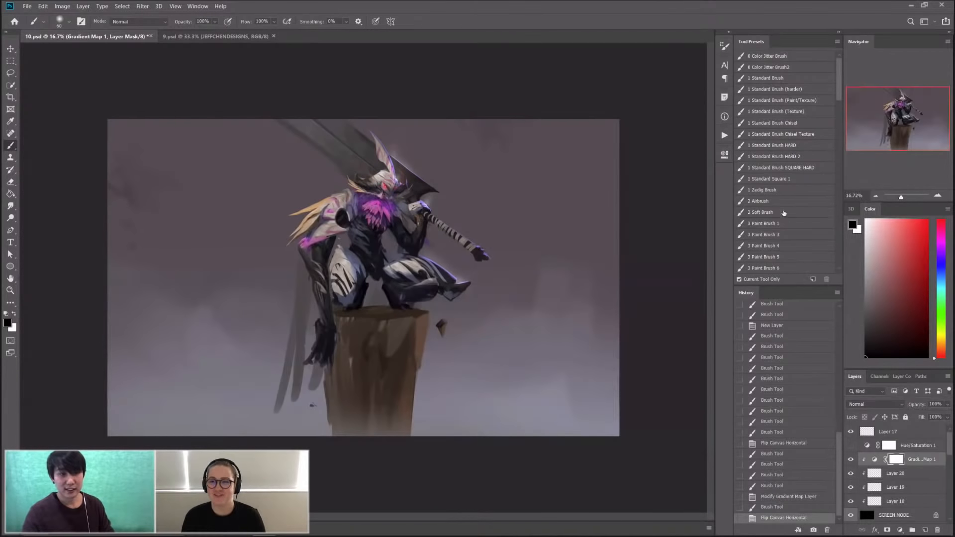
Add a new layer above Layer 17 and choose the 2 Soft Brush preset with white
{"action": "left_click", "coordinate": [784, 212]}
{"action": "left_click", "coordinate": [891, 432]}
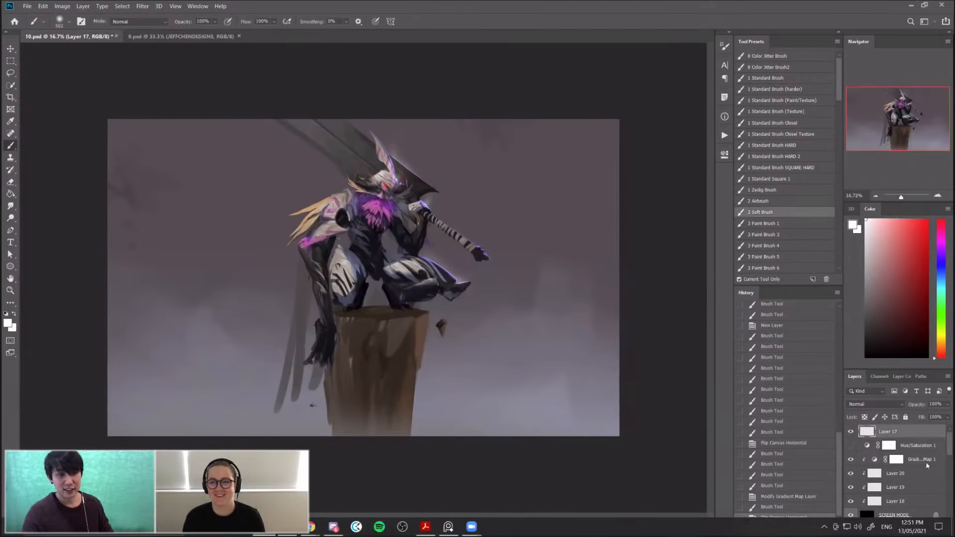
{"action": "left_click", "coordinate": [641, 454]}
{"action": "left_click", "coordinate": [925, 530]}
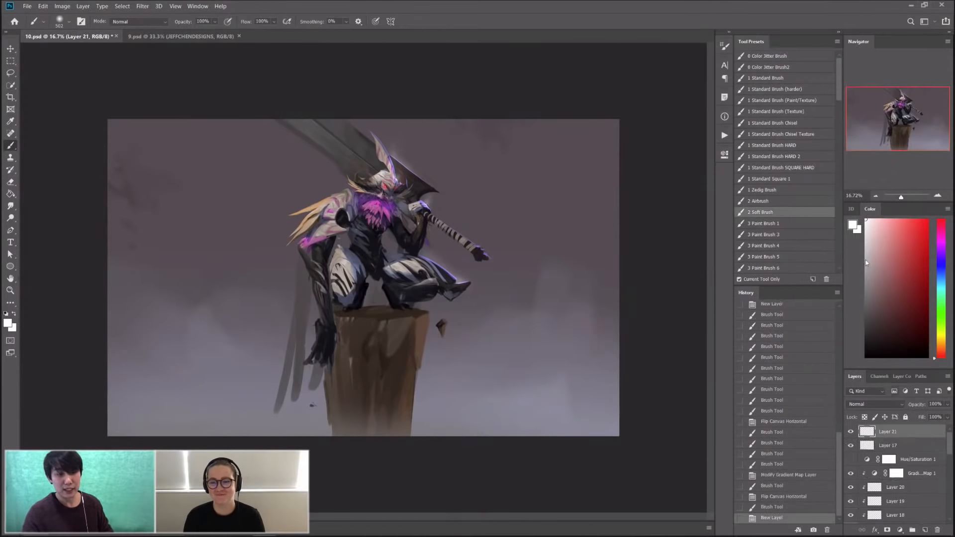
{"action": "left_click", "coordinate": [758, 220]}
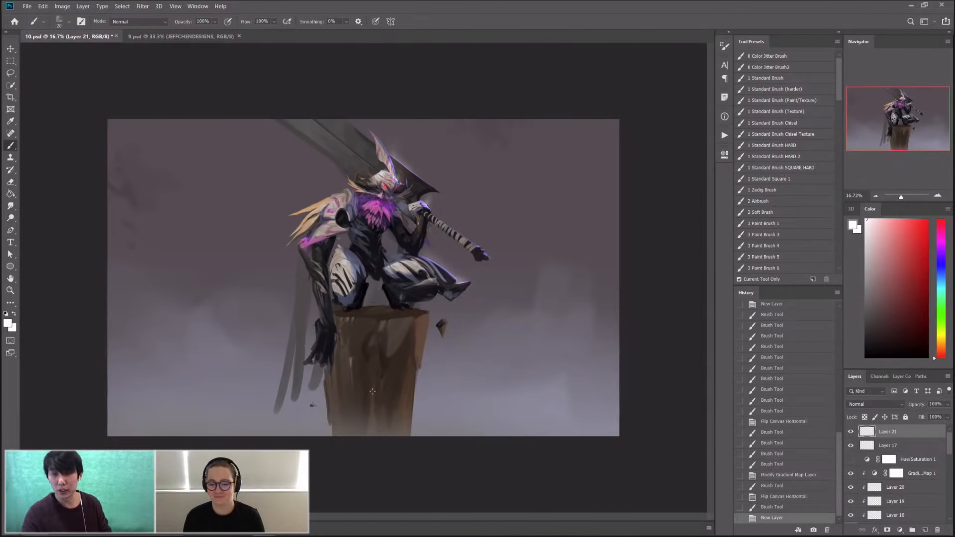
{"action": "left_click", "coordinate": [760, 212]}
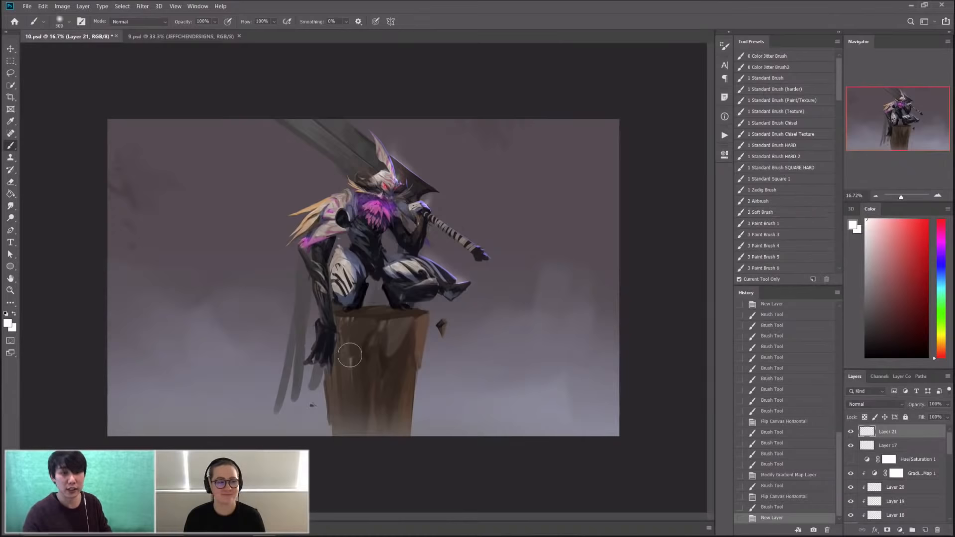
Undo a first stroke and sweep white haze along the canvas's bottom edge with a larger soft brush
{"action": "mouse_move", "coordinate": [494, 452]}
{"action": "left_mouse_down"}
{"action": "mouse_move", "coordinate": [467, 437]}
{"action": "mouse_move", "coordinate": [303, 429]}
{"action": "left_mouse_up"}
{"action": "key", "text": "ctrl+z"}
{"action": "key", "text": "]"}
{"action": "key", "text": "]"}
{"action": "key", "text": "]"}
{"action": "key", "text": "]"}
{"action": "left_click_drag", "start_coordinate": [249, 445], "coordinate": [532, 445]}
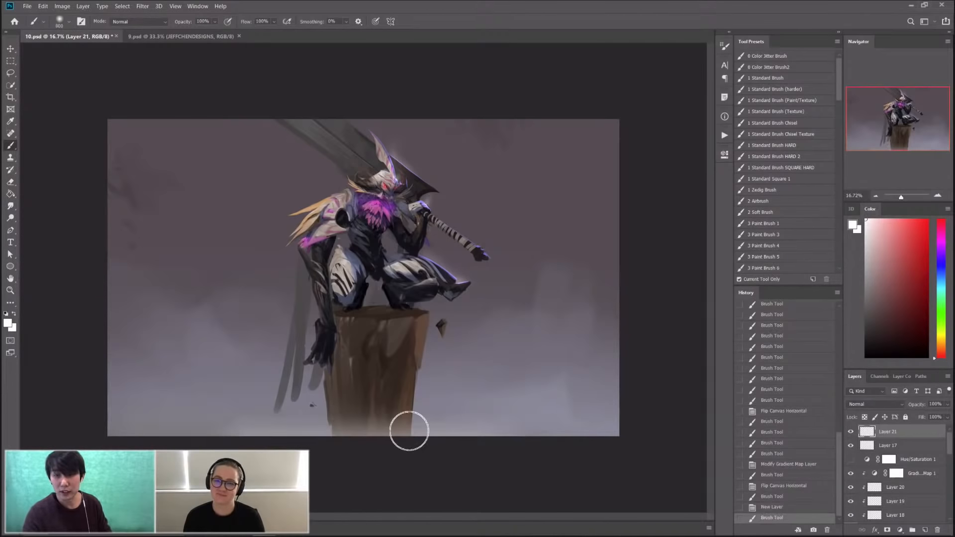
Paint faint white curved streaks sweeping up through the mist to the right of the figure
{"action": "left_click_drag", "start_coordinate": [468, 414], "coordinate": [541, 339]}
{"action": "left_click_drag", "start_coordinate": [449, 401], "coordinate": [572, 260]}
{"action": "key", "text": "["}
{"action": "key", "text": "["}
{"action": "key", "text": "ctrl+z"}
{"action": "left_click_drag", "start_coordinate": [537, 361], "coordinate": [597, 189]}
Paint two thinner white arcs in the mist left of the figure with a smaller soft brush
{"action": "key", "text": "["}
{"action": "key", "text": "["}
{"action": "key", "text": "["}
{"action": "key", "text": "["}
{"action": "key", "text": "["}
{"action": "left_click_drag", "start_coordinate": [134, 248], "coordinate": [202, 370]}
{"action": "key", "text": "ctrl+z"}
{"action": "left_click_drag", "start_coordinate": [104, 284], "coordinate": [234, 417]}
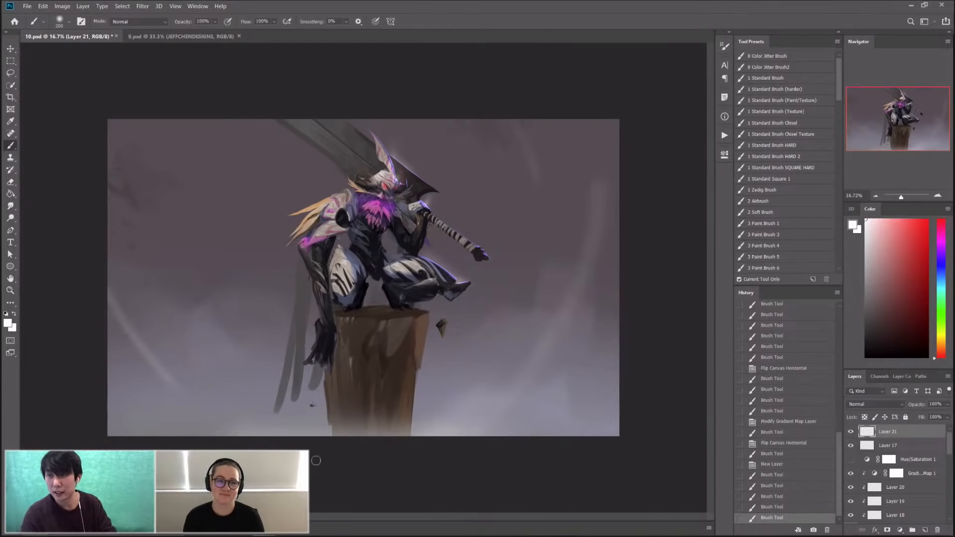
{"action": "key", "text": "["}
{"action": "left_click_drag", "start_coordinate": [129, 229], "coordinate": [180, 303]}
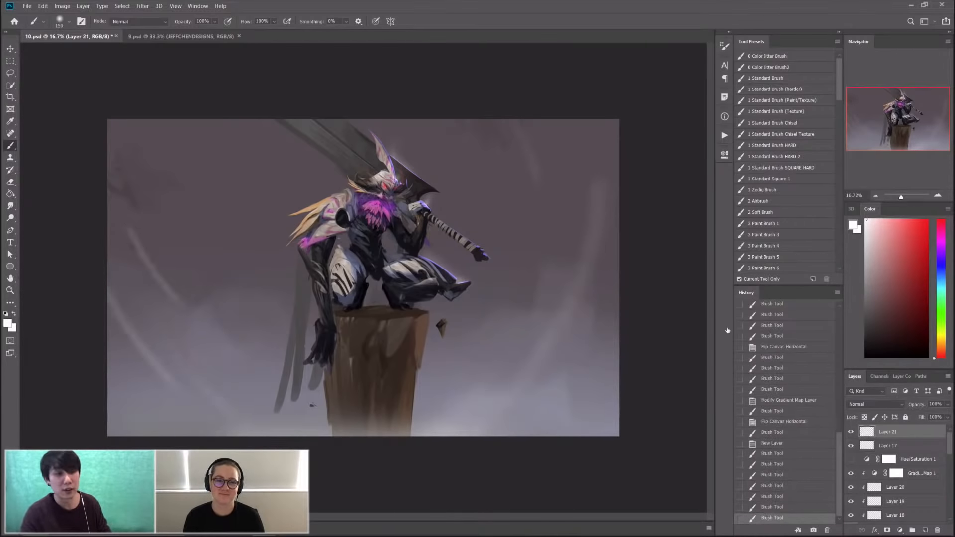
Add a new layer and soften the left arcs with background colour sampled nearby, using a smaller soft brush
{"action": "left_click", "coordinate": [925, 530]}
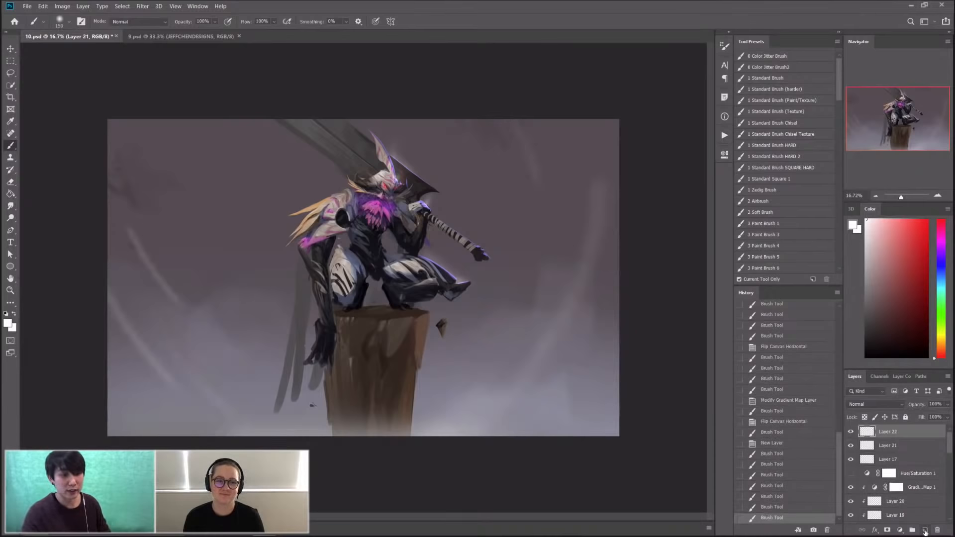
{"action": "left_click", "coordinate": [770, 205]}
{"action": "key", "text": "["}
{"action": "key", "text": "["}
{"action": "key", "text": "["}
{"action": "left_click", "coordinate": [125, 245], "text": "alt"}
{"action": "mouse_move", "coordinate": [117, 230]}
{"action": "left_mouse_down"}
{"action": "mouse_move", "coordinate": [148, 341]}
{"action": "mouse_move", "coordinate": [134, 221]}
{"action": "mouse_move", "coordinate": [214, 339]}
{"action": "left_mouse_up"}
{"action": "left_click_drag", "start_coordinate": [156, 267], "coordinate": [223, 333]}
Blend the arcs right of the figure into the backdrop with strokes of colours sampled around them
{"action": "left_click", "coordinate": [501, 170], "text": "alt"}
{"action": "left_click_drag", "start_coordinate": [524, 162], "coordinate": [534, 185]}
{"action": "left_click", "coordinate": [482, 123], "text": "alt"}
{"action": "left_click_drag", "start_coordinate": [532, 237], "coordinate": [542, 292]}
{"action": "left_click", "coordinate": [567, 239], "text": "alt"}
{"action": "left_click_drag", "start_coordinate": [578, 219], "coordinate": [548, 316]}
{"action": "left_click_drag", "start_coordinate": [582, 192], "coordinate": [587, 229]}
{"action": "left_click", "coordinate": [609, 179], "text": "alt"}
{"action": "mouse_move", "coordinate": [599, 184]}
{"action": "left_mouse_down"}
{"action": "mouse_move", "coordinate": [586, 314]}
{"action": "mouse_move", "coordinate": [575, 299]}
{"action": "left_mouse_up"}
{"action": "left_click", "coordinate": [555, 349], "text": "alt"}
Break up the inner side of the right-hand arcs with sampled backdrop colours and a larger soft brush
{"action": "left_click", "coordinate": [578, 210], "text": "alt"}
{"action": "key", "text": "]"}
{"action": "key", "text": "]"}
{"action": "left_click", "coordinate": [521, 227], "text": "alt"}
{"action": "key", "text": "]"}
{"action": "left_click_drag", "start_coordinate": [529, 151], "coordinate": [539, 182]}
{"action": "left_click_drag", "start_coordinate": [551, 239], "coordinate": [541, 288]}
{"action": "left_click_drag", "start_coordinate": [522, 326], "coordinate": [536, 305]}
Brush a thin curved streak of sampled blue-grey mist colour in the lower right of the backdrop
{"action": "left_click", "coordinate": [550, 385], "text": "alt"}
{"action": "key", "text": "["}
{"action": "key", "text": "["}
{"action": "key", "text": "["}
{"action": "key", "text": "["}
{"action": "left_click_drag", "start_coordinate": [563, 371], "coordinate": [614, 300]}
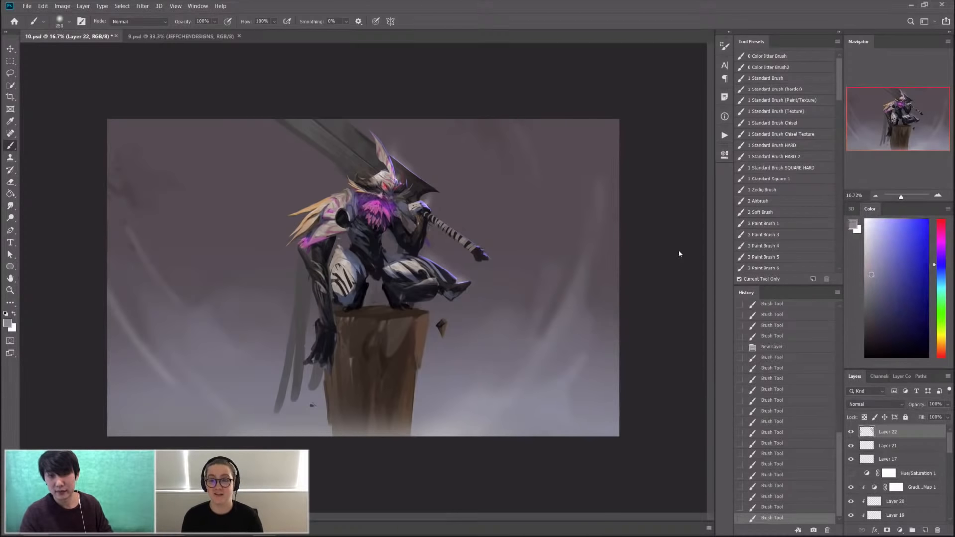
Dab small pale specks into the mist on both sides of the figure and scatter fine debris particles
{"action": "key", "text": "["}
{"action": "key", "text": "["}
{"action": "left_click_drag", "start_coordinate": [485, 386], "coordinate": [487, 344]}
{"action": "key", "text": "["}
{"action": "left_click_drag", "start_coordinate": [192, 250], "coordinate": [195, 257]}
{"action": "left_click", "coordinate": [220, 324]}
{"action": "scroll", "coordinate": [829, 180], "scroll_direction": "down", "scroll_amount": 10}
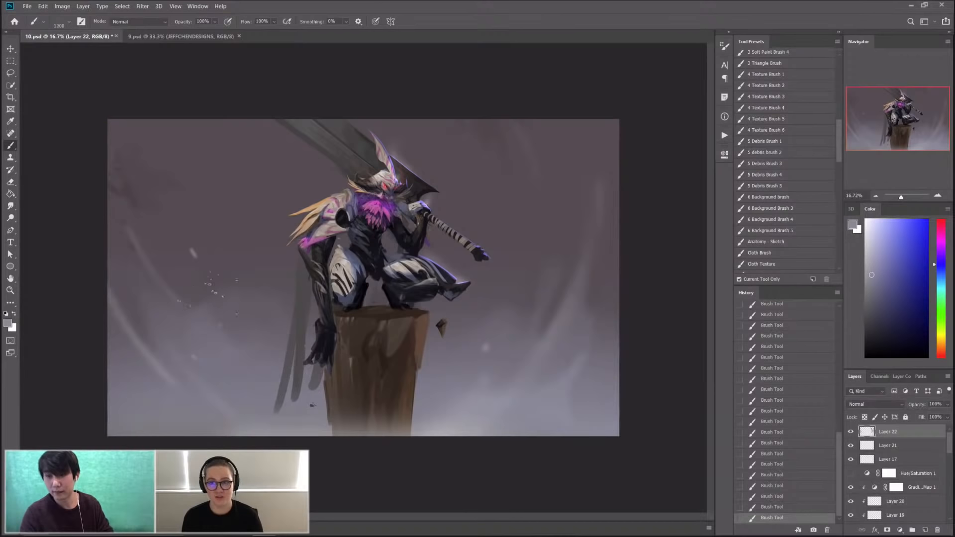
{"action": "left_click_drag", "start_coordinate": [600, 310], "coordinate": [567, 307]}
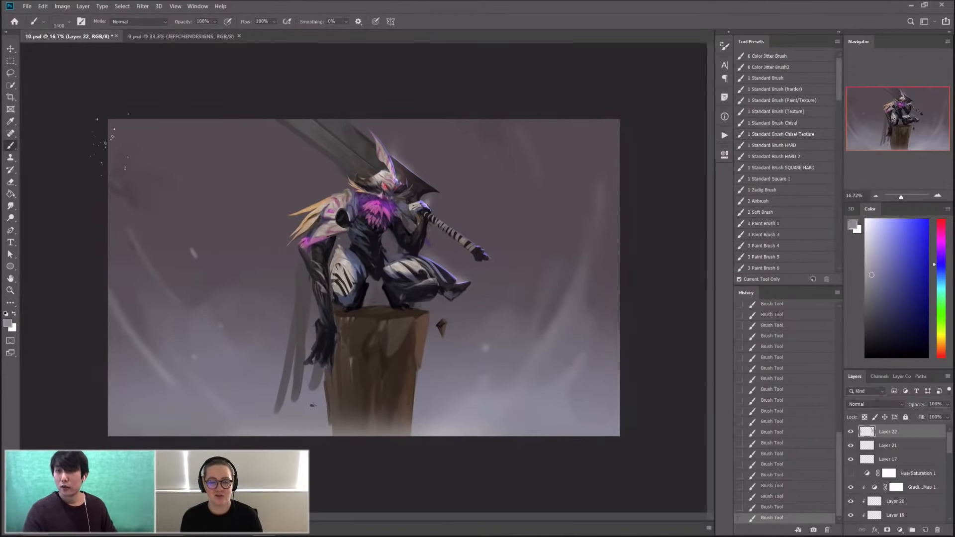
Add a new layer and darken the upper edge of the backdrop with a very large soft black brush
{"action": "key", "text": "ctrl+shift+alt+n"}
{"action": "key", "text": "d"}
{"action": "key", "text": "bracketleft"}
{"action": "key", "text": "bracketleft"}
{"action": "key", "text": "bracketleft"}
{"action": "key", "text": "bracketright"}
{"action": "key", "text": "bracketright"}
{"action": "key", "text": "bracketright"}
{"action": "key", "text": "bracketright"}
{"action": "key", "text": "bracketright"}
{"action": "key", "text": "bracketright"}
{"action": "key", "text": "bracketright"}
{"action": "key", "text": "bracketright"}
{"action": "key", "text": "bracketright"}
{"action": "left_click_drag", "start_coordinate": [91, 108], "coordinate": [279, 110]}
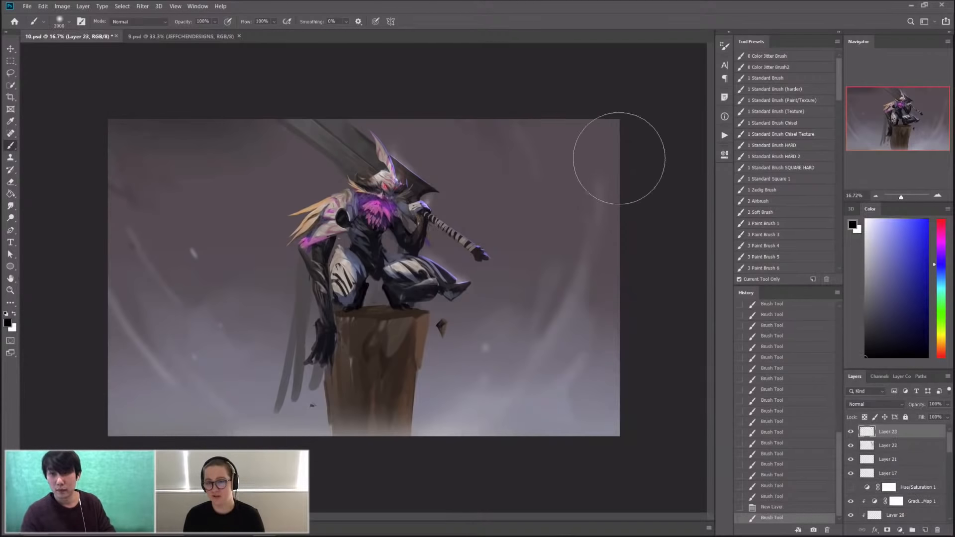
{"action": "key", "text": "ctrl+z"}
{"action": "mouse_move", "coordinate": [117, 119]}
{"action": "left_mouse_down"}
{"action": "mouse_move", "coordinate": [659, 136]}
{"action": "mouse_move", "coordinate": [772, 157]}
{"action": "left_mouse_up"}
Select the whole canvas and paste a merged copy of the painting as a new top layer
{"action": "key", "text": "z"}
{"action": "left_click_drag", "start_coordinate": [566, 348], "coordinate": [582, 273]}
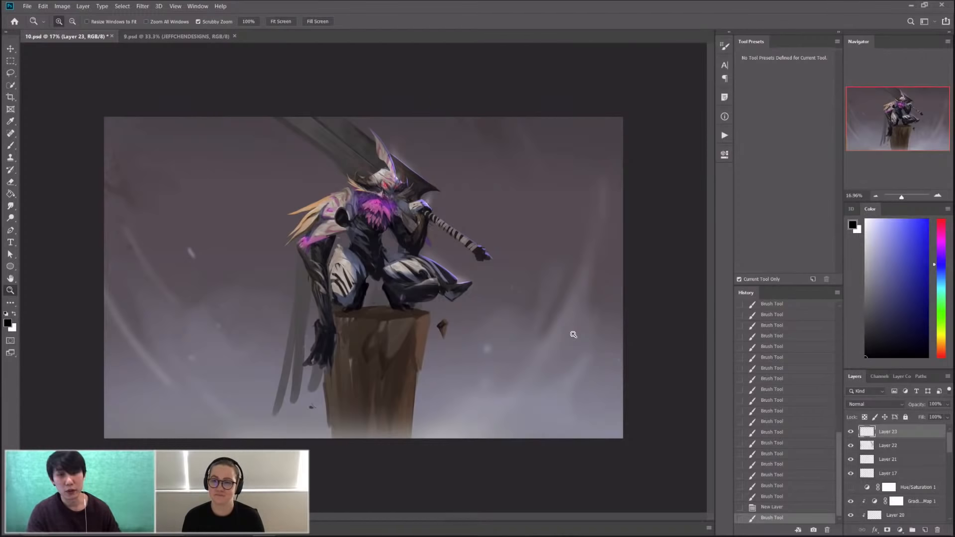
{"action": "left_click_drag", "start_coordinate": [536, 329], "coordinate": [533, 329]}
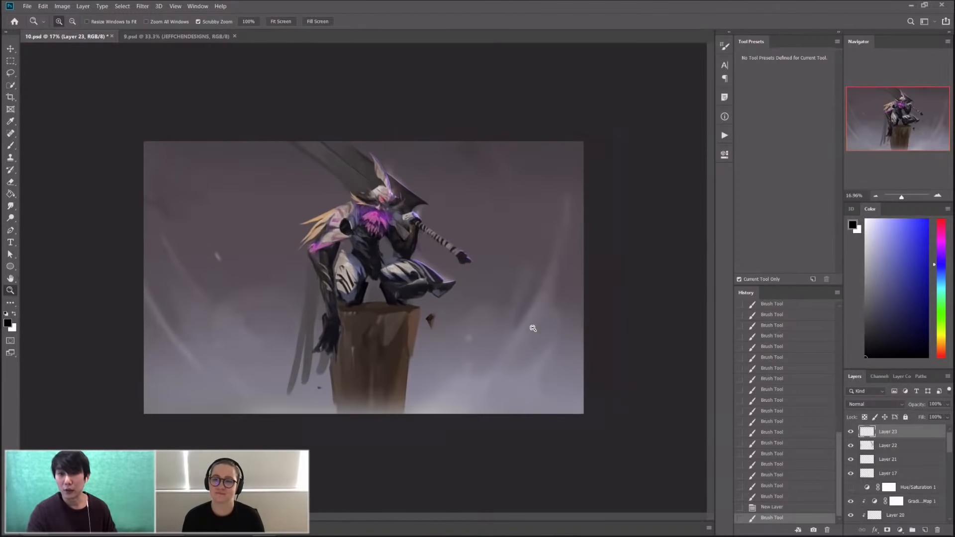
{"action": "left_click_drag", "start_coordinate": [401, 229], "coordinate": [418, 229]}
{"action": "left_click_drag", "start_coordinate": [422, 325], "coordinate": [508, 314]}
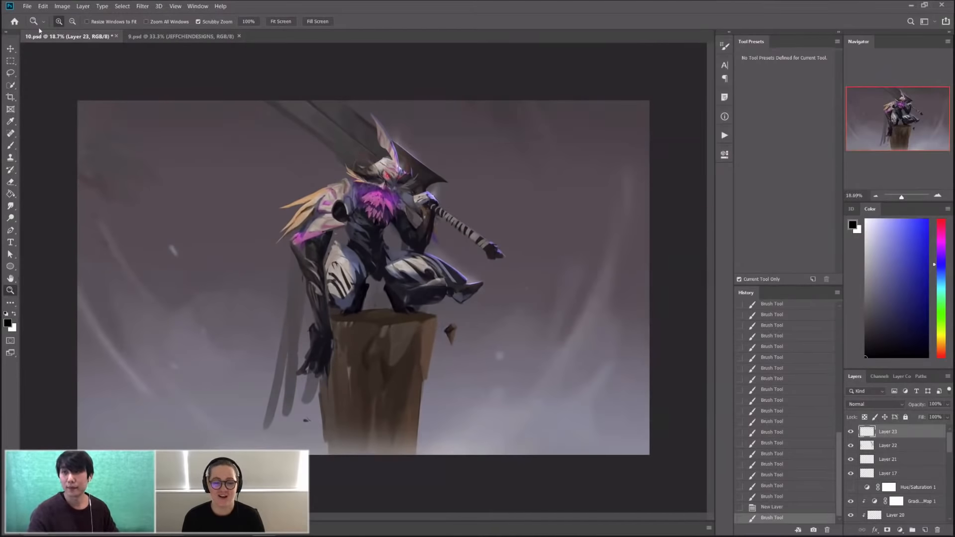
{"action": "left_click", "coordinate": [12, 60]}
{"action": "left_click_drag", "start_coordinate": [68, 92], "coordinate": [701, 459]}
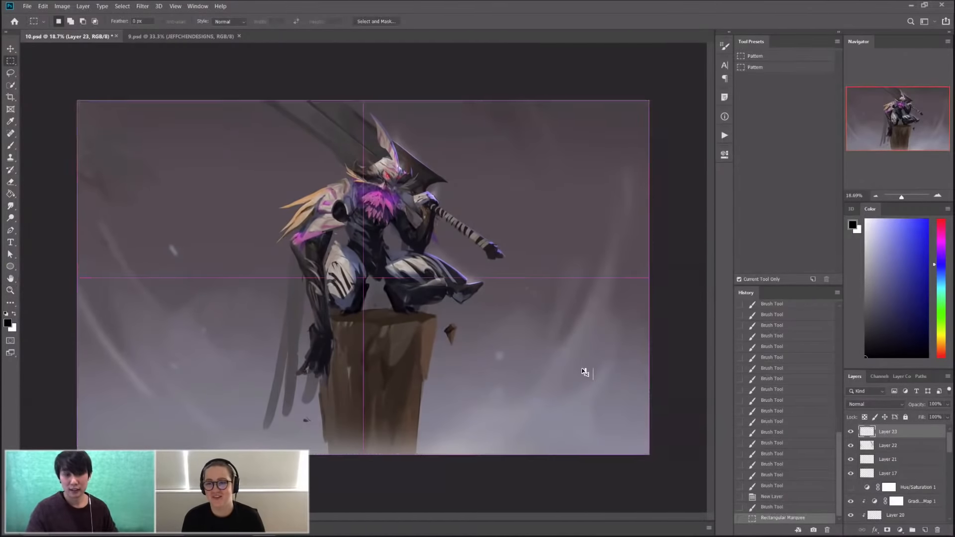
{"action": "key", "text": "ctrl+v"}
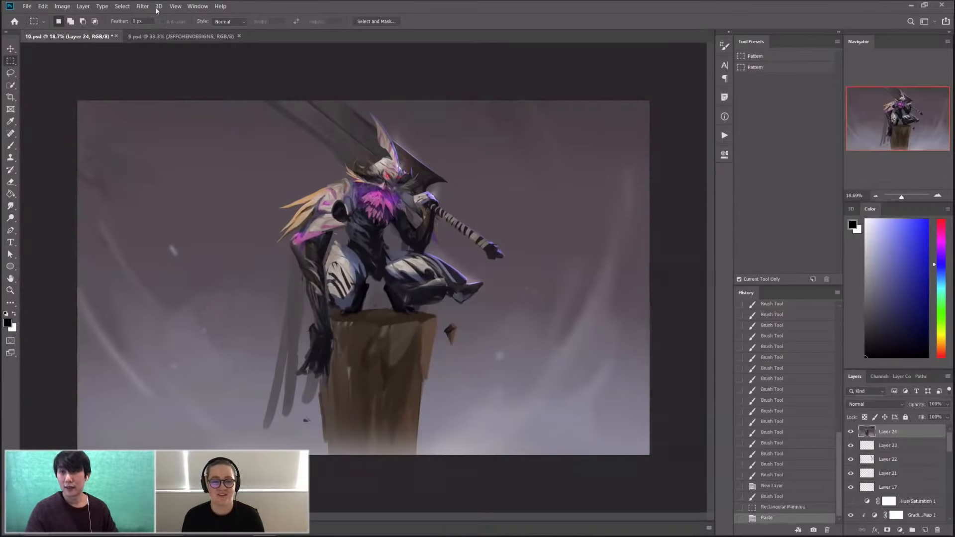
Apply a Gaussian Blur with a radius of 11.1 pixels to the merged top layer
{"action": "left_click", "coordinate": [143, 6]}
{"action": "mouse_move", "coordinate": [187, 106]}
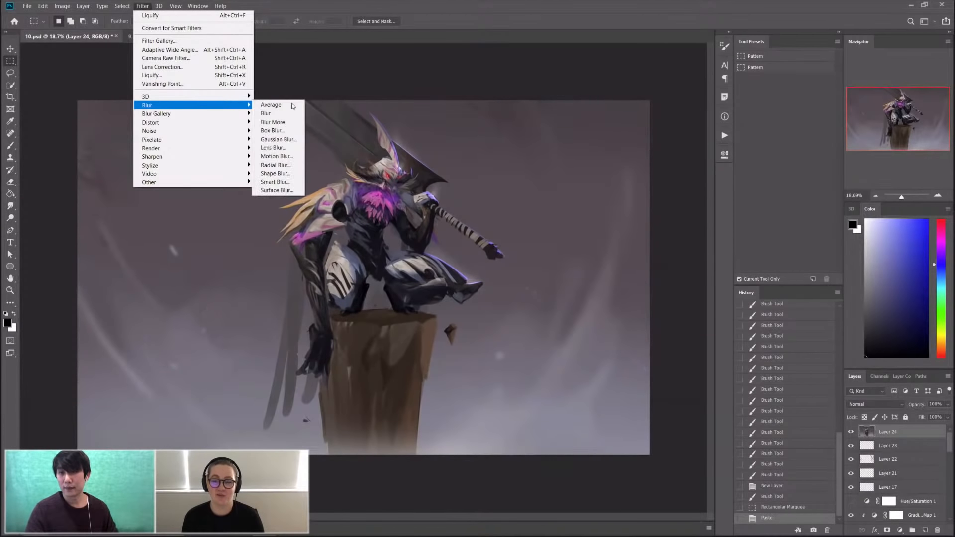
{"action": "left_click", "coordinate": [277, 140]}
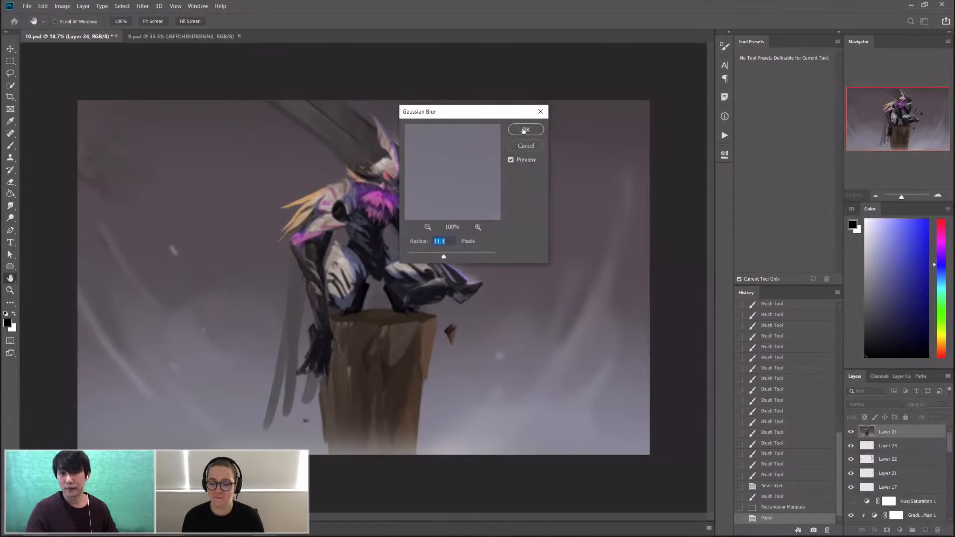
{"action": "left_click", "coordinate": [526, 131]}
{"action": "key", "text": "m"}
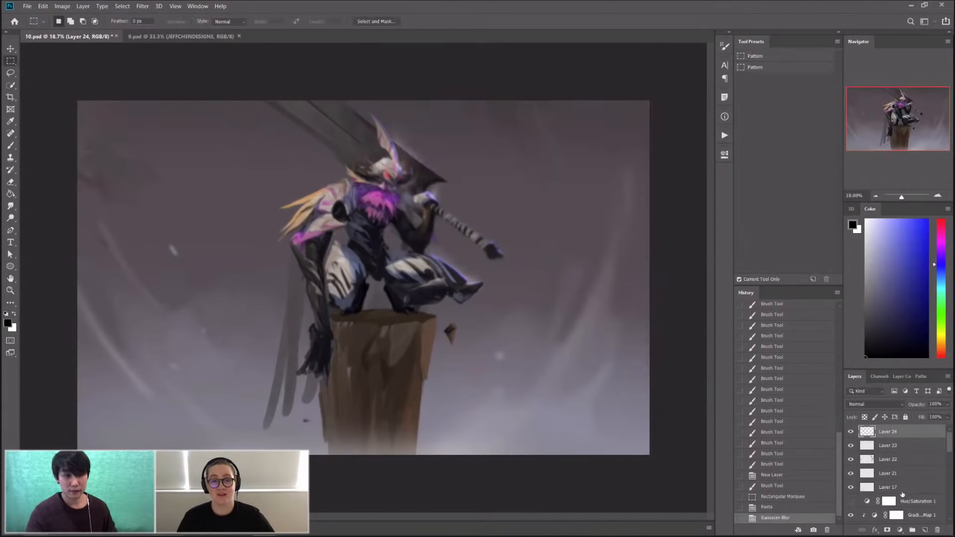
Add a layer mask to the blurred layer and paint black over the figure with a large soft brush to restore its sharp detail
{"action": "key", "text": "b"}
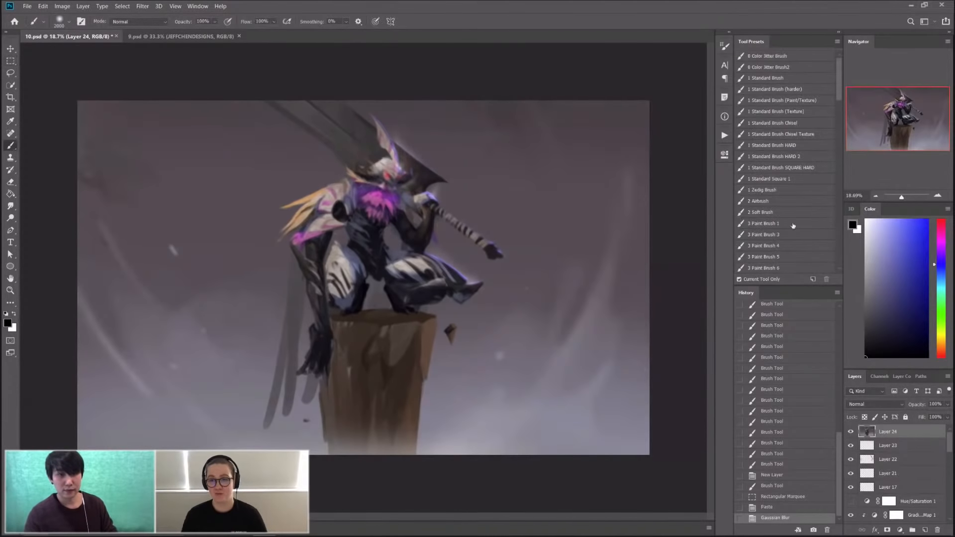
{"action": "left_click", "coordinate": [887, 531]}
{"action": "mouse_move", "coordinate": [361, 165]}
{"action": "left_mouse_down"}
{"action": "mouse_move", "coordinate": [604, 190]}
{"action": "mouse_move", "coordinate": [690, 176]}
{"action": "left_mouse_up"}
{"action": "key", "text": "]"}
{"action": "key", "text": "]"}
{"action": "key", "text": "]"}
{"action": "key", "text": "]"}
{"action": "key", "text": "]"}
{"action": "key", "text": "]"}
{"action": "key", "text": "]"}
{"action": "mouse_move", "coordinate": [242, 176]}
{"action": "left_mouse_down"}
{"action": "mouse_move", "coordinate": [620, 219]}
{"action": "mouse_move", "coordinate": [588, 267]}
{"action": "mouse_move", "coordinate": [272, 277]}
{"action": "left_mouse_up"}
{"action": "left_click_drag", "start_coordinate": [292, 316], "coordinate": [277, 307]}
{"action": "key", "text": "["}
{"action": "key", "text": "["}
{"action": "left_click_drag", "start_coordinate": [298, 343], "coordinate": [299, 365]}
{"action": "mouse_move", "coordinate": [336, 204]}
{"action": "left_mouse_down"}
{"action": "mouse_move", "coordinate": [432, 180]}
{"action": "mouse_move", "coordinate": [332, 160]}
{"action": "left_mouse_up"}
Brush more black on the blur layer's mask beside the weapon and over backdrop patches on both sides of the figure
{"action": "left_click_drag", "start_coordinate": [546, 199], "coordinate": [481, 231]}
{"action": "left_click_drag", "start_coordinate": [478, 234], "coordinate": [558, 225]}
{"action": "mouse_move", "coordinate": [620, 256]}
{"action": "left_mouse_down"}
{"action": "mouse_move", "coordinate": [586, 245]}
{"action": "mouse_move", "coordinate": [625, 266]}
{"action": "left_mouse_up"}
{"action": "left_click_drag", "start_coordinate": [513, 347], "coordinate": [570, 313]}
{"action": "left_click_drag", "start_coordinate": [607, 239], "coordinate": [597, 318]}
{"action": "left_click_drag", "start_coordinate": [184, 297], "coordinate": [149, 221]}
{"action": "left_click_drag", "start_coordinate": [238, 362], "coordinate": [147, 323]}
{"action": "left_click_drag", "start_coordinate": [214, 284], "coordinate": [220, 285]}
{"action": "mouse_move", "coordinate": [348, 279]}
{"action": "left_mouse_down"}
{"action": "mouse_move", "coordinate": [294, 277]}
{"action": "mouse_move", "coordinate": [360, 330]}
{"action": "mouse_move", "coordinate": [374, 323]}
{"action": "left_mouse_up"}
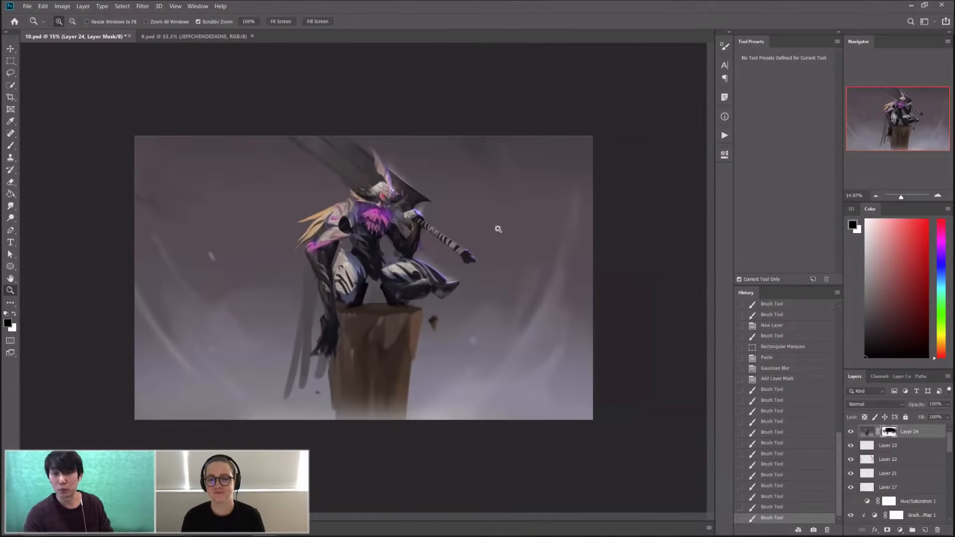
{"action": "left_click_drag", "start_coordinate": [439, 177], "coordinate": [503, 209]}
{"action": "left_click_drag", "start_coordinate": [420, 332], "coordinate": [378, 343]}
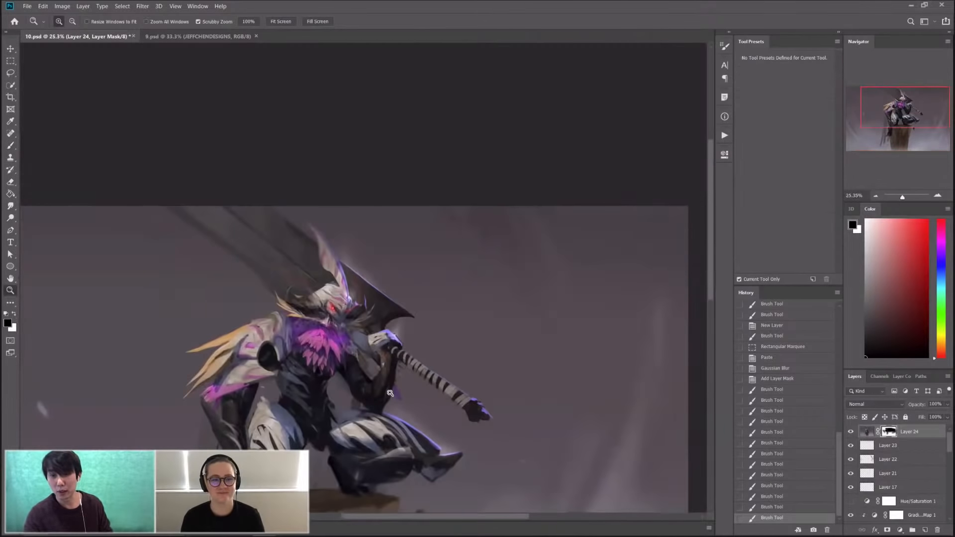
{"action": "left_click_drag", "start_coordinate": [390, 393], "coordinate": [406, 368]}
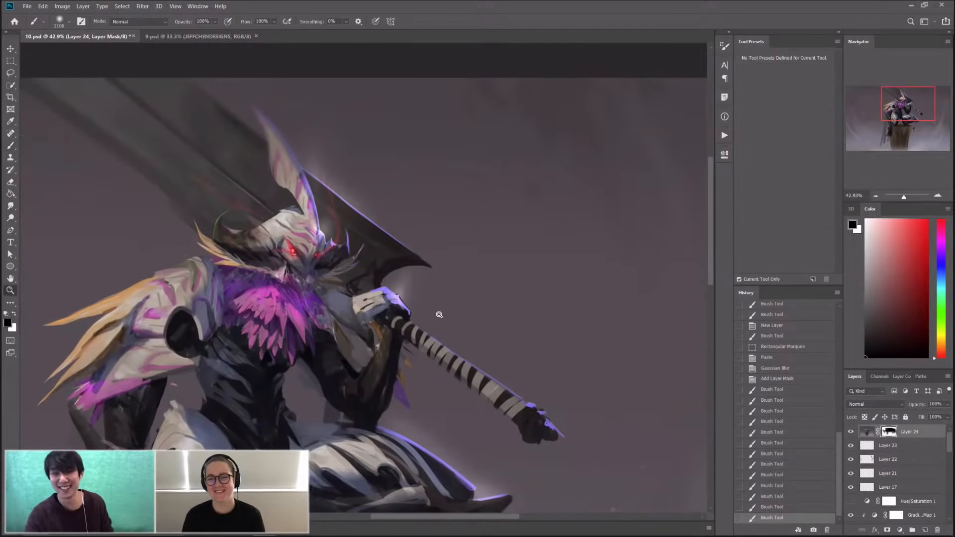
{"action": "key", "text": "ctrl+0"}
{"action": "left_click_drag", "start_coordinate": [432, 162], "coordinate": [440, 156]}
{"action": "mouse_move", "coordinate": [555, 172]}
{"action": "left_mouse_down"}
{"action": "mouse_move", "coordinate": [545, 173]}
{"action": "mouse_move", "coordinate": [562, 168]}
{"action": "left_mouse_up"}
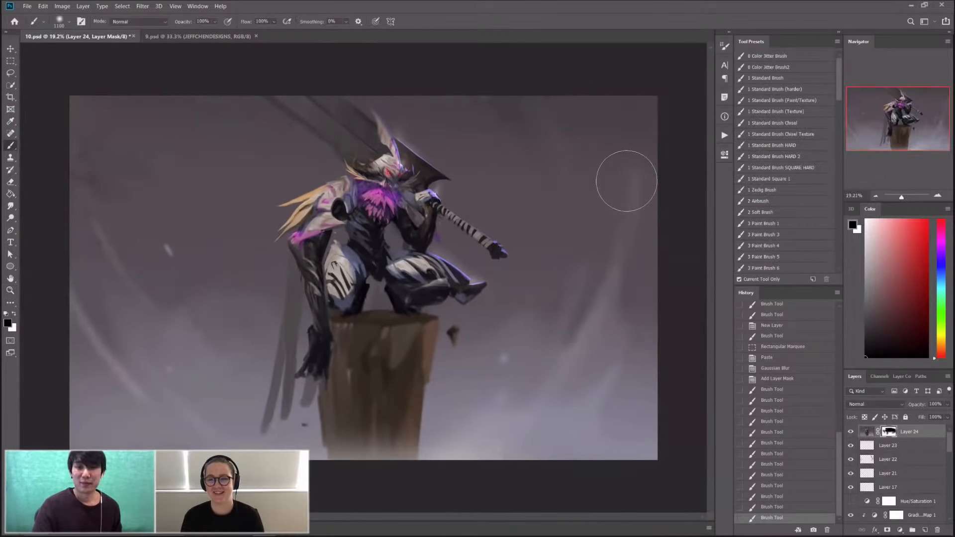
Add a Color Balance adjustment layer above the blurred layer and set the midtones' Cyan-Red to +4
{"action": "left_click", "coordinate": [900, 530]}
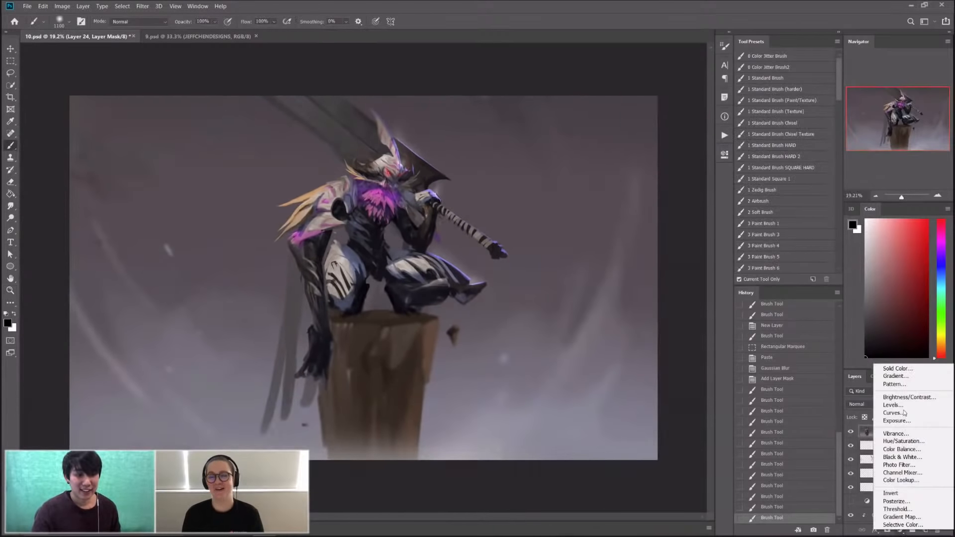
{"action": "left_click", "coordinate": [901, 449]}
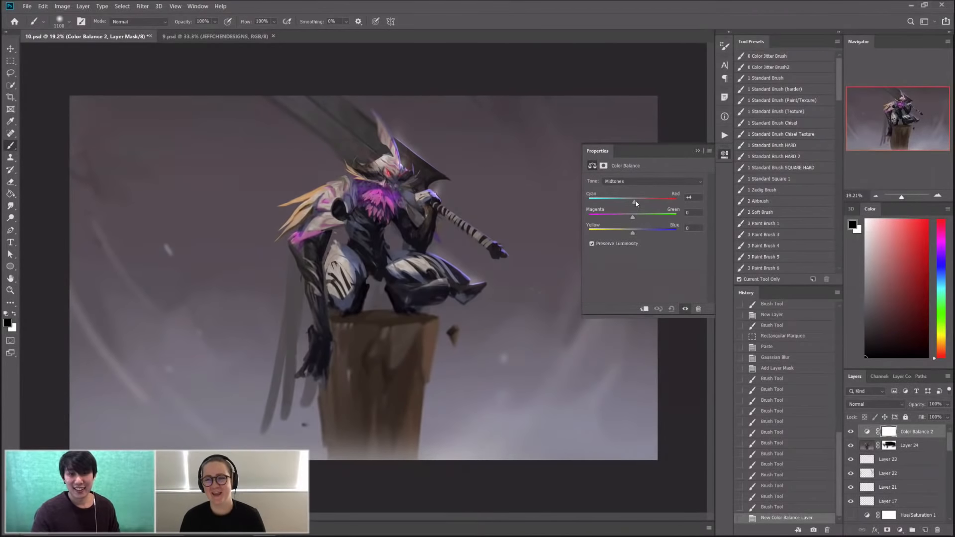
{"action": "left_click_drag", "start_coordinate": [635, 204], "coordinate": [635, 202]}
{"action": "left_click", "coordinate": [647, 181]}
{"action": "left_click", "coordinate": [637, 202]}
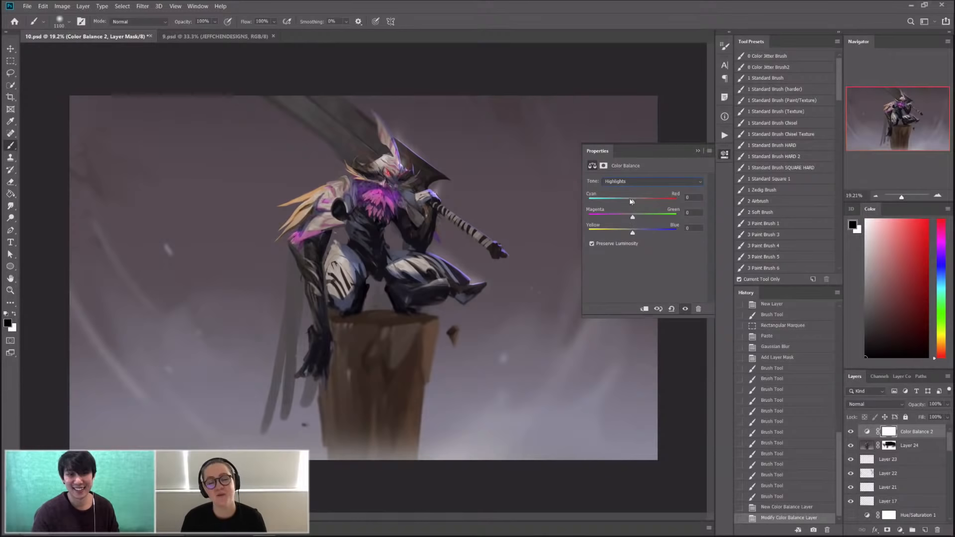
Set the Color Balance shadows' Cyan-Red to +4 and the midtones' Magenta-Green to -2
{"action": "left_click", "coordinate": [640, 183]}
{"action": "left_click", "coordinate": [634, 195]}
{"action": "left_click", "coordinate": [632, 182]}
{"action": "left_click", "coordinate": [631, 189]}
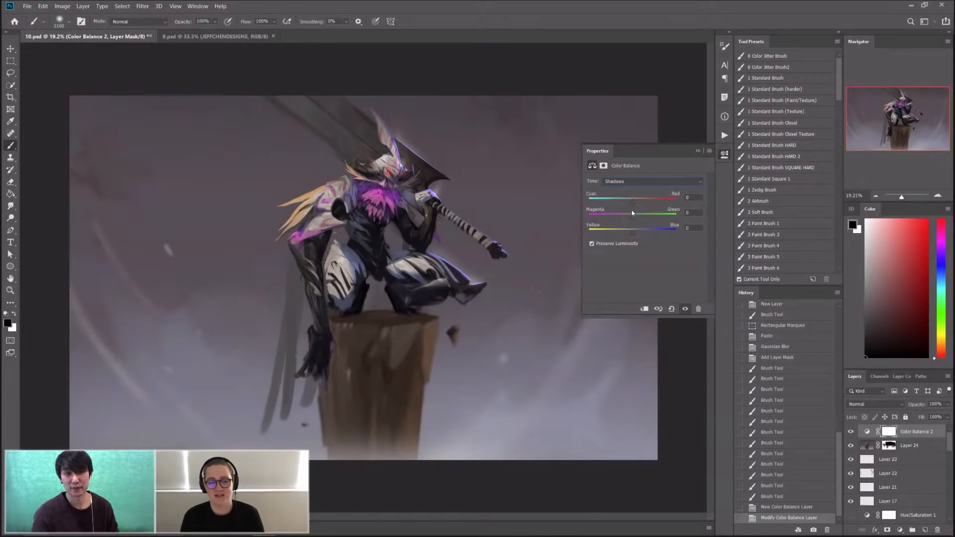
{"action": "left_click", "coordinate": [635, 199]}
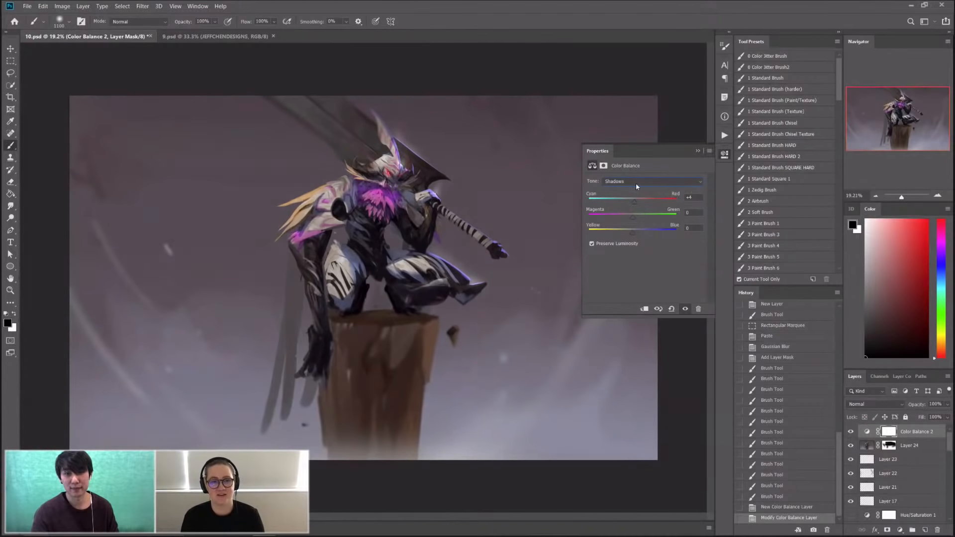
{"action": "left_click", "coordinate": [636, 183]}
{"action": "left_click", "coordinate": [634, 213]}
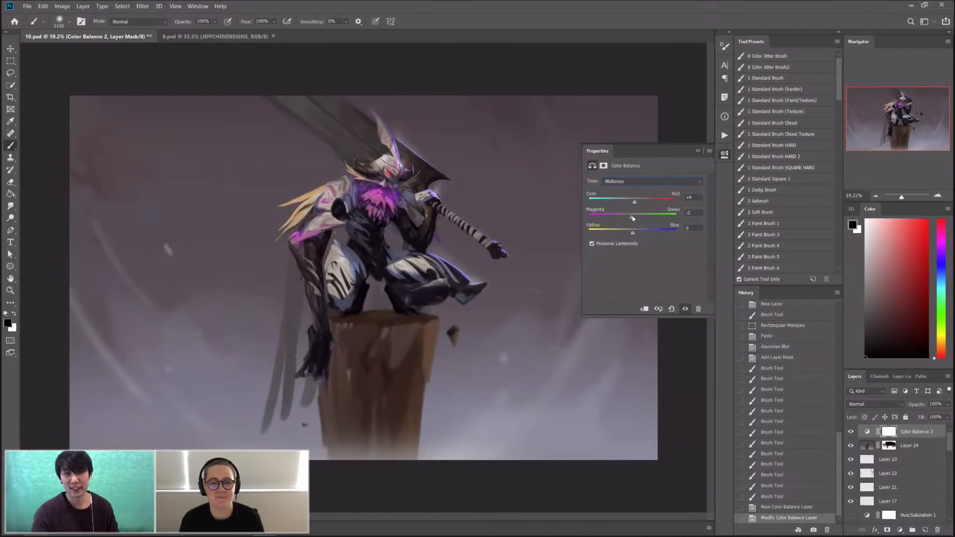
{"action": "left_click", "coordinate": [720, 159]}
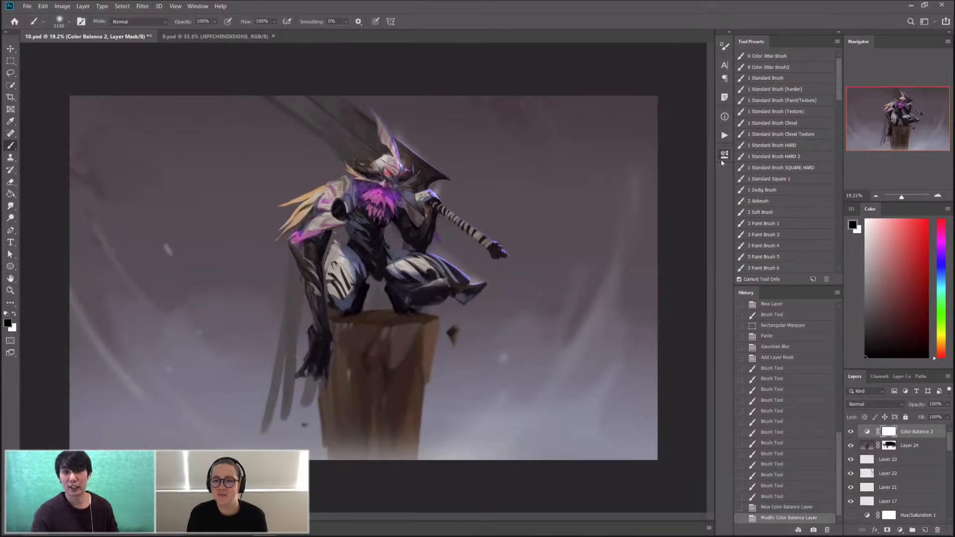
Add a new layer and start a horizontal text line in Open Sans over the backdrop to the left of the figure
{"action": "left_click", "coordinate": [11, 243]}
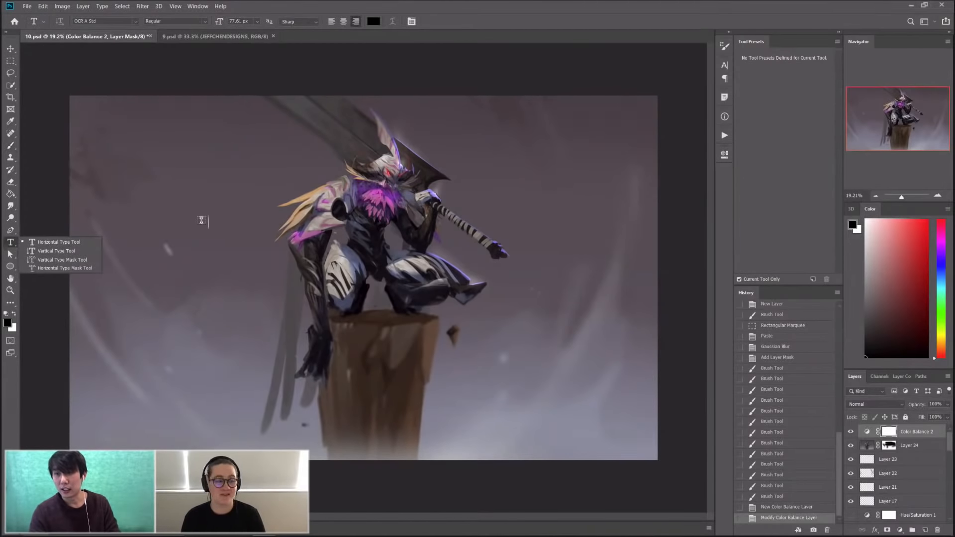
{"action": "key", "text": "ctrl+shift+alt+n"}
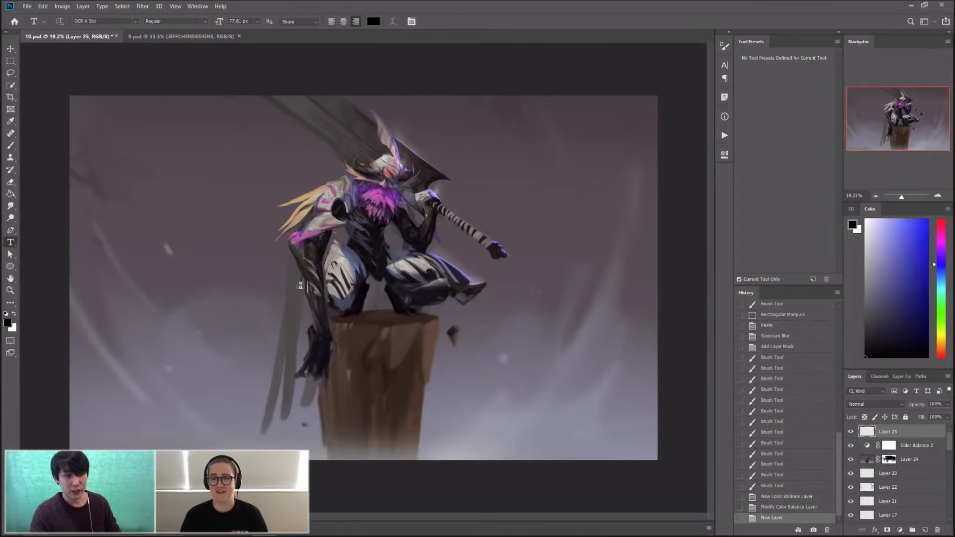
{"action": "left_click", "coordinate": [168, 196]}
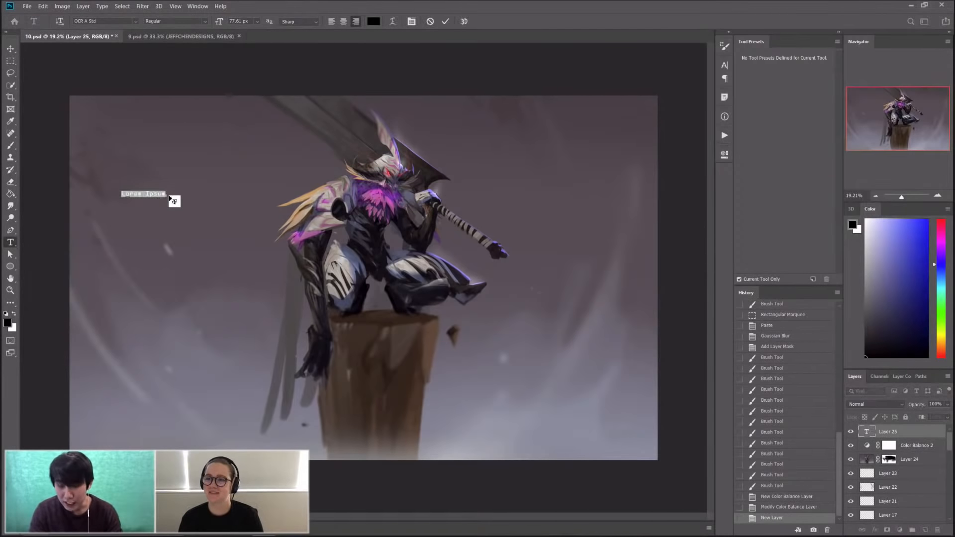
{"action": "left_click", "coordinate": [136, 21]}
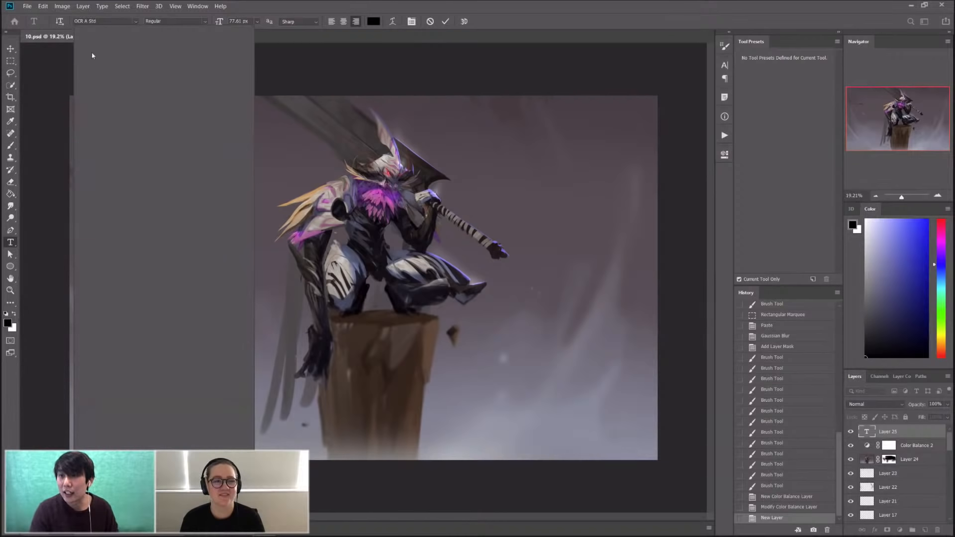
{"action": "scroll", "coordinate": [239, 239], "scroll_direction": "down", "scroll_amount": 5}
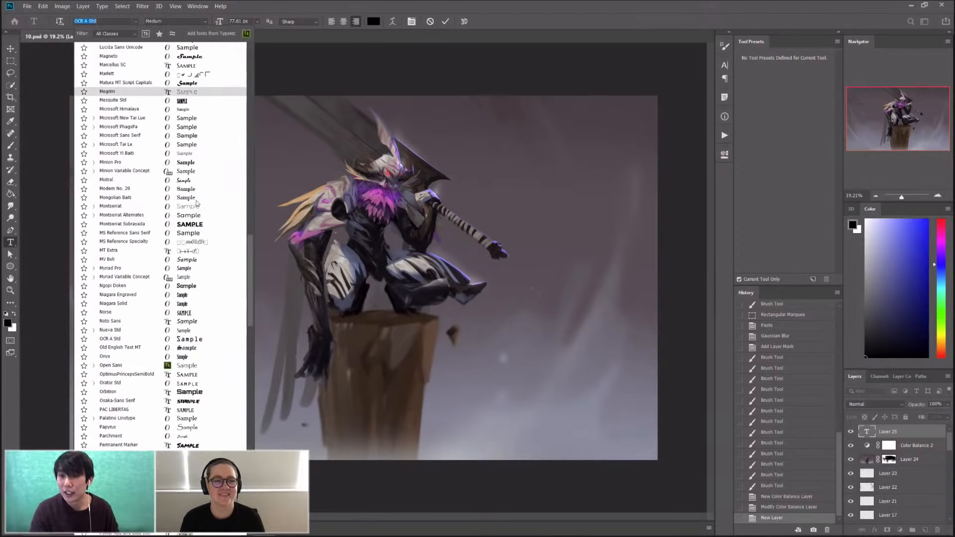
{"action": "scroll", "coordinate": [250, 178], "scroll_direction": "up", "scroll_amount": 10}
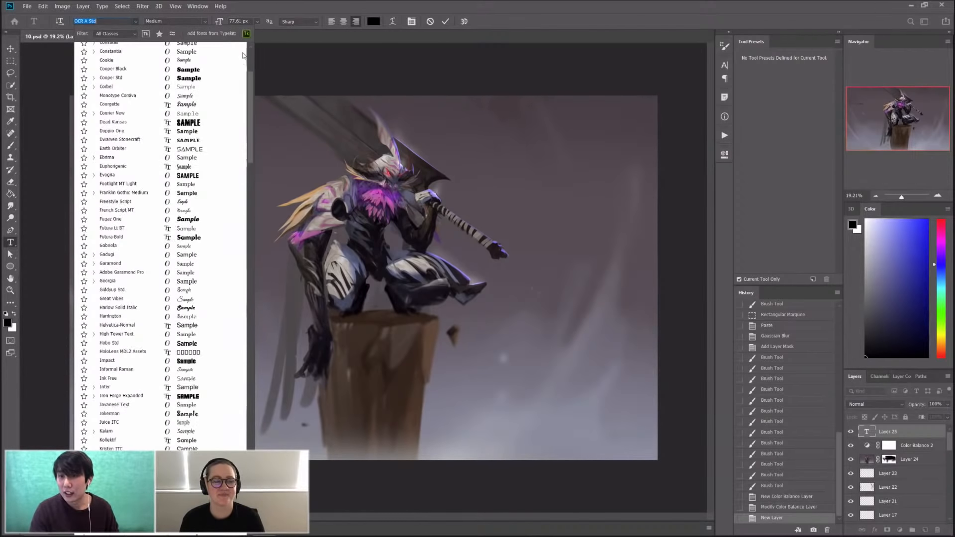
{"action": "scroll", "coordinate": [133, 68], "scroll_direction": "up", "scroll_amount": 10}
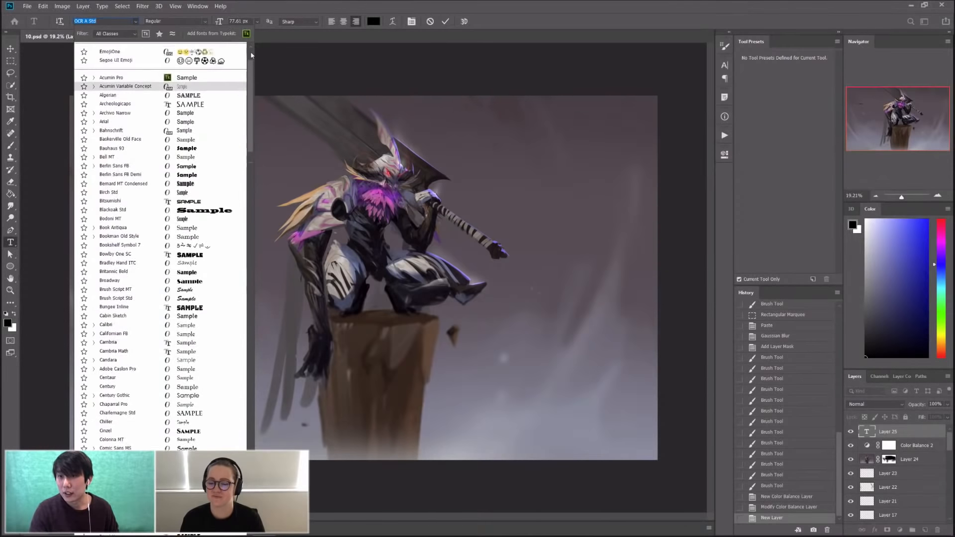
{"action": "left_click", "coordinate": [133, 68]}
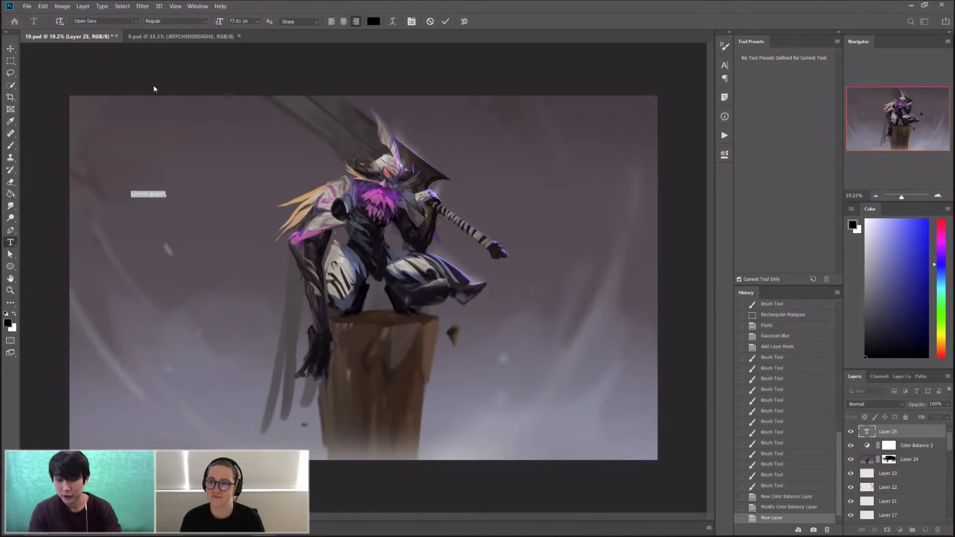
Enter the artist's signature handle in capitals as the text and colour it white
{"action": "type", "text": "JEFFCHENDESIGNS"}
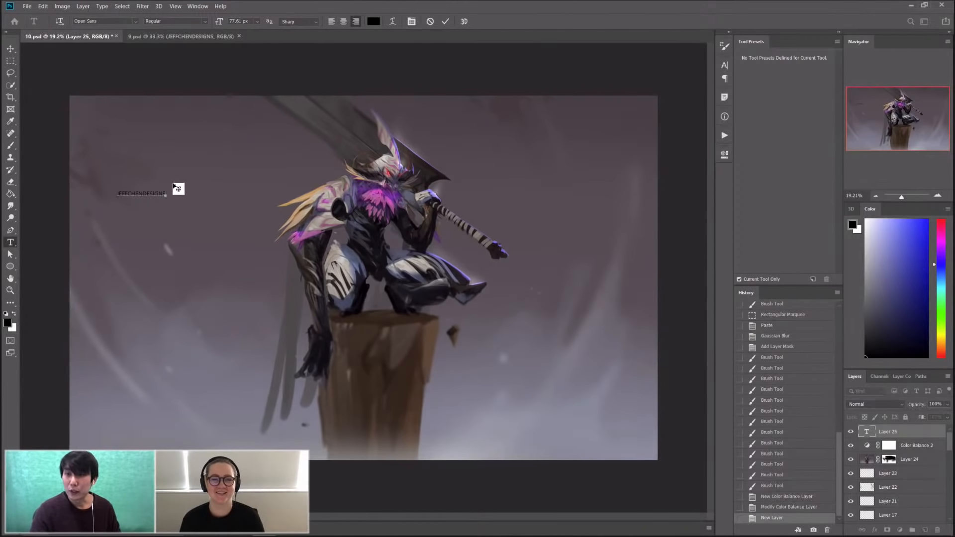
{"action": "left_click_drag", "start_coordinate": [166, 194], "coordinate": [110, 193]}
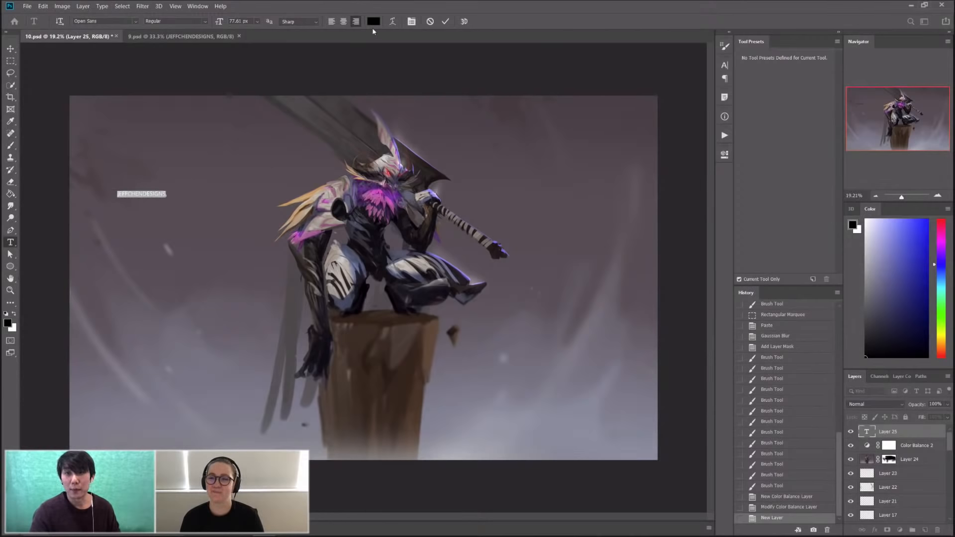
{"action": "left_click", "coordinate": [373, 21]}
{"action": "left_click", "coordinate": [503, 135]}
{"action": "left_click", "coordinate": [717, 139]}
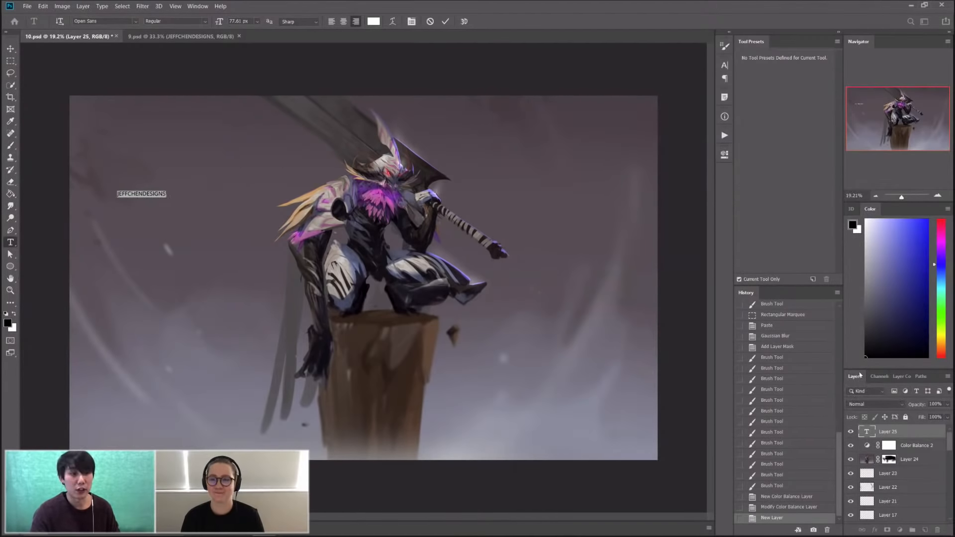
Set the signature layer's fill to 40% and move the text beside the figure's feathered shoulder
{"action": "left_click", "coordinate": [920, 418]}
{"action": "left_click_drag", "start_coordinate": [921, 419], "coordinate": [907, 419]}
{"action": "key", "text": "v"}
{"action": "left_click_drag", "start_coordinate": [270, 276], "coordinate": [428, 265]}
Scale the signature to 74.70% and rotate it -25.90° along the shoulder feathers, then refine its placement with another Free Transform
{"action": "key", "text": "ctrl+t"}
{"action": "left_click_drag", "start_coordinate": [334, 167], "coordinate": [317, 184]}
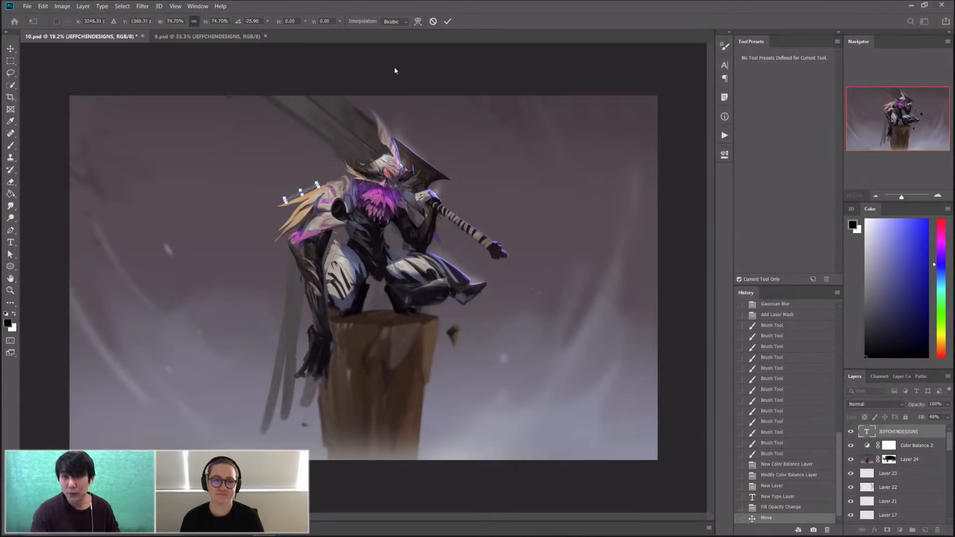
{"action": "left_click", "coordinate": [447, 22]}
{"action": "key", "text": "z"}
{"action": "left_click_drag", "start_coordinate": [267, 149], "coordinate": [437, 229]}
{"action": "key", "text": "ctrl+t"}
{"action": "left_click", "coordinate": [449, 23]}
{"action": "key", "text": "z"}
{"action": "mouse_move", "coordinate": [532, 131]}
{"action": "left_mouse_down"}
{"action": "mouse_move", "coordinate": [475, 120]}
{"action": "mouse_move", "coordinate": [448, 150]}
{"action": "mouse_move", "coordinate": [458, 181]}
{"action": "left_mouse_up"}
{"action": "key", "text": "v"}
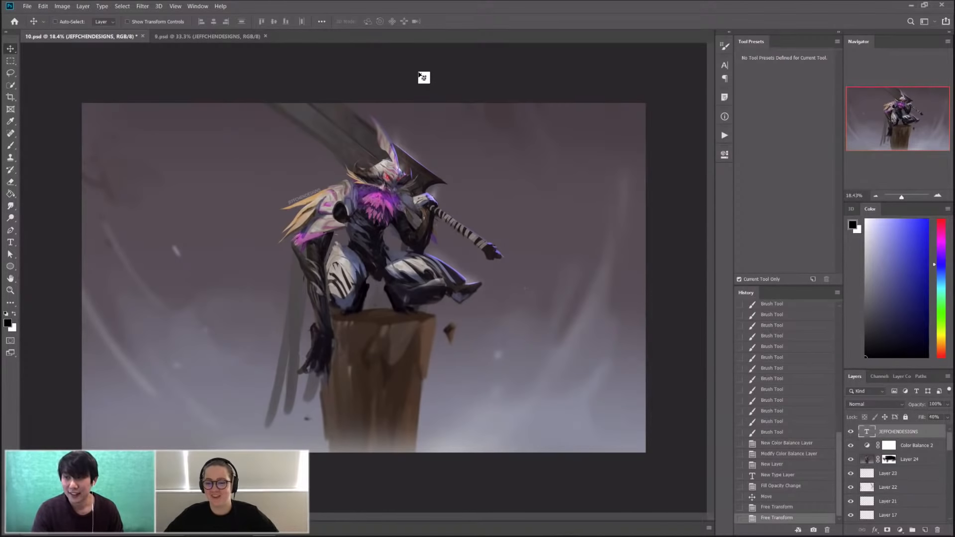
{"action": "key", "text": "z"}
{"action": "scroll", "coordinate": [453, 104], "scroll_direction": "up", "scroll_amount": 1}
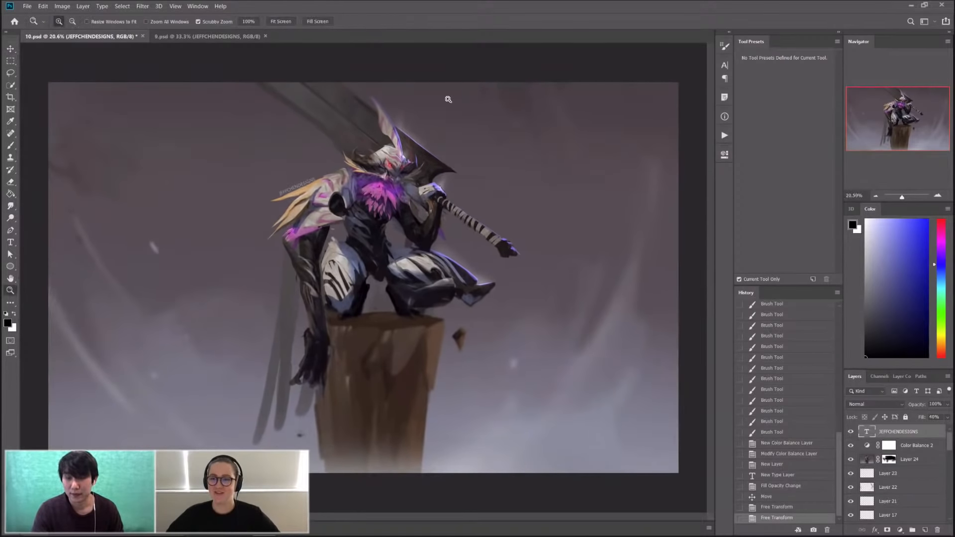